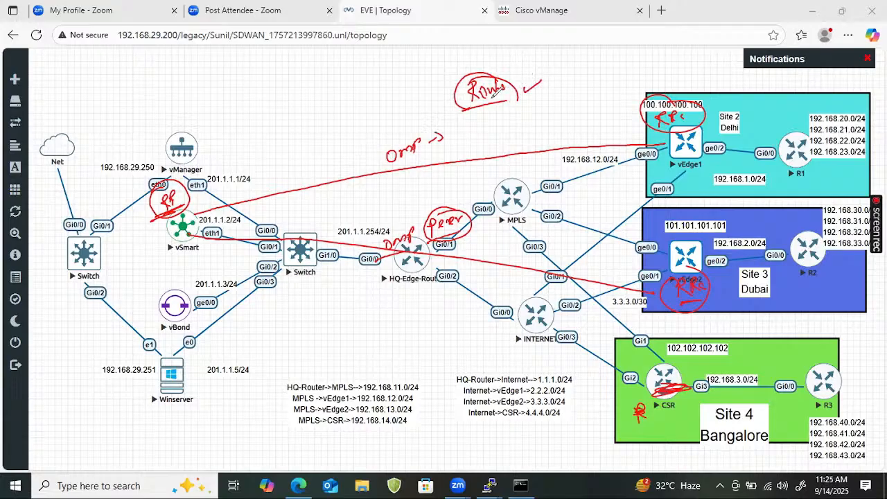
- Clear the annotations, open the vSmart node's console and log in as admin with the account password
click(119, 325)
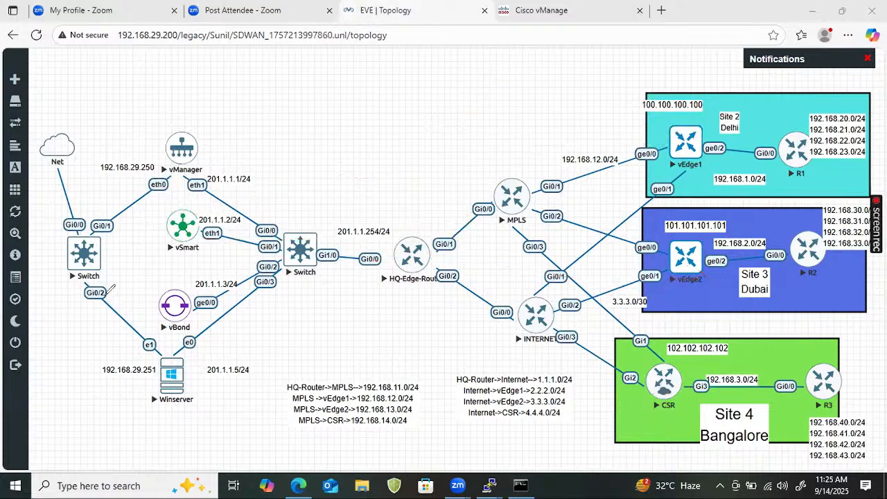
click(173, 226)
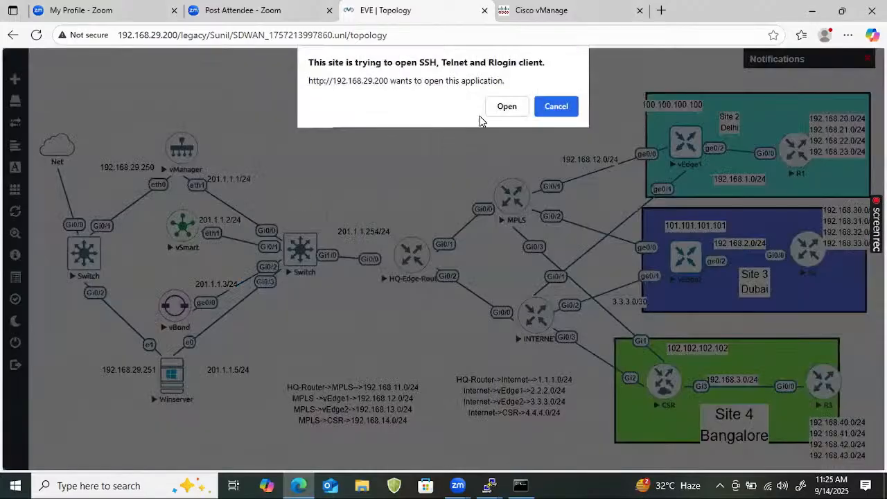
click(505, 107)
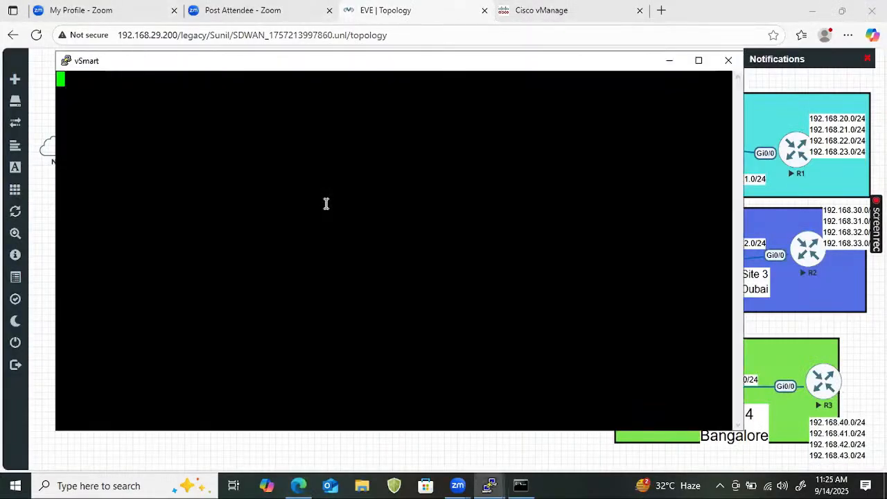
key(Return)
text(admin)
key(Return)
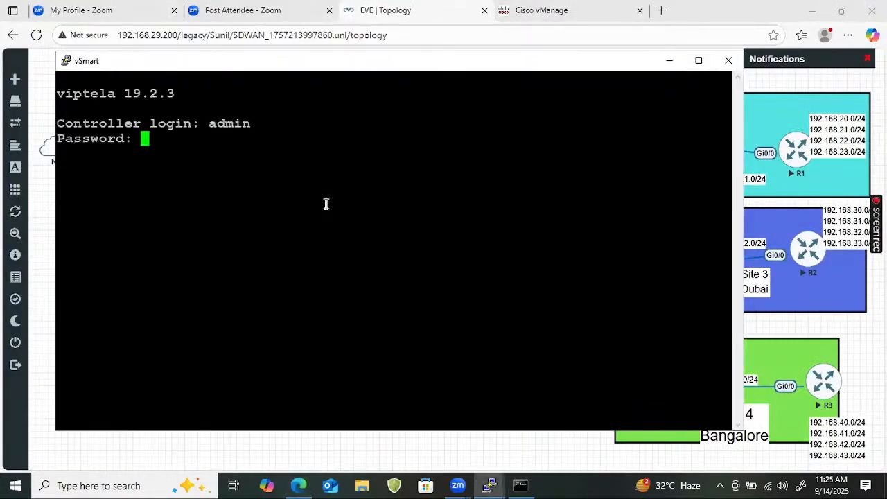
key(Return)
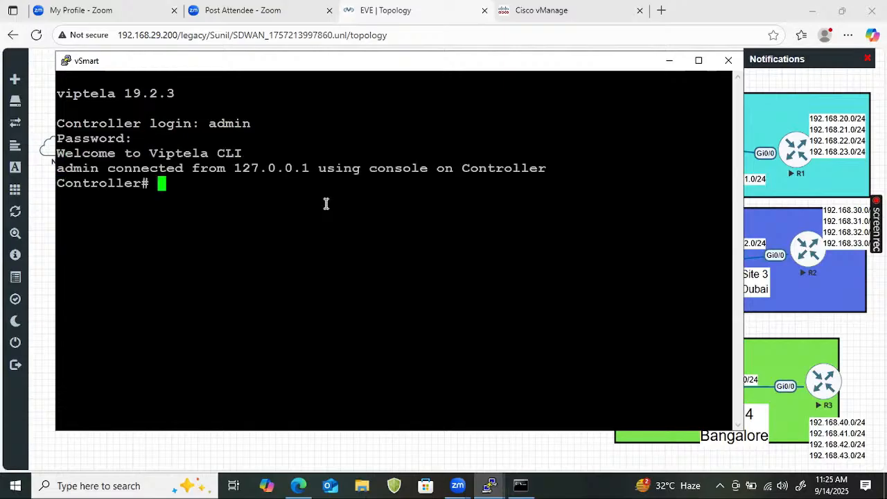
- List the OMP peers on the vSmart controller by running show omp peers
text(show omp)
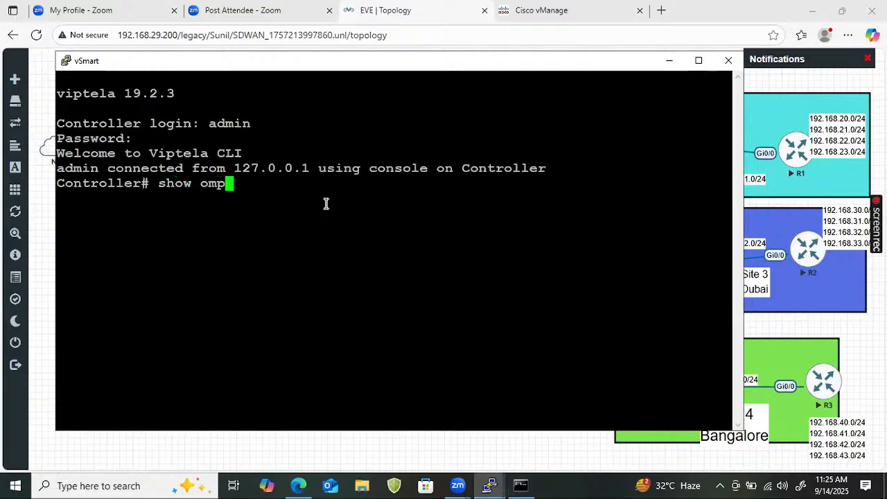
text( peers)
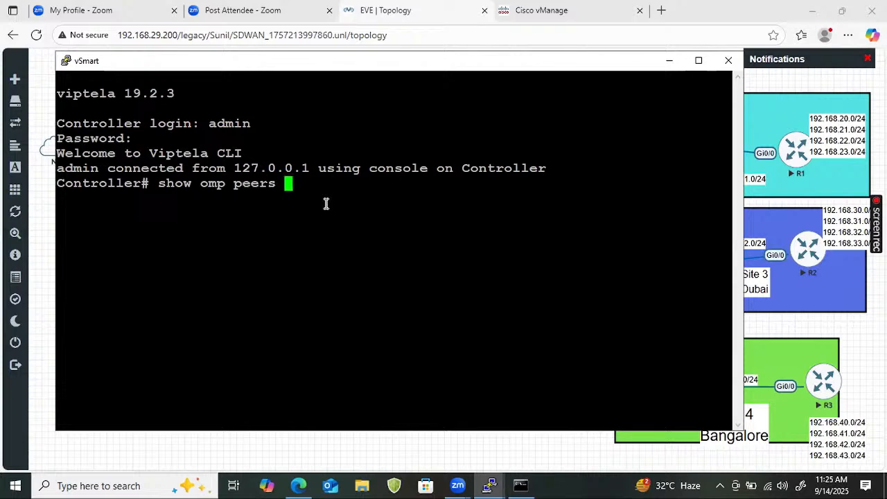
key(Return)
key(Return)
key(Return)
key(Return)
key(Return)
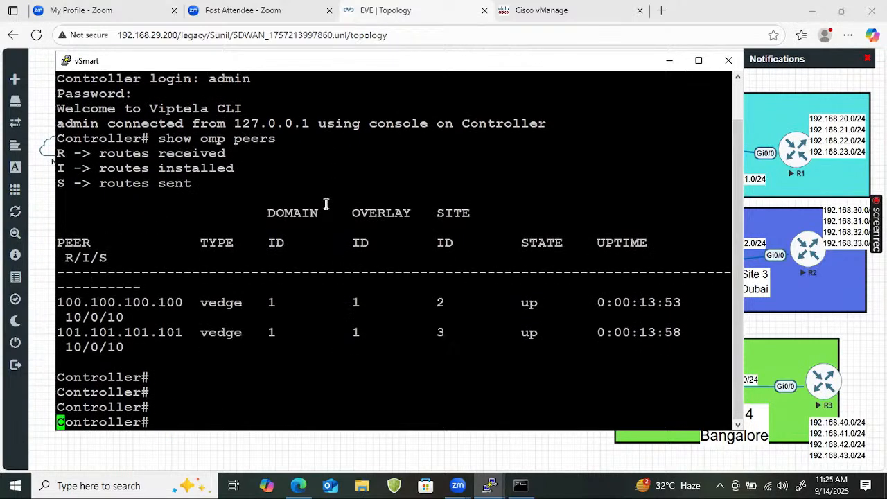
- Maximize the vSmart console, rerun show omp peers, and highlight the two vEdge peer addresses in the output
click(702, 61)
key(Up)
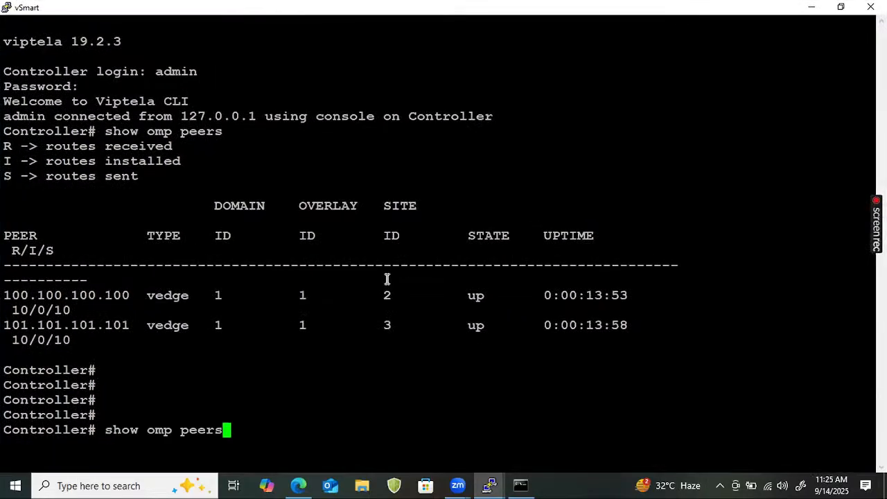
key(Return)
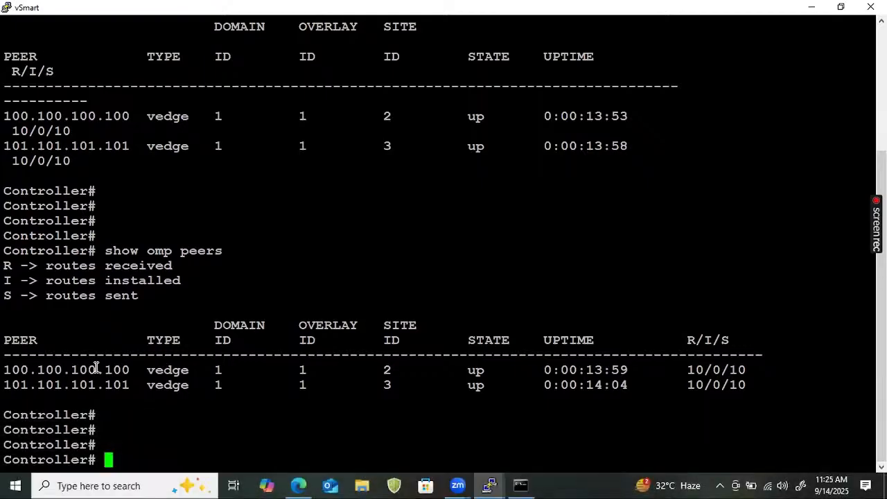
drag(136, 369, 5, 370)
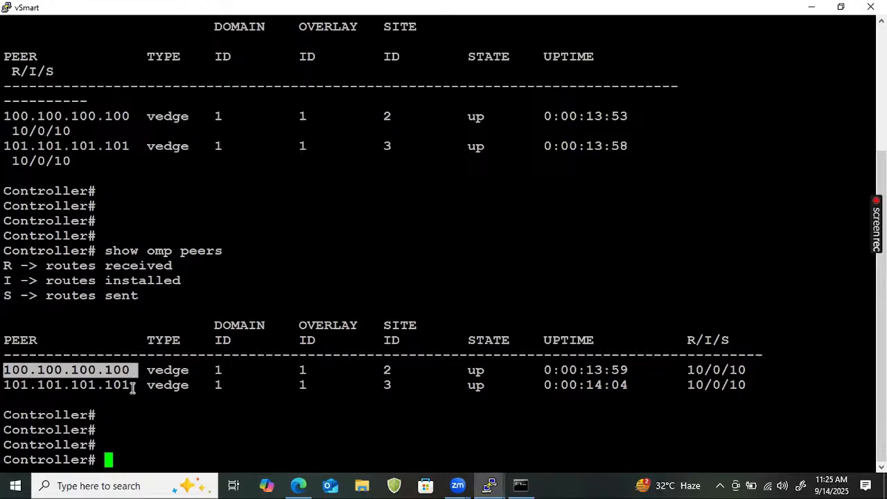
drag(131, 384, 7, 361)
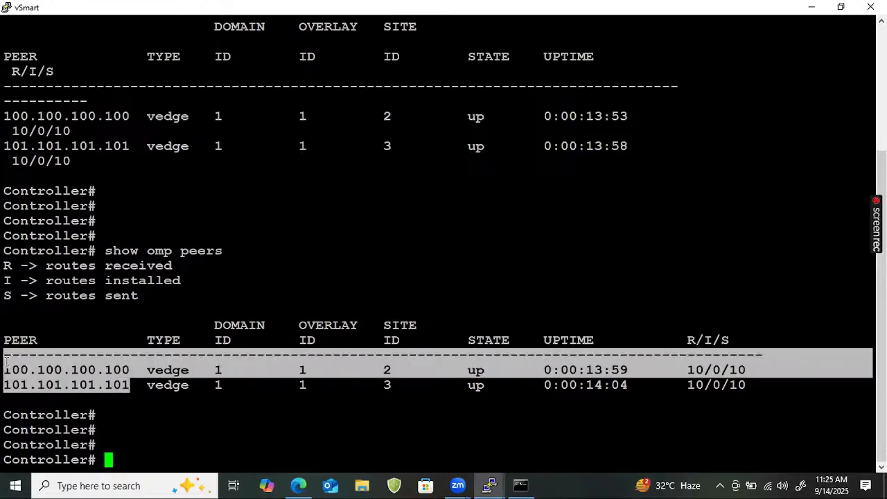
- Return to the topology, draw lines from vSmart to vEdge1 and vEdge2, and write an underlined "TLOC Route" note above them
click(819, 6)
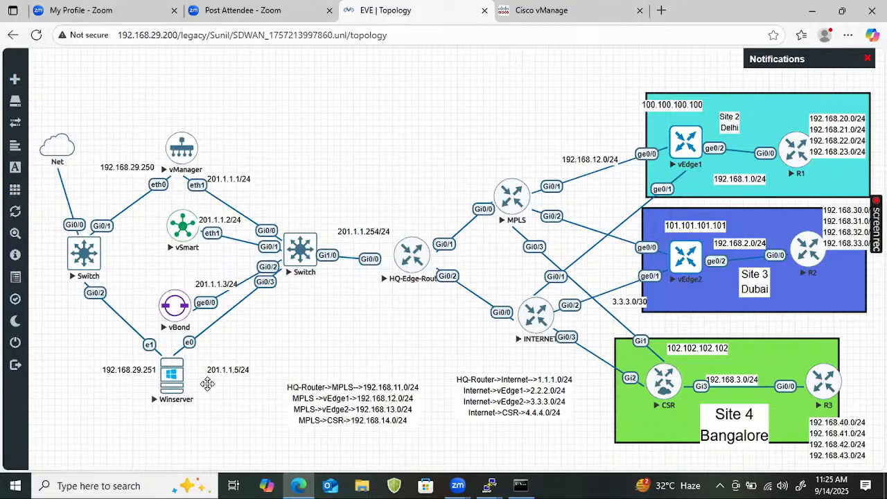
mouse_move(217, 216)
mouse_down()
mouse_move(596, 161)
mouse_move(671, 164)
mouse_up()
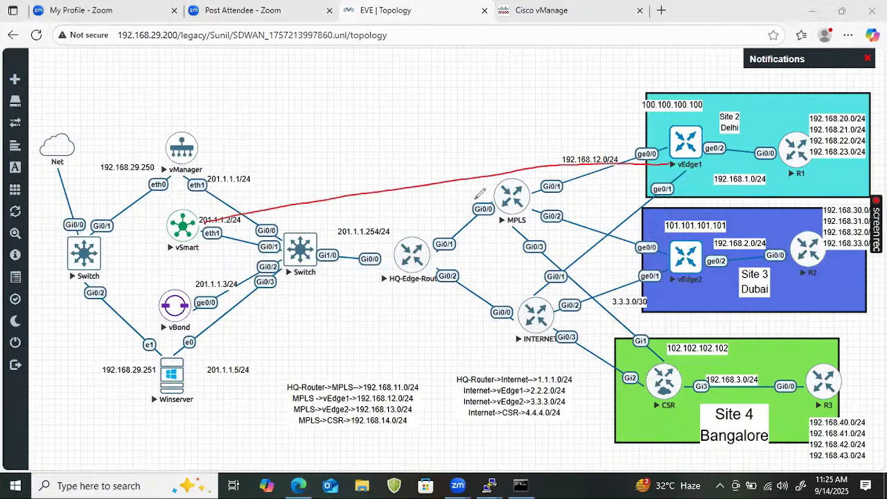
mouse_move(201, 242)
mouse_down()
mouse_move(568, 287)
mouse_move(669, 281)
mouse_up()
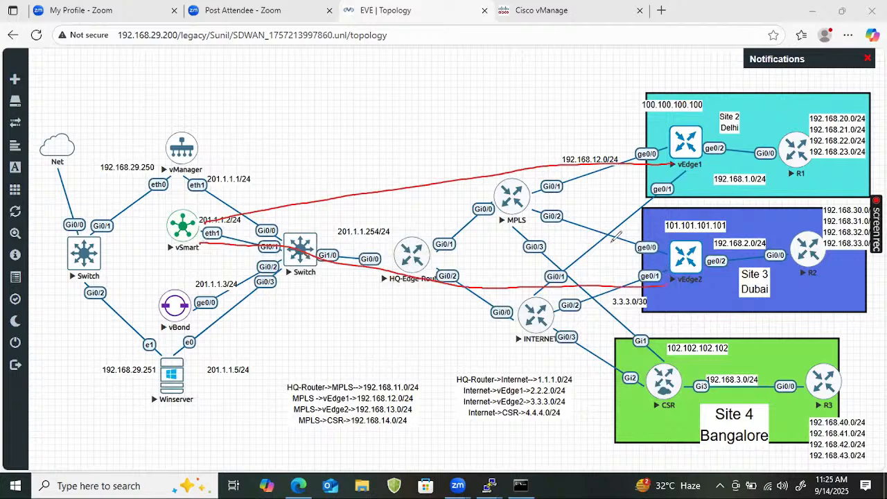
mouse_move(304, 109)
mouse_down()
mouse_move(303, 122)
mouse_move(336, 99)
mouse_move(293, 133)
mouse_move(331, 121)
mouse_up()
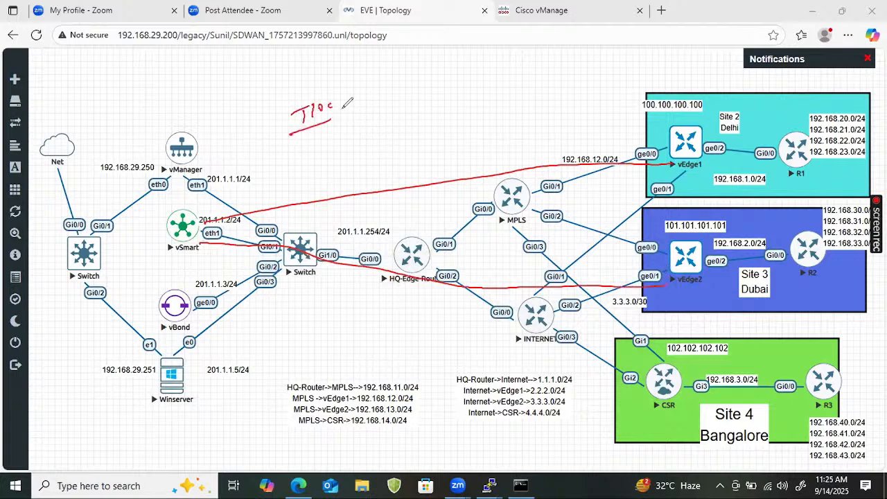
mouse_move(356, 88)
mouse_down()
mouse_move(392, 86)
mouse_move(374, 104)
mouse_move(388, 108)
mouse_up()
drag(365, 117, 389, 112)
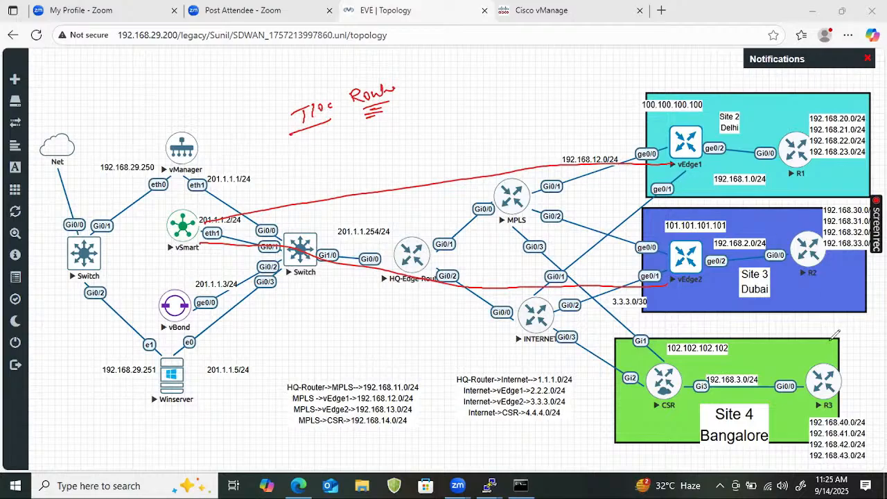
- Clear the annotations and sketch three routers labeled R1, R2 and R3, connected in a chain above the topology
click(750, 339)
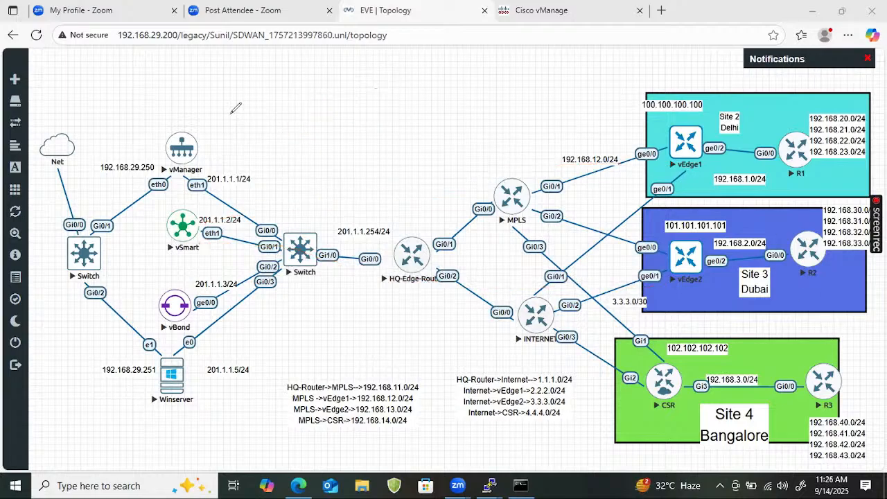
mouse_move(216, 96)
mouse_down()
mouse_move(223, 108)
mouse_move(223, 75)
mouse_up()
mouse_move(226, 72)
mouse_down()
mouse_move(227, 81)
mouse_move(288, 100)
mouse_move(332, 88)
mouse_move(351, 94)
mouse_move(345, 104)
mouse_up()
mouse_move(343, 70)
mouse_down()
mouse_move(344, 81)
mouse_move(466, 93)
mouse_move(474, 83)
mouse_move(485, 93)
mouse_up()
mouse_move(480, 67)
mouse_down()
mouse_move(480, 76)
mouse_move(495, 77)
mouse_up()
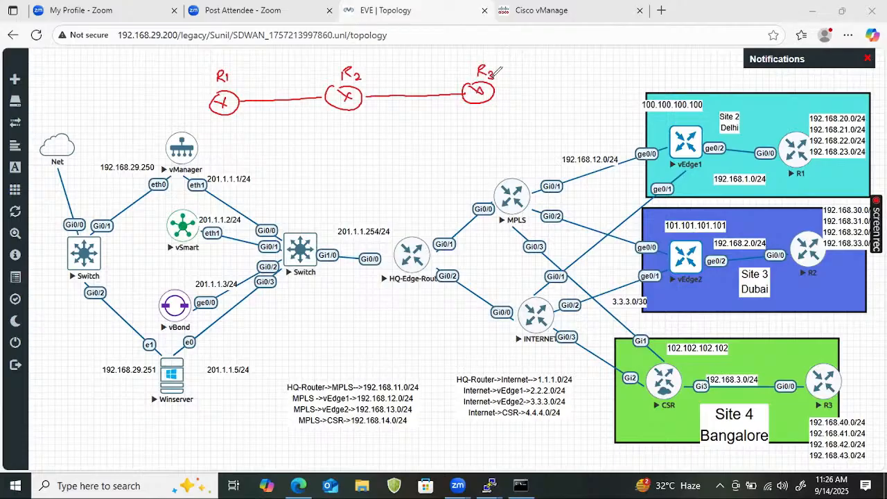
- Label the sketched routers with their autonomous systems: AS=10 for R1, AS=20 for R2 and AS=30 for R3
drag(218, 141, 239, 128)
mouse_move(241, 121)
mouse_down()
mouse_move(241, 133)
mouse_move(246, 123)
mouse_up()
drag(325, 129, 365, 124)
drag(370, 115, 370, 115)
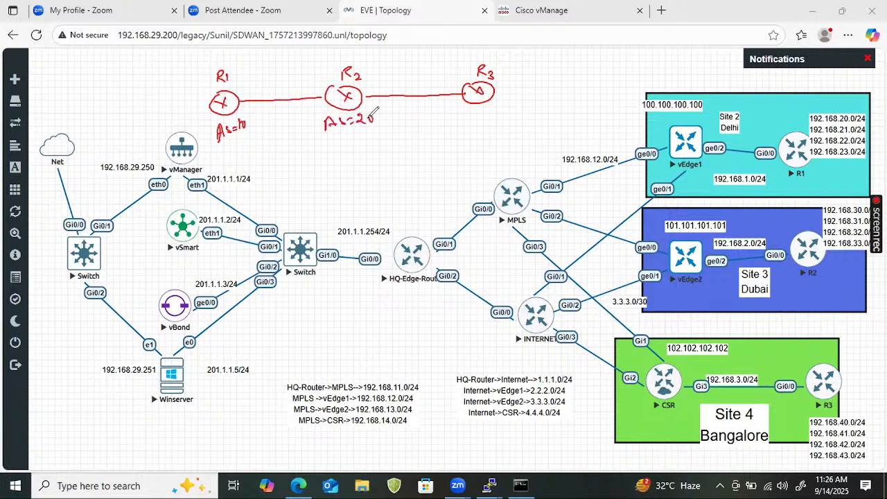
mouse_move(478, 121)
mouse_down()
mouse_move(481, 107)
mouse_move(488, 119)
mouse_up()
drag(479, 114, 507, 110)
drag(500, 114, 512, 116)
drag(521, 107, 522, 115)
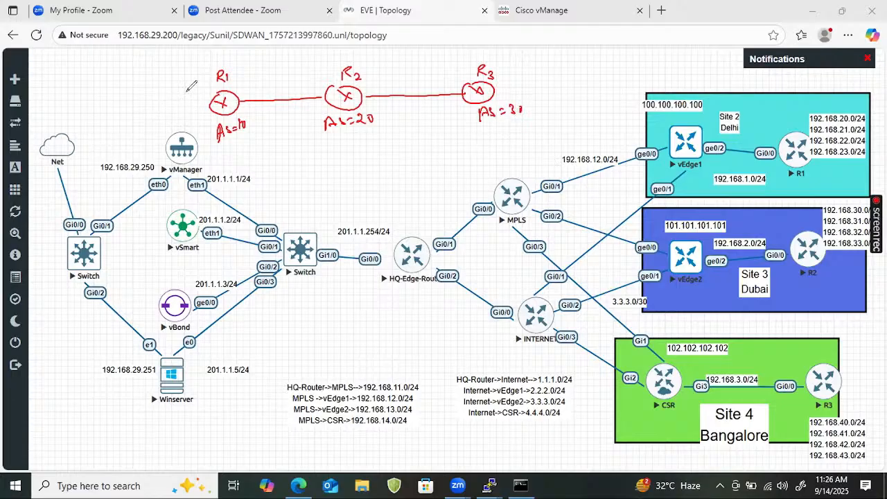
- Draw an outward arrow from R1 and label the attached network 10.0.0.0/8
mouse_move(211, 102)
mouse_down()
mouse_move(188, 103)
mouse_move(195, 109)
mouse_up()
mouse_move(114, 100)
mouse_down()
mouse_move(117, 112)
mouse_move(123, 100)
mouse_move(158, 91)
mouse_move(167, 72)
mouse_move(179, 81)
mouse_up()
click(126, 102)
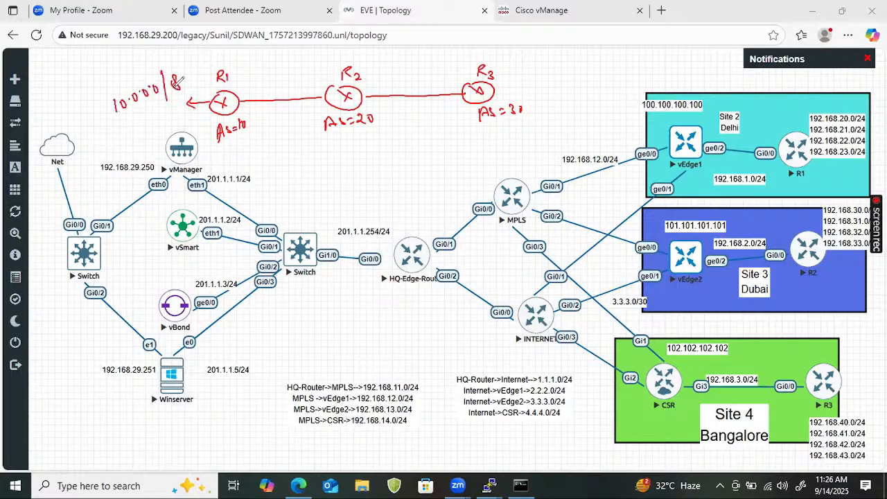
- Mark the link ends with 12.1 and 12.2 between R1 and R2, and 23.2 and 23.3 between R2 and R3
mouse_move(239, 86)
mouse_down()
mouse_move(240, 97)
mouse_move(451, 87)
mouse_up()
click(254, 91)
click(308, 89)
click(377, 90)
click(450, 79)
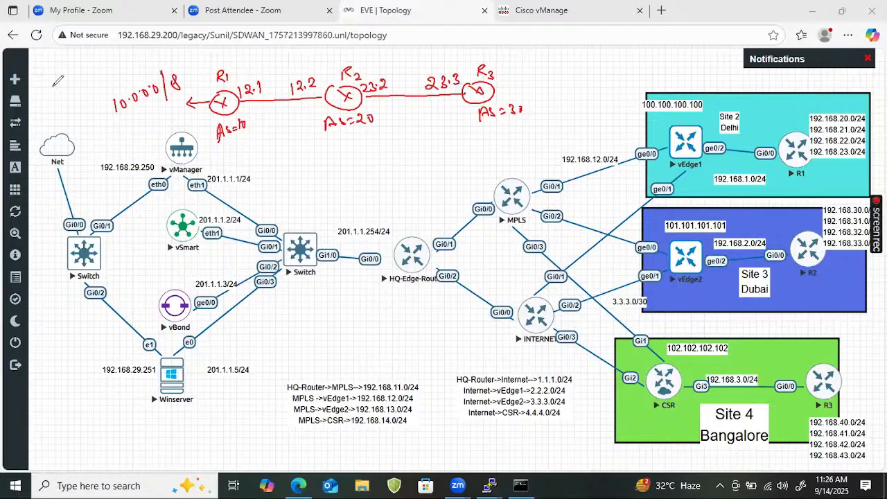
- Write the notes "BGP → eBGP" and "R2 → R3 ⇒ eBGP" above the router sketch
drag(54, 82, 63, 81)
mouse_move(65, 76)
mouse_down()
mouse_move(108, 72)
mouse_move(97, 77)
mouse_move(134, 58)
mouse_up()
drag(130, 54, 174, 59)
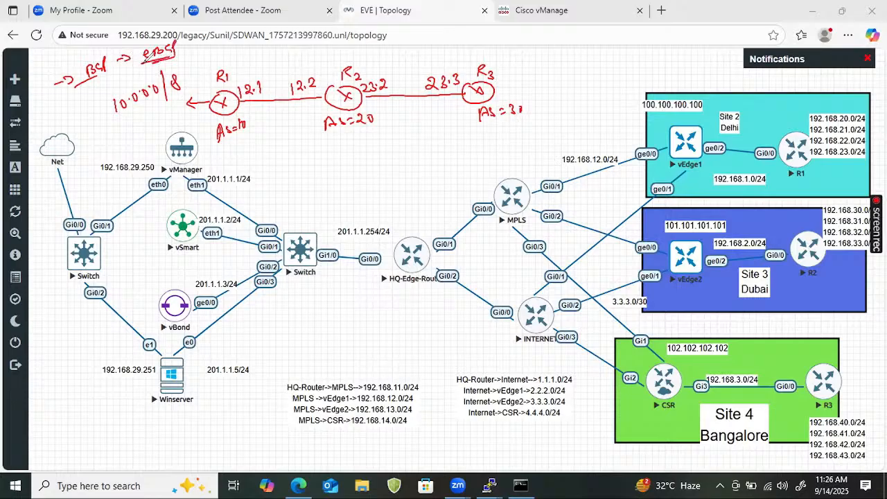
drag(238, 32, 253, 30)
drag(246, 27, 251, 35)
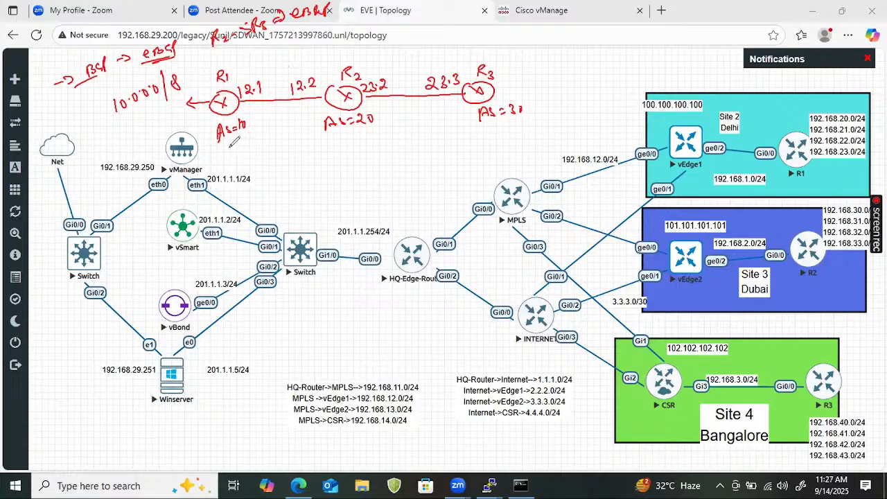
- Draw an advertisement arrow below R1 with 10.0.0.0/8 and a "Next-Hop" note, and underline R1's attached network
drag(217, 149, 288, 149)
mouse_move(281, 145)
mouse_down()
mouse_move(288, 151)
mouse_move(277, 172)
mouse_move(319, 162)
mouse_move(360, 167)
mouse_up()
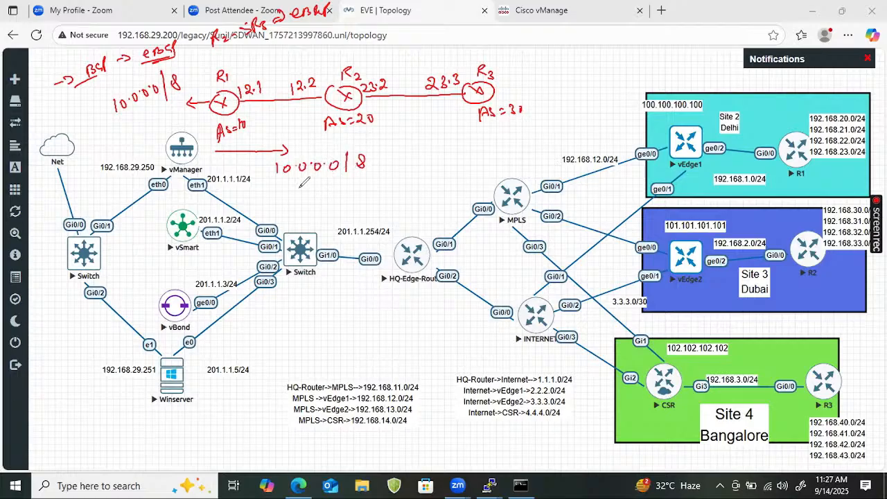
mouse_move(241, 195)
mouse_down()
mouse_move(391, 180)
mouse_move(385, 188)
mouse_up()
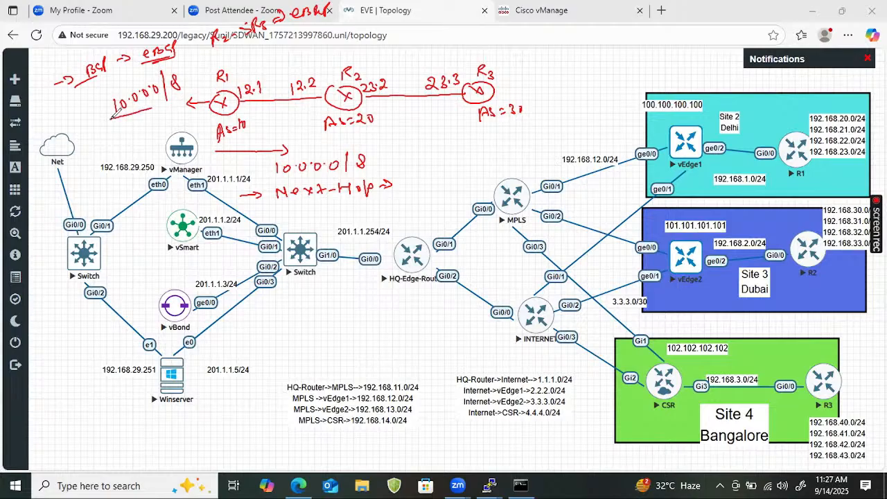
drag(111, 116, 177, 101)
- Leave the full-screen video, switch to the SDWAN DAY 3 stream in YouTube Studio, and copy its title without changing its settings
mouse_move(586, 253)
key(Escape)
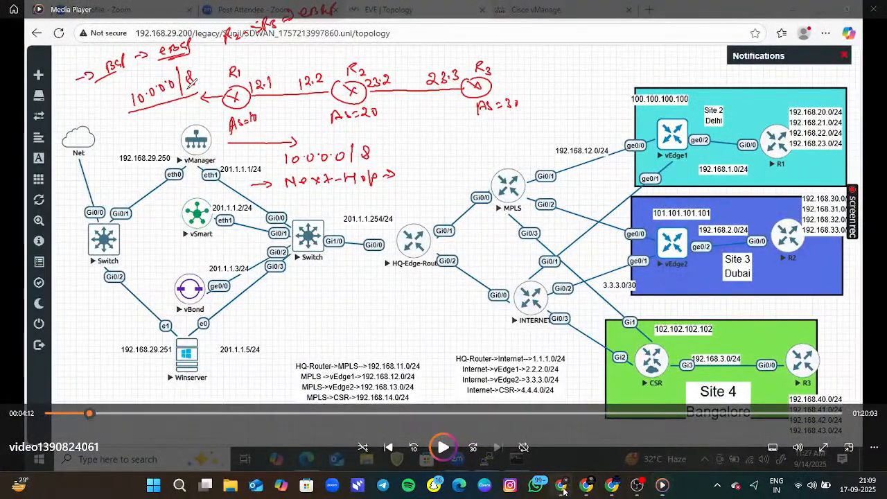
click(561, 485)
click(556, 142)
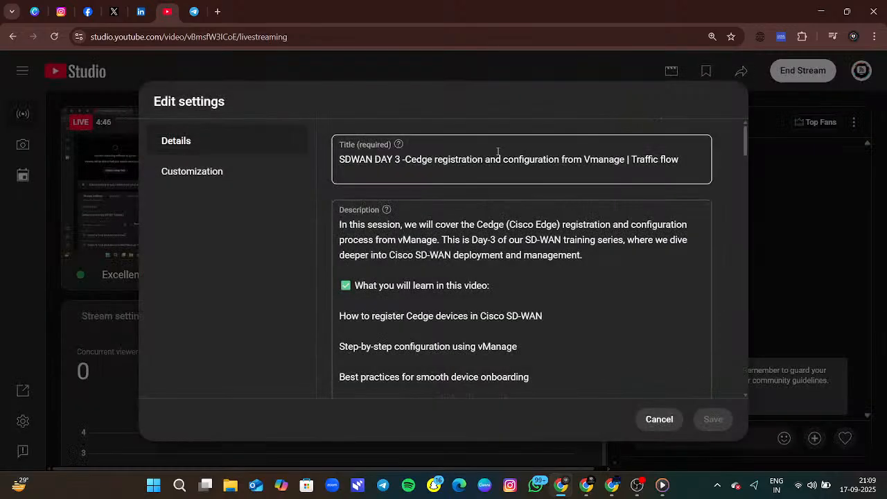
triple_click(494, 156)
key(ctrl+c)
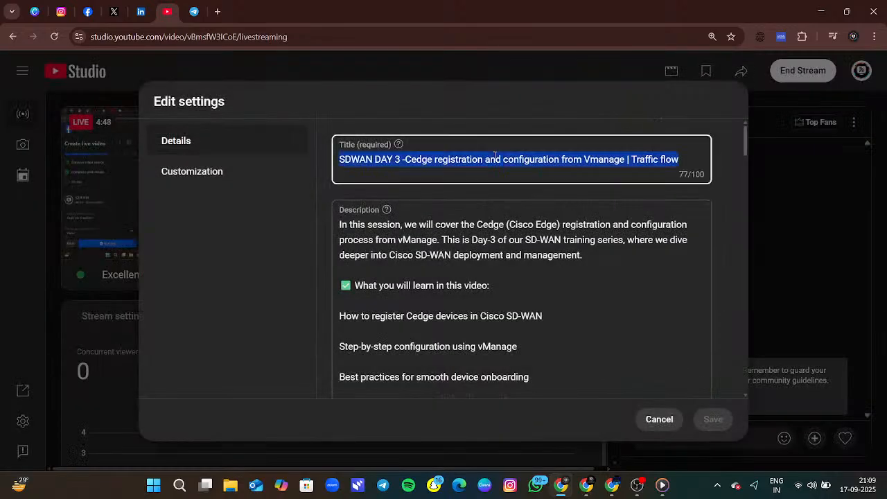
click(669, 419)
- In the second YouTube Studio window, replace the stream title with "SDWAN DAY 3 -Cedge registration and configuration from Vmanage | Traffic flow" and save
key(alt+Tab)
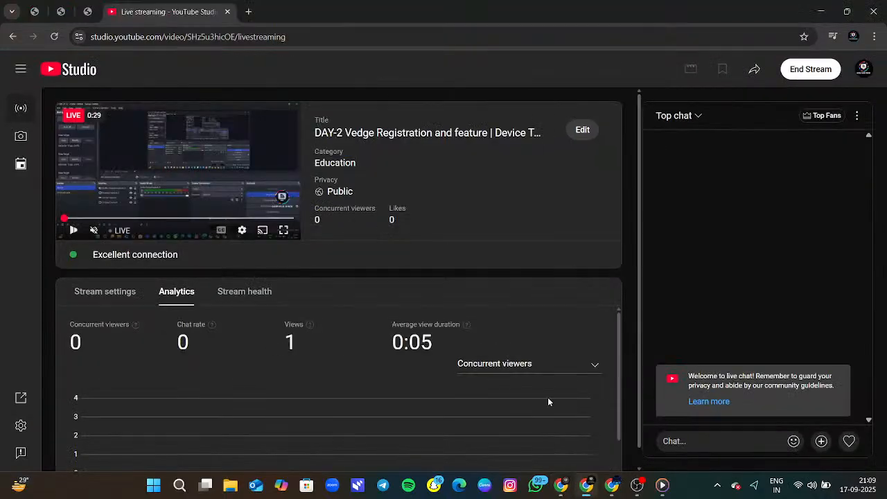
click(582, 130)
key(ctrl+a)
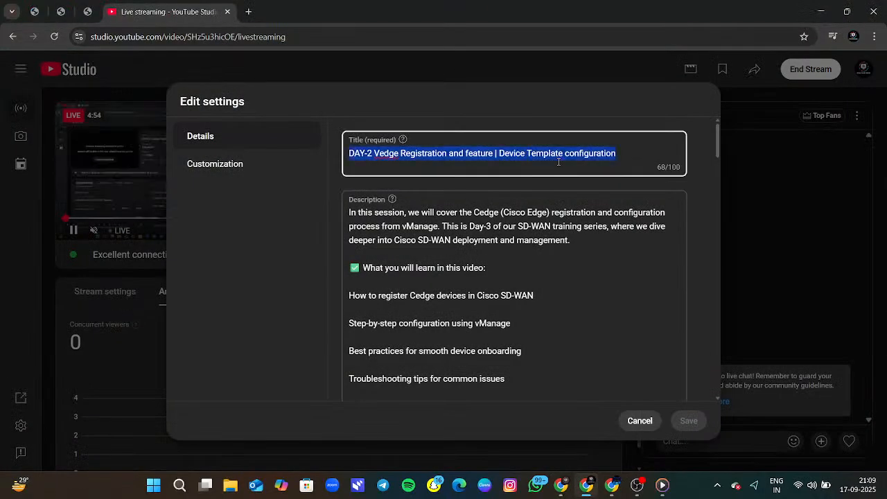
key(ctrl+v)
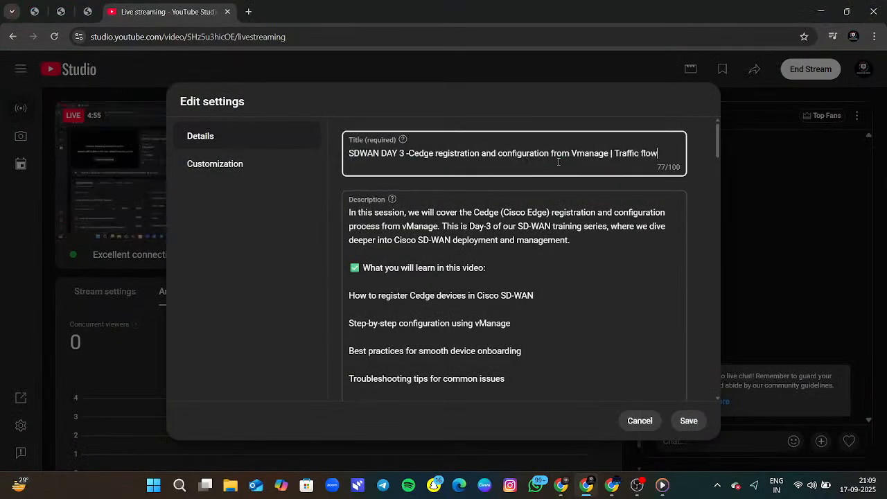
click(690, 420)
- In the third YouTube Studio window, replace the stream title with "SDWAN DAY 3 -Cedge registration and configuration from Vmanage | Traffic flow" and save
click(611, 485)
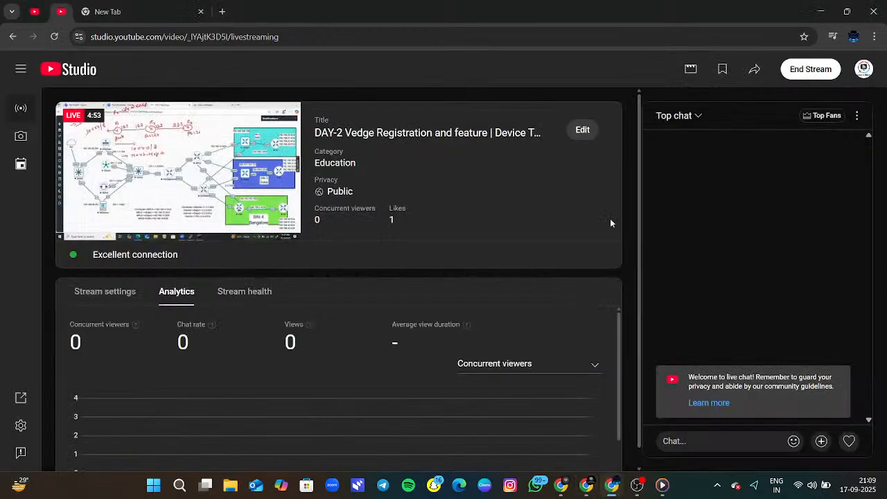
click(582, 130)
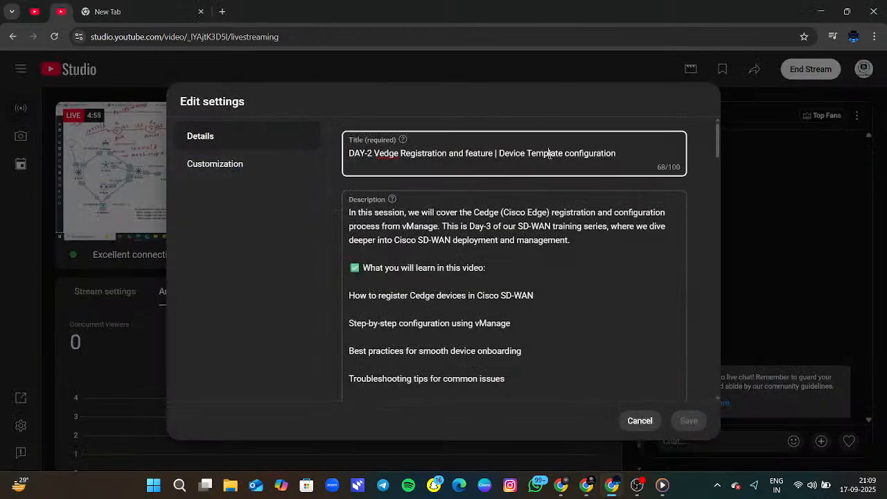
triple_click(550, 154)
key(ctrl+v)
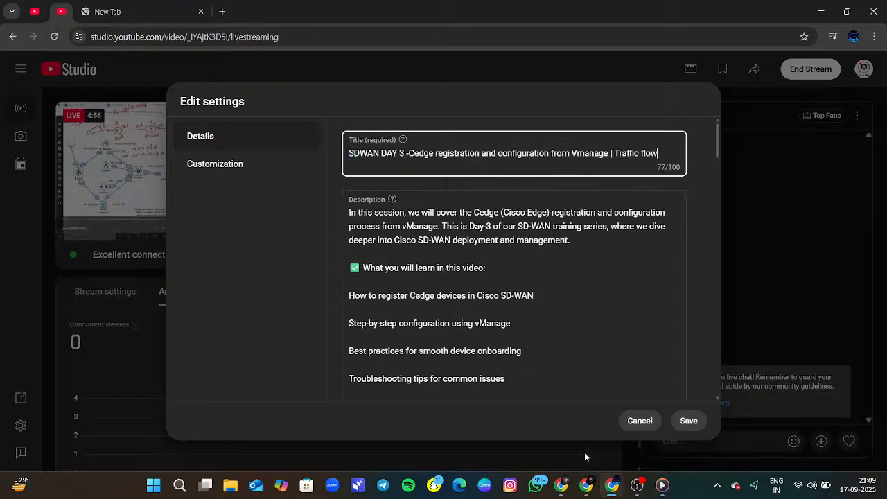
click(690, 421)
- Switch to Media Player, resume the training recording and show it full screen
click(660, 485)
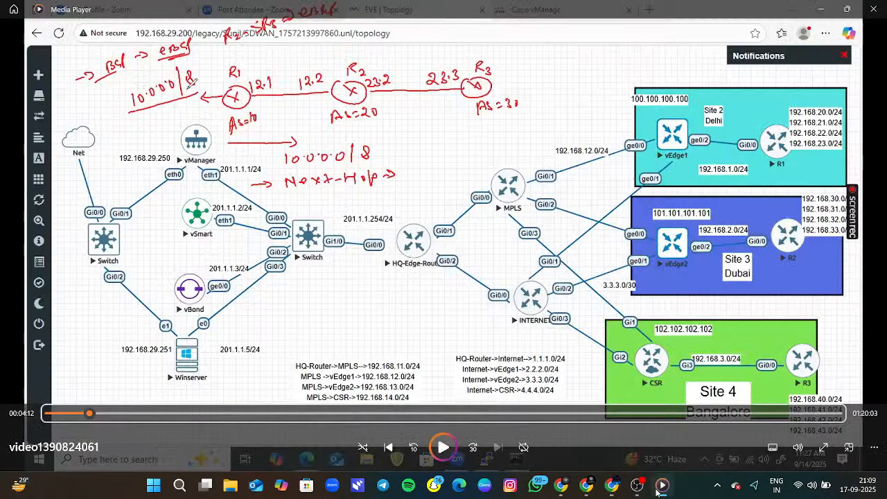
key(space)
double_click(561, 303)
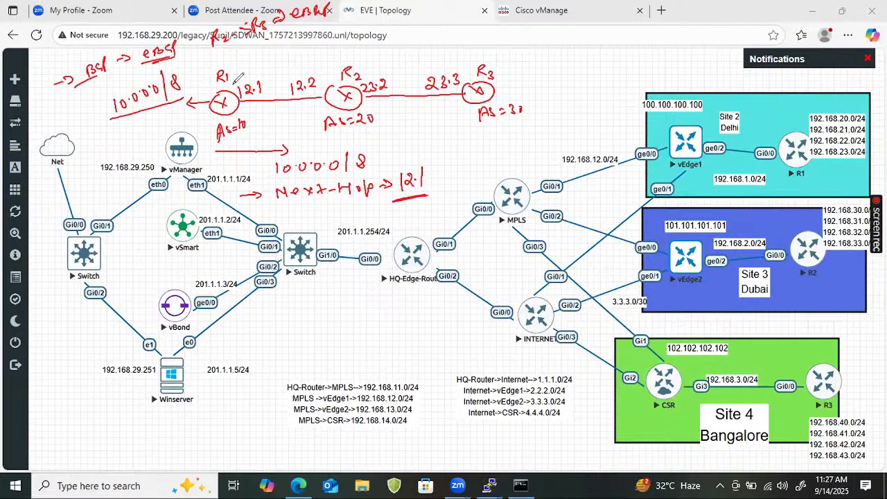
- Box 12.1 at R1, draw an arrow from R2 to R3, note "10.0.0.0/8" and "Next-Hop ⇒ 23.2" below it, and circle 23.2
drag(265, 74, 274, 66)
mouse_move(367, 104)
mouse_down()
mouse_move(463, 104)
mouse_move(455, 108)
mouse_up()
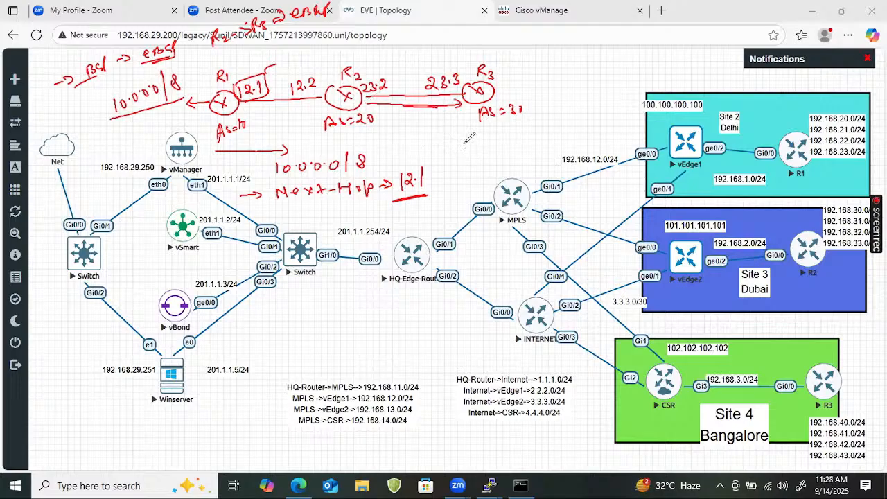
mouse_move(463, 142)
mouse_down()
mouse_move(466, 153)
mouse_move(510, 129)
mouse_move(523, 132)
mouse_up()
drag(445, 161, 456, 159)
mouse_move(448, 182)
mouse_down()
mouse_move(501, 161)
mouse_move(515, 143)
mouse_move(529, 147)
mouse_move(576, 127)
mouse_move(584, 136)
mouse_move(590, 124)
mouse_move(607, 128)
mouse_up()
mouse_move(586, 130)
mouse_down()
mouse_move(575, 141)
mouse_move(596, 104)
mouse_move(604, 125)
mouse_up()
drag(378, 69, 389, 68)
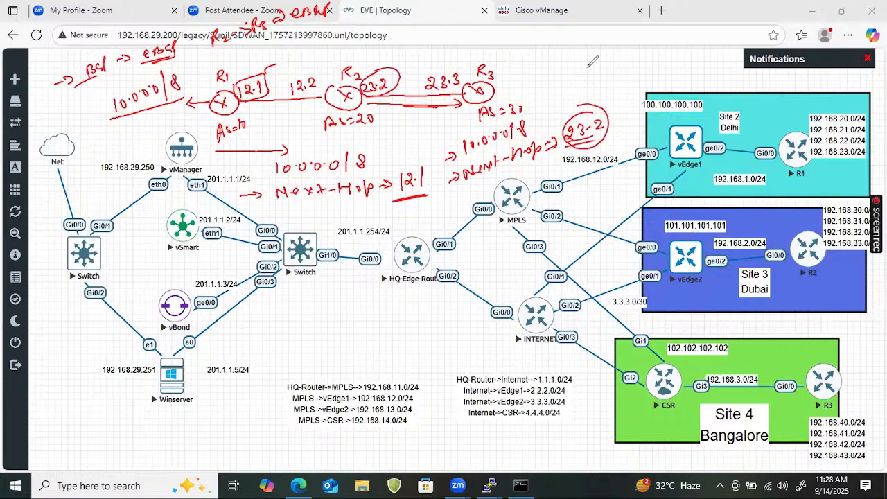
- Write "EIGRP" and "OMP" beside the router sketch, and mark 12.1 and 23.2 as next-hop IPs
mouse_move(587, 61)
mouse_down()
mouse_move(586, 79)
mouse_move(612, 62)
mouse_move(640, 65)
mouse_move(600, 72)
mouse_move(633, 82)
mouse_up()
drag(631, 70, 638, 61)
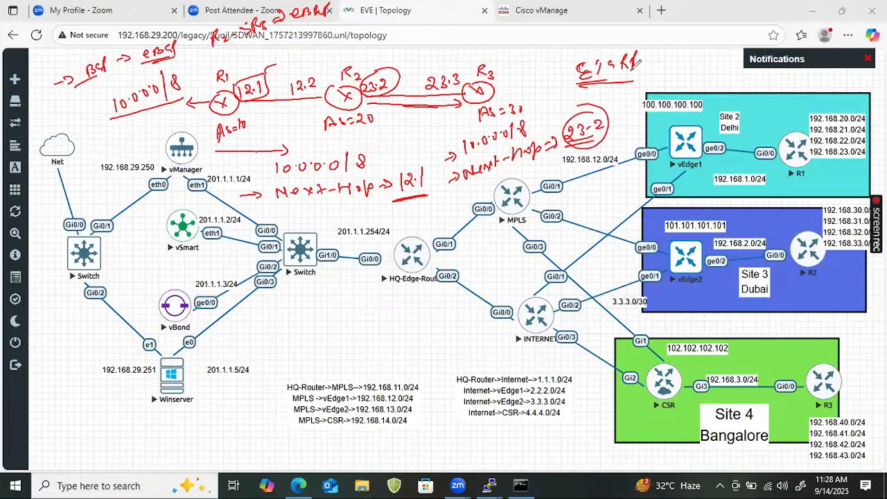
drag(255, 101, 251, 120)
drag(381, 104, 381, 123)
mouse_move(280, 40)
mouse_down()
mouse_move(237, 66)
mouse_move(280, 39)
mouse_move(249, 43)
mouse_move(275, 64)
mouse_move(300, 56)
mouse_up()
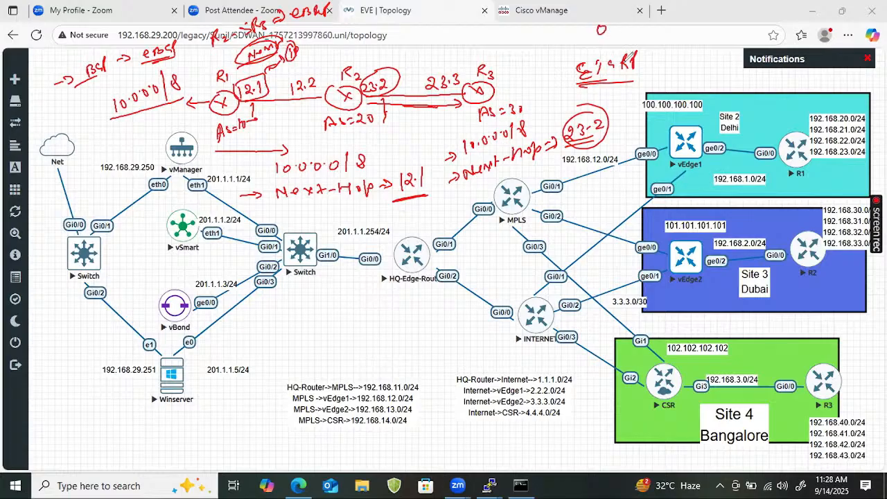
drag(624, 10, 638, 20)
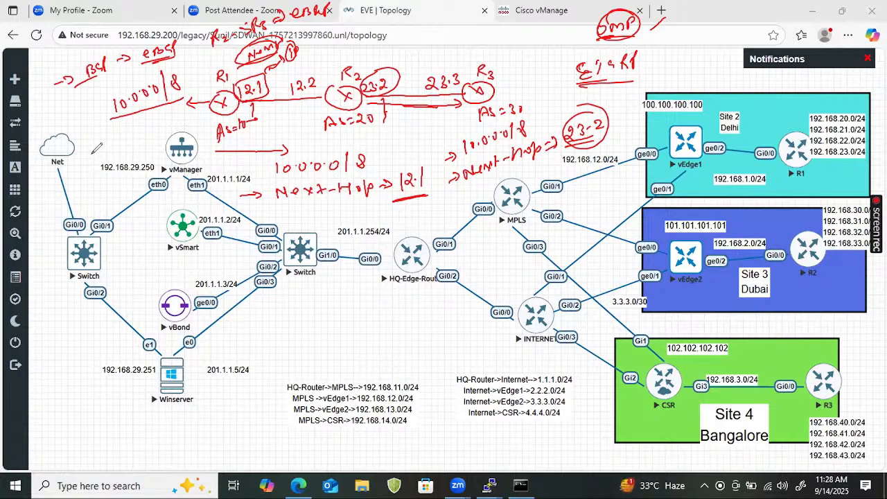
- Clear the BGP annotations, write the heading "Tloc" above the topology, and add a ticked first branch labelled "System ip"
drag(82, 149, 93, 148)
mouse_move(90, 145)
mouse_down()
mouse_move(89, 154)
mouse_move(104, 149)
mouse_up()
click(826, 285)
mouse_move(358, 86)
mouse_down()
mouse_move(357, 96)
mouse_move(368, 83)
mouse_move(373, 94)
mouse_move(399, 81)
mouse_move(389, 89)
mouse_up()
drag(310, 106, 461, 90)
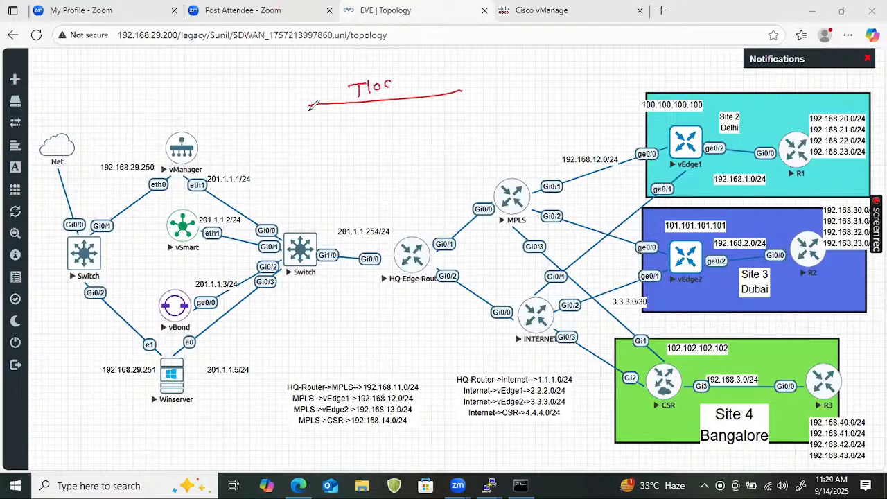
mouse_move(309, 105)
mouse_down()
mouse_move(315, 124)
mouse_move(299, 146)
mouse_move(363, 133)
mouse_move(326, 159)
mouse_move(339, 163)
mouse_move(343, 155)
mouse_up()
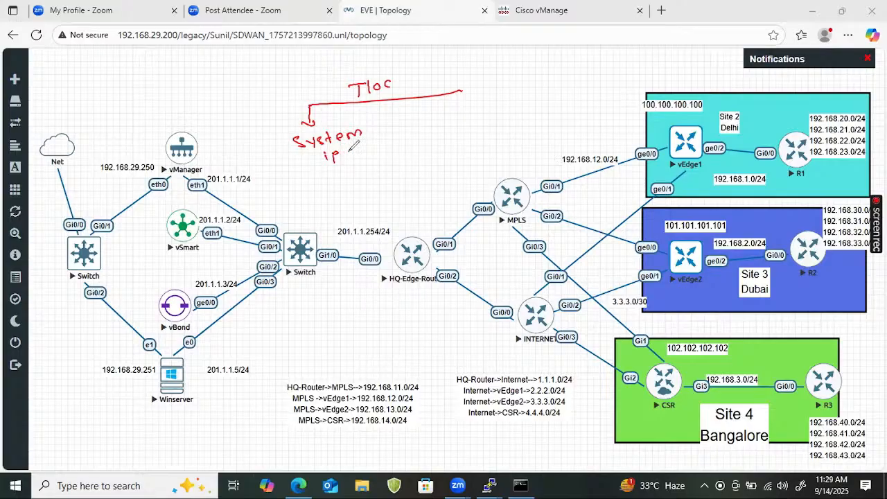
drag(254, 145, 267, 142)
- Add the branches "Encapsulation" and "Color" under Tloc, and note "IPsec / GRE" underlined below Encapsulation
mouse_move(393, 101)
mouse_down()
mouse_move(392, 138)
mouse_move(455, 117)
mouse_move(486, 117)
mouse_up()
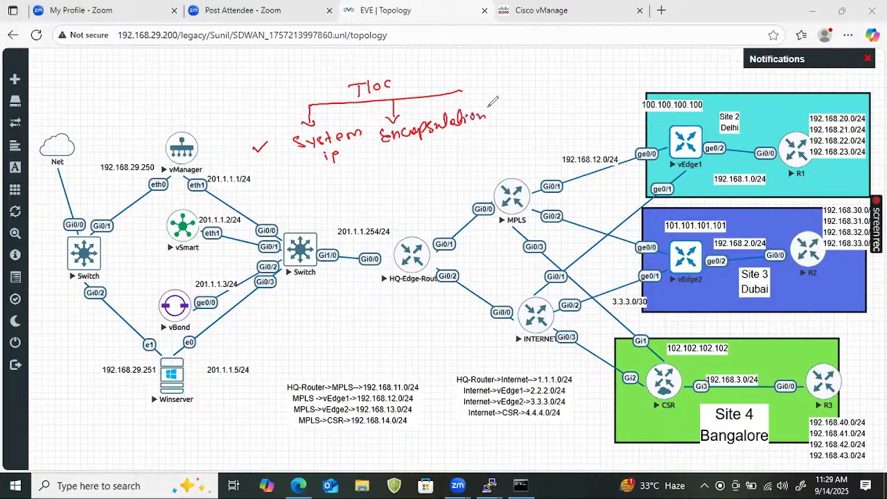
drag(459, 90, 554, 97)
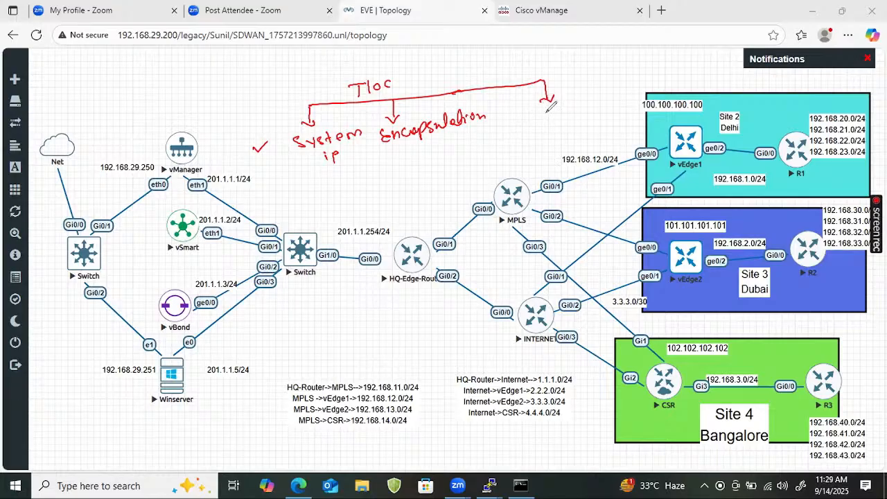
click(518, 115)
mouse_move(539, 110)
mouse_down()
mouse_move(536, 119)
mouse_move(548, 112)
mouse_up()
mouse_move(556, 104)
mouse_down()
mouse_move(556, 116)
mouse_move(579, 98)
mouse_up()
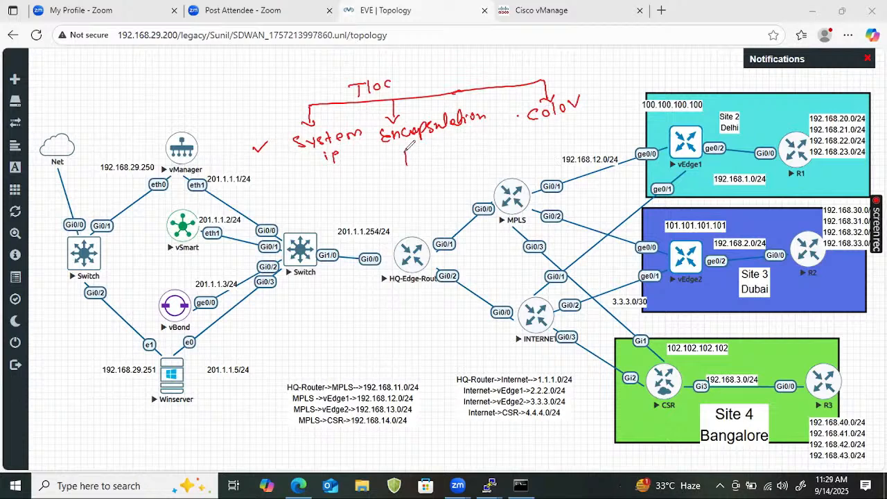
mouse_move(412, 152)
mouse_down()
mouse_move(411, 165)
mouse_move(435, 155)
mouse_move(455, 163)
mouse_move(488, 140)
mouse_up()
drag(393, 179, 494, 154)
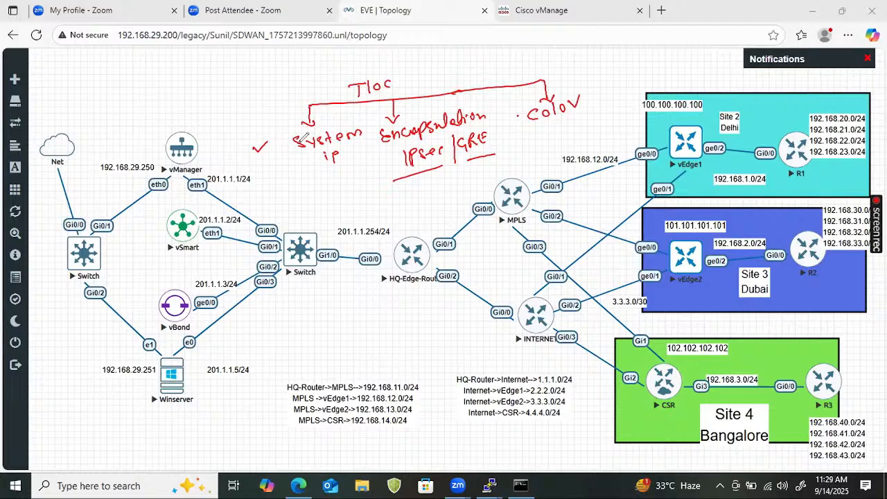
- Box "System ip", circle vEdge1's system address 100.100.100.100, and circle "Color"
mouse_move(285, 131)
mouse_down()
mouse_move(360, 122)
mouse_move(366, 158)
mouse_move(289, 174)
mouse_up()
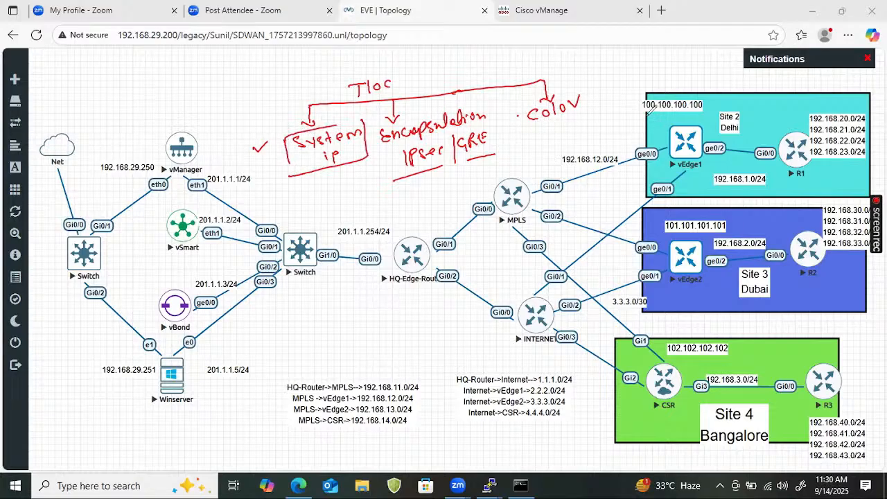
mouse_move(692, 92)
mouse_down()
mouse_move(707, 109)
mouse_move(639, 101)
mouse_up()
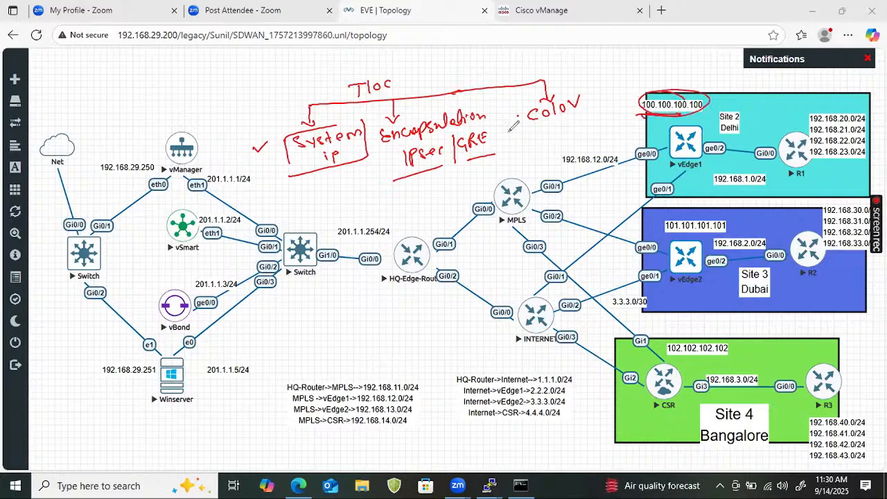
drag(556, 92, 540, 113)
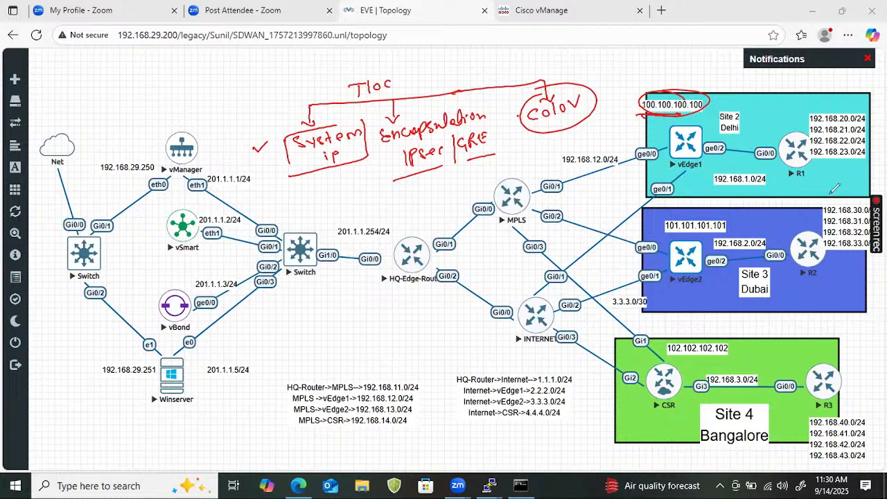
- Clear the annotations, mark vSmart and R1's 192.168.20.0/24 network, and write that prefix in a box beside vSmart
key(e)
drag(165, 238, 196, 220)
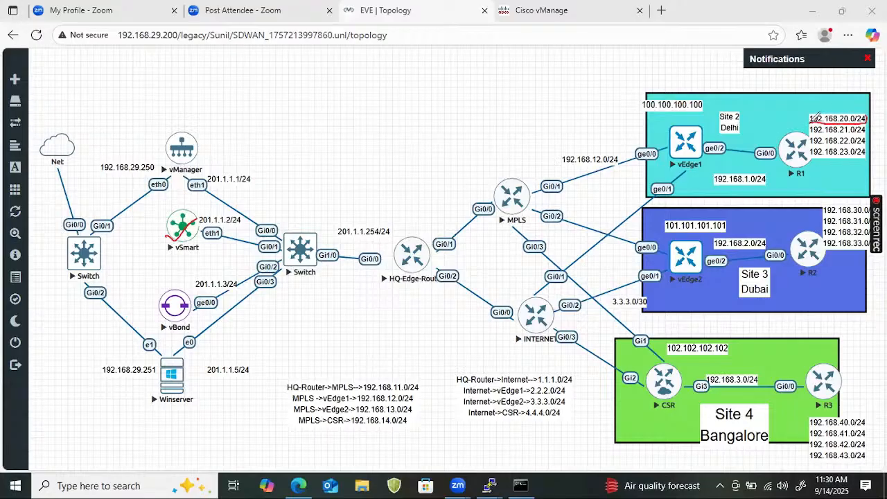
drag(812, 118, 822, 113)
drag(154, 237, 231, 194)
mouse_move(271, 157)
mouse_down()
mouse_move(275, 169)
mouse_move(296, 159)
mouse_move(369, 105)
mouse_move(383, 115)
mouse_up()
mouse_move(263, 189)
mouse_down()
mouse_move(371, 147)
mouse_move(366, 158)
mouse_move(253, 142)
mouse_move(400, 80)
mouse_move(264, 189)
mouse_up()
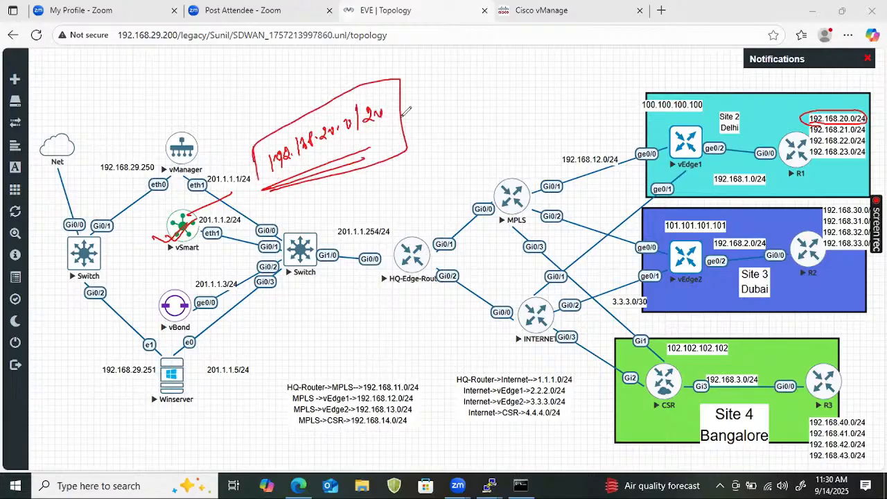
- Draw two branches from the boxed prefix labelled "mpls" and "biz-internet", and underline vSmart
drag(403, 115, 426, 105)
drag(178, 247, 199, 228)
drag(424, 78, 459, 109)
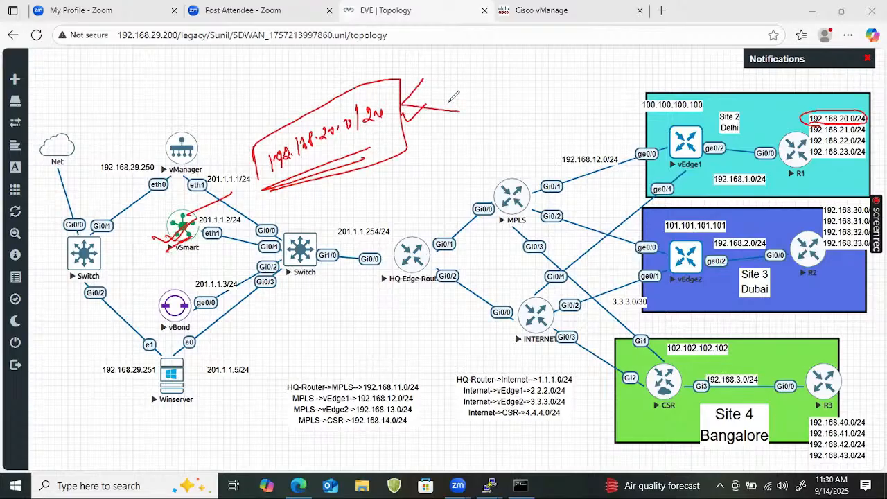
mouse_move(430, 79)
mouse_down()
mouse_move(476, 56)
mouse_move(482, 79)
mouse_move(473, 108)
mouse_move(565, 77)
mouse_up()
drag(572, 73, 581, 72)
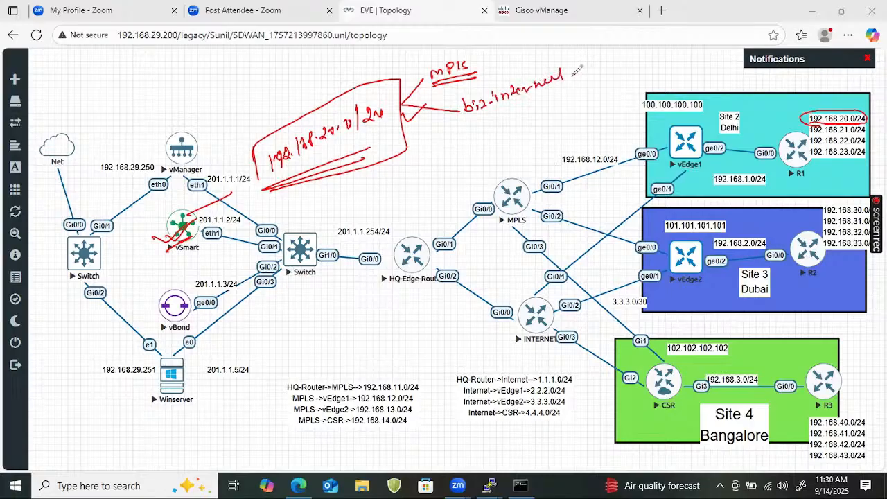
- Tick R1's circled network, write and circle "transport" above the boxed prefix, and underline the prefix again
drag(804, 115, 794, 122)
mouse_move(235, 75)
mouse_down()
mouse_move(231, 105)
mouse_move(290, 70)
mouse_move(326, 66)
mouse_up()
mouse_move(229, 123)
mouse_down()
mouse_move(326, 78)
mouse_move(187, 91)
mouse_up()
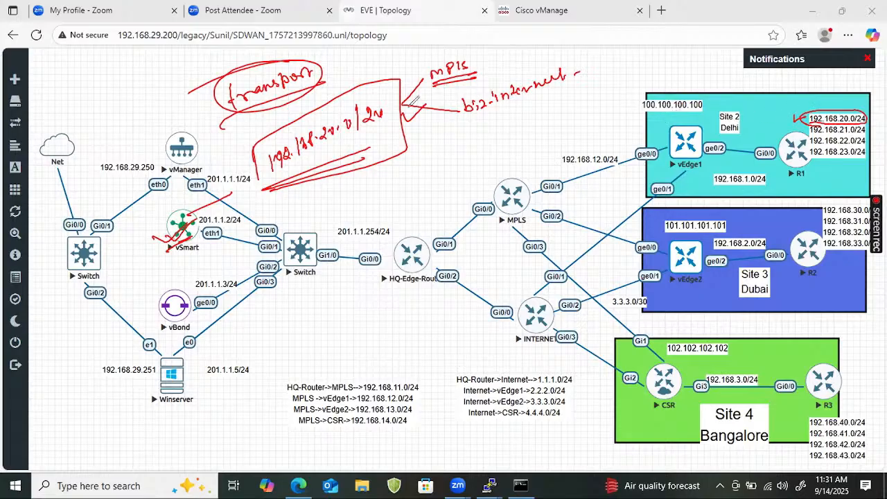
drag(290, 169, 350, 147)
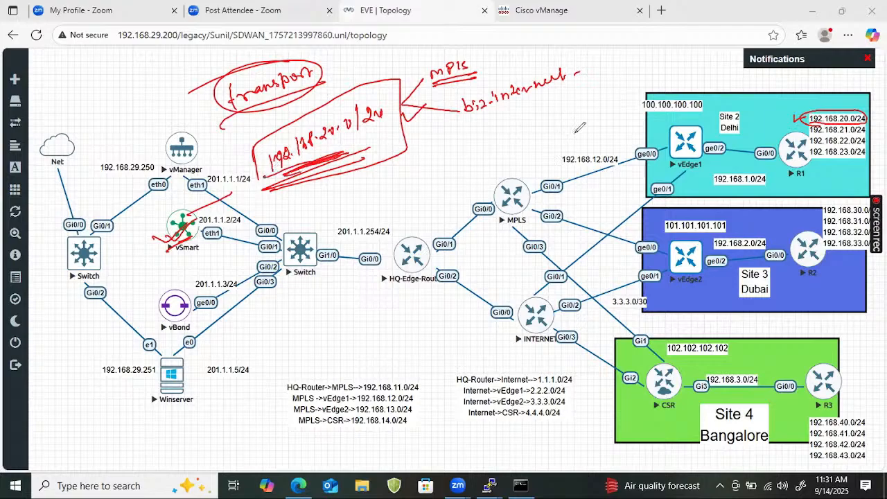
- Trace the paths between vSmart and vEdge1 through MPLS and through INTERNET, and write "Tloc" underlined beside biz-internet
mouse_move(212, 220)
mouse_down()
mouse_move(510, 206)
mouse_move(675, 142)
mouse_up()
mouse_move(188, 223)
mouse_down()
mouse_move(485, 294)
mouse_move(693, 177)
mouse_move(719, 144)
mouse_up()
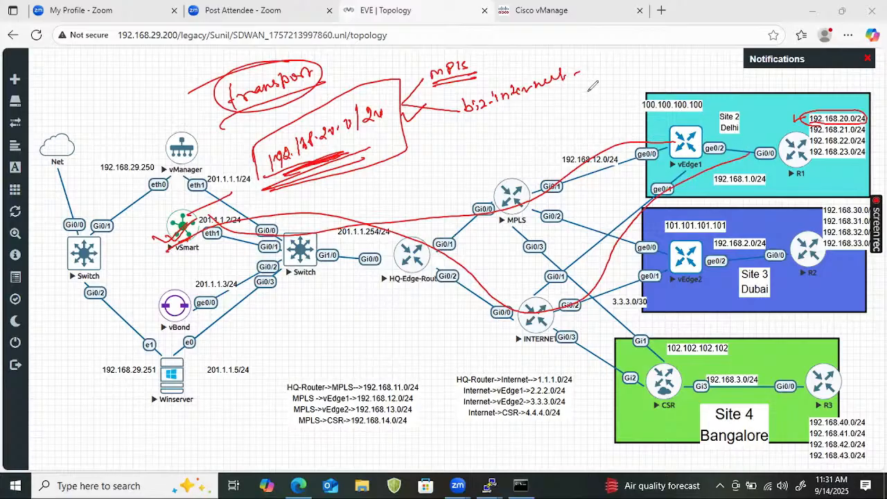
mouse_move(600, 61)
mouse_down()
mouse_move(607, 81)
mouse_move(644, 66)
mouse_up()
drag(587, 87, 624, 82)
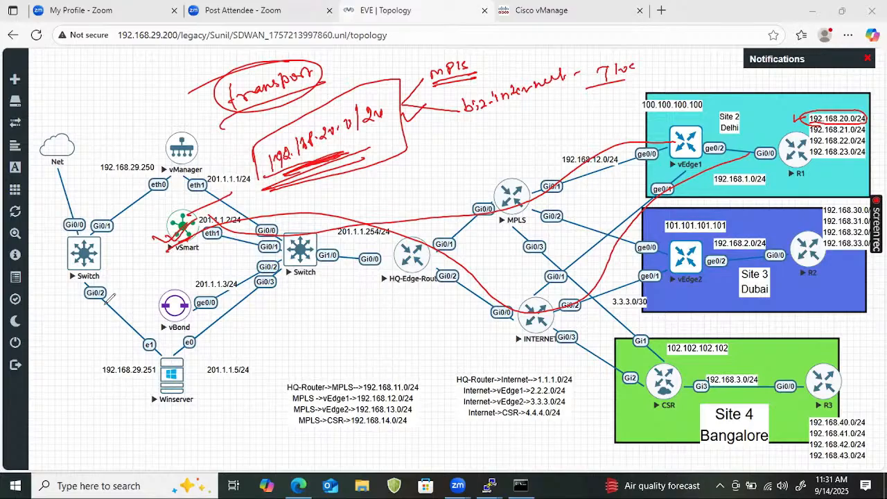
- Clear the annotations, tick vSmart, write "OMP" underlined above vManager, and write 192.168.20.0/24 at the top of the topology
key(e)
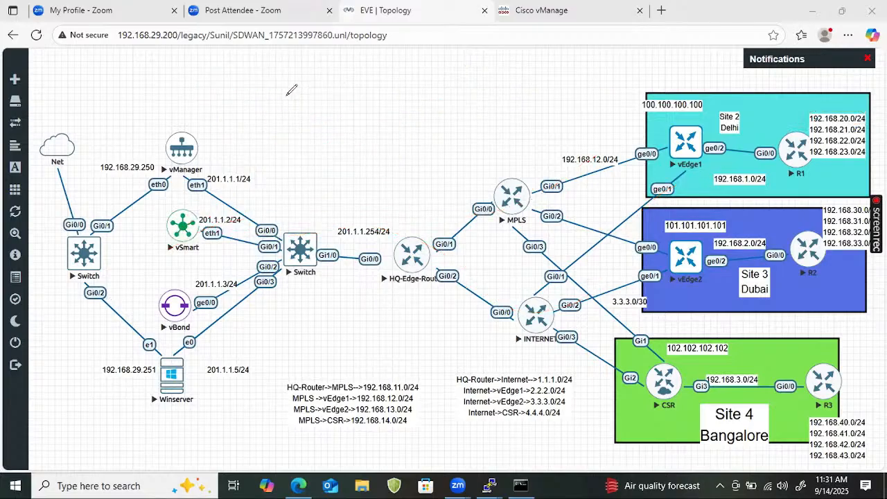
mouse_move(270, 98)
mouse_down()
mouse_move(268, 113)
mouse_move(311, 104)
mouse_move(323, 90)
mouse_up()
click(297, 104)
drag(131, 239, 174, 213)
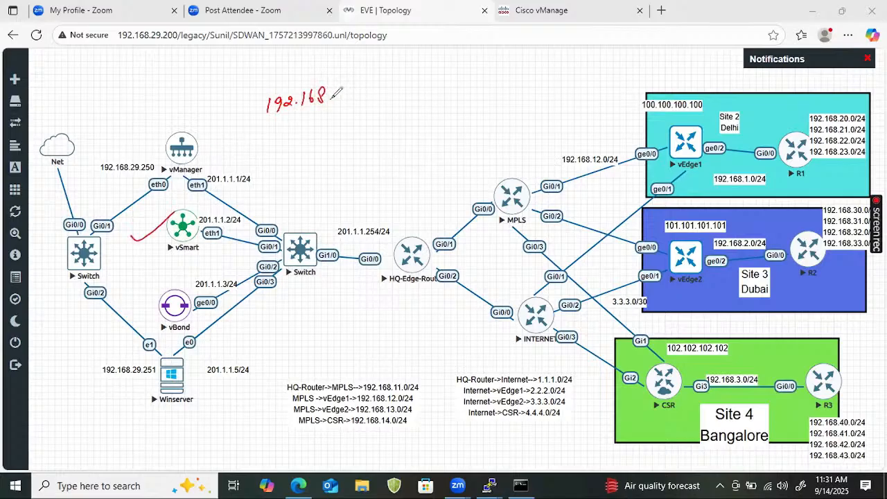
mouse_move(150, 66)
mouse_down()
mouse_move(172, 78)
mouse_move(182, 61)
mouse_move(180, 70)
mouse_up()
drag(136, 99, 188, 78)
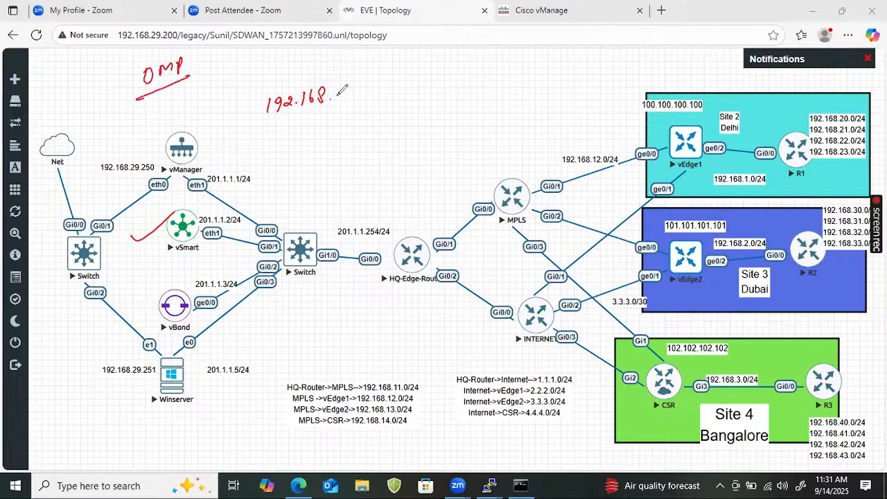
mouse_move(342, 89)
mouse_down()
mouse_move(350, 97)
mouse_move(369, 89)
mouse_move(375, 98)
mouse_move(385, 81)
mouse_move(386, 95)
mouse_up()
drag(392, 83, 396, 99)
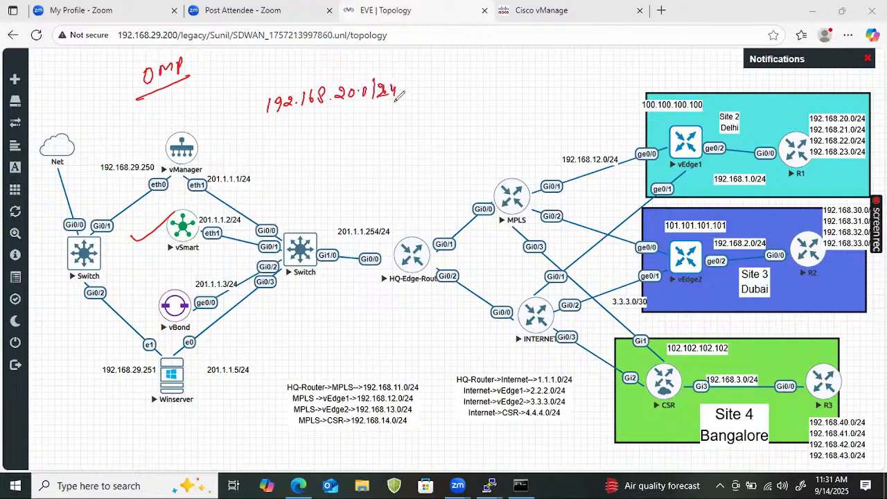
- Frame 192.168.20.0/24 as a table row and fill its remaining cells with 100.100.100.100, ipsec and MPLS
drag(244, 133, 659, 108)
mouse_move(242, 82)
mouse_down()
mouse_move(683, 68)
mouse_move(676, 111)
mouse_up()
drag(427, 68, 426, 117)
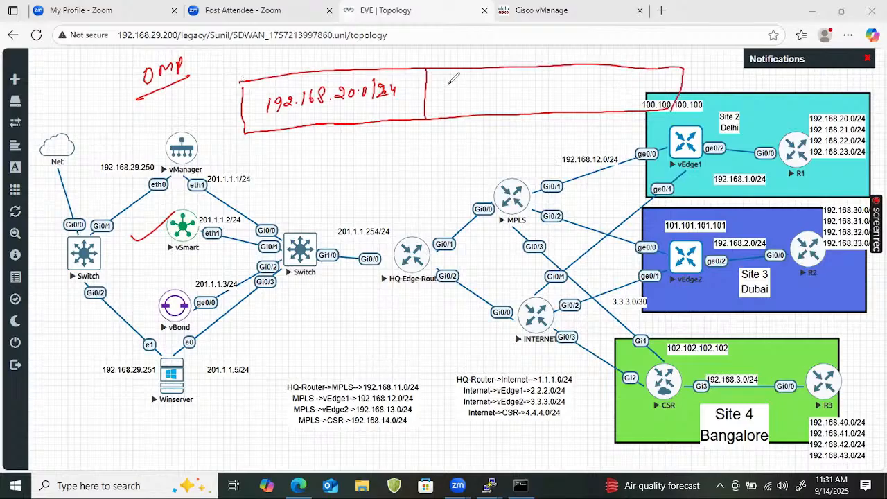
mouse_move(439, 84)
mouse_down()
mouse_move(438, 96)
mouse_move(480, 84)
mouse_move(491, 70)
mouse_move(503, 82)
mouse_move(540, 78)
mouse_move(536, 121)
mouse_up()
mouse_move(539, 82)
mouse_down()
mouse_move(544, 96)
mouse_move(575, 88)
mouse_move(593, 111)
mouse_move(619, 90)
mouse_move(636, 90)
mouse_up()
drag(644, 78, 639, 90)
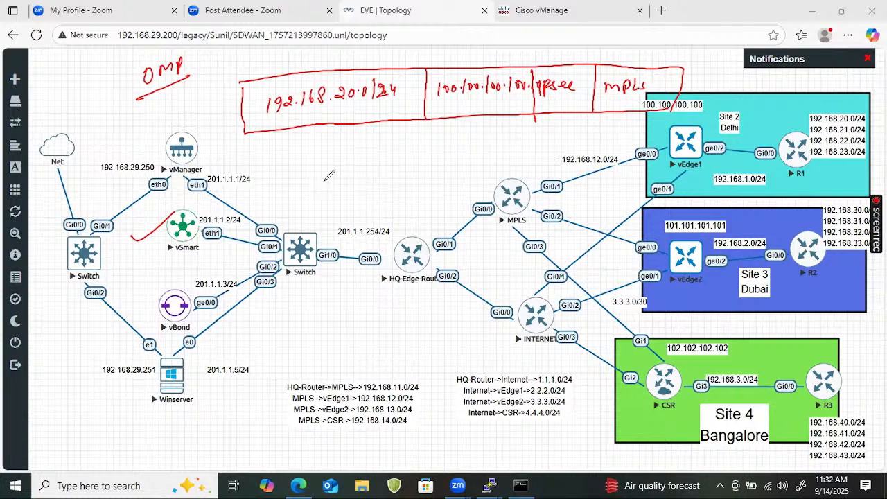
- Draw a second table row below the first and fill its first two cells with 192.168.20.0/24 and 100.100.100.100
mouse_move(244, 133)
mouse_down()
mouse_move(305, 183)
mouse_move(681, 167)
mouse_move(686, 106)
mouse_up()
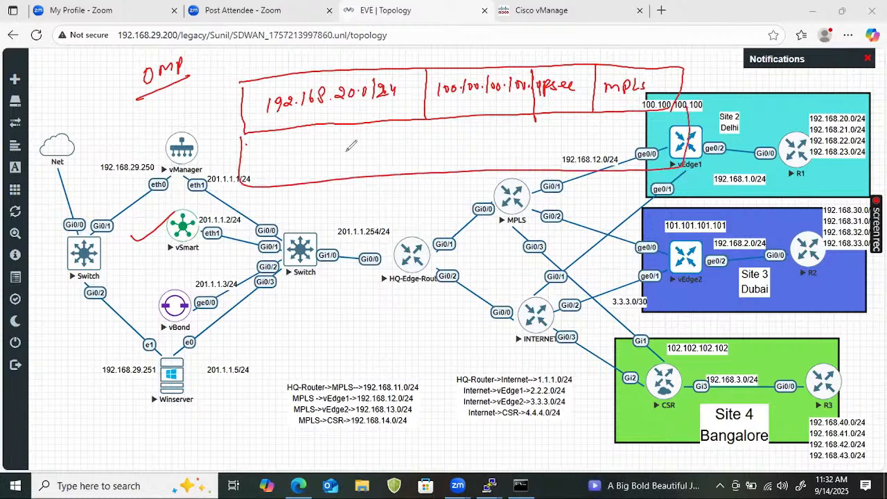
mouse_move(257, 144)
mouse_down()
mouse_move(258, 160)
mouse_move(280, 143)
mouse_move(292, 148)
mouse_move(373, 130)
mouse_move(402, 146)
mouse_up()
mouse_move(425, 118)
mouse_down()
mouse_move(424, 181)
mouse_move(444, 134)
mouse_move(462, 143)
mouse_up()
click(459, 136)
drag(471, 130, 479, 133)
click(489, 135)
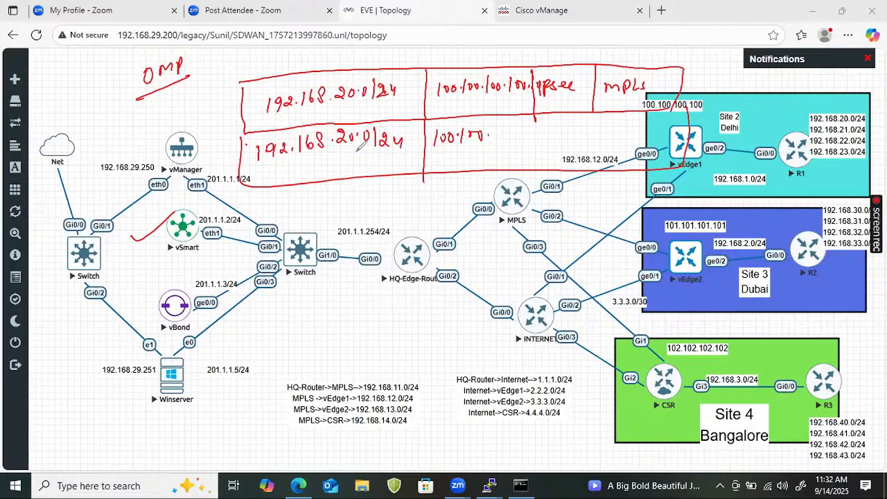
drag(219, 106, 232, 104)
mouse_move(496, 127)
mouse_down()
mouse_move(496, 140)
mouse_move(515, 129)
mouse_move(519, 140)
mouse_up()
drag(526, 128, 530, 183)
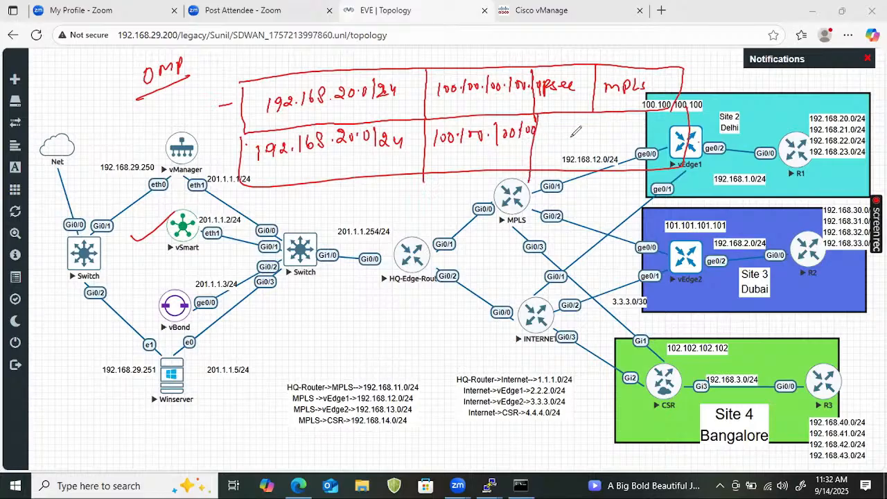
- Complete the second row with an underlined "ipsec" cell and a "biz-internet" cell
mouse_move(548, 118)
mouse_down()
mouse_move(546, 139)
mouse_move(590, 129)
mouse_up()
mouse_move(544, 143)
mouse_down()
mouse_move(589, 133)
mouse_move(595, 182)
mouse_up()
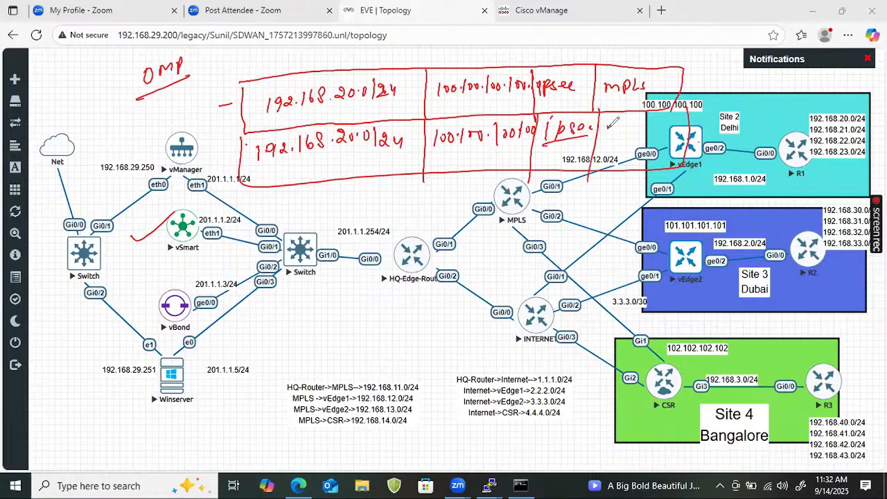
mouse_move(609, 123)
mouse_down()
mouse_move(617, 131)
mouse_move(706, 119)
mouse_up()
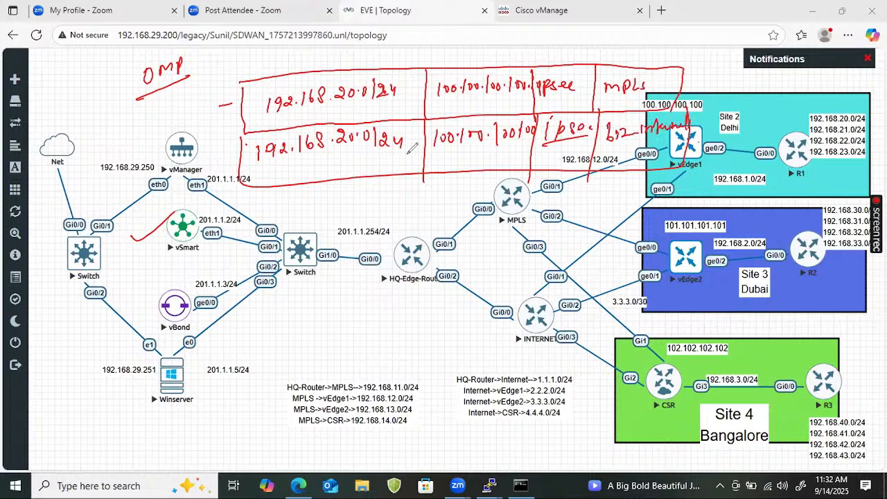
- Circle and tick "OMP", underline the first row's prefix, and box both rows' remaining cells under a circled and ticked "Tloc"
mouse_move(164, 50)
mouse_down()
mouse_move(132, 83)
mouse_move(200, 74)
mouse_move(217, 43)
mouse_up()
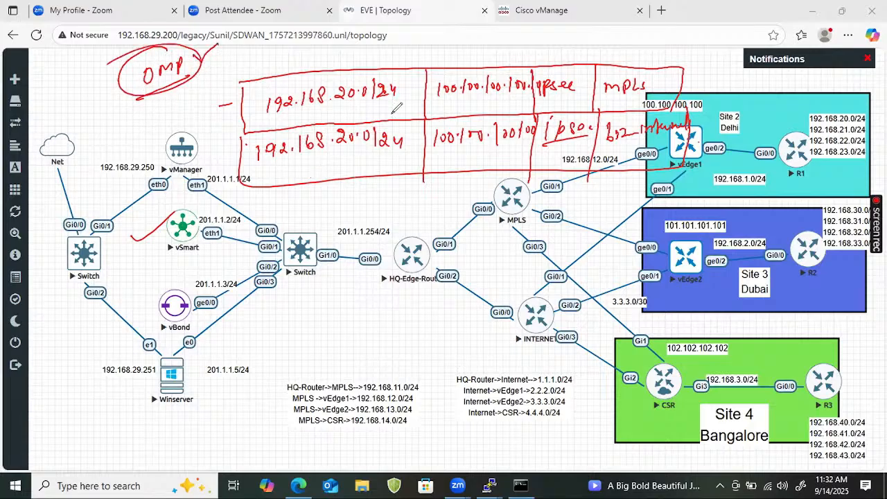
drag(256, 113, 396, 107)
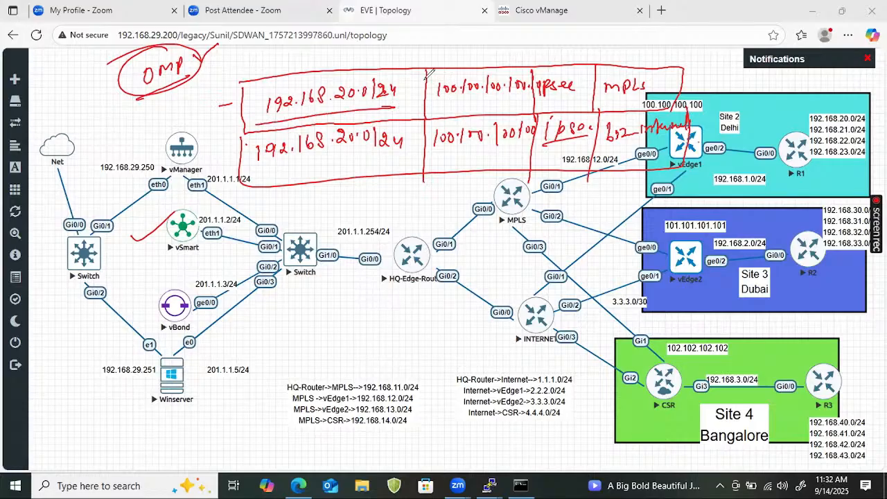
mouse_move(428, 66)
mouse_down()
mouse_move(422, 179)
mouse_move(610, 64)
mouse_move(673, 150)
mouse_move(454, 166)
mouse_up()
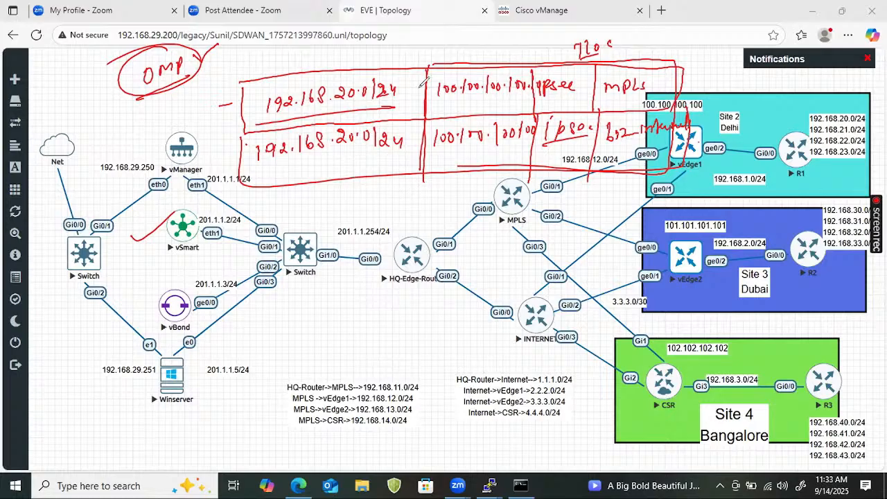
mouse_move(428, 68)
mouse_down()
mouse_move(424, 164)
mouse_move(469, 166)
mouse_up()
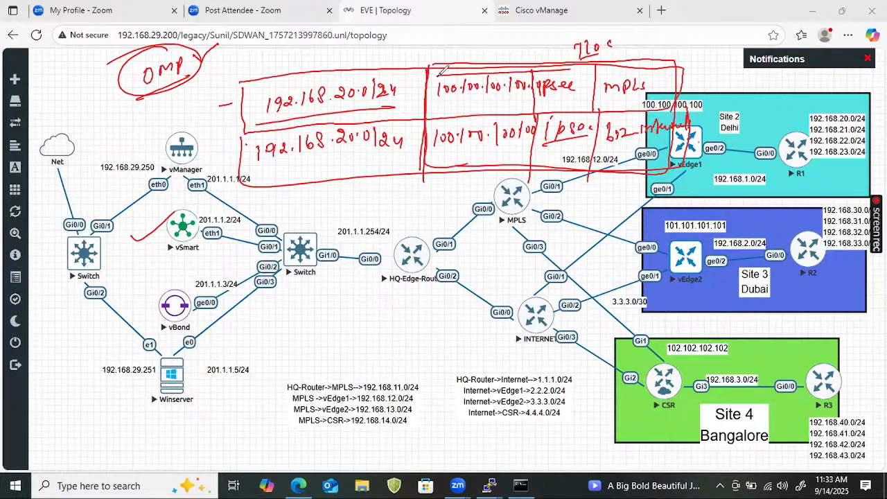
mouse_move(657, 62)
mouse_down()
mouse_move(684, 143)
mouse_move(534, 166)
mouse_up()
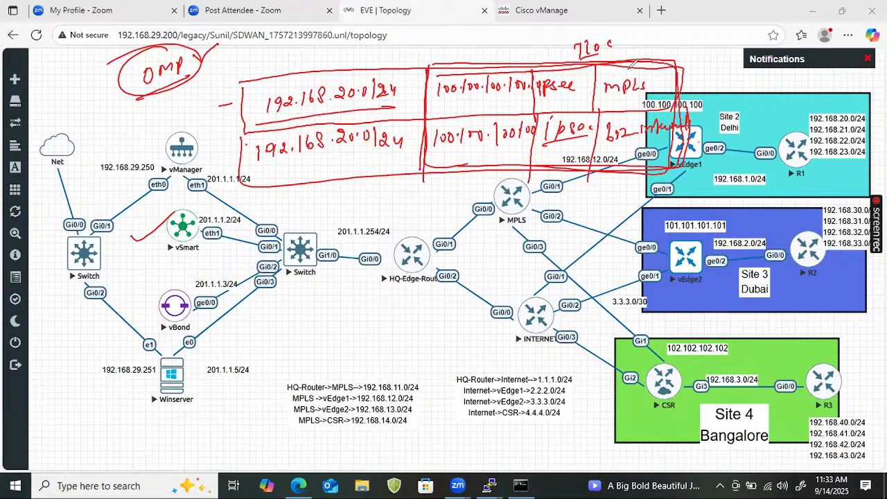
mouse_move(603, 30)
mouse_down()
mouse_move(629, 54)
mouse_move(664, 34)
mouse_up()
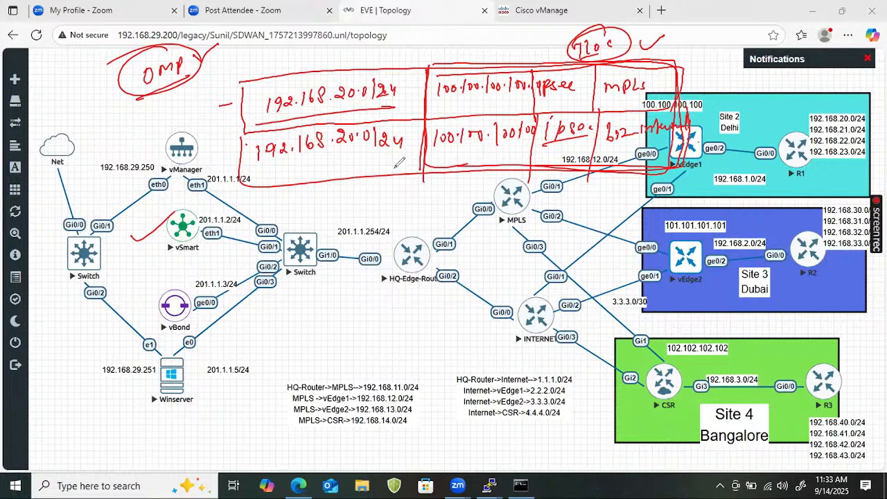
- Underline 100.100.100.100, ipsec and MPLS in the first row and frame these three cells together
mouse_move(428, 99)
mouse_down()
mouse_move(512, 93)
mouse_move(479, 97)
mouse_up()
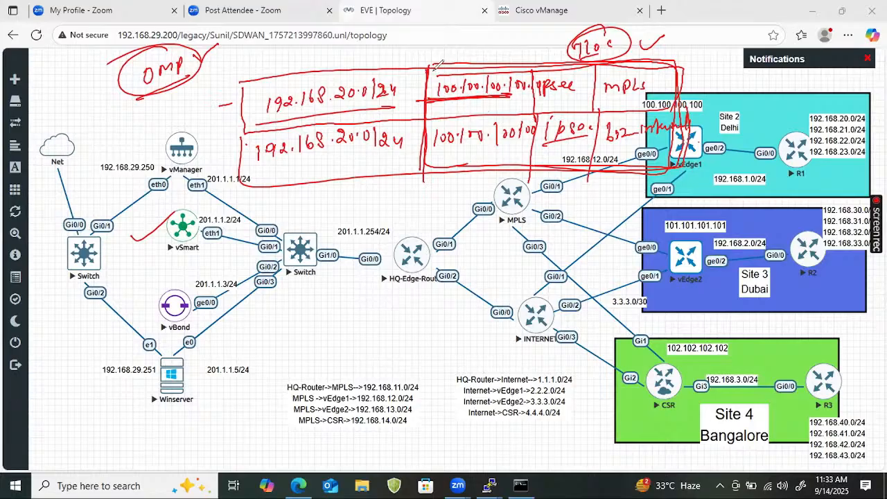
drag(426, 106, 478, 106)
mouse_move(445, 74)
mouse_down()
mouse_move(532, 68)
mouse_move(690, 98)
mouse_move(446, 74)
mouse_up()
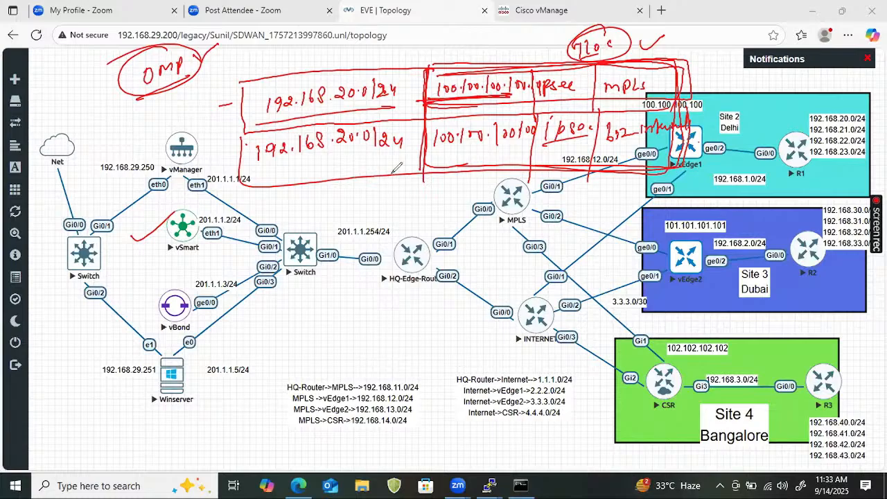
drag(436, 105, 455, 105)
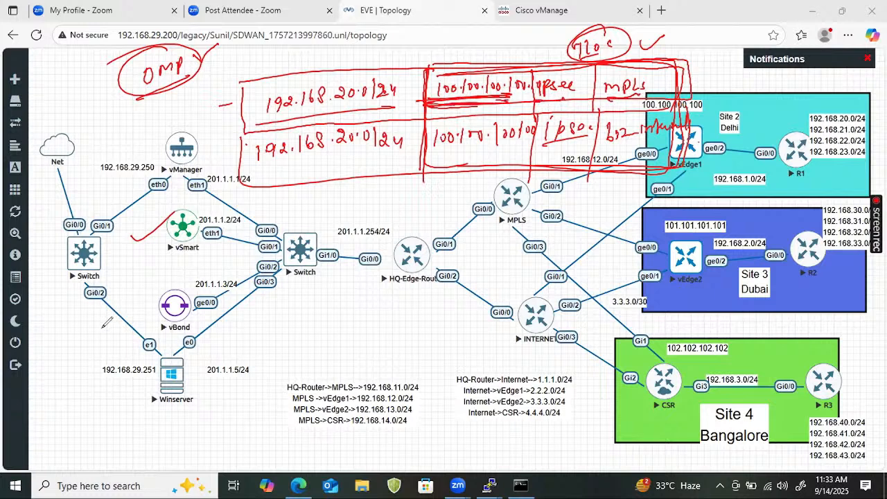
- Clear the annotations, link vSmart to vEdge1 and vEdge2 around an underlined "Tloc", and draw an arc from vEdge1 to vManager's eth1
mouse_move(205, 223)
mouse_down()
mouse_move(286, 193)
mouse_move(564, 143)
mouse_move(674, 142)
mouse_up()
drag(367, 139, 424, 124)
drag(346, 163, 415, 149)
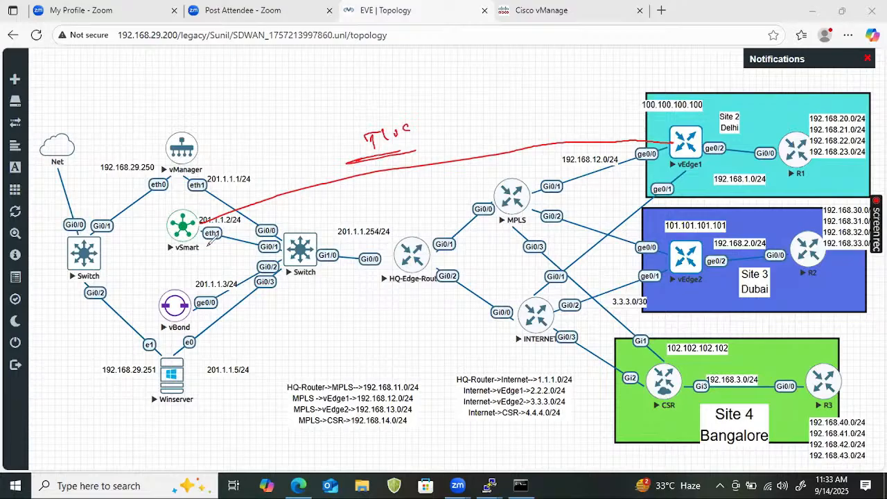
drag(204, 239, 637, 254)
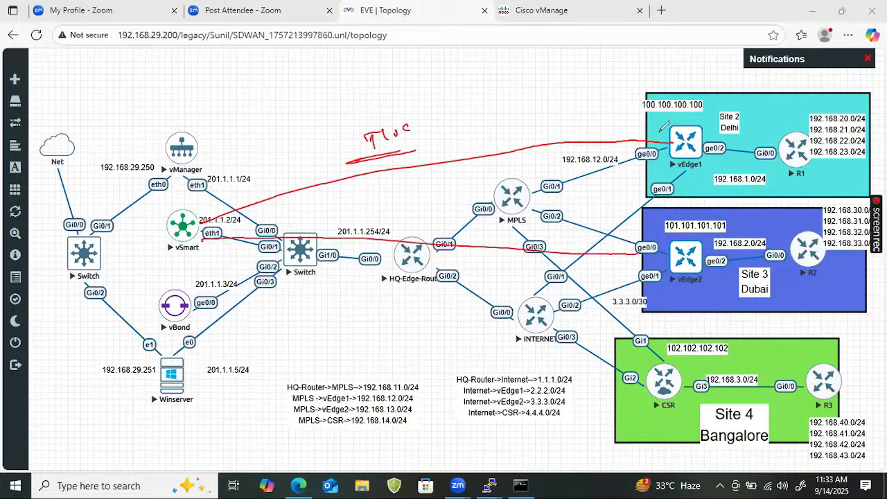
mouse_move(675, 128)
mouse_down()
mouse_move(359, 97)
mouse_move(191, 173)
mouse_move(198, 184)
mouse_up()
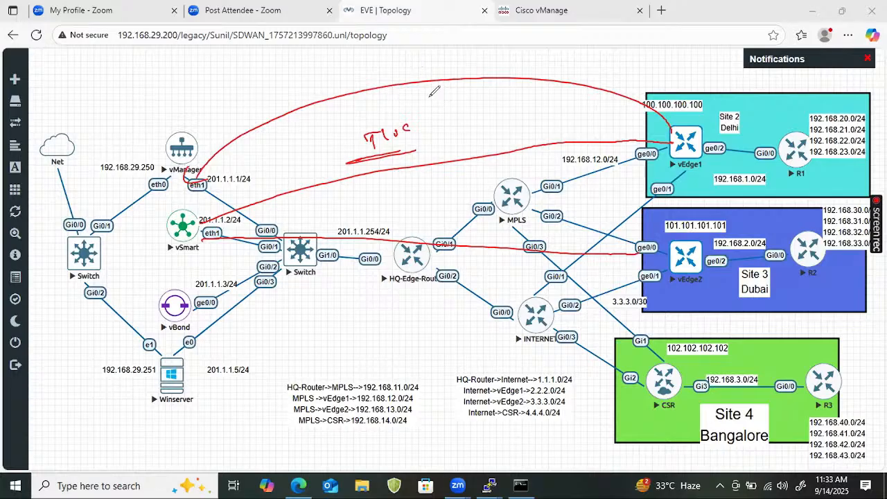
- Write a boxed Tloc entry beside "Tloc" with the cells 100.100.100.100, ipsec and mpls
mouse_move(432, 91)
mouse_down()
mouse_move(424, 101)
mouse_move(449, 89)
mouse_move(441, 122)
mouse_move(478, 115)
mouse_move(475, 104)
mouse_move(485, 118)
mouse_move(500, 104)
mouse_move(522, 110)
mouse_up()
mouse_move(536, 98)
mouse_down()
mouse_move(533, 114)
mouse_move(557, 101)
mouse_move(567, 132)
mouse_up()
click(539, 105)
click(528, 108)
mouse_move(578, 98)
mouse_down()
mouse_move(582, 110)
mouse_move(589, 104)
mouse_up()
drag(598, 94, 598, 105)
drag(605, 101, 629, 117)
drag(637, 92, 671, 90)
drag(681, 82, 676, 90)
mouse_move(431, 104)
mouse_down()
mouse_move(605, 123)
mouse_move(456, 97)
mouse_move(694, 93)
mouse_move(552, 140)
mouse_up()
- Mark the Tloc entry with underlines and a tick, and trace a path from vEdge1's ge0/0 to vSmart
drag(440, 146, 451, 181)
drag(488, 179, 630, 174)
drag(696, 114, 692, 158)
drag(641, 98, 652, 106)
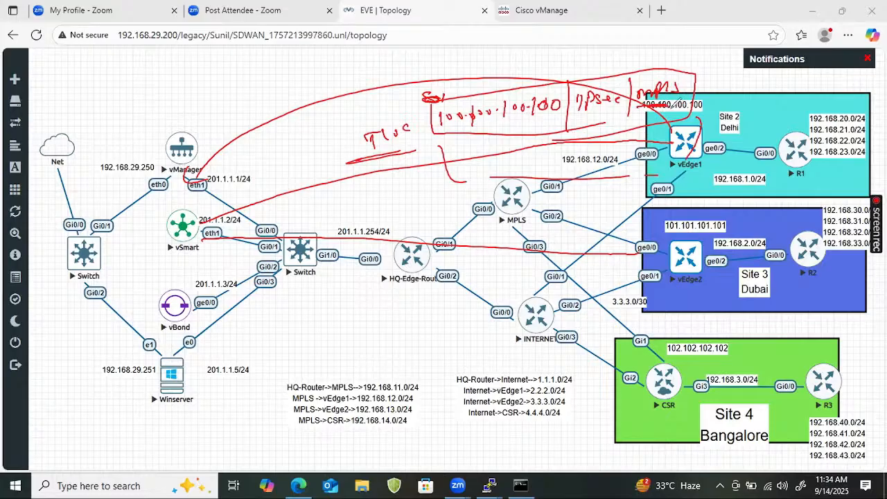
mouse_move(639, 139)
mouse_down()
mouse_move(669, 144)
mouse_move(592, 131)
mouse_move(284, 188)
mouse_move(212, 231)
mouse_up()
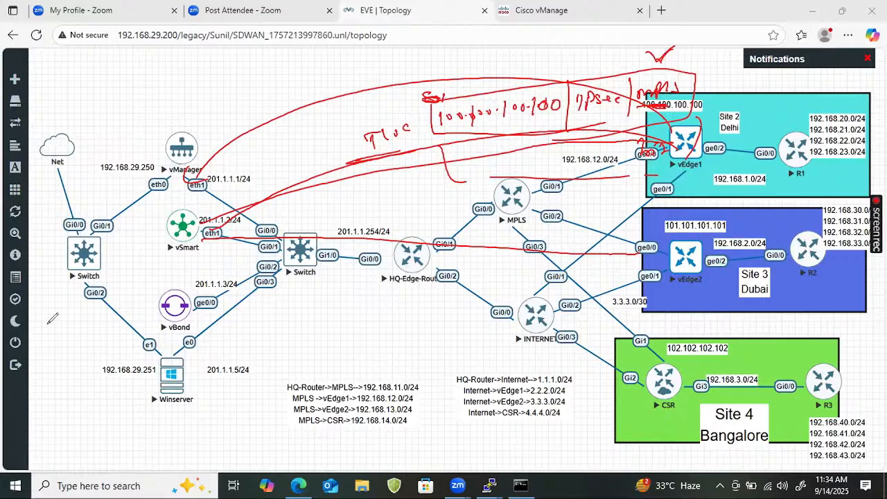
click(122, 331)
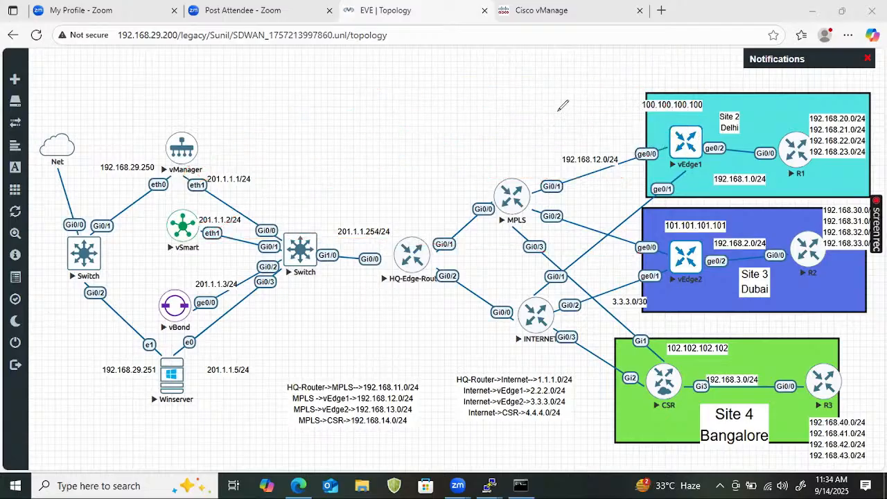
mouse_move(501, 95)
mouse_down()
mouse_move(534, 88)
mouse_move(527, 94)
mouse_up()
drag(347, 89, 375, 84)
drag(368, 77, 369, 90)
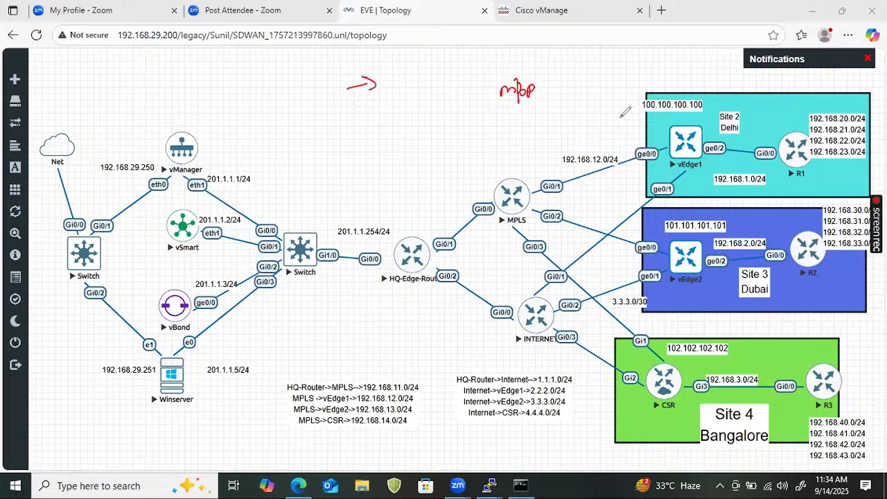
- Clear the annotations and write "mpls" above an underlined "biz-internet" over the MPLS node
click(92, 252)
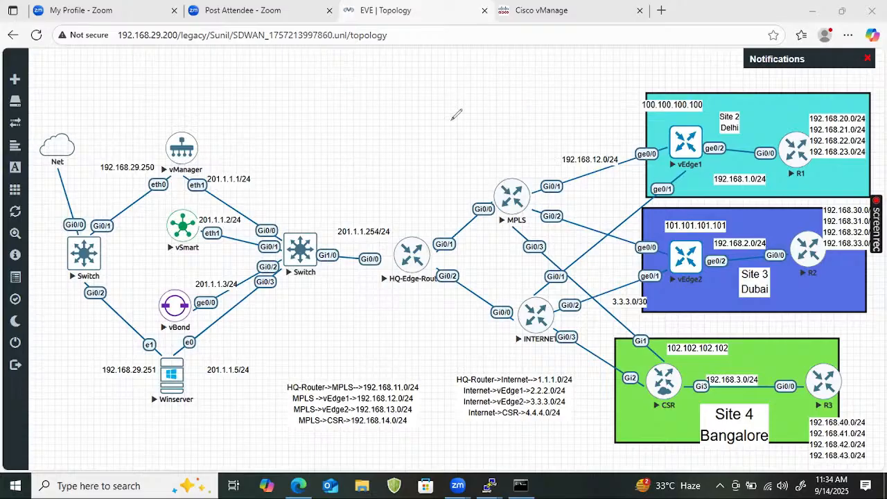
mouse_move(485, 86)
mouse_down()
mouse_move(488, 99)
mouse_move(490, 85)
mouse_move(533, 77)
mouse_move(499, 129)
mouse_move(519, 115)
mouse_move(526, 127)
mouse_move(534, 121)
mouse_up()
mouse_move(543, 113)
mouse_down()
mouse_move(601, 97)
mouse_move(583, 112)
mouse_up()
drag(481, 147, 593, 124)
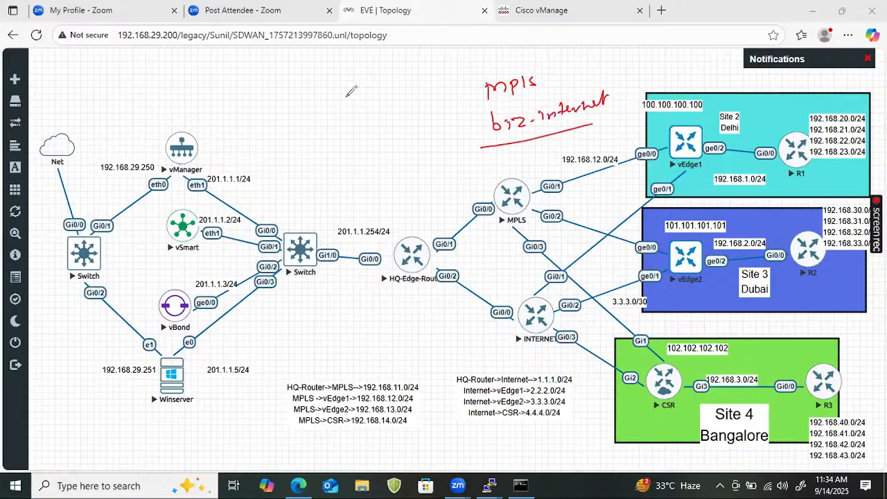
- Frame "mpls" and "biz-internet" as two separate table rows, number the mpls row 1 and tick the biz-internet row
drag(346, 98, 539, 103)
drag(364, 92, 560, 88)
drag(568, 73, 600, 72)
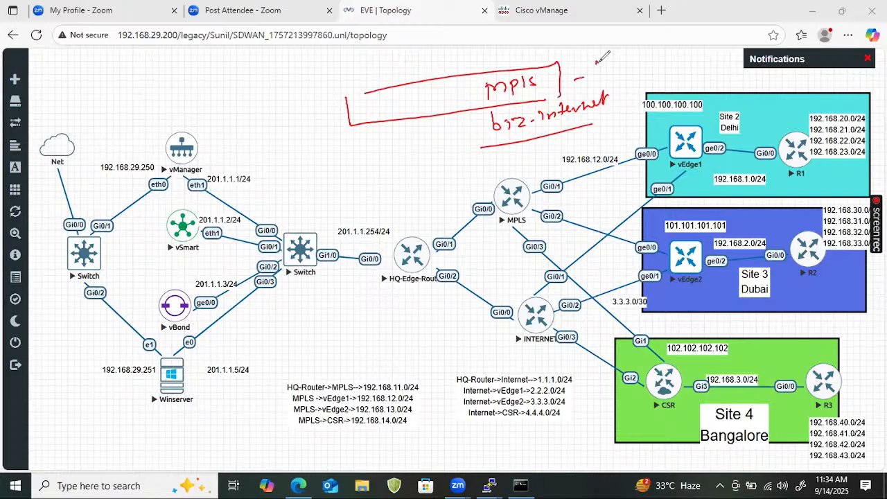
mouse_move(349, 171)
mouse_down()
mouse_move(560, 100)
mouse_move(513, 143)
mouse_move(331, 175)
mouse_up()
drag(624, 92, 653, 69)
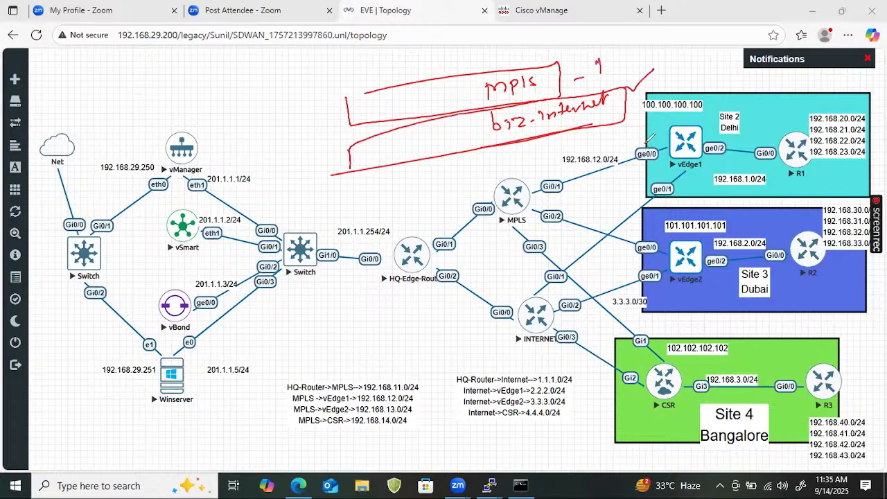
- Circle vEdge1's ge0/0 and ge0/1 interfaces and write "public/private" underlined above the Site 2 box
mouse_move(655, 144)
mouse_down()
mouse_move(659, 193)
mouse_move(666, 187)
mouse_move(649, 143)
mouse_move(676, 67)
mouse_move(687, 72)
mouse_move(644, 52)
mouse_up()
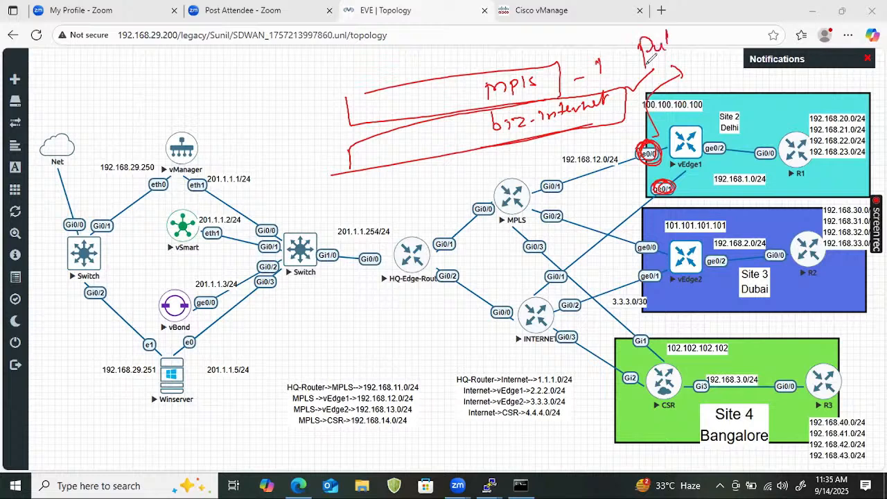
drag(704, 32, 708, 37)
drag(642, 67, 693, 49)
mouse_move(714, 10)
mouse_down()
mouse_move(718, 49)
mouse_move(791, 15)
mouse_up()
drag(634, 71, 785, 31)
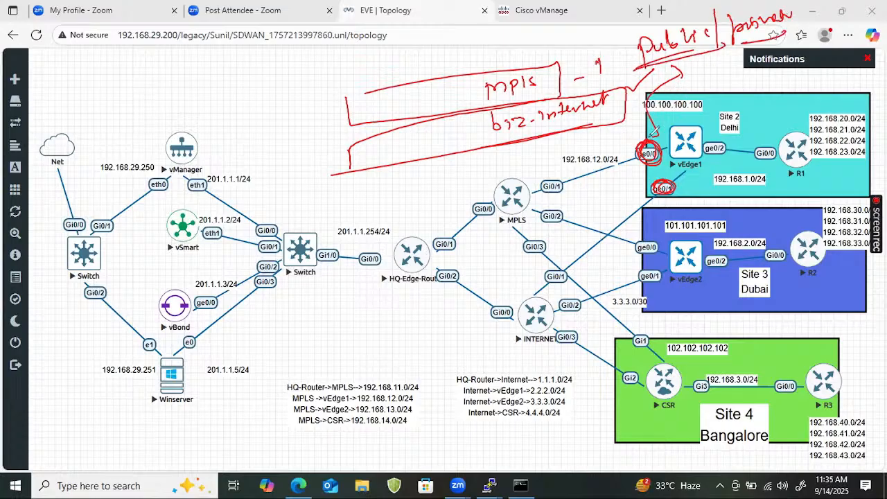
- Write 192.168.12.2 beside vEdge1's ge0/0 and an underlined 2.2.2.2 beside its ge0/1
mouse_move(627, 125)
mouse_down()
mouse_move(628, 136)
mouse_move(649, 136)
mouse_up()
drag(544, 78, 554, 76)
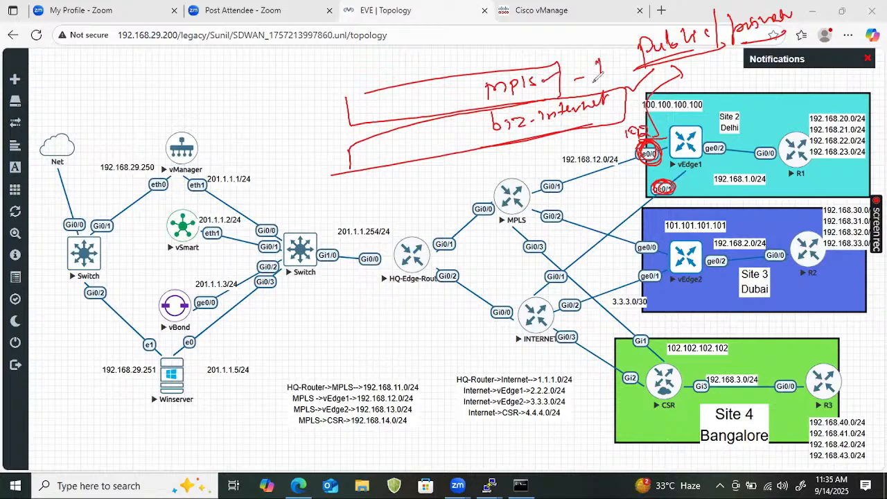
mouse_move(652, 125)
mouse_down()
mouse_move(656, 135)
mouse_move(718, 119)
mouse_up()
mouse_move(667, 181)
mouse_down()
mouse_move(692, 206)
mouse_move(771, 199)
mouse_up()
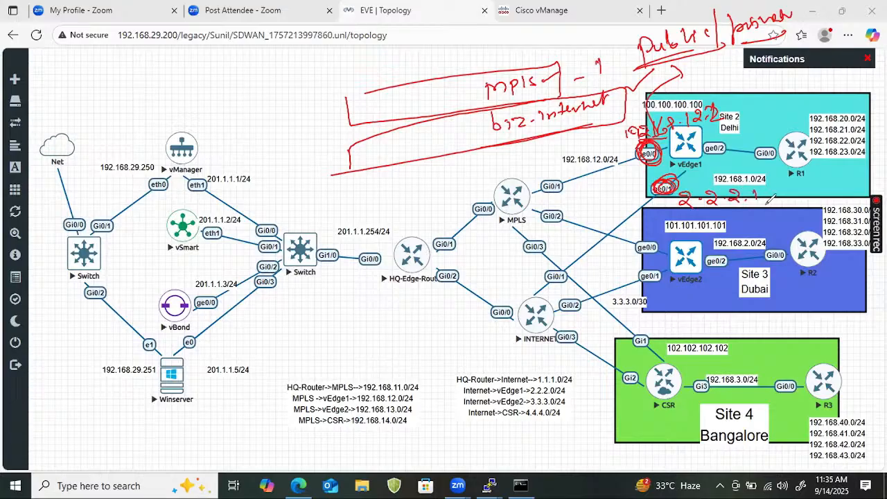
drag(667, 207, 767, 201)
drag(710, 210, 751, 211)
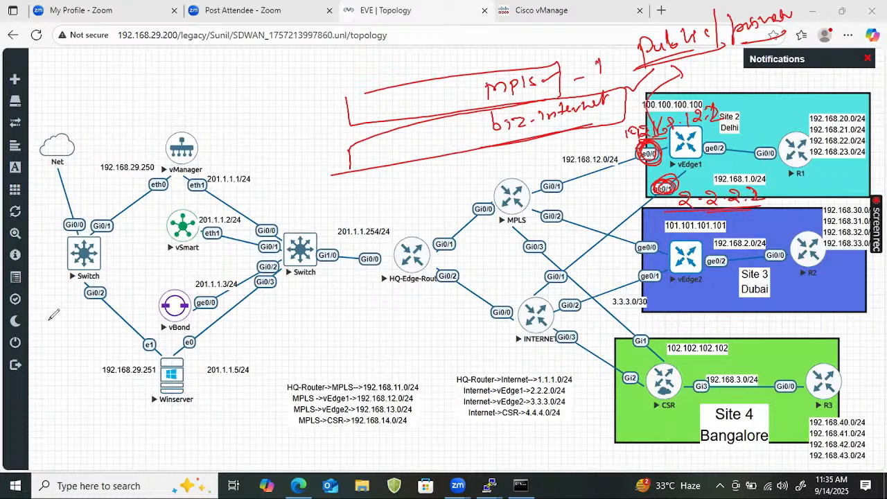
- Clear the annotations and box vEdge1 and vEdge2, with an arrow leading out of each box
click(97, 339)
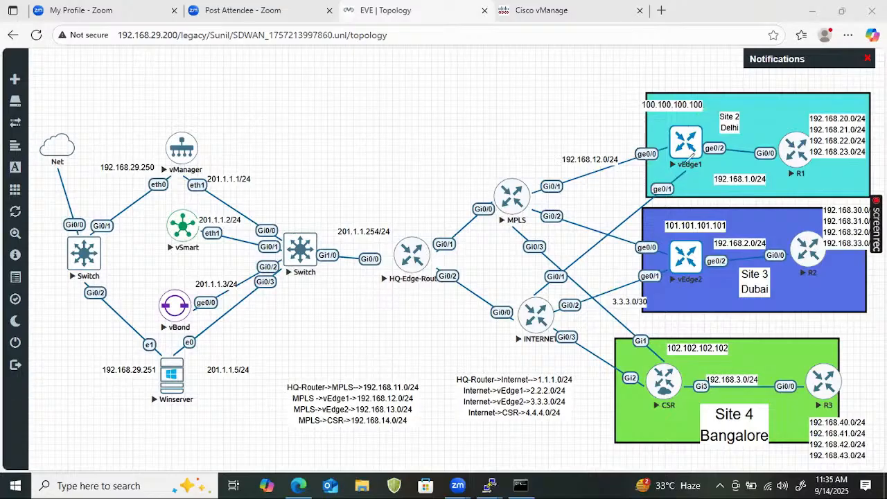
mouse_move(666, 126)
mouse_down()
mouse_move(721, 142)
mouse_move(672, 170)
mouse_up()
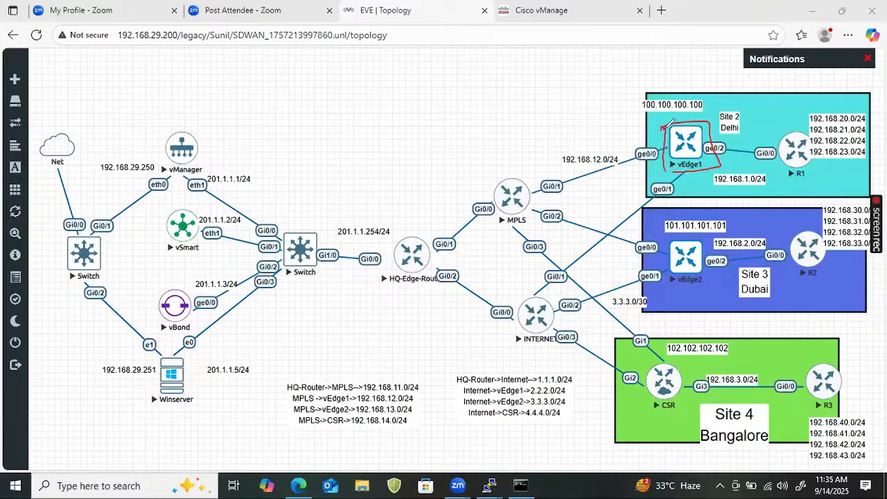
drag(663, 127, 636, 99)
mouse_move(662, 225)
mouse_down()
mouse_move(658, 287)
mouse_move(686, 220)
mouse_move(676, 201)
mouse_up()
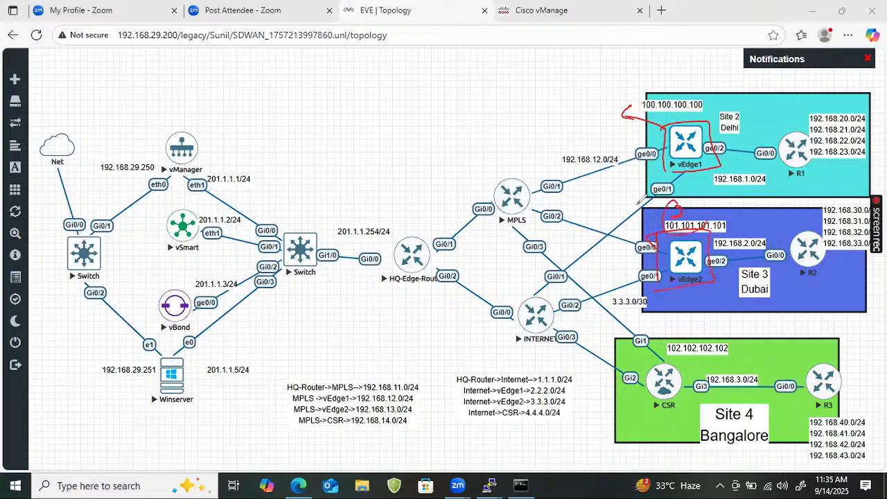
- Tick vSmart, write "vSmart" underlined between vManager and the MPLS node, and clear the annotations
mouse_move(158, 218)
mouse_down()
mouse_move(168, 225)
mouse_move(210, 200)
mouse_up()
mouse_move(252, 139)
mouse_down()
mouse_move(332, 98)
mouse_move(344, 104)
mouse_up()
drag(257, 168, 308, 141)
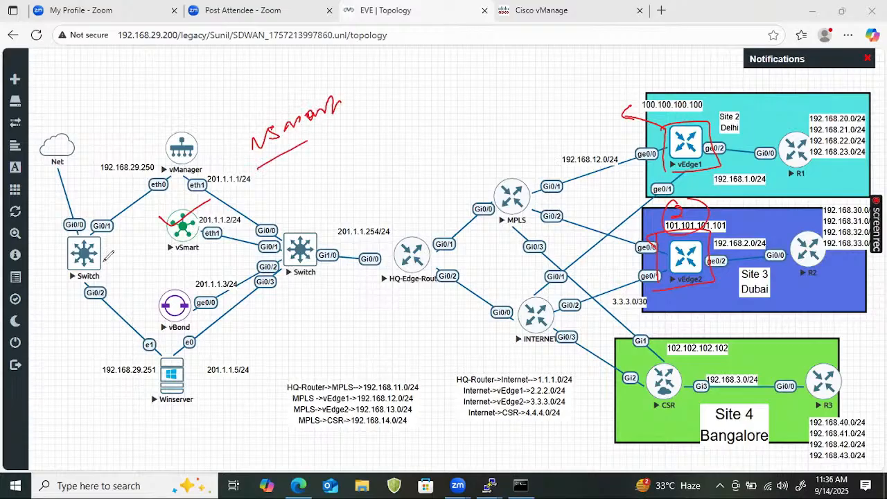
click(40, 69)
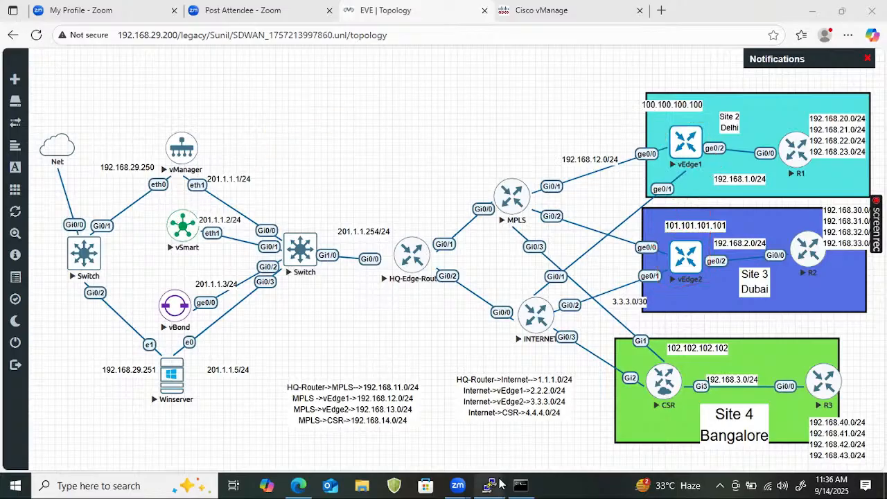
- Switch to the vSmart console and run show omp tlocs, checking the completions for tloc first
mouse_move(490, 485)
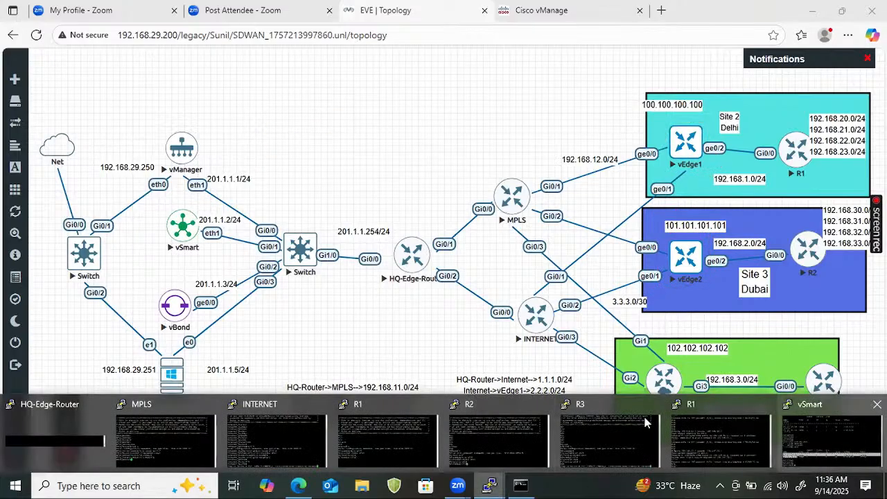
click(852, 424)
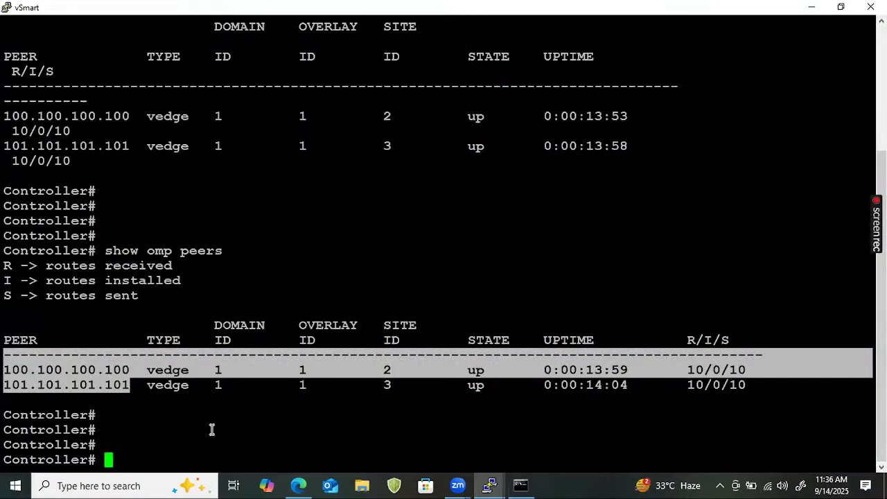
text(show omp)
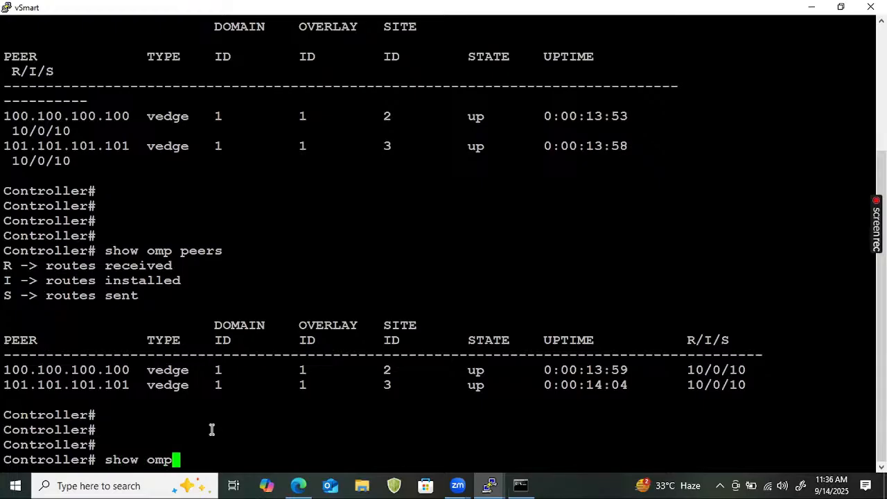
text( tloc)
key(question)
text(s)
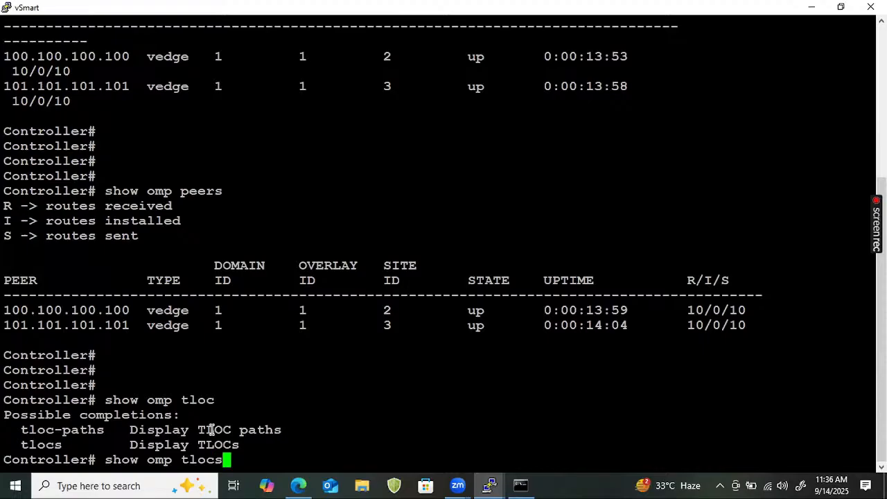
key(Return)
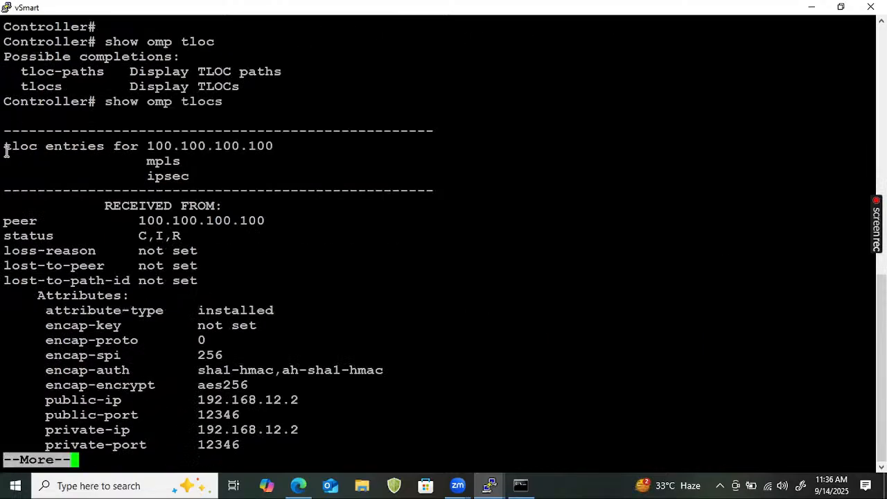
- Highlight the heading, mpls, ipsec, RECEIVED FROM, public-ip and private-ip lines of the first 100.100.100.100 TLOC entry
mouse_move(6, 141)
mouse_down()
mouse_move(246, 154)
mouse_move(7, 136)
mouse_up()
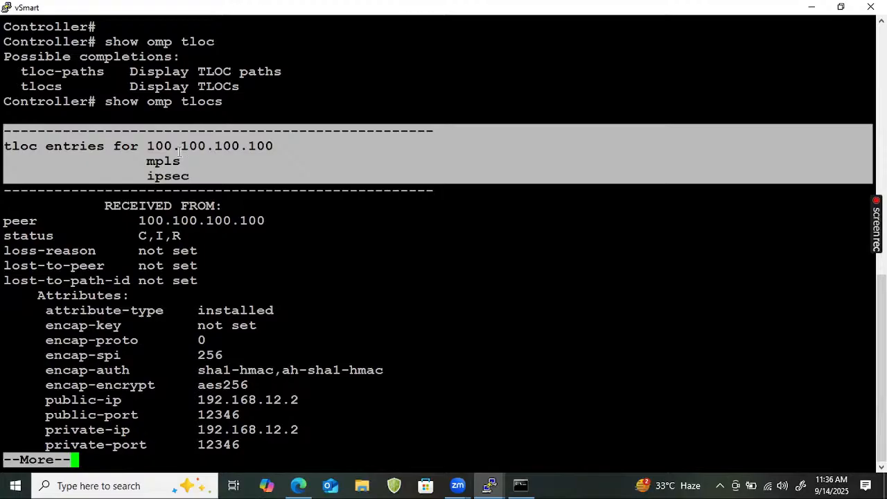
drag(184, 161, 109, 156)
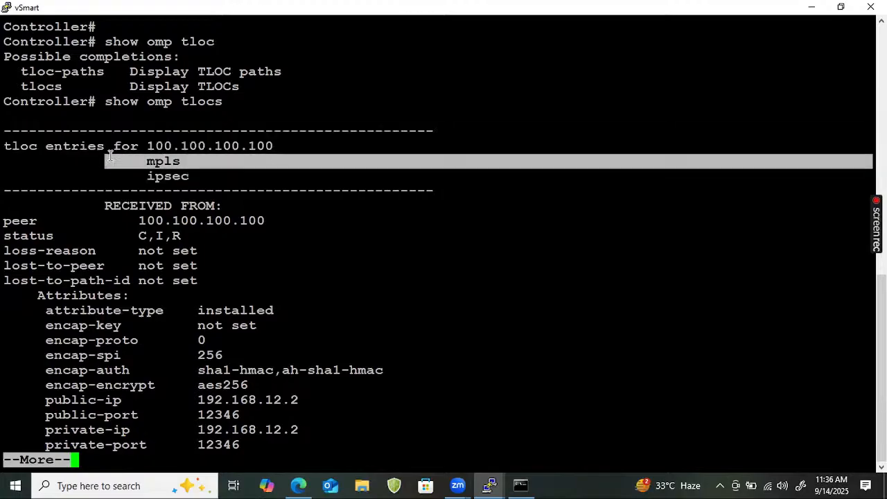
drag(192, 178, 144, 179)
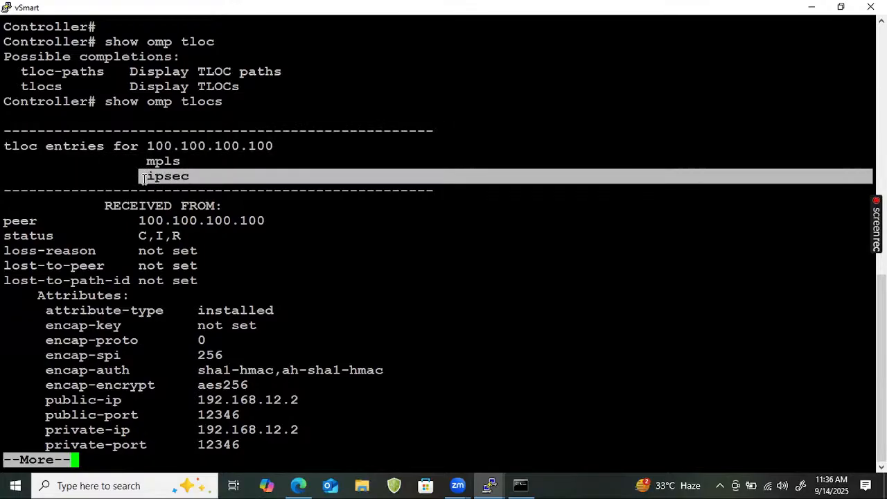
drag(243, 205, 118, 191)
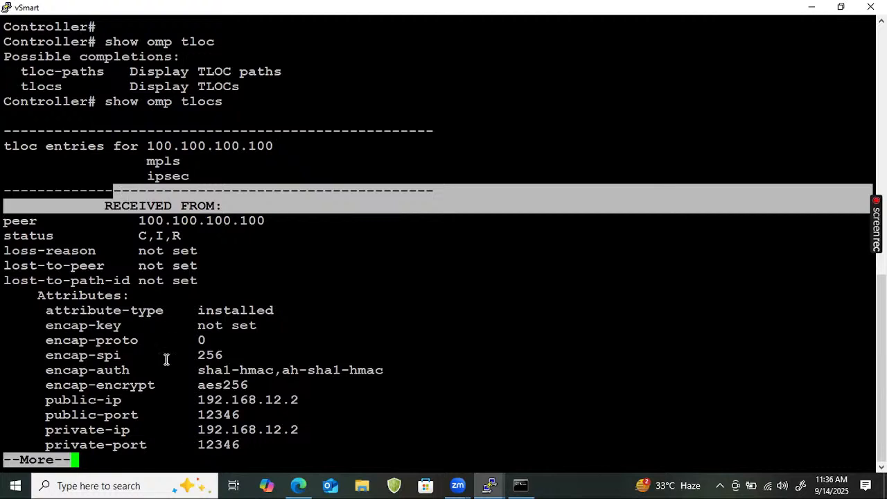
drag(302, 404, 192, 393)
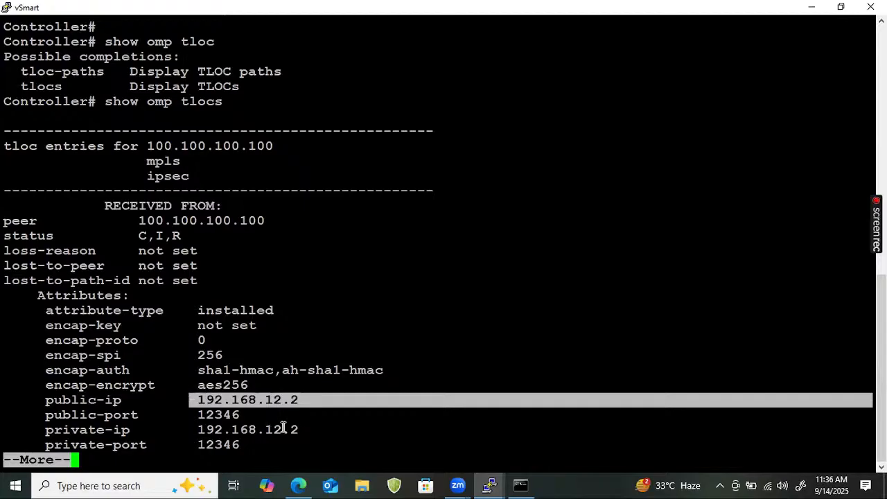
drag(293, 429, 210, 417)
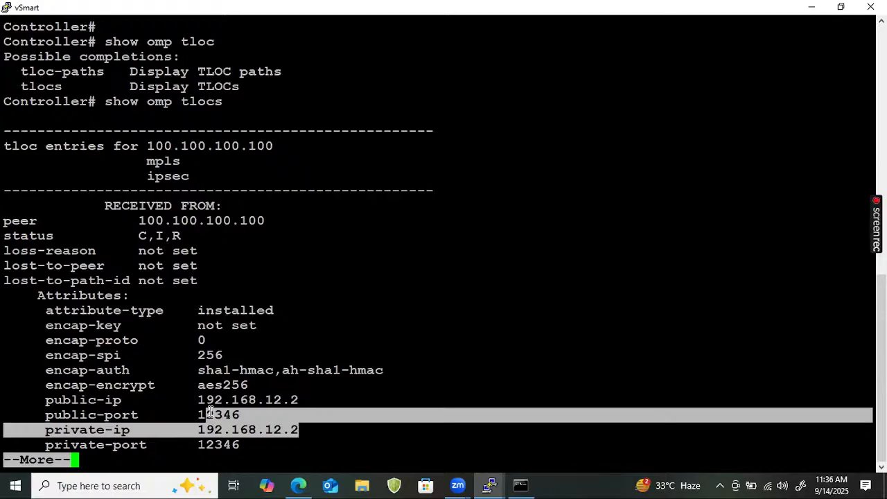
- Page forward to the biz-internet TLOC entry for 100.100.100.100 and highlight its heading and its color line
key(Return)
key(Return)
key(Return)
key(Return)
key(Return)
key(Return)
key(Return)
key(Return)
key(Return)
key(Return)
key(Return)
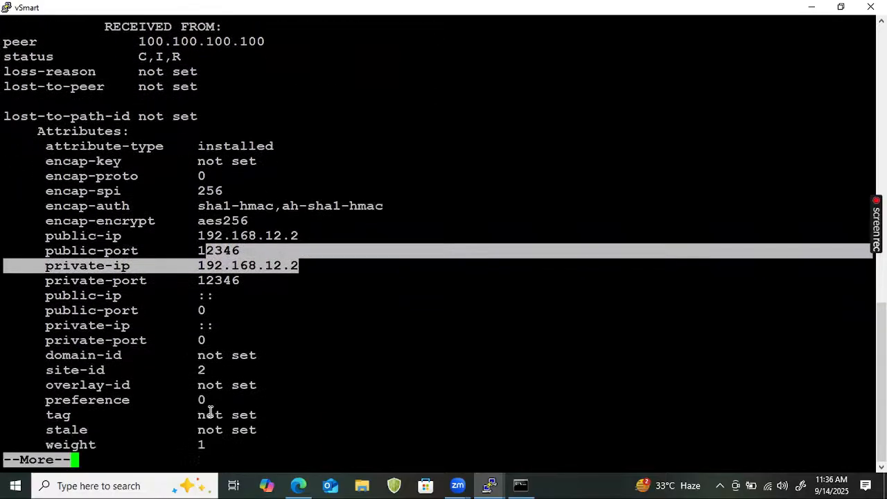
key(Return)
key(Return)
key(Return)
key(Return)
key(Return)
key(Return)
key(Return)
key(Return)
key(Return)
key(Return)
key(Return)
key(Return)
key(Return)
key(Return)
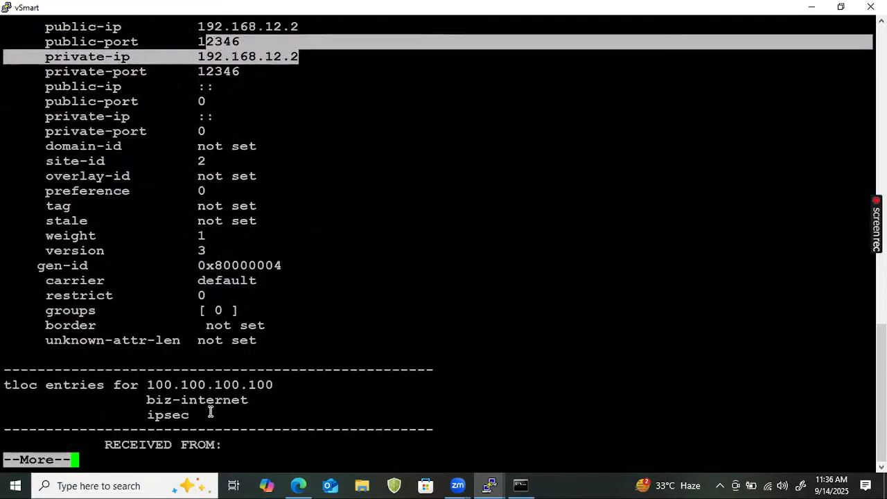
key(Return)
key(Return)
key(Return)
key(Return)
key(Return)
key(Return)
key(Return)
key(Return)
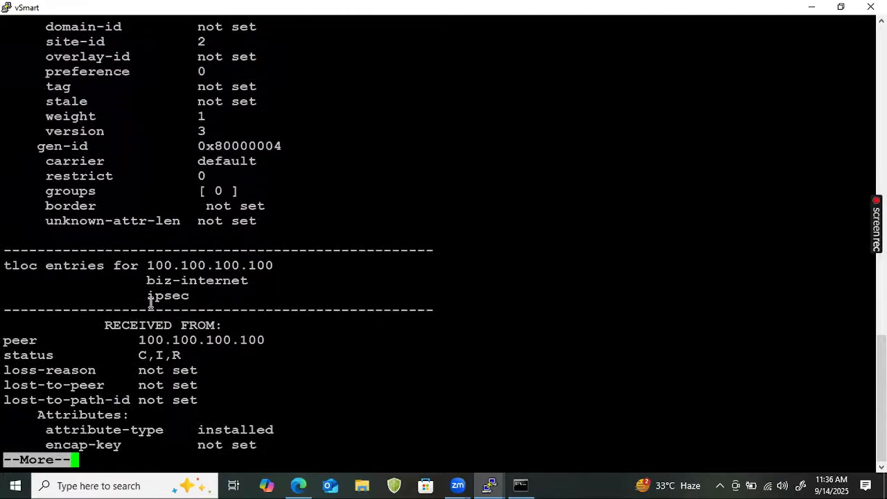
drag(140, 251, 291, 262)
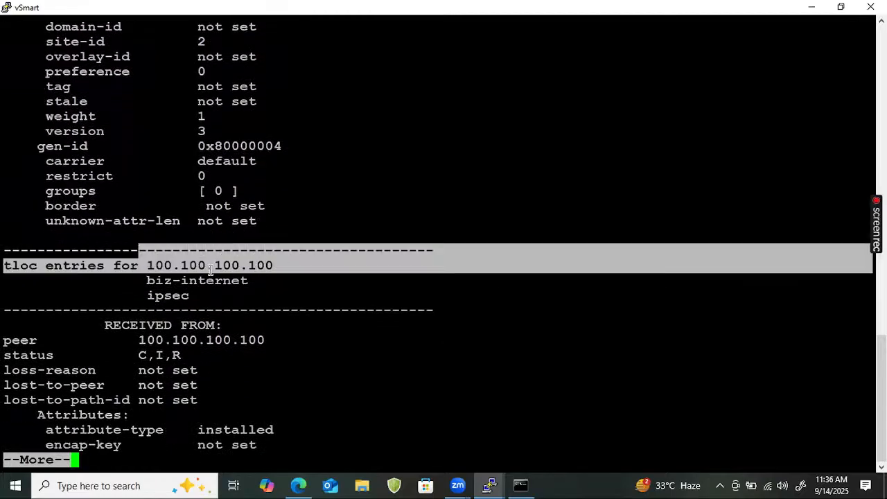
drag(139, 295, 417, 276)
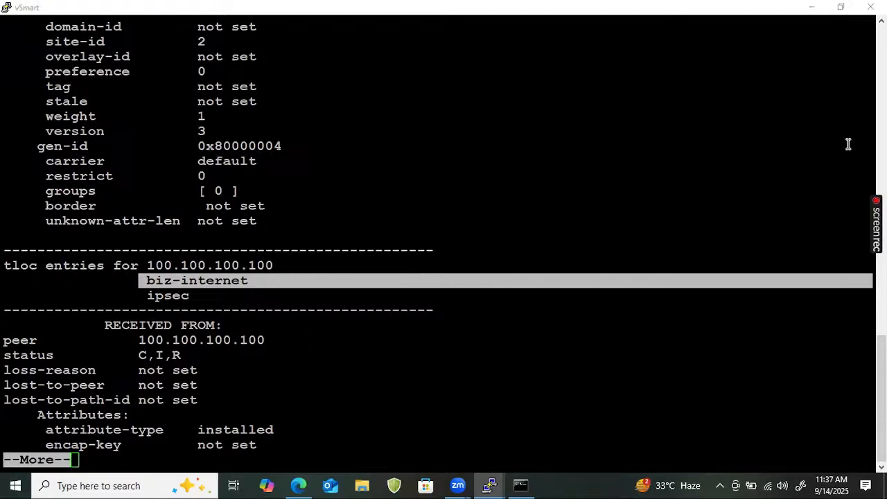
- Draw a circled "VRF" with a ticked dot on its edge and two lines below it labelled G0/0 and G0/1
mouse_move(485, 135)
mouse_down()
mouse_move(512, 134)
mouse_move(525, 123)
mouse_move(516, 114)
mouse_up()
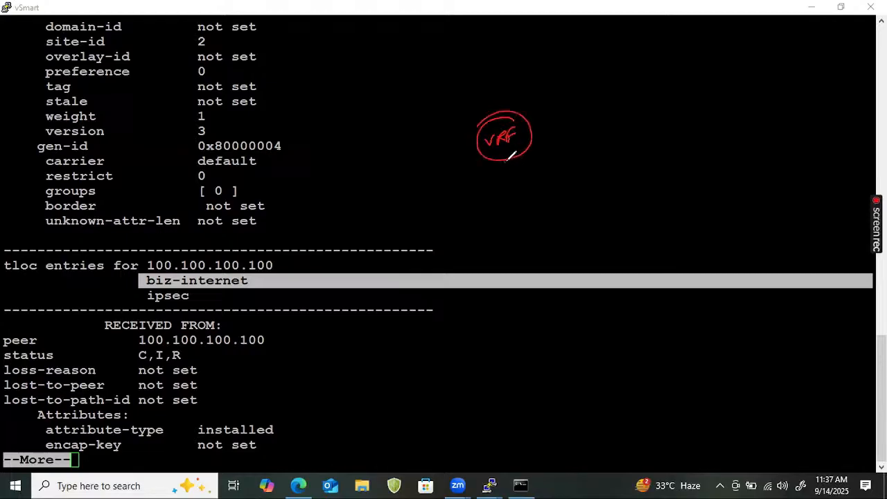
drag(499, 162, 551, 143)
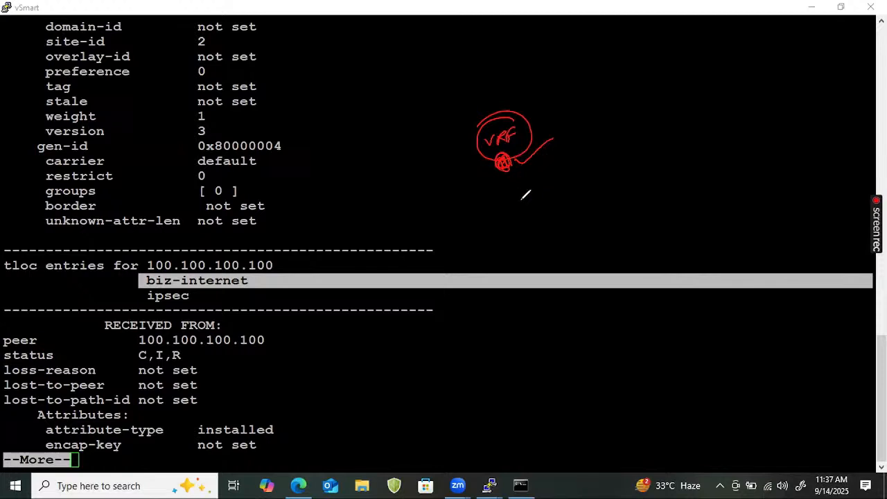
drag(455, 201, 519, 199)
drag(421, 205, 455, 201)
drag(518, 222, 461, 284)
drag(472, 179, 509, 186)
mouse_move(511, 237)
mouse_down()
mouse_move(507, 249)
mouse_move(517, 242)
mouse_move(524, 253)
mouse_up()
drag(528, 244, 528, 252)
- Annotate G0/0 with an underlined "TAG" and an arrow to an underlined "color", and G0/1 with an arrow to "color"
mouse_move(510, 187)
mouse_down()
mouse_move(603, 136)
mouse_move(649, 135)
mouse_up()
drag(603, 164, 639, 154)
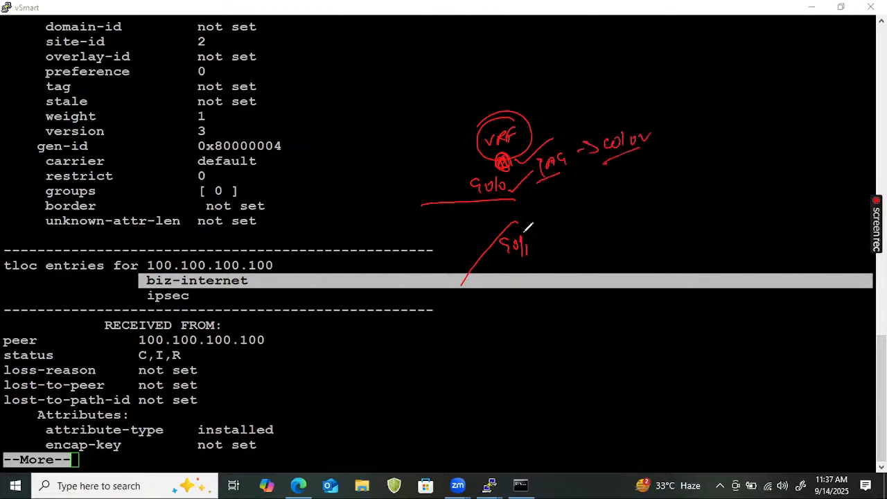
drag(526, 226, 608, 212)
- Write an underlined VPN label with two branches ending in circles, and add an arrow from it to an underlined "TLOC"
drag(655, 179, 667, 173)
mouse_move(671, 187)
mouse_down()
mouse_move(684, 170)
mouse_move(694, 180)
mouse_move(707, 166)
mouse_up()
drag(715, 157, 739, 154)
mouse_move(640, 208)
mouse_down()
mouse_move(760, 180)
mouse_move(644, 212)
mouse_move(680, 233)
mouse_up()
drag(682, 202, 731, 229)
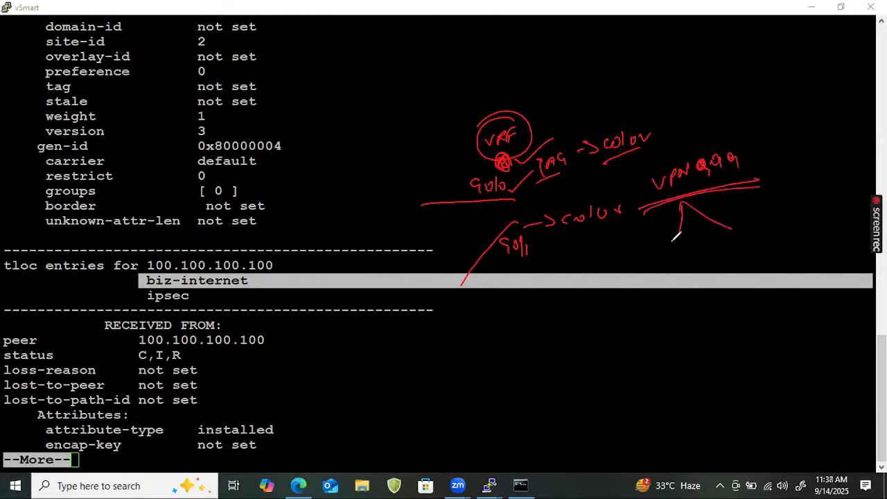
drag(676, 236, 729, 230)
mouse_move(747, 166)
mouse_down()
mouse_move(769, 165)
mouse_move(763, 177)
mouse_up()
drag(684, 202, 675, 205)
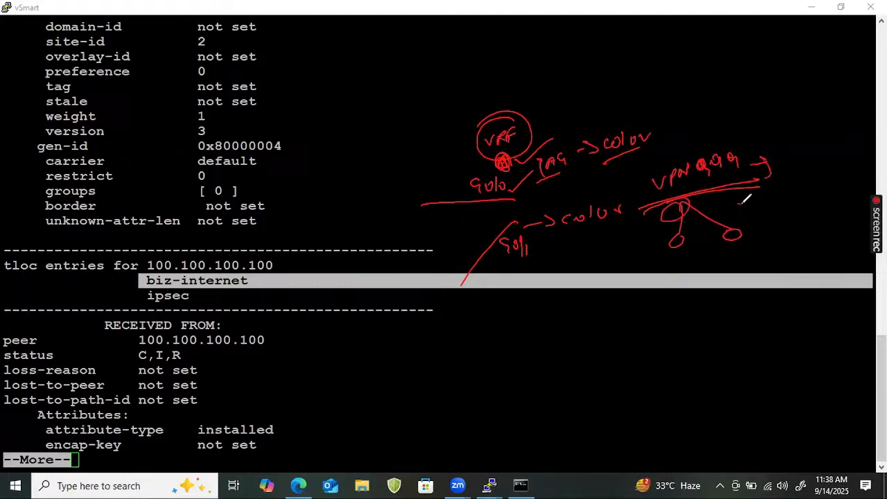
drag(732, 202, 761, 198)
mouse_move(755, 193)
mouse_down()
mouse_move(757, 205)
mouse_move(816, 186)
mouse_move(784, 220)
mouse_move(803, 216)
mouse_move(803, 227)
mouse_up()
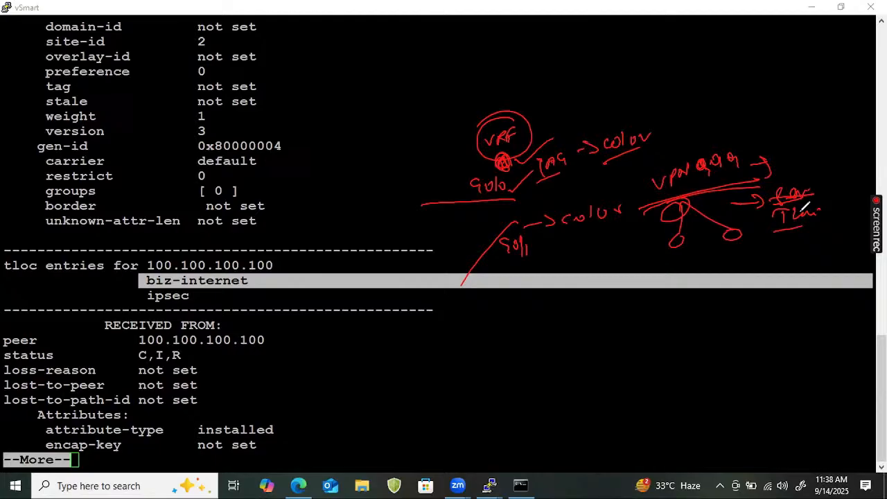
- Sketch two boxes with two link lines, shade the circled interfaces under an underlined VPN label, and clear all annotations
mouse_move(532, 305)
mouse_down()
mouse_move(549, 342)
mouse_move(627, 311)
mouse_move(690, 308)
mouse_up()
drag(637, 316, 690, 309)
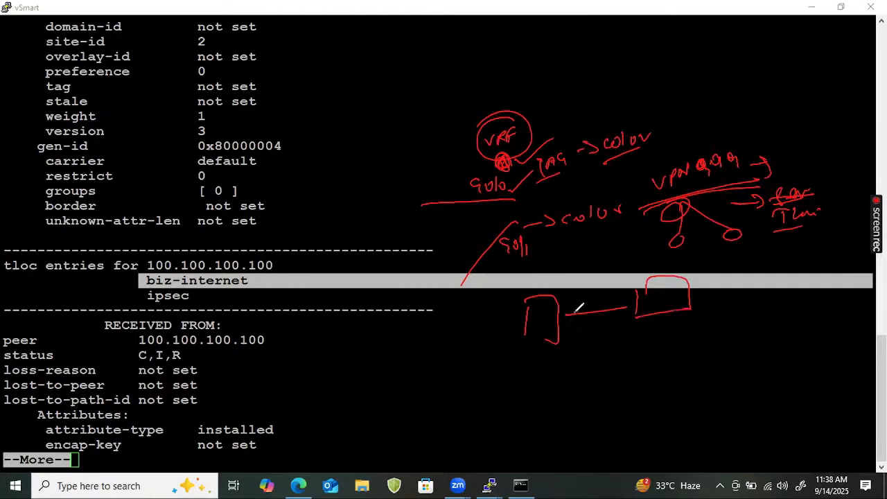
mouse_move(559, 336)
mouse_down()
mouse_move(670, 351)
mouse_move(557, 339)
mouse_move(561, 318)
mouse_move(588, 315)
mouse_up()
mouse_move(569, 273)
mouse_down()
mouse_move(593, 254)
mouse_move(634, 248)
mouse_up()
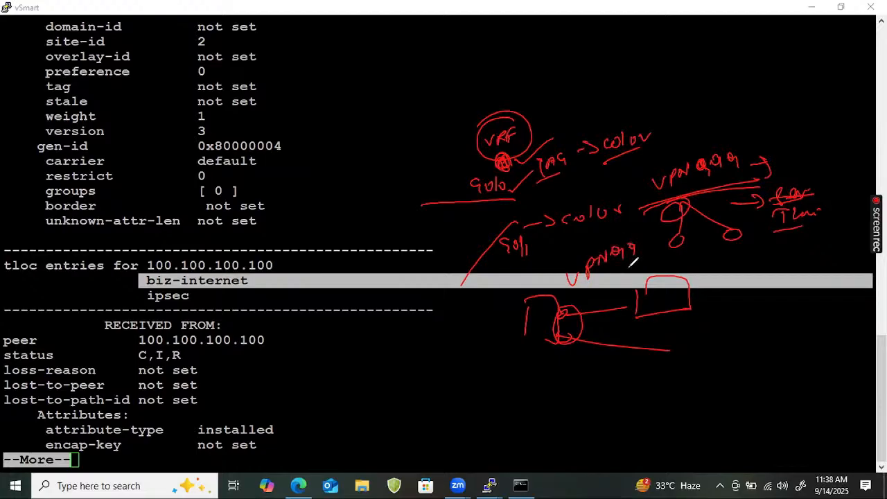
drag(610, 278, 568, 288)
drag(644, 238, 575, 281)
mouse_move(567, 311)
mouse_down()
mouse_move(567, 324)
mouse_move(582, 333)
mouse_up()
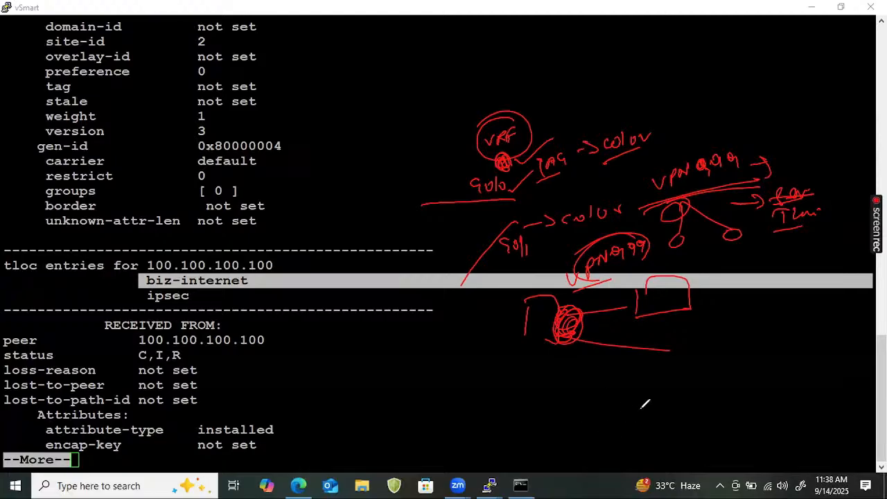
key(e)
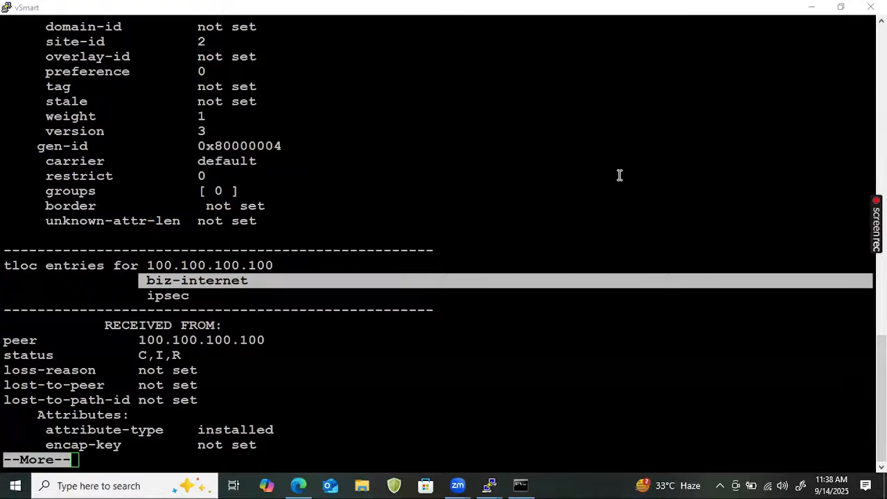
- Page through the rest of the 100.100.100.100 biz-internet entry to the 101.101.101.101 mpls entry and highlight its heading
key(Return)
key(Return)
key(Return)
key(Return)
key(Return)
key(Return)
key(Return)
key(Return)
key(Return)
key(Return)
key(Return)
key(Return)
key(Return)
key(Return)
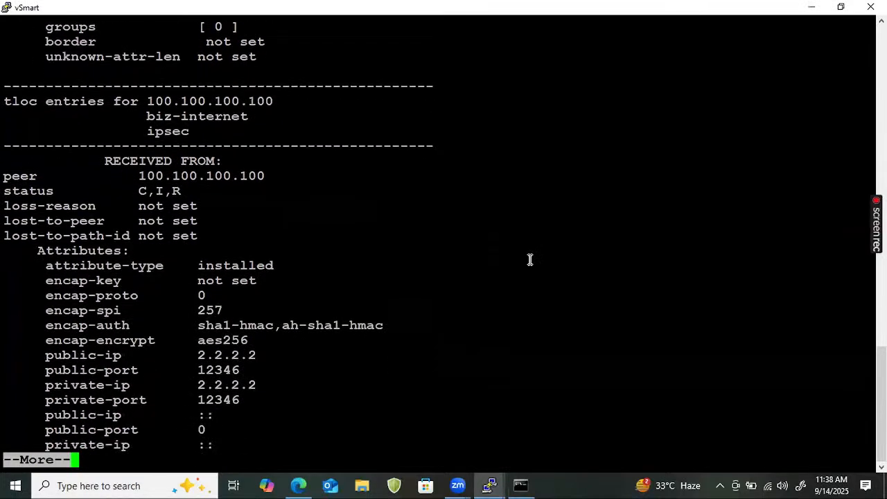
key(Return)
key(Return)
key(Return)
key(Return)
key(Return)
key(Return)
key(Return)
key(Return)
key(Return)
key(Return)
key(Return)
key(Return)
key(Return)
key(Return)
key(Return)
key(Return)
key(Return)
key(Return)
key(Return)
key(Return)
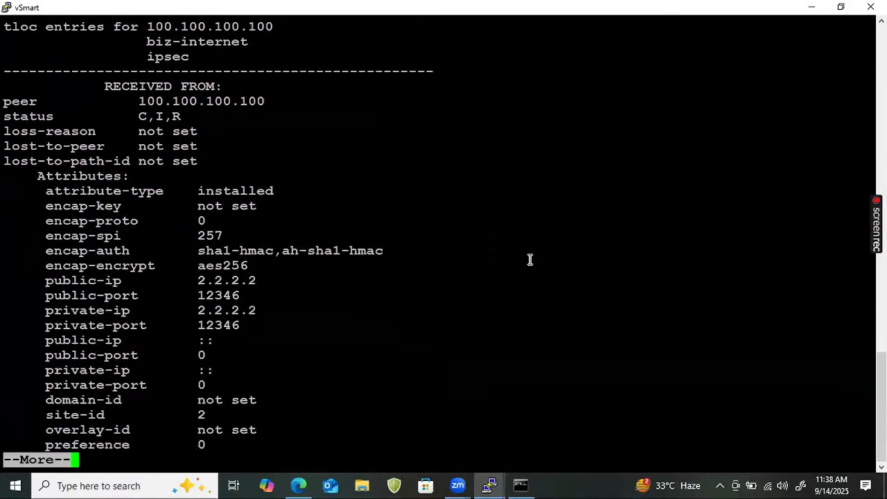
key(Return)
key(Return)
key(Return)
key(Return)
key(Return)
key(Return)
key(Return)
key(Return)
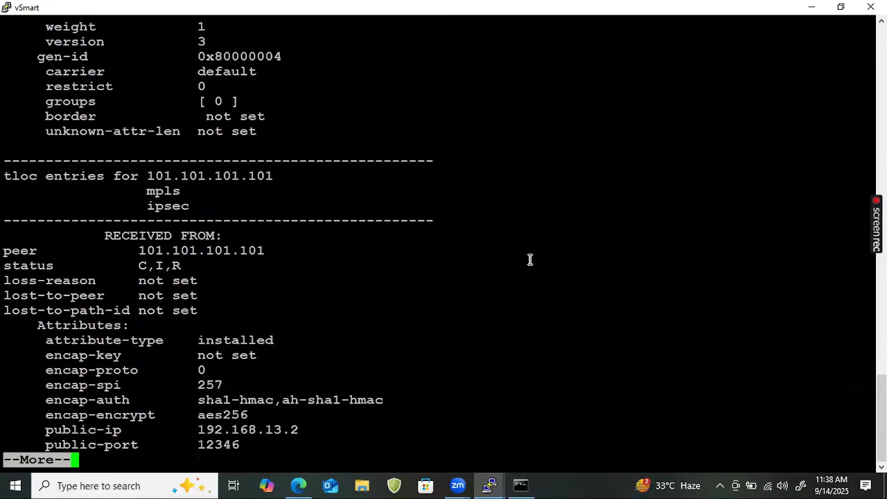
drag(309, 173, 214, 171)
drag(138, 170, 113, 170)
drag(206, 208, 116, 176)
click(120, 175)
- Page forward to the biz-internet TLOC entry for 101.101.101.101 and highlight its heading, color and ipsec lines
key(Return)
key(Return)
key(Return)
key(Return)
key(Return)
key(Return)
key(Return)
key(Return)
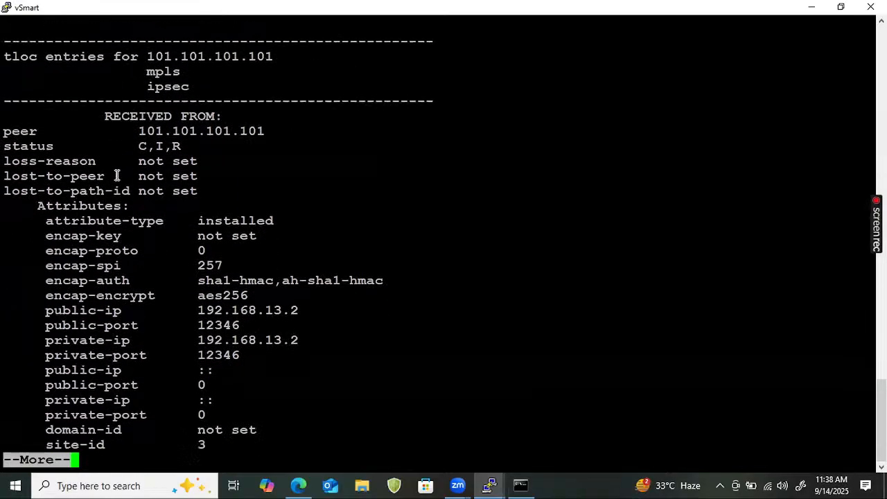
key(Return)
key(Return)
key(Return)
key(Return)
key(Return)
key(Return)
key(Return)
key(Return)
key(Return)
key(Return)
key(Return)
key(Return)
key(Return)
key(Return)
key(Return)
key(Return)
key(Return)
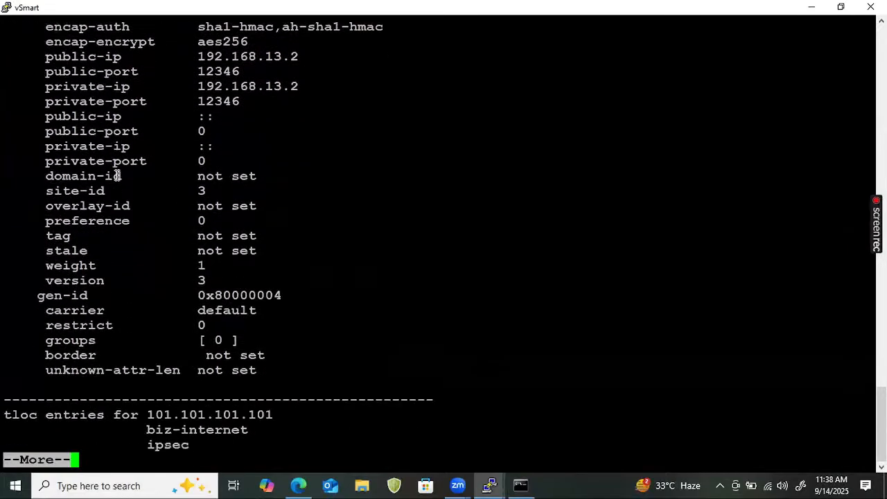
key(Return)
key(Return)
key(Return)
key(Return)
key(Return)
key(Return)
key(Return)
key(Return)
key(Return)
key(Return)
key(Return)
key(Return)
key(Return)
key(Return)
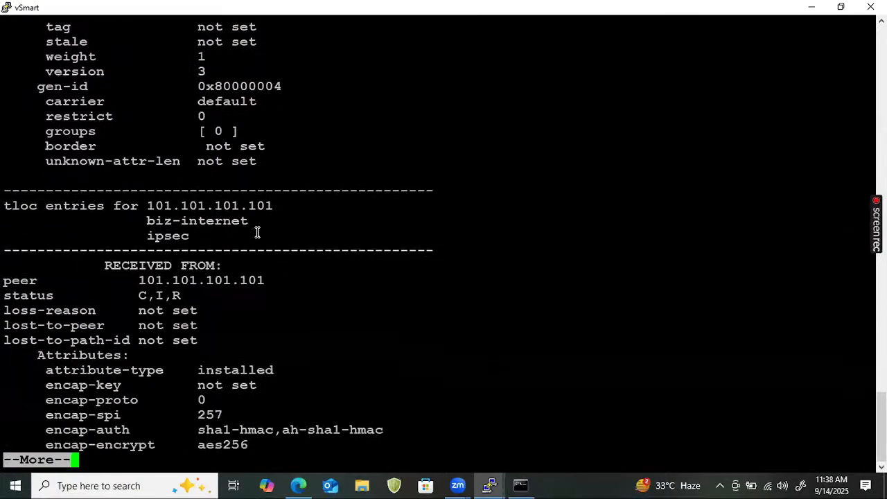
drag(257, 232, 123, 208)
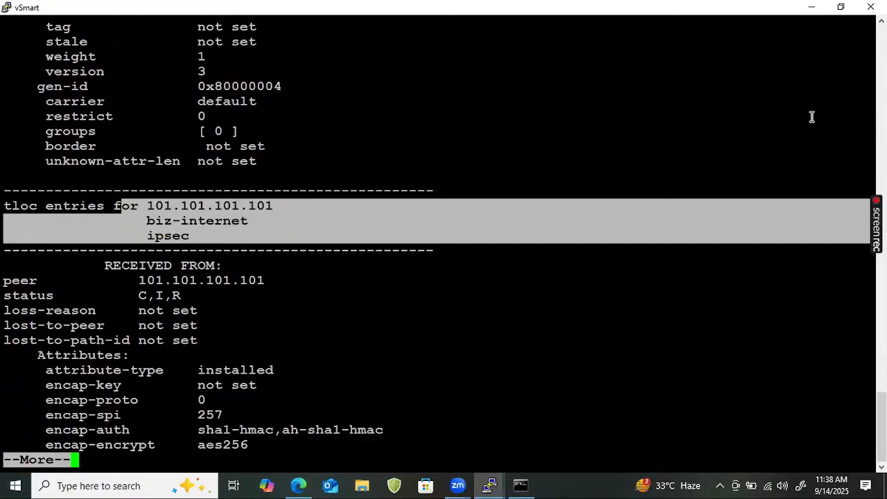
- Return to the EVE topology and sketch two circled routers joined by a line through a cloud above the diagram
click(811, 8)
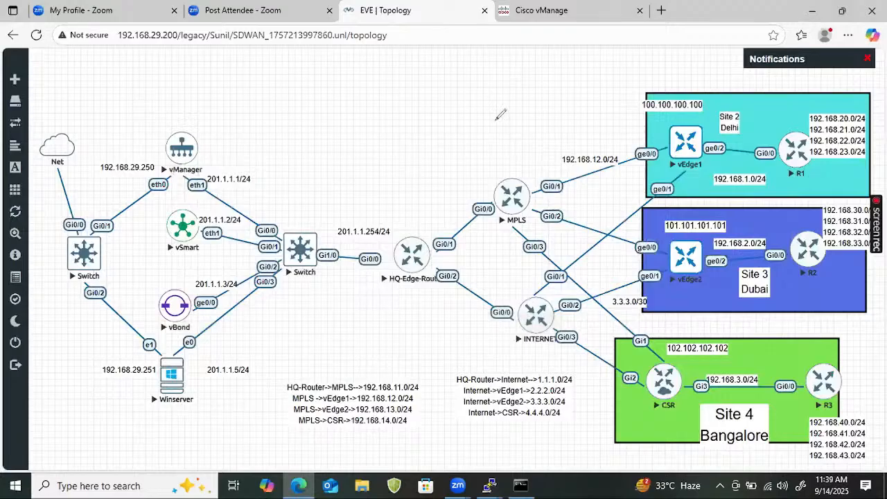
mouse_move(305, 88)
mouse_down()
mouse_move(314, 103)
mouse_move(525, 97)
mouse_move(535, 85)
mouse_move(528, 109)
mouse_up()
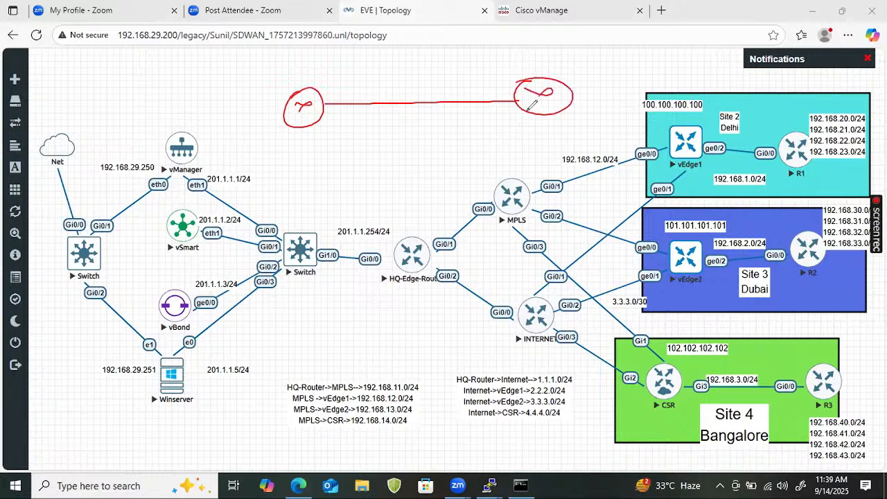
mouse_move(403, 99)
mouse_down()
mouse_move(426, 75)
mouse_move(402, 106)
mouse_move(458, 94)
mouse_move(421, 105)
mouse_up()
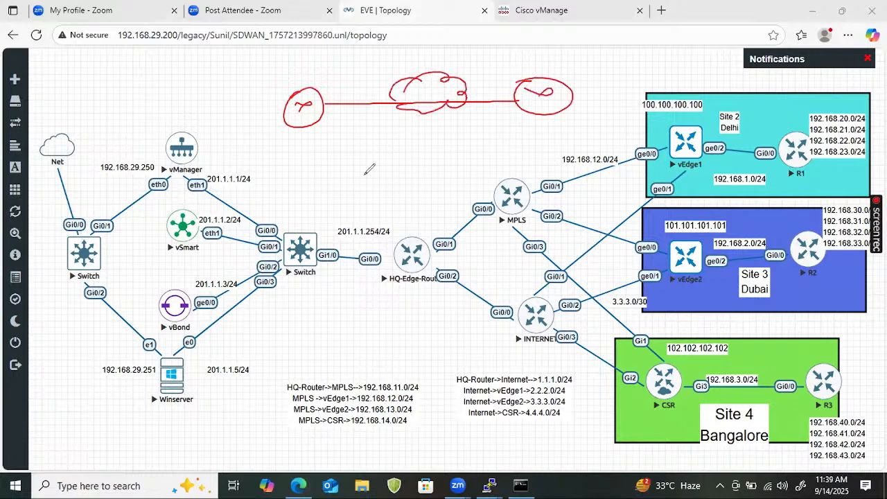
- Write an underlined "IPsec" label beneath each side of the sketched link, mark the link, and clear all annotations
mouse_move(342, 136)
mouse_down()
mouse_move(341, 162)
mouse_move(355, 143)
mouse_move(387, 139)
mouse_up()
drag(317, 184, 401, 155)
mouse_move(480, 126)
mouse_down()
mouse_move(480, 142)
mouse_move(493, 129)
mouse_move(533, 129)
mouse_up()
drag(470, 158, 531, 147)
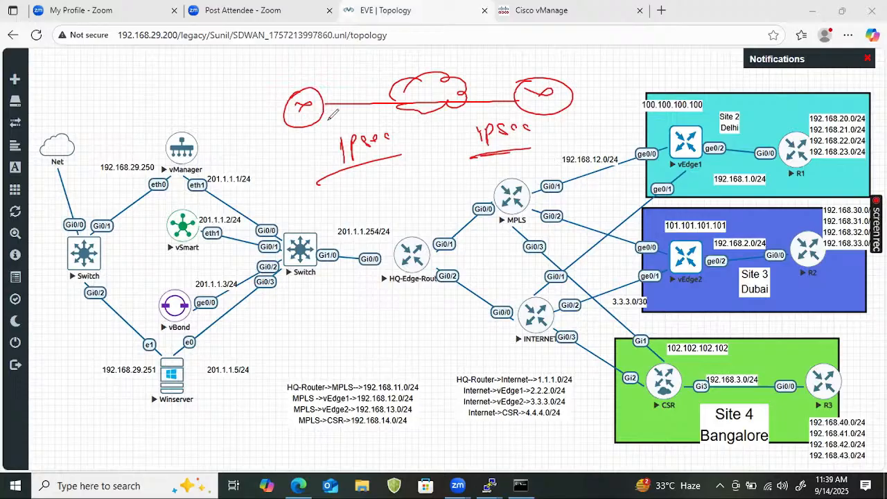
drag(350, 102, 360, 97)
key(e)
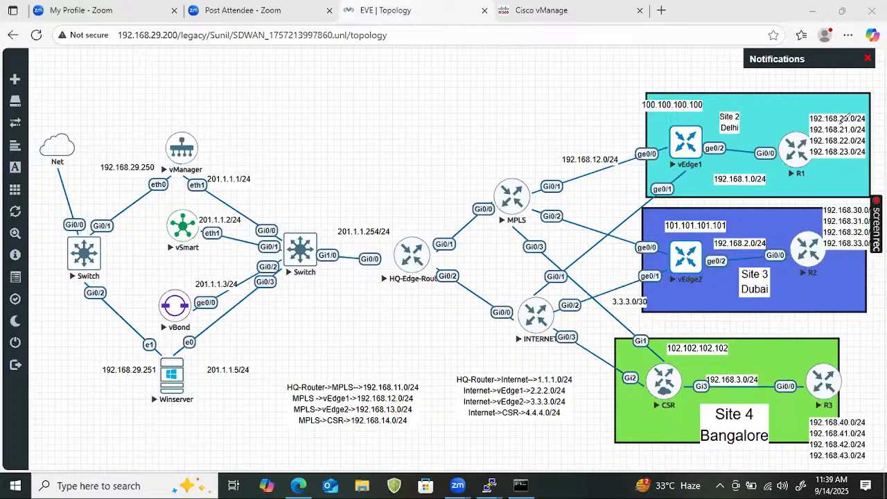
- Bracket vEdge1's ge0/0 interface with its ".2.2" address ending, and write "2.2.2.2" beside its ge0/1 interface
mouse_move(646, 144)
mouse_down()
mouse_move(632, 144)
mouse_move(620, 130)
mouse_move(640, 130)
mouse_up()
click(631, 126)
mouse_move(672, 193)
mouse_down()
mouse_move(678, 200)
mouse_move(695, 195)
mouse_up()
click(697, 195)
drag(700, 190, 720, 191)
click(710, 192)
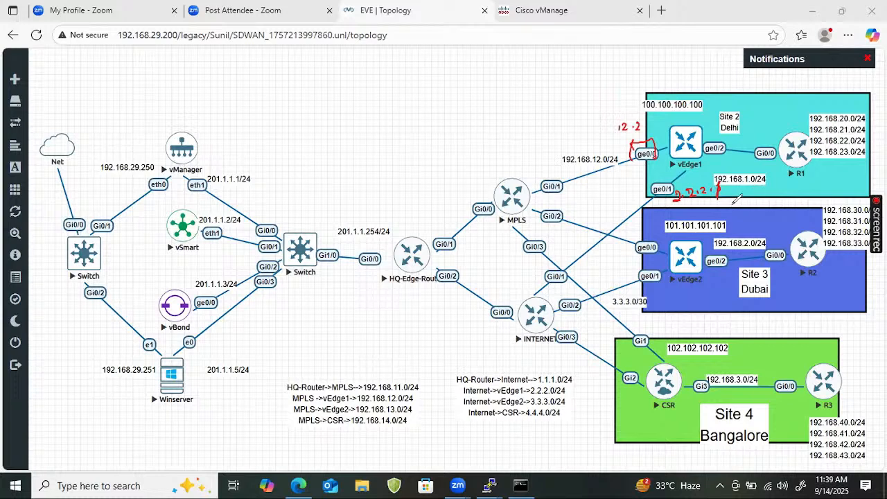
- Circle both handwritten vEdge1 interface addresses, add an underlined label beside each, and clear all annotations
drag(712, 182, 733, 198)
mouse_move(669, 130)
mouse_down()
mouse_move(623, 111)
mouse_move(649, 125)
mouse_up()
mouse_move(600, 85)
mouse_down()
mouse_move(604, 69)
mouse_move(627, 66)
mouse_move(600, 94)
mouse_up()
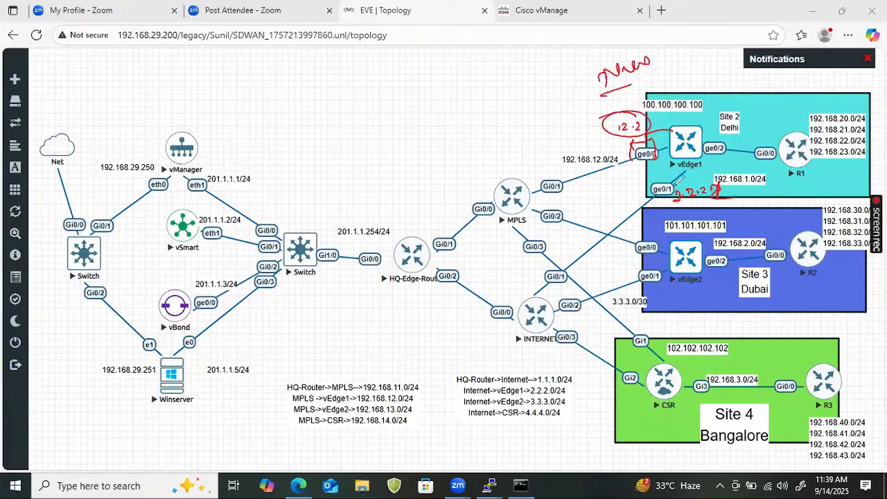
mouse_move(677, 177)
mouse_down()
mouse_move(643, 182)
mouse_move(684, 176)
mouse_up()
drag(665, 210, 713, 211)
mouse_move(676, 185)
mouse_down()
mouse_move(718, 181)
mouse_move(672, 203)
mouse_up()
drag(741, 211, 810, 198)
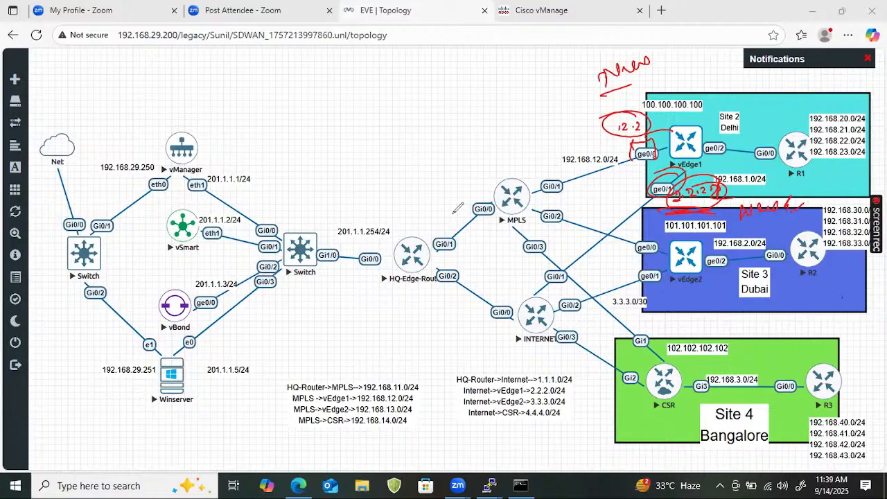
key(e)
- Draw lines from vSmart to vEdge1 and vEdge2, and write a circled, underlined "TLOC" with an arrow leading to another "TLOC"
mouse_move(208, 220)
mouse_down()
mouse_move(401, 179)
mouse_move(679, 143)
mouse_up()
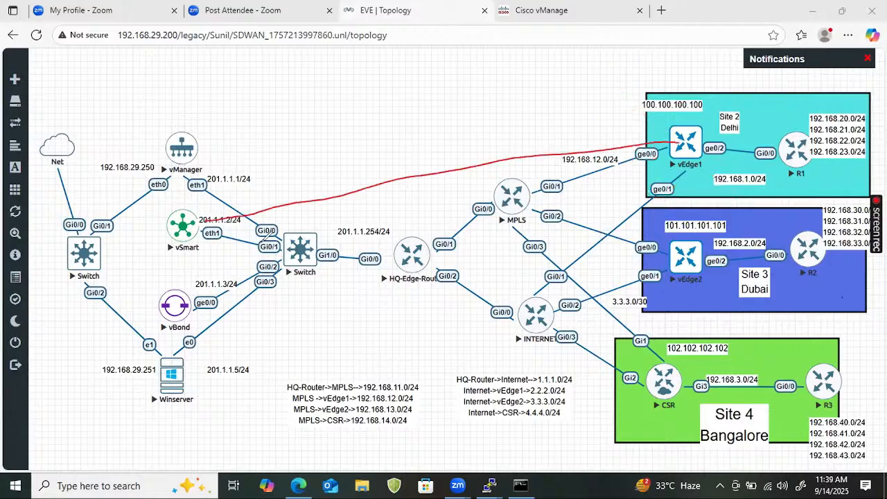
drag(215, 233, 664, 278)
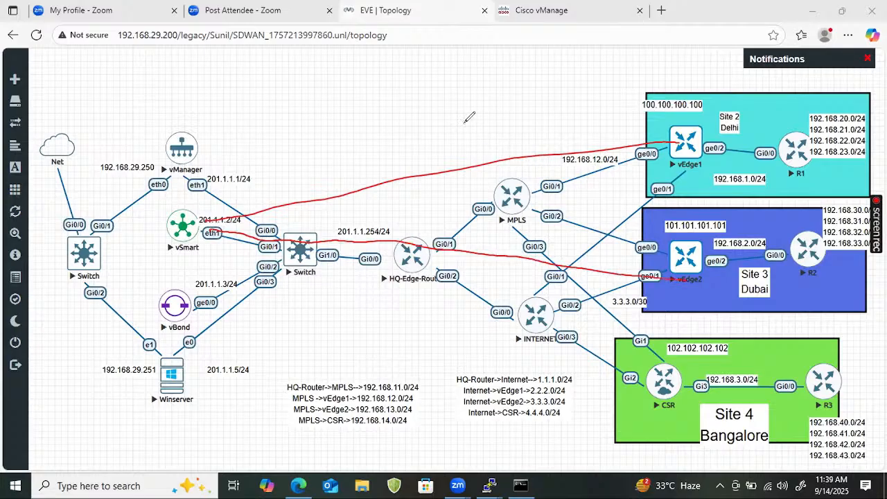
mouse_move(466, 121)
mouse_down()
mouse_move(487, 101)
mouse_move(519, 112)
mouse_move(491, 89)
mouse_move(580, 75)
mouse_move(583, 88)
mouse_move(604, 81)
mouse_up()
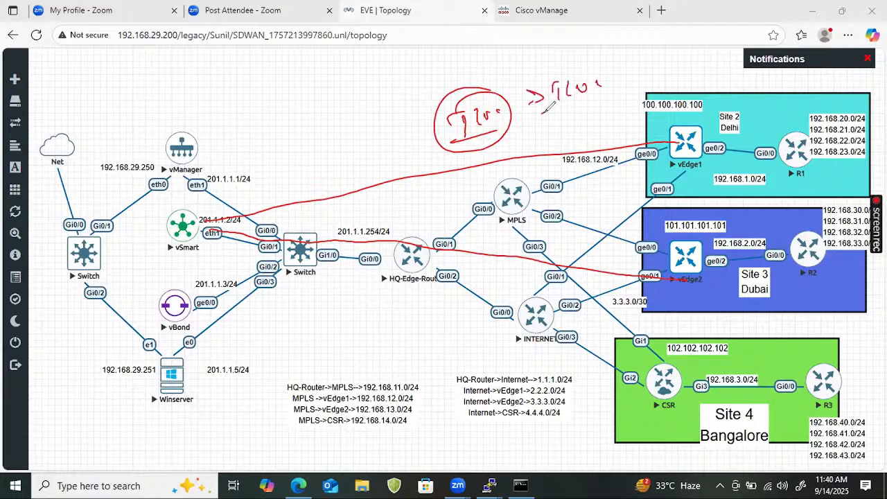
- Extend the uncircled "TLOC" label to "TLOCs Route" and underline it twice
mouse_move(543, 112)
mouse_down()
mouse_move(595, 103)
mouse_move(612, 89)
mouse_up()
drag(544, 114, 587, 106)
mouse_move(635, 73)
mouse_down()
mouse_move(637, 86)
mouse_move(645, 82)
mouse_up()
drag(648, 76, 676, 67)
mouse_move(562, 105)
mouse_down()
mouse_move(544, 114)
mouse_move(614, 104)
mouse_up()
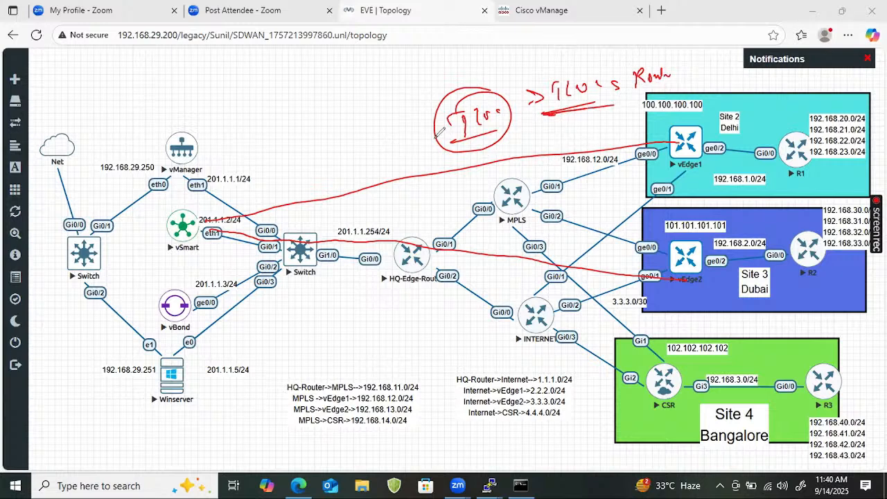
- Draw an arrow from the circled TLOC towards a new underlined "OMP Route" label above the vManager area
drag(435, 127, 391, 127)
drag(403, 120, 403, 134)
mouse_move(284, 109)
mouse_down()
mouse_move(322, 110)
mouse_move(331, 97)
mouse_move(380, 84)
mouse_up()
drag(251, 142, 298, 126)
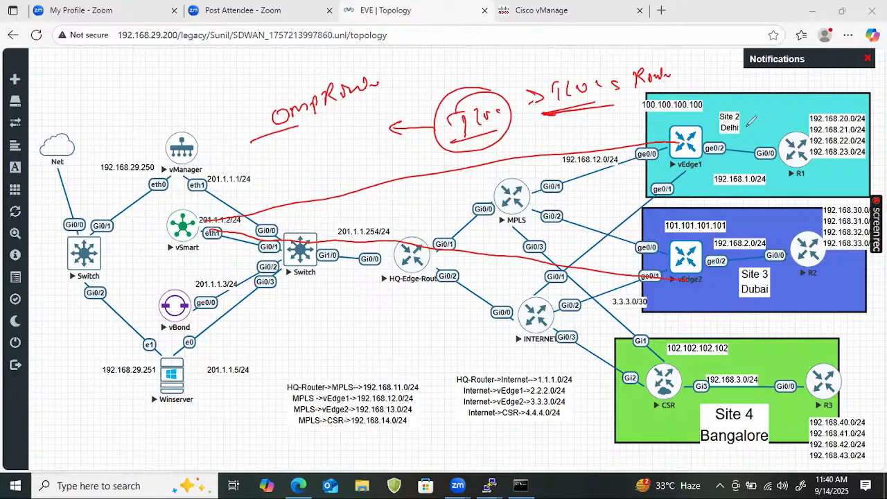
- Outline vEdge1's LAN side with R1 in Site 2, start an "OMP Route" label above it, and clear all annotations
drag(727, 102, 690, 177)
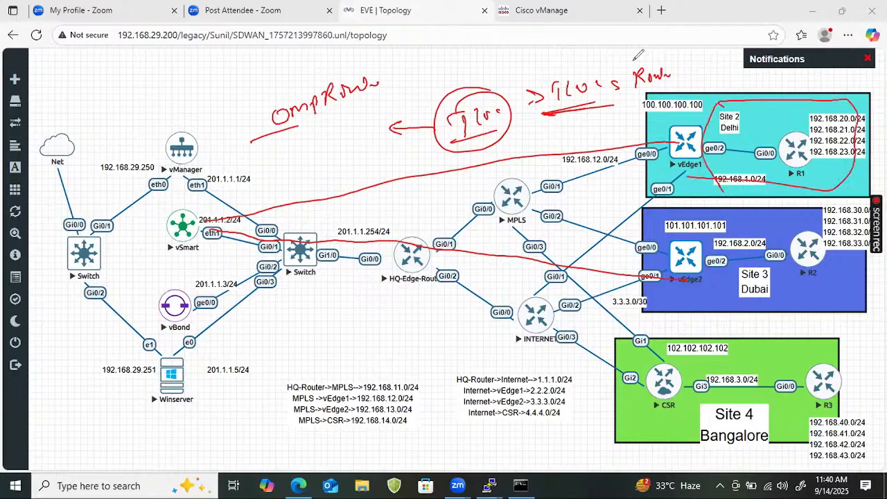
drag(629, 49, 639, 53)
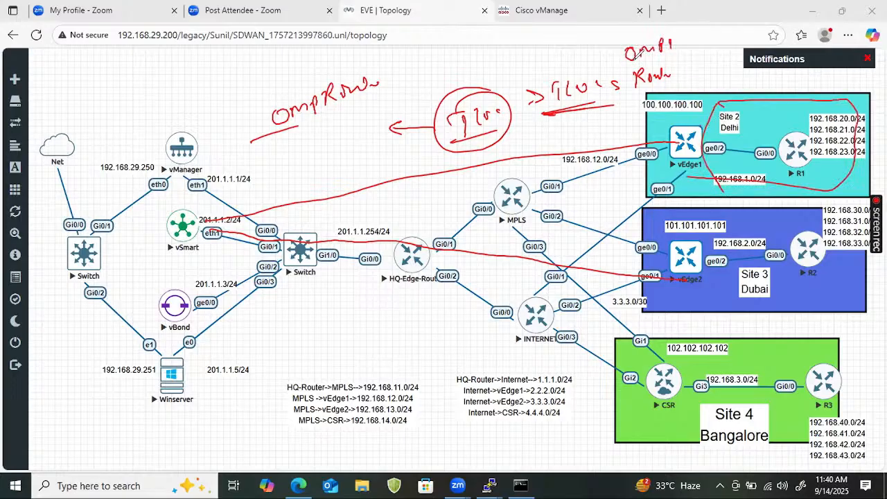
click(760, 98)
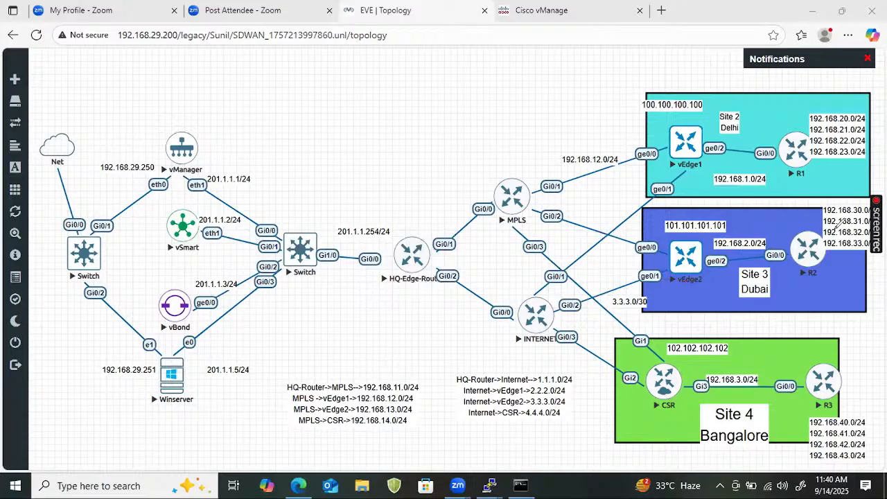
- Switch to the vSmart console and quit the paged TLOC output
mouse_move(489, 485)
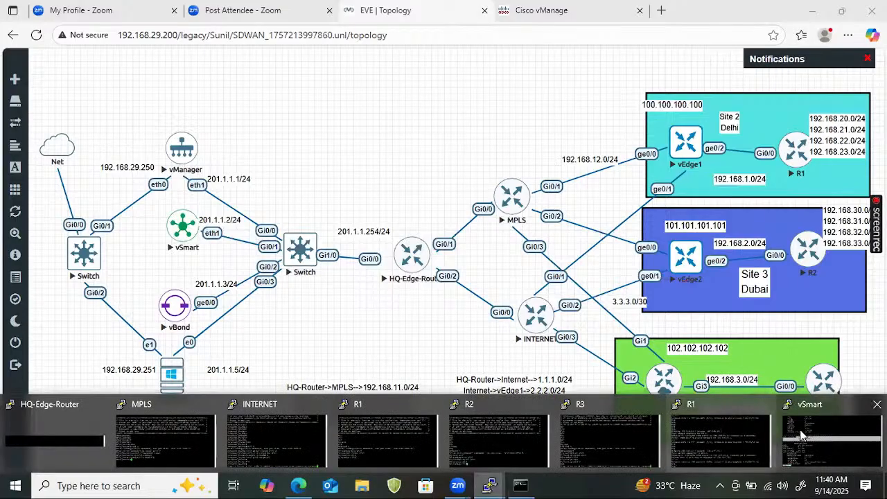
click(817, 444)
key(Return)
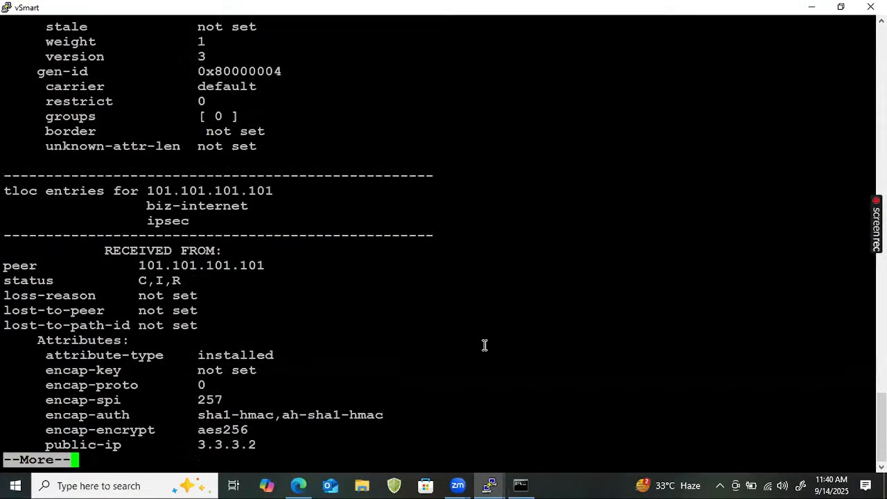
text(q)
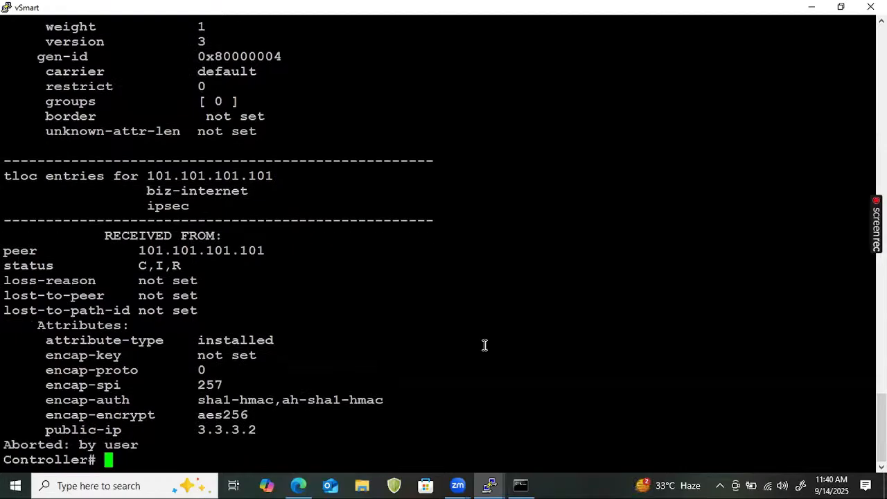
text(show)
- Run show omp tloc-paths on the controller and add a few blank prompt lines after its output
key(BackSpace)
key(BackSpace)
key(BackSpace)
key(BackSpace)
key(BackSpace)
text(show )
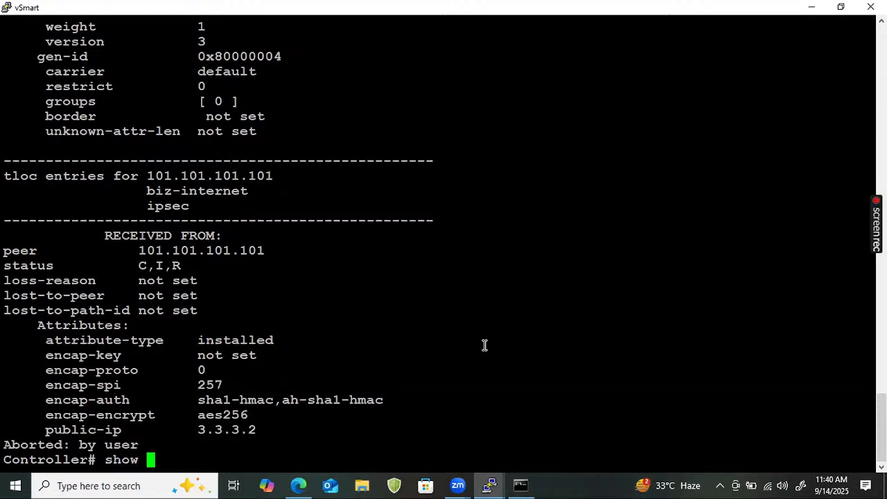
text(ompl)
key(Return)
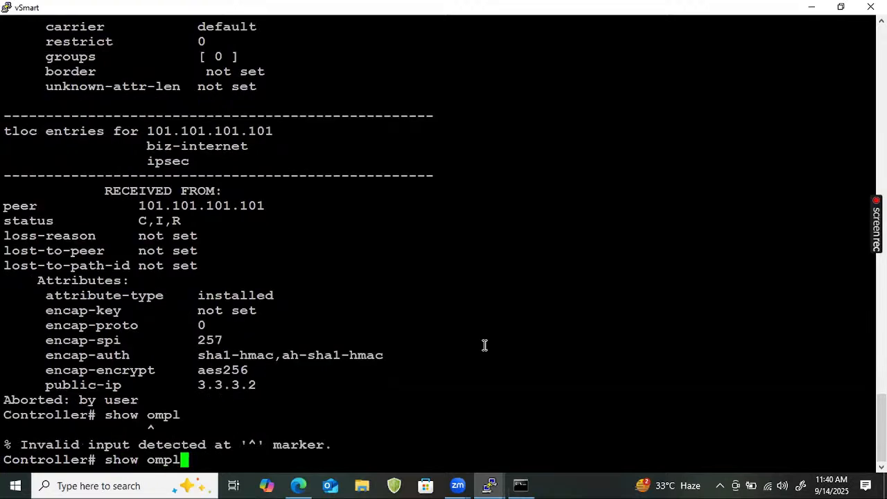
key(BackSpace)
key(BackSpace)
text(p tloc)
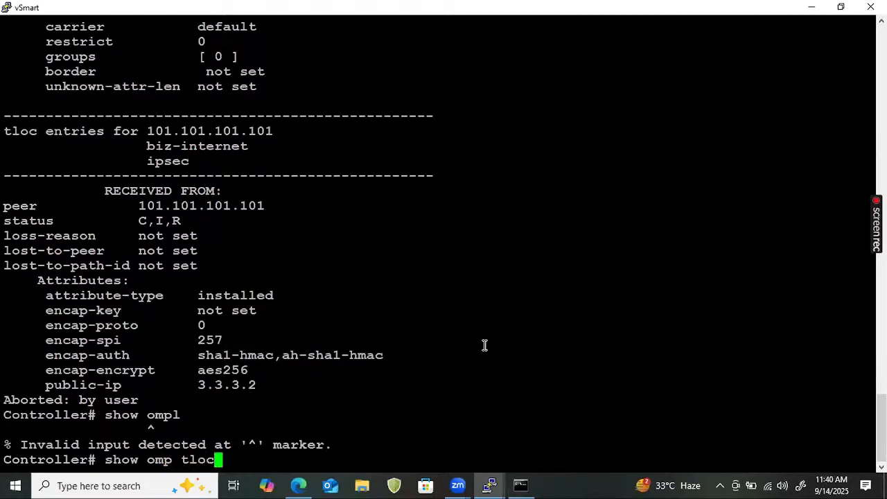
text(-paths)
key(Return)
key(Return)
key(Return)
key(Return)
key(Return)
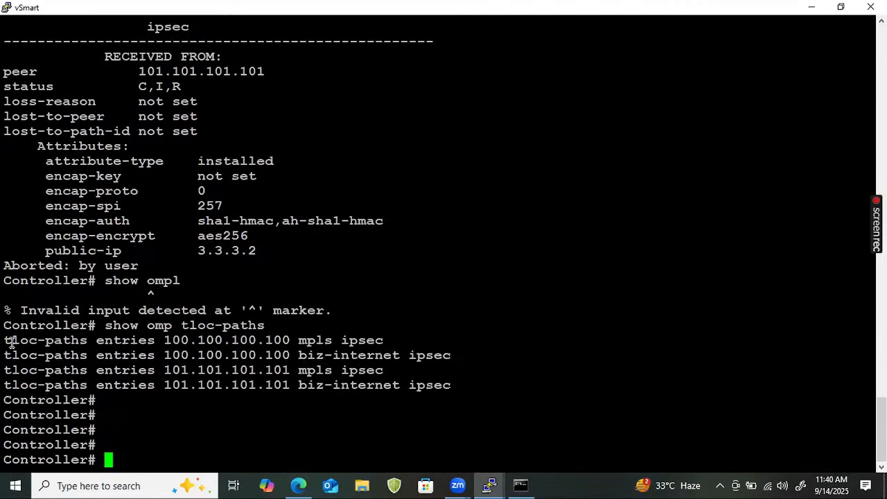
- Highlight the tloc-paths entries for 100.100.100.100 and the received-from details of the 101.101.101.101 TLOC above them
drag(12, 342, 232, 369)
click(465, 389)
drag(194, 356, 74, 334)
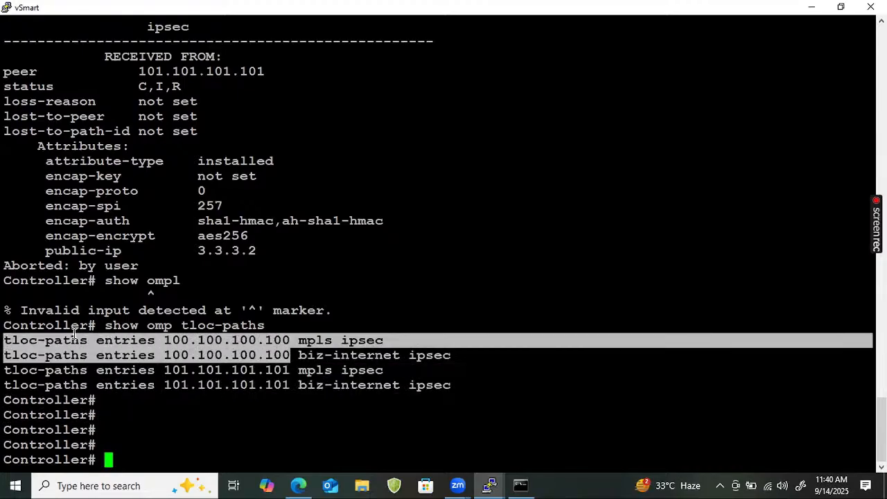
double_click(93, 311)
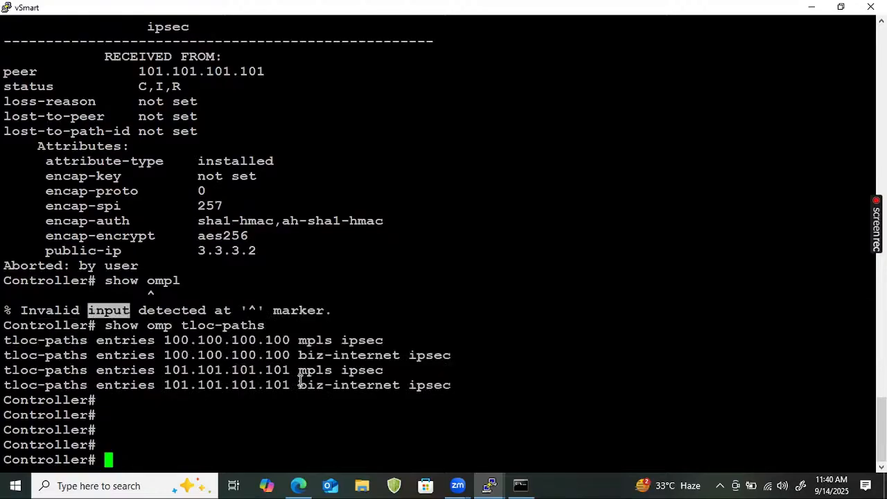
drag(31, 43, 344, 243)
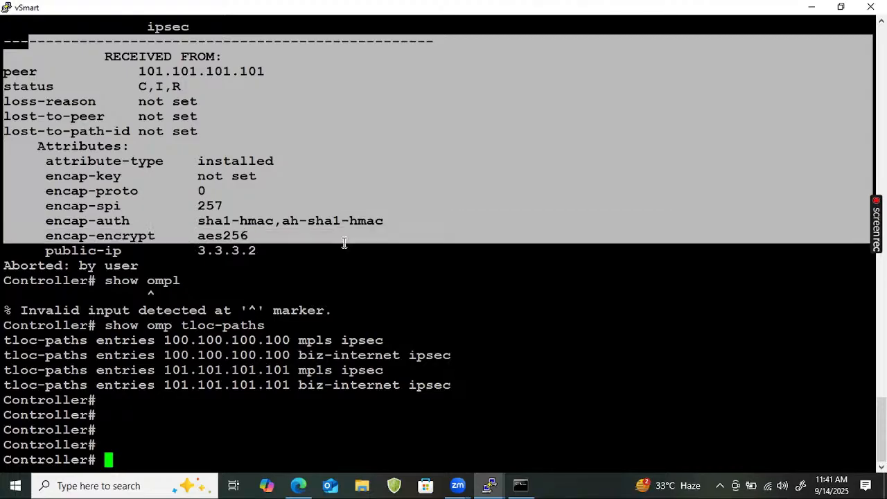
- Add blank prompt lines and run show omp routes on the controller
key(Return)
key(Return)
key(Return)
text(show o)
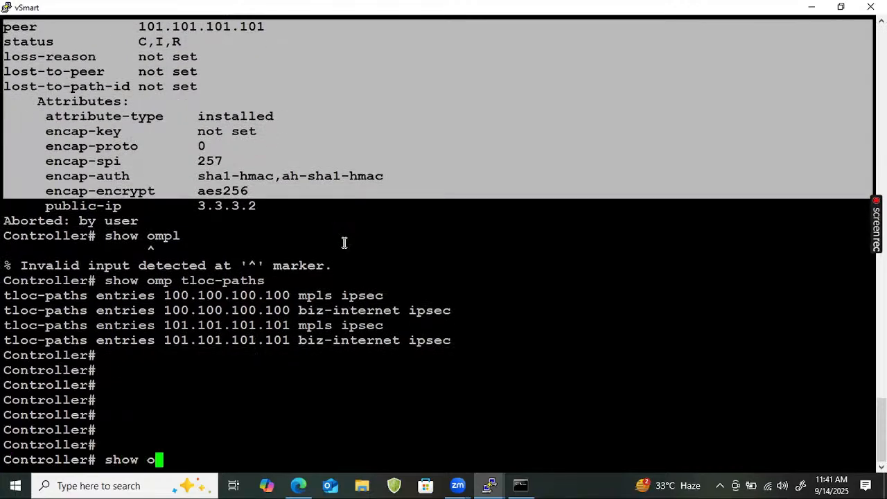
text(mp routes)
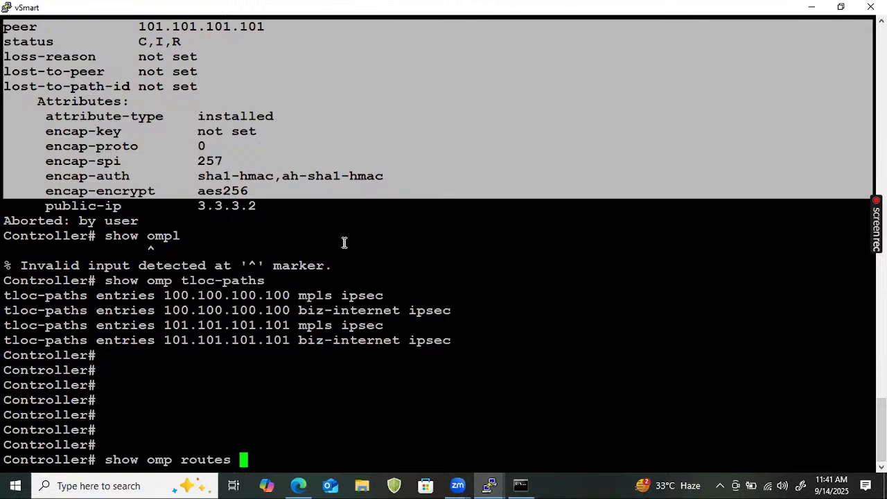
key(Return)
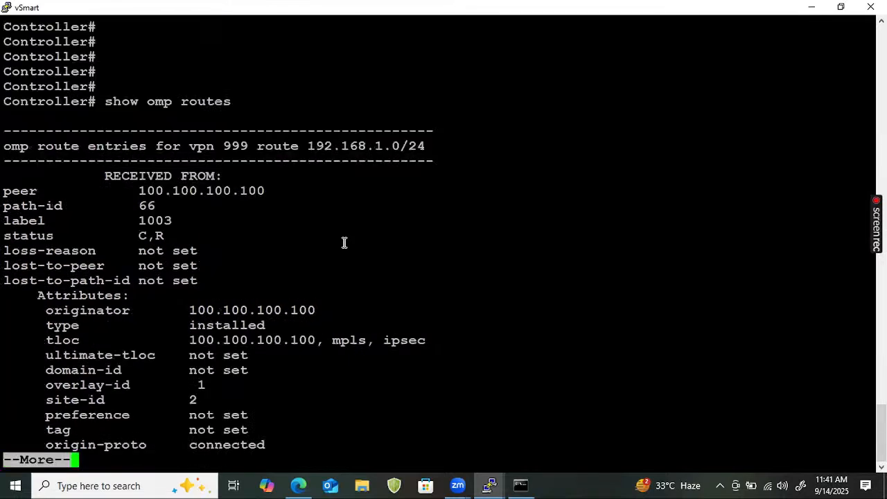
- Advance the OMP route output a few lines and highlight the 192.168.1.0/24 prefix in the vpn 999 heading
key(Return)
key(Return)
key(Return)
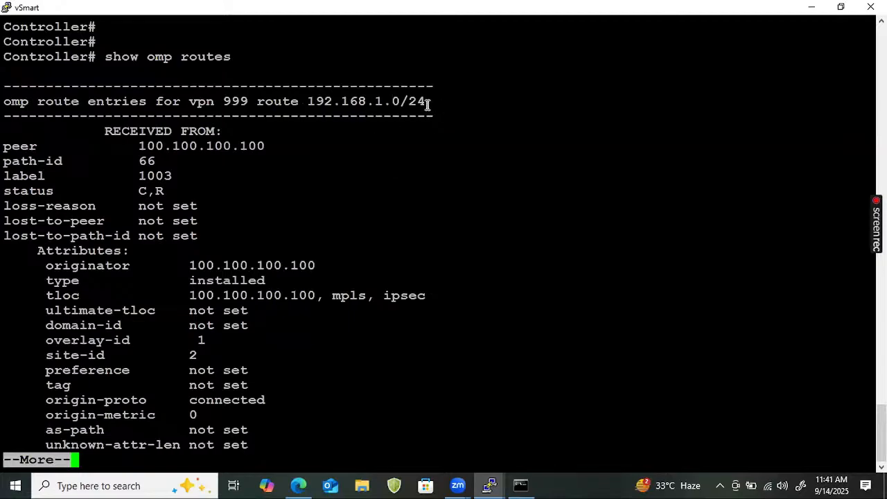
drag(413, 101, 299, 101)
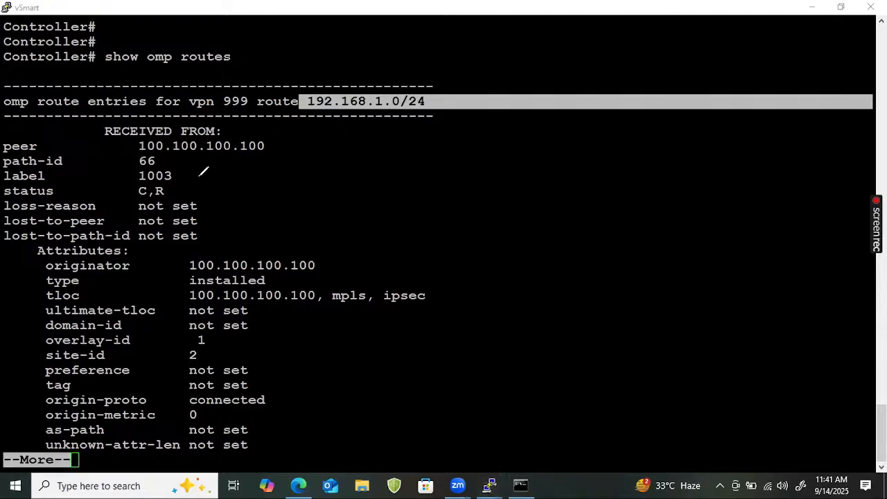
- Circle the tloc value "100.100.100.100, mpls, ipsec" in red and add check marks beside it and the 192.168.1.0/24 heading
mouse_move(178, 294)
mouse_down()
mouse_move(407, 303)
mouse_move(416, 288)
mouse_move(208, 285)
mouse_move(194, 301)
mouse_up()
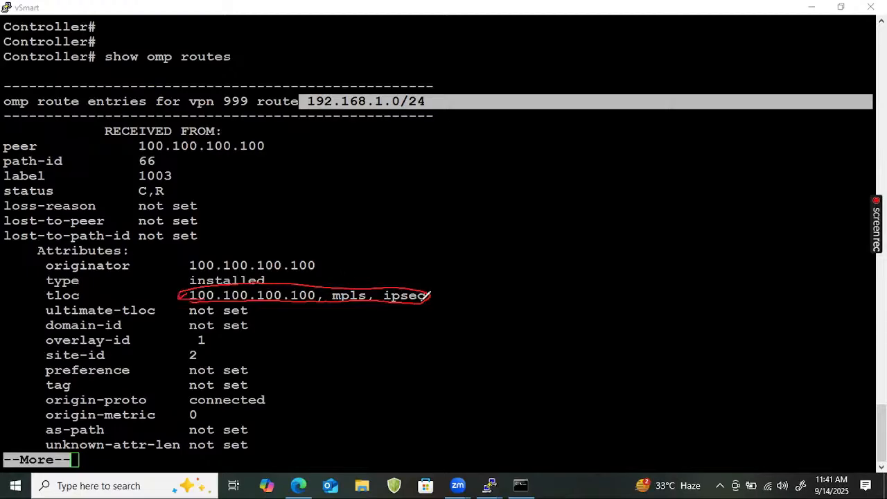
drag(429, 296, 460, 283)
drag(440, 100, 475, 89)
- Page forward through the 192.168.1.0/24 route output to the path with the biz-internet tloc
click(508, 328)
key(Return)
key(Return)
key(Return)
key(Return)
key(Return)
key(Return)
key(Return)
key(Return)
key(Return)
key(Return)
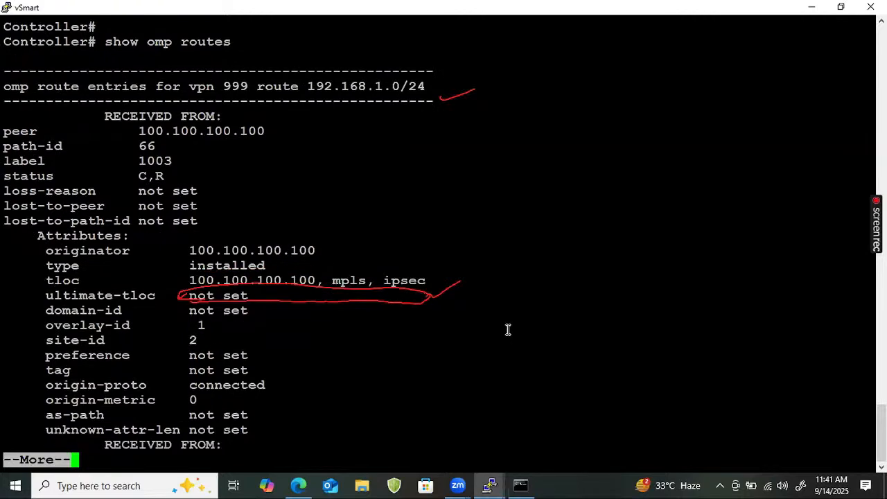
key(Return)
key(Return)
key(Return)
key(Return)
key(Return)
key(Return)
key(Return)
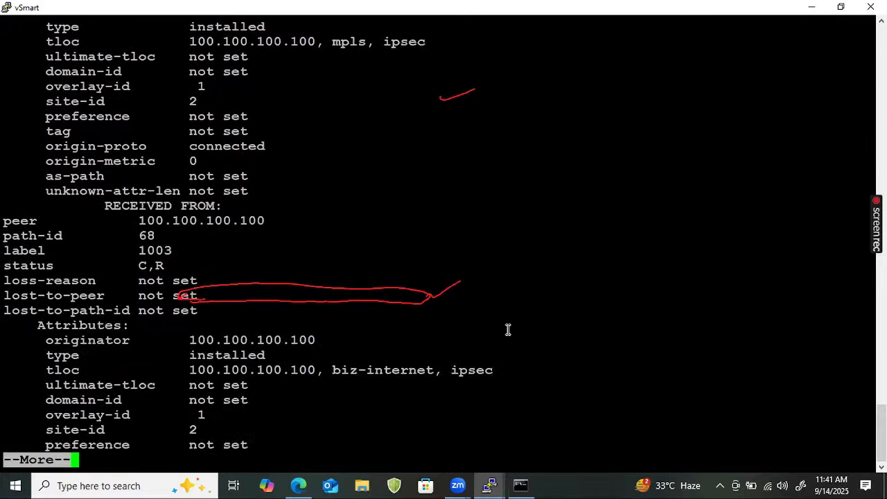
key(Return)
key(Return)
key(Return)
key(Return)
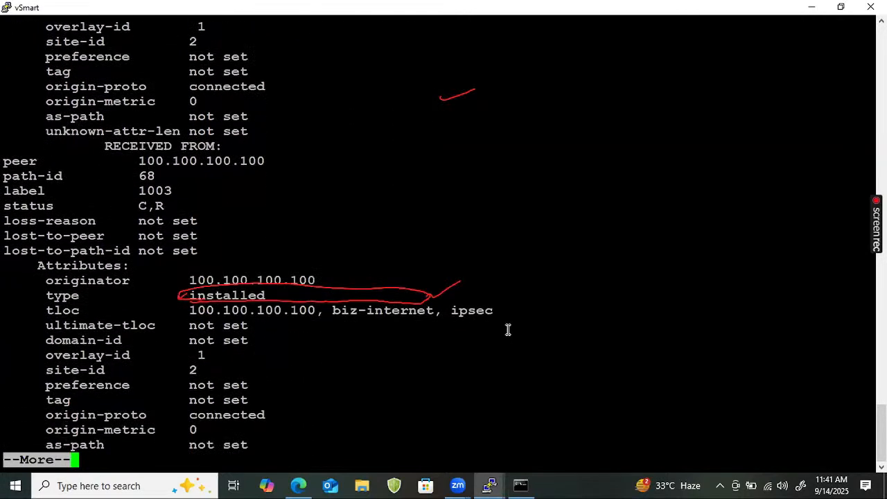
- Advance the OMP route output one line and highlight the tloc value "100.100.100.100, biz-internet, ipsec"
key(Return)
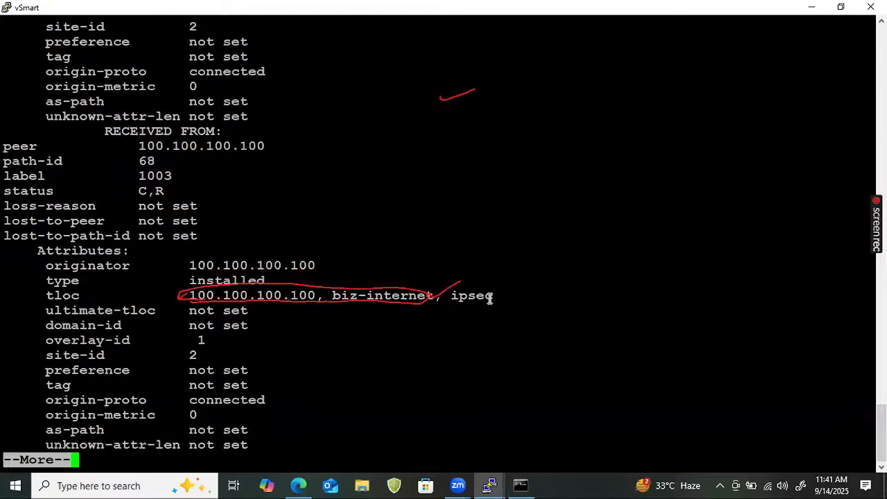
drag(487, 297, 187, 300)
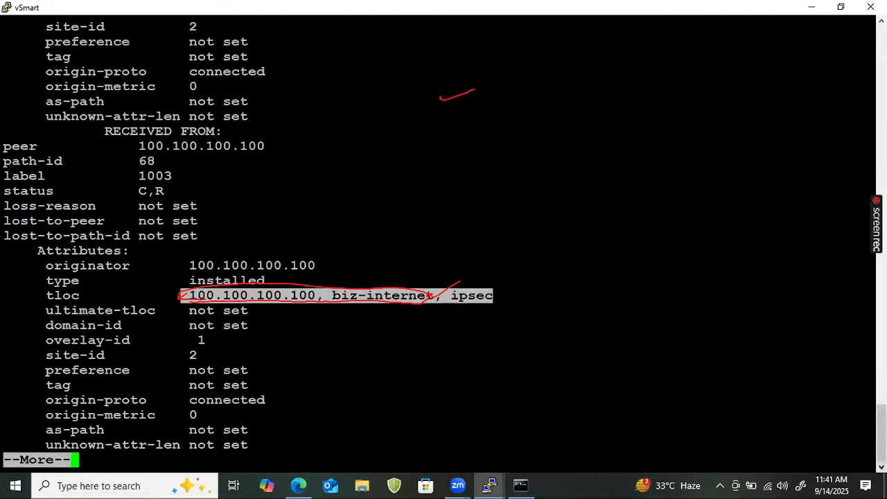
mouse_move(489, 485)
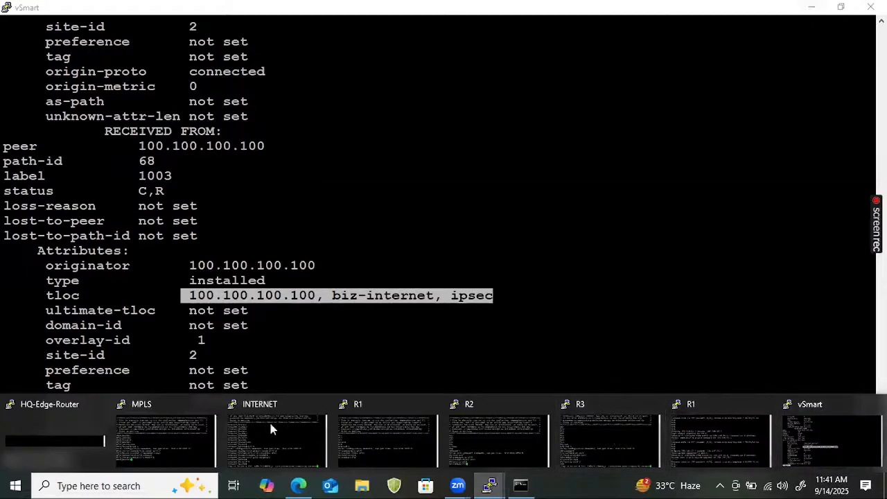
click(318, 354)
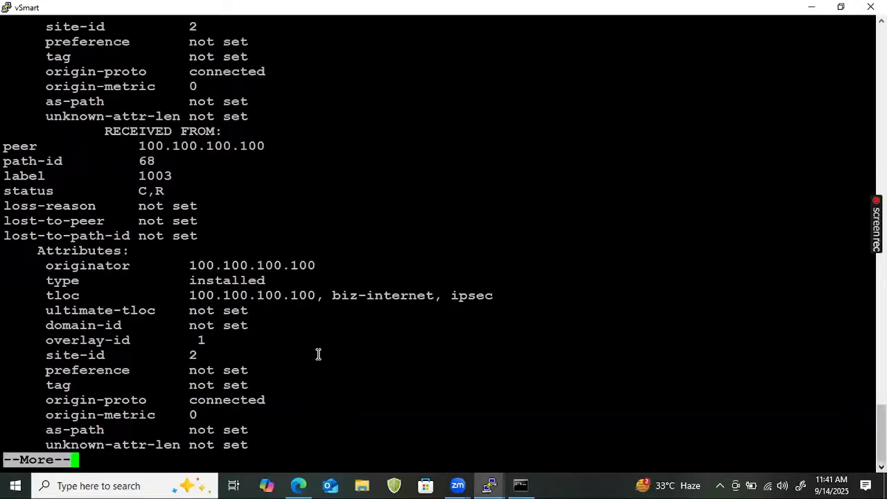
- Quit the OMP route listing and run show ip route on the controller, adding blank prompt lines below it
text(qshow ip rou)
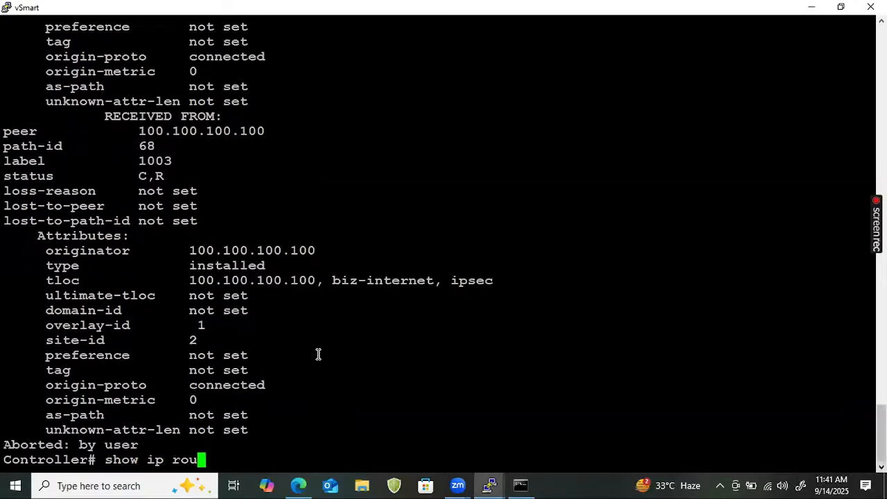
text(te)
key(Return)
key(Return)
key(Return)
key(Return)
key(Return)
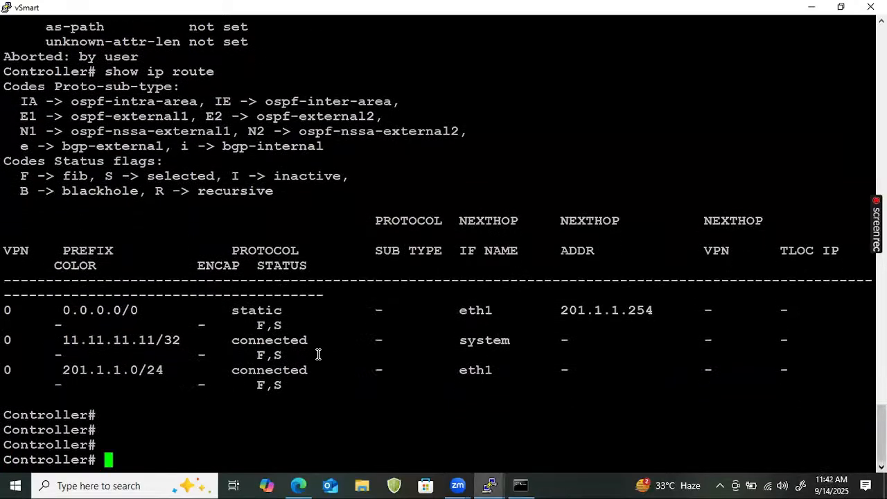
text(show)
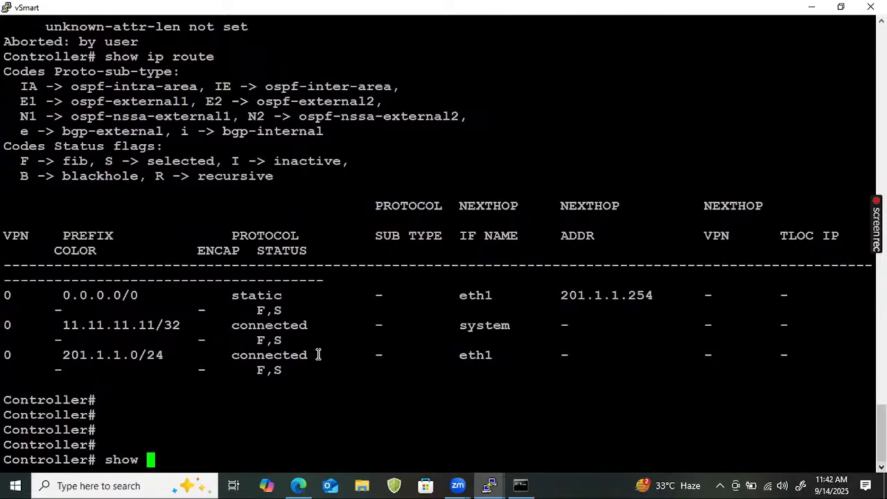
- Return to the EVE topology and open the vEdge2 console up to its login prompt
click(811, 7)
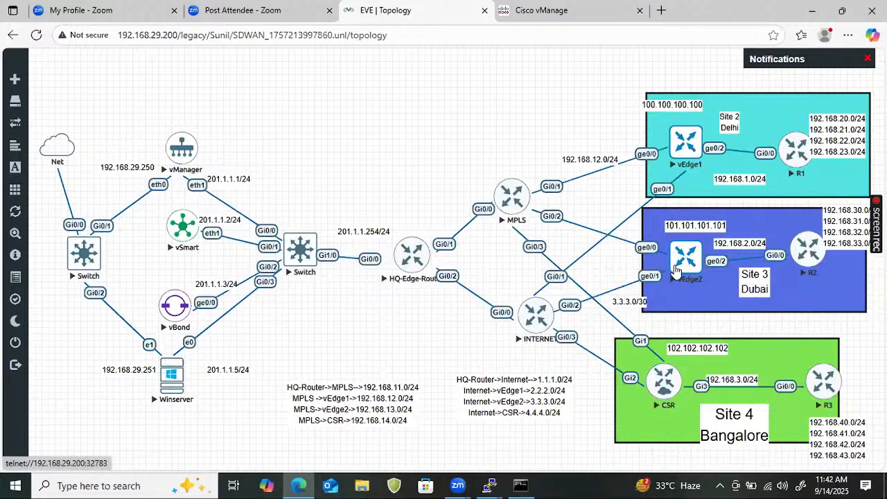
click(676, 271)
click(502, 106)
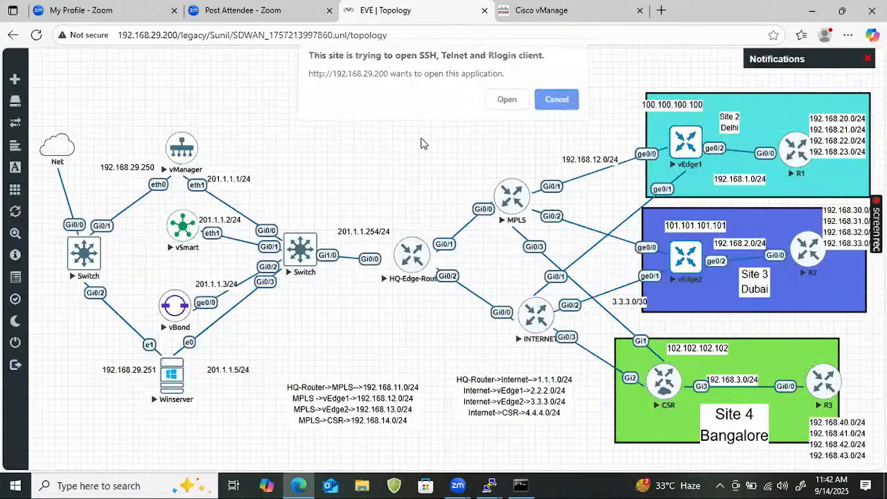
key(Return)
- Log in to vEdge2 as admin with the account password, add blank prompt lines and maximize the console
key(Return)
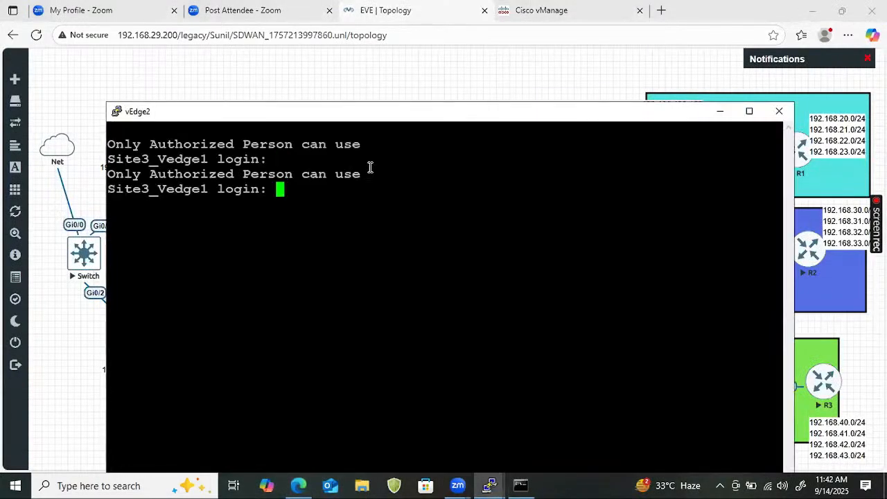
text(admin)
key(Return)
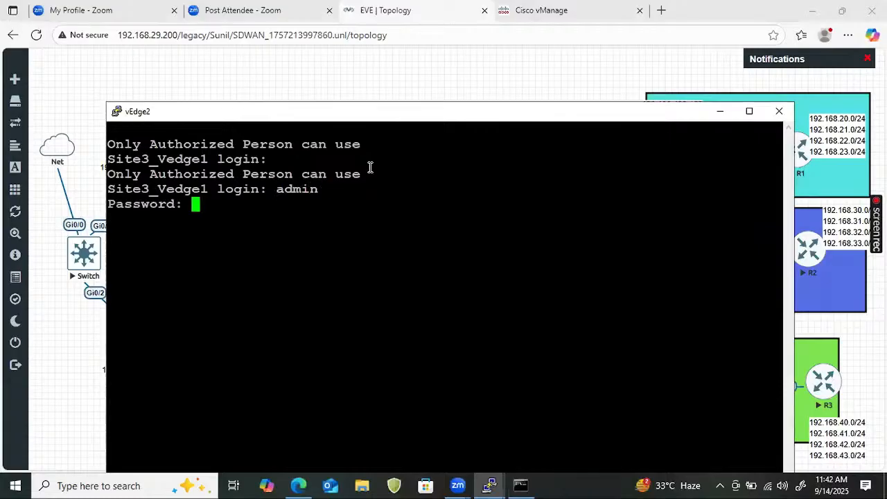
key(Return)
key(Return)
key(Return)
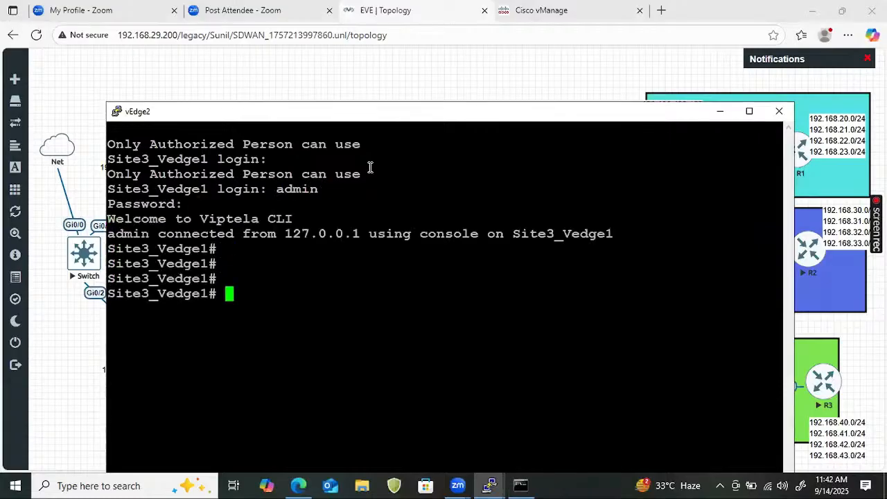
key(Return)
click(748, 111)
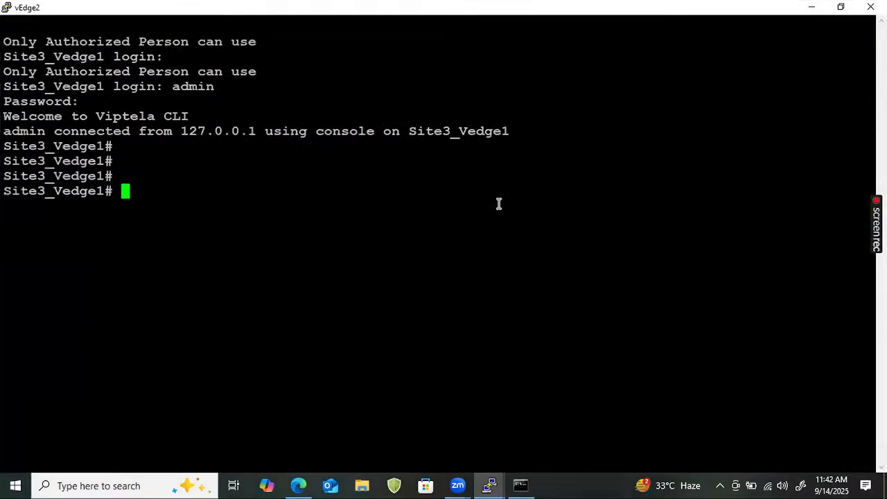
- Run show omp routes on vEdge2 and abort the listing at the first 192.168.1.0/24 entry
text(show omp  )
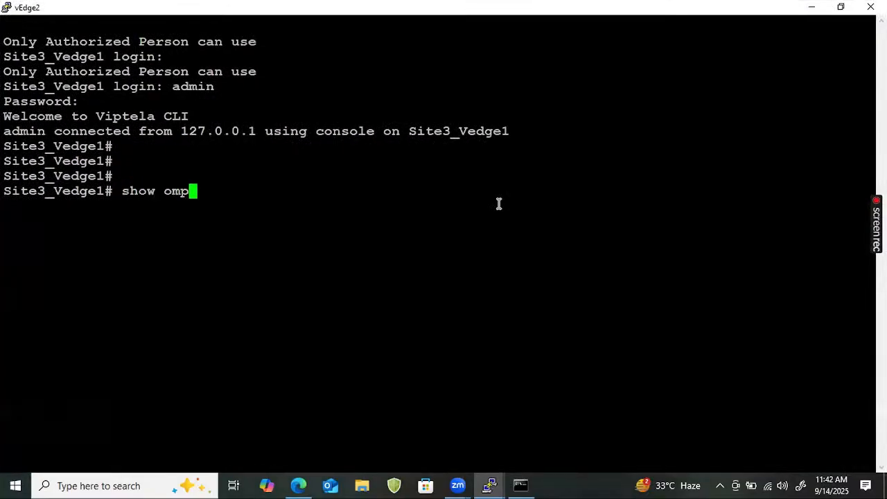
text(routes)
key(Return)
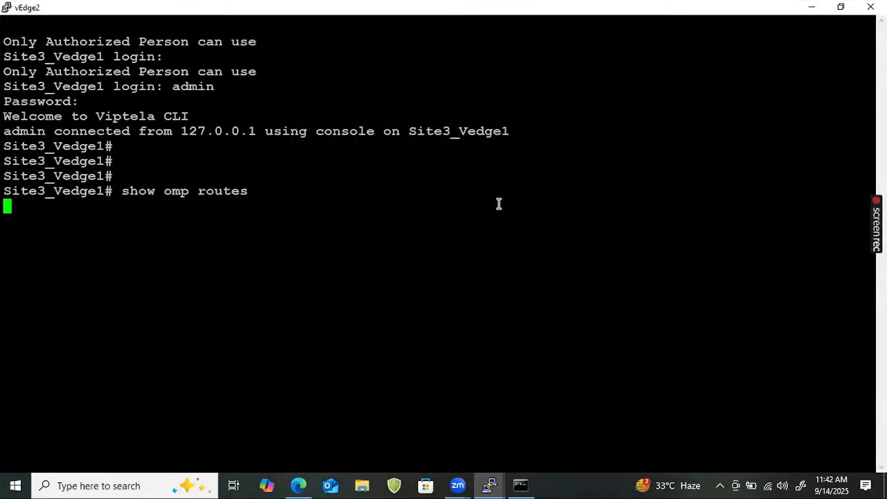
key(ctrl+c)
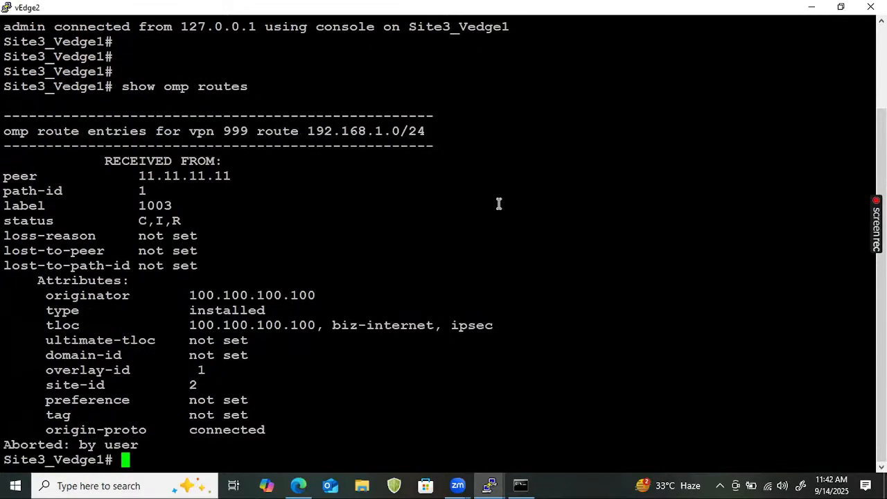
- Run show ip route vpn 999 on vEdge2, advance the output a few lines and quit the listing
text(show ip route)
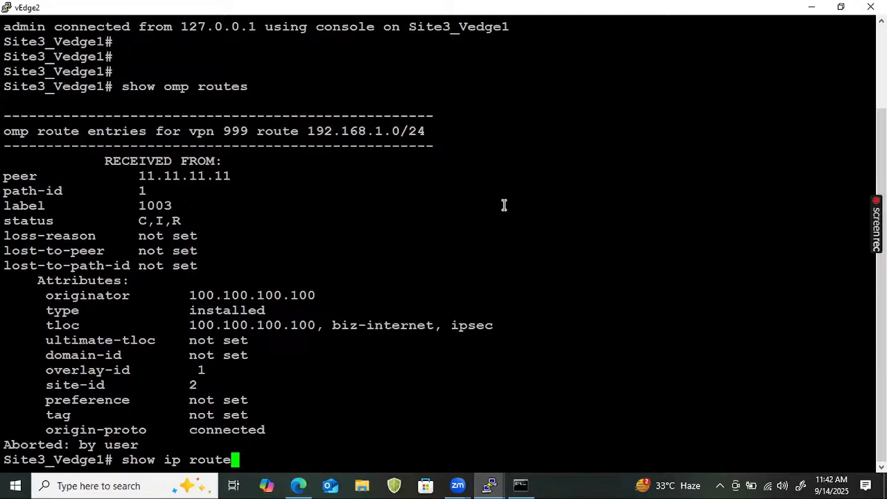
text( vpn 999)
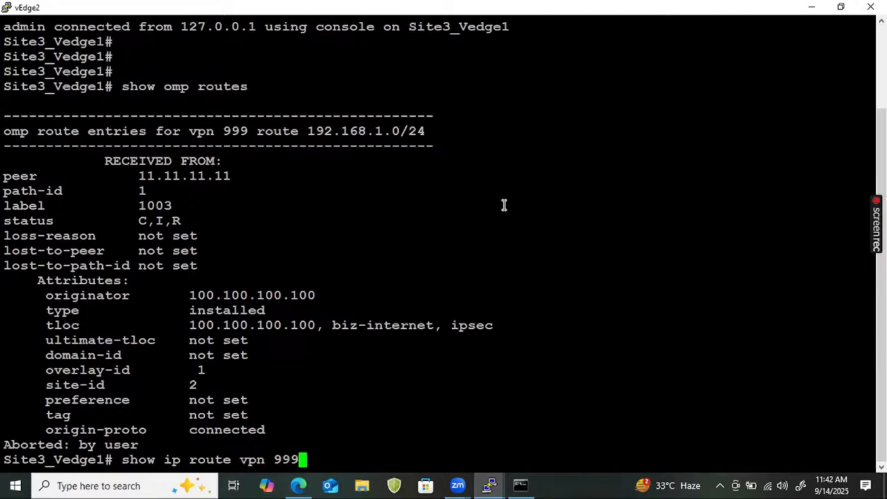
key(Return)
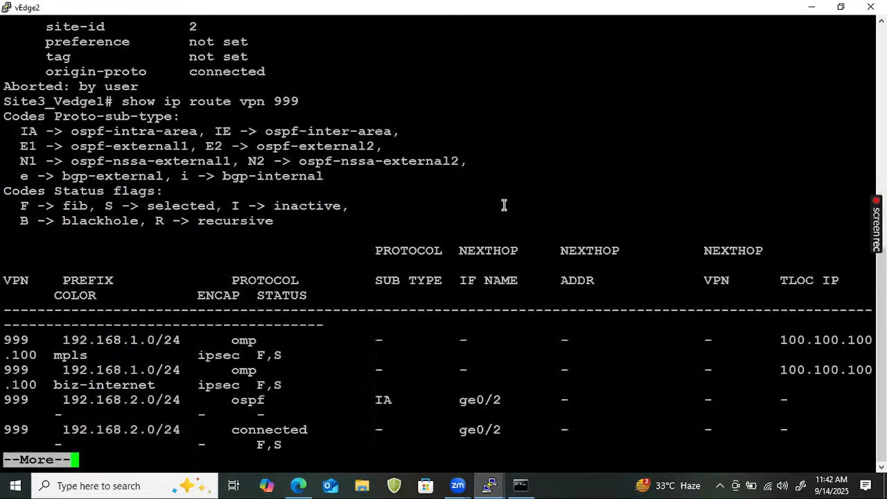
key(Return)
key(Return)
key(q)
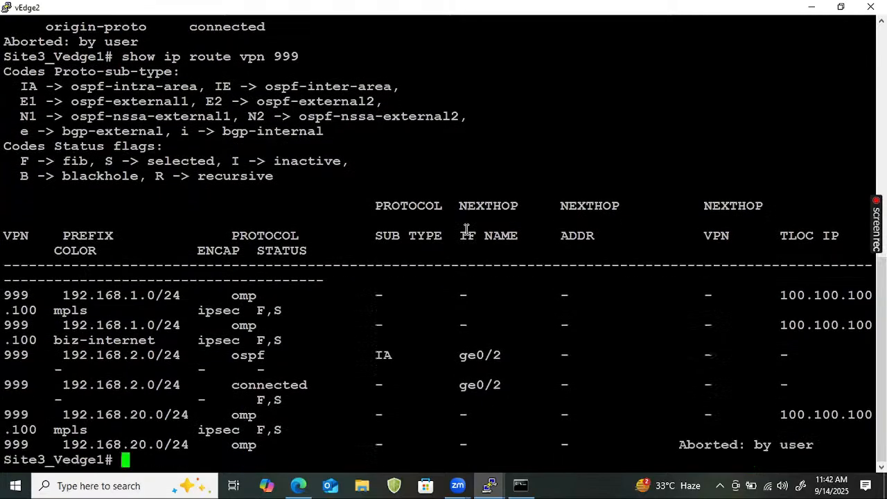
- Reduce the vEdge2 terminal font size to 10, keeping Courier New bold, and apply the session settings
click(8, 4)
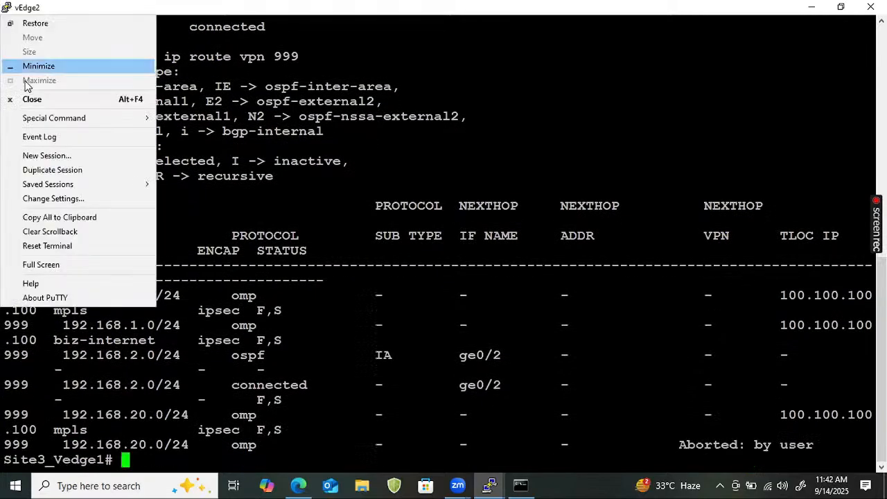
click(53, 199)
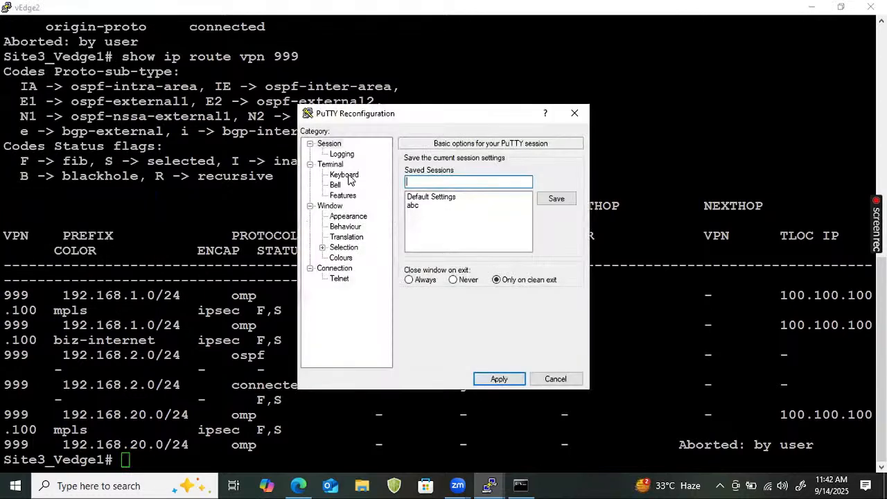
click(347, 225)
click(348, 216)
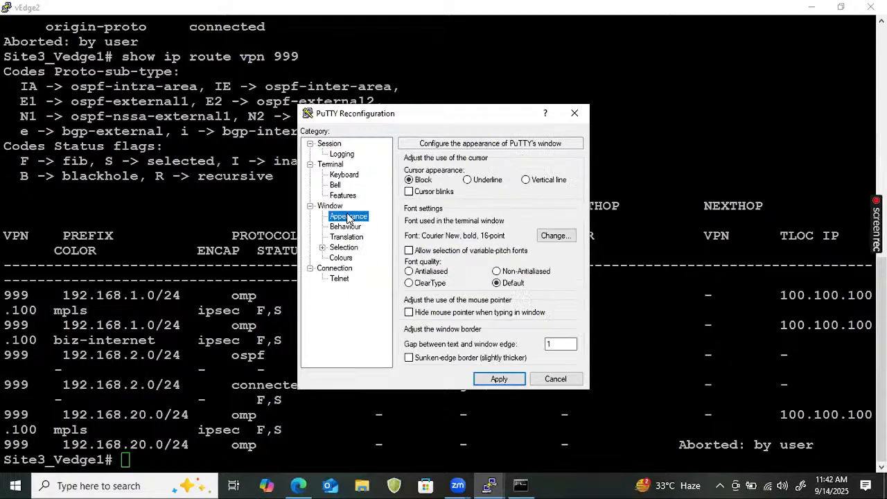
click(570, 238)
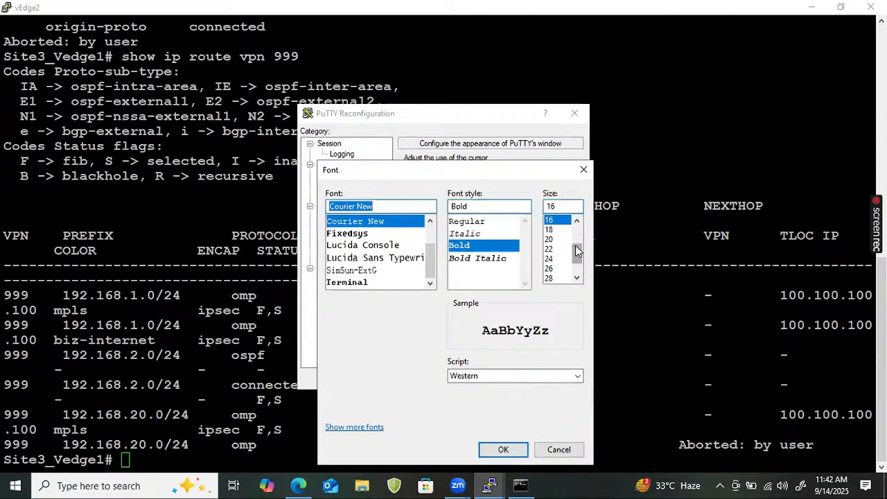
drag(577, 252, 577, 235)
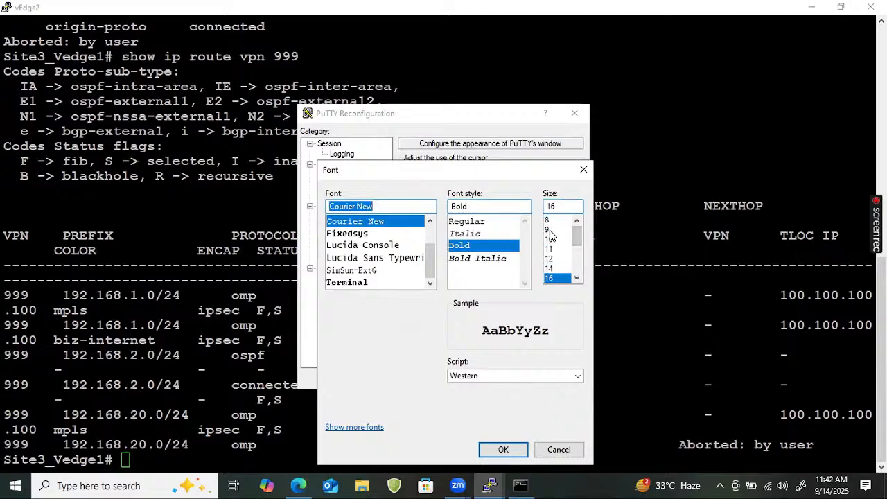
click(548, 230)
click(549, 239)
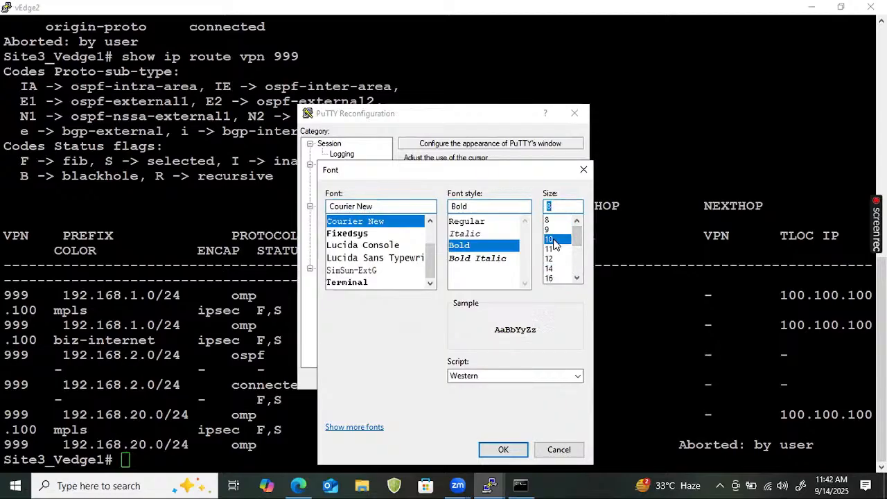
click(503, 450)
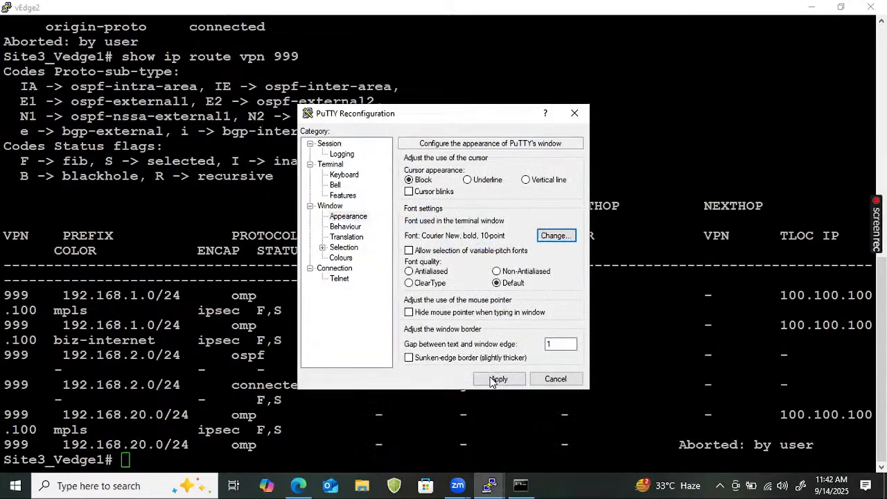
click(498, 379)
- Rerun show ip route vpn 999 on vEdge2 and page through the routing table to its end
key(Up)
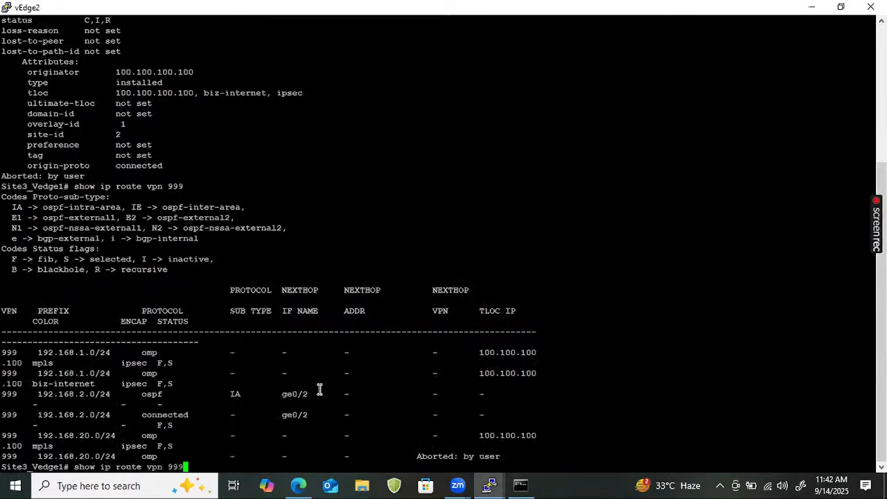
key(Return)
key(Return)
key(Return)
key(Return)
key(Return)
key(Return)
key(Return)
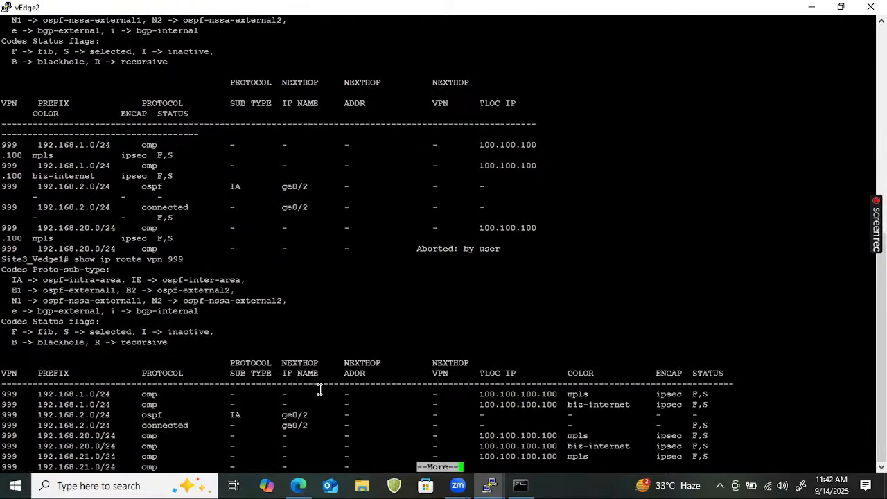
key(Return)
key(Return)
key(Return)
key(Return)
key(Return)
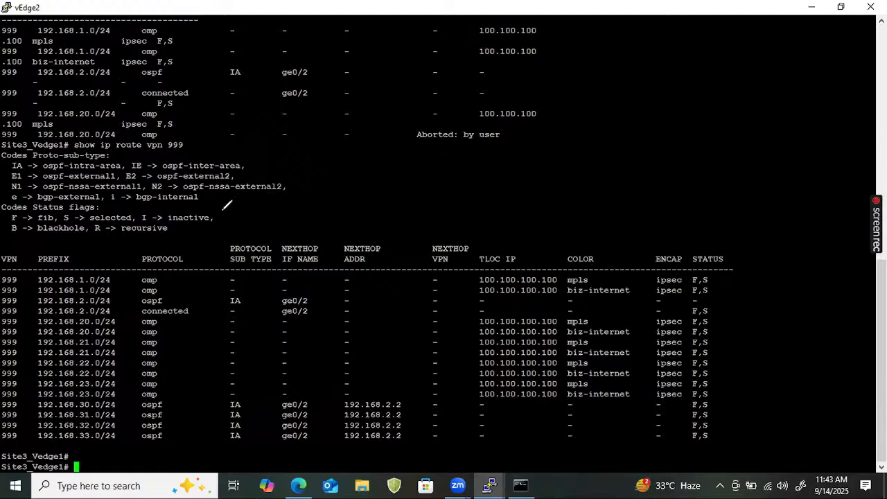
- Highlight the mpls and biz-internet rows for 192.168.20.0/24, and the block of TLOC entries down to the 192.168.30.0/24 row
click(2, 323)
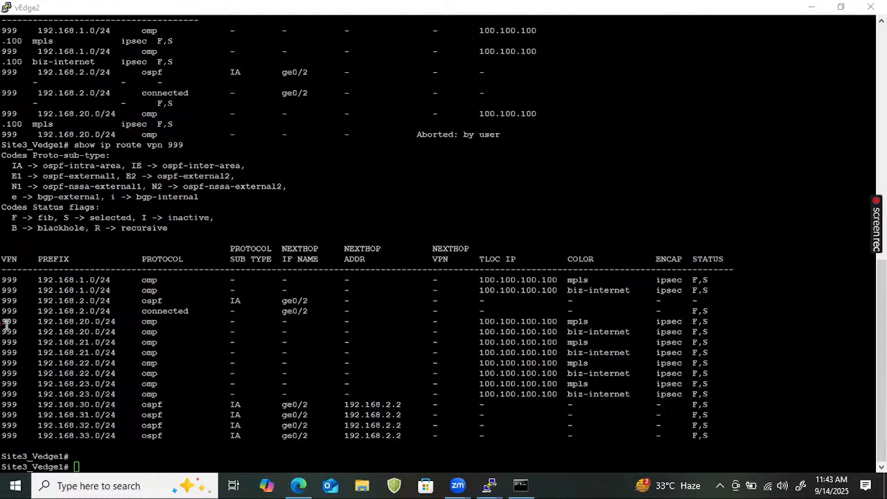
drag(6, 324, 725, 325)
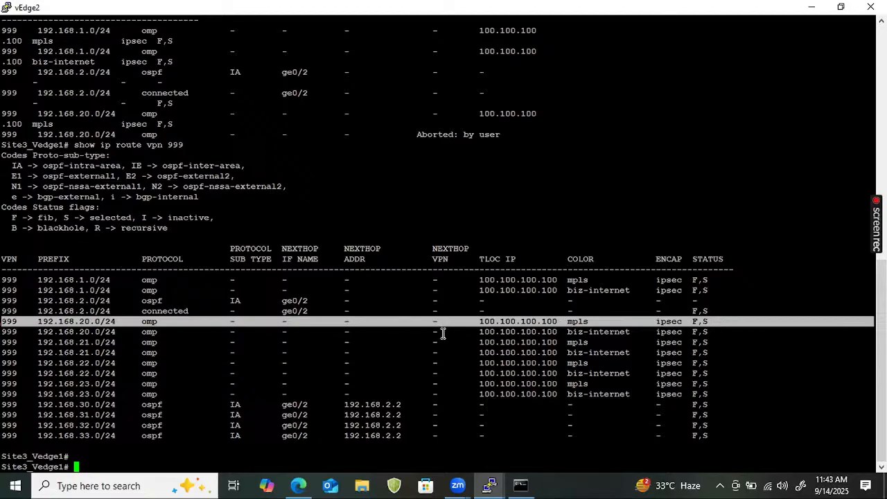
drag(5, 331, 837, 326)
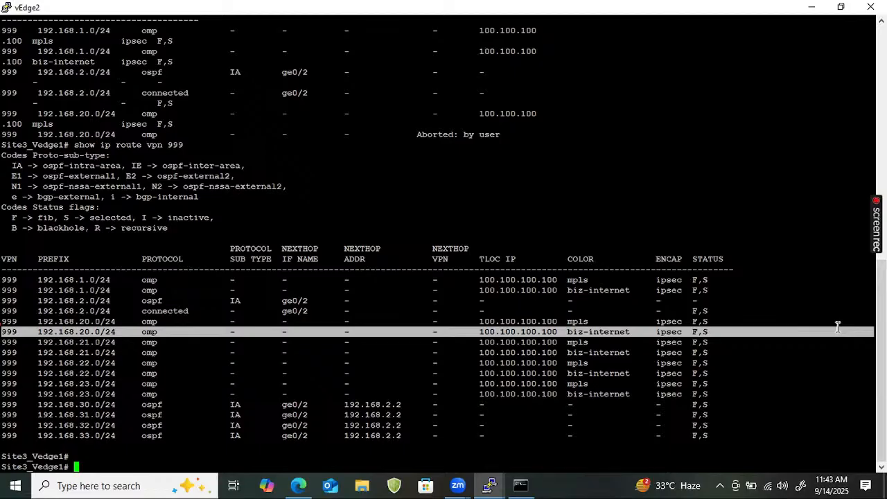
click(480, 283)
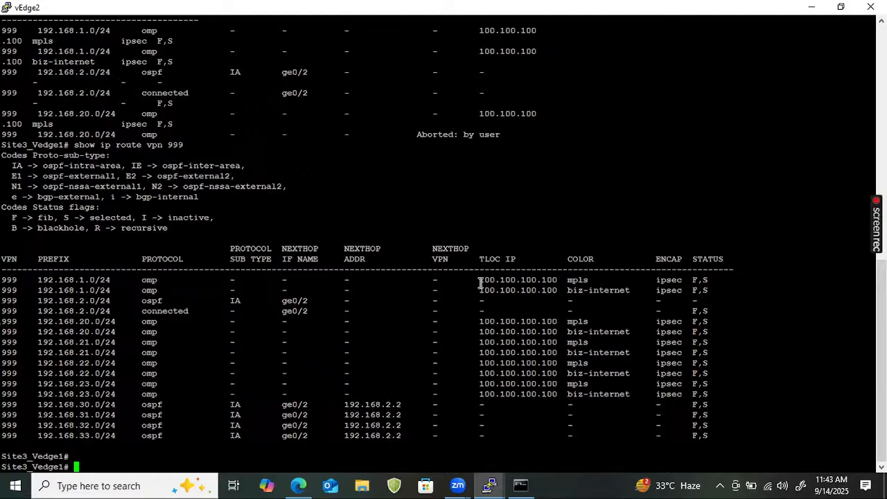
drag(477, 270, 508, 404)
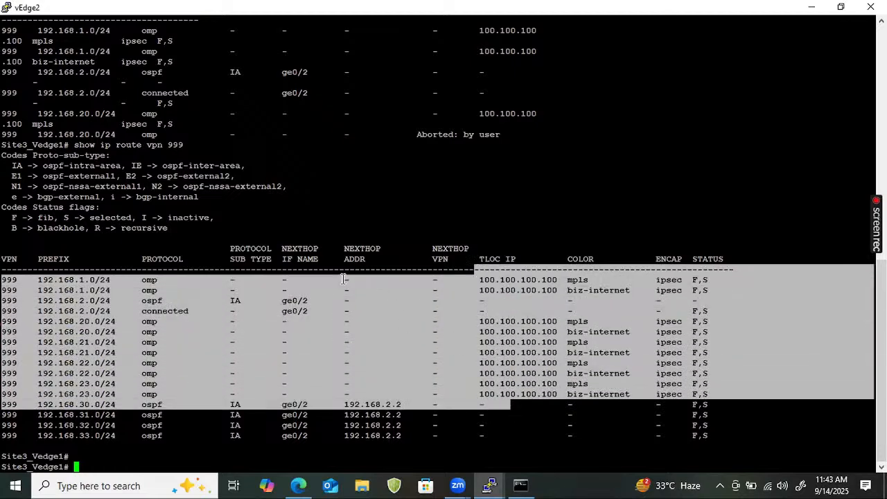
- Highlight the route rows from 192.168.1.0/24 to 192.168.23.0/24, circle a handwritten note above the table, and clear the ink
drag(343, 277, 353, 390)
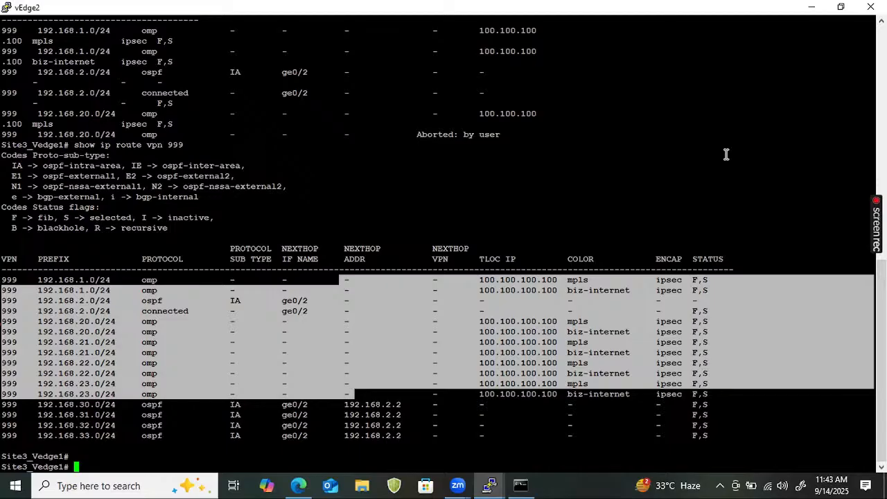
key(alt+Tab)
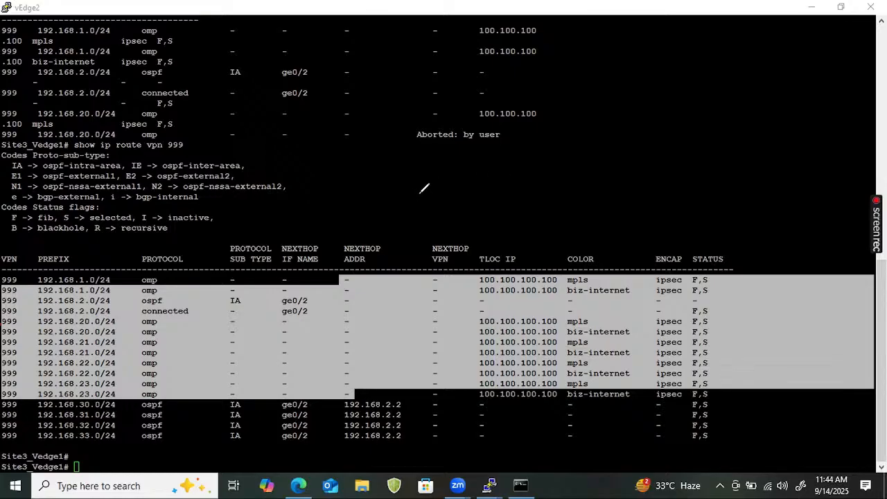
mouse_move(417, 182)
mouse_down()
mouse_move(468, 171)
mouse_move(416, 186)
mouse_up()
drag(469, 166, 488, 166)
drag(510, 146, 514, 142)
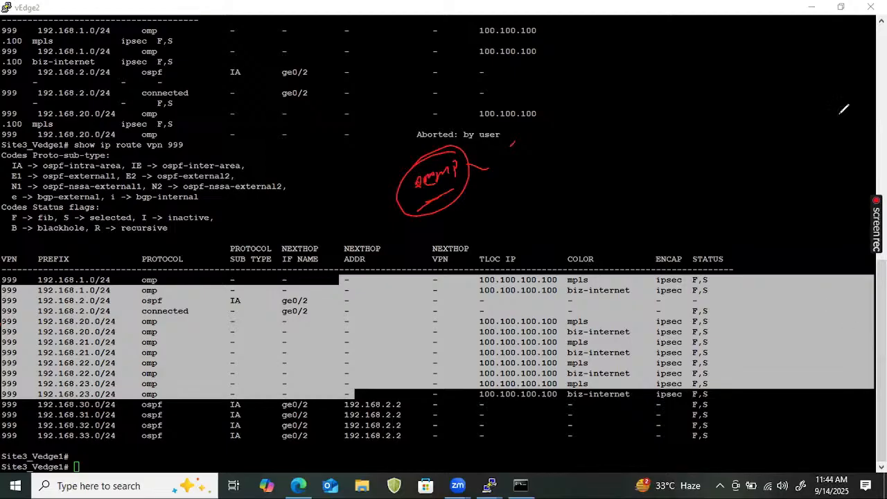
key(Escape)
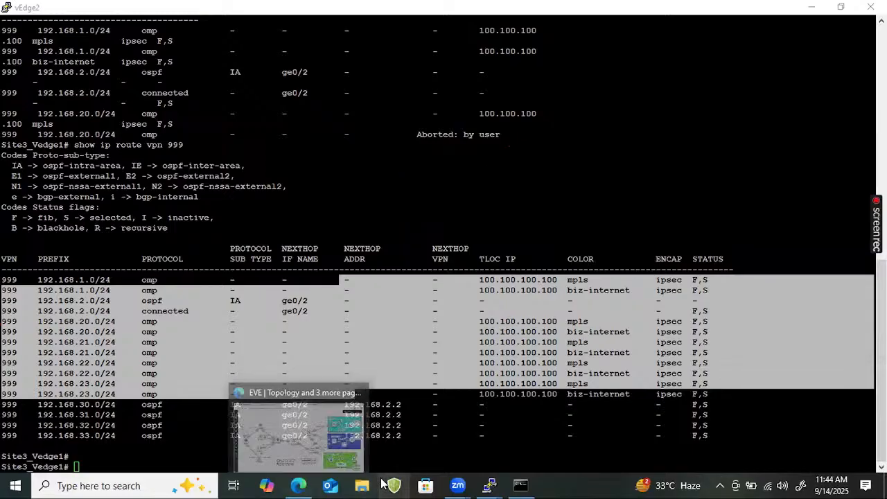
- Switch to the Cisco vManage page in the browser and log in as admin with the account password
key(alt+Tab)
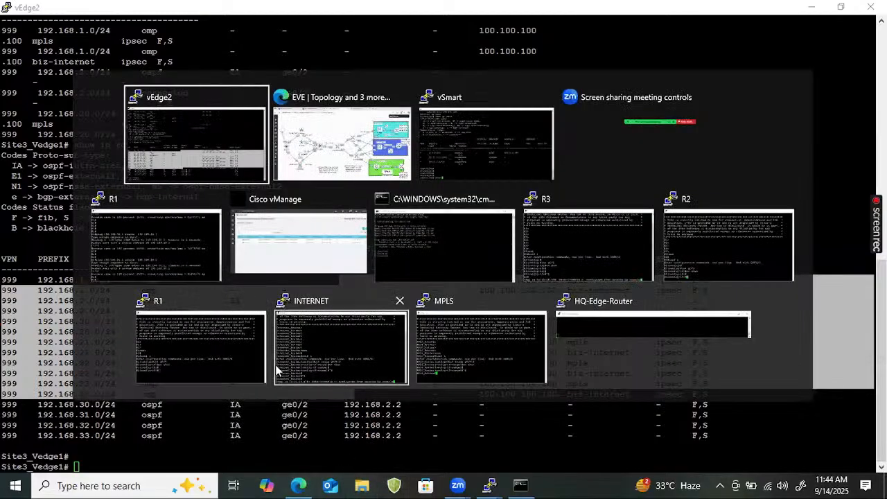
key(alt+Tab)
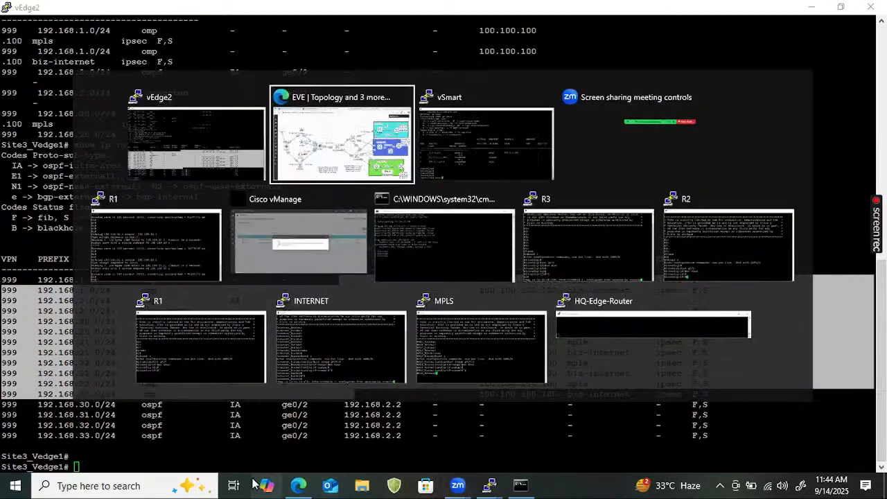
mouse_move(294, 480)
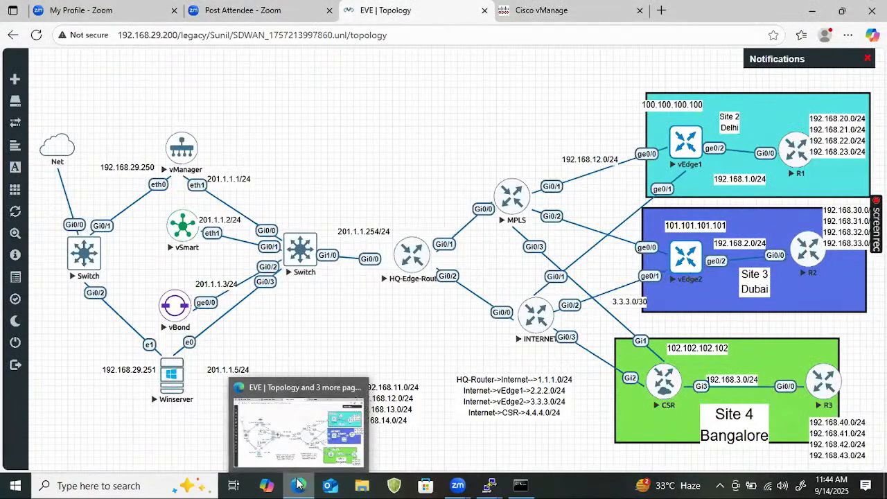
click(540, 9)
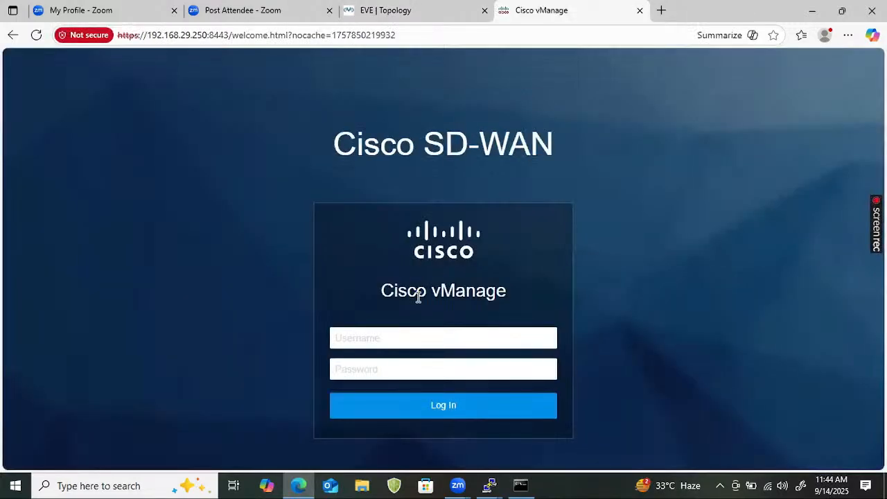
click(360, 343)
text(adminad)
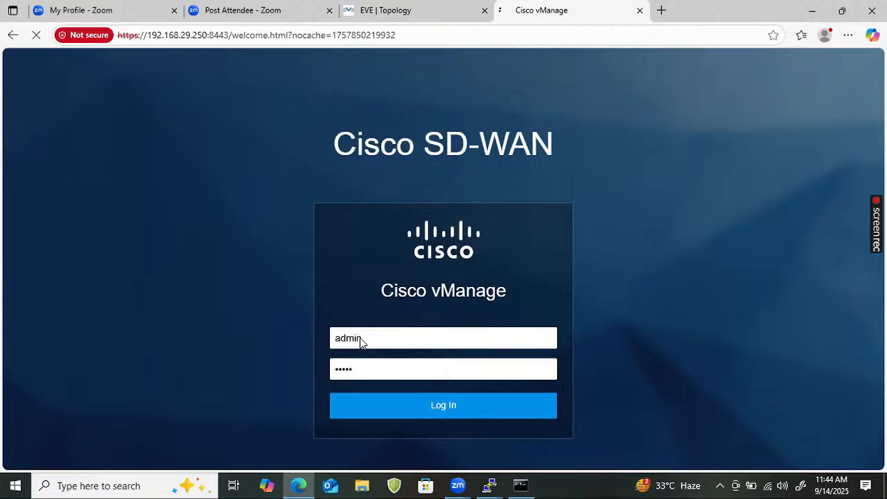
key(Return)
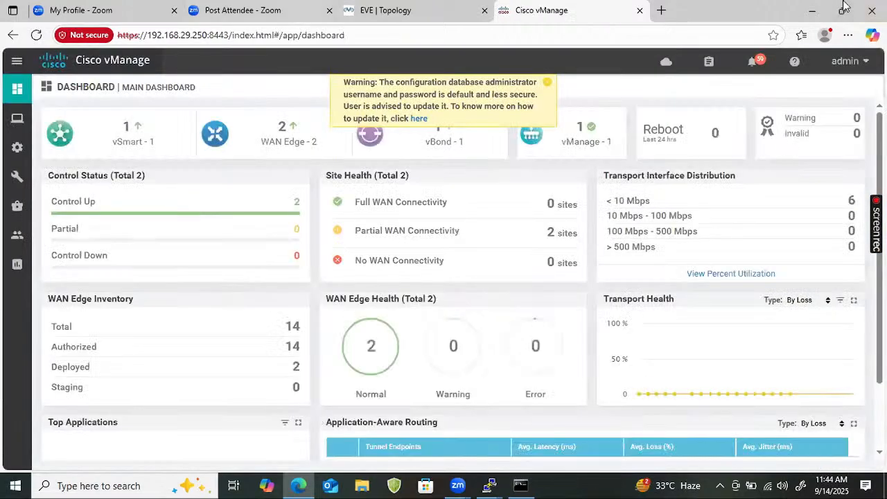
- Open the Simulate Flows troubleshooting tool for Site2_Vedge1 from vManage's network monitoring device list
mouse_move(2, 130)
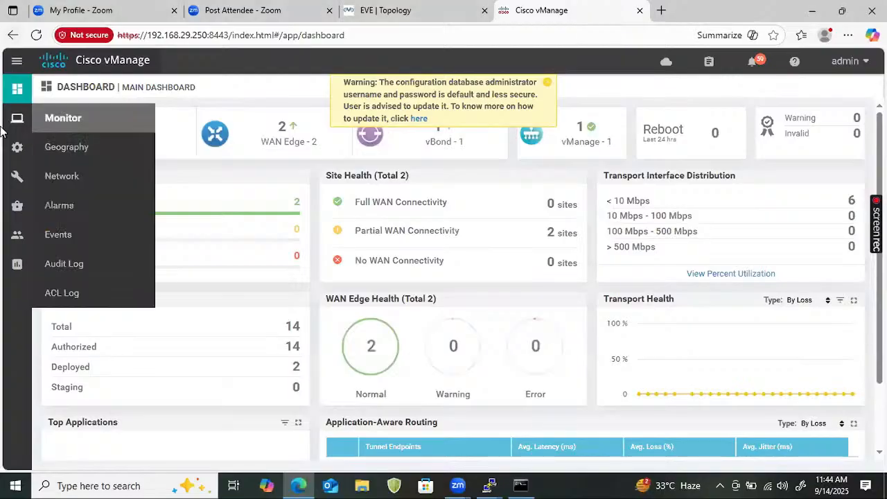
click(56, 175)
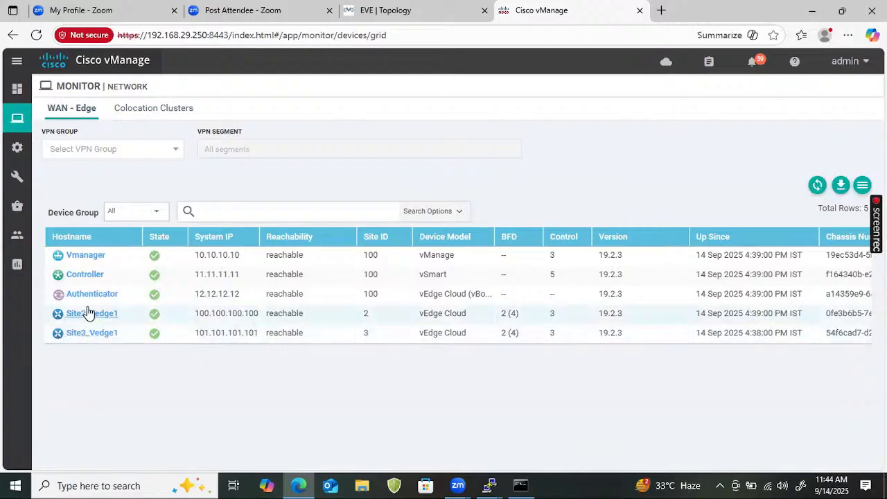
click(88, 314)
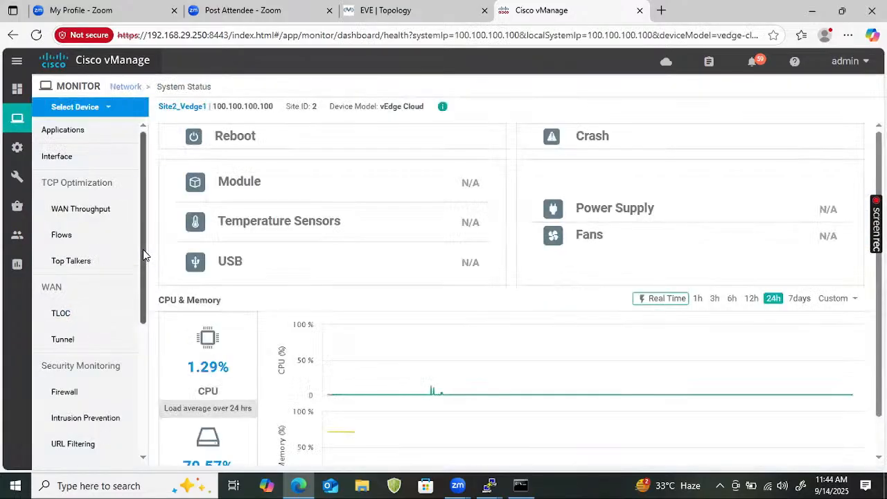
scroll(143, 277, down, 1)
drag(142, 286, 143, 384)
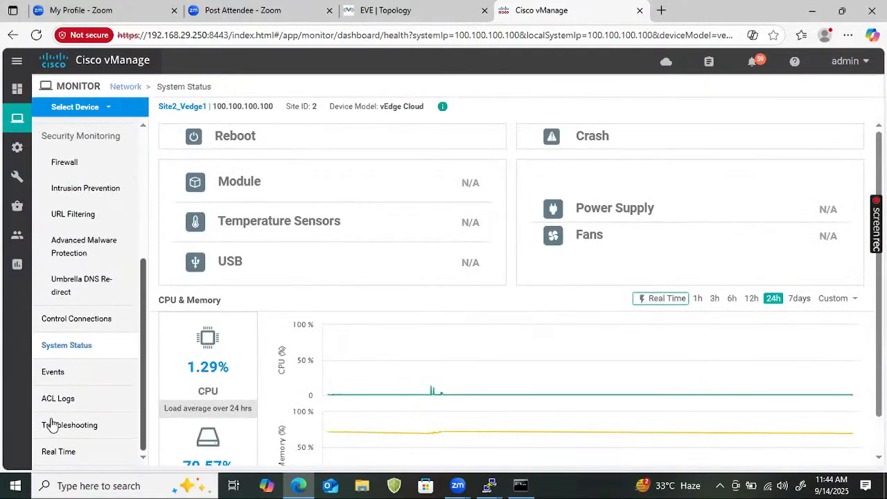
click(79, 431)
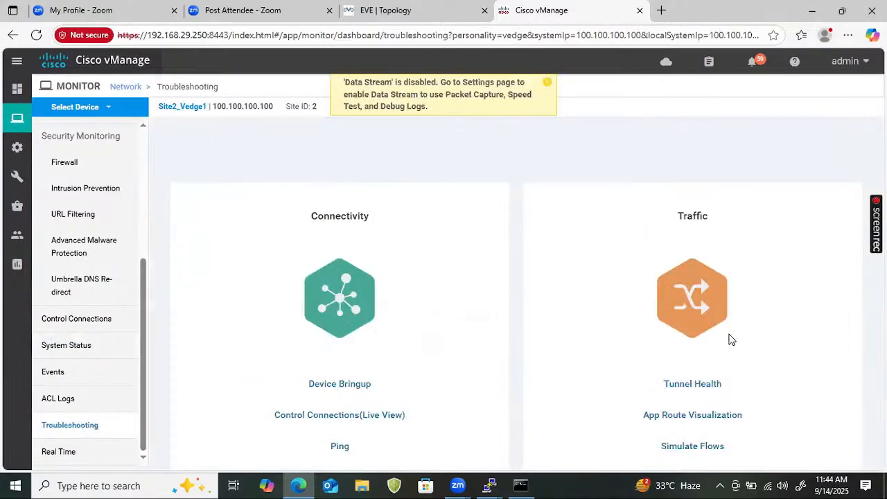
click(704, 445)
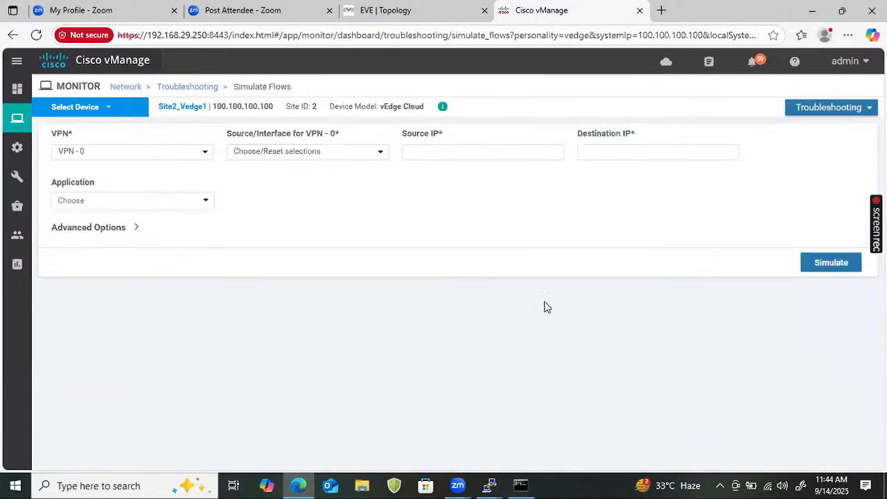
- Set the flow simulation to VPN - 999 with source interface ge0/2 - ipv4 - 192.168.1.1
click(142, 151)
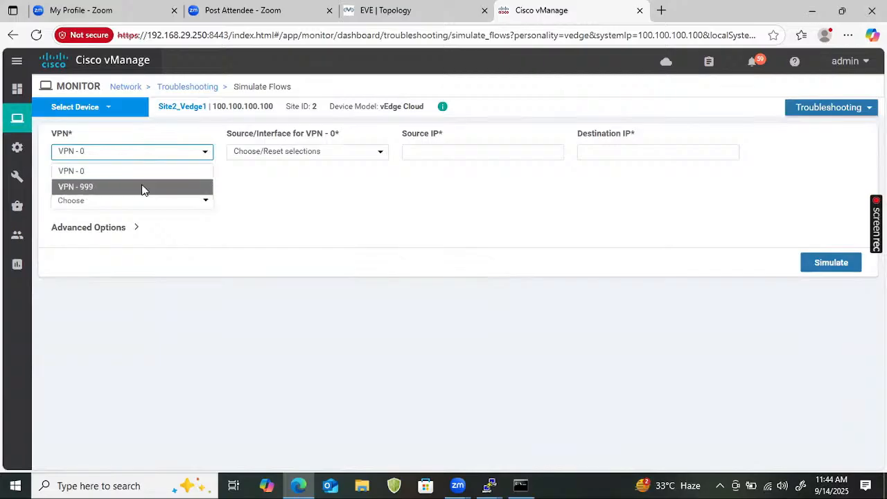
click(142, 187)
click(371, 157)
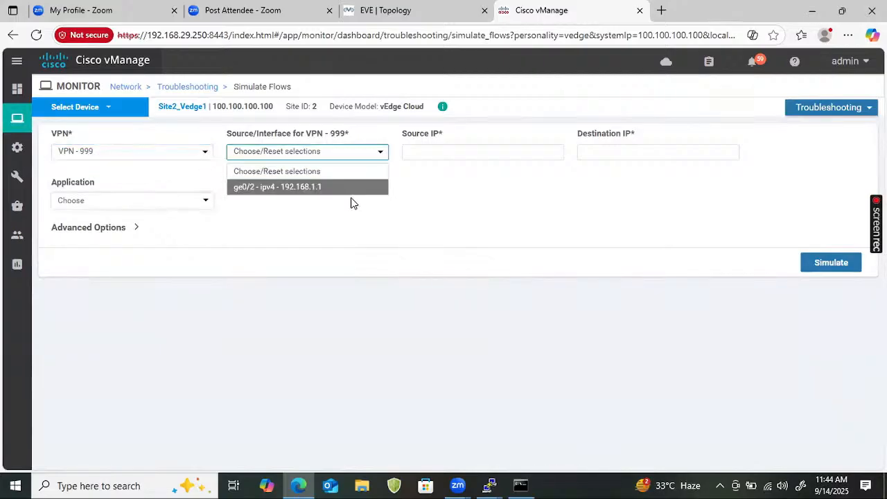
click(383, 172)
click(358, 152)
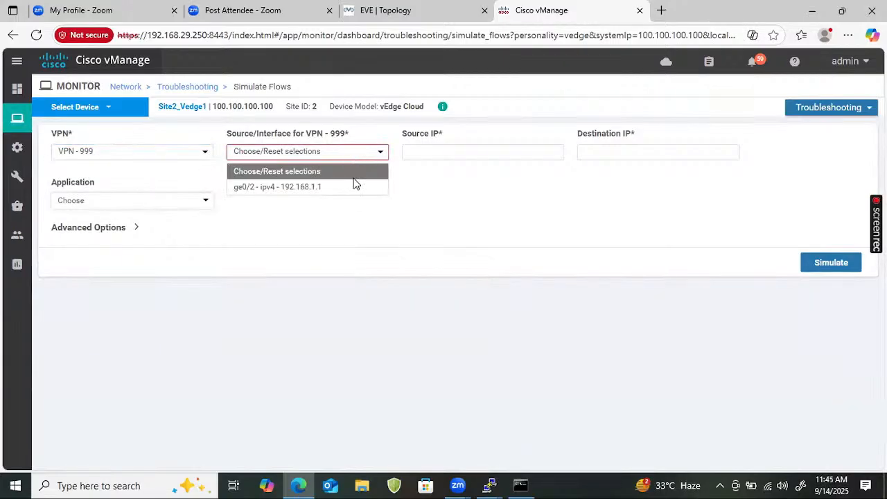
click(340, 188)
click(499, 156)
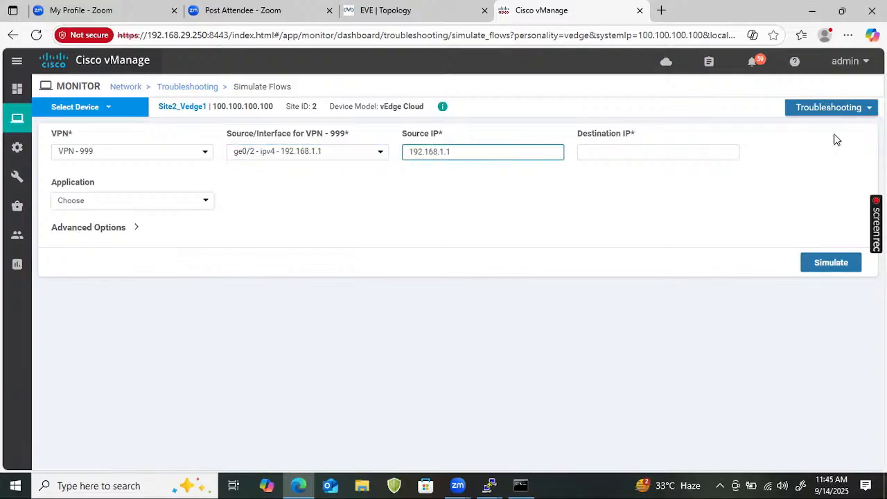
- Set the destination IP to 192.168.30.1, run the flow simulation and examine the path output
click(651, 152)
text(192)
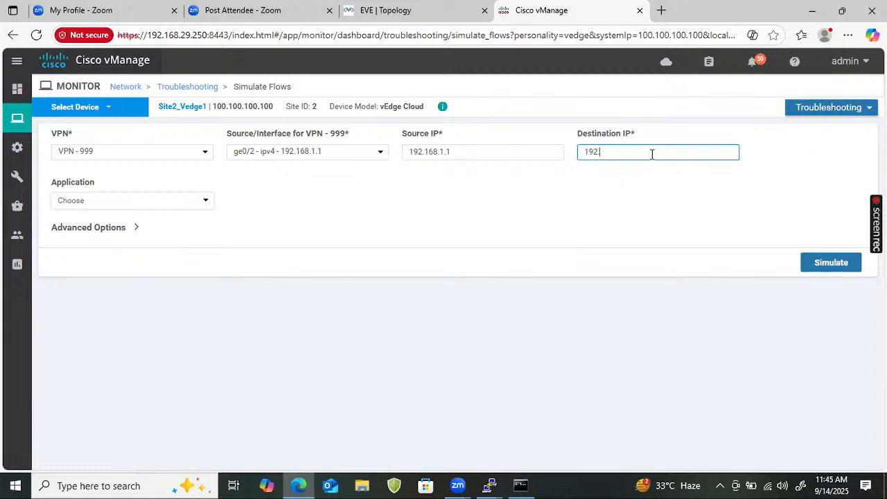
text(.168.30.1)
click(814, 265)
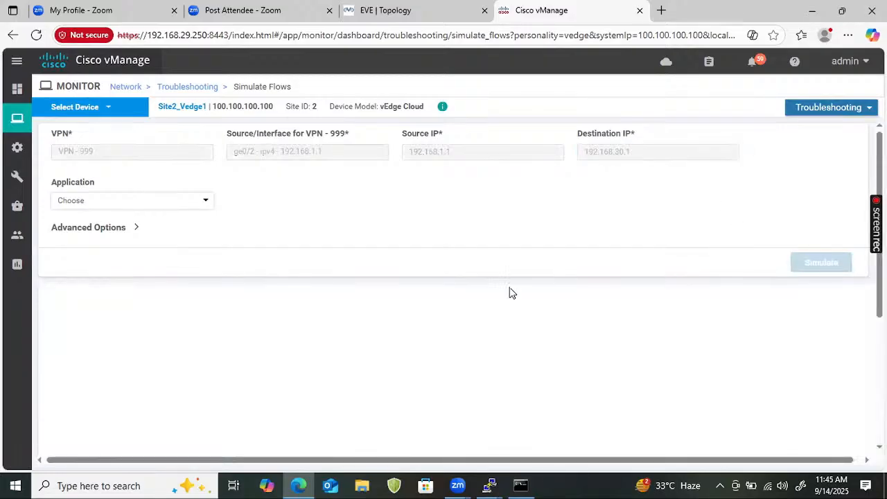
scroll(434, 303, down, 3)
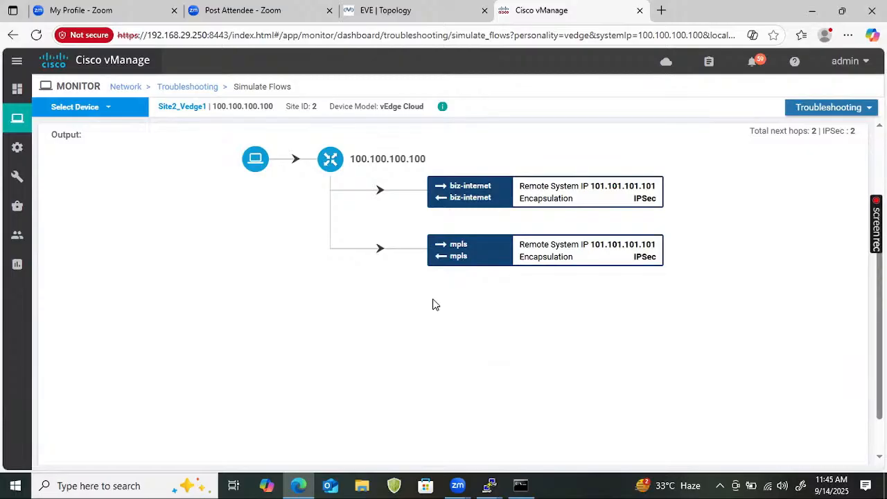
scroll(437, 281, up, 3)
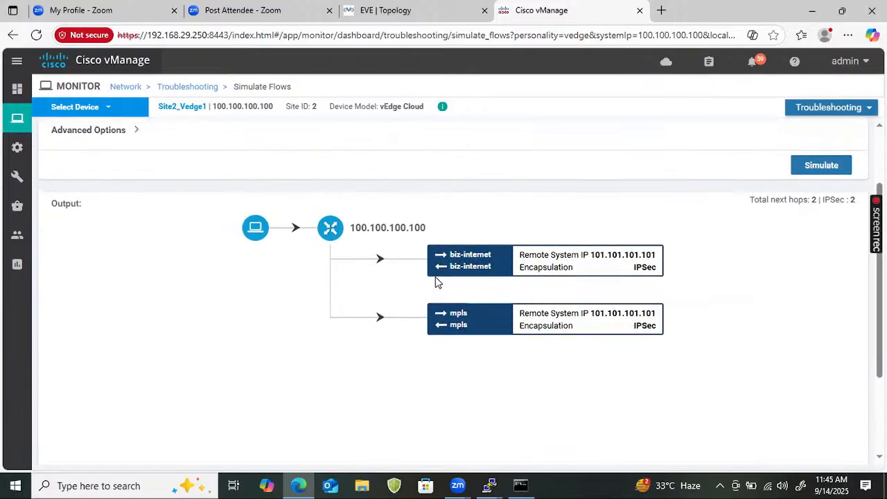
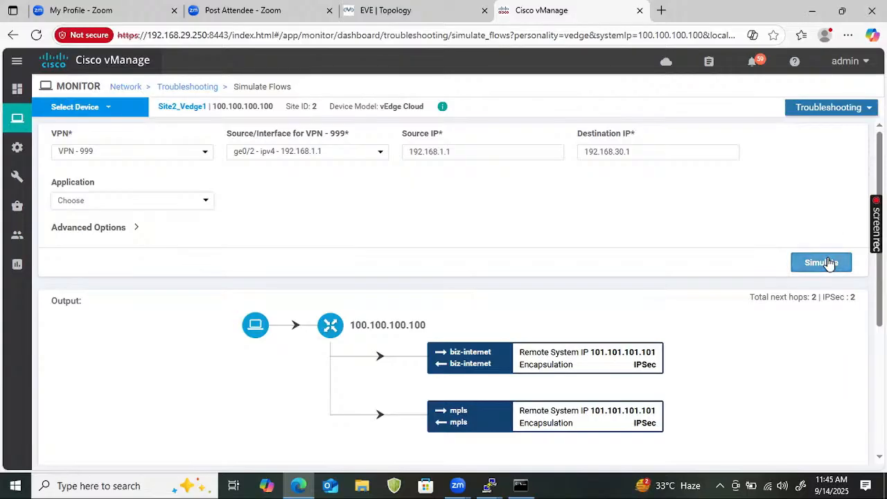
- Switch from vManage to the EVE topology page and bring up the vEdge2 PuTTY console showing the VPN 999 routes
click(416, 10)
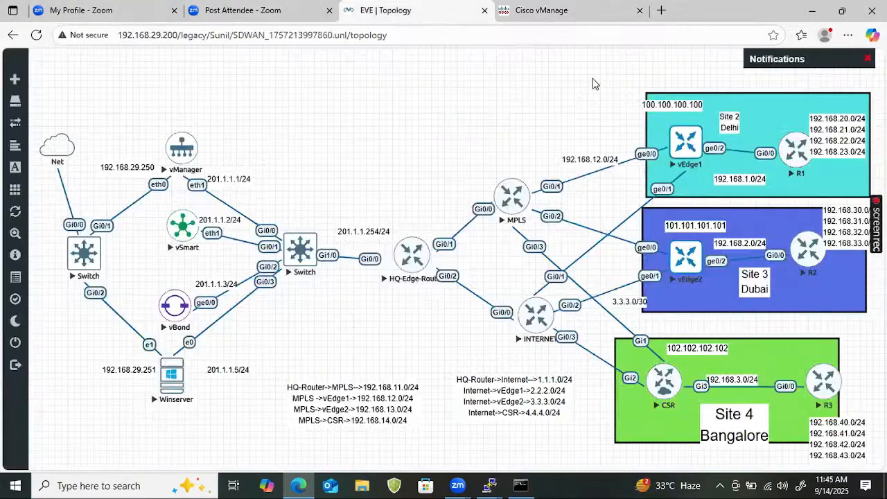
click(489, 485)
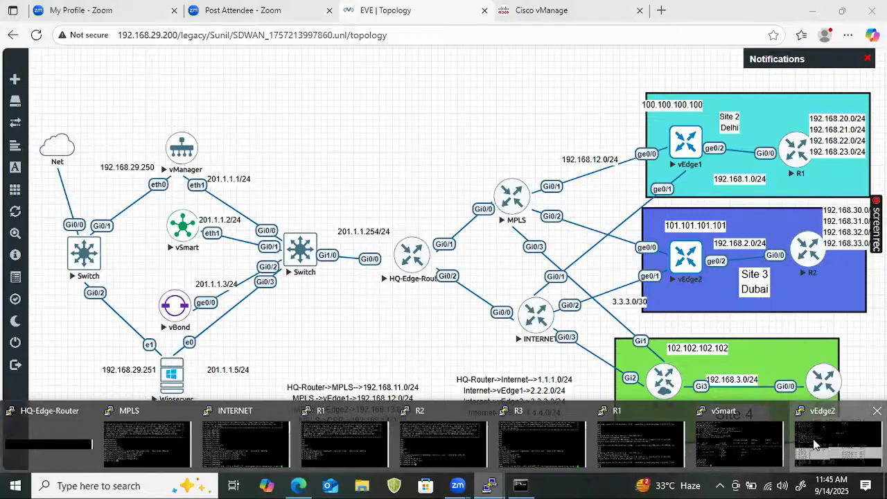
click(831, 442)
mouse_move(721, 374)
mouse_down()
mouse_move(538, 366)
mouse_move(483, 351)
mouse_move(476, 323)
mouse_move(572, 381)
mouse_move(731, 384)
mouse_up()
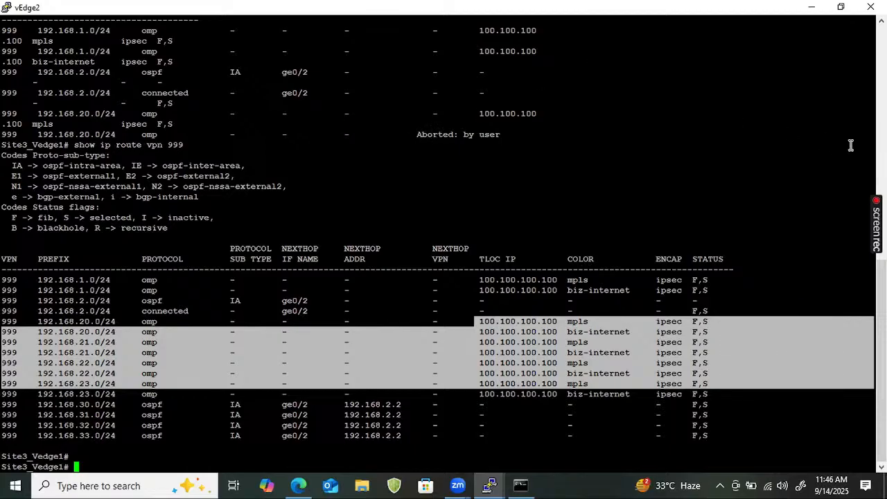
- Annotate the vEdge2 console with an underlined "TLOC" and an arrow leading to an underlined "TLOC Route"
mouse_move(473, 166)
mouse_down()
mouse_move(515, 161)
mouse_move(461, 203)
mouse_up()
mouse_move(476, 88)
mouse_down()
mouse_move(547, 122)
mouse_move(576, 122)
mouse_move(565, 144)
mouse_move(600, 126)
mouse_up()
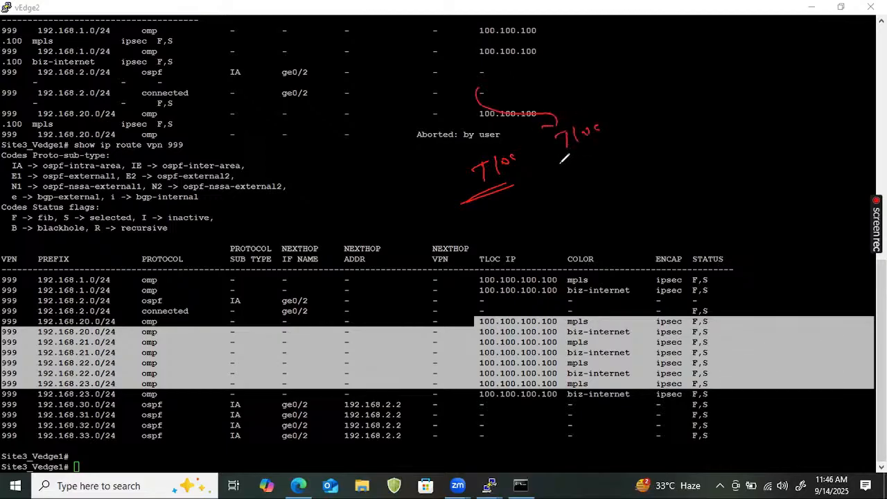
drag(558, 163, 599, 142)
drag(620, 111, 666, 102)
drag(547, 170, 614, 143)
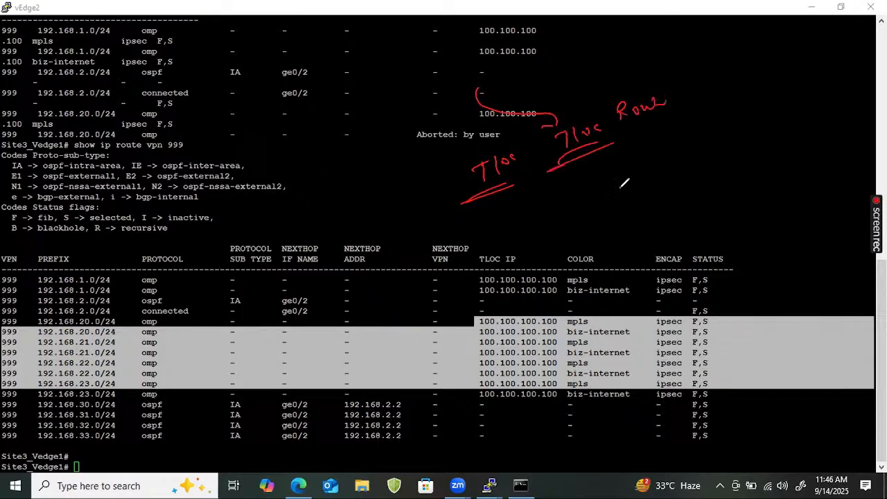
- Write "OMP → Route" below the TLOC Route note, underline it and circle it
mouse_move(591, 173)
mouse_down()
mouse_move(622, 182)
mouse_move(616, 195)
mouse_move(596, 198)
mouse_up()
click(630, 175)
drag(652, 148, 713, 139)
drag(649, 186, 693, 174)
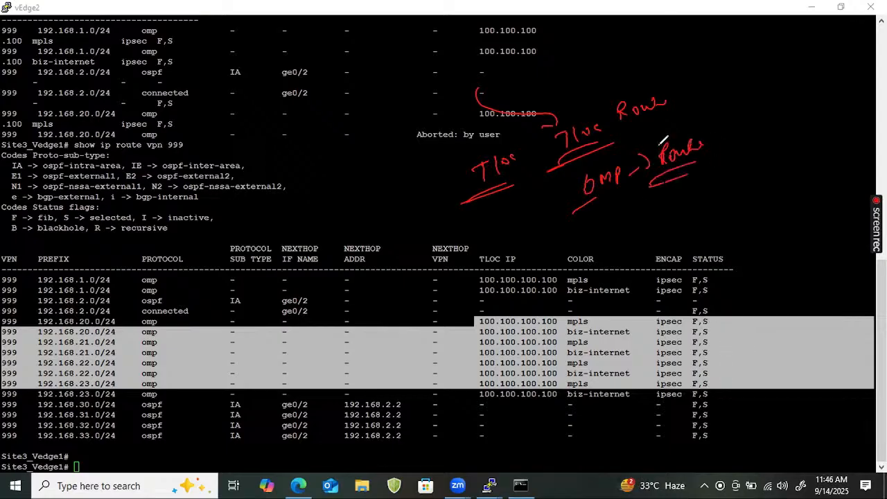
drag(662, 142, 587, 177)
- Frame the TLOC note, draw three branch lines from it and label the first branch "System"
mouse_move(457, 184)
mouse_down()
mouse_move(431, 167)
mouse_move(520, 161)
mouse_up()
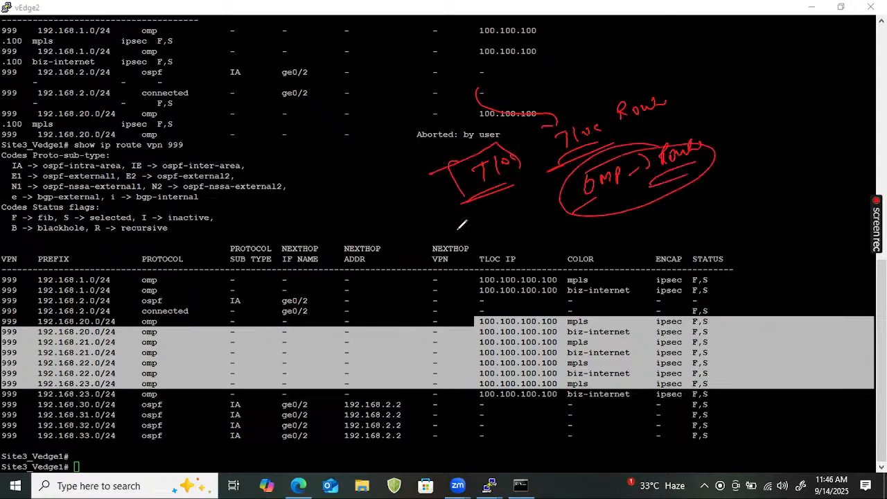
mouse_move(379, 162)
mouse_down()
mouse_move(450, 165)
mouse_move(399, 231)
mouse_up()
drag(462, 204, 457, 236)
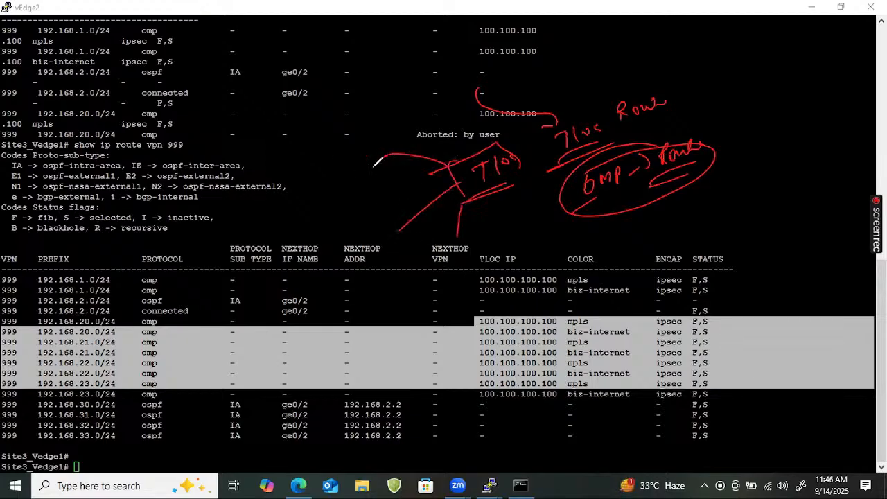
drag(363, 183, 368, 182)
drag(474, 192, 495, 192)
mouse_move(334, 167)
mouse_down()
mouse_move(336, 179)
mouse_move(365, 171)
mouse_up()
drag(334, 203, 359, 185)
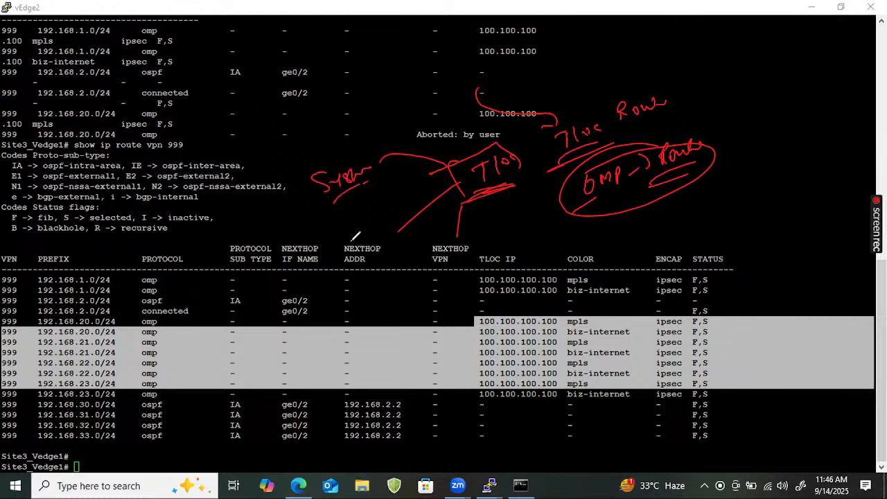
- Label the second TLOC branch "ipsec/GRE" and underline "ipsec"
drag(349, 242, 354, 250)
mouse_move(356, 240)
mouse_down()
mouse_move(357, 258)
mouse_move(360, 249)
mouse_up()
mouse_move(369, 237)
mouse_down()
mouse_move(366, 247)
mouse_move(380, 236)
mouse_up()
drag(388, 235, 384, 241)
drag(372, 262, 352, 273)
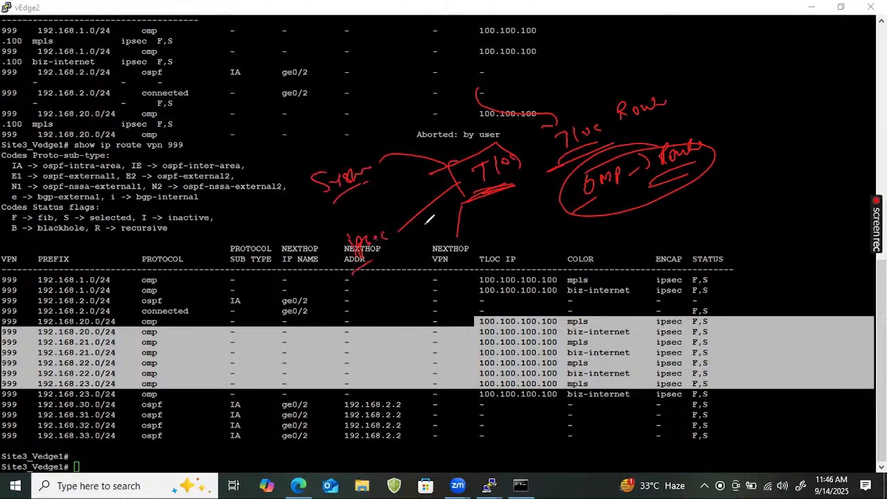
mouse_move(389, 207)
mouse_down()
mouse_move(392, 256)
mouse_move(401, 237)
mouse_move(413, 236)
mouse_up()
drag(414, 224, 422, 233)
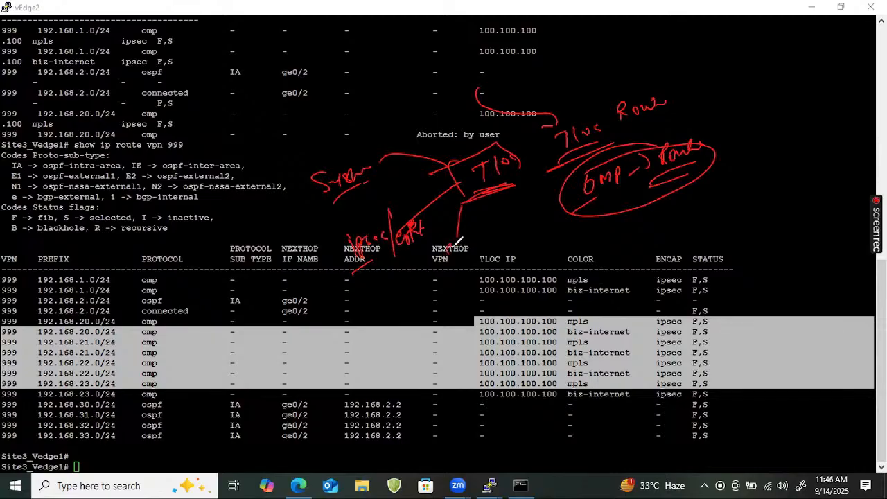
- Label the third TLOC branch "Color", then underline and circle the label
drag(455, 250, 471, 248)
drag(479, 240, 494, 242)
mouse_move(448, 272)
mouse_down()
mouse_move(478, 272)
mouse_move(517, 230)
mouse_up()
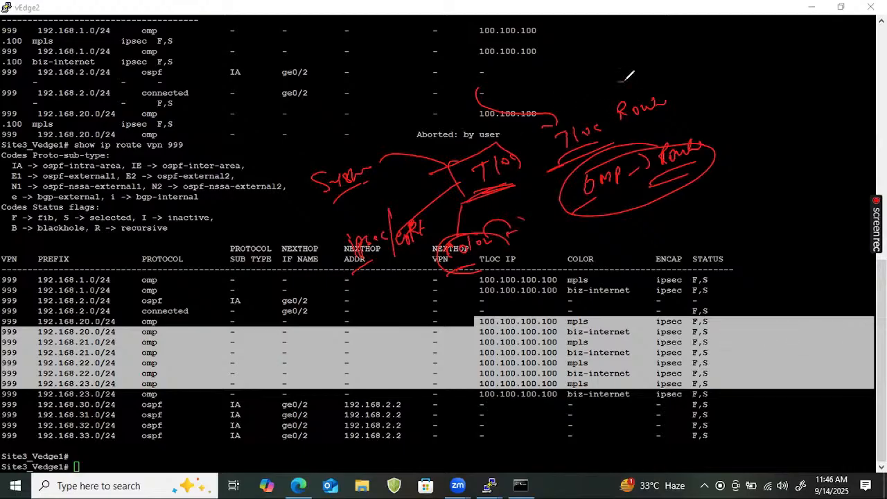
- Circle the TLOC Route note, write an underlined "OMP" above it and draw two linked, circled "TLOC" labels beside it
drag(624, 78, 665, 104)
drag(627, 77, 681, 70)
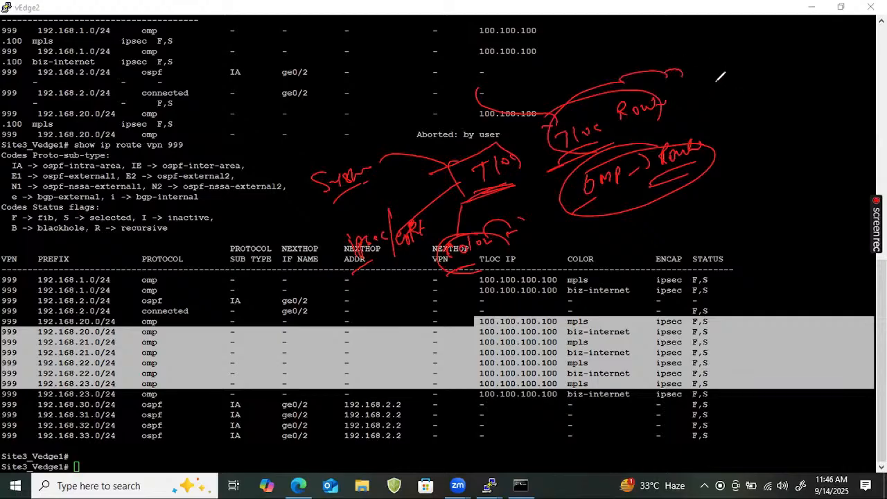
drag(650, 35, 697, 47)
mouse_move(628, 68)
mouse_down()
mouse_move(678, 61)
mouse_move(726, 78)
mouse_move(748, 64)
mouse_move(727, 82)
mouse_move(767, 58)
mouse_move(731, 80)
mouse_move(753, 128)
mouse_move(787, 124)
mouse_move(762, 140)
mouse_move(769, 116)
mouse_move(820, 122)
mouse_up()
drag(811, 118, 828, 115)
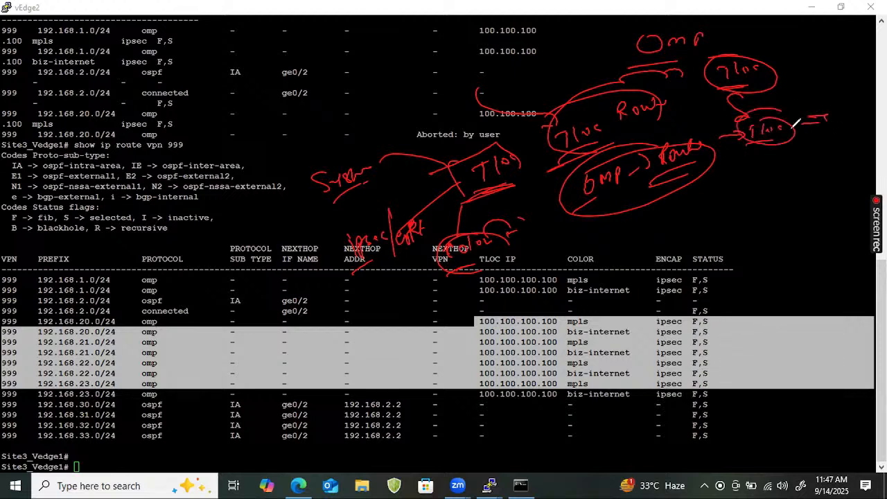
- Clear the annotations and draw two linked boxes labelled "Site1" and "Site2" with a circled "ipsec" beside the link
click(847, 328)
drag(642, 80, 654, 199)
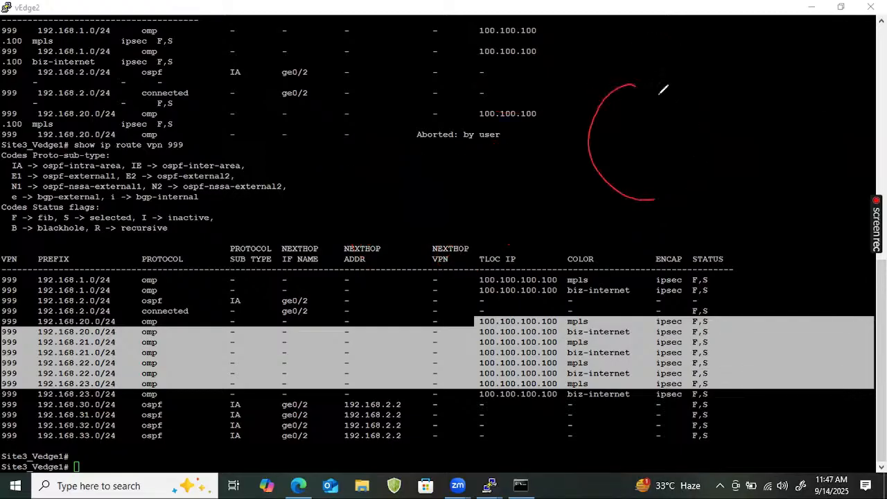
mouse_move(640, 58)
mouse_down()
mouse_move(647, 99)
mouse_move(749, 96)
mouse_up()
drag(648, 104, 748, 95)
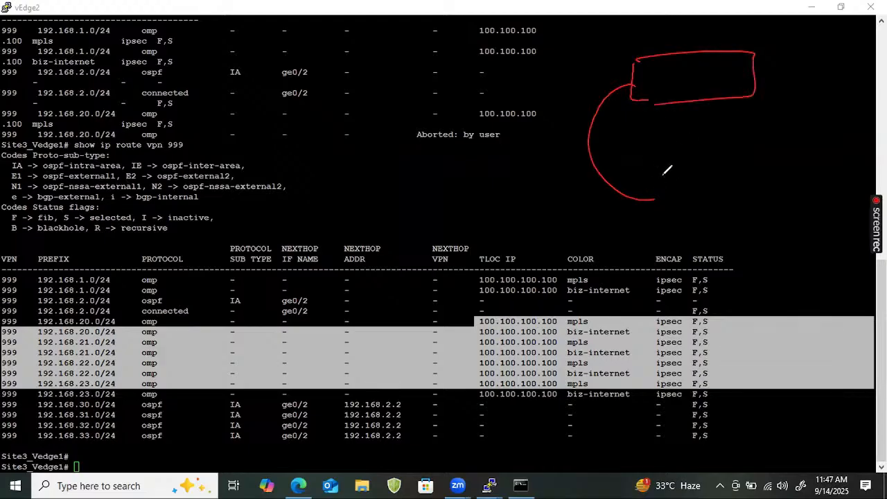
drag(667, 170, 664, 218)
mouse_move(662, 172)
mouse_down()
mouse_move(733, 164)
mouse_move(666, 219)
mouse_up()
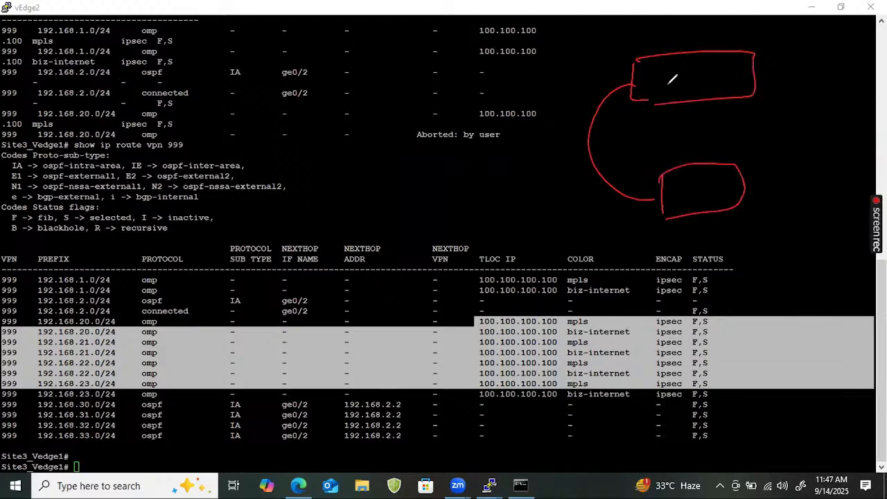
mouse_move(668, 69)
mouse_down()
mouse_move(668, 83)
mouse_move(698, 65)
mouse_move(686, 76)
mouse_move(701, 73)
mouse_move(705, 86)
mouse_move(739, 78)
mouse_move(739, 88)
mouse_up()
drag(693, 183, 738, 194)
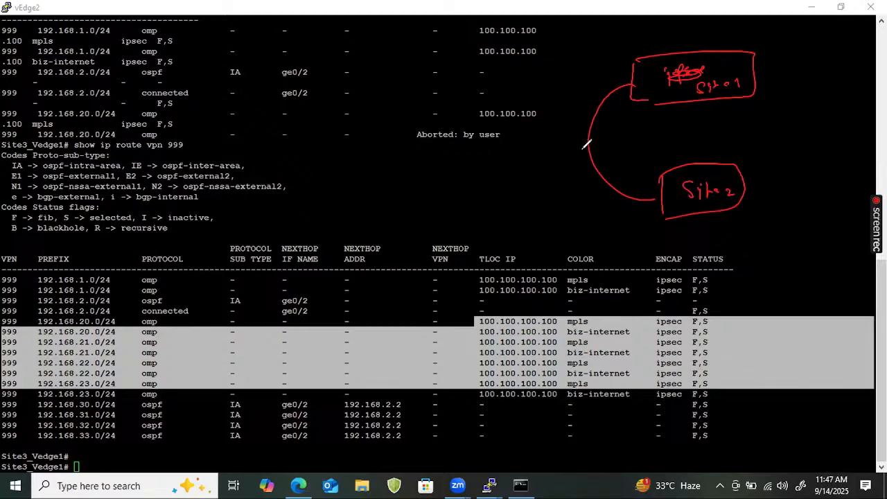
mouse_move(608, 130)
mouse_down()
mouse_move(615, 141)
mouse_move(644, 128)
mouse_move(609, 156)
mouse_move(642, 130)
mouse_move(666, 129)
mouse_up()
- Write an underlined "ipsec" heading over the route codes and branch it into underlined "PHASE 1" and "PHASE 2" labels
drag(303, 142, 350, 136)
drag(283, 178, 339, 161)
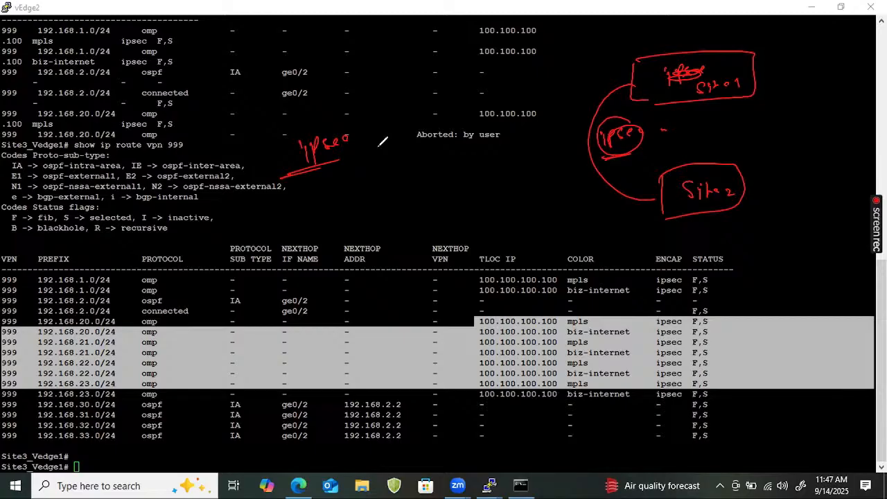
mouse_move(317, 171)
mouse_down()
mouse_move(290, 196)
mouse_move(349, 168)
mouse_up()
drag(251, 211, 253, 226)
mouse_move(250, 207)
mouse_down()
mouse_move(253, 216)
mouse_move(273, 198)
mouse_move(307, 193)
mouse_move(305, 200)
mouse_up()
drag(226, 247, 298, 223)
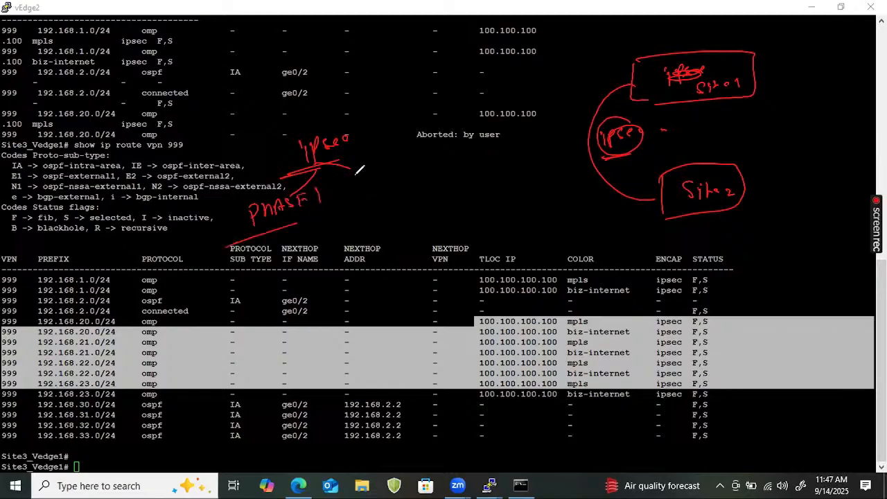
mouse_move(352, 166)
mouse_down()
mouse_move(353, 184)
mouse_move(410, 148)
mouse_move(424, 148)
mouse_move(428, 163)
mouse_up()
drag(346, 199, 394, 181)
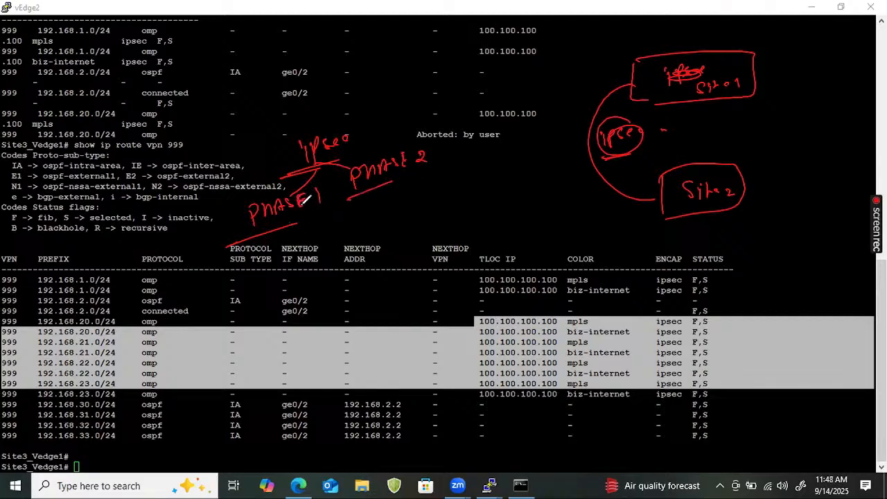
- Draw frames around the PHASE 1 and PHASE 2 labels
drag(318, 189, 318, 201)
mouse_move(247, 240)
mouse_down()
mouse_move(323, 179)
mouse_move(271, 220)
mouse_up()
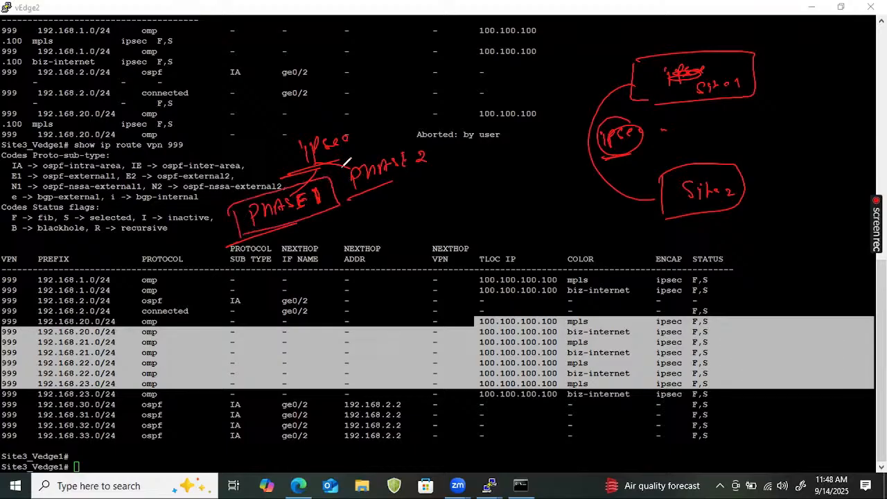
mouse_move(340, 168)
mouse_down()
mouse_move(433, 175)
mouse_move(392, 185)
mouse_up()
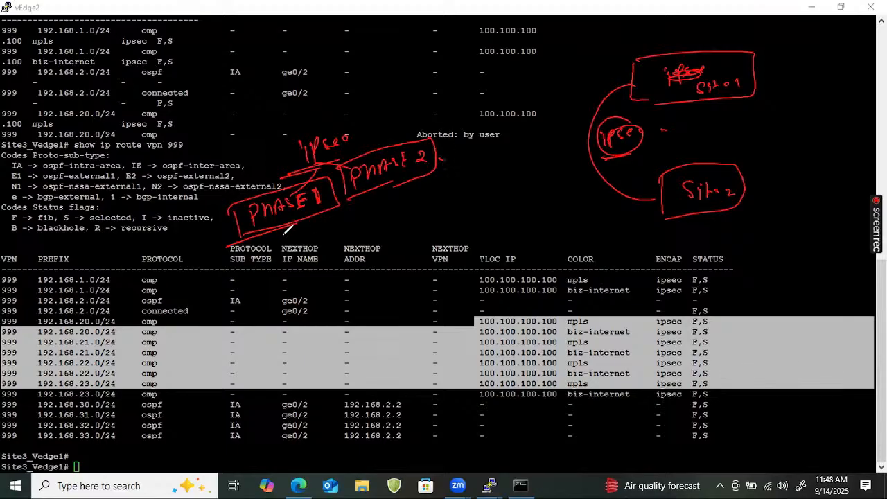
- Write "key" beneath PHASE 1, then circle it, underline it and add a tick mark
mouse_move(281, 229)
mouse_down()
mouse_move(285, 248)
mouse_move(300, 254)
mouse_up()
drag(306, 243, 320, 261)
drag(281, 281, 309, 270)
mouse_move(285, 283)
mouse_down()
mouse_move(312, 273)
mouse_move(310, 224)
mouse_move(286, 278)
mouse_up()
drag(335, 244, 347, 239)
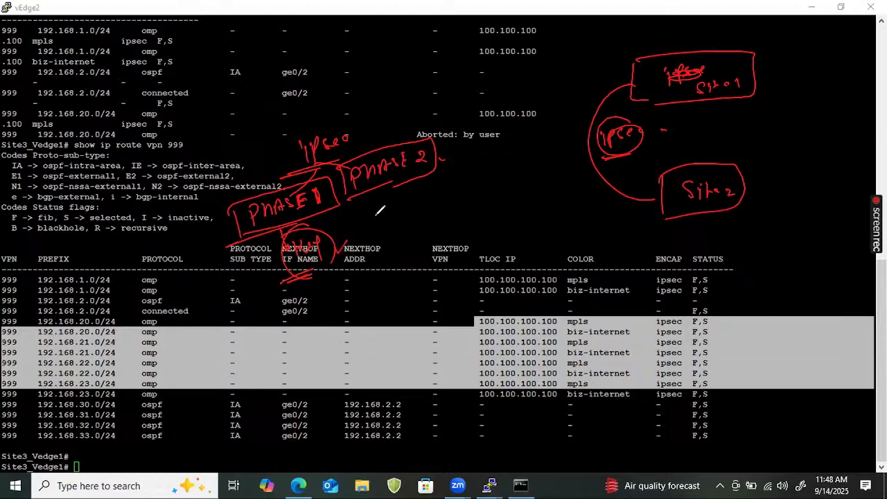
- Write "Data" beneath PHASE 2, then underline and circle it
mouse_move(403, 183)
mouse_down()
mouse_move(405, 201)
mouse_move(414, 199)
mouse_up()
mouse_move(402, 202)
mouse_down()
mouse_move(419, 200)
mouse_move(422, 220)
mouse_move(460, 205)
mouse_up()
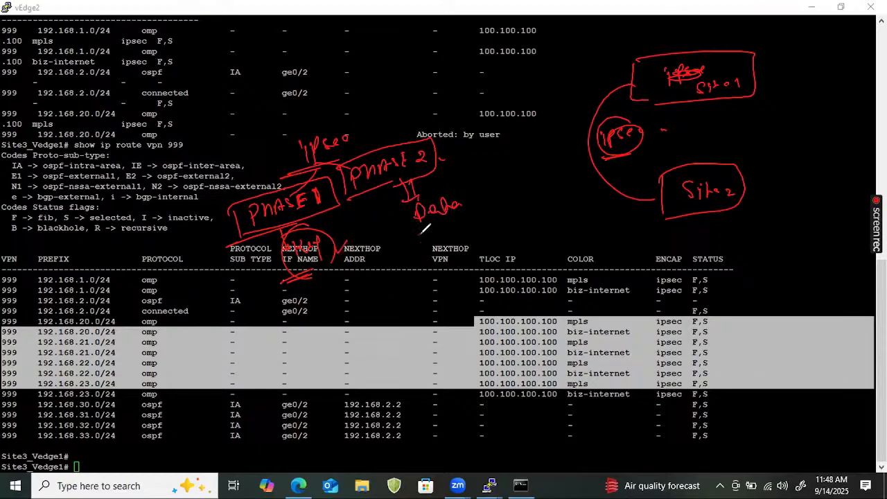
mouse_move(425, 228)
mouse_down()
mouse_move(419, 185)
mouse_move(444, 234)
mouse_up()
drag(487, 194, 482, 202)
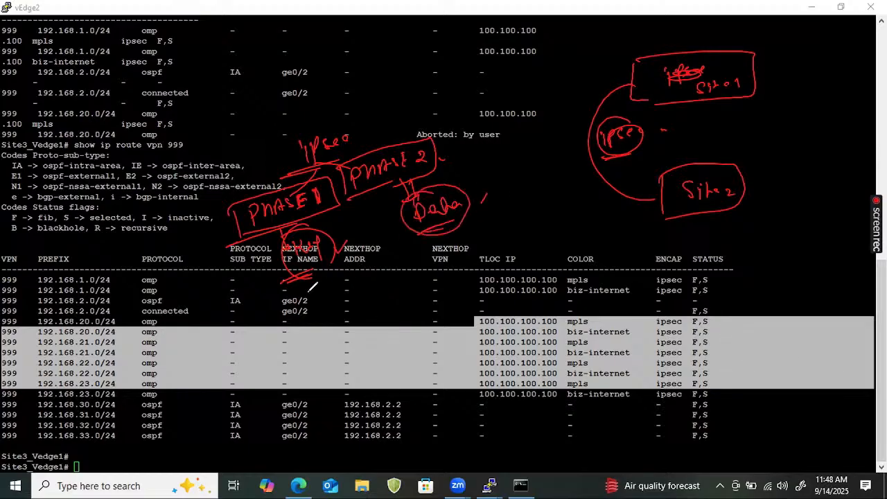
- Add an underlined "ISAKMP" under the PHASE 1 note and a circled, ticked "ESP" under the PHASE 2 note
drag(302, 297, 305, 312)
mouse_move(293, 299)
mouse_down()
mouse_move(307, 294)
mouse_move(315, 303)
mouse_move(366, 277)
mouse_up()
mouse_move(343, 311)
mouse_down()
mouse_move(292, 338)
mouse_move(339, 318)
mouse_up()
mouse_move(457, 240)
mouse_down()
mouse_move(477, 250)
mouse_move(494, 245)
mouse_up()
mouse_move(501, 234)
mouse_down()
mouse_move(512, 243)
mouse_move(506, 263)
mouse_move(473, 232)
mouse_move(552, 225)
mouse_up()
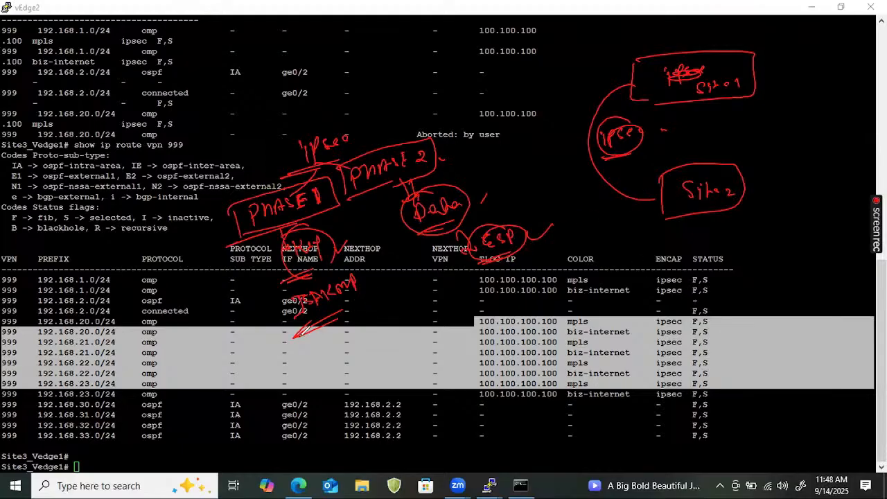
- Sketch a second, smaller diagram of two linked sites below the Site2 box and label both ends as sites
drag(627, 238, 632, 283)
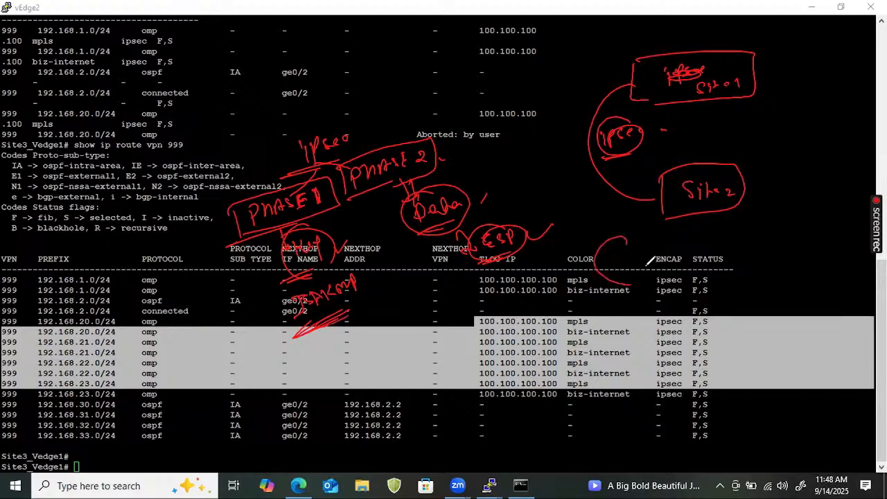
drag(625, 232, 626, 244)
mouse_move(625, 231)
mouse_down()
mouse_move(661, 222)
mouse_move(634, 251)
mouse_move(638, 288)
mouse_up()
mouse_move(637, 280)
mouse_down()
mouse_move(665, 281)
mouse_move(652, 295)
mouse_up()
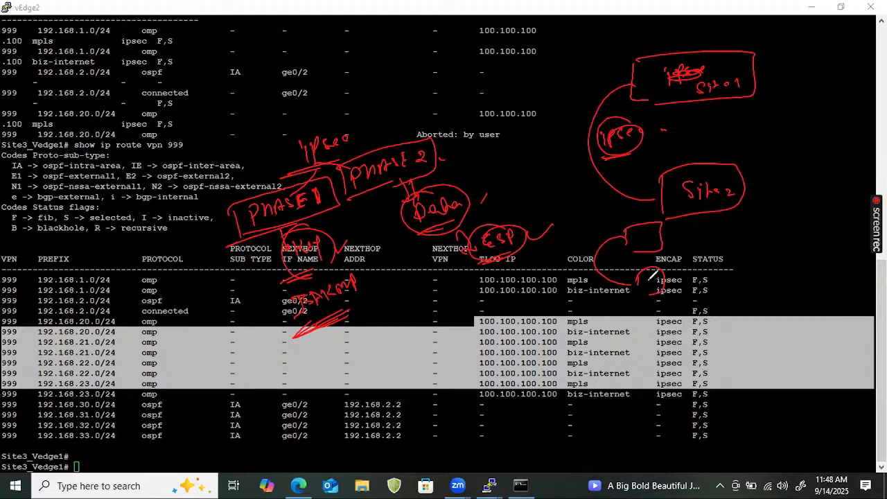
drag(624, 244, 636, 275)
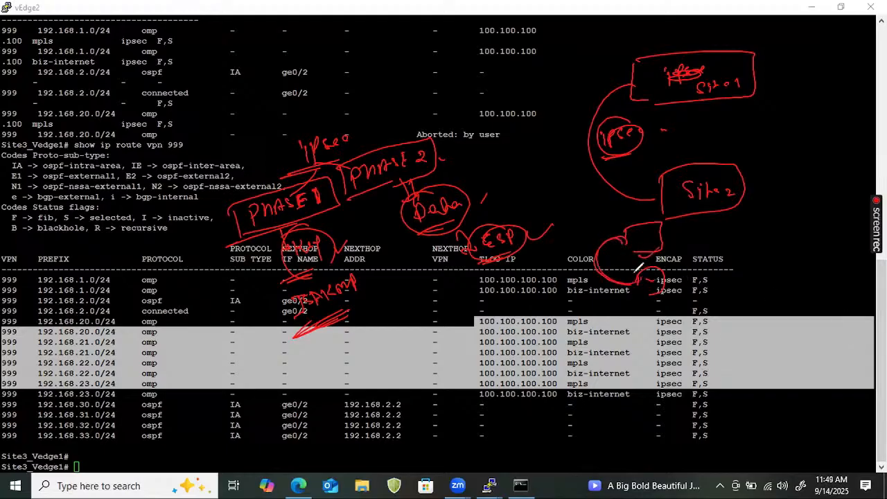
mouse_move(637, 234)
mouse_down()
mouse_move(630, 244)
mouse_move(663, 237)
mouse_up()
drag(652, 280, 674, 278)
drag(636, 307, 671, 298)
- Write an underlined "Control → remove" note above the ipsec heading and retrace the link in the smaller site diagram
drag(124, 125, 207, 106)
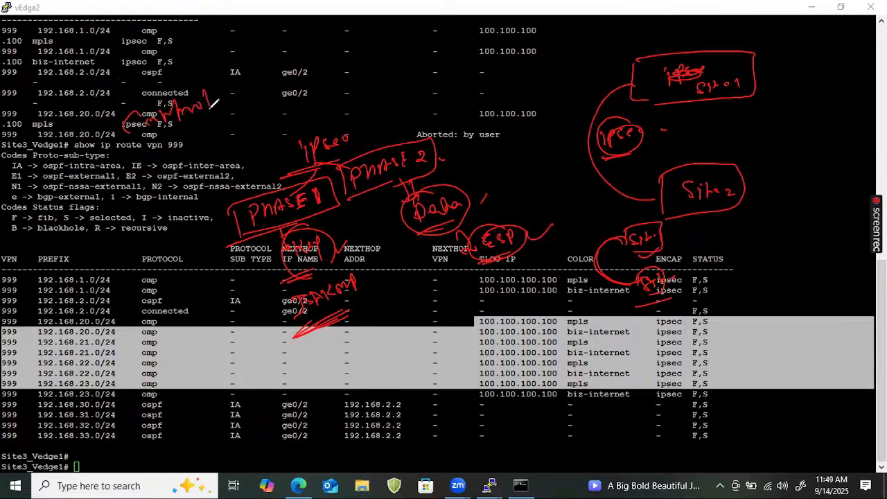
mouse_move(125, 159)
mouse_down()
mouse_move(221, 115)
mouse_move(256, 82)
mouse_move(291, 69)
mouse_up()
drag(235, 116, 267, 101)
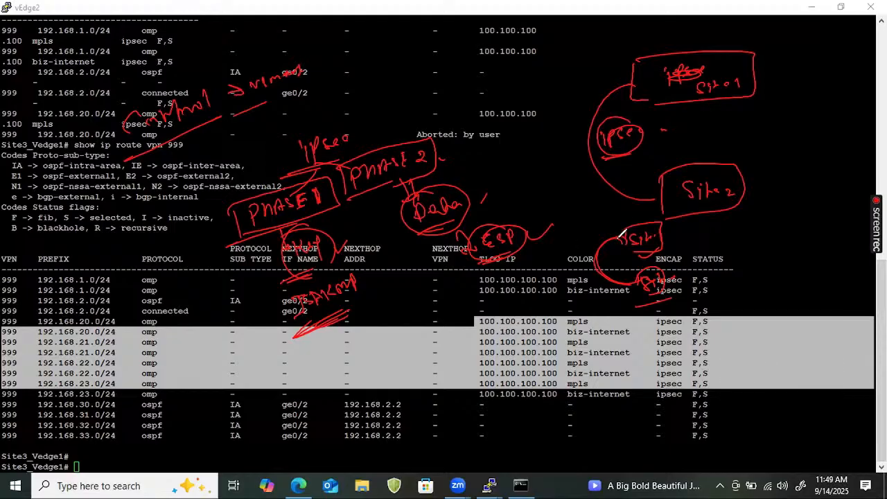
mouse_move(620, 240)
mouse_down()
mouse_move(636, 281)
mouse_move(604, 266)
mouse_up()
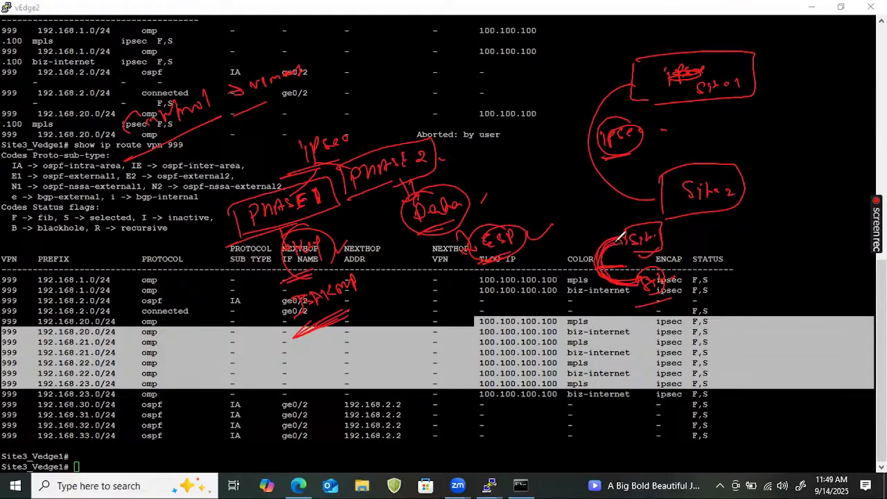
- Write "→ ipsec PHASE 1" over the OMP routes, circle it and draw an arrow leading out of it
drag(420, 331, 472, 306)
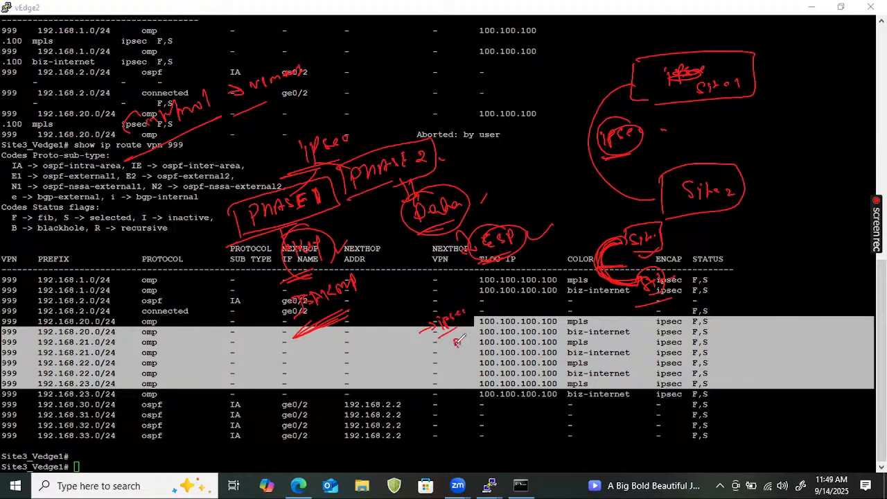
mouse_move(459, 339)
mouse_down()
mouse_move(521, 306)
mouse_move(465, 307)
mouse_up()
drag(541, 322, 569, 320)
drag(481, 310, 628, 331)
drag(610, 318, 625, 333)
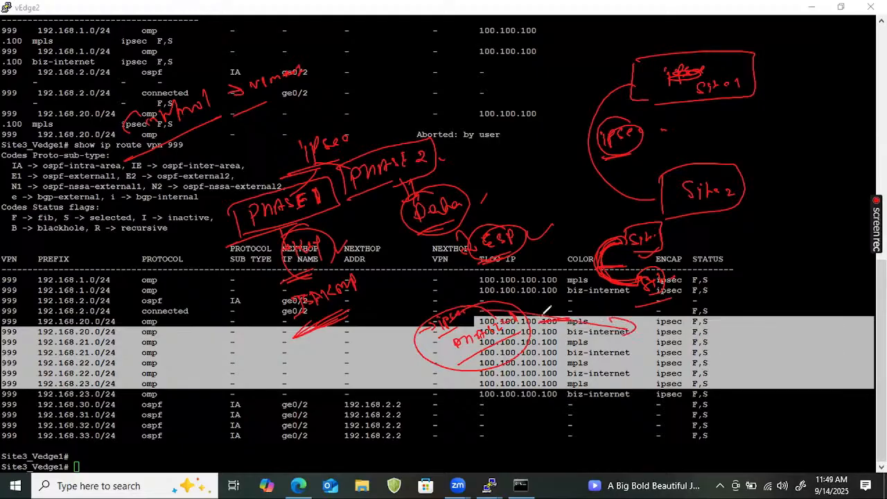
- Write "vsmart" above the circled ipsec PHASE 1 note and add a second circled, underlined phase note at the arrow's end
drag(491, 290, 551, 260)
mouse_move(637, 316)
mouse_down()
mouse_move(651, 336)
mouse_move(660, 320)
mouse_move(708, 307)
mouse_up()
drag(621, 346, 672, 338)
drag(682, 298, 736, 330)
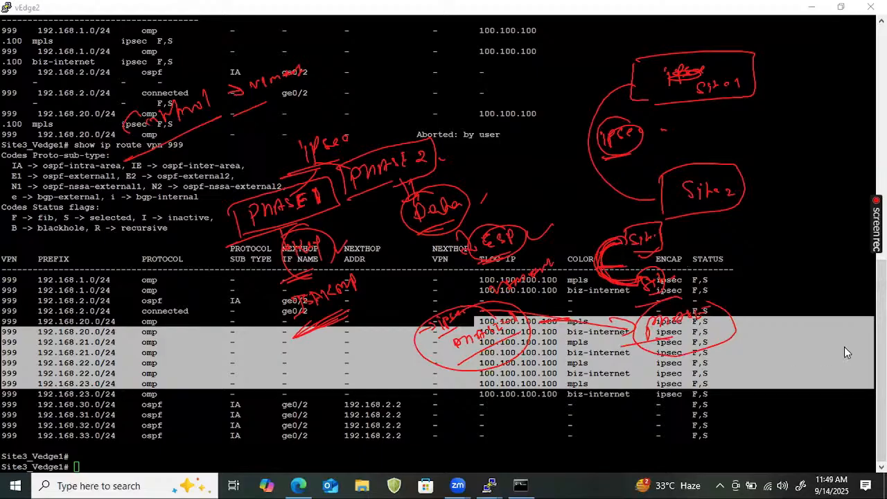
- Clear the annotations and table highlight, and sketch a circled vsmart connected to boxed vedge1 and vedge2, with a blue link between the two vedges
key(Escape)
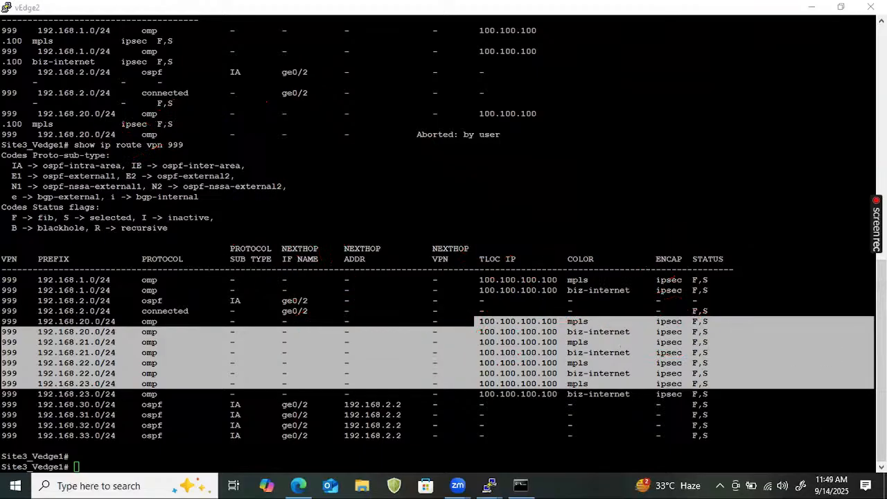
click(273, 212)
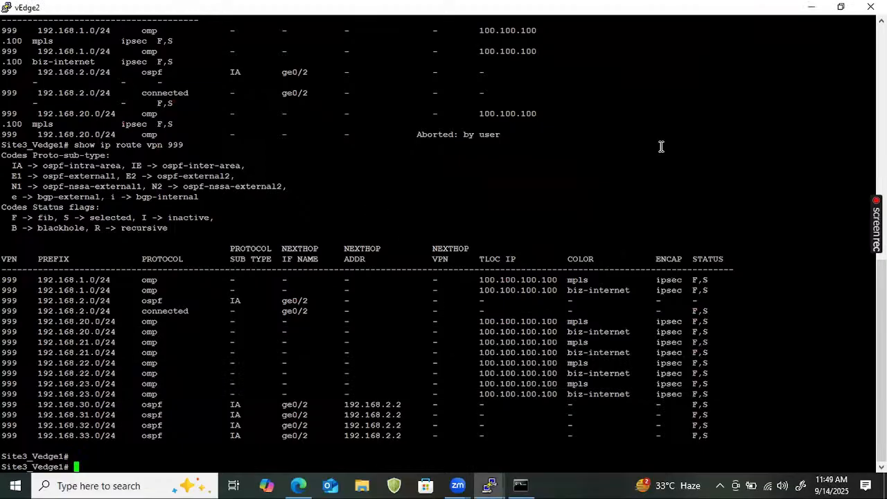
key(ctrl+2)
mouse_move(393, 180)
mouse_down()
mouse_move(455, 173)
mouse_move(456, 162)
mouse_move(732, 126)
mouse_move(731, 135)
mouse_move(794, 107)
mouse_move(732, 135)
mouse_move(751, 116)
mouse_move(791, 122)
mouse_up()
mouse_move(740, 191)
mouse_down()
mouse_move(737, 214)
mouse_move(808, 216)
mouse_move(731, 224)
mouse_up()
drag(747, 202, 808, 209)
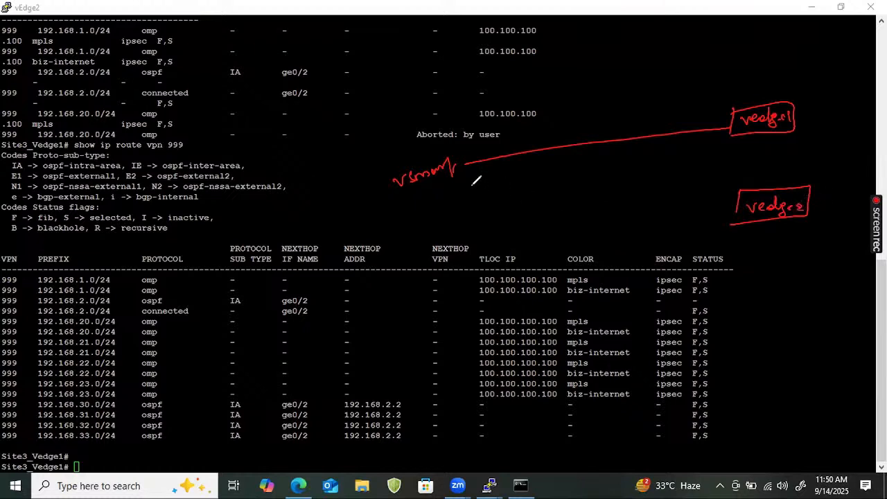
drag(460, 173, 720, 215)
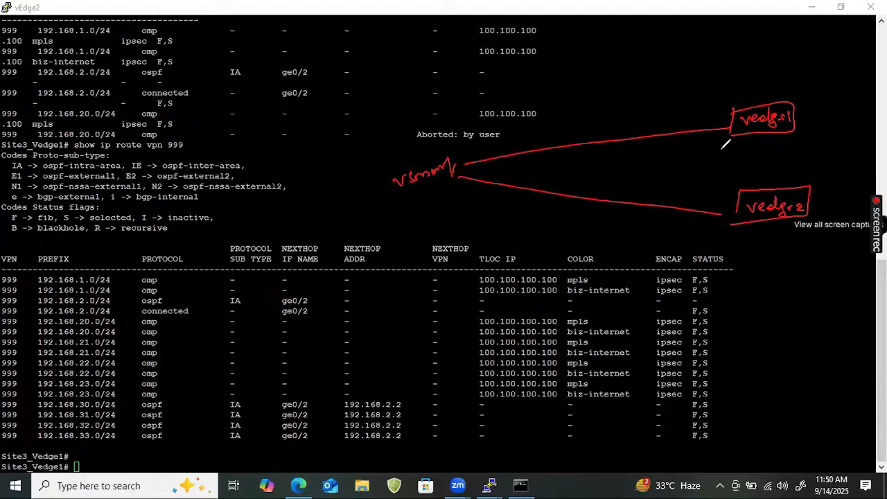
drag(731, 126, 741, 189)
mouse_move(427, 148)
mouse_down()
mouse_move(389, 159)
mouse_move(475, 165)
mouse_up()
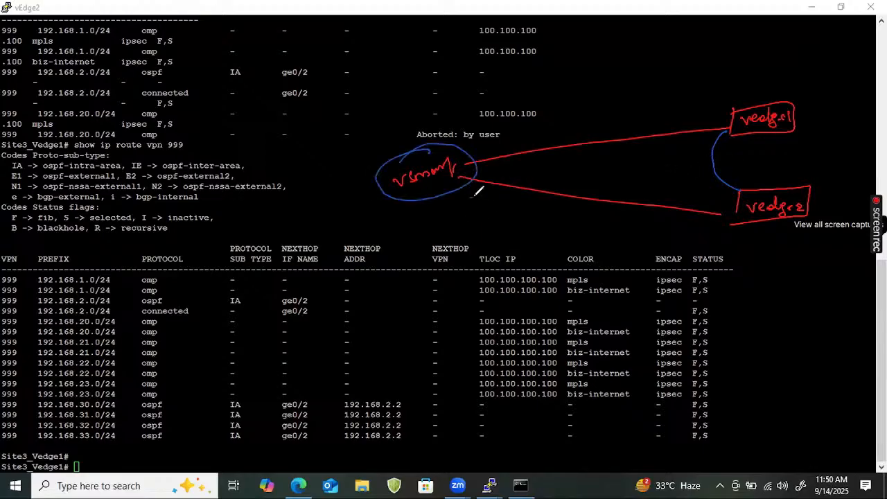
- Draw blue arrows from vsmart toward vedge2 and vedge1, labelling each "PHASE -1", with the lower label underlined and the upper one circled
drag(471, 196, 721, 236)
drag(710, 232, 712, 241)
mouse_move(561, 246)
mouse_down()
mouse_move(574, 232)
mouse_move(627, 234)
mouse_up()
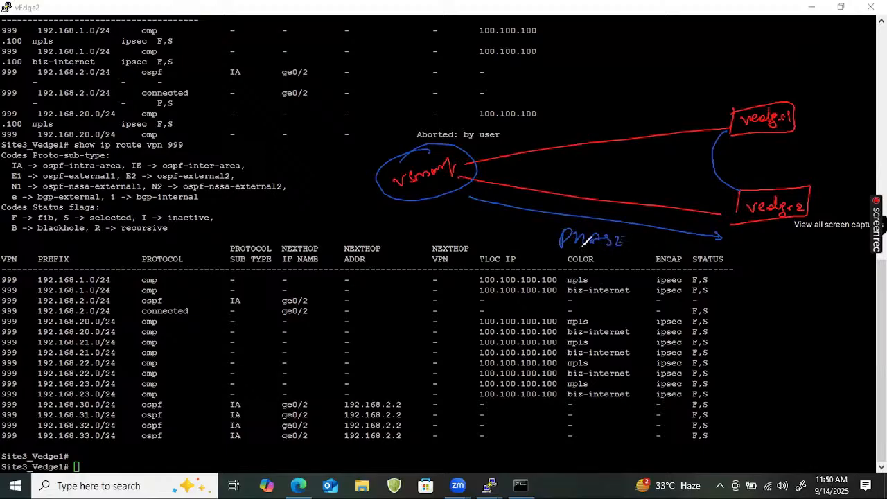
mouse_move(539, 261)
mouse_down()
mouse_move(620, 261)
mouse_move(644, 240)
mouse_up()
drag(650, 236, 649, 255)
drag(454, 143, 690, 106)
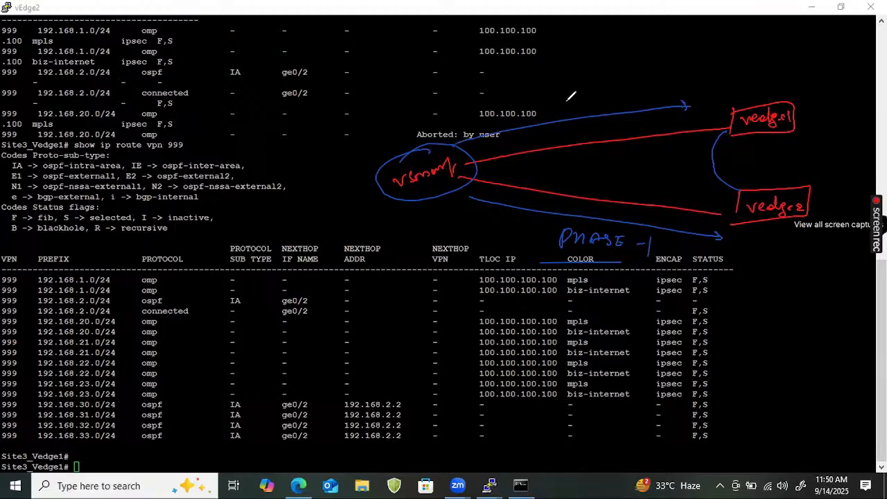
mouse_move(567, 94)
mouse_down()
mouse_move(618, 80)
mouse_move(645, 88)
mouse_move(652, 78)
mouse_up()
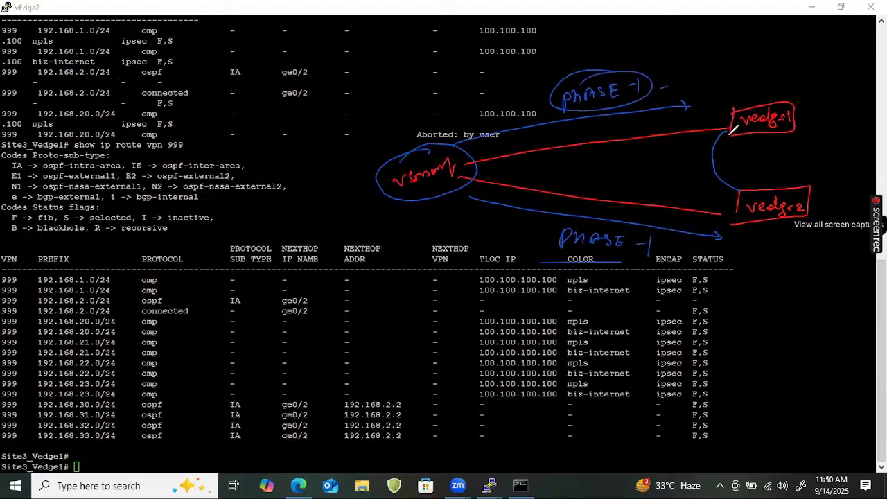
- Retrace the link between vedge1 and vedge2 and write a circled, underlined "TLOC" above the routing table
drag(730, 132, 735, 179)
mouse_move(222, 213)
mouse_down()
mouse_move(208, 208)
mouse_move(256, 198)
mouse_move(222, 234)
mouse_move(221, 220)
mouse_move(283, 208)
mouse_up()
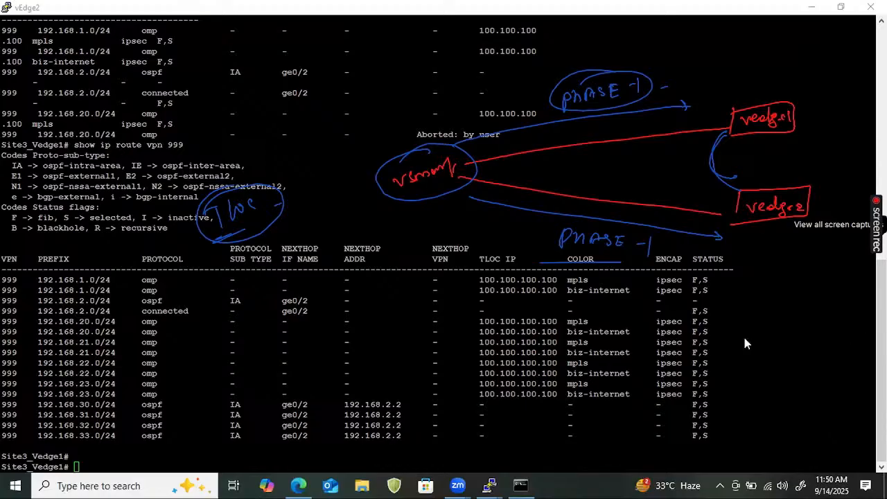
click(119, 423)
key(Up)
key(Up)
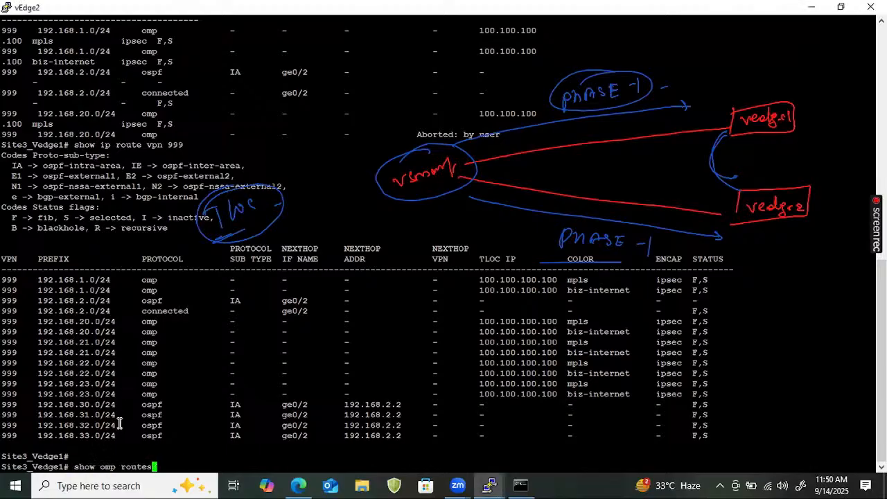
key(Up)
key(Up)
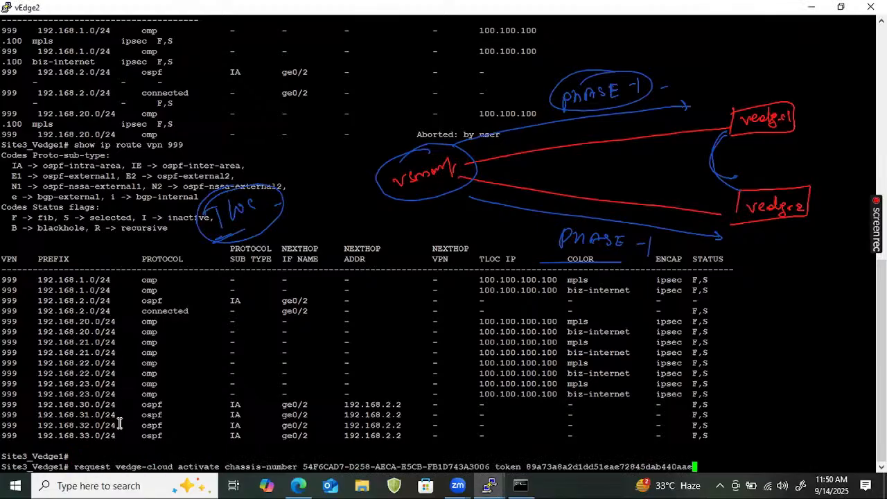
key(Up)
key(Down)
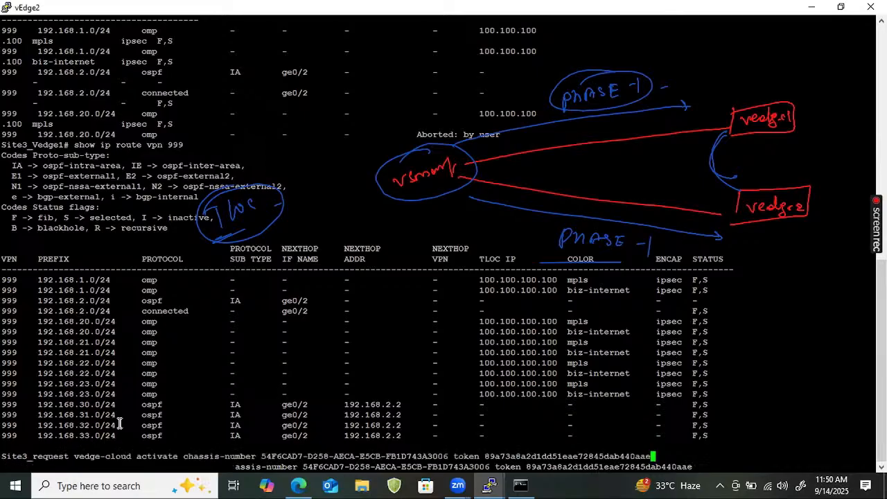
key(BackSpace)
key(BackSpace)
key(BackSpace)
key(BackSpace)
key(BackSpace)
key(BackSpace)
key(BackSpace)
key(BackSpace)
key(BackSpace)
key(BackSpace)
key(BackSpace)
key(BackSpace)
key(BackSpace)
key(BackSpace)
key(BackSpace)
key(BackSpace)
key(BackSpace)
key(BackSpace)
key(BackSpace)
key(BackSpace)
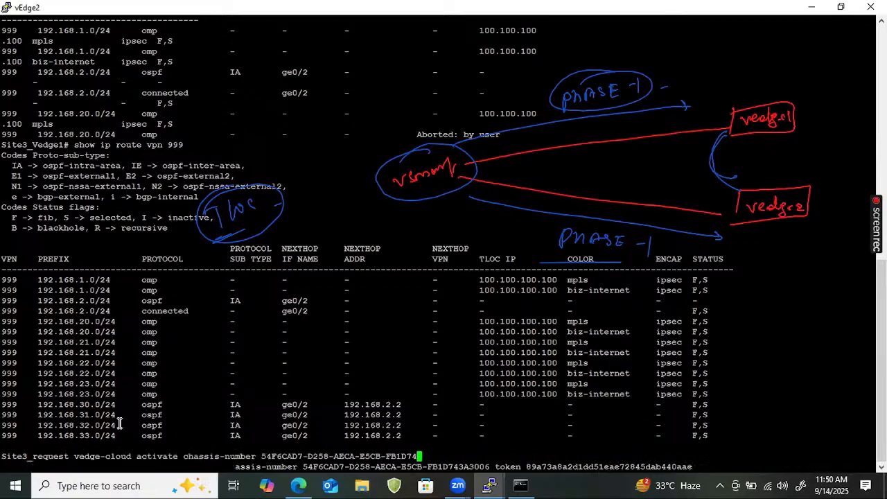
key(BackSpace)
key(BackSpace)
key(BackSpace)
key(BackSpace)
key(BackSpace)
key(BackSpace)
key(BackSpace)
key(BackSpace)
key(BackSpace)
key(BackSpace)
key(BackSpace)
key(BackSpace)
key(BackSpace)
key(BackSpace)
key(Return)
key(Return)
key(Return)
key(Return)
key(Return)
key(Return)
key(Return)
key(Return)
key(Return)
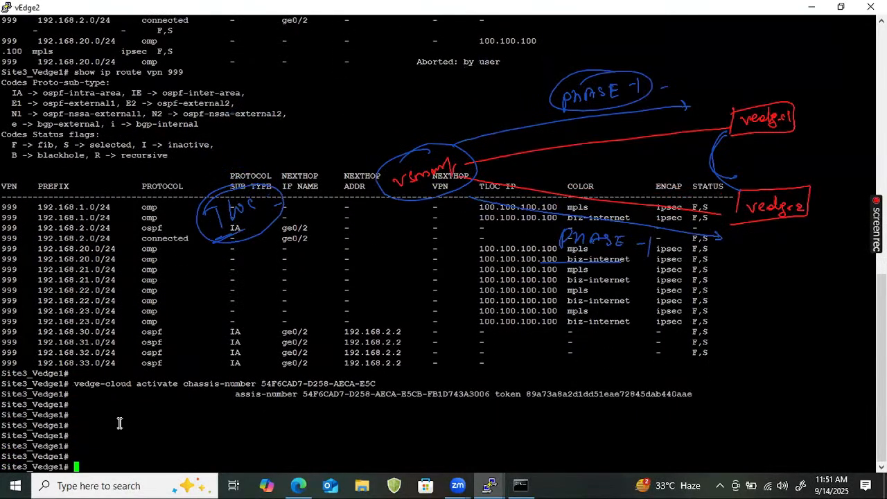
key(Return)
key(Return)
key(Return)
key(Return)
key(Return)
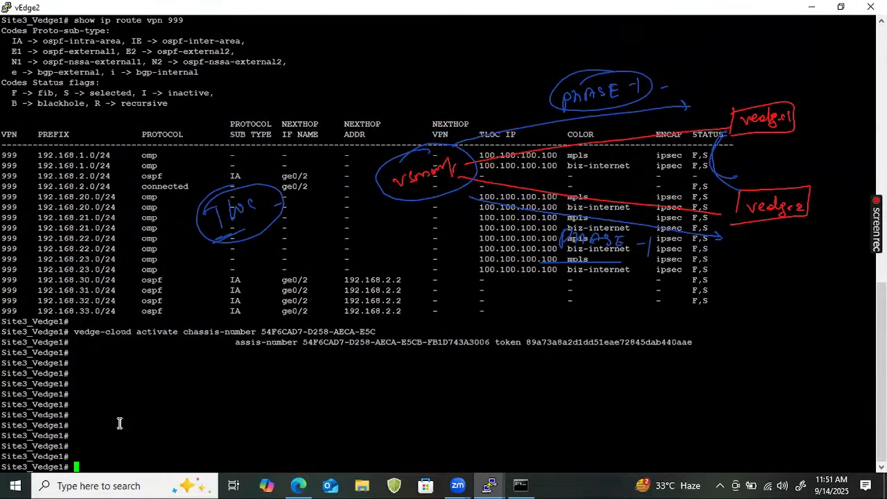
- Run "show omp tlocs" on Site3_Vedge1 and advance through the first TLOC entry's attributes
text(show ompl)
key(BackSpace)
key(BackSpace)
text(tlocs)
key(Return)
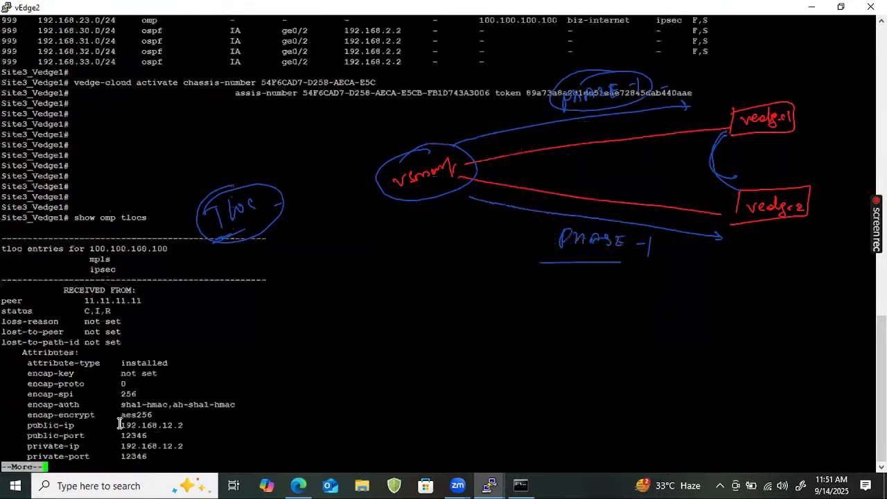
key(Return)
key(Return)
key(Return)
key(Return)
key(Return)
key(Return)
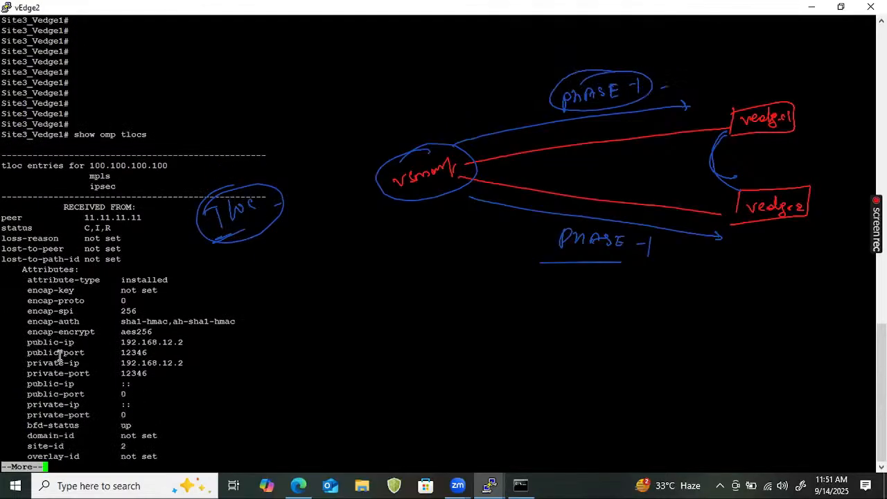
- Highlight the encap-auth and encap-encrypt attributes of the mpls TLOC entry, and quit the paged listing
drag(121, 321, 246, 324)
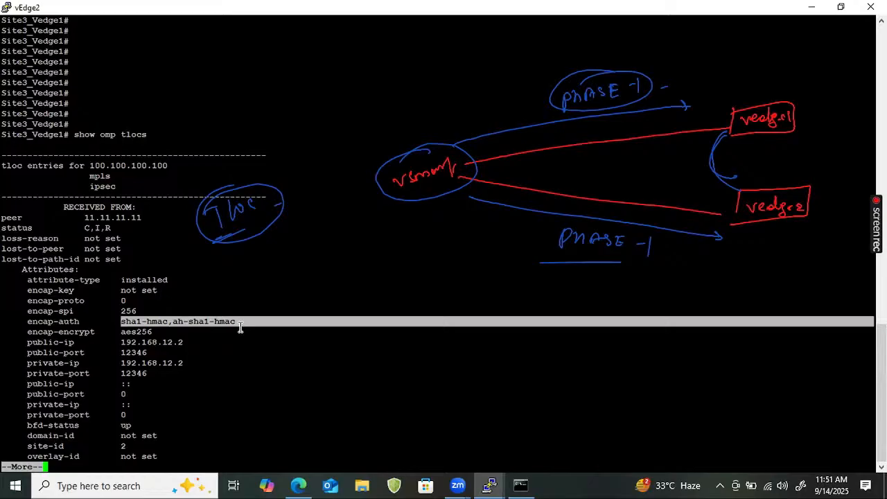
click(185, 335)
drag(186, 335, 99, 333)
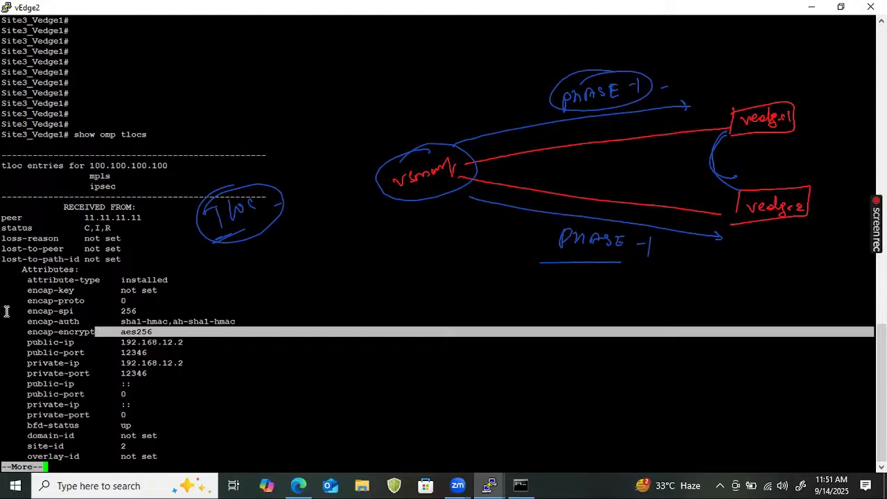
drag(10, 311, 295, 333)
click(355, 450)
key(Return)
key(Return)
key(Return)
key(Return)
key(Return)
key(Return)
key(Return)
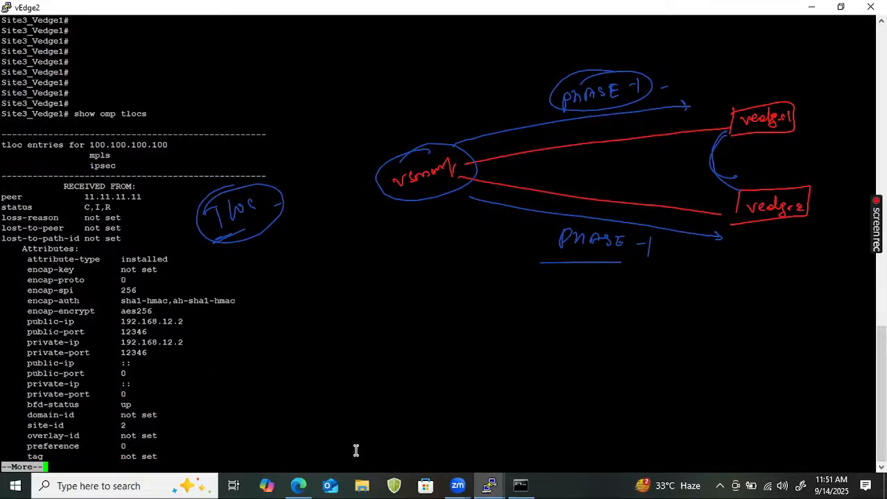
key(q)
key(Return)
key(Return)
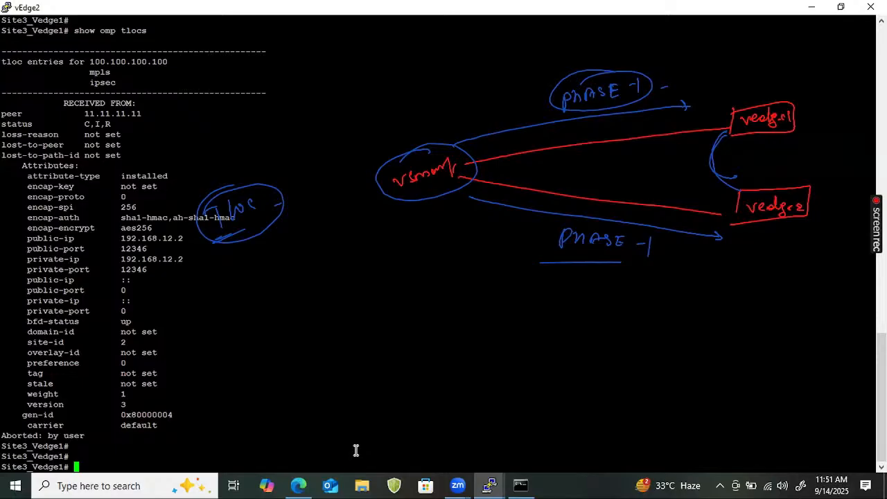
- Begin a "show" command at the prompt and write a circled, underlined and ticked "BFD" beside the TLOC peer status
text(show)
drag(185, 119, 192, 131)
drag(198, 132, 204, 115)
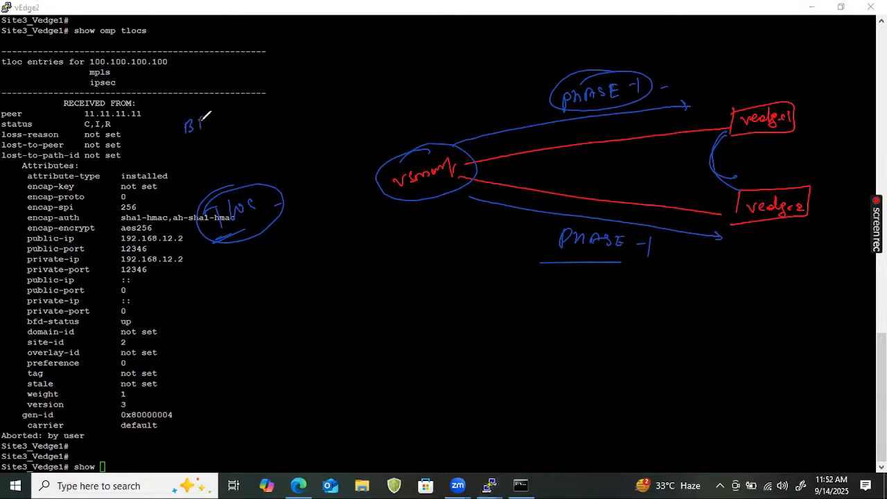
mouse_move(178, 143)
mouse_down()
mouse_move(210, 124)
mouse_move(201, 108)
mouse_move(227, 119)
mouse_move(254, 99)
mouse_move(232, 117)
mouse_move(249, 105)
mouse_up()
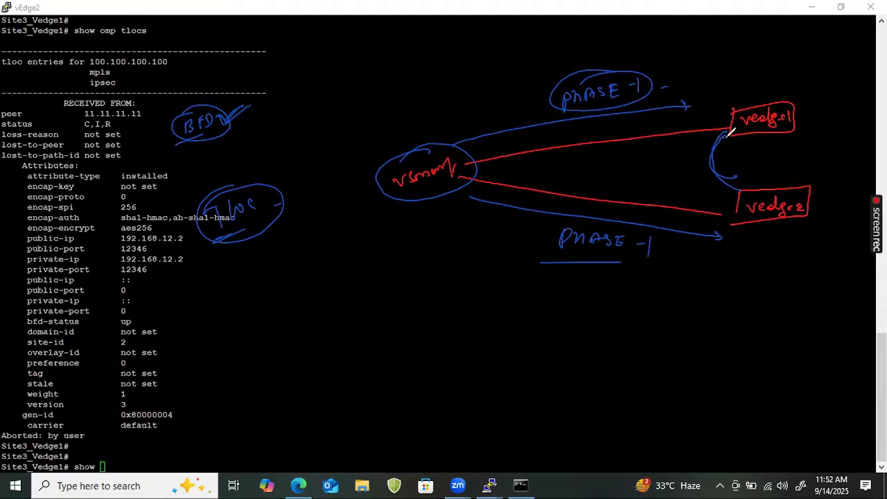
- Retrace the link between vedge1 and vedge2 and write a circled, underlined "BFD" in front of it
drag(728, 133, 736, 182)
drag(655, 161, 654, 174)
drag(666, 160, 665, 172)
drag(666, 165, 674, 164)
mouse_move(674, 158)
mouse_down()
mouse_move(672, 179)
mouse_move(660, 151)
mouse_up()
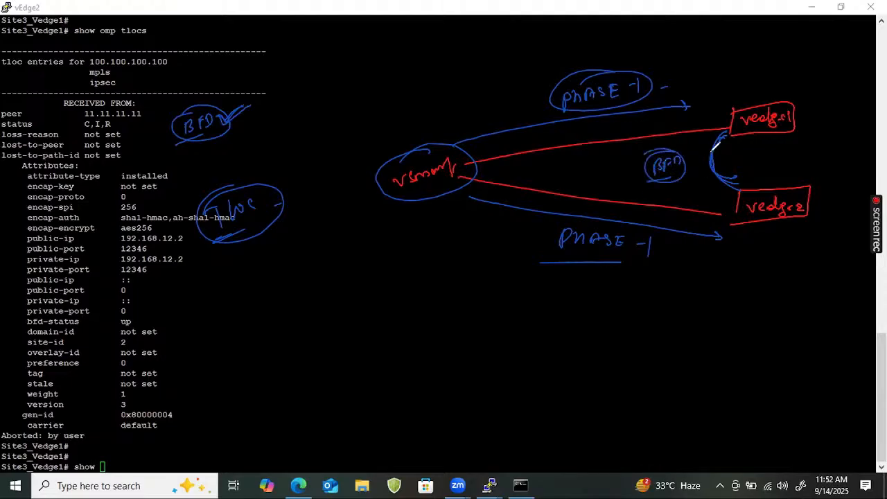
- Thicken the vedge1–vedge2 link and mark it with another circled "BFD" and small branch lines between the two boxes
mouse_move(729, 130)
mouse_down()
mouse_move(710, 155)
mouse_move(739, 182)
mouse_move(731, 126)
mouse_move(734, 152)
mouse_up()
drag(743, 144, 742, 151)
drag(743, 144, 754, 149)
mouse_move(732, 159)
mouse_down()
mouse_move(762, 157)
mouse_move(730, 159)
mouse_move(739, 171)
mouse_move(732, 176)
mouse_up()
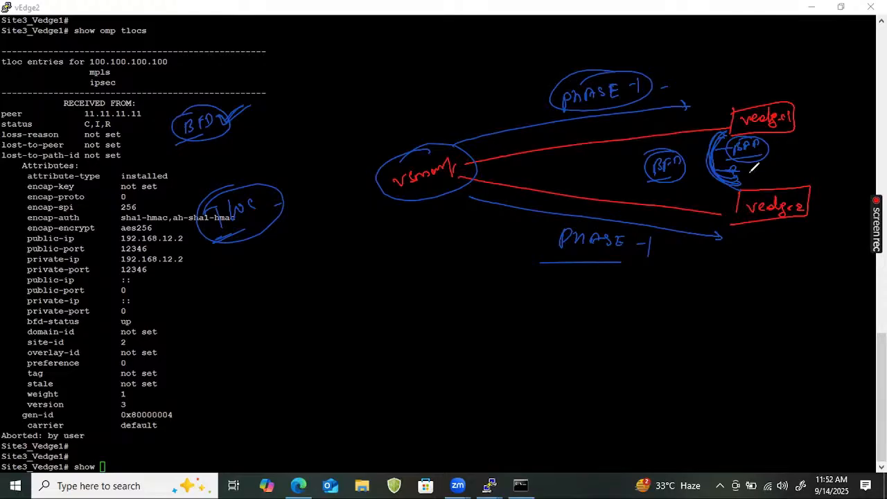
- Clear all annotations and run "show bfd sessions" on Site3_Vedge1
key(Escape)
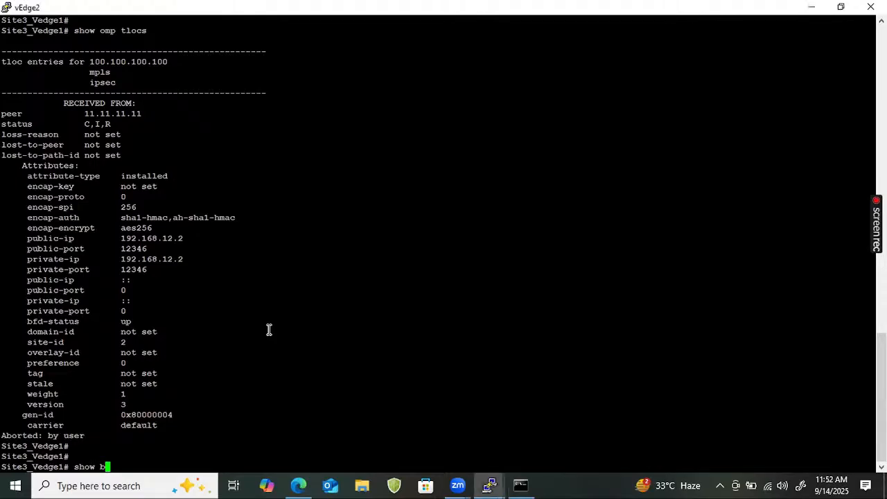
text(bfd sessions)
key(Return)
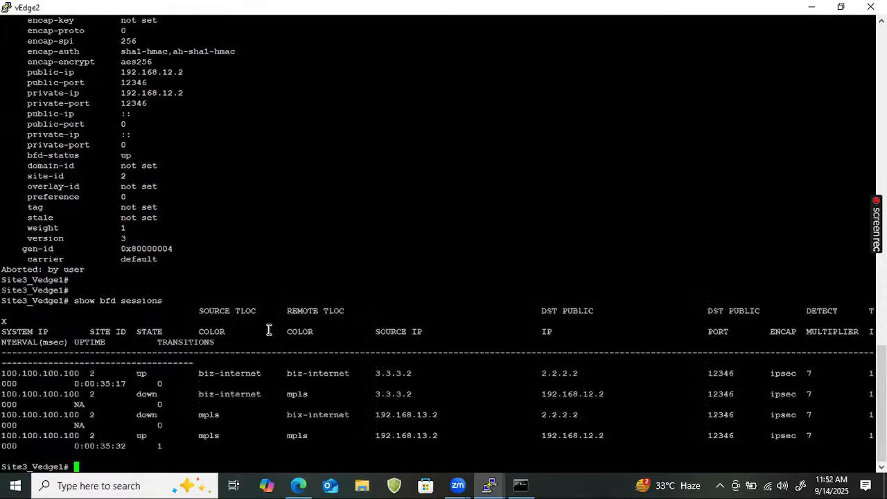
- Add blank prompt lines below the BFD output and highlight the biz-internet to biz-internet and mpls to mpls sessions in turn
key(Return)
key(Return)
key(Return)
key(Return)
key(Return)
key(Return)
key(Return)
key(Return)
key(Return)
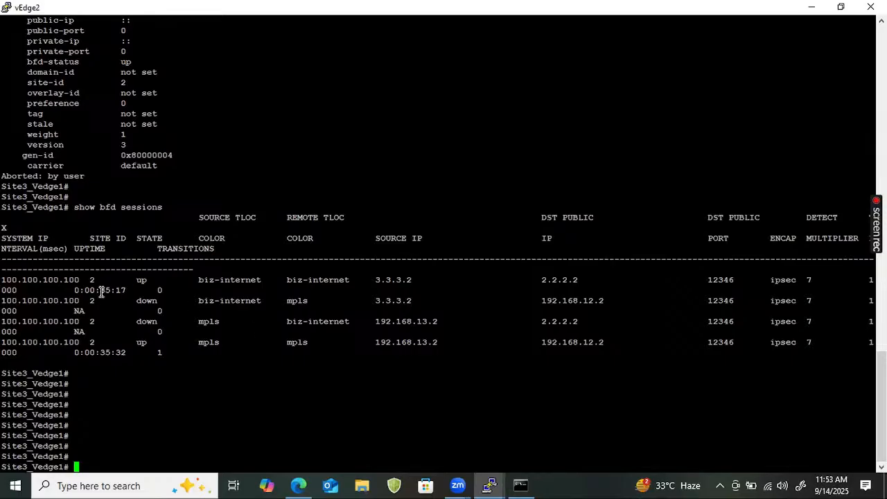
drag(5, 277, 502, 286)
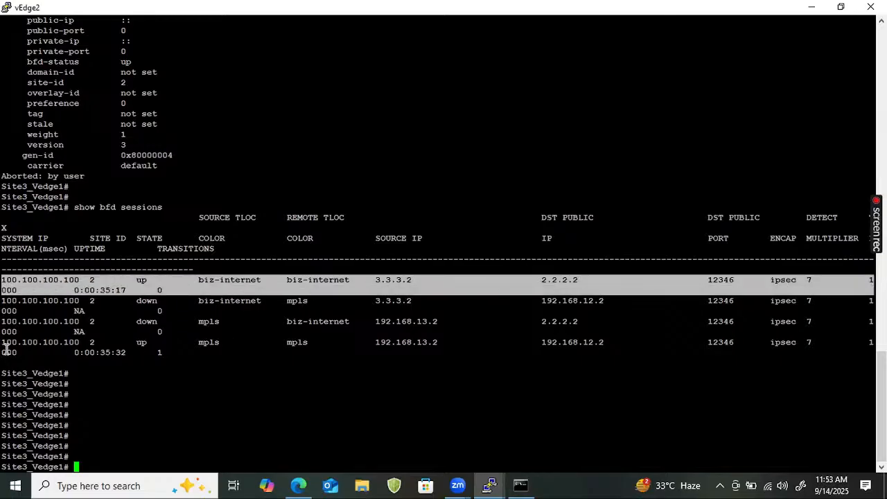
drag(6, 350, 19, 336)
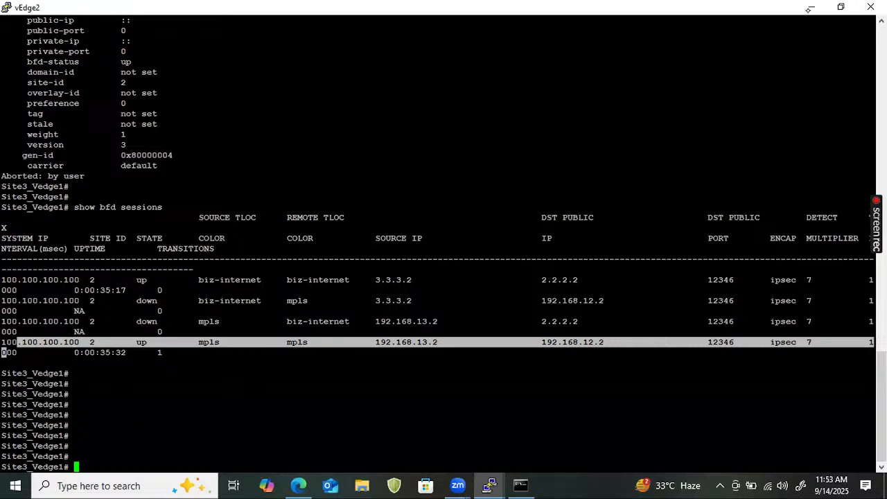
- Switch to the EVE topology in the browser and trace paths from vEdge1 to CSR through MPLS and INTERNET, and to vEdge2 through MPLS
click(811, 7)
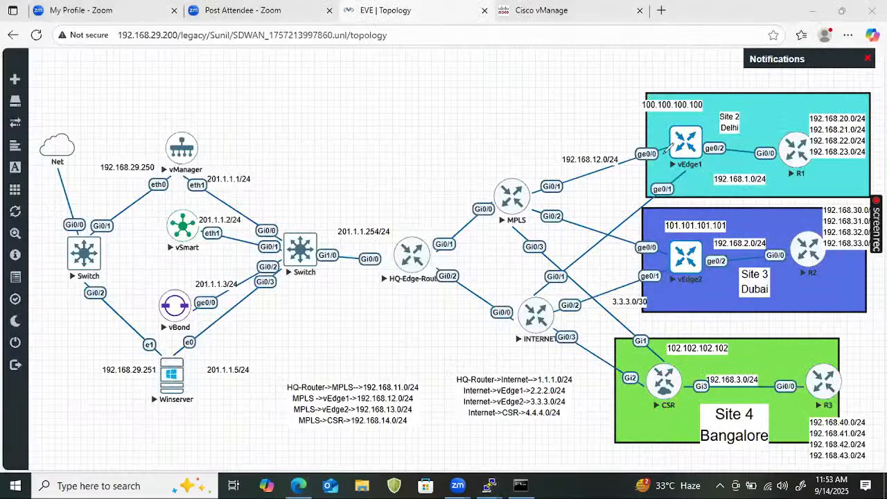
mouse_move(664, 153)
mouse_down()
mouse_move(519, 237)
mouse_move(665, 369)
mouse_up()
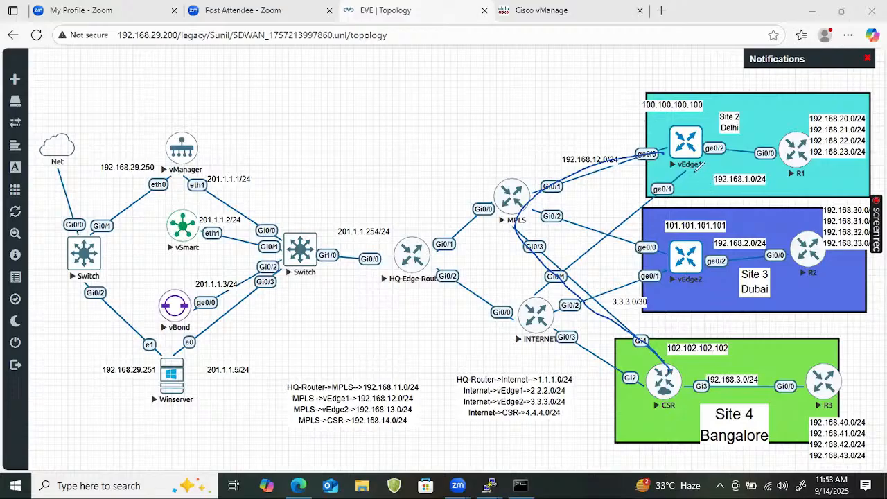
mouse_move(698, 165)
mouse_down()
mouse_move(595, 237)
mouse_move(538, 329)
mouse_move(590, 363)
mouse_move(641, 367)
mouse_up()
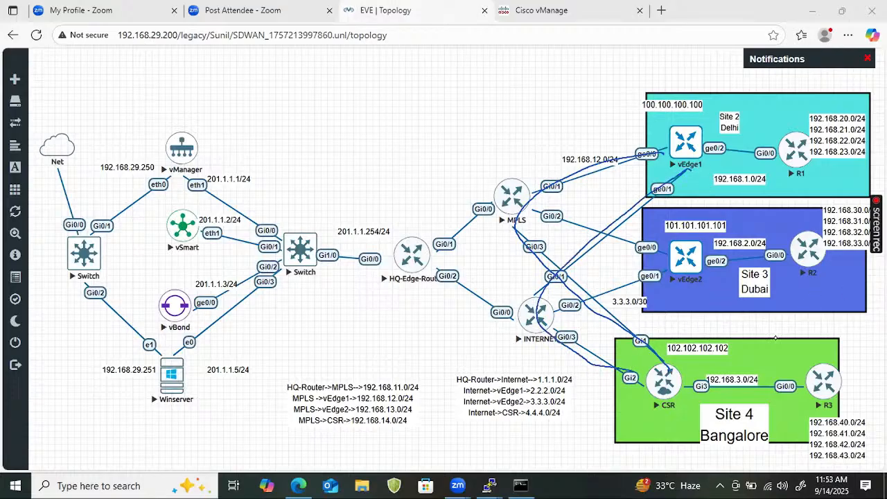
mouse_move(661, 150)
mouse_down()
mouse_move(519, 188)
mouse_move(699, 260)
mouse_up()
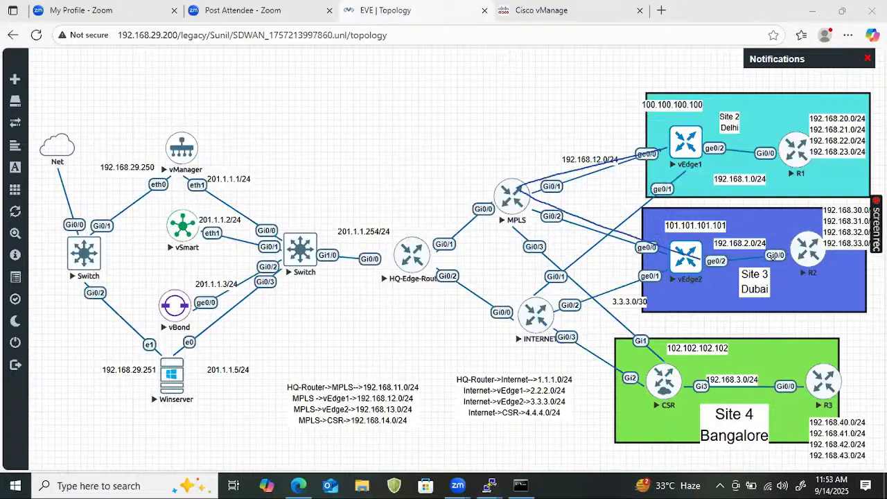
- Trace red paths from vEdge1 to vEdge2 through MPLS and through INTERNET, and mark both edges' transport sides with arcs
mouse_move(671, 143)
mouse_down()
mouse_move(516, 182)
mouse_move(698, 260)
mouse_up()
mouse_move(687, 164)
mouse_down()
mouse_move(527, 281)
mouse_move(511, 309)
mouse_move(720, 263)
mouse_up()
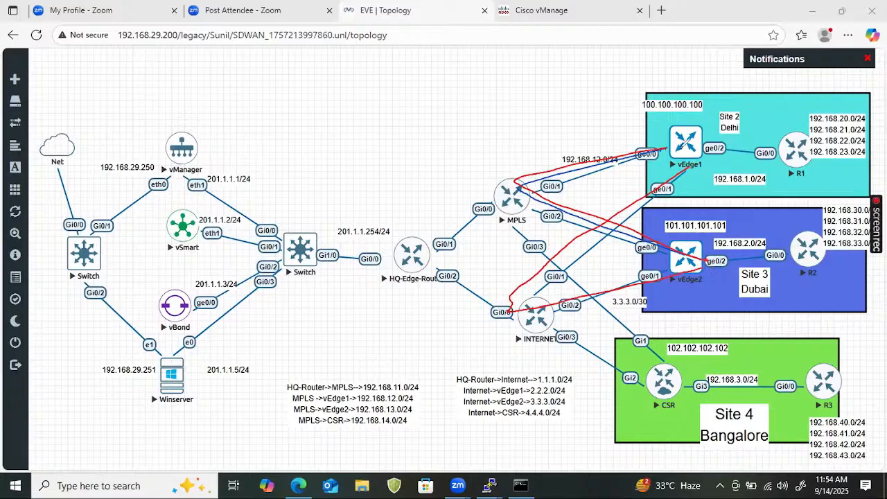
drag(669, 134, 668, 182)
drag(669, 244, 668, 242)
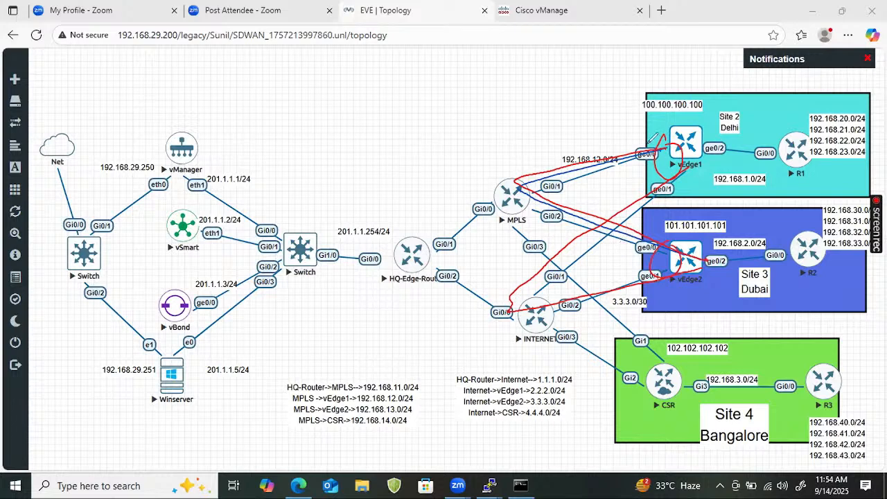
- Write a circled note beside vEdge1, cross out its MPLS link, and add a circled, underlined "BFD" above the MPLS router
drag(613, 109, 608, 128)
mouse_move(621, 120)
mouse_down()
mouse_move(643, 111)
mouse_move(636, 124)
mouse_move(643, 97)
mouse_up()
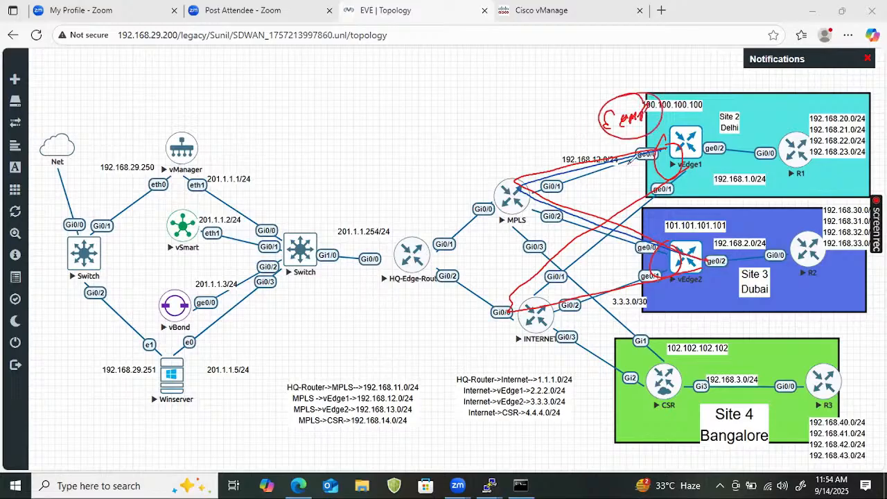
drag(631, 144, 634, 152)
drag(496, 113, 493, 140)
mouse_move(495, 116)
mouse_down()
mouse_move(505, 136)
mouse_move(532, 103)
mouse_up()
drag(532, 103, 537, 110)
mouse_move(468, 160)
mouse_down()
mouse_move(527, 142)
mouse_move(485, 91)
mouse_move(486, 138)
mouse_up()
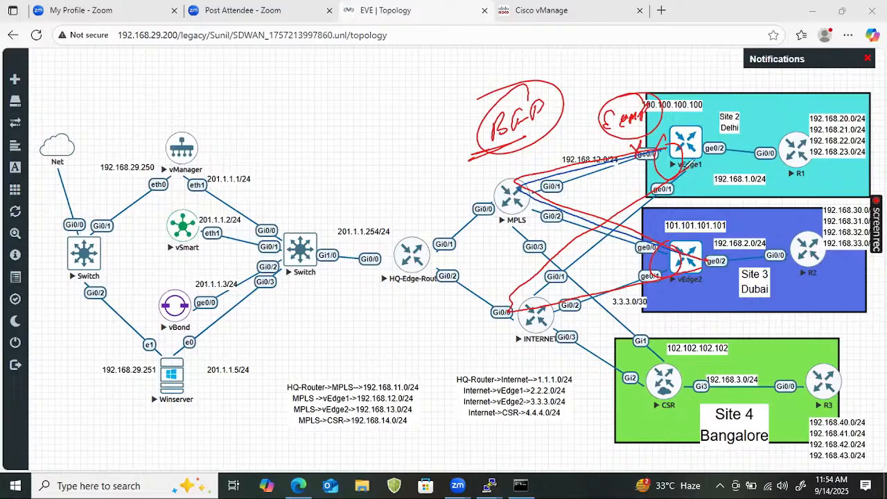
- Retrace the vEdge1 to vEdge2 path through INTERNET several times, and clear all annotations
mouse_move(684, 171)
mouse_down()
mouse_move(609, 221)
mouse_move(589, 293)
mouse_move(655, 279)
mouse_up()
drag(584, 296, 663, 282)
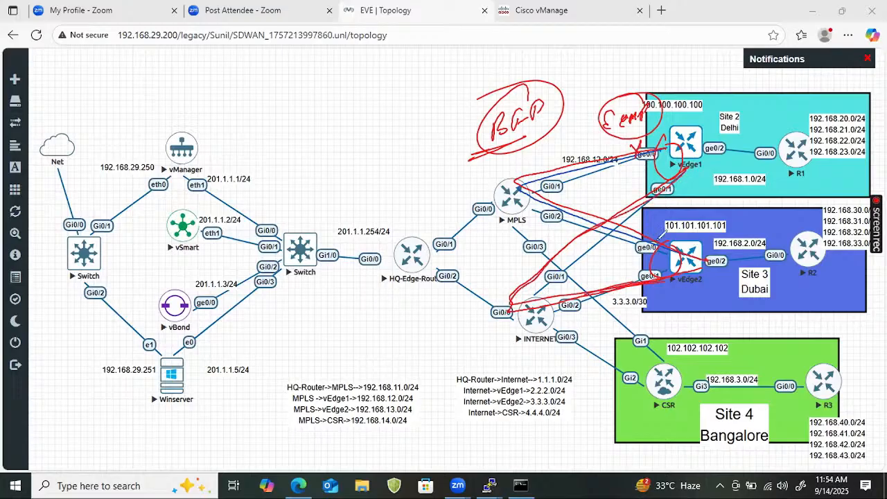
mouse_move(677, 166)
mouse_down()
mouse_move(490, 313)
mouse_move(632, 288)
mouse_up()
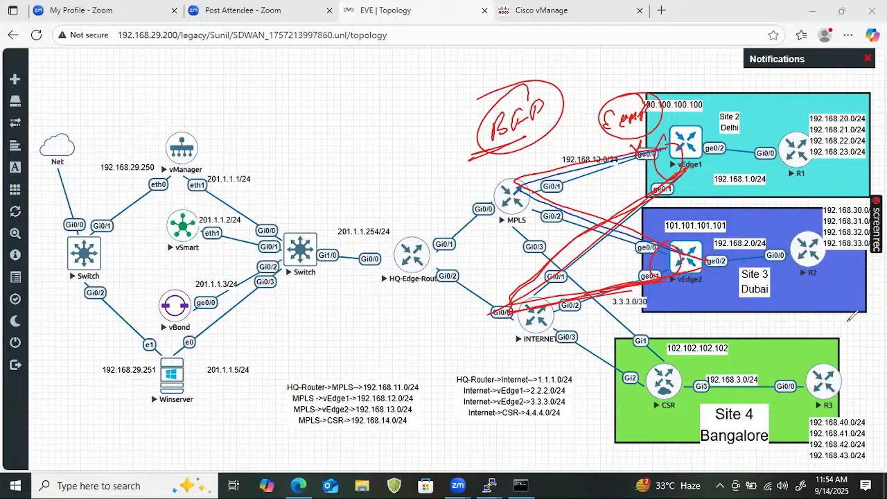
click(808, 337)
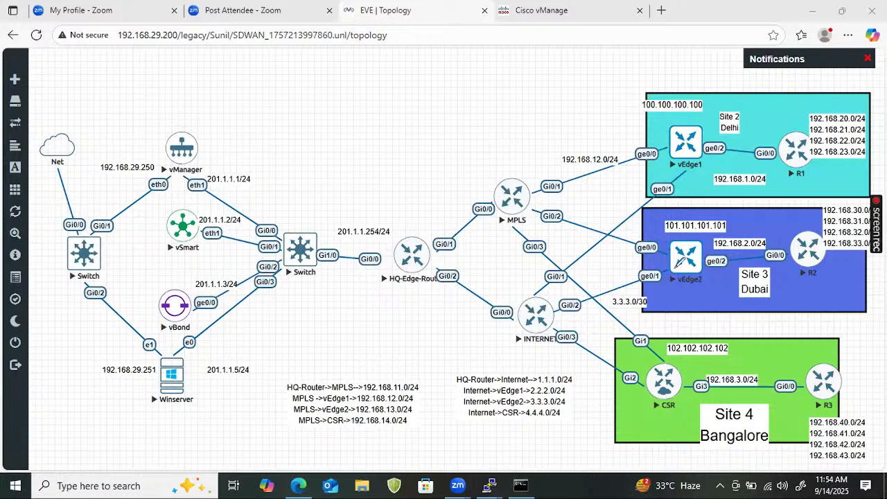
- Trace the vEdge2 to vEdge1 path across INTERNET and MPLS, circle INTERNET, draw its direct link to vEdge1, and clear the annotations
mouse_move(679, 262)
mouse_down()
mouse_move(544, 312)
mouse_move(643, 291)
mouse_move(546, 314)
mouse_move(530, 308)
mouse_move(520, 286)
mouse_move(513, 228)
mouse_move(597, 161)
mouse_move(674, 147)
mouse_move(519, 214)
mouse_move(521, 222)
mouse_up()
mouse_move(677, 266)
mouse_down()
mouse_move(524, 318)
mouse_move(520, 206)
mouse_move(655, 154)
mouse_up()
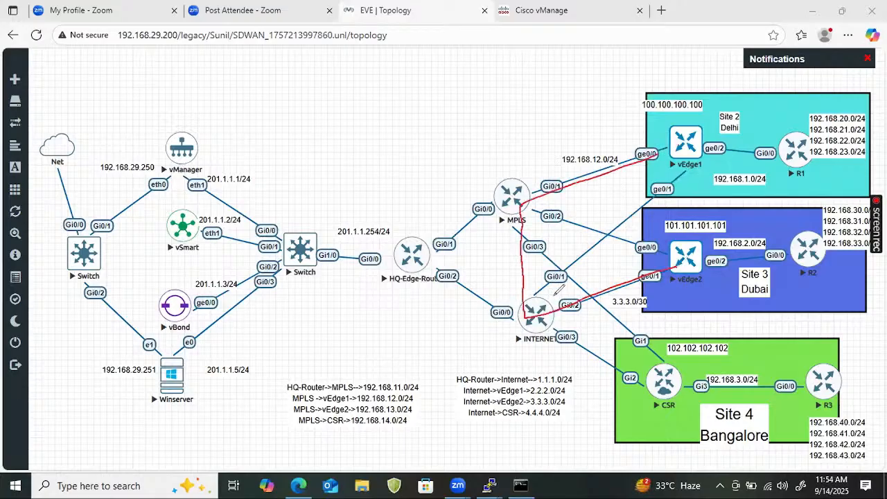
mouse_move(553, 298)
mouse_down()
mouse_move(557, 305)
mouse_move(548, 297)
mouse_up()
mouse_move(685, 172)
mouse_down()
mouse_move(550, 279)
mouse_move(675, 280)
mouse_move(522, 318)
mouse_move(514, 200)
mouse_move(656, 156)
mouse_up()
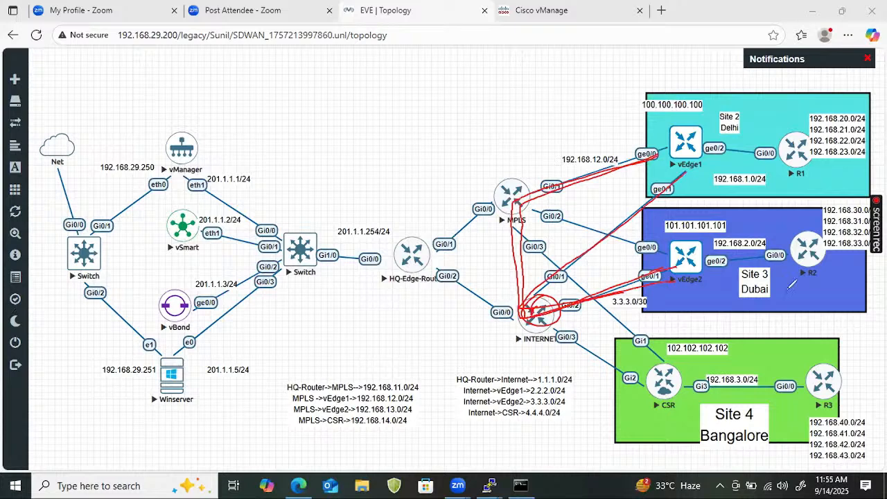
key(Escape)
- Switch to the vEdge2 console and highlight the biz-internet to mpls and mpls to biz-internet BFD sessions in turn
mouse_move(499, 479)
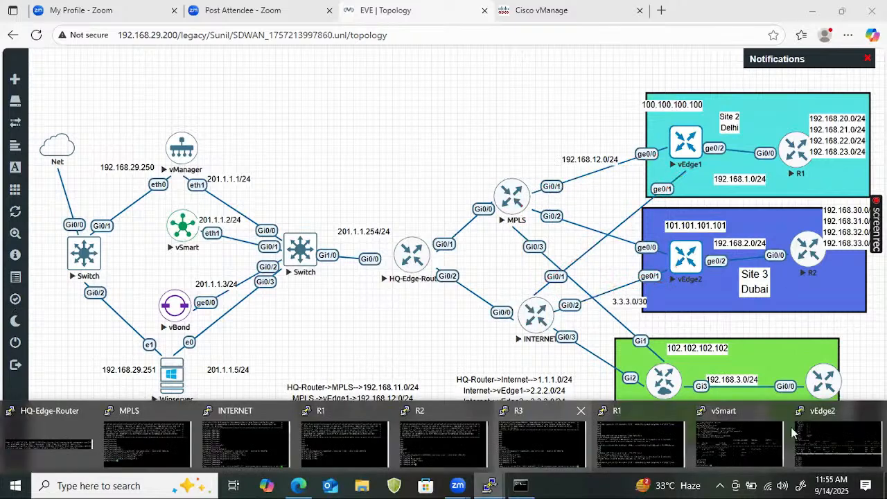
click(802, 441)
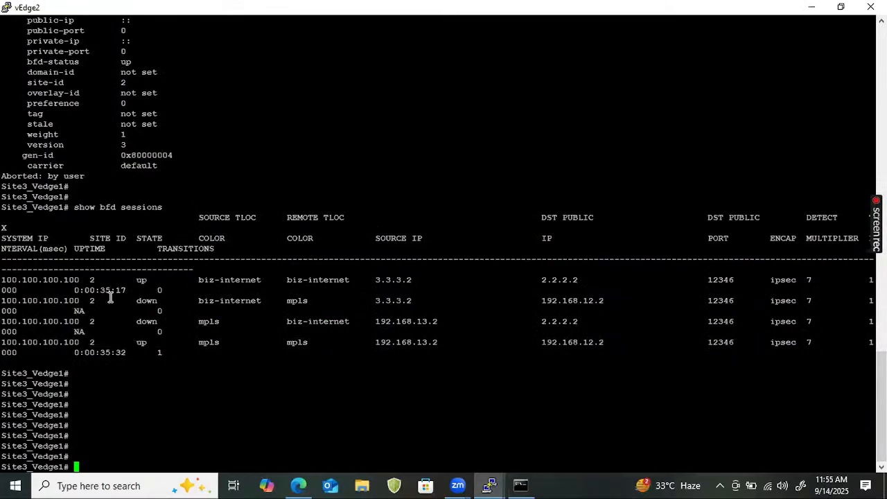
drag(194, 301, 337, 304)
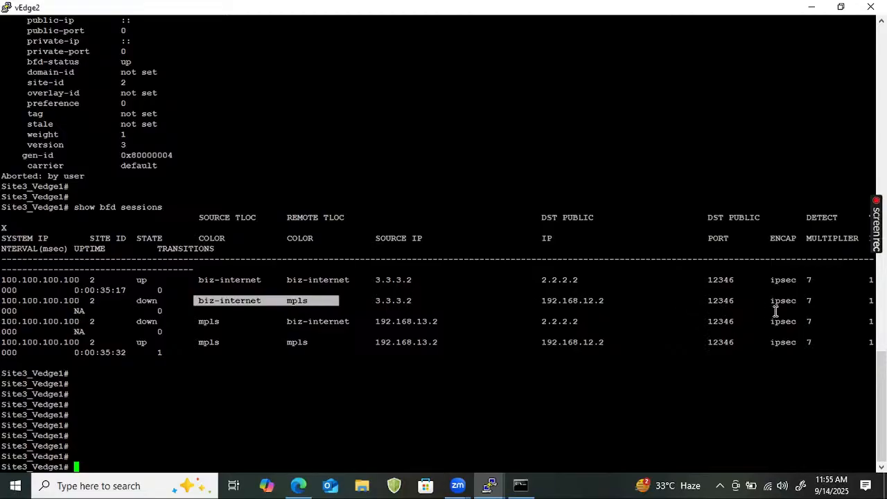
drag(182, 312, 463, 323)
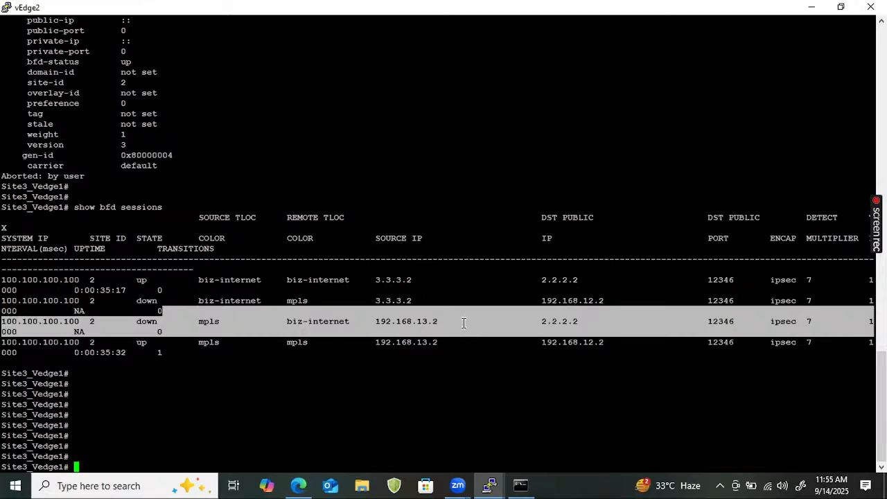
- Run "show bfd sessions" again on Site3_Vedge1 and return to the EVE topology
key(Up)
key(Return)
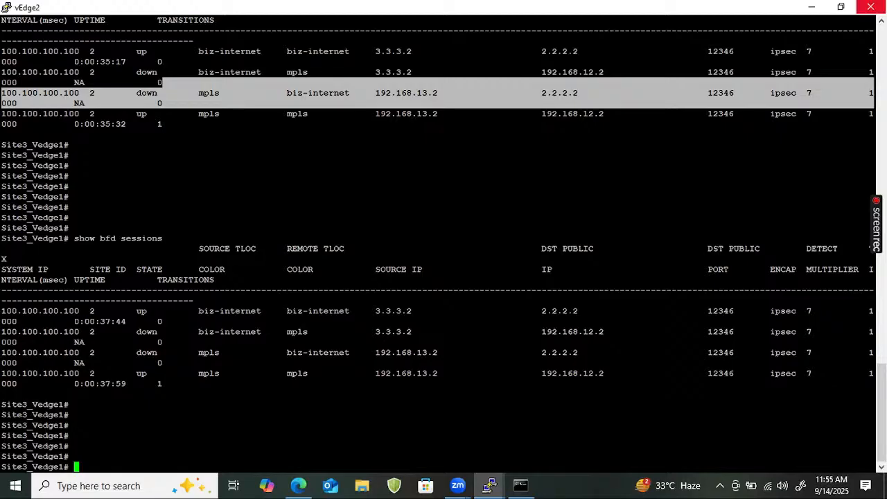
click(809, 8)
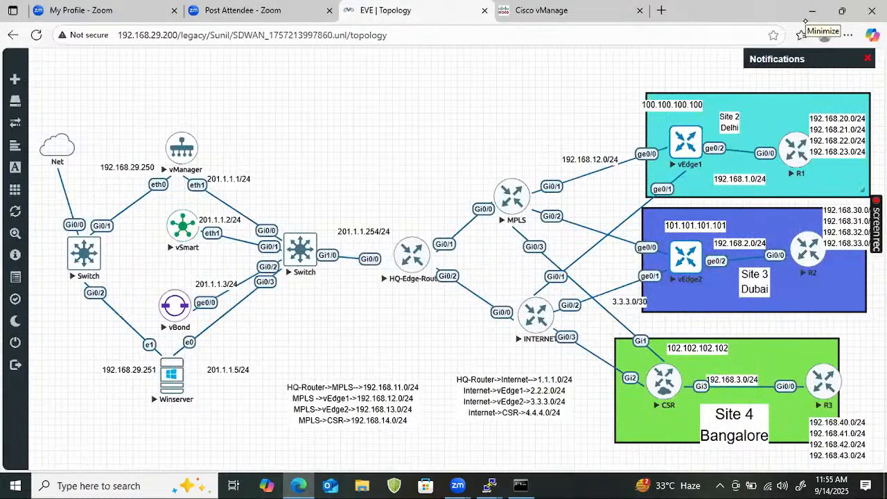
- Handwrite a circled, underlined "SDWAN" above the topology, with an underlined "fast" note and "BFD" beside it
mouse_move(438, 113)
mouse_down()
mouse_move(431, 127)
mouse_move(485, 92)
mouse_move(495, 120)
mouse_move(487, 79)
mouse_move(403, 126)
mouse_move(410, 136)
mouse_up()
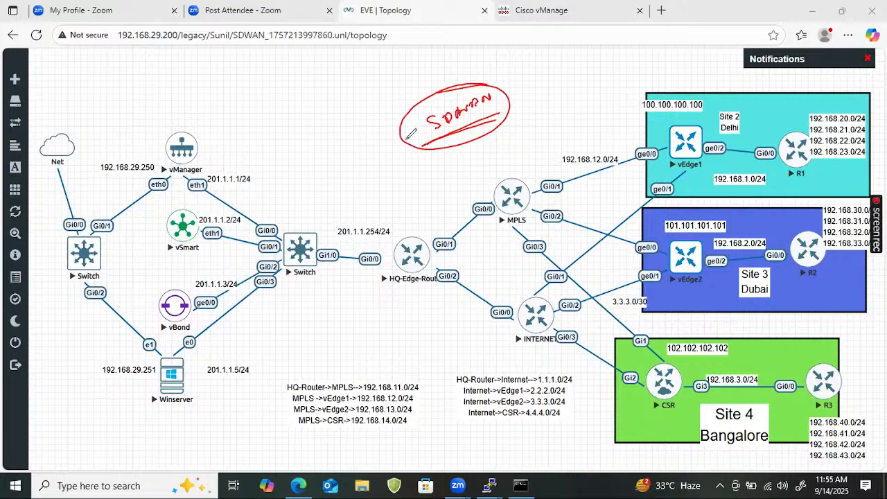
mouse_move(280, 143)
mouse_down()
mouse_move(295, 147)
mouse_move(319, 126)
mouse_move(366, 110)
mouse_move(367, 142)
mouse_move(405, 90)
mouse_move(419, 92)
mouse_up()
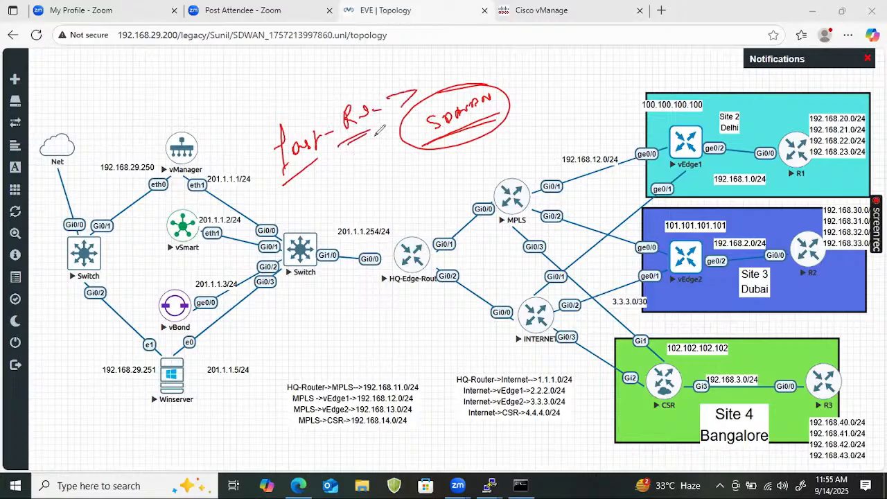
mouse_move(310, 183)
mouse_down()
mouse_move(313, 202)
mouse_move(331, 187)
mouse_move(326, 202)
mouse_move(340, 204)
mouse_up()
- Add a circled "AAR" linked from BFD, and a bracketed list of path metrics starting with jitter over the MPLS router
mouse_move(302, 226)
mouse_down()
mouse_move(355, 198)
mouse_move(381, 208)
mouse_move(432, 175)
mouse_move(449, 182)
mouse_move(396, 202)
mouse_move(444, 170)
mouse_move(514, 143)
mouse_move(523, 129)
mouse_move(526, 141)
mouse_move(560, 129)
mouse_up()
drag(488, 175, 559, 144)
mouse_move(511, 166)
mouse_down()
mouse_move(516, 182)
mouse_move(534, 162)
mouse_move(539, 173)
mouse_move(518, 208)
mouse_move(554, 201)
mouse_up()
mouse_move(490, 142)
mouse_down()
mouse_move(493, 212)
mouse_move(555, 219)
mouse_up()
drag(485, 142, 488, 171)
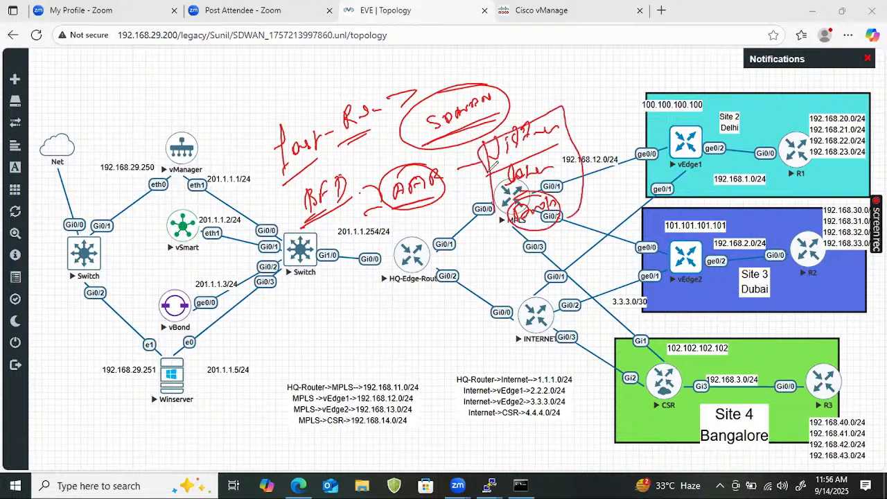
- Extend a stroke from the metrics list, add a circled note above vManager, and clear all annotations
drag(527, 225, 601, 88)
drag(572, 63, 568, 80)
mouse_move(221, 97)
mouse_down()
mouse_move(220, 123)
mouse_move(235, 97)
mouse_move(250, 99)
mouse_up()
mouse_move(225, 81)
mouse_down()
mouse_move(197, 101)
mouse_move(214, 95)
mouse_up()
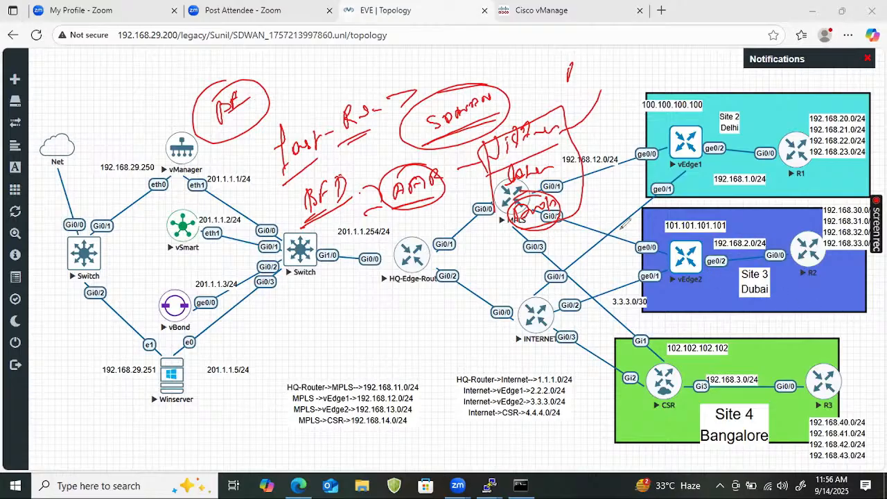
key(e)
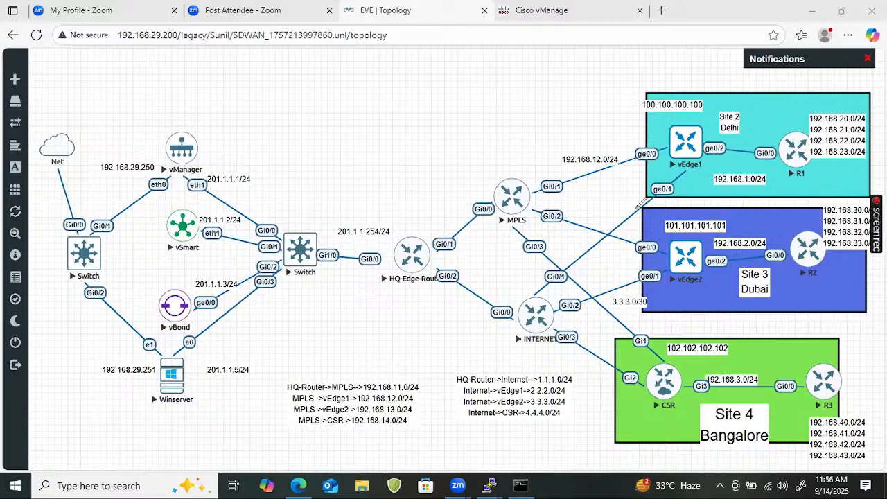
- Cross out vEdge1's INTERNET link and vEdge2's MPLS link, and put a check mark on vEdge1
drag(635, 203, 646, 210)
mouse_move(683, 130)
mouse_down()
mouse_move(690, 136)
mouse_move(701, 123)
mouse_up()
mouse_move(623, 233)
mouse_down()
mouse_move(635, 248)
mouse_move(624, 248)
mouse_up()
drag(736, 108, 748, 105)
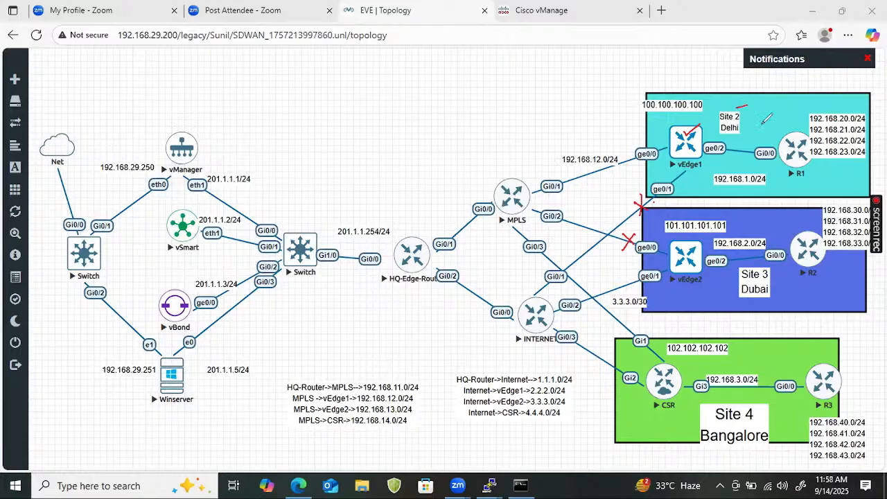
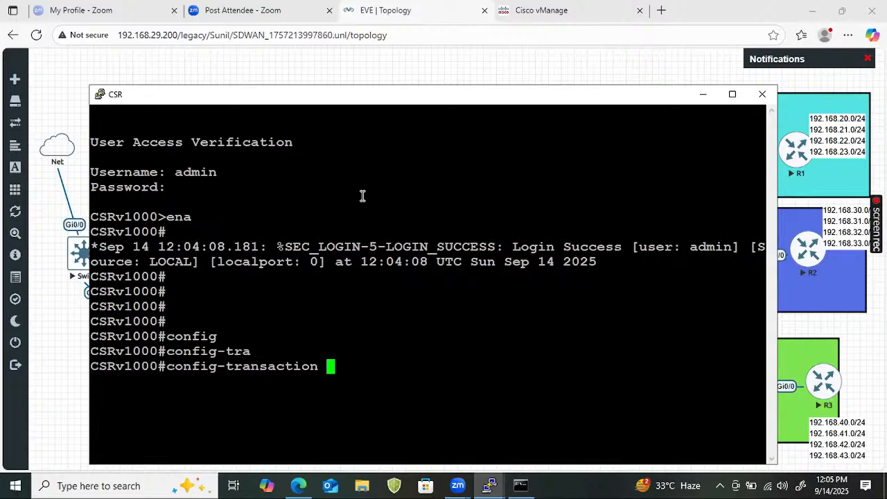
- Run config-transaction on the CSRv1000 console to enter configuration mode
key(Return)
key(Return)
key(Return)
key(Return)
key(Return)
key(Return)
key(Return)
key(Return)
key(Return)
key(Return)
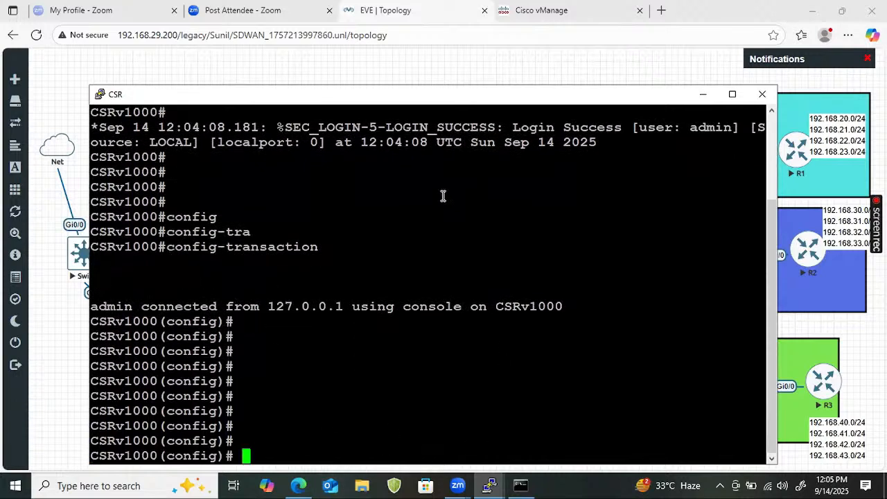
- Minimize the browser, console and command prompt windows, and open the CSRnew text file from the desktop
click(812, 10)
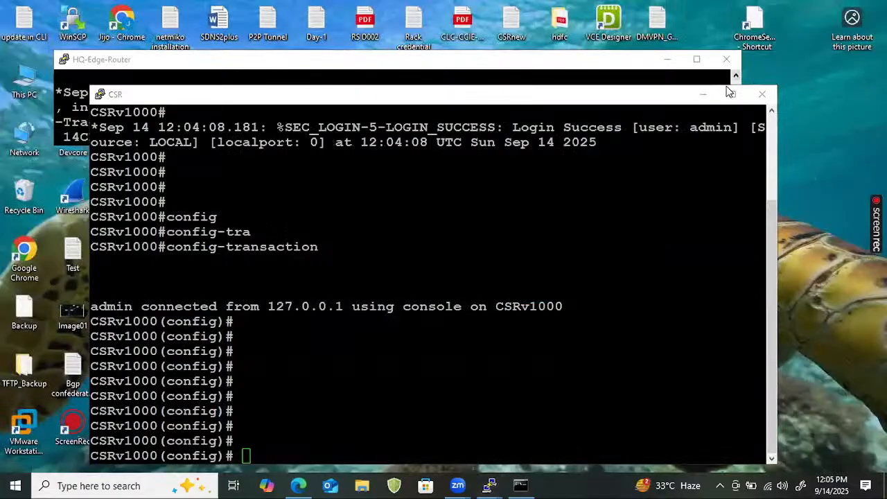
click(703, 94)
click(661, 63)
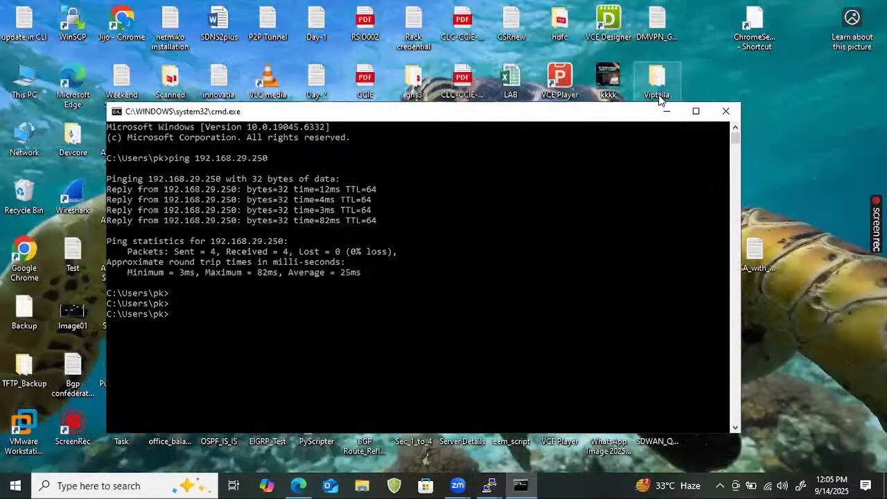
click(665, 111)
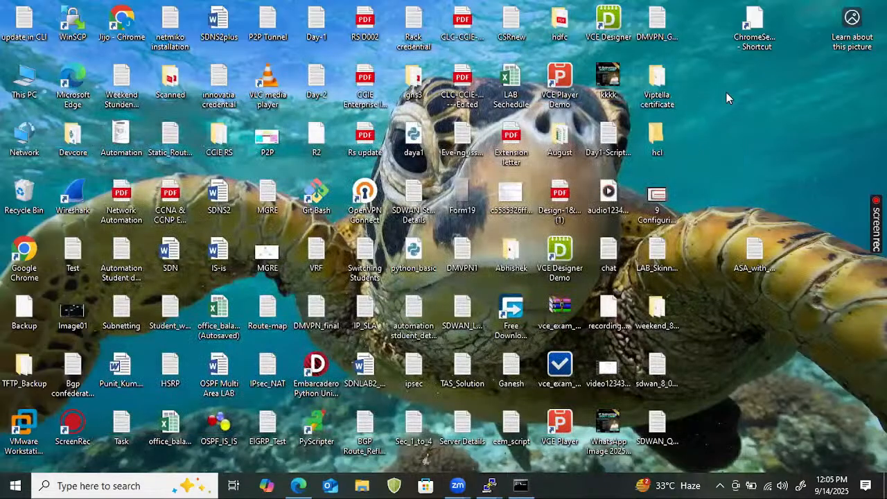
key(c)
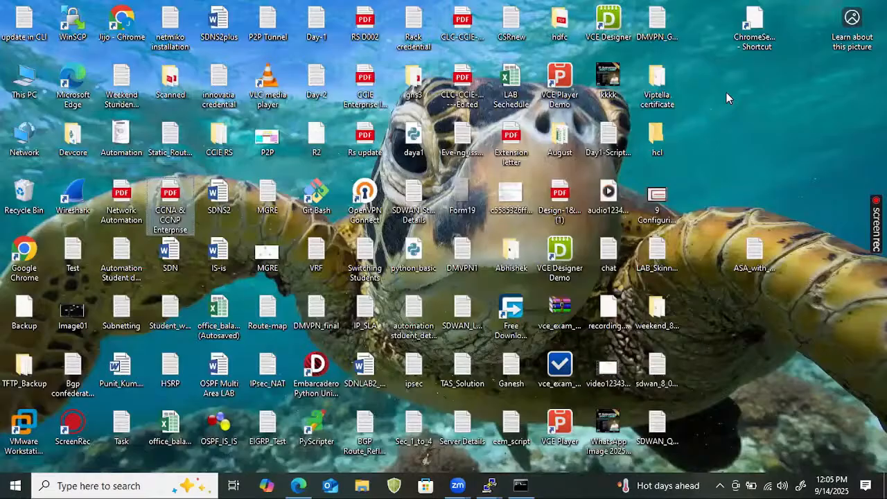
key(c)
key(c)
key(c)
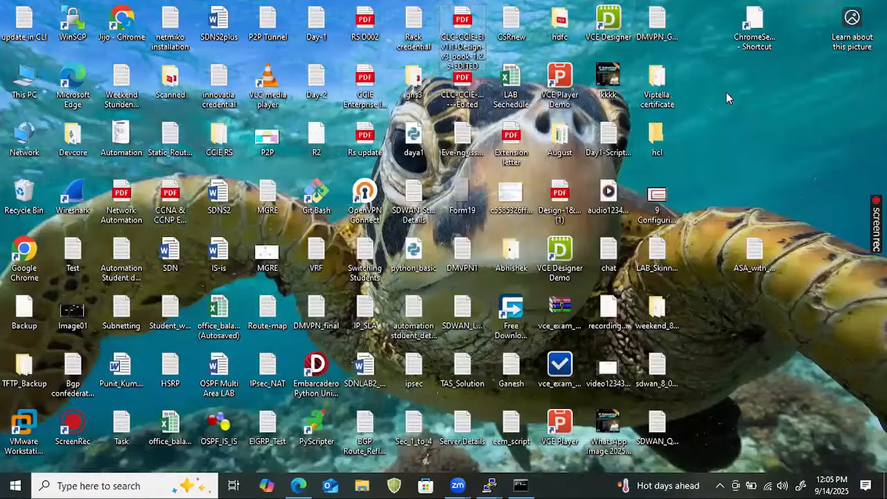
key(c)
key(c)
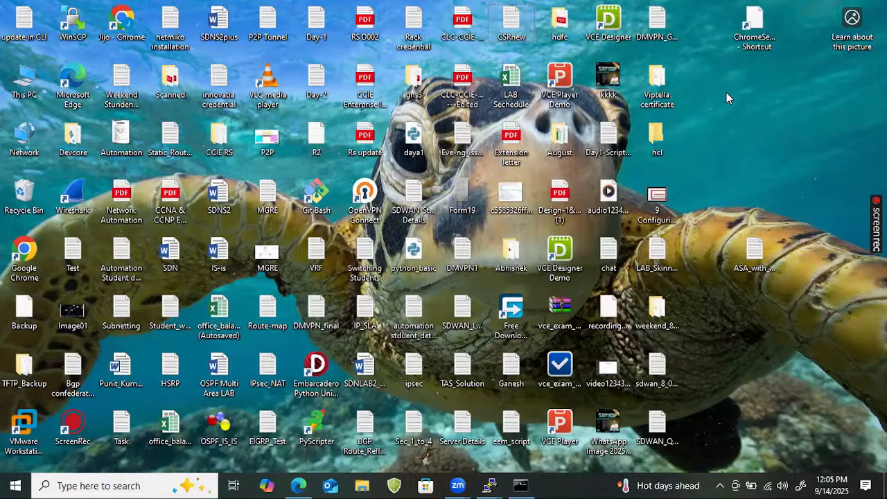
key(Return)
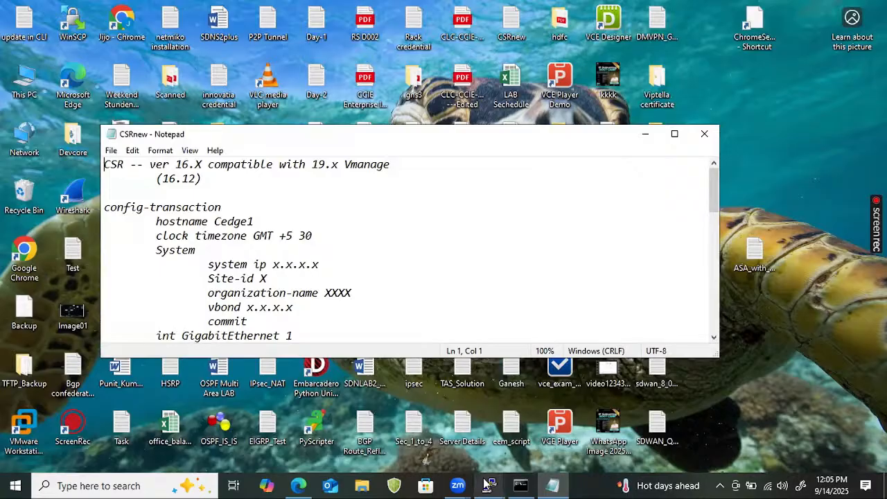
- Bring back the EVE topology and place the CSRnew notes over its upper part, leaving the CSR site visible
mouse_move(491, 484)
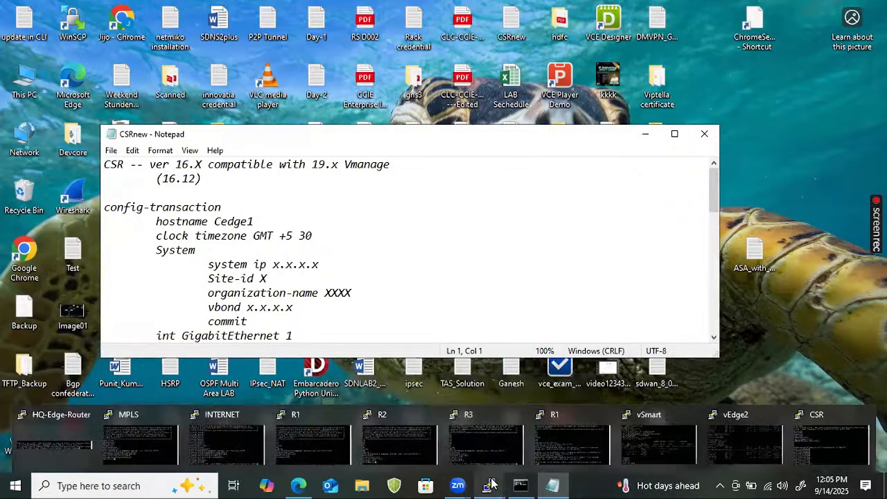
click(299, 486)
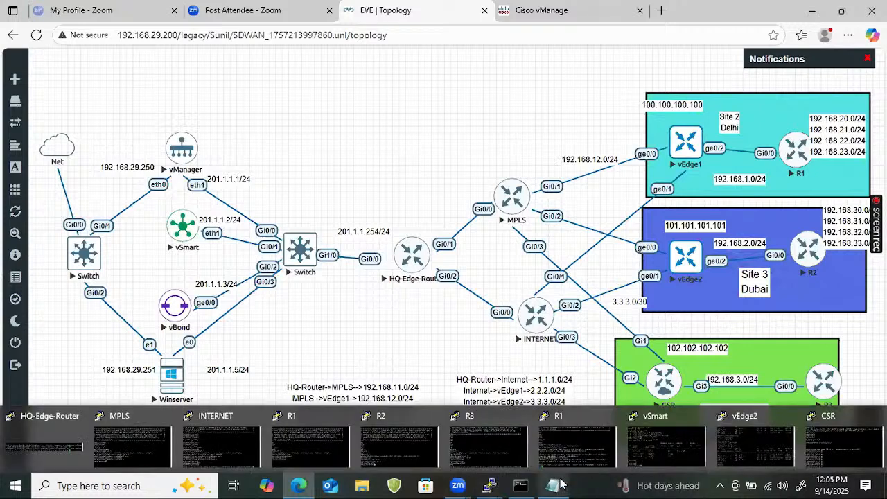
mouse_move(553, 485)
click(562, 430)
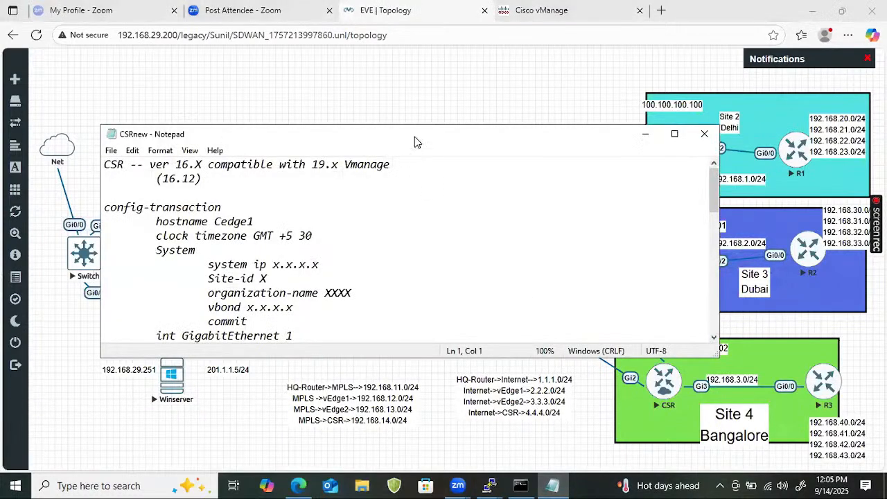
drag(414, 132, 413, 12)
- Change the hostname in the CSR configuration template to Site4_Cedge1
click(225, 101)
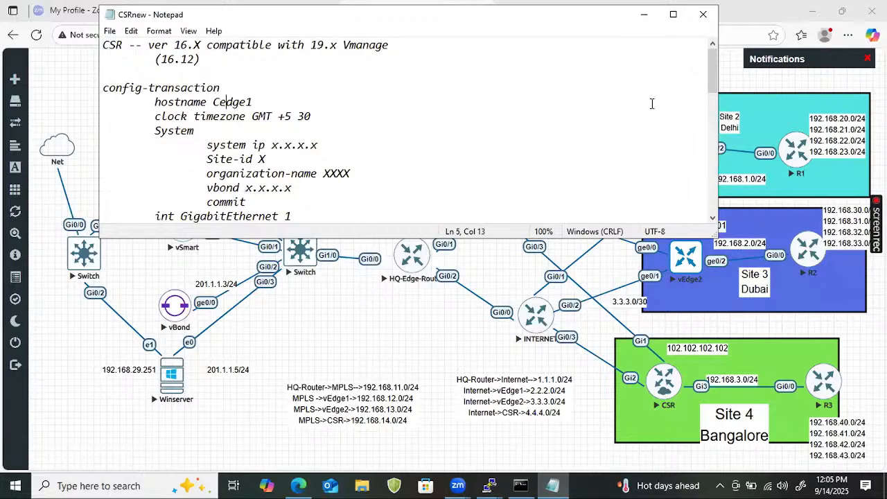
key(Left)
key(BackSpace)
text(C)
key(BackSpace)
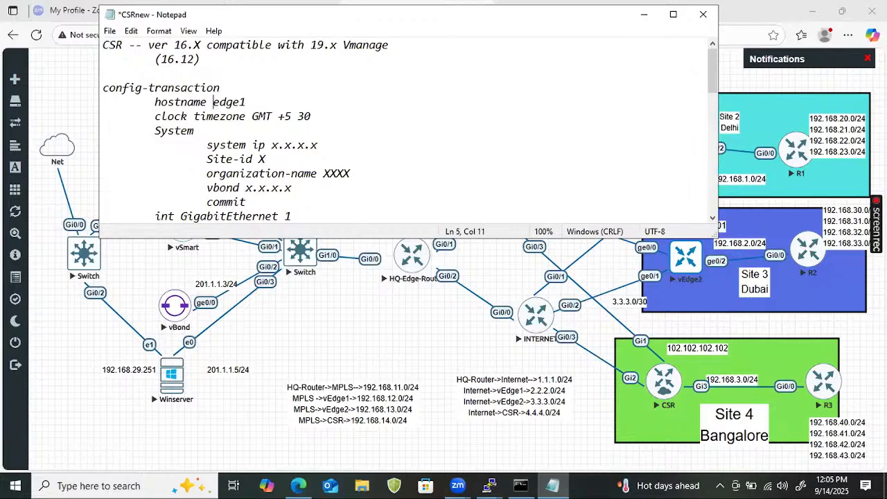
text(C)
key(BackSpace)
key(BackSpace)
text(Site)
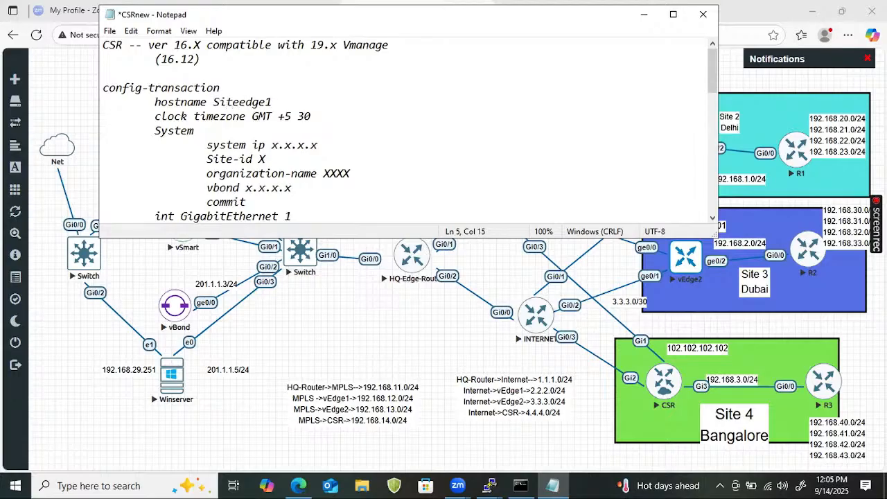
text(5)
text(_)
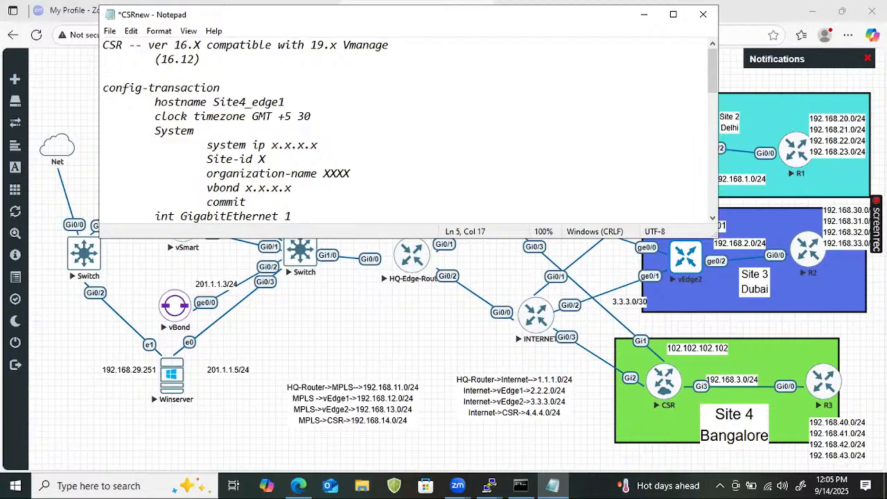
text(C)
- Replace the system ip placeholder in the template with 102.102.102.102
key(Down)
key(Right)
key(Right)
key(Right)
key(Right)
key(Left)
key(Left)
key(Left)
key(Left)
key(Left)
key(Right)
key(Right)
key(Right)
key(Right)
key(Right)
key(Right)
key(Right)
key(Right)
key(Right)
key(Right)
key(Right)
key(Right)
key(Right)
key(Right)
key(Right)
key(Right)
key(Right)
key(Right)
key(Right)
key(Right)
key(Right)
key(Right)
key(Right)
key(Right)
key(Right)
key(Right)
key(Right)
key(Right)
key(BackSpace)
key(BackSpace)
key(BackSpace)
key(BackSpace)
key(BackSpace)
key(BackSpace)
key(BackSpace)
text(10)
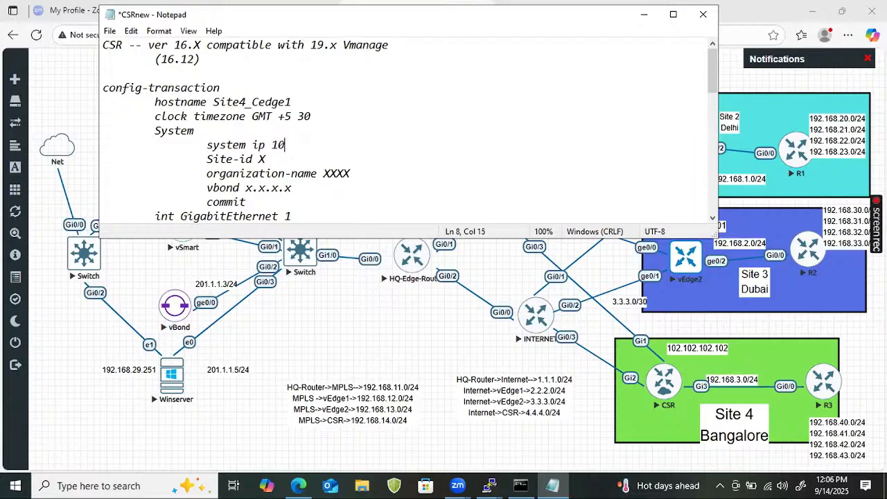
text(2.102.102.10)
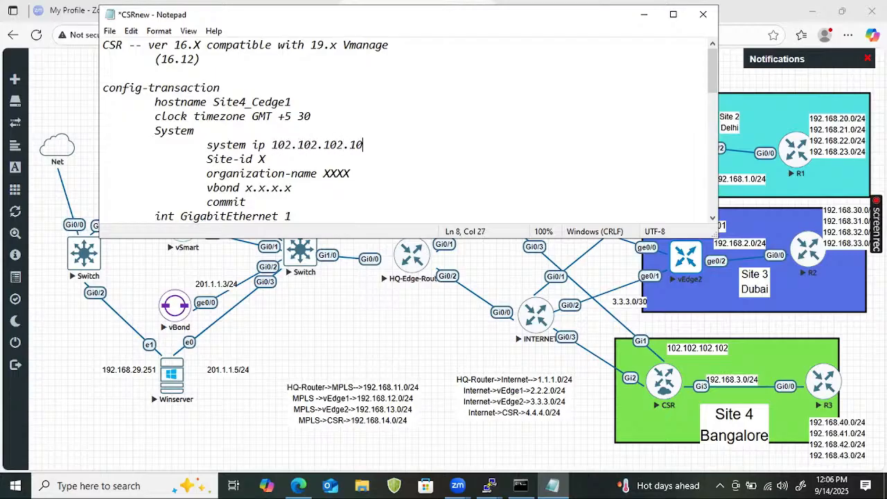
text(2)
- Set the template's Site-id to 4 and its organization-name to nhindialab
key(Down)
text(4)
key(Down)
key(Down)
key(Home)
key(BackSpace)
key(BackSpace)
key(BackSpace)
key(BackSpace)
text(nh)
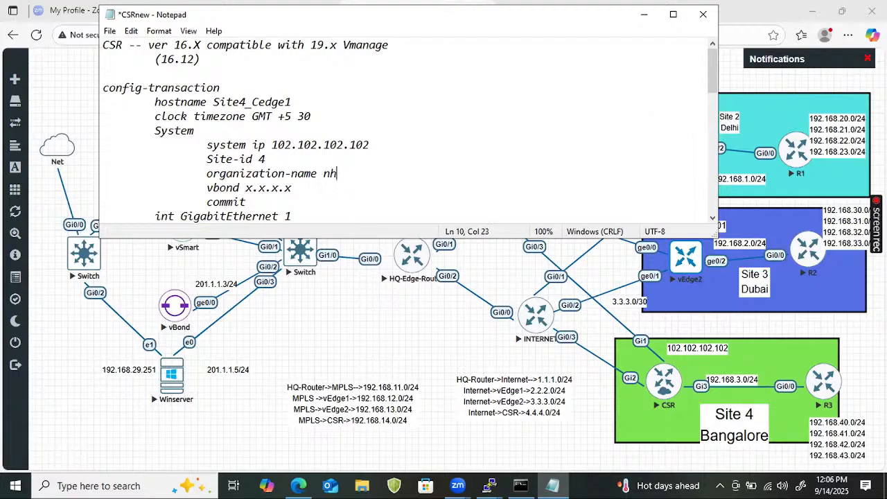
text(indialab)
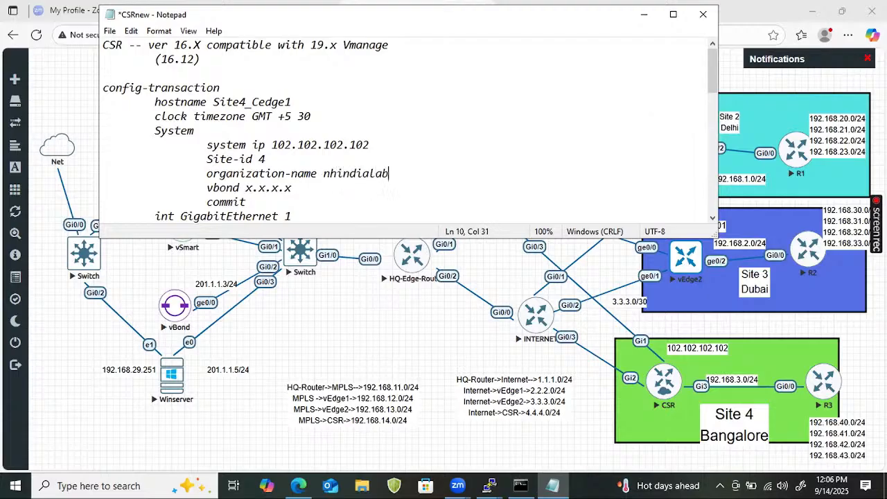
- Replace the vbond address placeholder in the System section with 201.1.1.3
key(Down)
key(BackSpace)
key(BackSpace)
key(BackSpace)
key(BackSpace)
key(BackSpace)
key(BackSpace)
key(BackSpace)
text(201.1.1.)
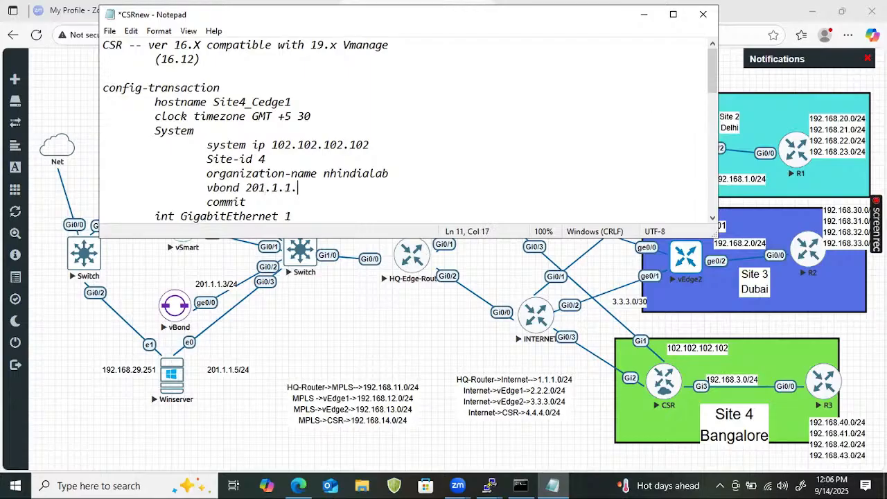
text(2)
key(BackSpace)
text(3)
- Set the GigabitEthernet 1 address in the template to 192.168.14.2 with mask 255.255.255.0
key(Down)
key(Down)
key(Down)
key(Down)
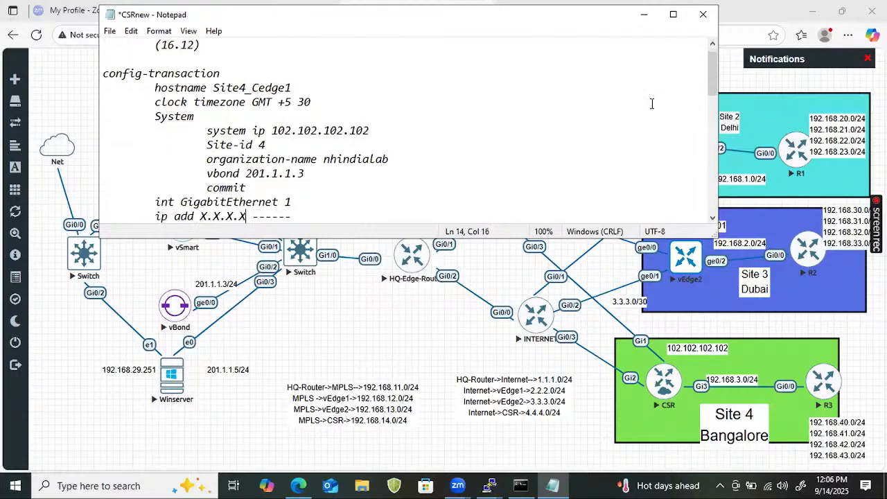
key(Up)
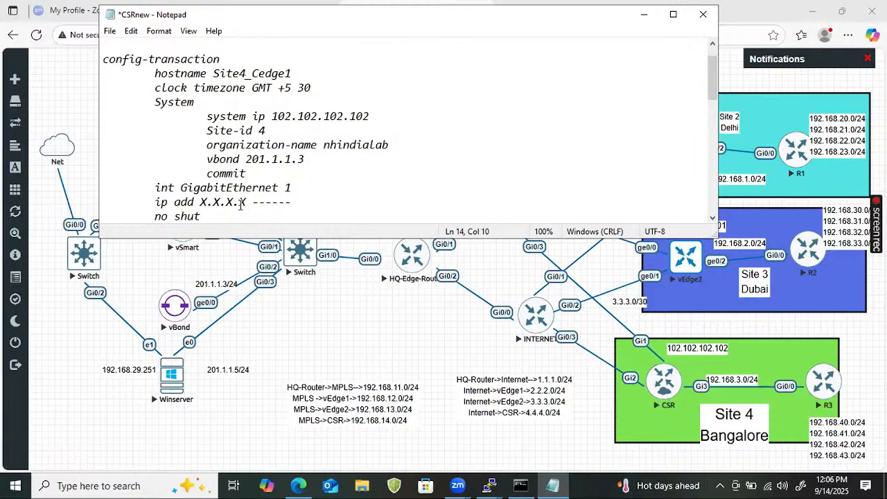
click(304, 201)
key(BackSpace)
key(BackSpace)
key(BackSpace)
key(BackSpace)
key(BackSpace)
key(BackSpace)
key(BackSpace)
key(BackSpace)
key(BackSpace)
key(BackSpace)
key(BackSpace)
key(BackSpace)
key(BackSpace)
text(192.1)
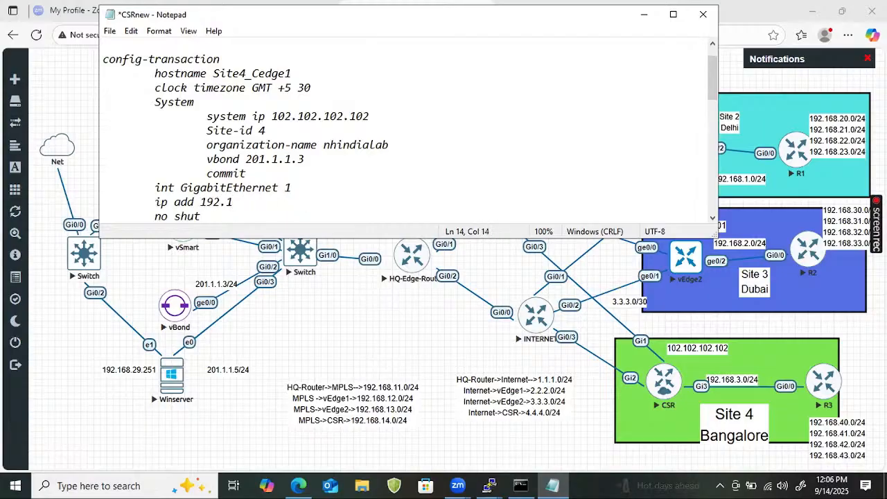
text(68)
key(BackSpace)
key(BackSpace)
key(BackSpace)
key(BackSpace)
key(BackSpace)
key(BackSpace)
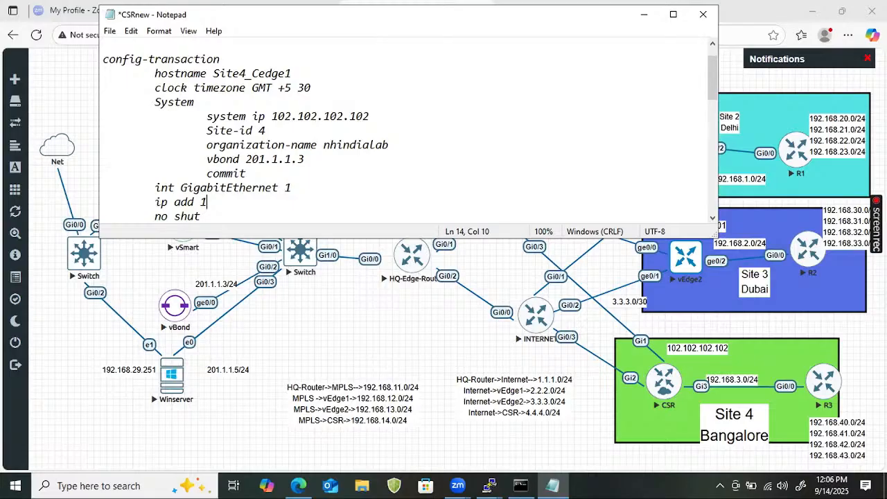
text(92.168.14.)
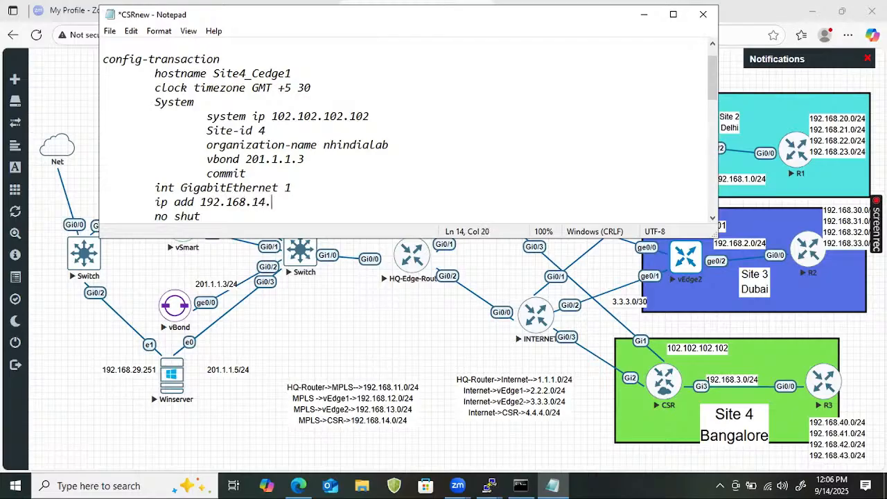
text(2 255.255.255.0)
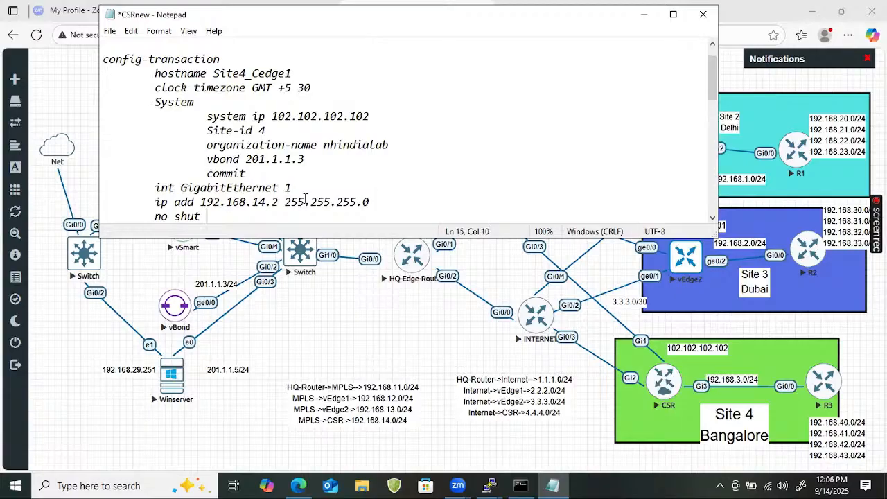
- Set the next hop of the template's default ip route to 192.168.14.1
key(Down)
key(Down)
key(Down)
key(Up)
key(Right)
key(Right)
key(Right)
key(Right)
key(Right)
key(Right)
key(Right)
key(Right)
key(Right)
key(Right)
key(Right)
key(Right)
key(Right)
key(Right)
key(Right)
key(Right)
key(Right)
key(Right)
key(Right)
key(Right)
key(Right)
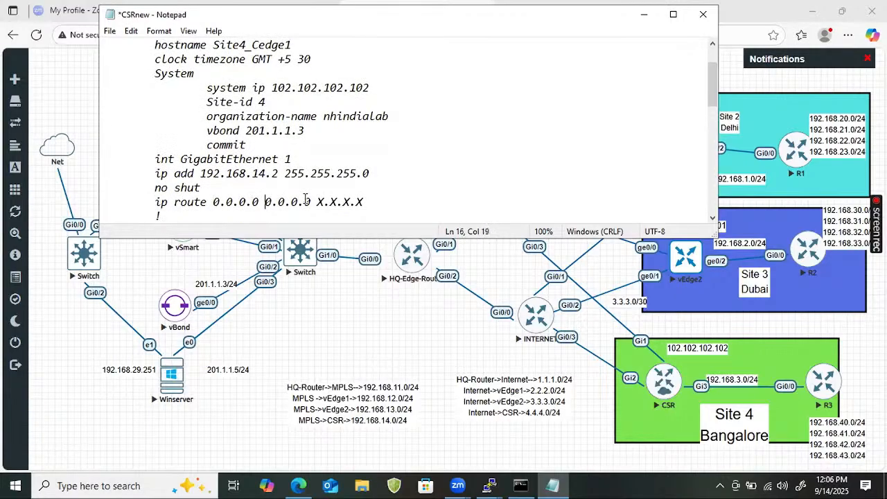
key(Right)
key(Right)
key(Right)
key(Right)
key(BackSpace)
key(BackSpace)
key(BackSpace)
key(BackSpace)
key(BackSpace)
key(BackSpace)
key(BackSpace)
text(192.168.1)
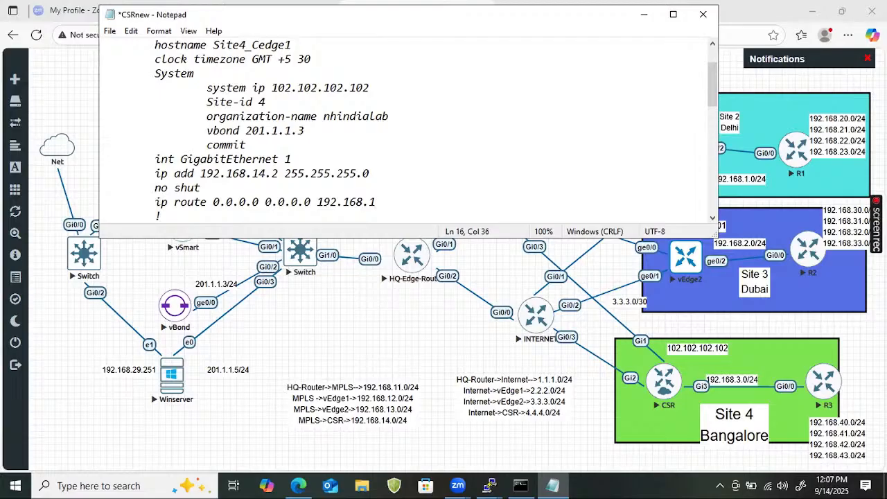
text(4.1)
key(BackSpace)
text(1)
key(BackSpace)
text(1)
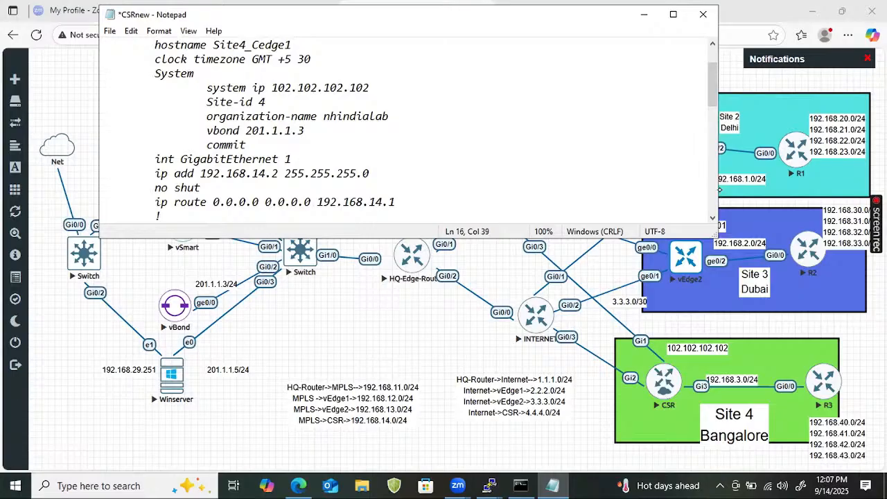
- Circle CSR's Gi1 port, underline the MPLS router's Gi0/3 port, and add a circled handwritten note above the Site 4 box
mouse_move(632, 340)
mouse_down()
mouse_move(645, 336)
mouse_move(657, 352)
mouse_move(674, 346)
mouse_move(643, 320)
mouse_up()
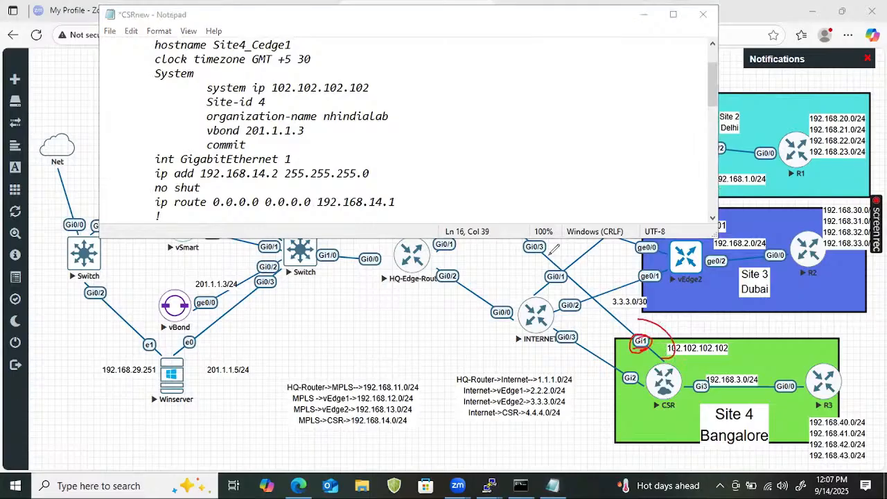
drag(524, 255, 558, 245)
mouse_move(645, 323)
mouse_down()
mouse_move(722, 308)
mouse_move(749, 315)
mouse_up()
- Mark vBond, draw a curve linking it to CSR's Gi1, and add a circled "Rout" note with a check mark near HQ-Edge-Router
drag(161, 317, 179, 305)
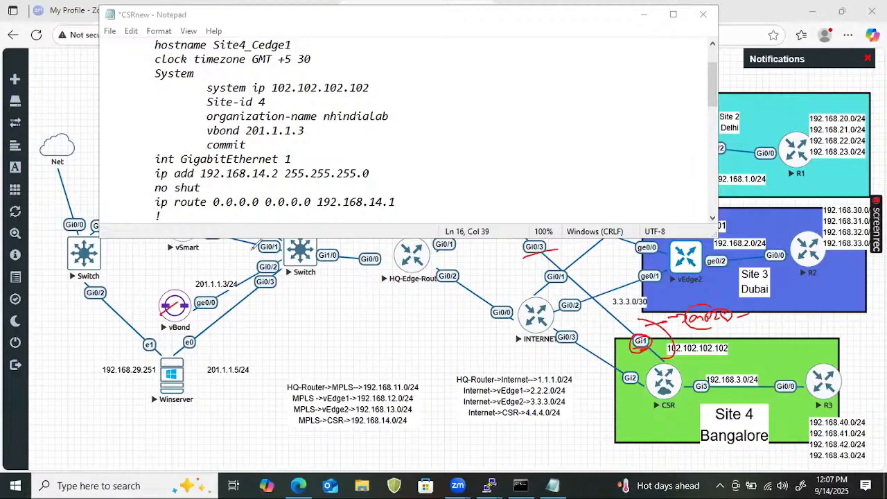
mouse_move(660, 351)
mouse_down()
mouse_move(399, 201)
mouse_move(166, 312)
mouse_up()
mouse_move(223, 303)
mouse_down()
mouse_move(342, 291)
mouse_move(300, 323)
mouse_move(311, 312)
mouse_up()
drag(362, 293, 399, 281)
drag(383, 330, 433, 310)
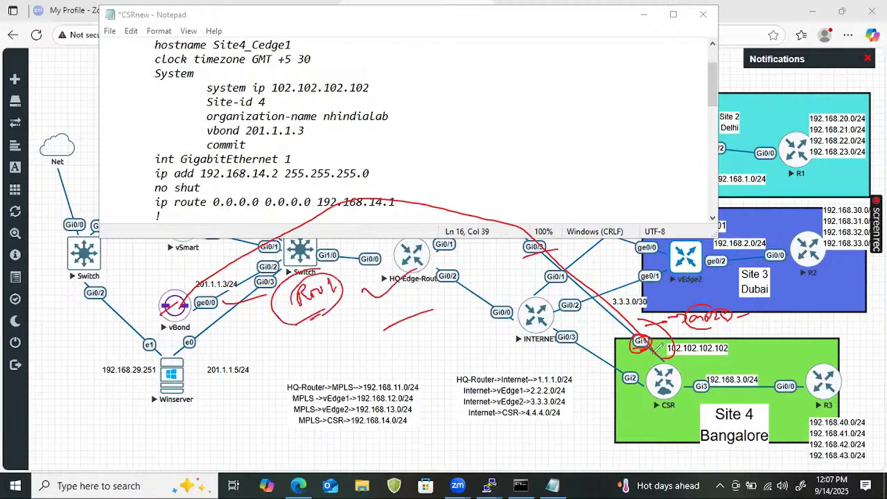
- Handwrite an onboarding note beside CSR, mark Gi2, Gi3, vEdge2 and CSR, and clear all annotations
mouse_move(650, 348)
mouse_down()
mouse_move(705, 366)
mouse_move(733, 355)
mouse_move(749, 361)
mouse_up()
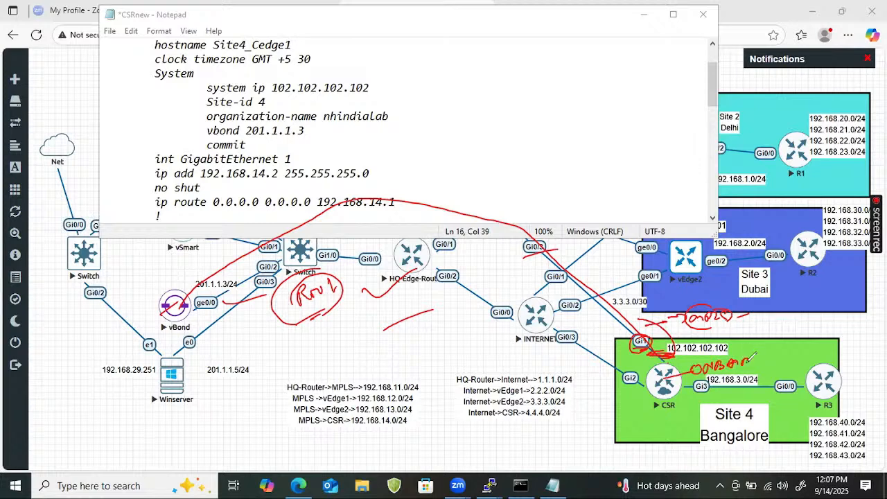
mouse_move(622, 386)
mouse_down()
mouse_move(647, 376)
mouse_move(705, 388)
mouse_up()
drag(672, 251, 703, 257)
mouse_move(654, 375)
mouse_down()
mouse_move(685, 378)
mouse_move(679, 393)
mouse_up()
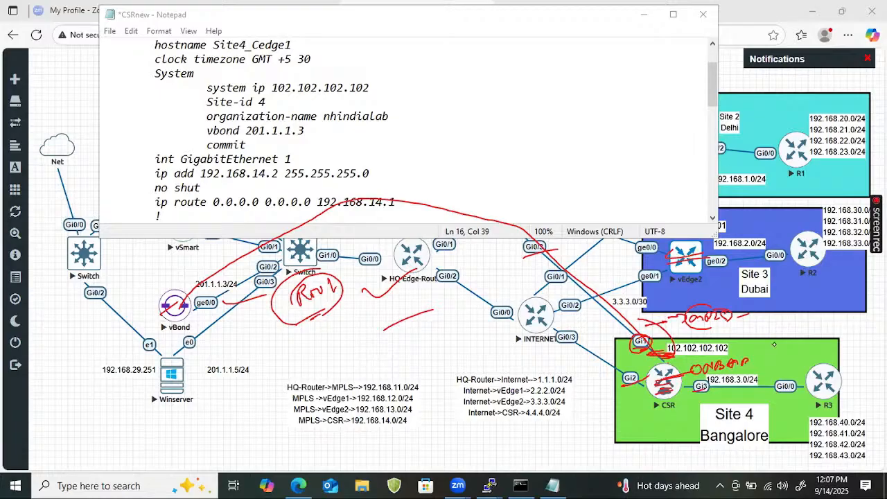
key(e)
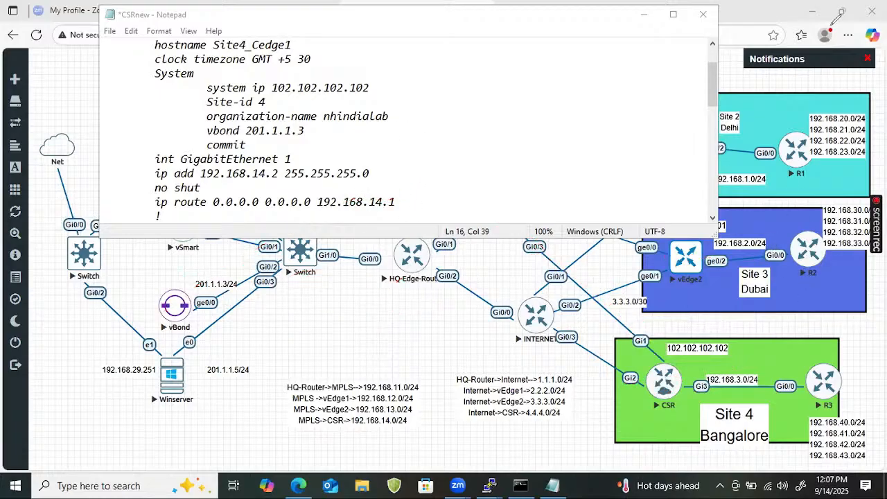
- Capitalize the interface name in the template's "int tunnel1" line so it reads "int Tunnel1"
click(427, 210)
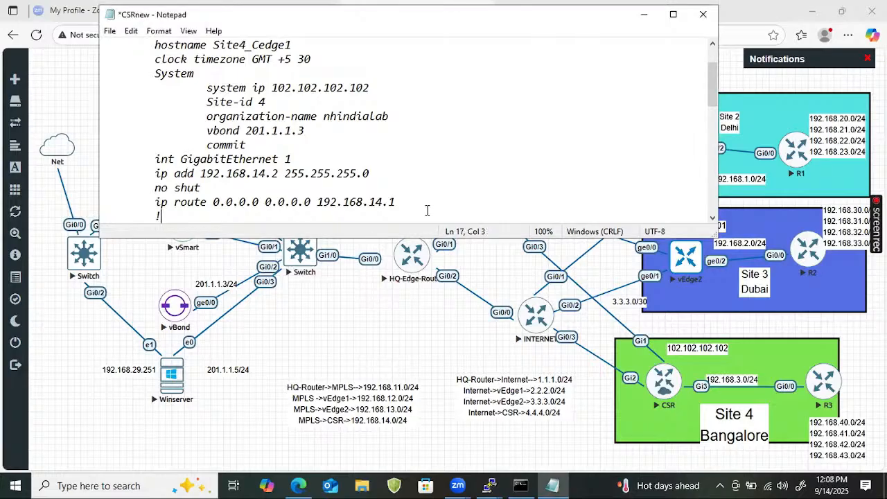
text(int tunnel1 ip unnumbered  GigabitEthernet1 tunnel source GigabitEthernet1)
key(Up)
key(Right)
key(Right)
key(Right)
key(Right)
key(Right)
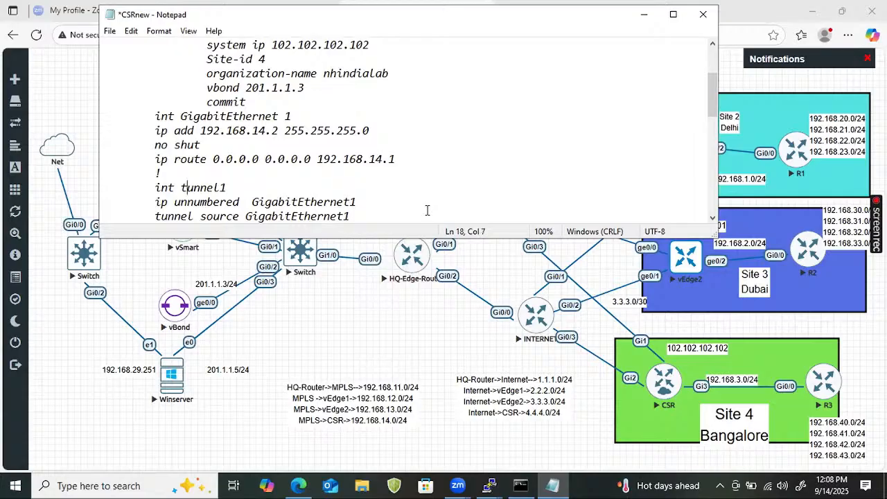
key(BackSpace)
text(T)
- Highlight the "ip unnumbered GigabitEthernet1" line under the Tunnel1 interface
key(Down)
key(Right)
key(Right)
key(Right)
key(Right)
key(Right)
key(Right)
key(Right)
key(Right)
key(Right)
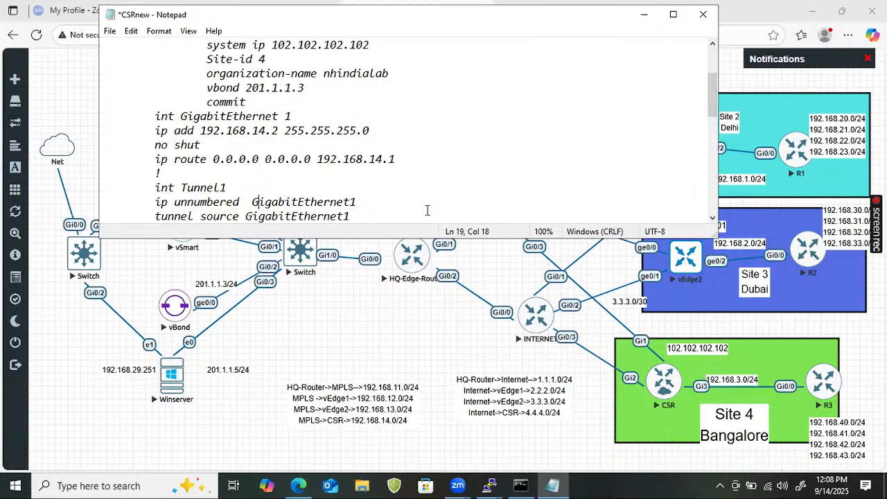
key(Left)
key(Left)
key(Left)
key(Left)
key(Left)
key(Left)
key(Left)
key(Left)
key(Left)
key(Left)
key(Left)
key(Left)
key(Left)
key(Left)
key(shift+Down)
key(shift+Up)
key(shift+Right)
key(shift+Right)
key(shift+Right)
key(shift+Right)
key(shift+Right)
key(shift+Right)
key(shift+Right)
key(shift+Right)
key(shift+Right)
key(shift+Right)
key(shift+Right)
key(shift+Right)
key(shift+Right)
key(shift+Right)
key(shift+Right)
key(shift+Right)
key(shift+Right)
key(shift+Right)
key(shift+Right)
key(shift+Right)
key(shift+Right)
key(shift+Right)
key(shift+Right)
key(shift+Right)
key(shift+Right)
key(shift+Right)
key(shift+Right)
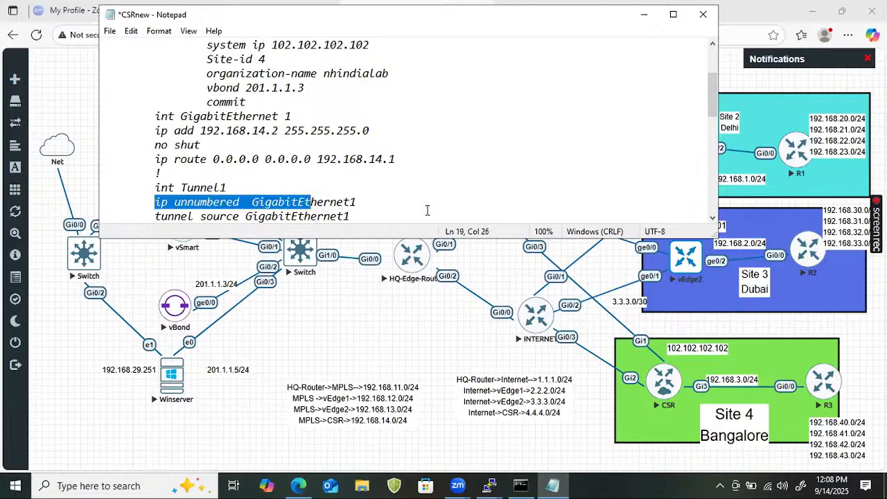
key(shift+Right)
key(shift+Right)
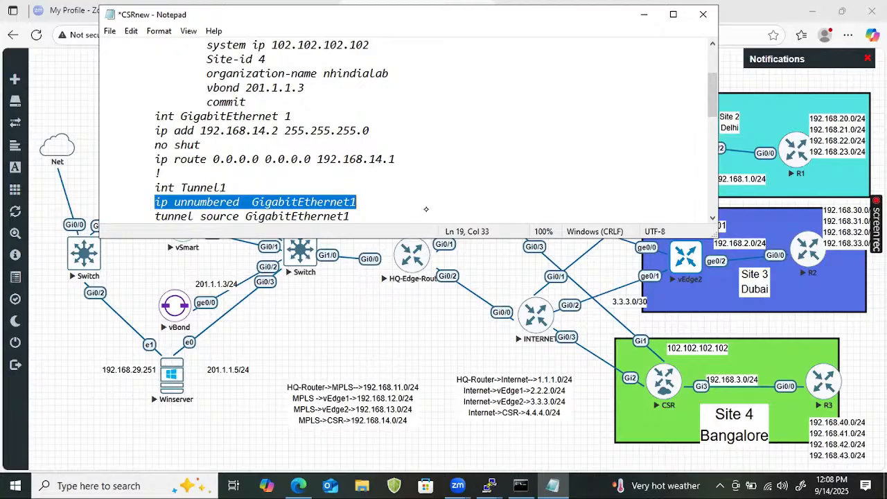
- Sketch a router labelled R1 linked to a loopback with address 1.1.1.1/24, and circle and underline the address
click(426, 209)
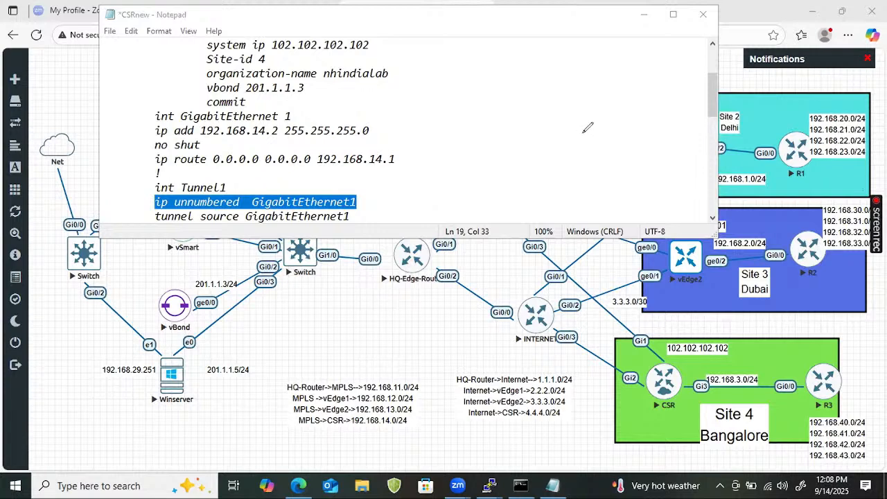
mouse_move(587, 113)
mouse_down()
mouse_move(608, 142)
mouse_move(615, 119)
mouse_up()
drag(600, 175, 615, 181)
mouse_move(637, 127)
mouse_down()
mouse_move(612, 131)
mouse_move(654, 120)
mouse_move(655, 129)
mouse_up()
drag(661, 117, 677, 122)
drag(676, 113, 684, 113)
mouse_move(655, 142)
mouse_down()
mouse_move(656, 157)
mouse_move(661, 148)
mouse_up()
mouse_move(668, 137)
mouse_down()
mouse_move(669, 153)
mouse_move(675, 145)
mouse_up()
mouse_move(680, 135)
mouse_down()
mouse_move(681, 148)
mouse_move(700, 123)
mouse_up()
mouse_move(704, 125)
mouse_down()
mouse_move(703, 141)
mouse_move(717, 129)
mouse_up()
drag(719, 120, 728, 125)
drag(727, 120, 726, 130)
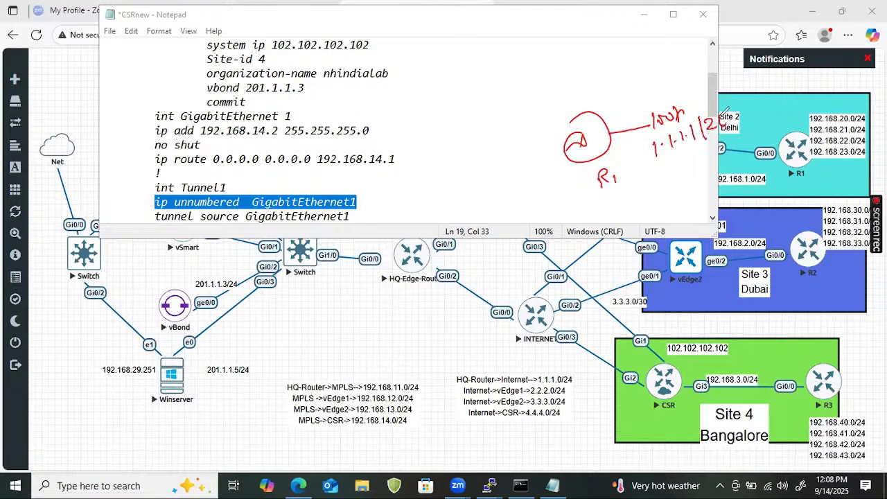
drag(652, 169, 707, 154)
mouse_move(654, 169)
mouse_down()
mouse_move(697, 161)
mouse_move(663, 166)
mouse_up()
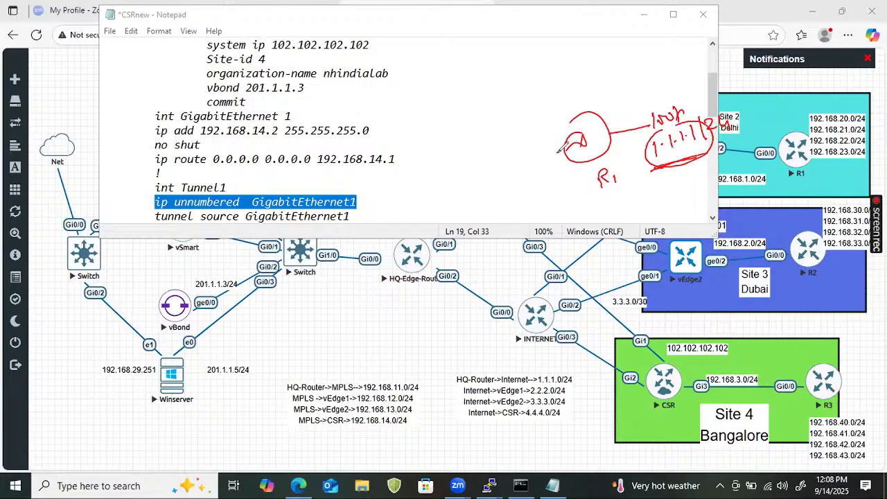
- Draw an outgoing arrow from the sketched R1 router and add an underlined G0/0 label above it
mouse_move(560, 154)
mouse_down()
mouse_move(485, 179)
mouse_move(496, 184)
mouse_up()
mouse_move(521, 135)
mouse_down()
mouse_move(517, 150)
mouse_move(538, 139)
mouse_move(540, 148)
mouse_up()
drag(549, 135, 554, 136)
mouse_move(514, 164)
mouse_down()
mouse_move(557, 151)
mouse_move(536, 146)
mouse_move(555, 142)
mouse_up()
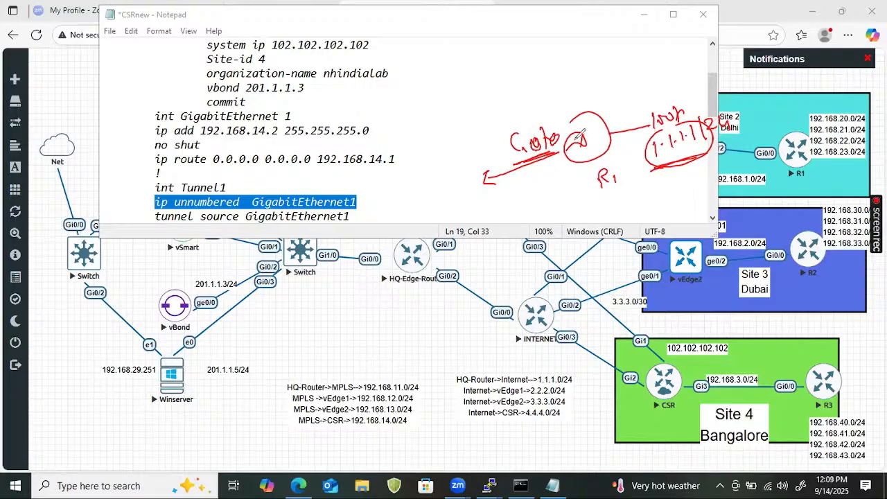
- Handwrite the commands "int G0/0" and "ip unnumbered" with the loopback below R1, and add a line across vEdge2
mouse_move(536, 209)
mouse_down()
mouse_move(534, 220)
mouse_move(581, 208)
mouse_up()
drag(593, 201, 617, 201)
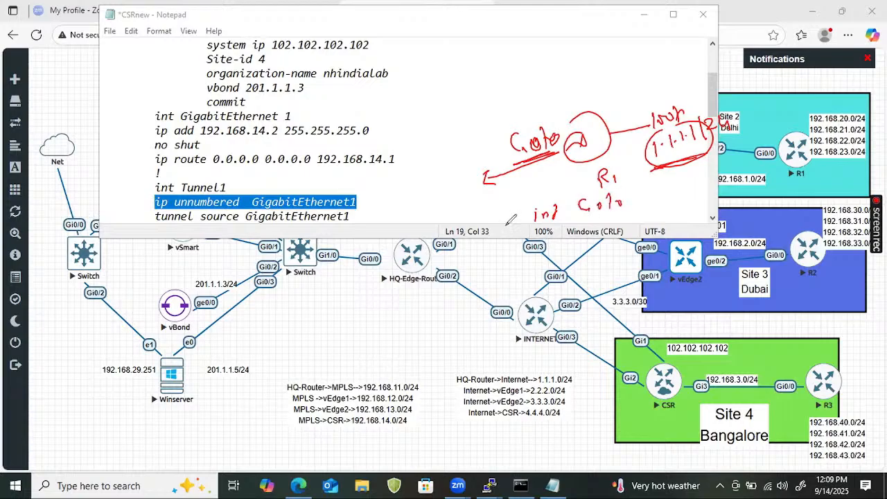
drag(511, 221, 508, 233)
mouse_move(516, 215)
mouse_down()
mouse_move(513, 230)
mouse_move(518, 222)
mouse_up()
mouse_move(503, 240)
mouse_down()
mouse_move(517, 238)
mouse_move(522, 253)
mouse_up()
drag(525, 239, 529, 254)
mouse_move(555, 237)
mouse_down()
mouse_move(568, 252)
mouse_move(663, 207)
mouse_move(712, 198)
mouse_move(717, 181)
mouse_move(802, 160)
mouse_up()
drag(762, 221, 652, 260)
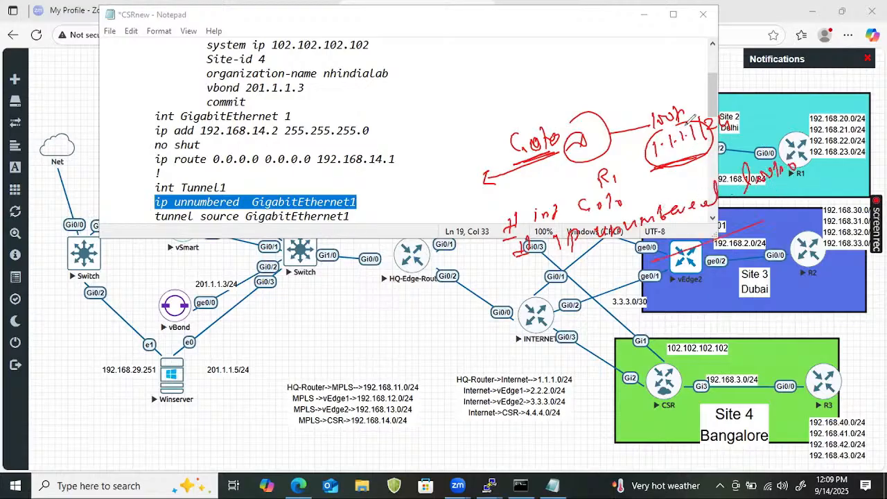
- Sketch a circled Tunnel1 branch beside G0/0, tick the GigabitEthernet 1 line, and clear all annotations
drag(519, 114, 551, 103)
mouse_move(439, 115)
mouse_down()
mouse_move(437, 136)
mouse_move(518, 86)
mouse_move(516, 105)
mouse_up()
drag(414, 161, 510, 124)
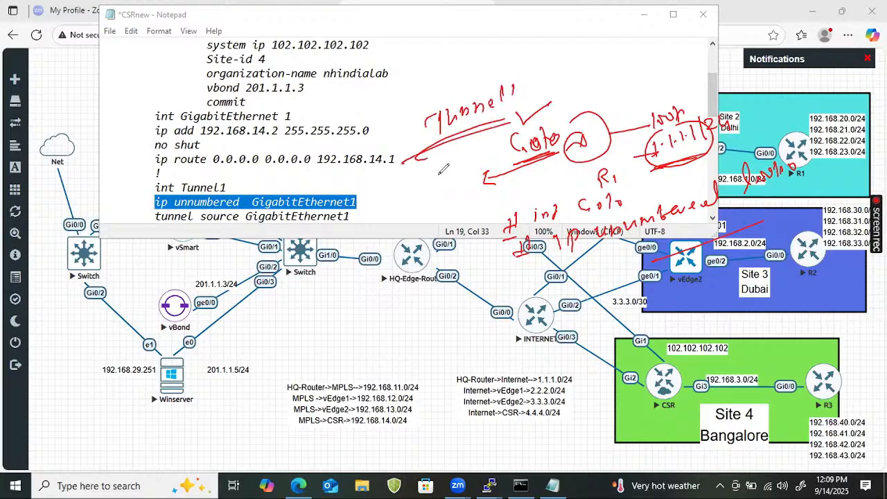
mouse_move(406, 148)
mouse_down()
mouse_move(411, 166)
mouse_move(439, 165)
mouse_up()
drag(406, 194, 453, 184)
drag(393, 208, 435, 197)
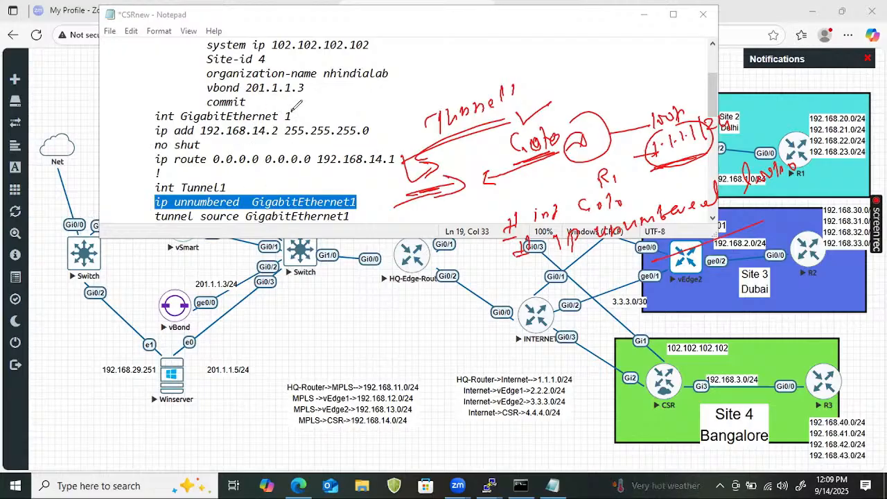
drag(291, 110, 306, 104)
drag(420, 147, 452, 151)
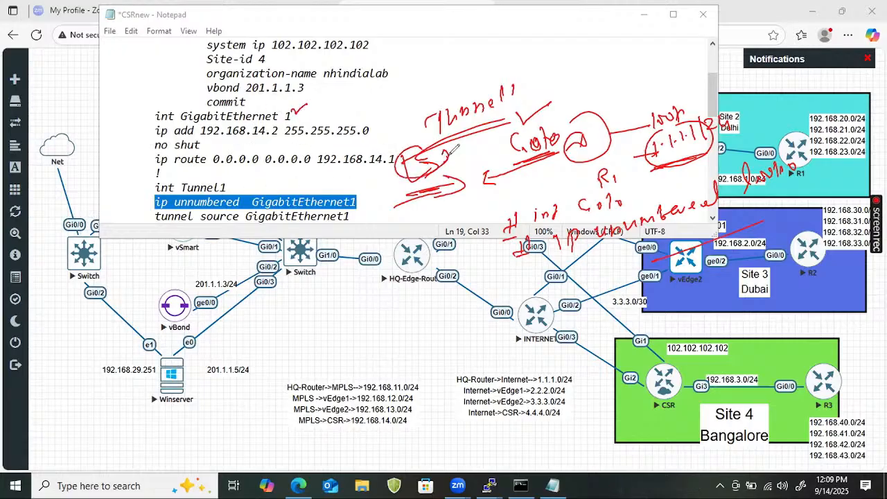
mouse_move(476, 87)
mouse_down()
mouse_move(530, 97)
mouse_move(565, 87)
mouse_up()
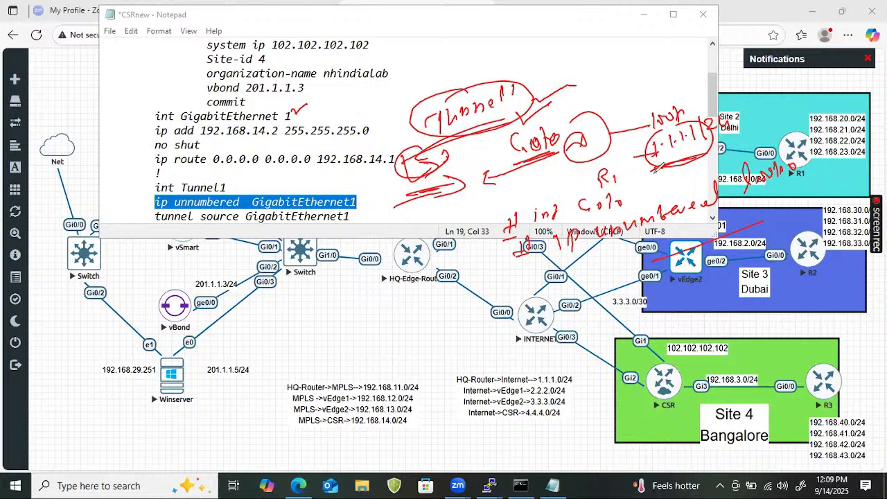
key(e)
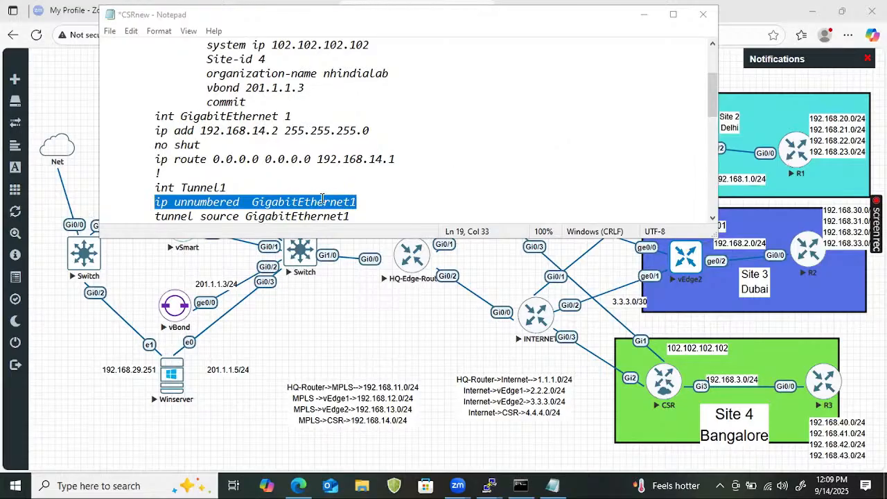
- Review the Tunnel1 block's unnumbered, tunnel source, tunnel mode and no shut lines
click(366, 202)
drag(194, 188, 165, 186)
drag(109, 187, 226, 206)
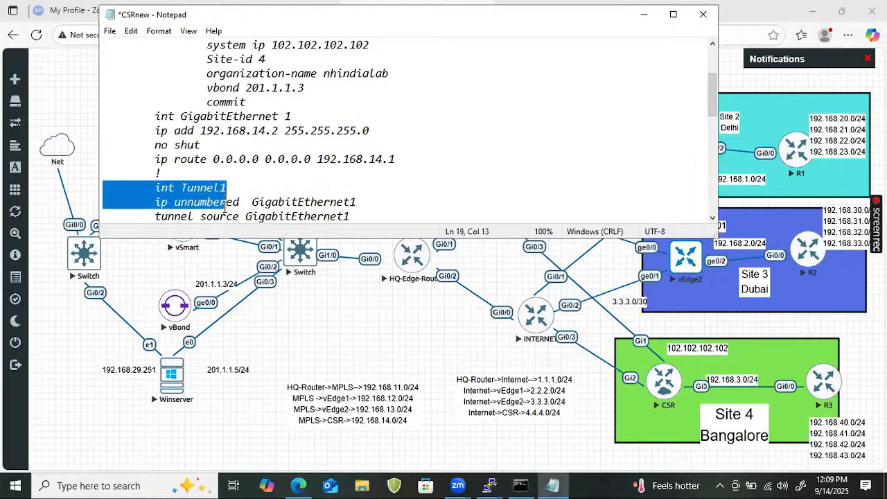
click(370, 221)
text(tunnel mode sdwan)
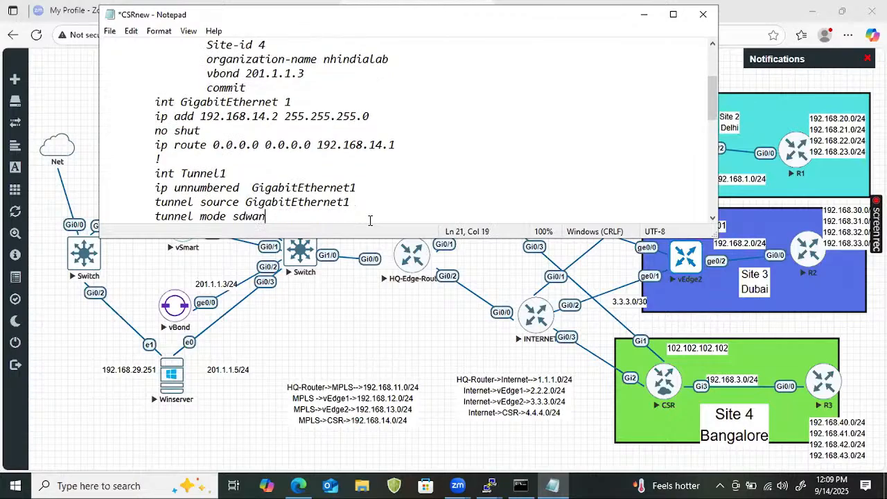
text(no shut)
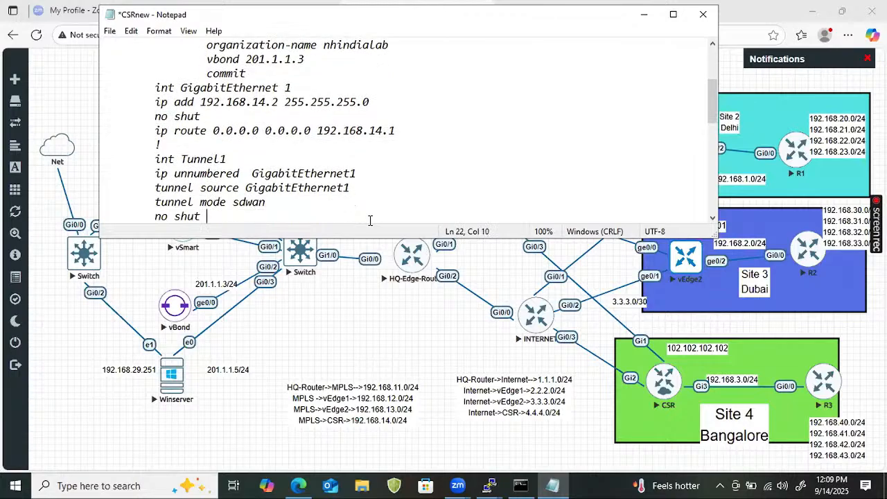
- Change the template's "Sdwan" line to lowercase "sdwan"
key(Down)
key(Down)
key(Down)
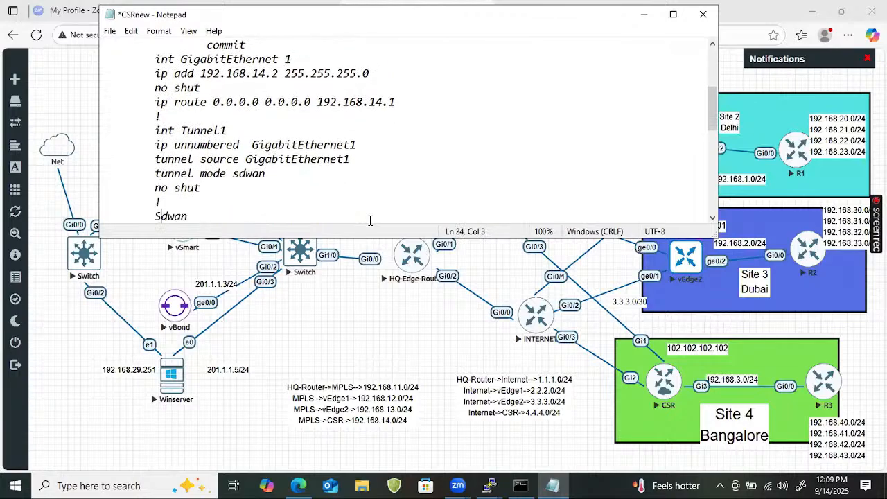
key(Delete)
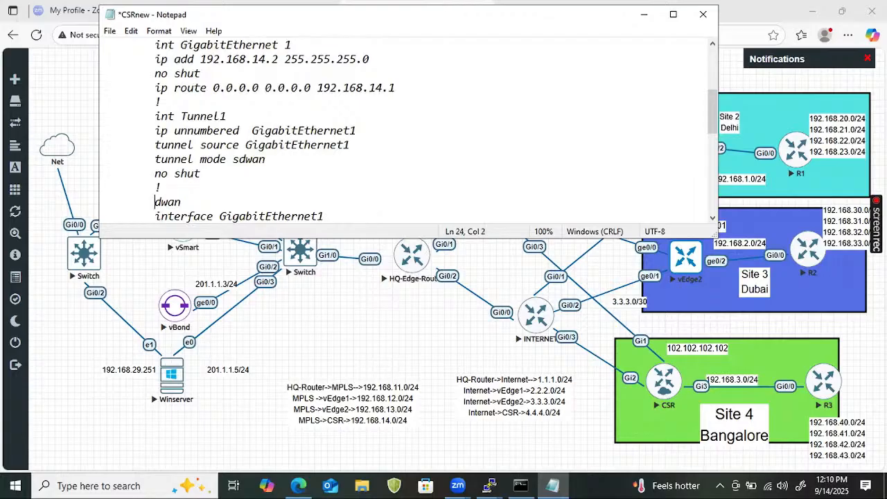
text(s)
- Remove the "no shut" line between "encapsulation ipsec" and "color default" in the sdwan section
key(Down)
key(Down)
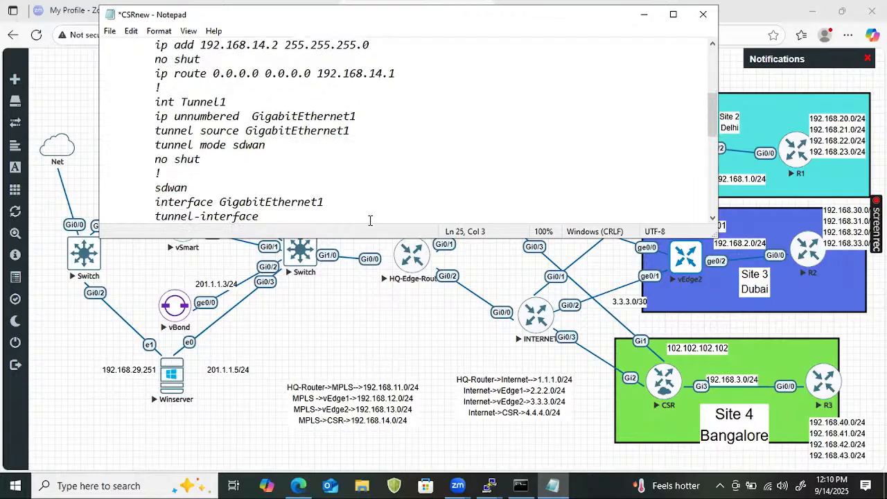
key(ctrl+Right)
key(Right)
key(Right)
key(Right)
key(Right)
key(Down)
key(Down)
key(Down)
key(Down)
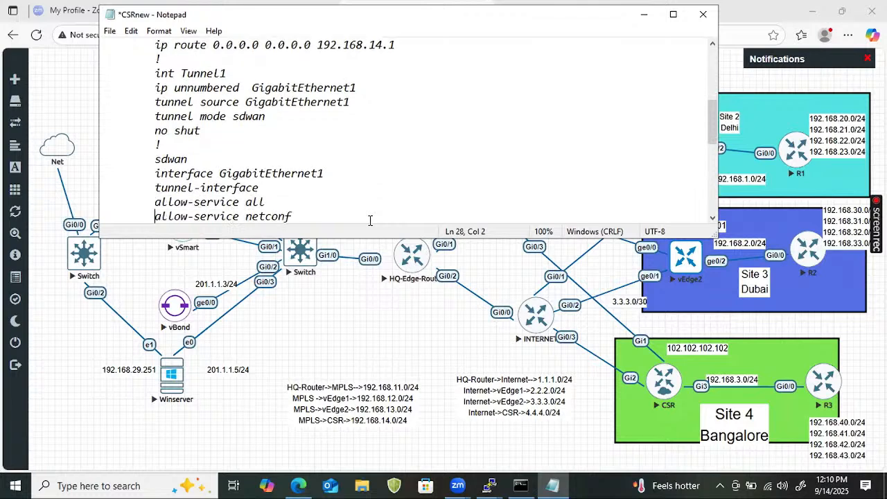
key(Down)
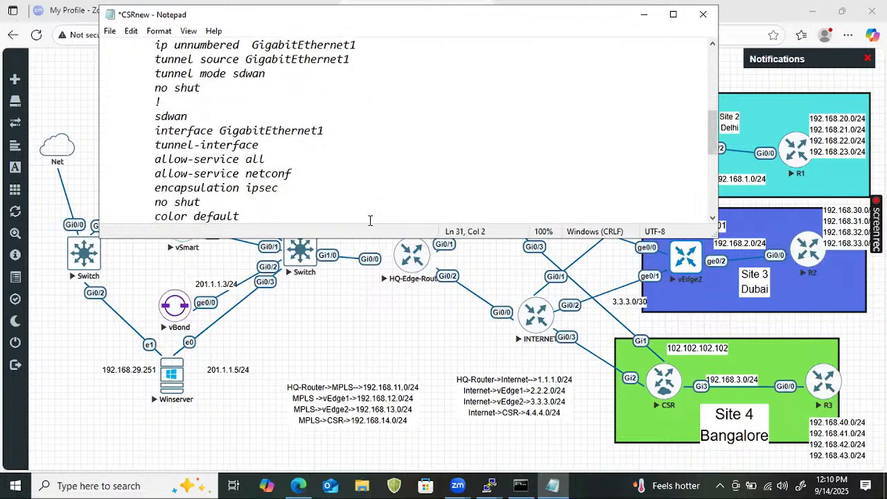
key(Down)
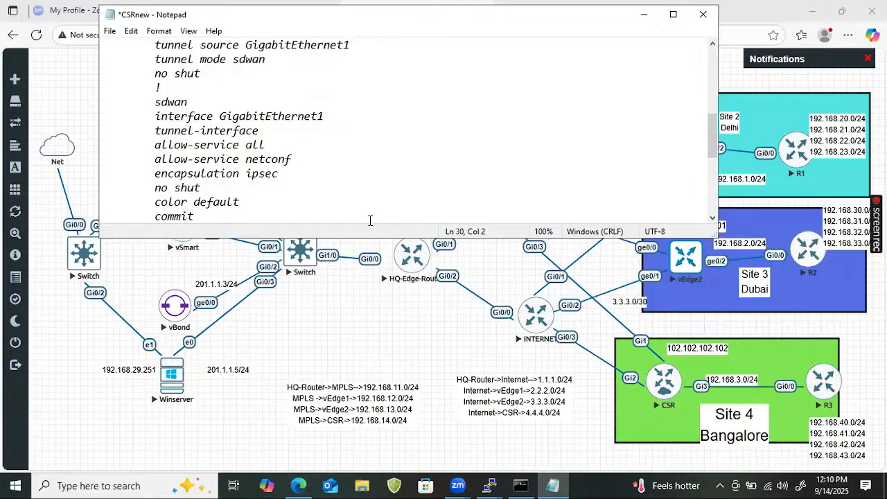
key(shift+Down)
key(Delete)
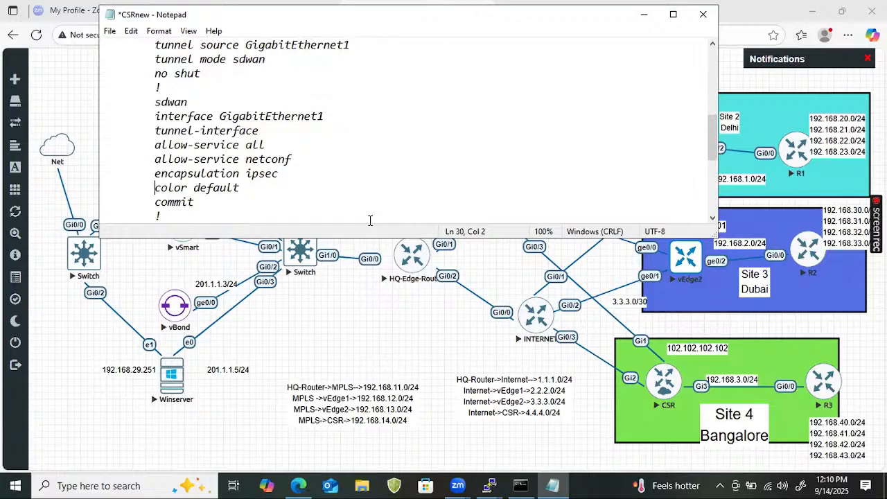
- Copy the template's configuration from the hostname line through the line after the final commit
key(Down)
key(Down)
key(Down)
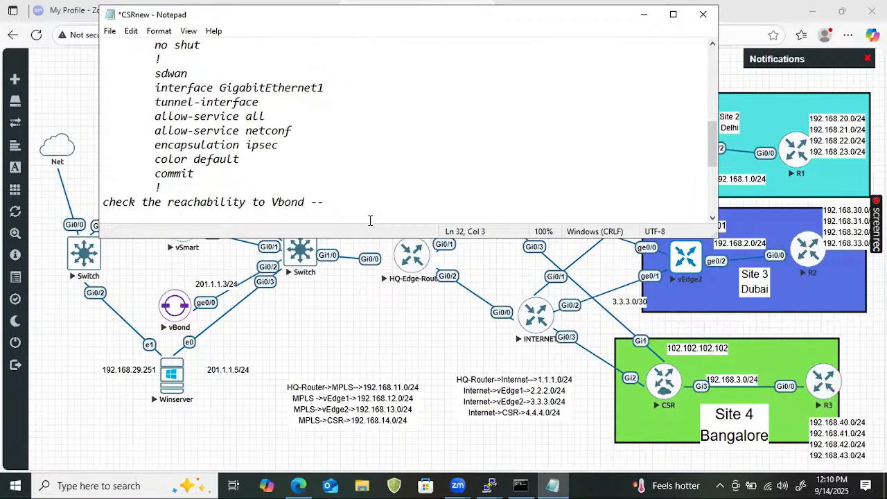
key(shift+Up)
key(shift+Up)
key(shift+Up)
key(shift+Up)
key(shift+Up)
key(shift+Up)
key(shift+Up)
key(shift+Up)
key(shift+Up)
key(shift+Up)
key(shift+Up)
key(shift+Up)
key(shift+Up)
key(shift+Up)
key(shift+Up)
key(shift+Up)
key(shift+Up)
key(shift+Up)
key(shift+Up)
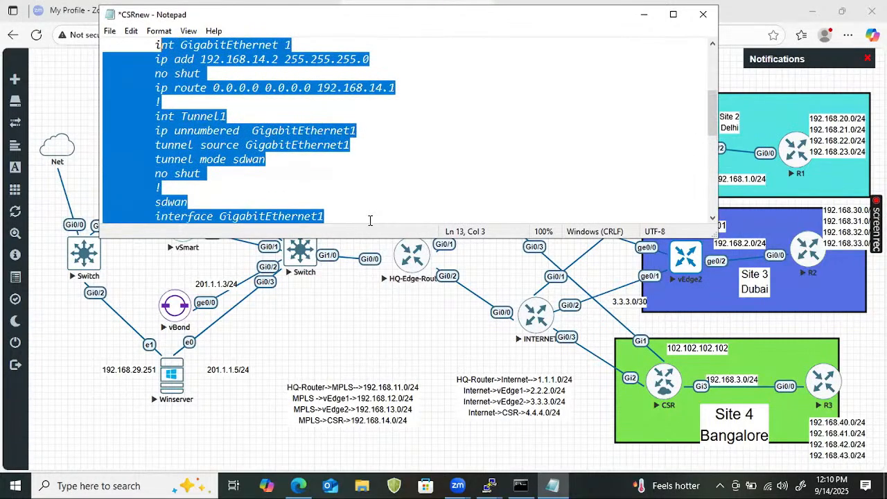
key(shift+Up)
key(shift+Up)
key(shift+Up)
key(shift+Up)
key(shift+Up)
key(shift+Up)
key(shift+Up)
key(shift+Up)
key(shift+Up)
key(shift+Up)
key(shift+Up)
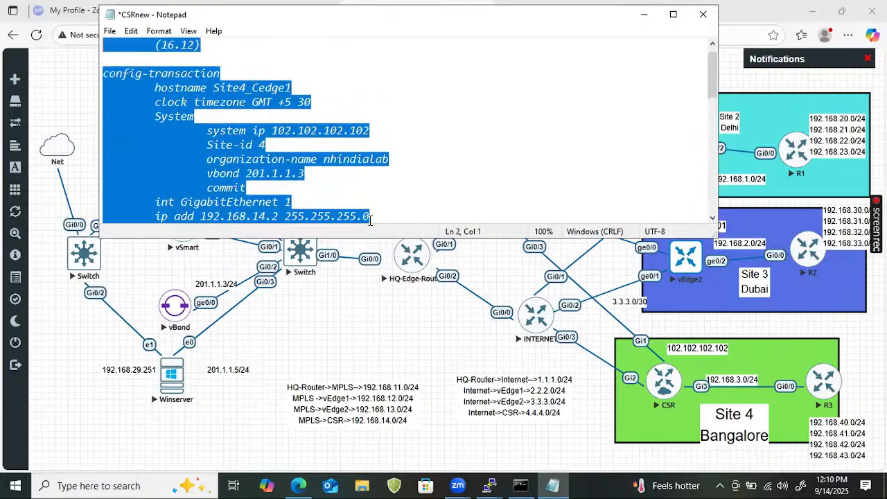
key(shift+Down)
key(shift+Down)
key(shift+Down)
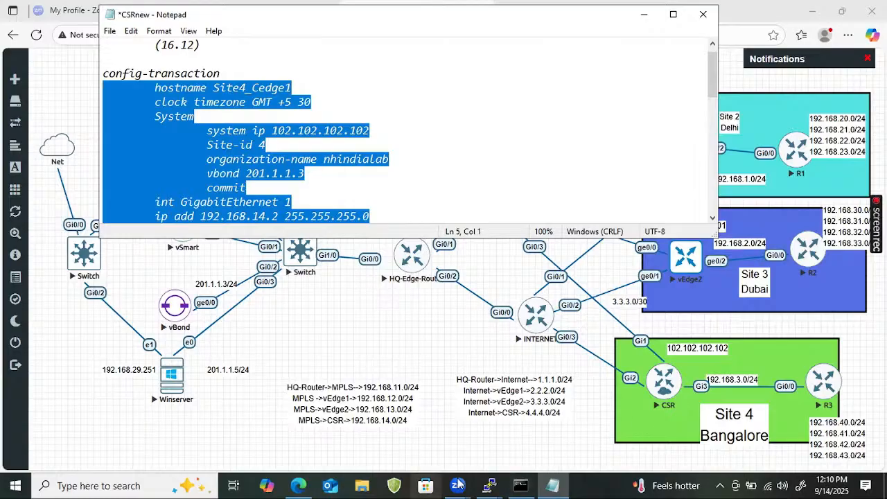
- Switch to the CSR console and paste the copied configuration at its config prompt
click(484, 480)
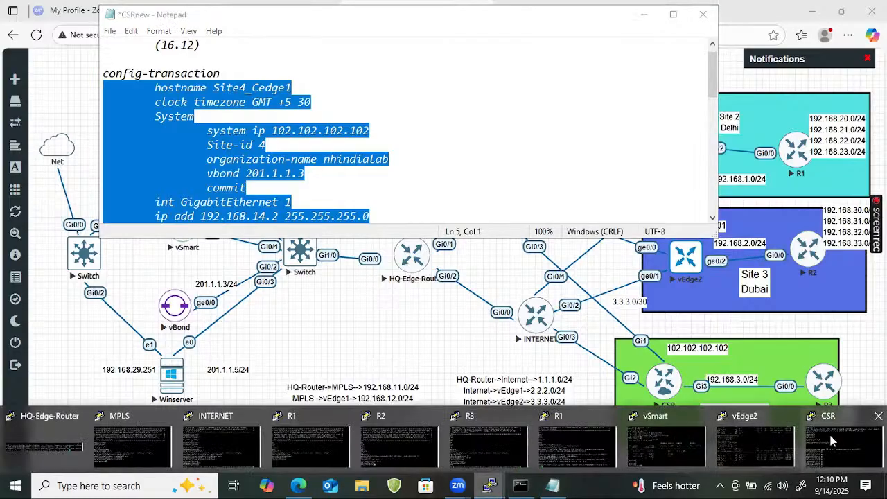
click(846, 431)
key(Return)
key(Return)
key(Return)
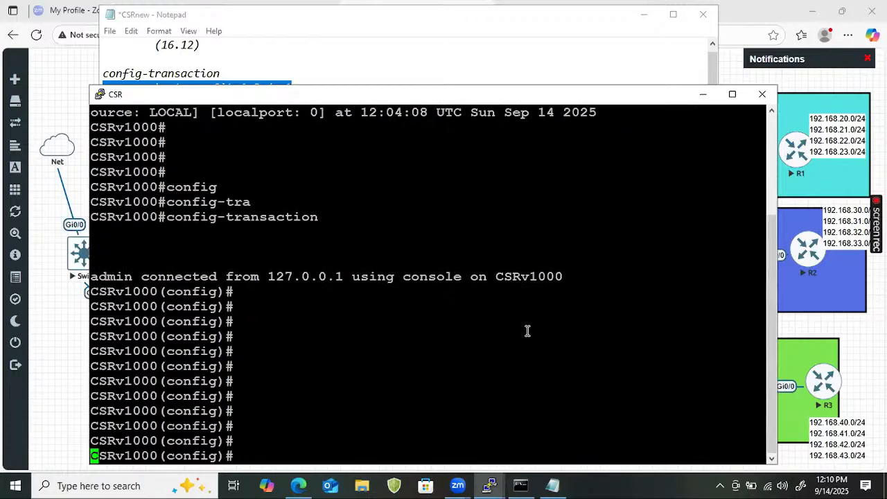
right_click(459, 313)
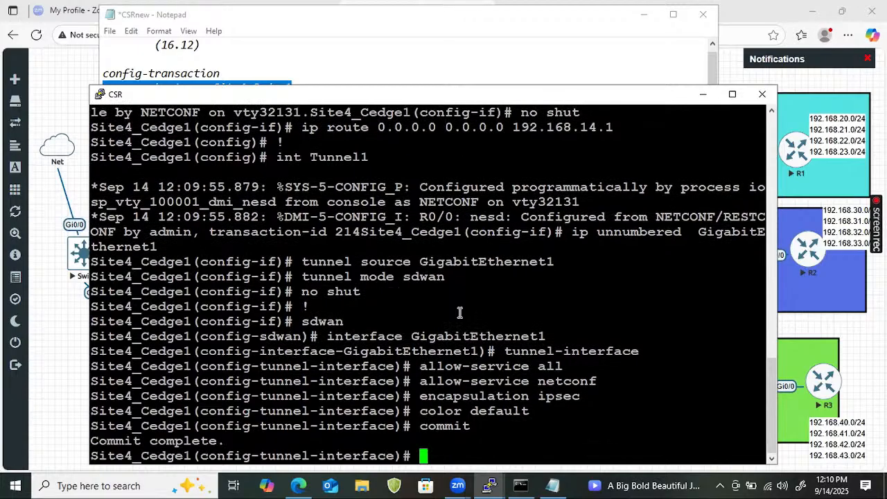
- Return to the CSRnew Notepad file and change its "System" line to lowercase "system"
click(552, 485)
scroll(222, 144, up, 1)
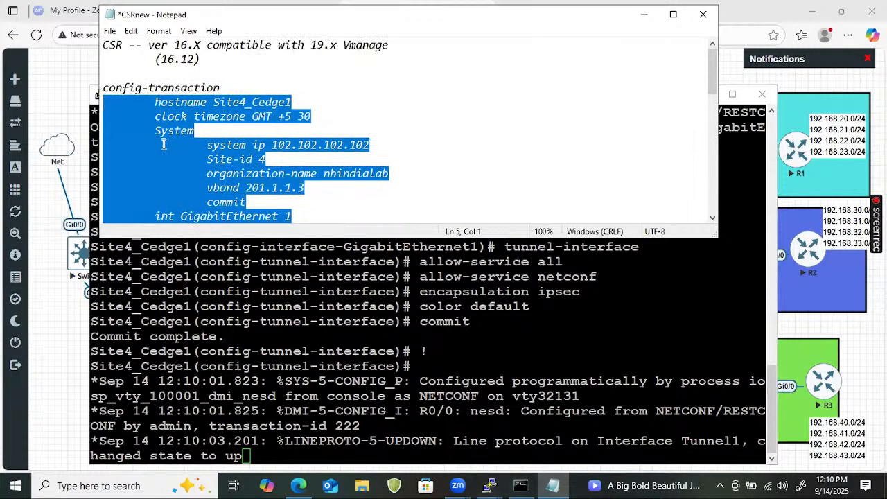
click(158, 131)
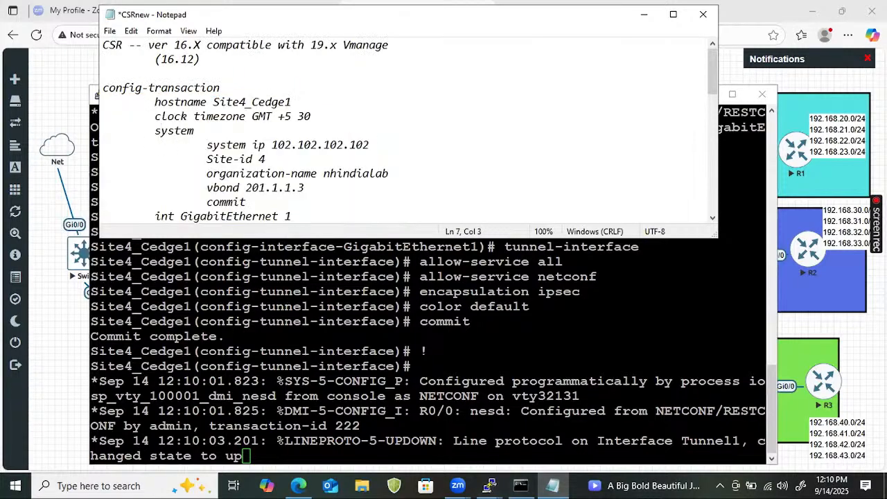
- Copy the template's configuration from the "system" line through the final commit
drag(159, 129, 356, 304)
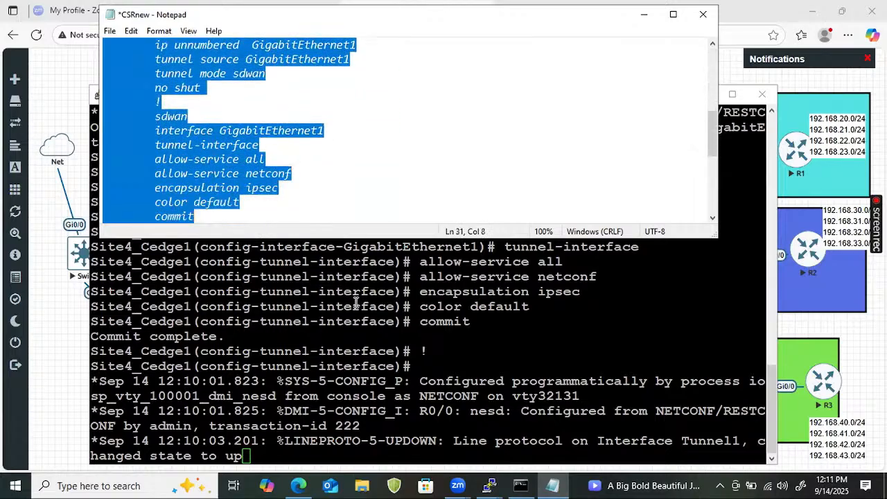
scroll(217, 203, up, 1)
right_click(217, 203)
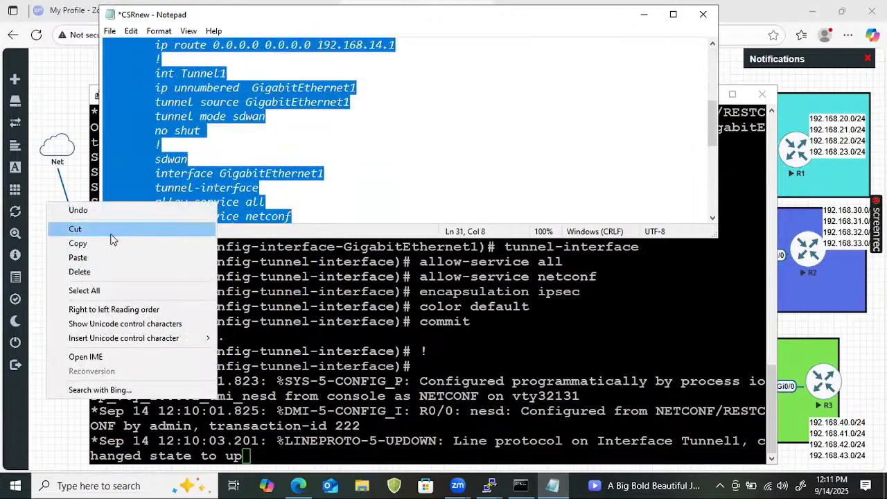
click(76, 241)
- Switch to the CSR console and paste the copied configuration at its prompt
click(407, 320)
key(Return)
key(Return)
key(Return)
key(Return)
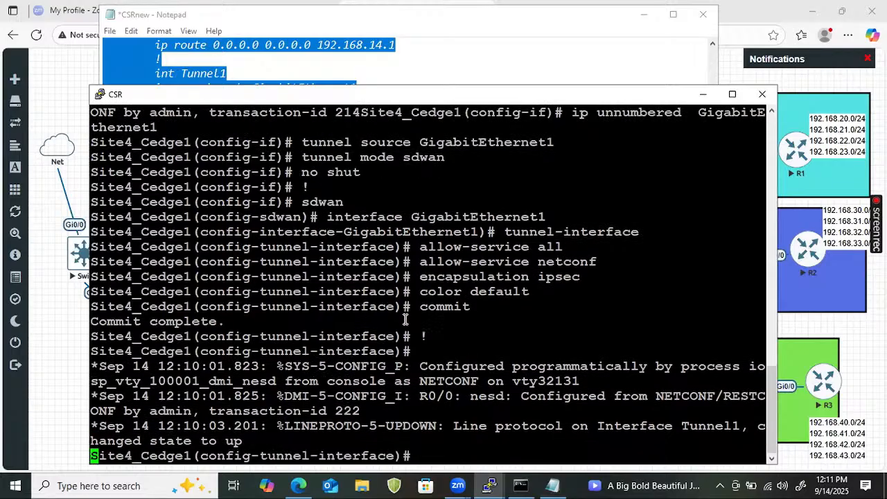
right_click(501, 335)
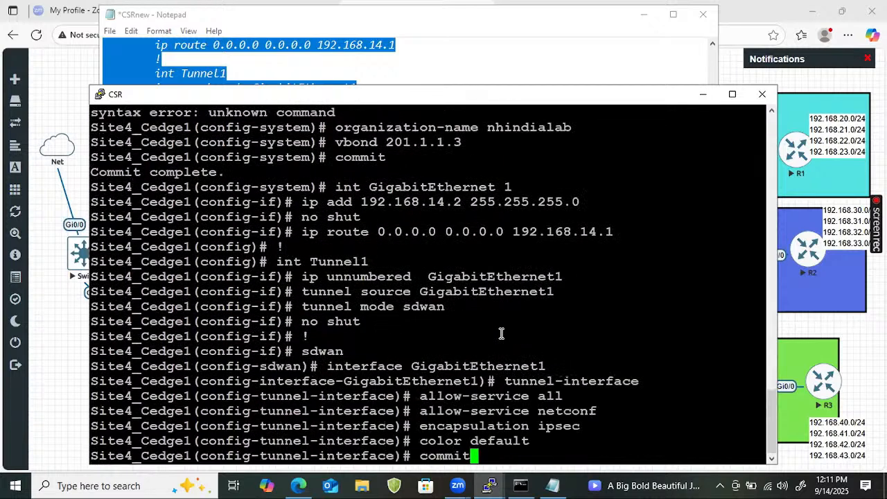
- Leave the tunnel-interface, interface and sdwan submodes to return to the global config prompt
text(sy)
key(Tab)
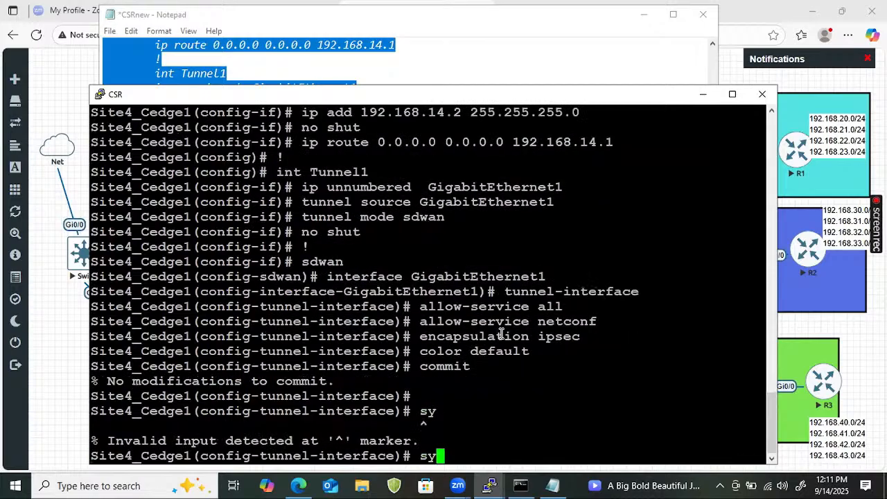
key(BackSpace)
key(BackSpace)
text(exit)
key(Return)
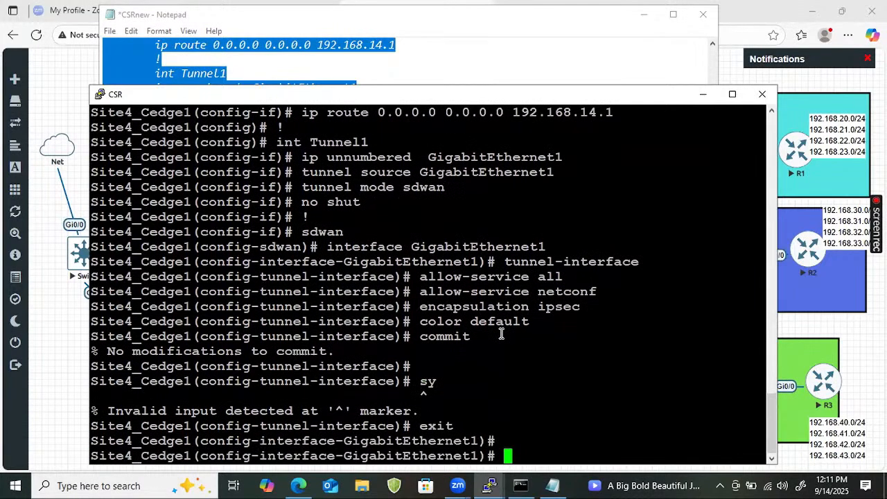
text(exit)
key(Return)
key(Return)
key(Return)
key(Return)
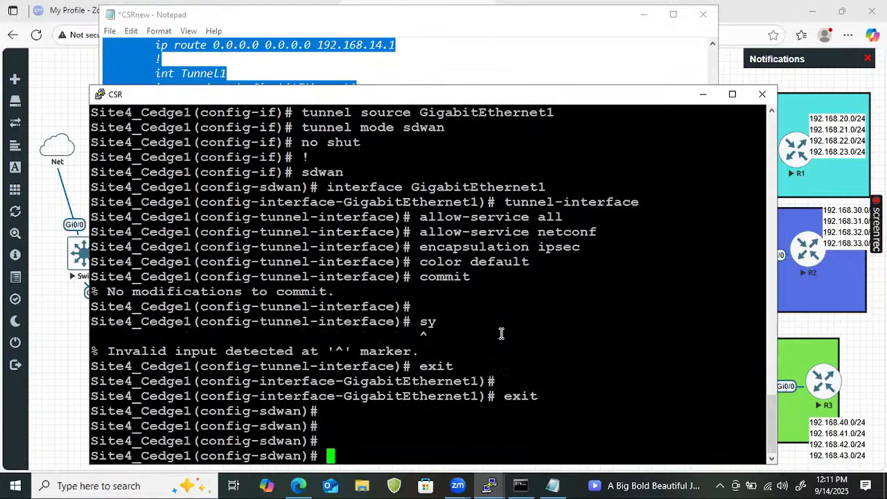
text(exit)
key(Return)
key(Return)
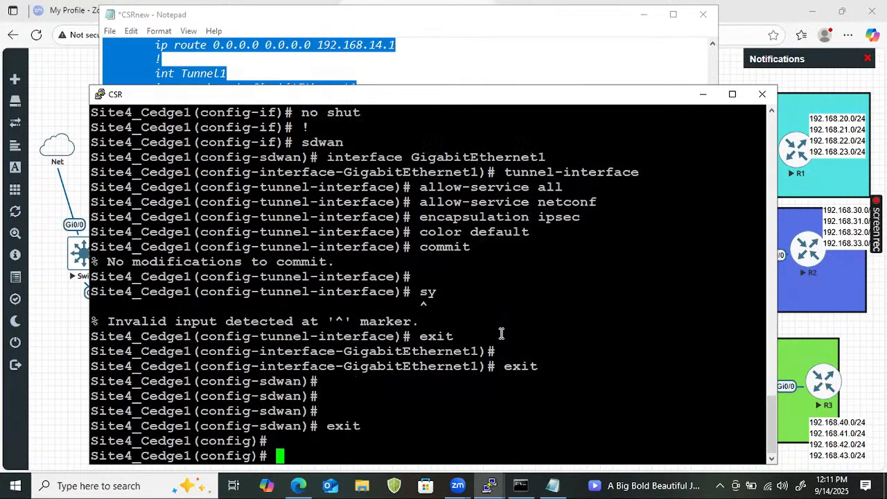
- Enter system configuration mode and set the system-ip to 102.102.102.102
text(system)
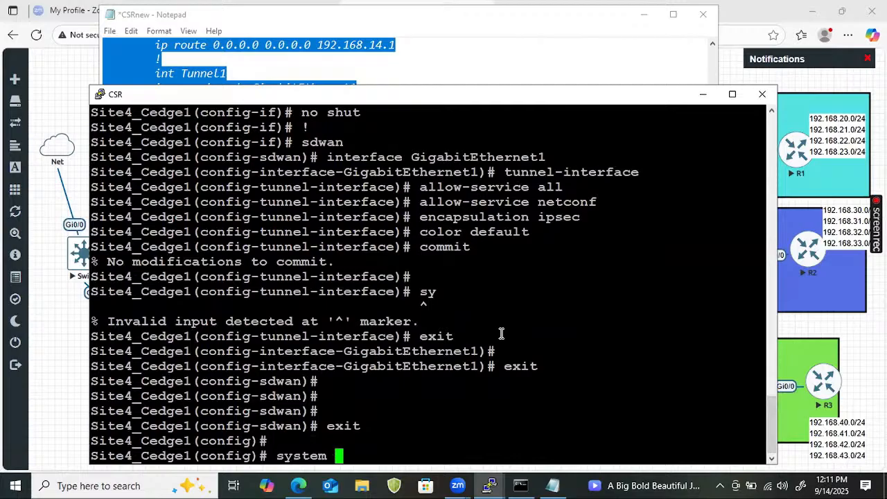
key(Return)
text(sy)
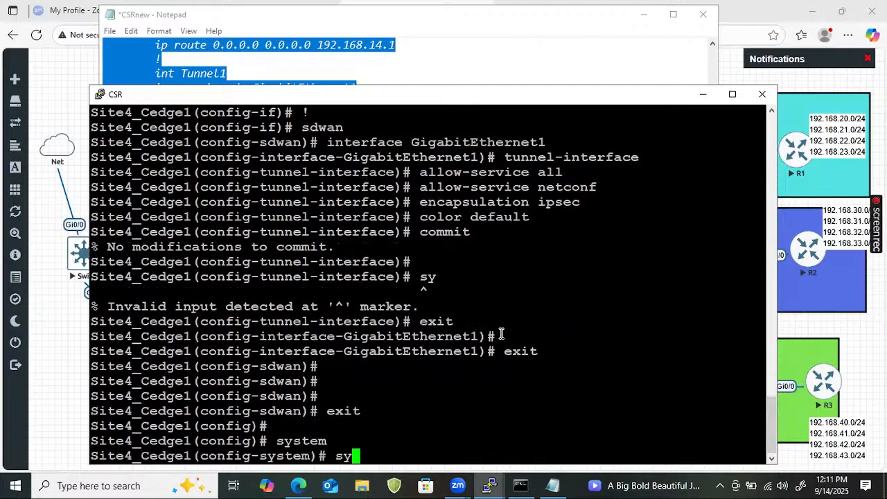
text(stem-ip 10)
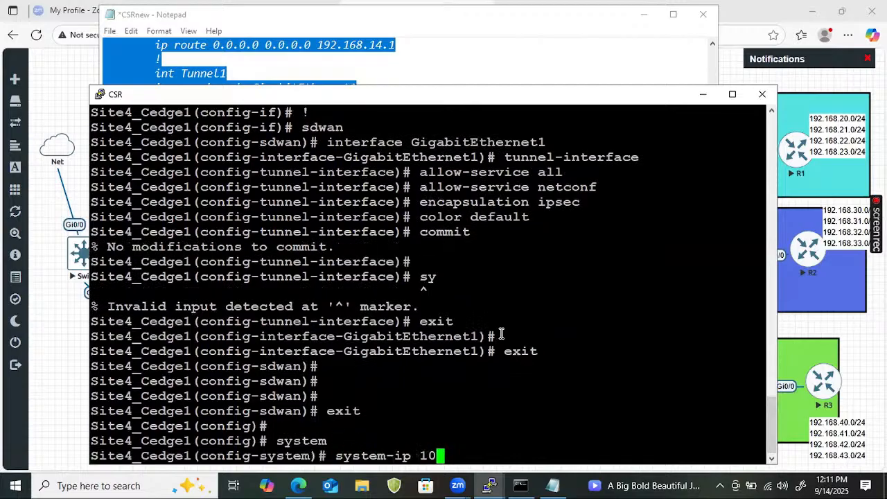
text(2.102.102.10)
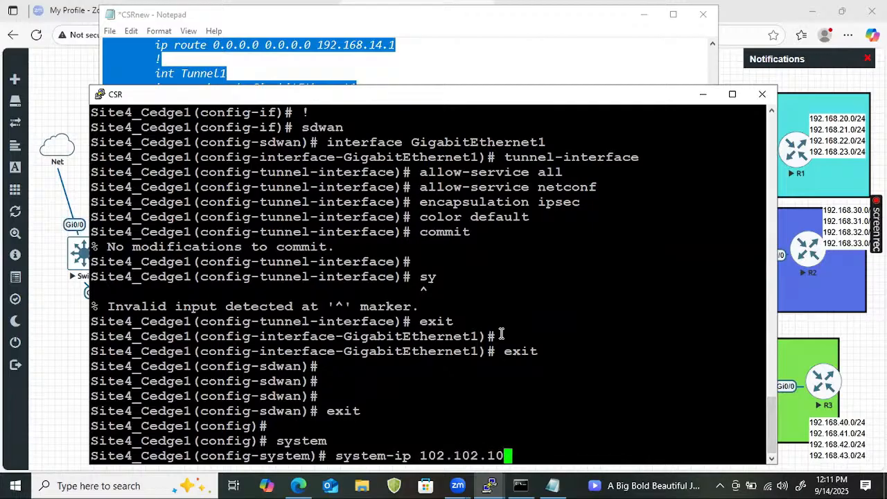
text(2.)
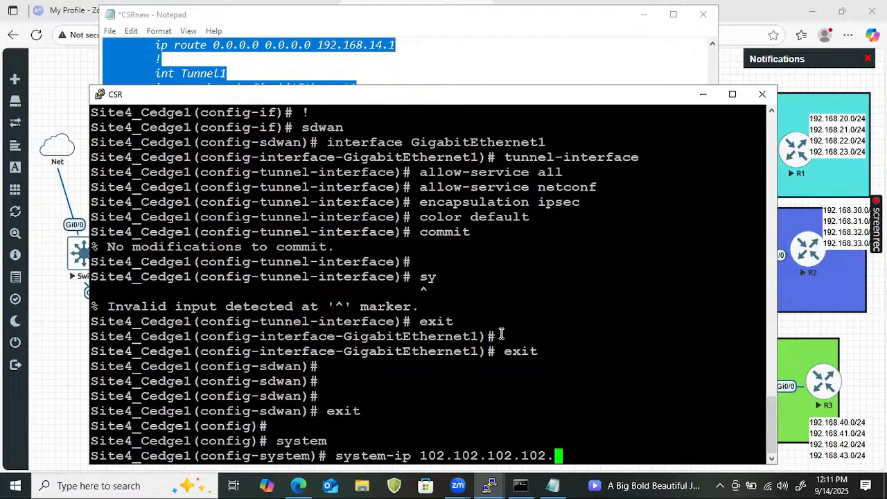
key(BackSpace)
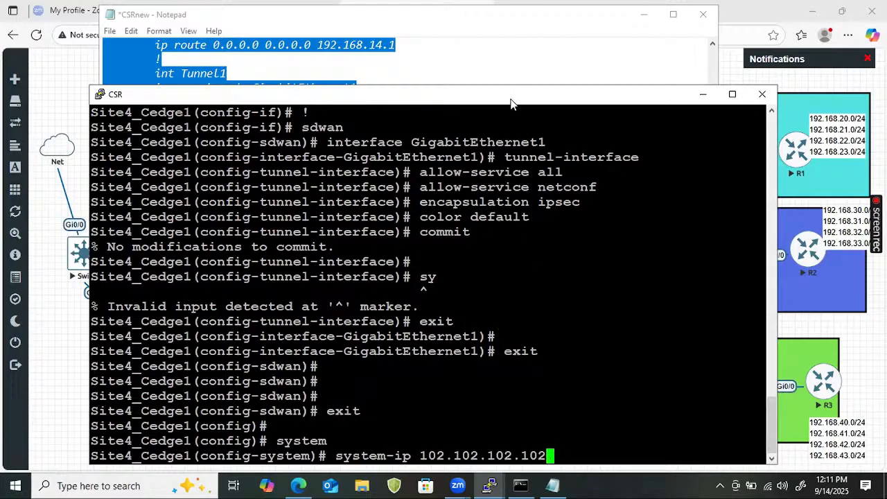
drag(511, 104, 516, 57)
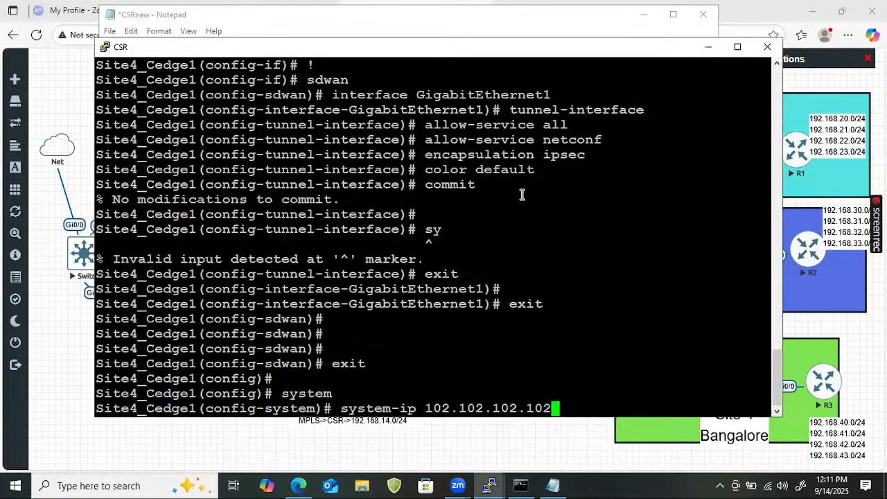
key(Return)
- Set the site-id to 4 and commit the system configuration
text(site-id 4)
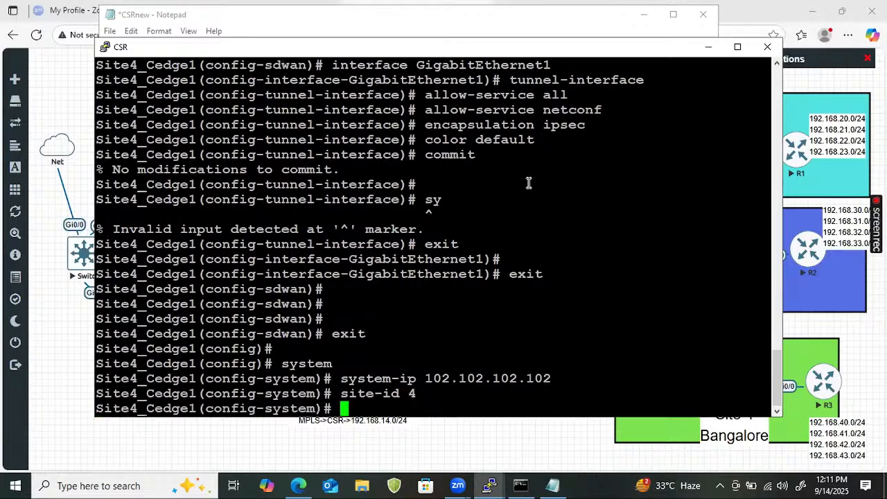
text(commit)
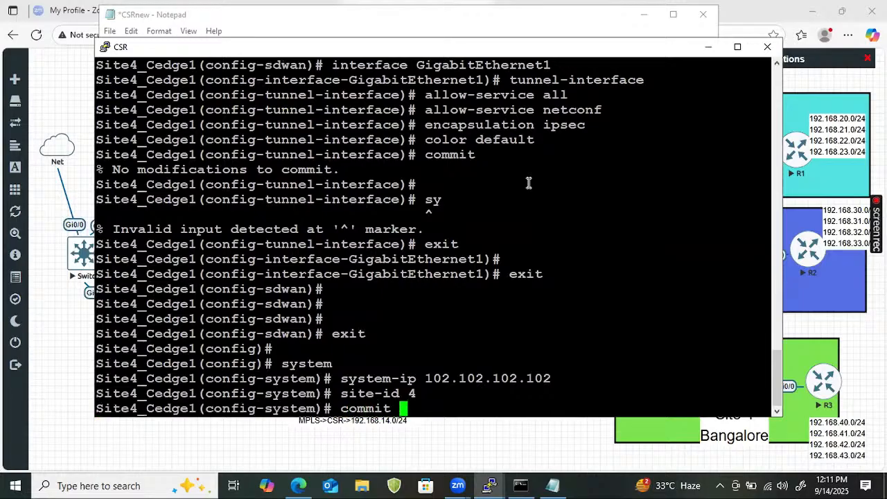
key(Return)
key(Return)
key(Return)
key(Return)
key(Return)
key(Return)
key(Return)
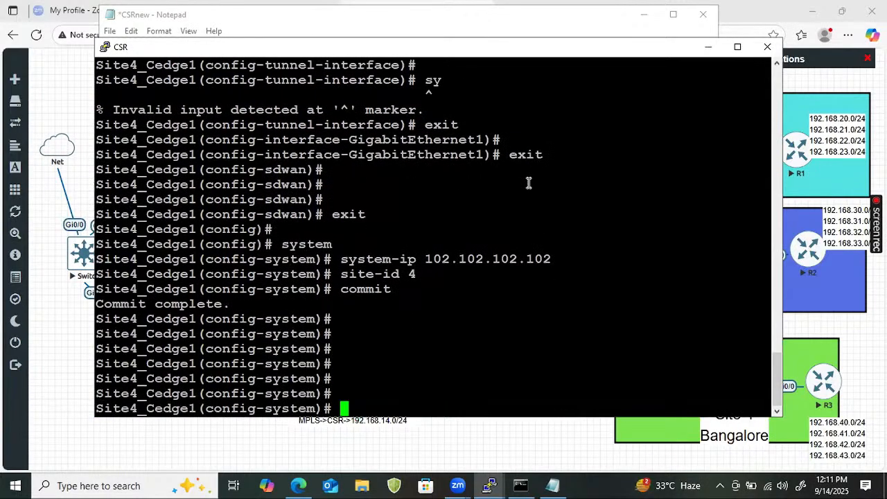
key(Return)
key(Return)
key(Return)
key(Return)
key(Return)
key(Return)
key(Return)
key(Return)
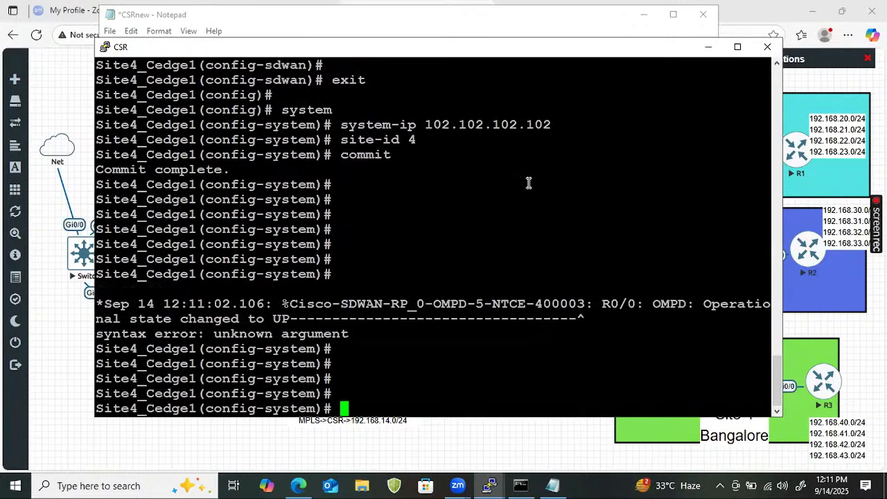
- Exit system and global configuration modes to return to the privileged prompt
text(exit)
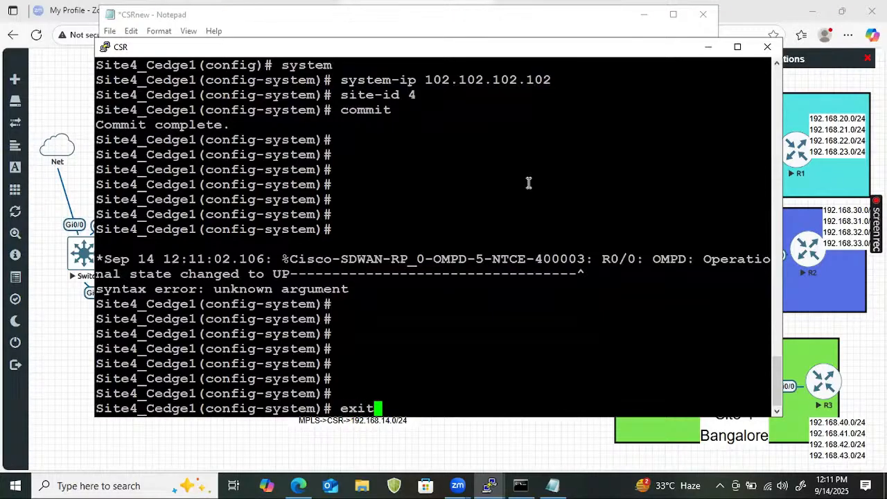
key(Return)
key(Return)
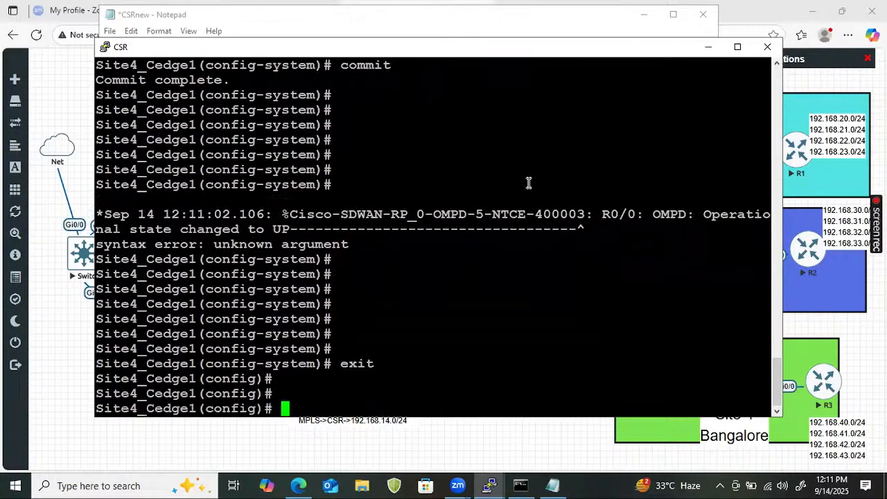
key(Return)
key(Return)
text(exit)
key(Return)
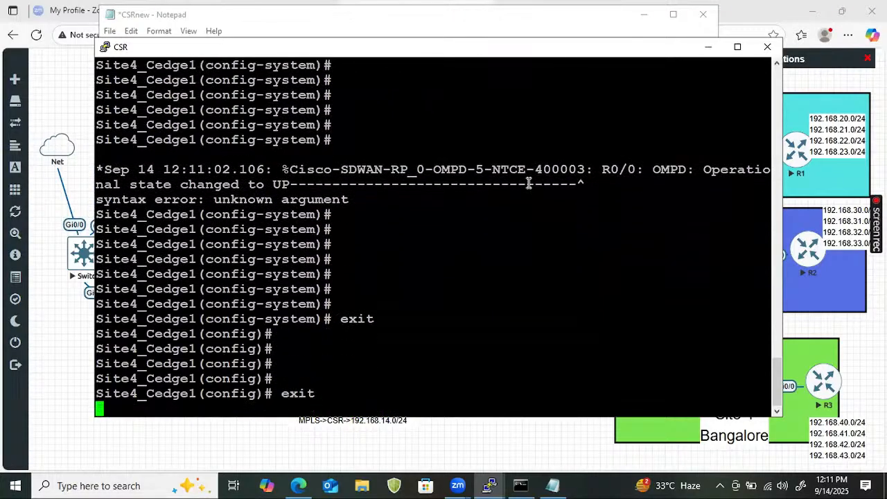
- Display the router's SD-WAN configuration with the show sdwan running-config command
text(show )
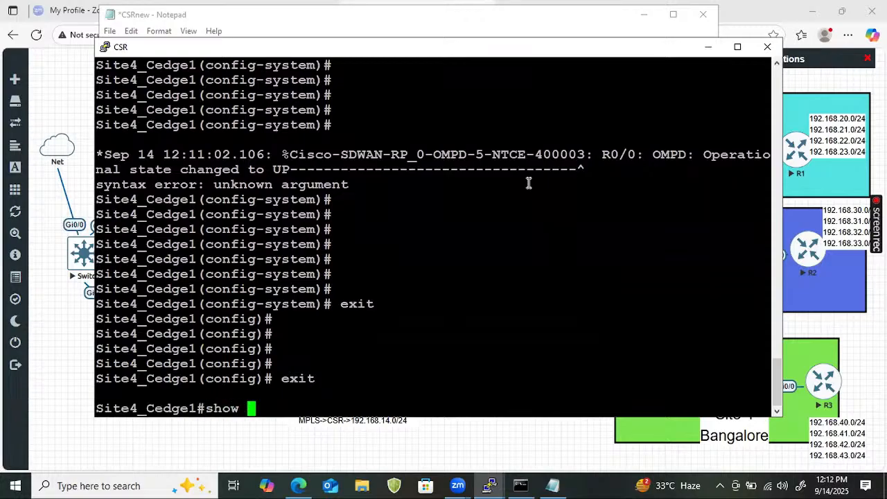
text(run)
key(Tab)
text(sd)
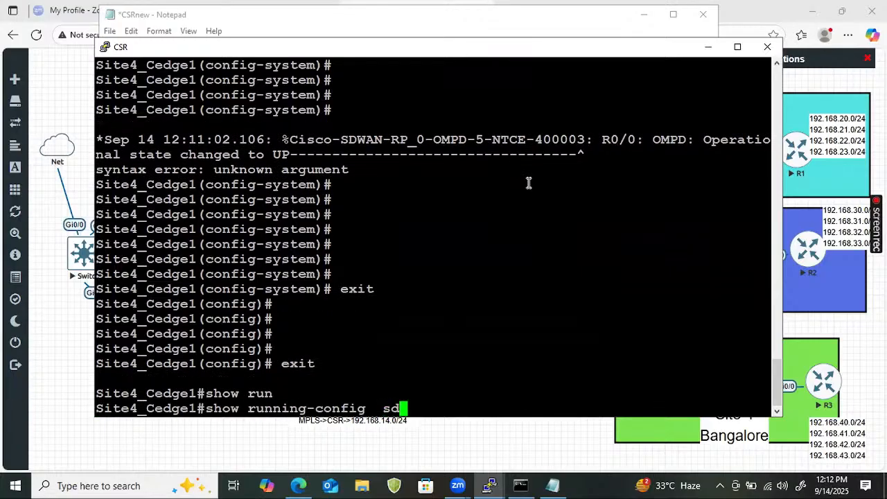
key(Tab)
key(BackSpace)
key(BackSpace)
key(BackSpace)
key(BackSpace)
key(BackSpace)
key(BackSpace)
key(BackSpace)
key(BackSpace)
key(BackSpace)
key(BackSpace)
key(BackSpace)
key(BackSpace)
key(BackSpace)
key(BackSpace)
key(BackSpace)
key(BackSpace)
key(BackSpace)
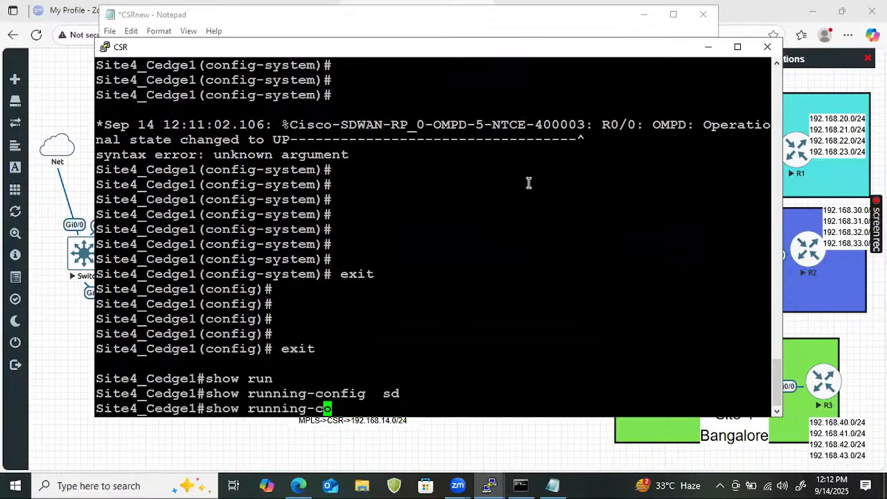
key(BackSpace)
text(sd)
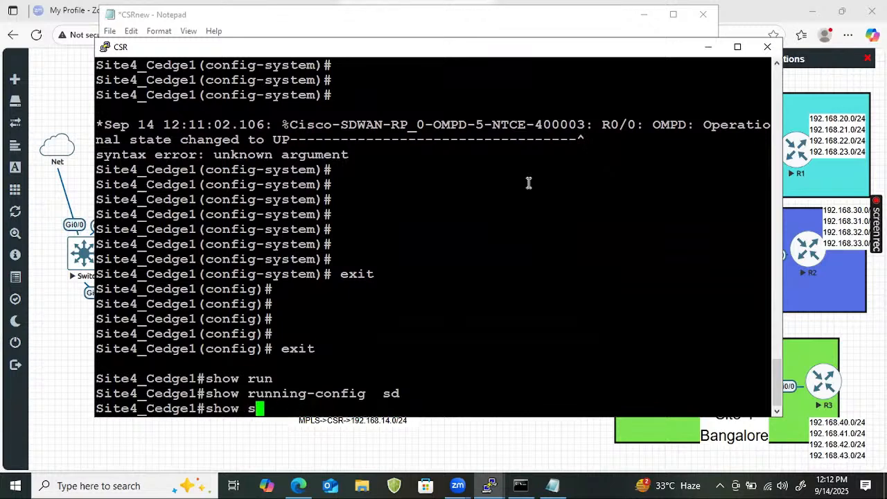
key(Tab)
text(w)
key(Tab)
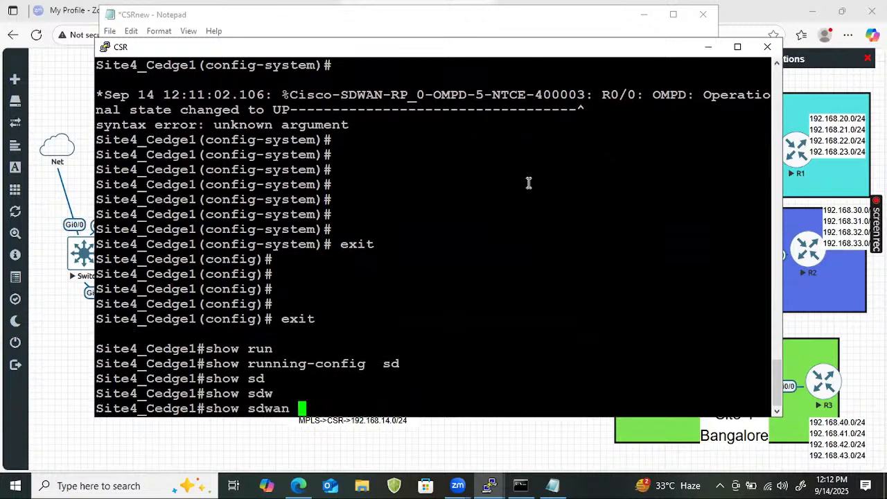
text(run)
key(Tab)
text(sy)
key(Tab)
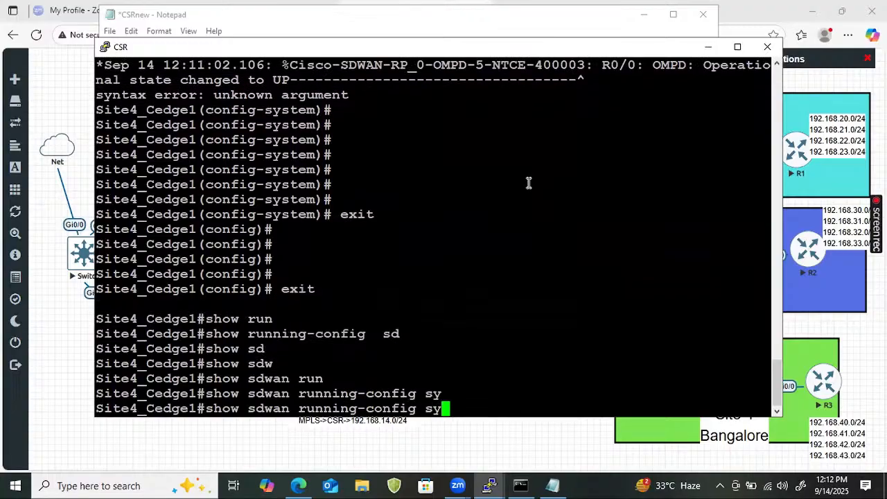
key(BackSpace)
key(BackSpace)
key(Return)
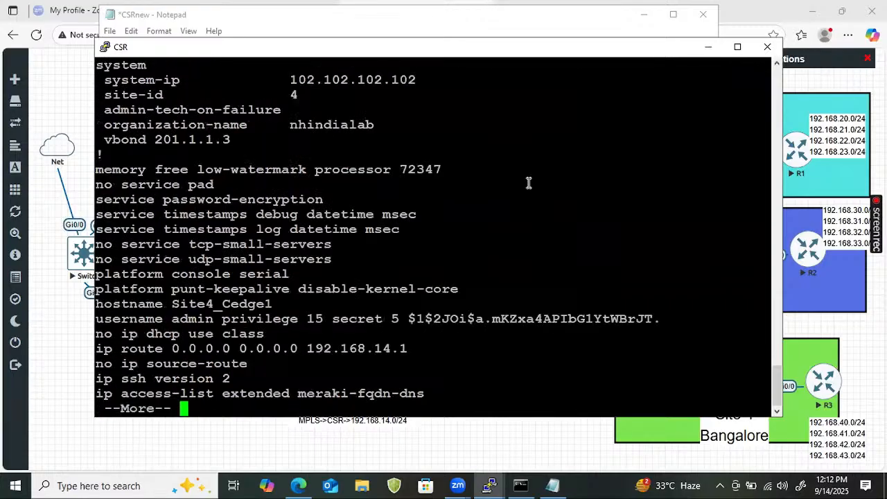
- Page through the SD-WAN running configuration to review the system, hostname, default route and GigabitEthernet1 settings
key(Return)
key(Return)
key(Return)
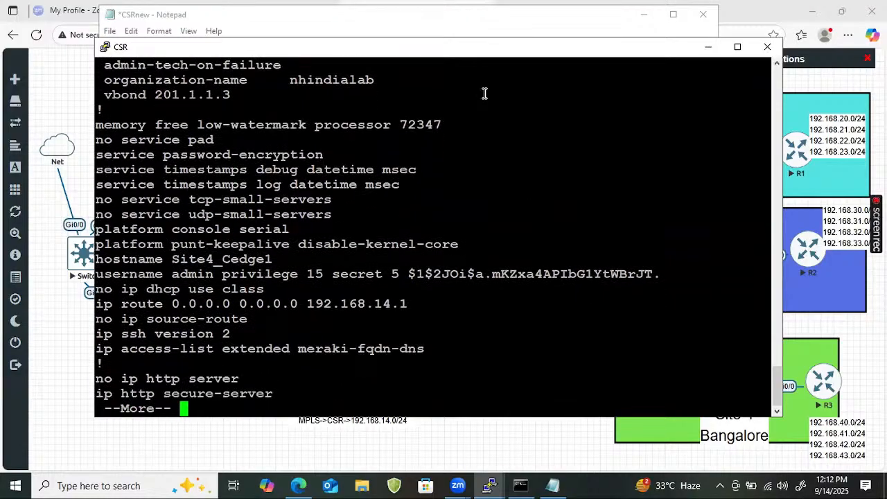
scroll(270, 163, up, 4)
scroll(246, 238, down, 4)
key(Return)
key(Return)
key(Return)
key(Return)
key(Return)
key(Return)
key(Return)
key(Return)
key(Return)
key(Return)
key(Return)
key(Return)
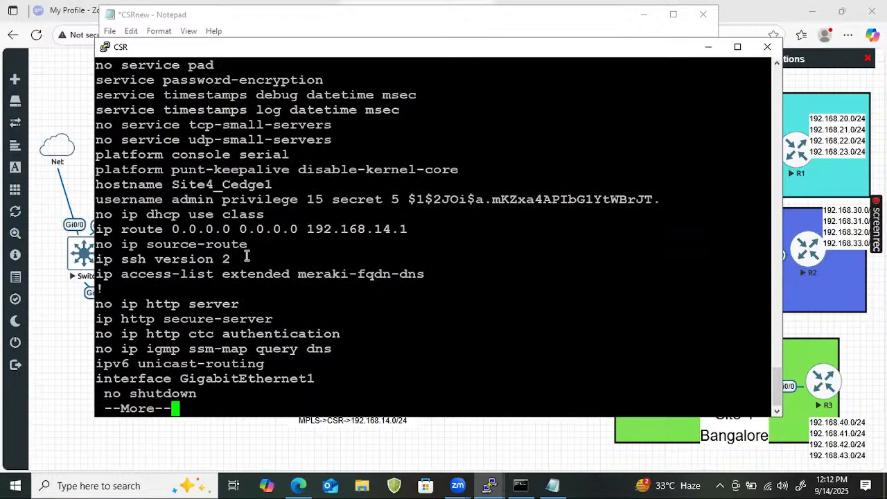
key(Return)
key(Return)
key(Return)
key(Return)
key(Return)
key(Return)
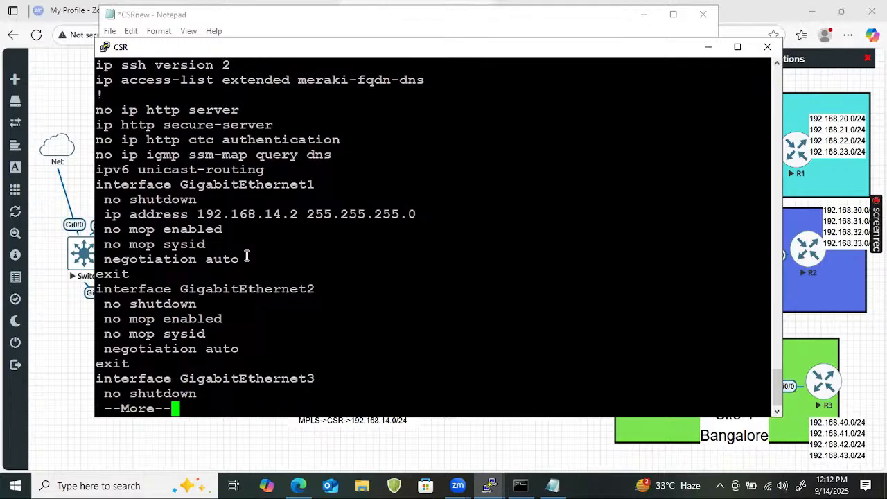
- Review the remaining GigabitEthernet and Tunnel1 sections of the running configuration, then quit the listing back to the prompt
key(Return)
key(Return)
key(Return)
key(Return)
key(Return)
key(Return)
key(Return)
key(Return)
key(Return)
key(Return)
key(Return)
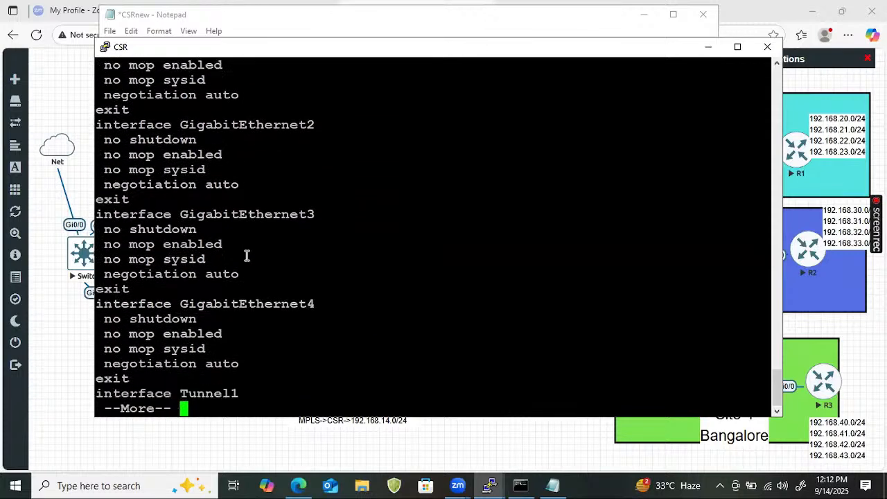
key(Return)
key(Return)
key(Return)
key(Return)
key(Return)
key(Return)
key(Return)
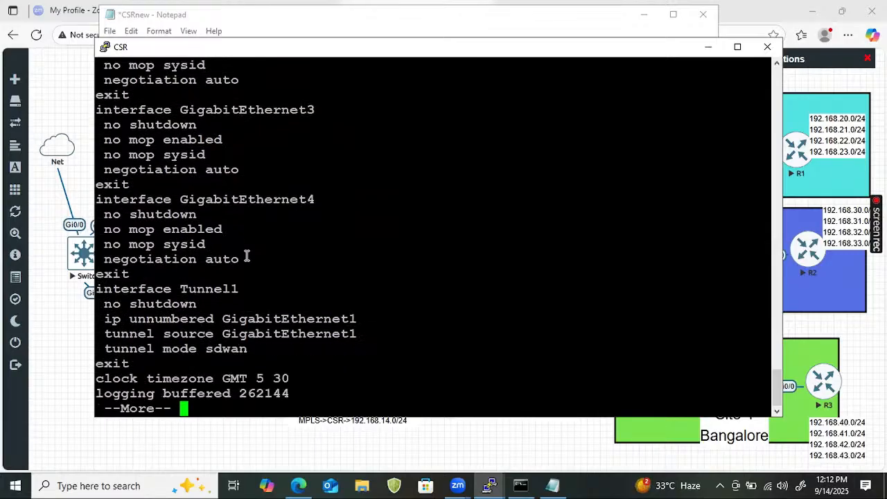
key(Return)
key(Return)
key(Return)
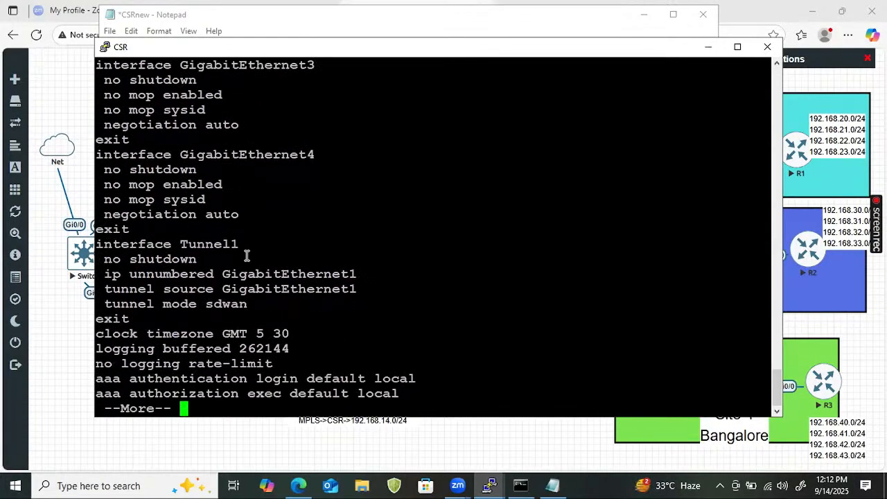
key(q)
key(Return)
key(Return)
key(Return)
key(Return)
key(Return)
key(Return)
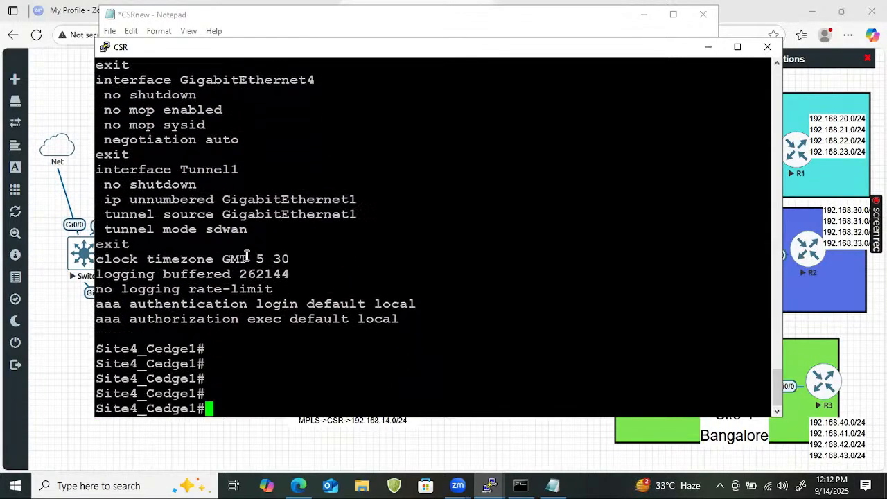
- Display the interface summary with show ip int brief and compare the Tunnel1 and GigabitEthernet1 IP addresses
text(show)
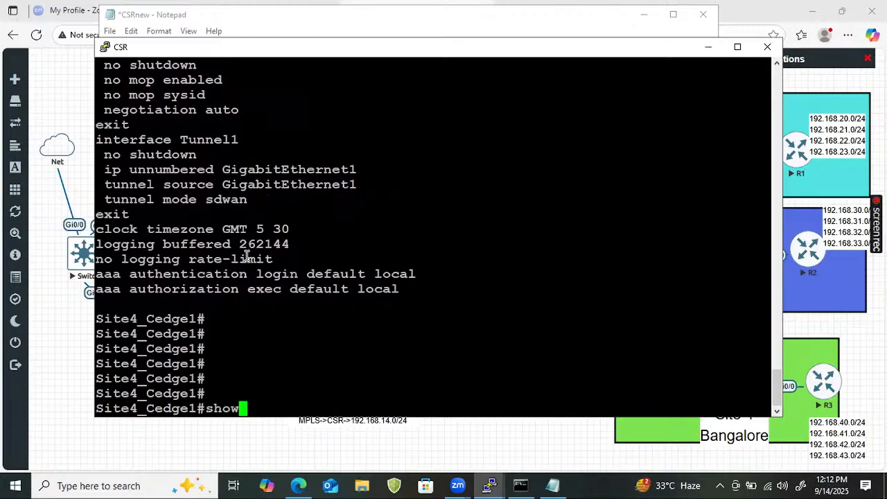
text( ip)
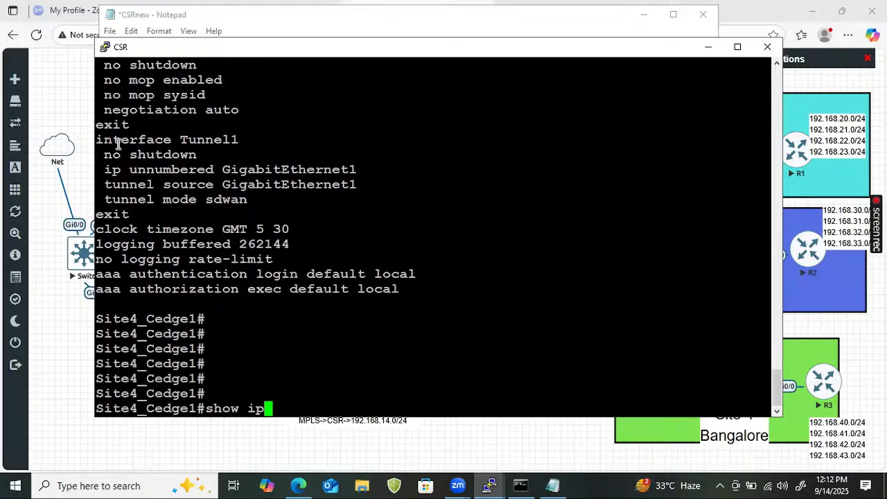
drag(118, 144, 373, 185)
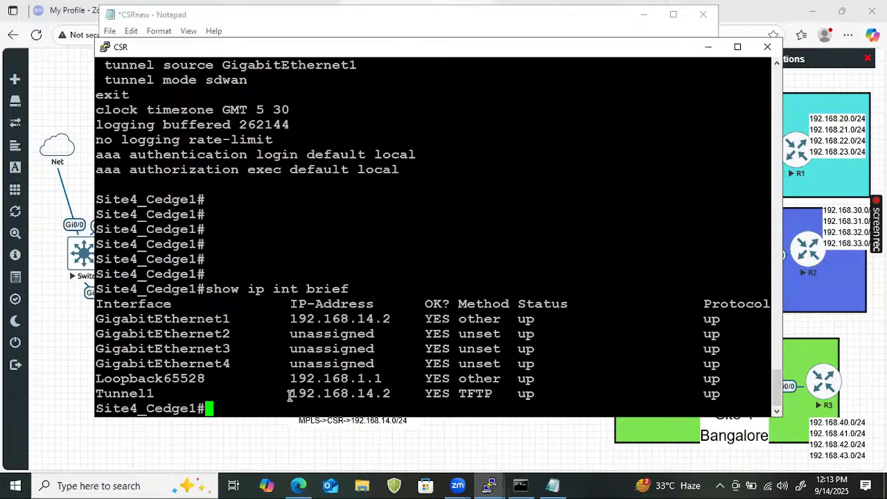
drag(289, 395, 387, 394)
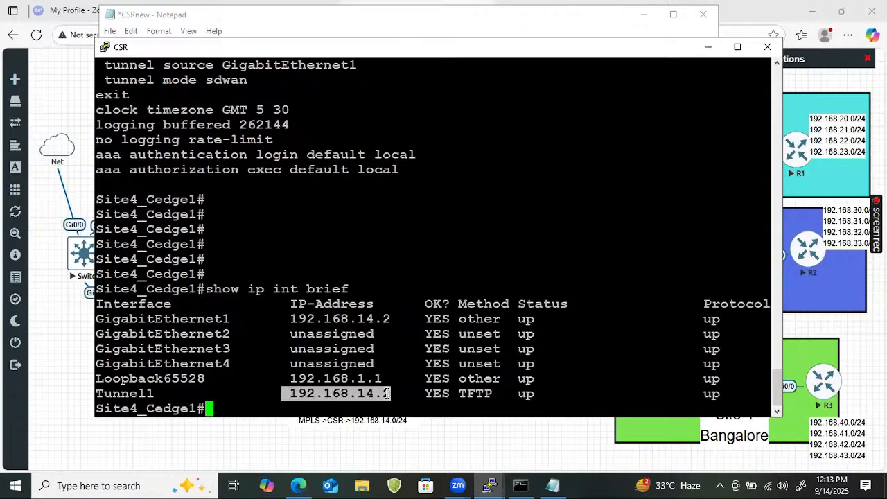
mouse_move(395, 333)
mouse_down()
mouse_move(316, 318)
mouse_move(392, 322)
mouse_up()
click(285, 314)
- Examine the Tunnel1 section of the earlier configuration output, focusing on its ip unnumbered and tunnel source lines
scroll(340, 242, up, 4)
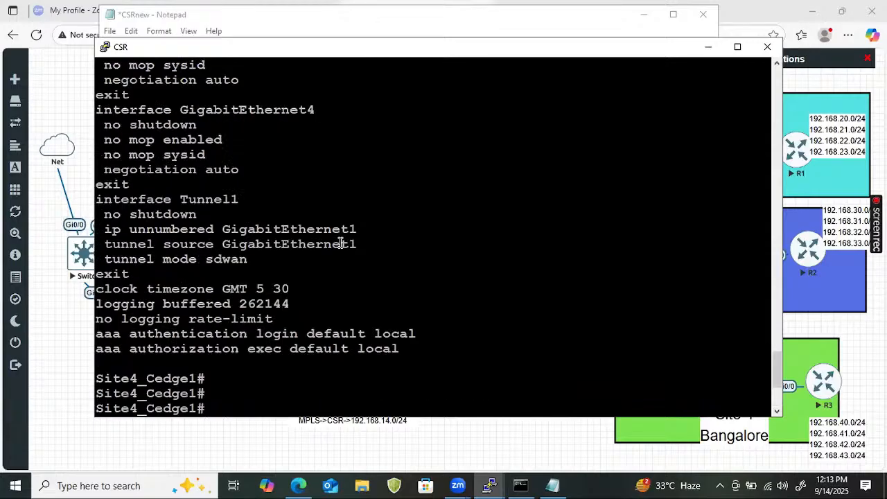
drag(100, 229, 388, 230)
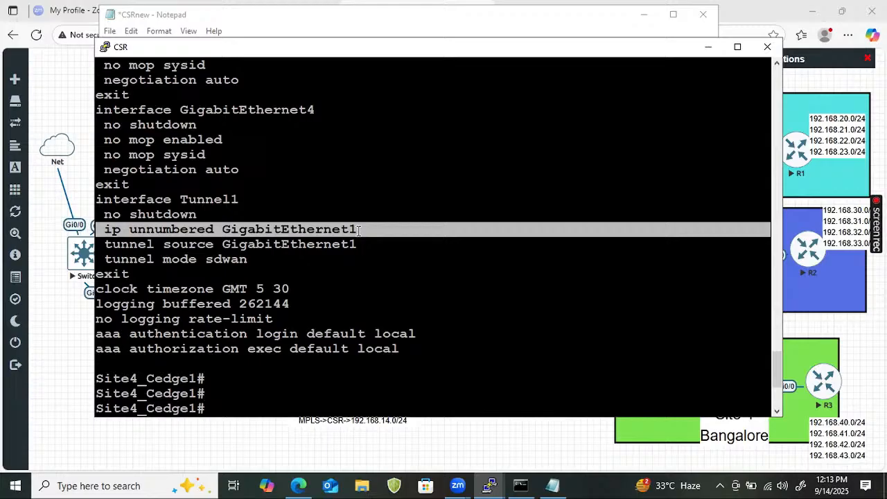
double_click(293, 232)
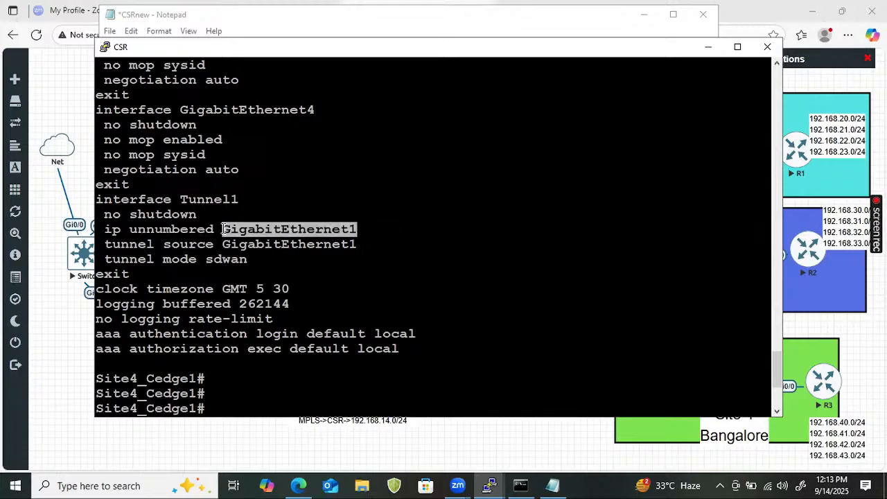
drag(236, 197, 182, 196)
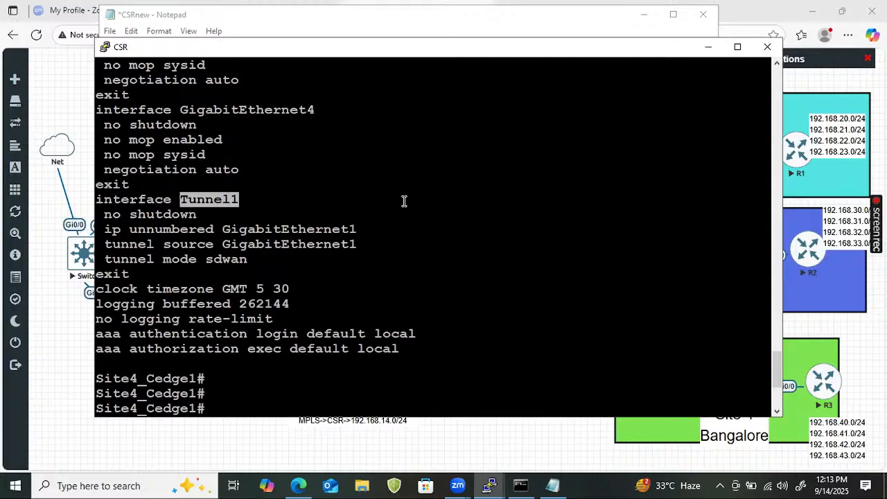
click(106, 252)
drag(105, 252, 352, 251)
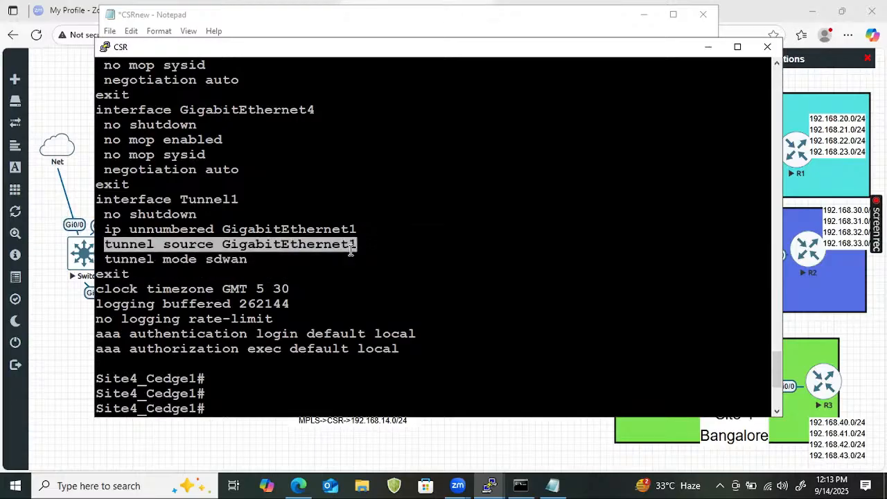
drag(103, 216, 338, 229)
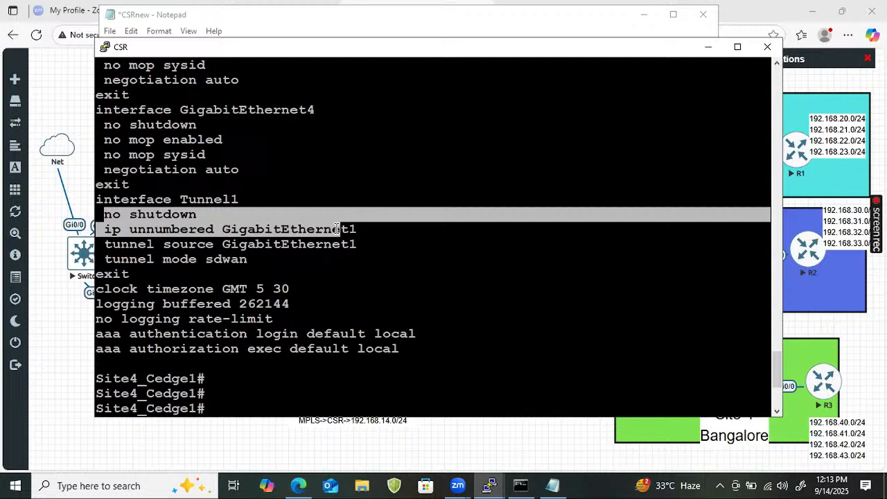
click(381, 222)
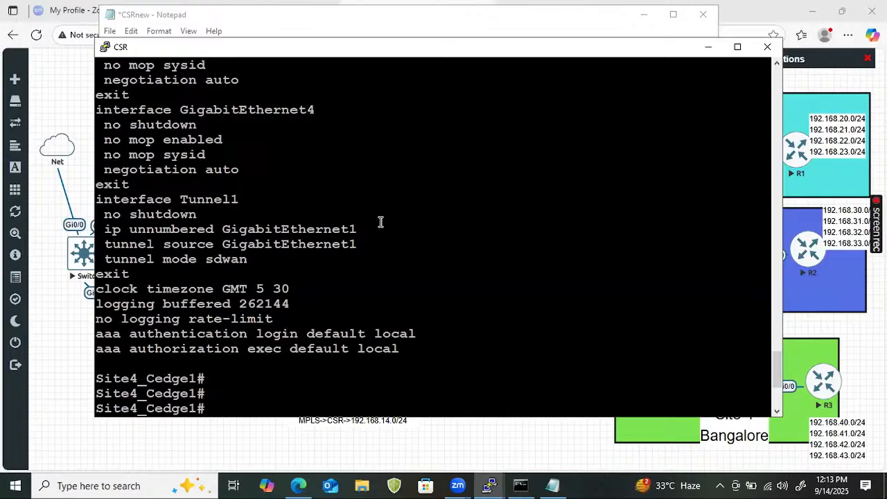
drag(105, 229, 502, 237)
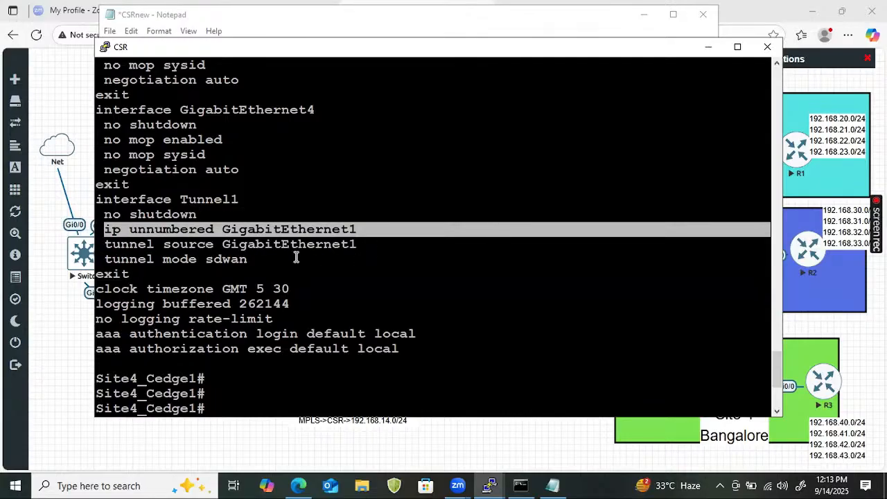
- Go back to the interface summary output and recheck the Tunnel1 address against GigabitEthernet1's
scroll(311, 332, up, 3)
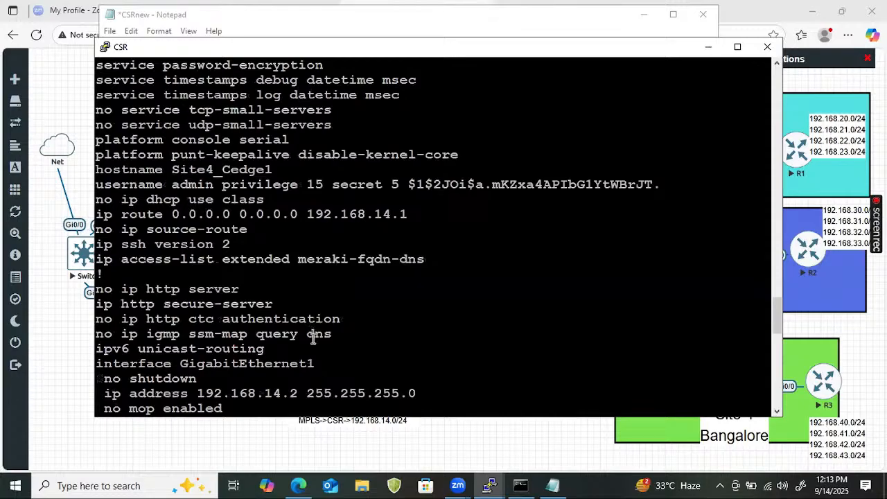
scroll(316, 341, down, 4)
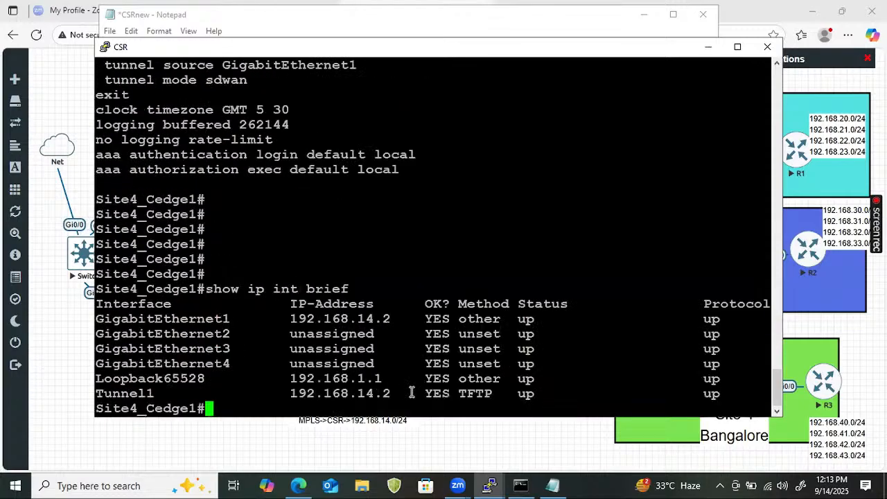
drag(413, 393, 284, 393)
drag(397, 318, 290, 319)
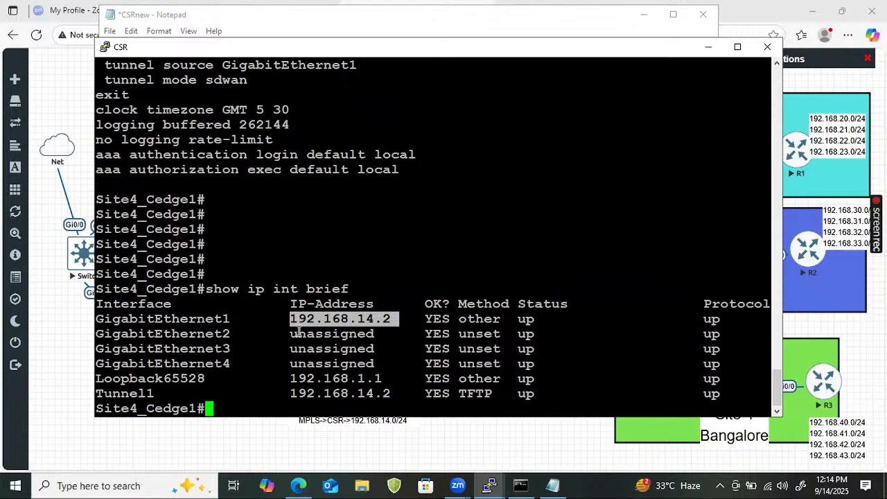
- Ping the Winserver at 201.1.1.5 from the cEdge, then switch to the EVE topology
text(ping 20)
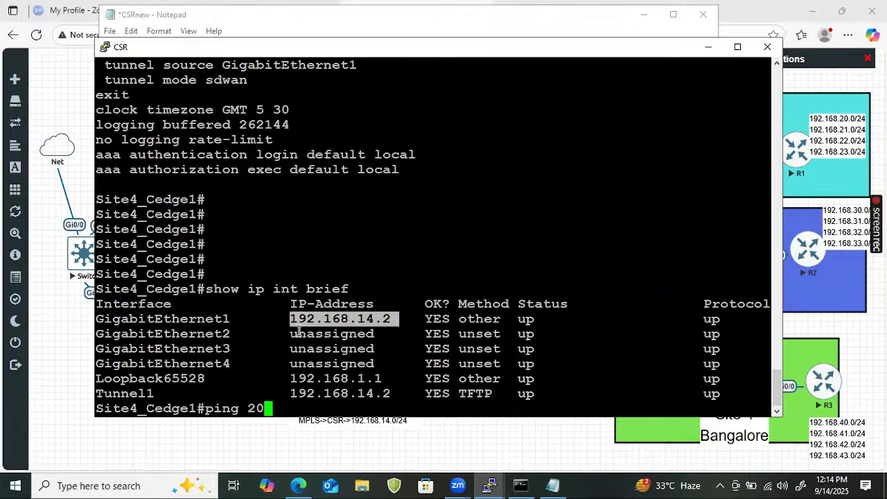
text(1.1.1.5)
key(Return)
key(Return)
key(Return)
key(Return)
key(Return)
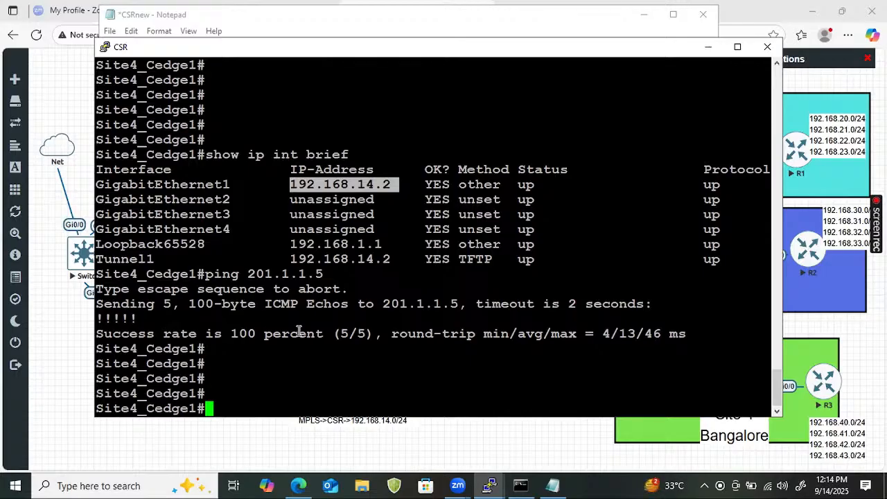
click(61, 377)
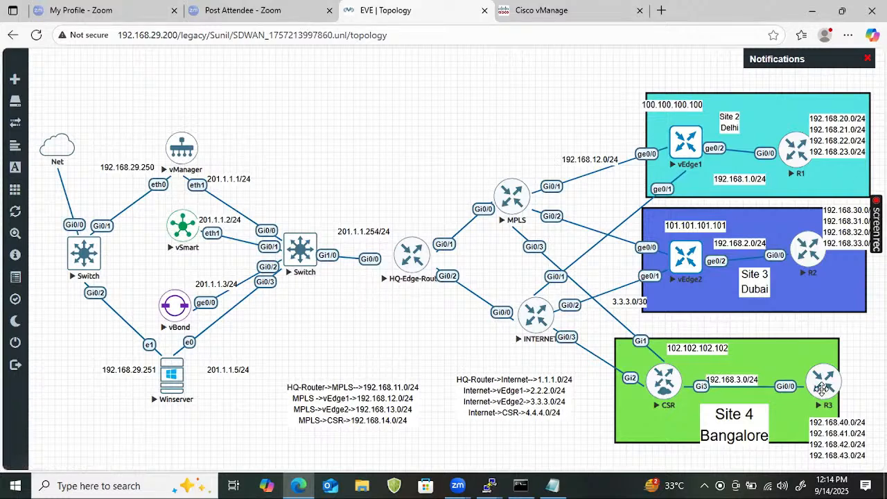
- Mark vEdge1, vEdge2 and their WinSCP transfer paths from Winserver on the topology, then erase the drawing
drag(678, 144, 699, 130)
mouse_move(663, 259)
mouse_down()
mouse_move(706, 243)
mouse_move(670, 242)
mouse_move(721, 251)
mouse_up()
mouse_move(680, 124)
mouse_down()
mouse_move(664, 132)
mouse_move(708, 130)
mouse_up()
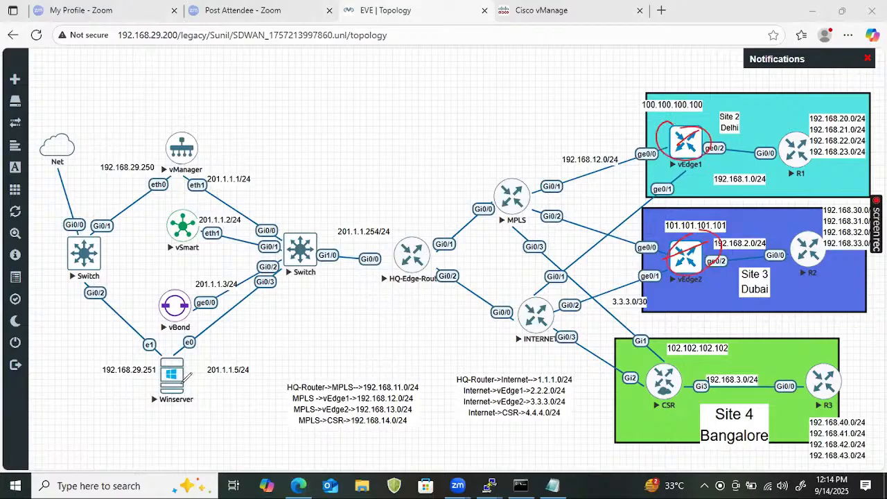
mouse_move(203, 367)
mouse_down()
mouse_move(182, 382)
mouse_move(368, 234)
mouse_move(667, 143)
mouse_up()
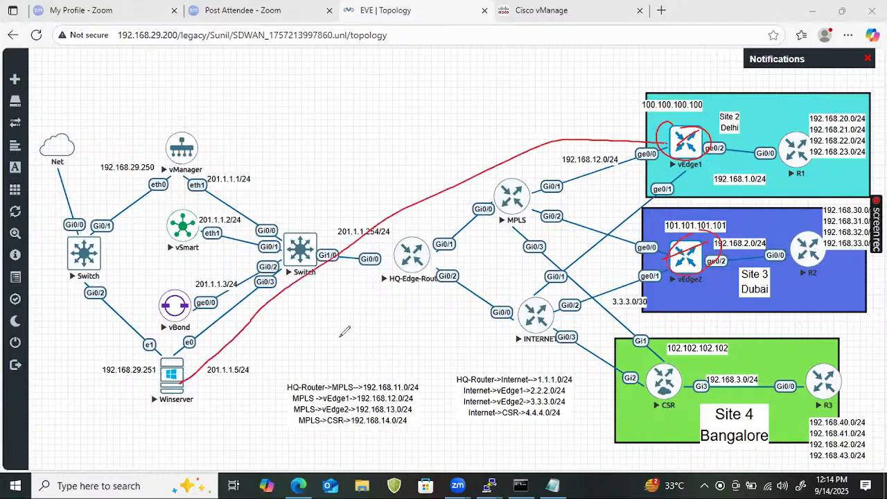
drag(186, 383, 243, 361)
mouse_move(315, 336)
mouse_down()
mouse_move(614, 254)
mouse_move(664, 255)
mouse_up()
mouse_move(375, 179)
mouse_down()
mouse_move(380, 193)
mouse_move(444, 151)
mouse_up()
drag(378, 207, 426, 182)
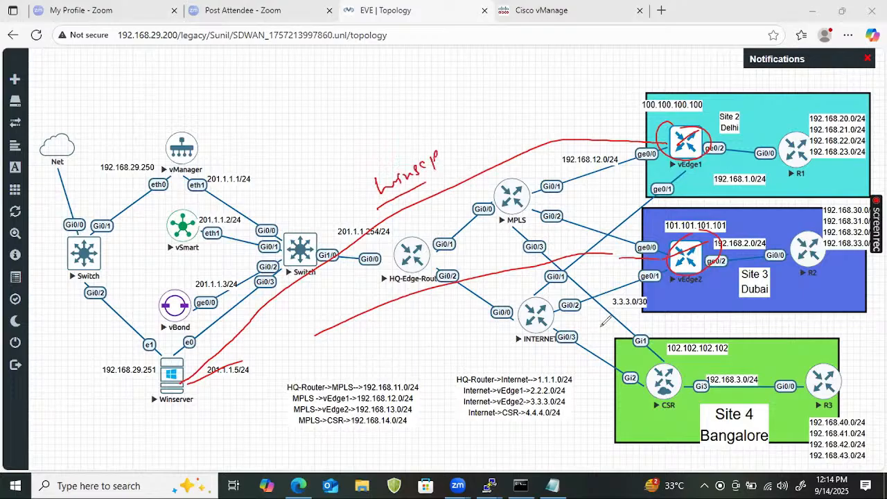
mouse_move(179, 359)
mouse_down()
mouse_move(161, 380)
mouse_move(188, 380)
mouse_up()
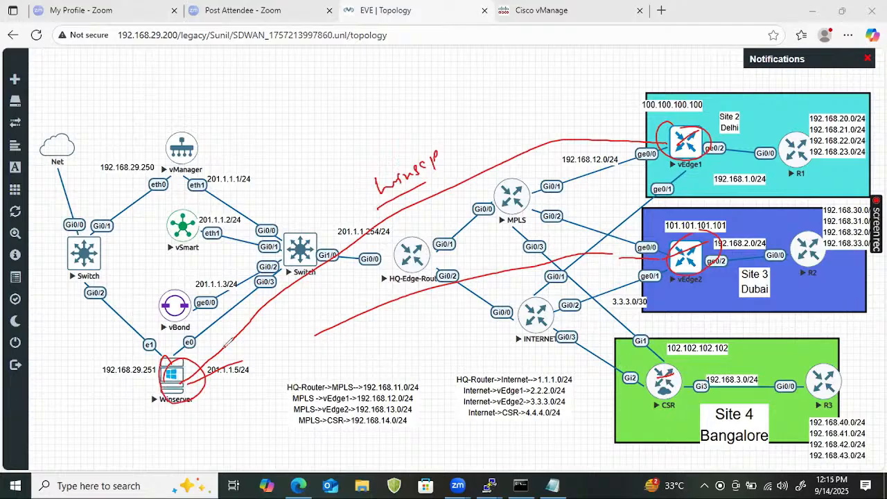
key(e)
- Annotate Winserver on the topology as the TFTP server, then leave drawing mode
drag(202, 349, 198, 363)
mouse_move(198, 352)
mouse_down()
mouse_move(208, 346)
mouse_move(212, 355)
mouse_up()
mouse_move(210, 344)
mouse_down()
mouse_move(218, 338)
mouse_move(224, 348)
mouse_up()
mouse_move(218, 337)
mouse_down()
mouse_move(226, 330)
mouse_move(231, 340)
mouse_up()
drag(203, 376, 261, 326)
mouse_move(274, 305)
mouse_down()
mouse_move(269, 316)
mouse_move(302, 292)
mouse_up()
drag(280, 325, 295, 316)
drag(276, 335, 297, 322)
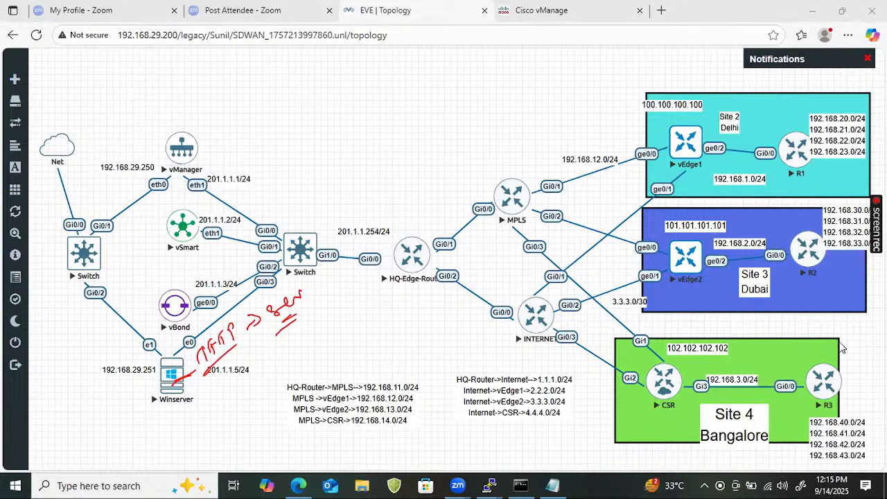
key(Escape)
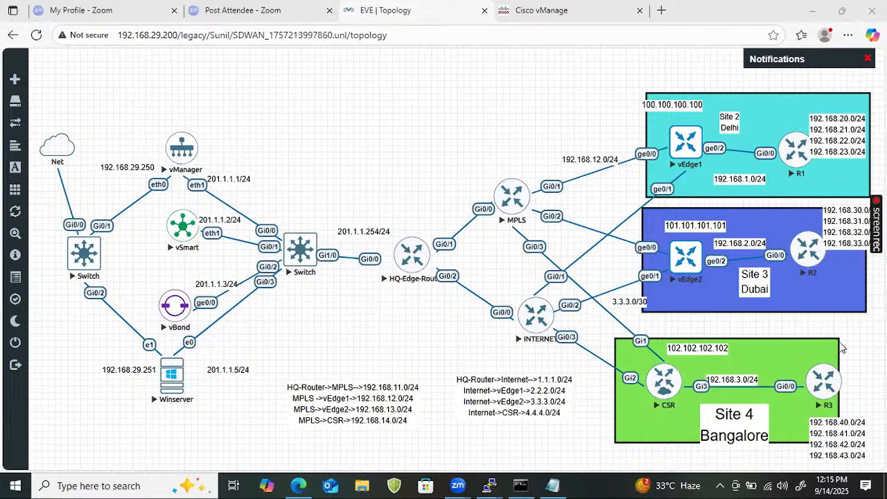
- Open the Winserver console through the UltraVNC wrapper and log on as Administrator with the account password
click(167, 389)
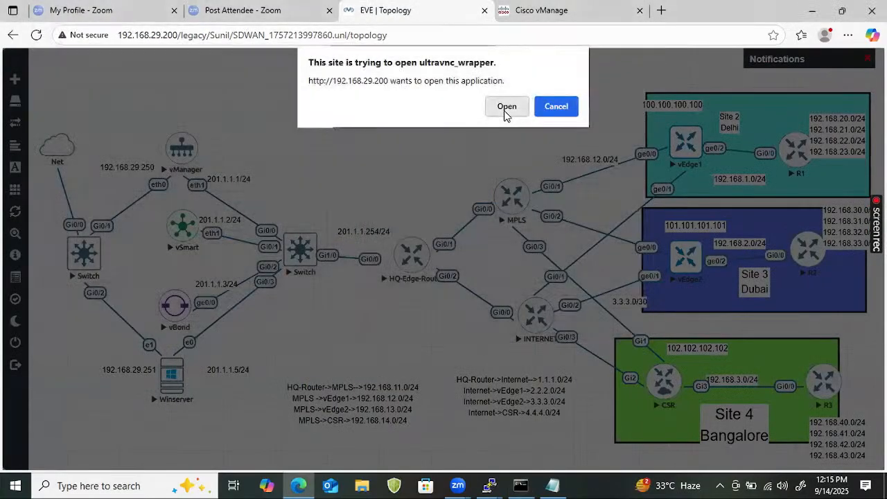
click(504, 110)
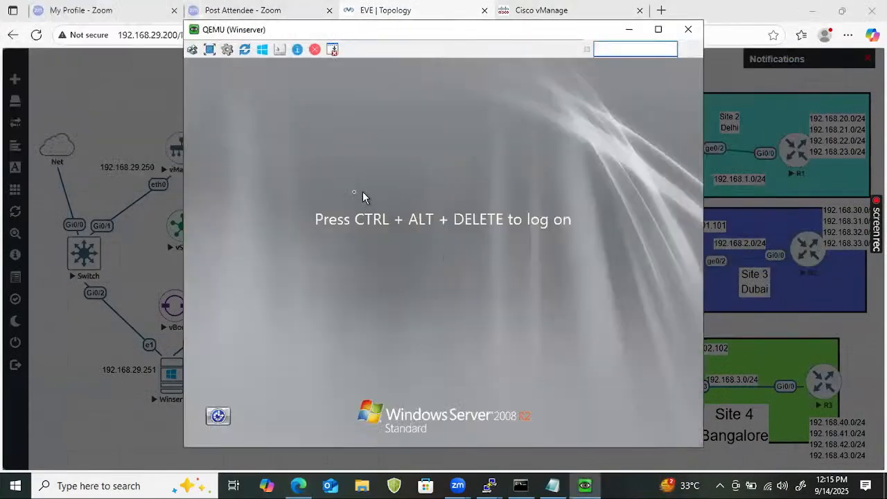
click(192, 49)
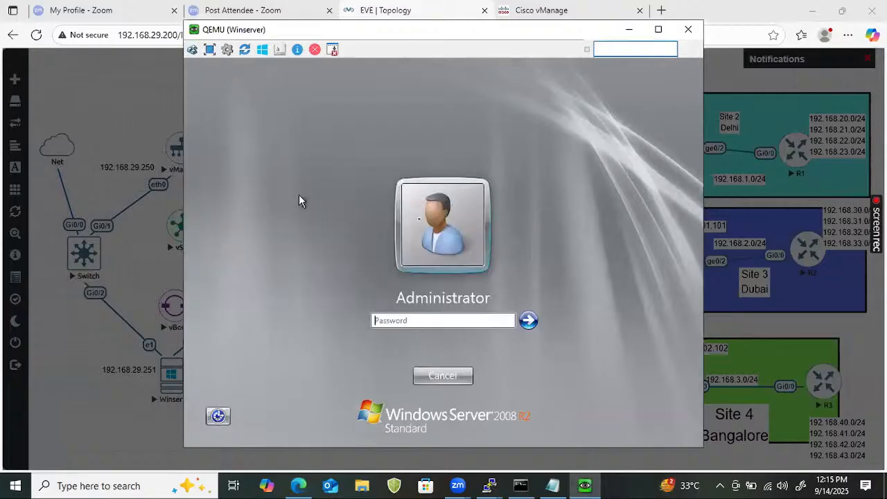
click(444, 320)
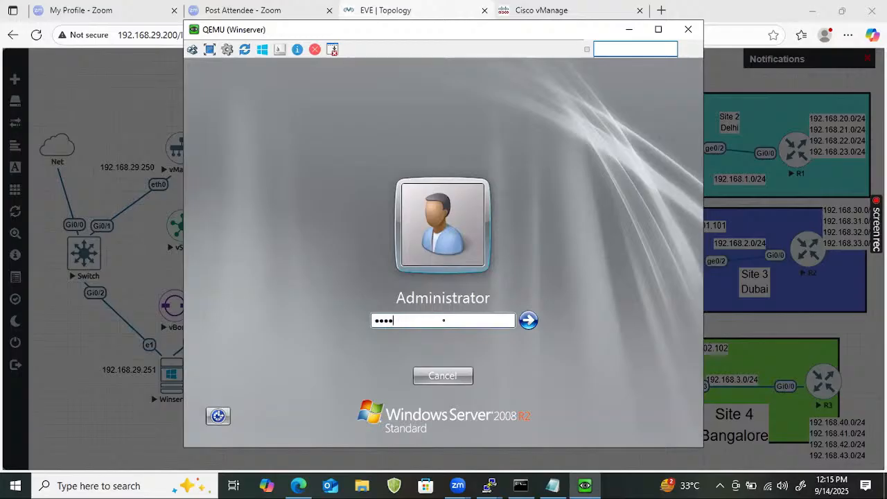
key(Return)
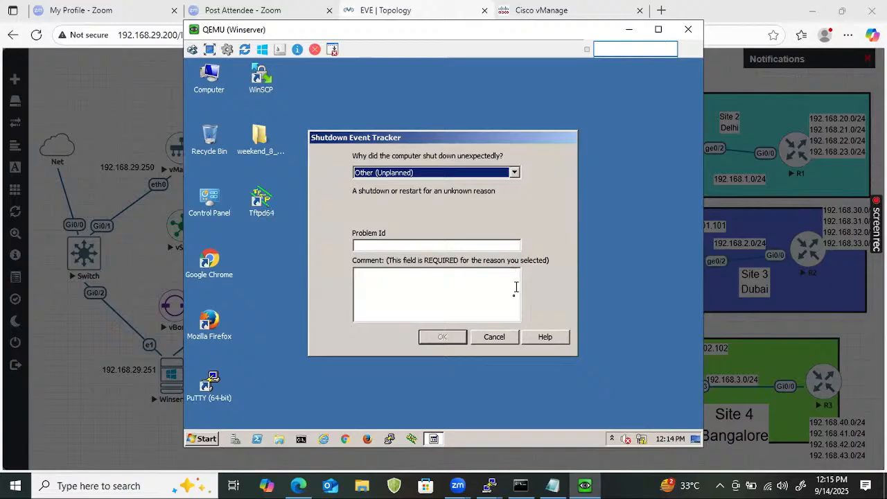
- Dismiss the shutdown reason prompt and Server Manager on Winserver, then launch Tftpd64
click(497, 339)
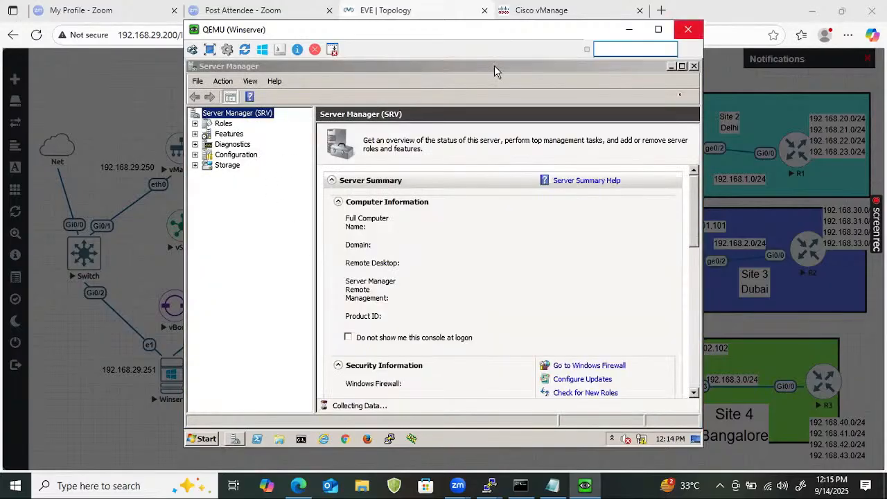
click(694, 66)
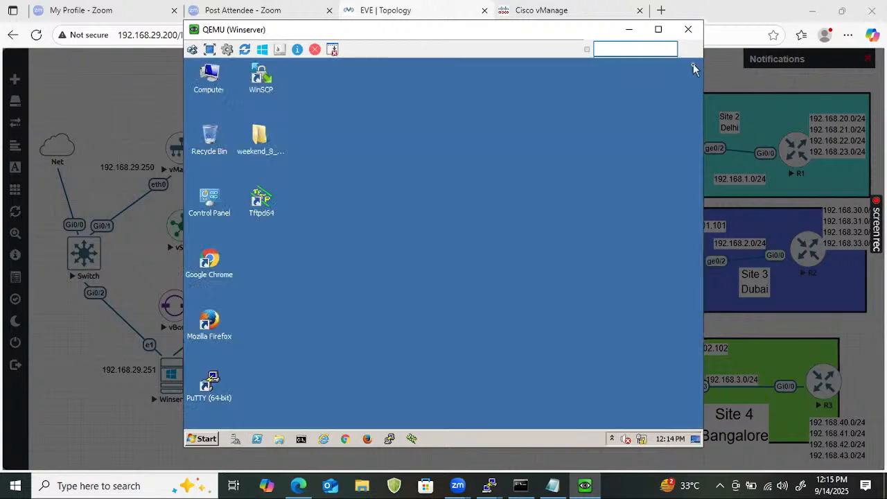
click(271, 208)
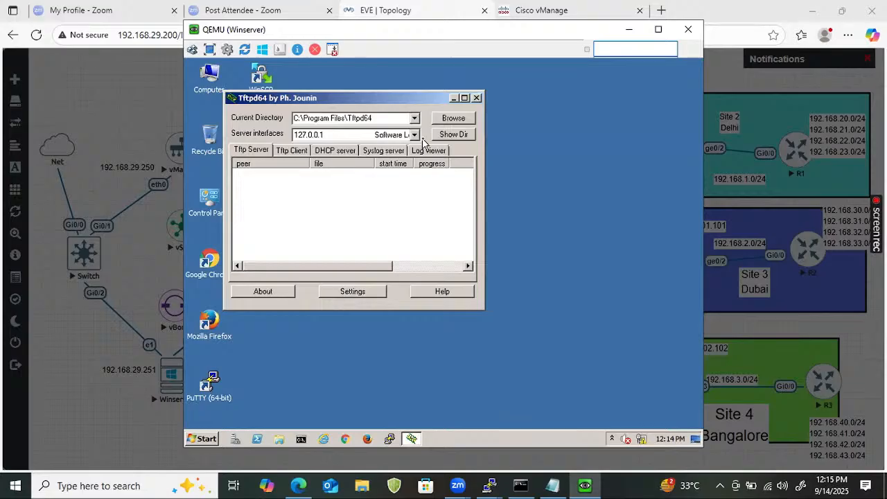
- In the Tftpd64 settings, enable binding TFTP to a specific address and choose 201.1.1.5
click(354, 292)
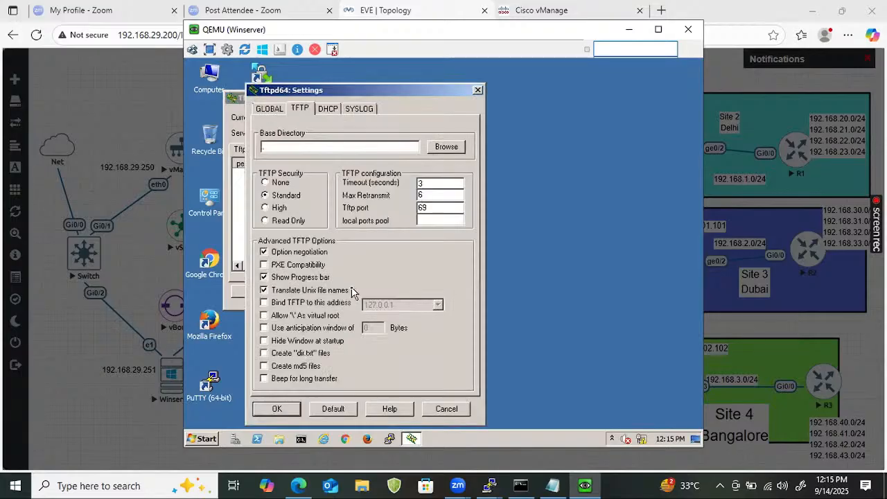
click(264, 304)
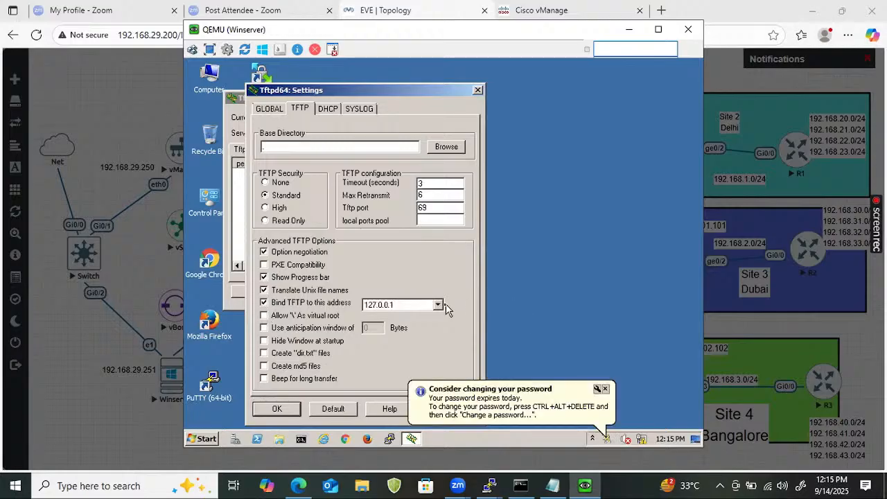
click(442, 305)
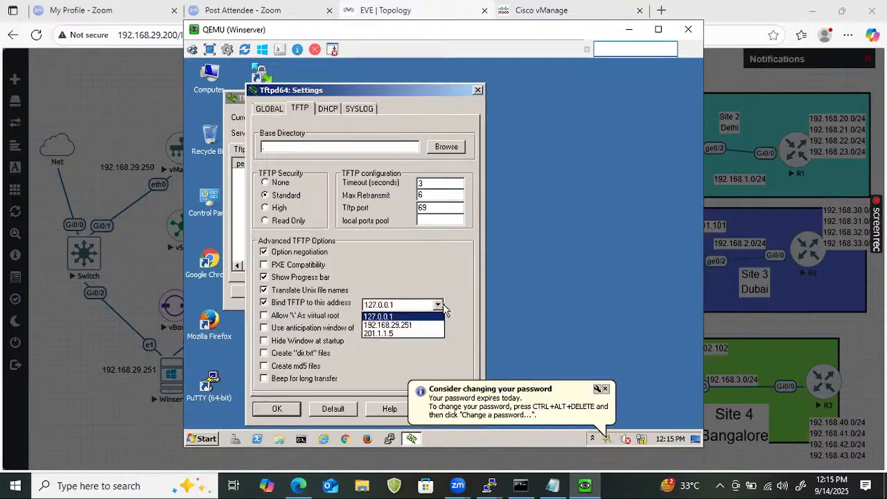
click(409, 334)
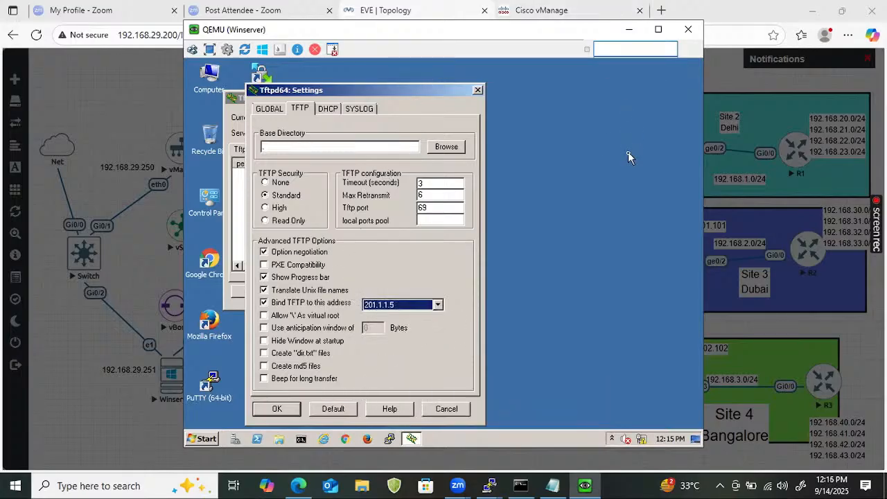
- Set the TFTP base directory to the desktop folder weekend_8_AM_SDWAN and try to apply the settings
click(447, 146)
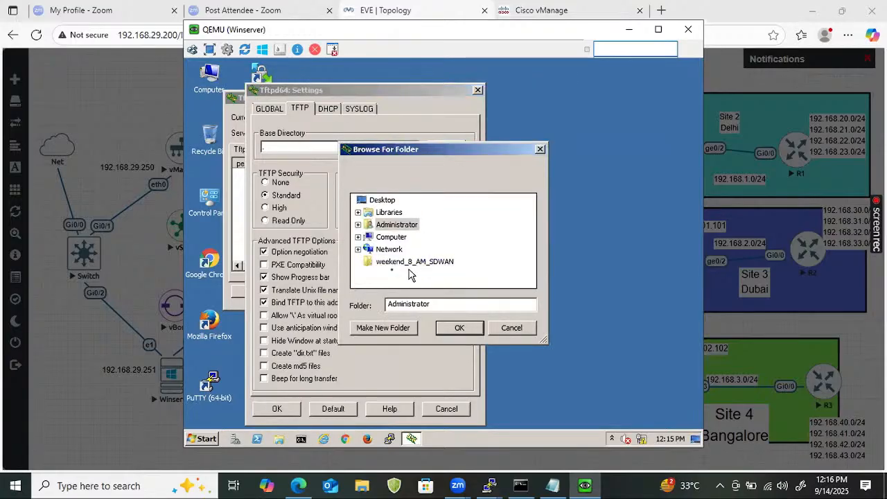
click(411, 263)
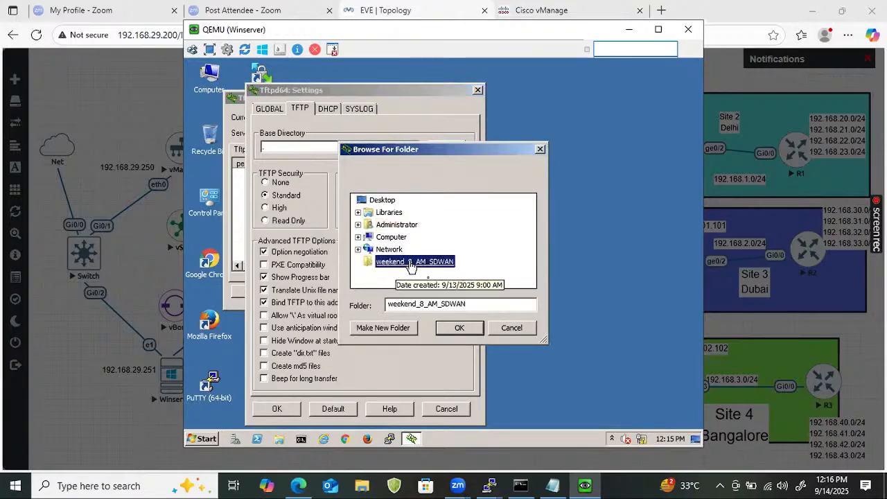
click(460, 327)
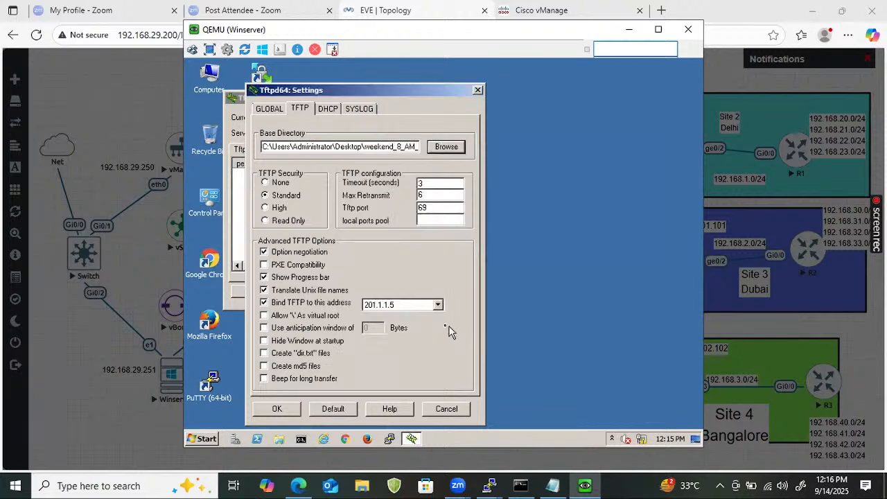
click(297, 408)
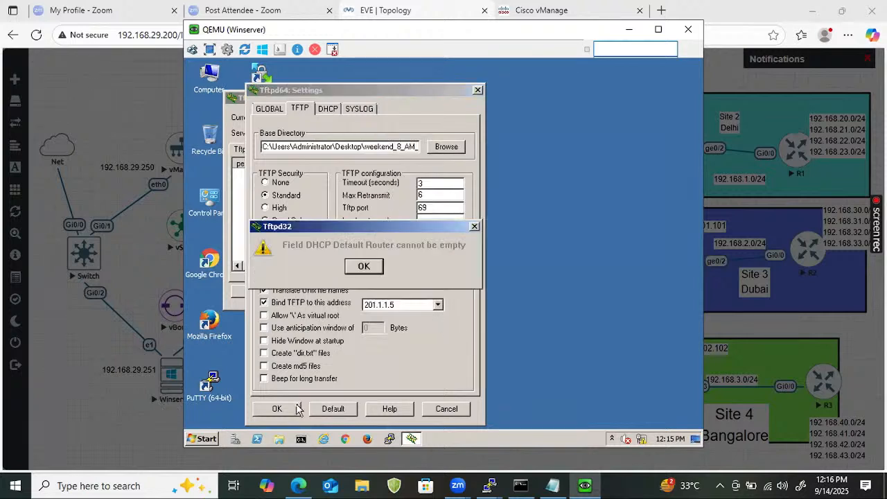
click(363, 266)
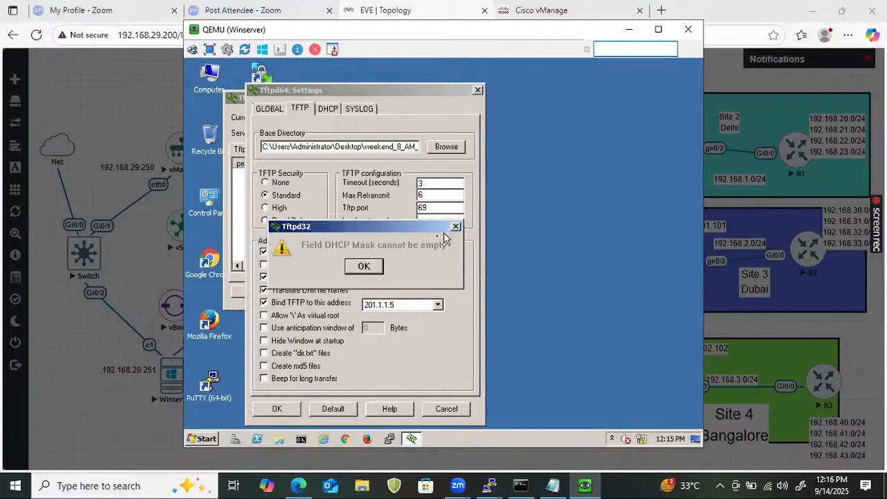
click(363, 267)
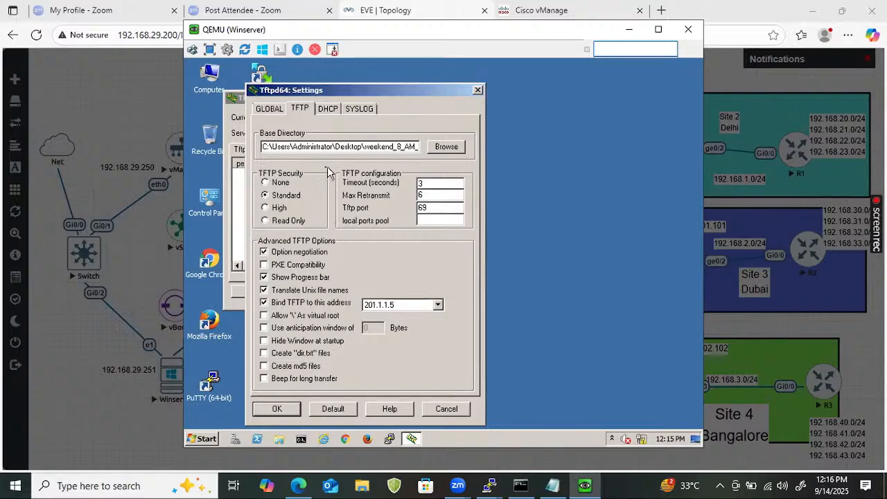
- Disable the DHCP Server service in the Tftpd64 global settings and apply the settings
click(327, 110)
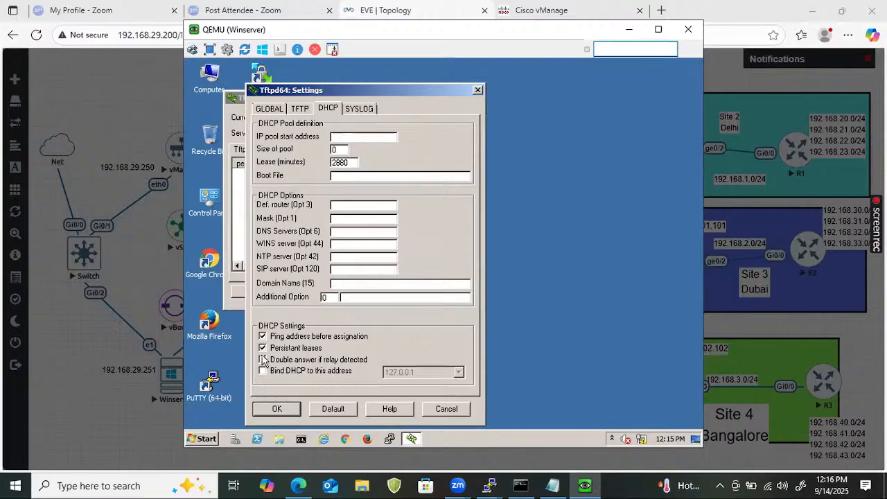
click(263, 347)
click(262, 347)
click(268, 115)
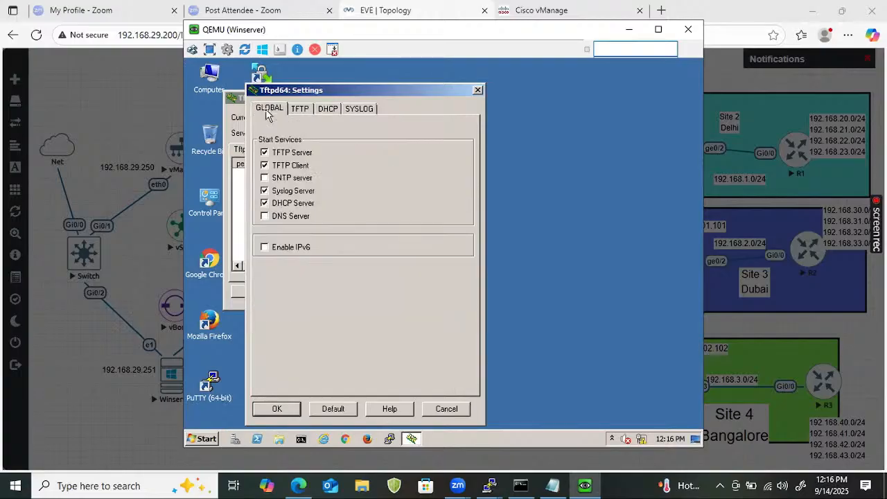
click(264, 203)
click(271, 410)
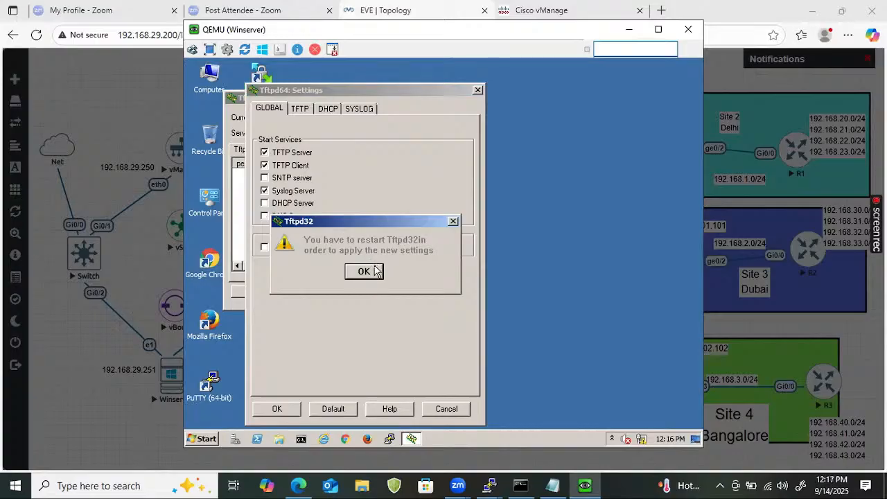
click(374, 271)
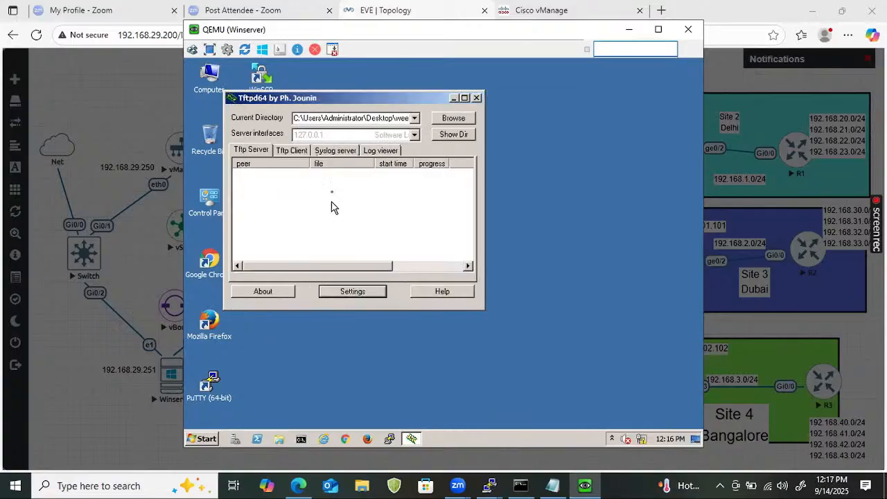
- Select 201.1.1.5 as the Tftpd64 server interface and restart the program to apply the new settings
click(414, 135)
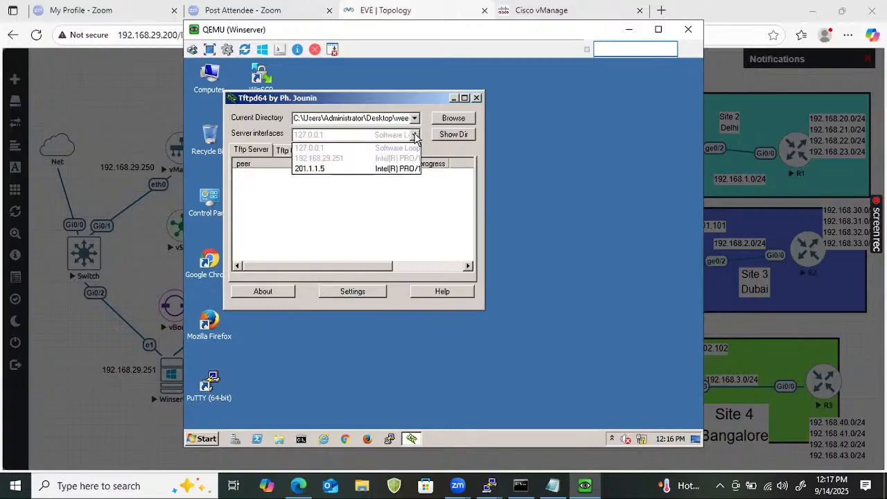
click(403, 169)
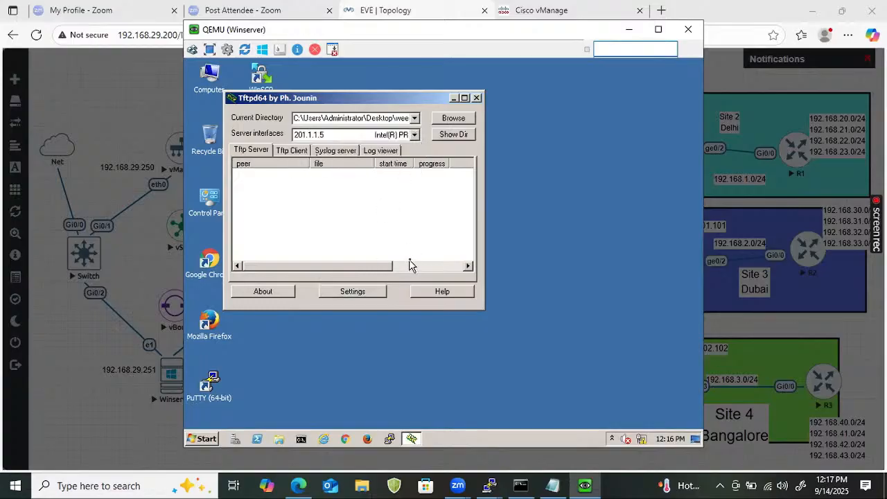
click(477, 97)
- Move the Tftpd64 window aside and check the certificate files in the weekend_8_AM_SDWAN folder
drag(380, 98, 632, 110)
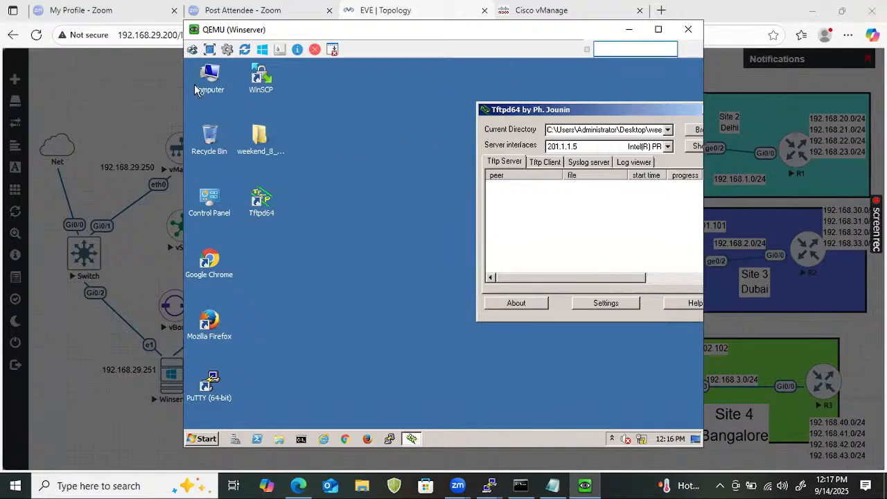
double_click(262, 139)
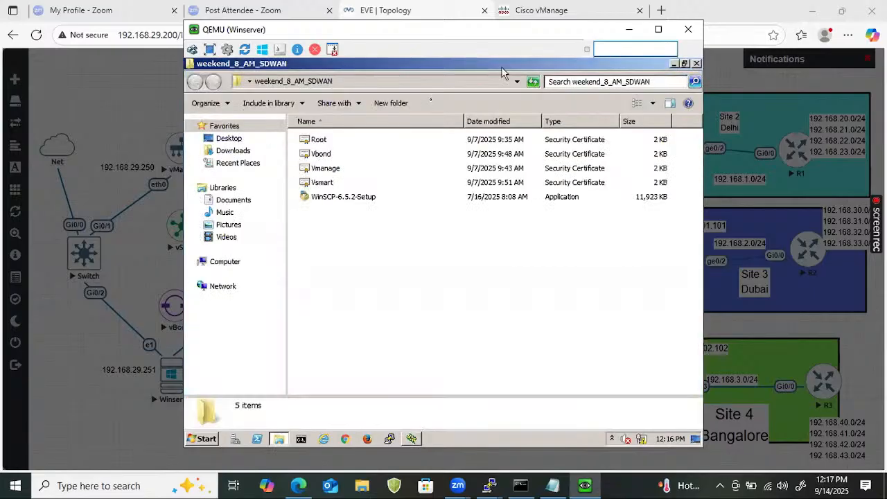
click(696, 63)
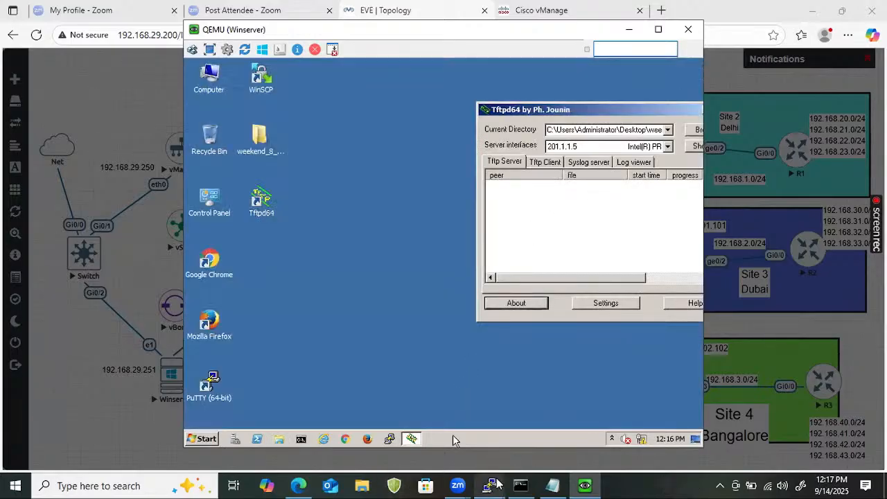
mouse_move(495, 483)
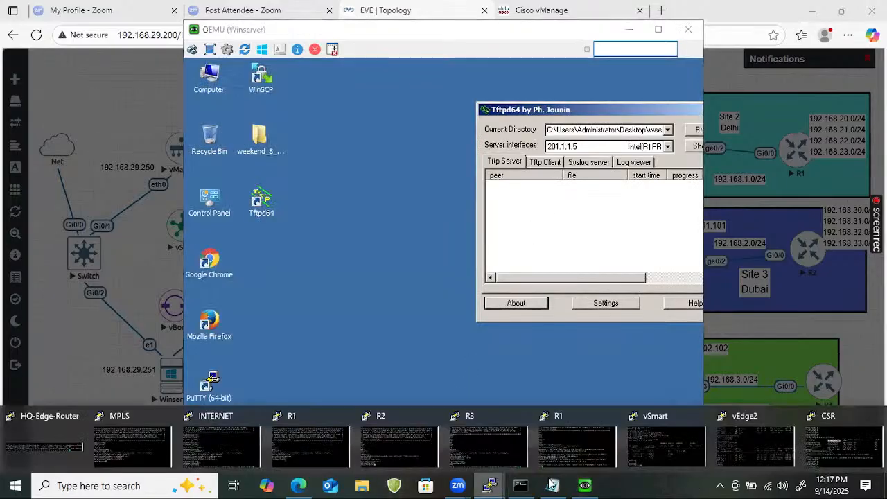
click(800, 436)
text(copy)
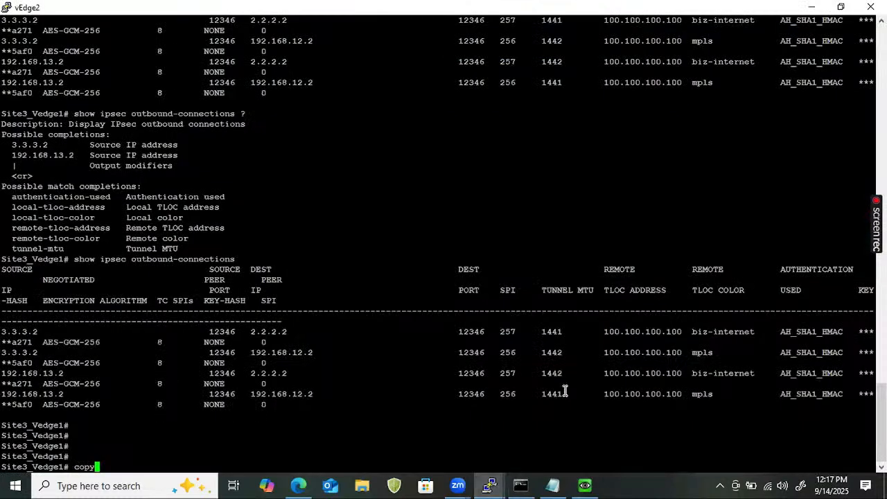
key(Return)
text(tft)
key(Return)
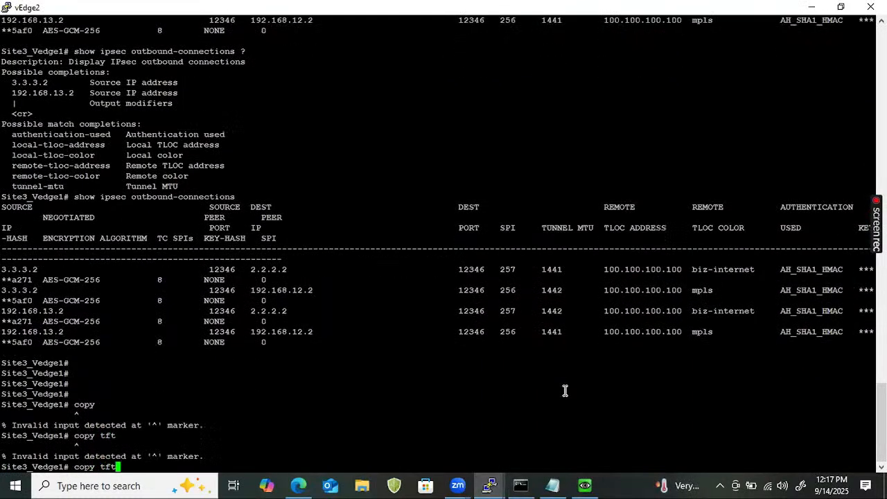
key(BackSpace)
key(BackSpace)
key(BackSpace)
key(BackSpace)
key(BackSpace)
key(BackSpace)
key(BackSpace)
key(BackSpace)
- Switch to the CSR console and start a file copy with the command copy tftp: flash:
click(490, 485)
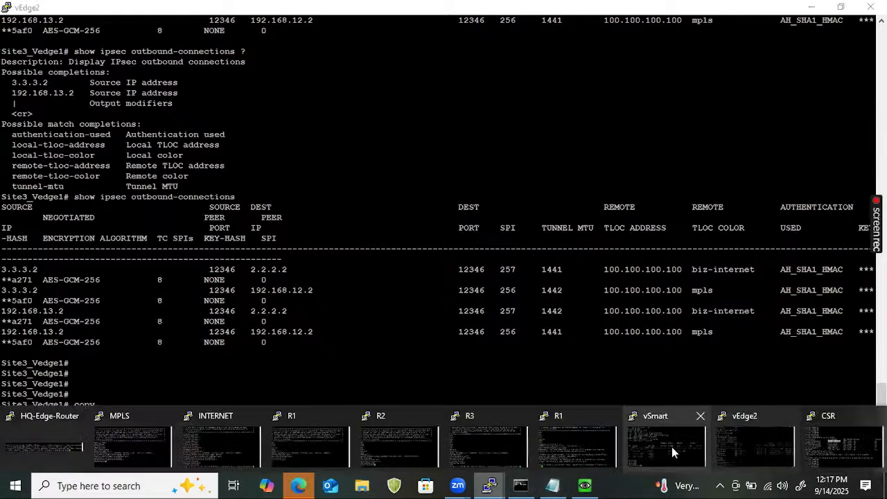
click(862, 461)
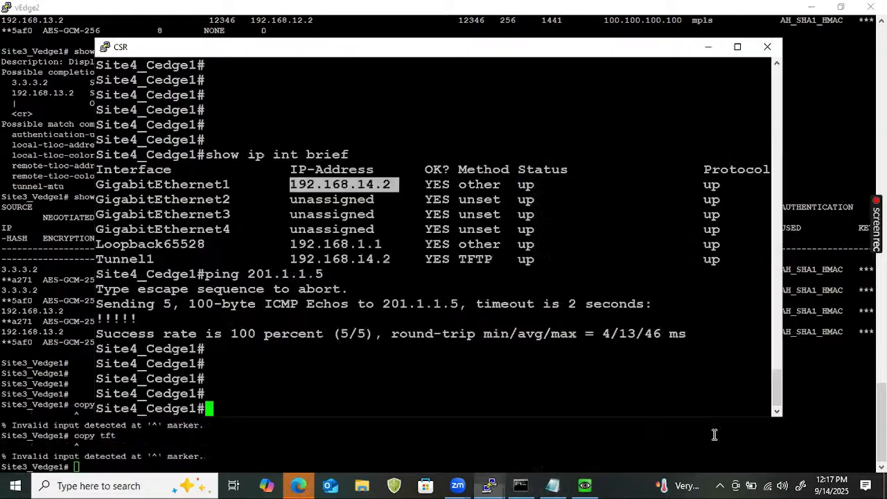
text(copy)
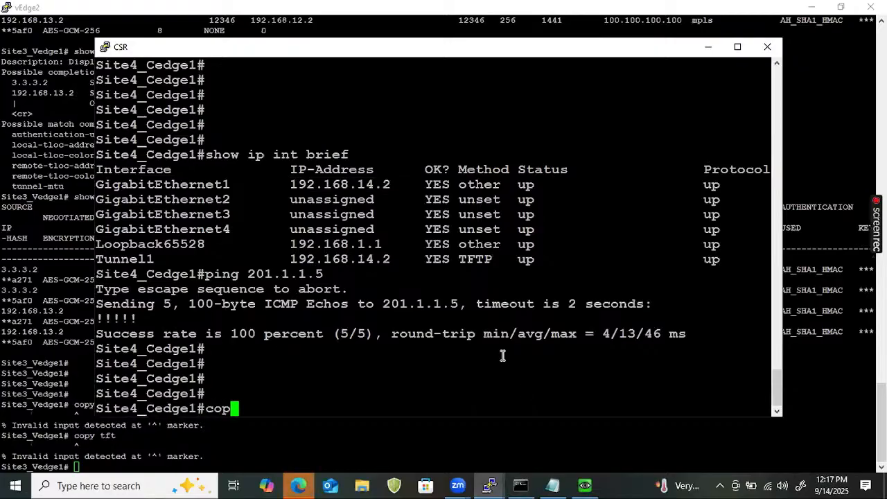
key(Tab)
text(tft)
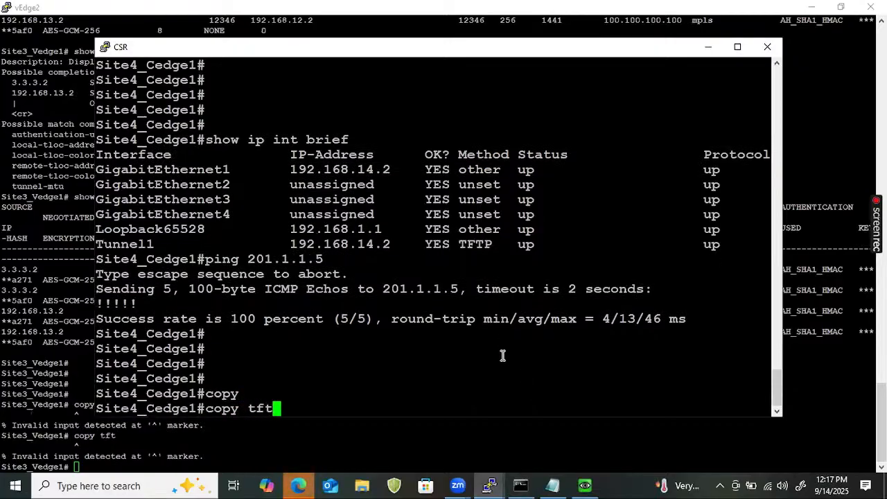
key(Tab)
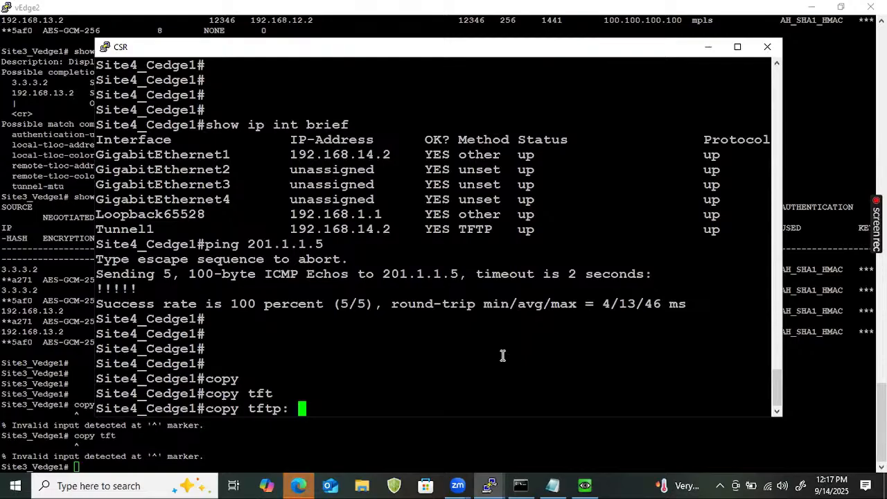
text(fla)
key(Tab)
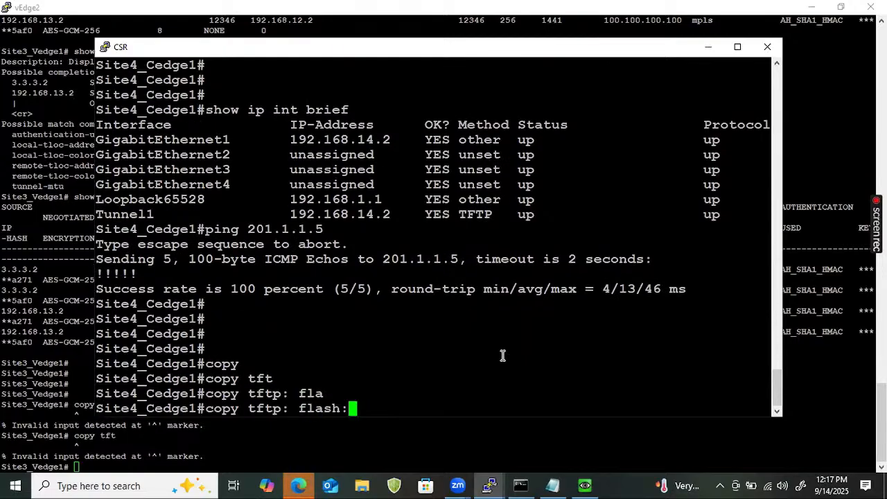
key(Return)
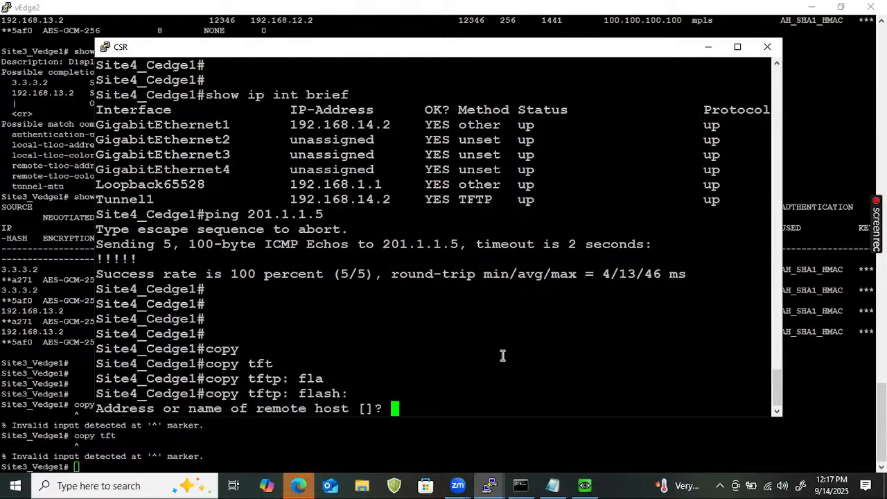
- Copy Root.cer from the TFTP server 201.1.1.5 to flash, keeping the default destination filename
text(201.1.)
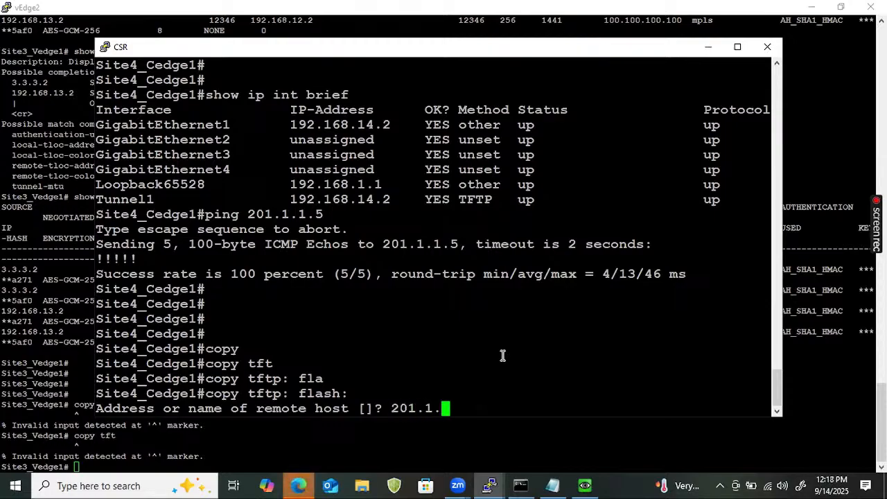
text(1.5)
key(Return)
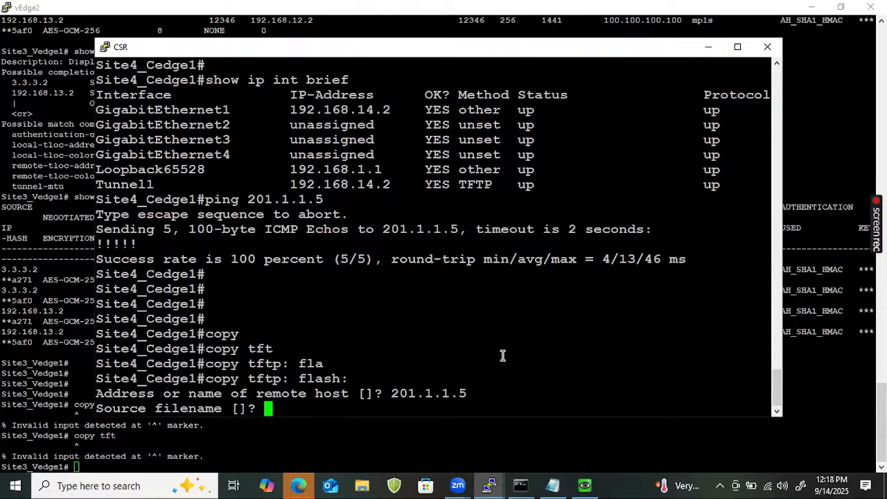
text(Root.cer)
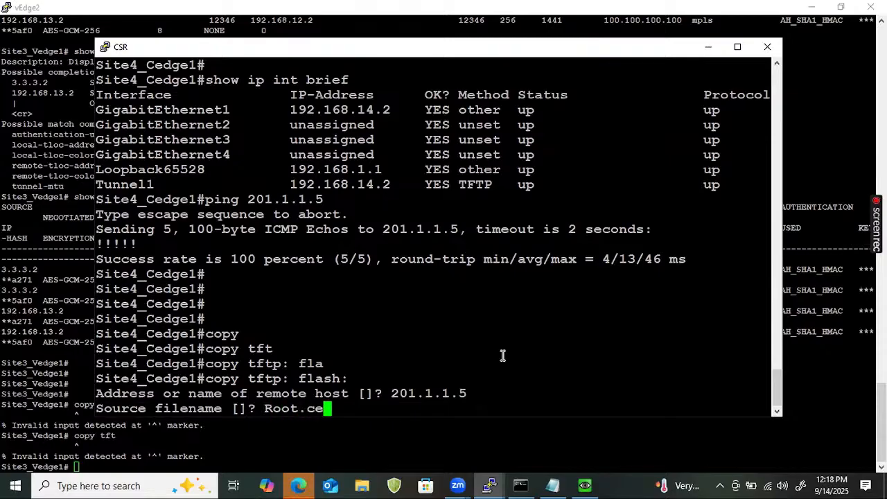
key(Return)
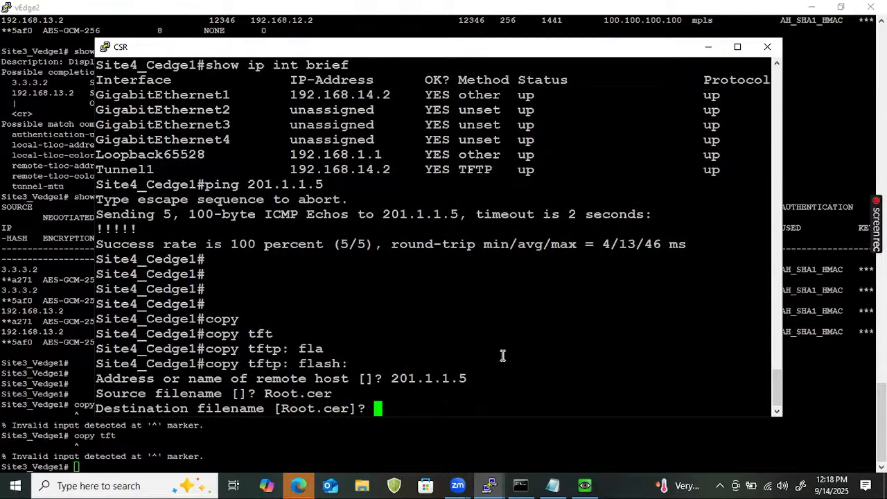
key(Return)
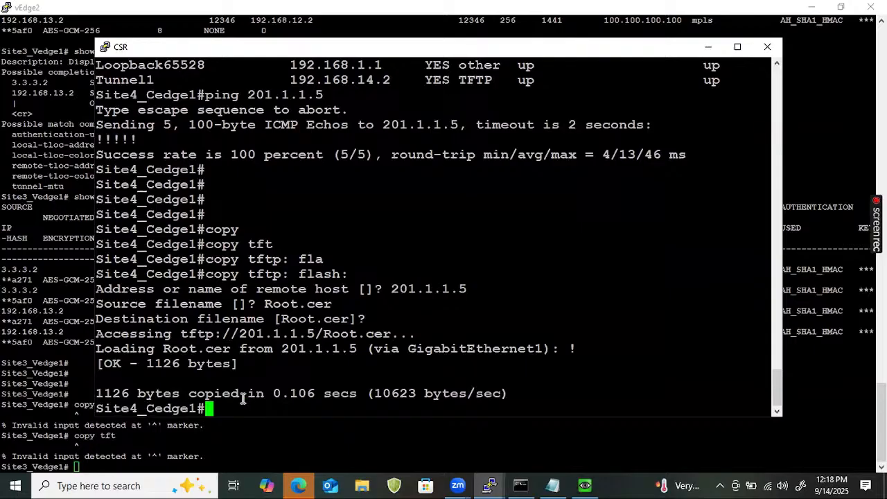
drag(243, 398, 110, 373)
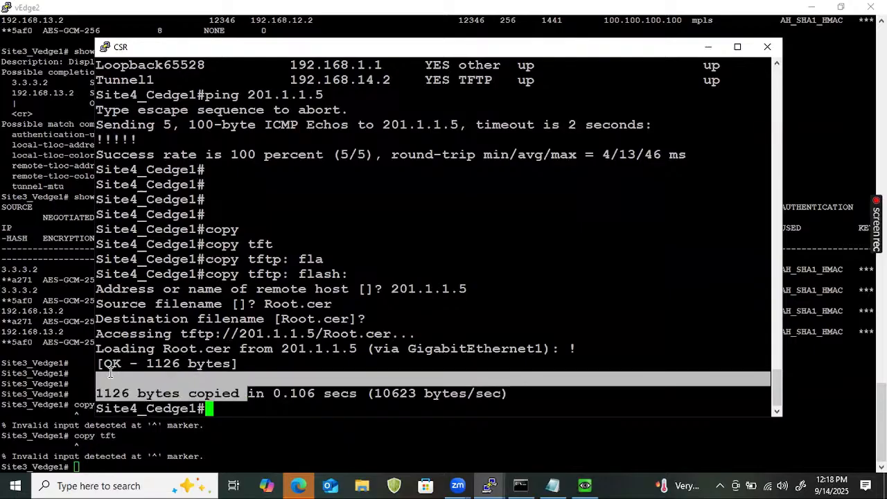
click(370, 385)
- List the flash directory with dir flash: in the enlarged console and check for the Root.cer file
key(Return)
key(Return)
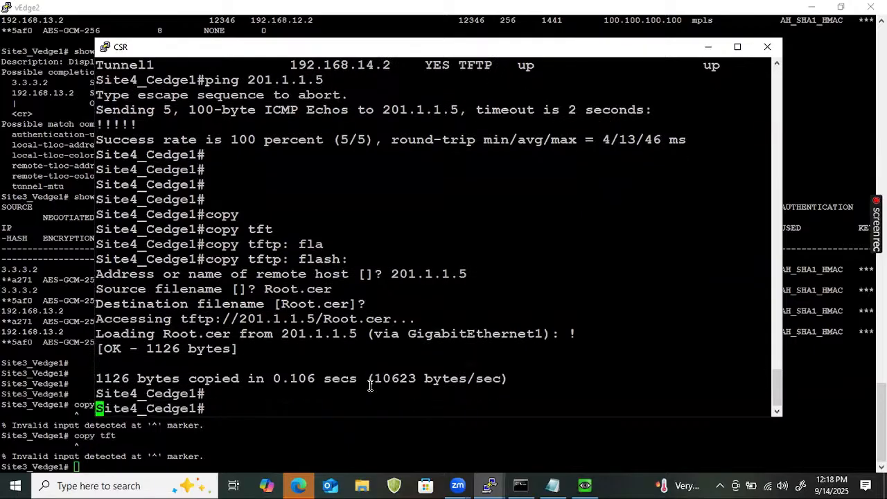
text(dir fl)
key(Tab)
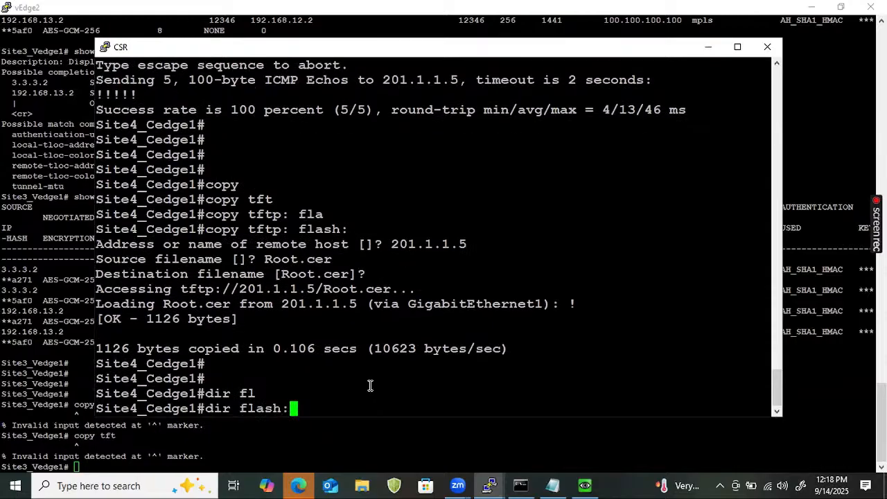
key(Return)
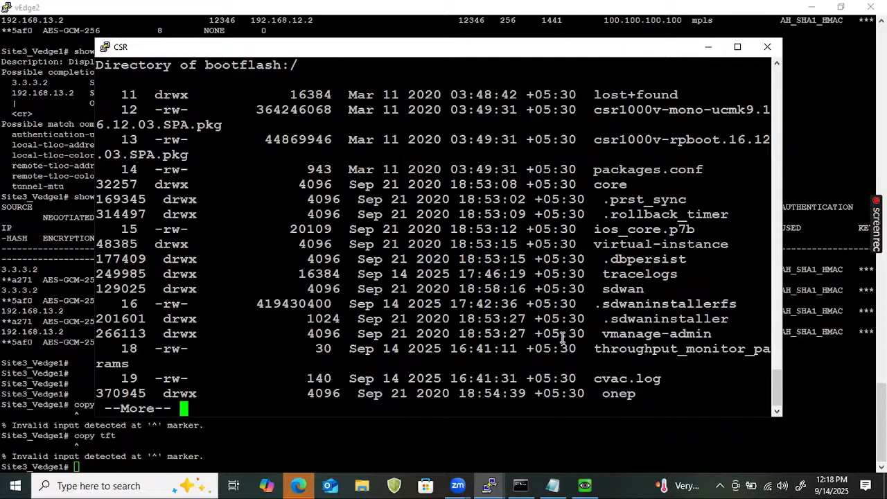
click(737, 46)
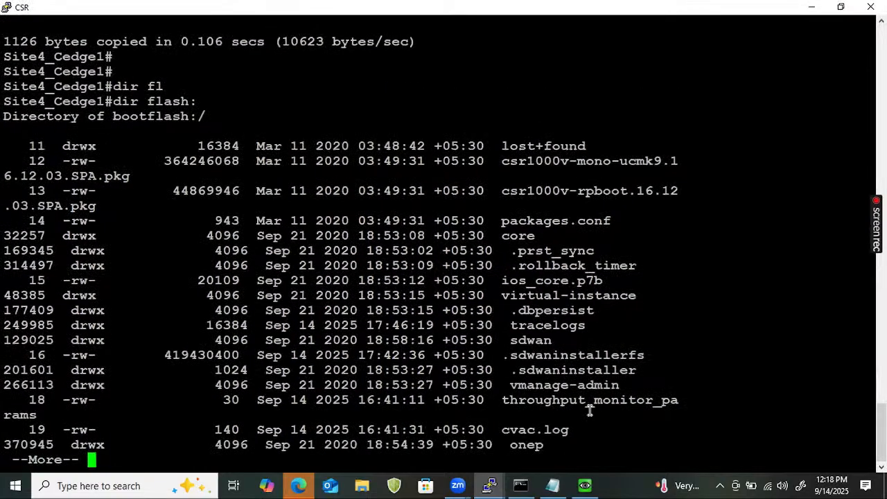
key(Return)
key(Return)
key(Return)
key(Return)
key(Return)
key(Return)
key(Return)
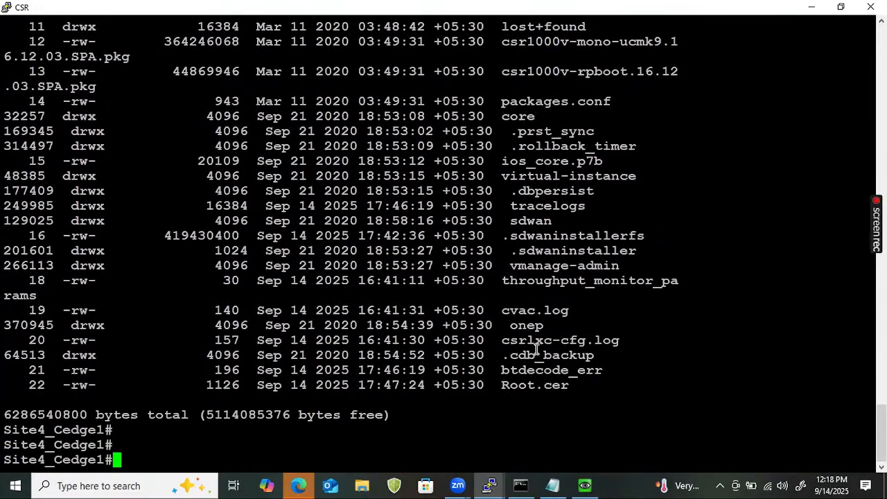
double_click(533, 381)
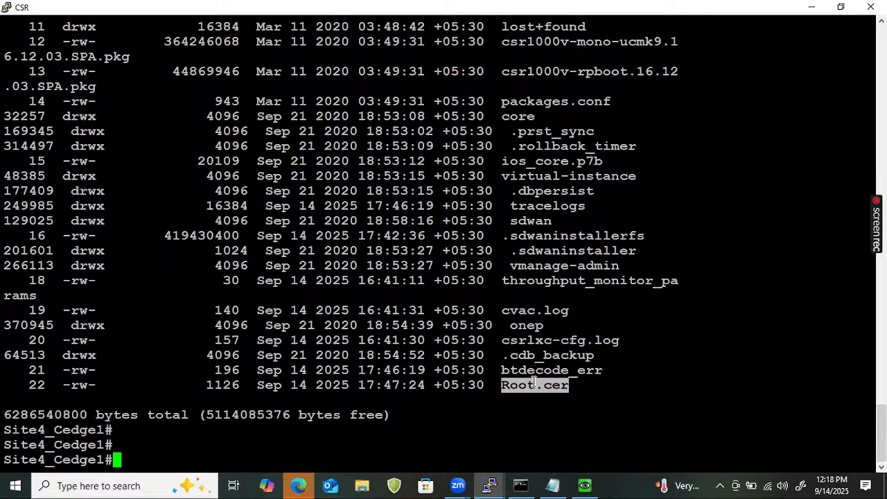
- Start the command request platform software on Site4_Cedge1 and list its available options
text(re)
key(Tab)
key(BackSpace)
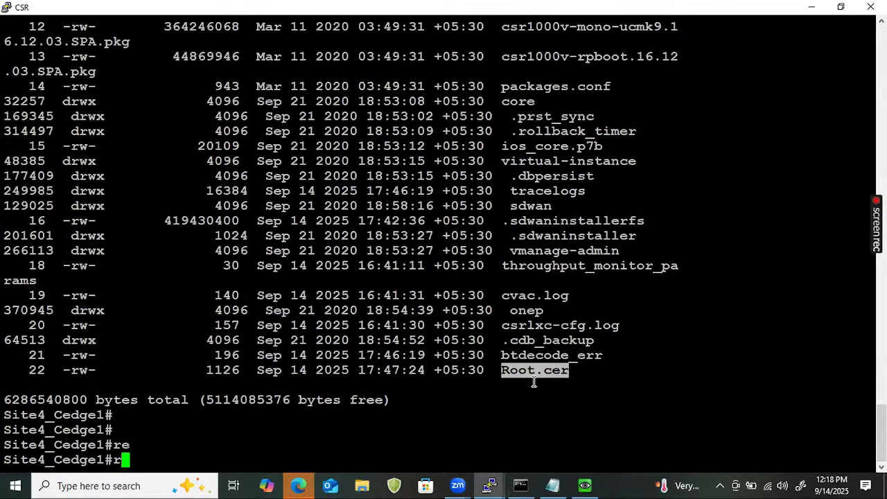
key(BackSpace)
text(requ)
key(Tab)
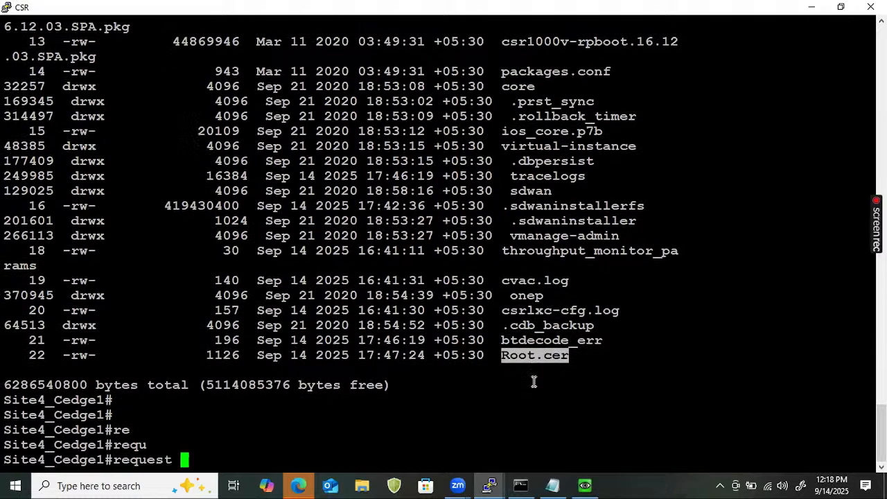
text(pl)
key(Tab)
text(so)
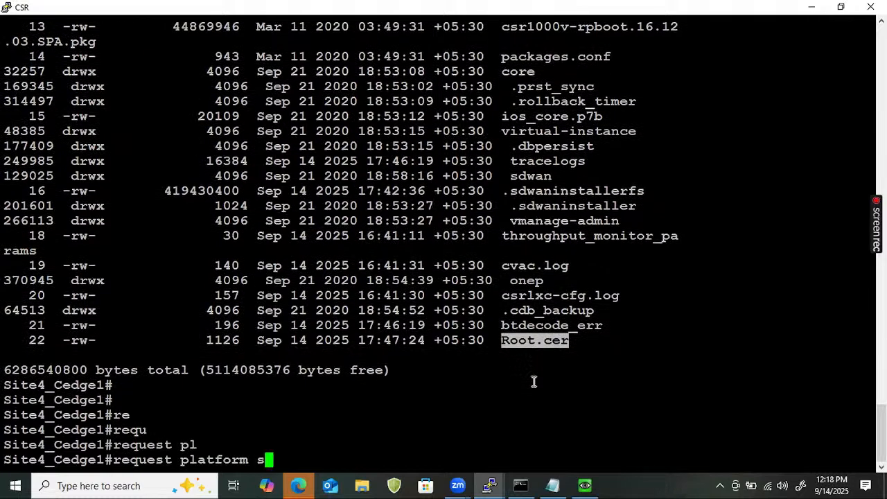
key(Tab)
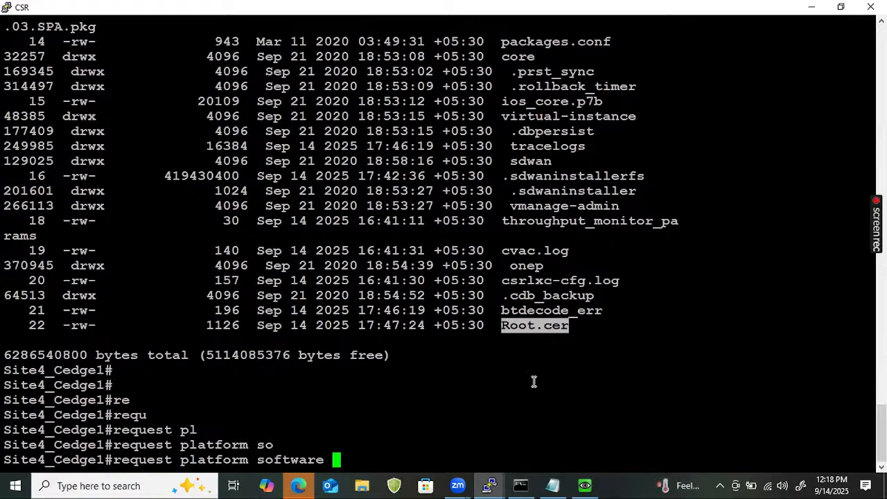
text(?)
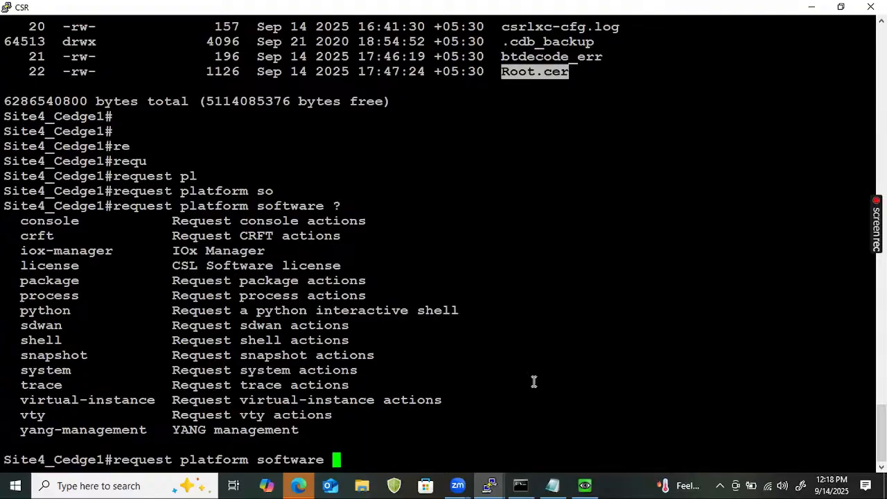
text(sd)
- Install the root certificate chain with request platform software sdwan root-cert-chain install bootflash:Root.cer and check the result
key(Tab)
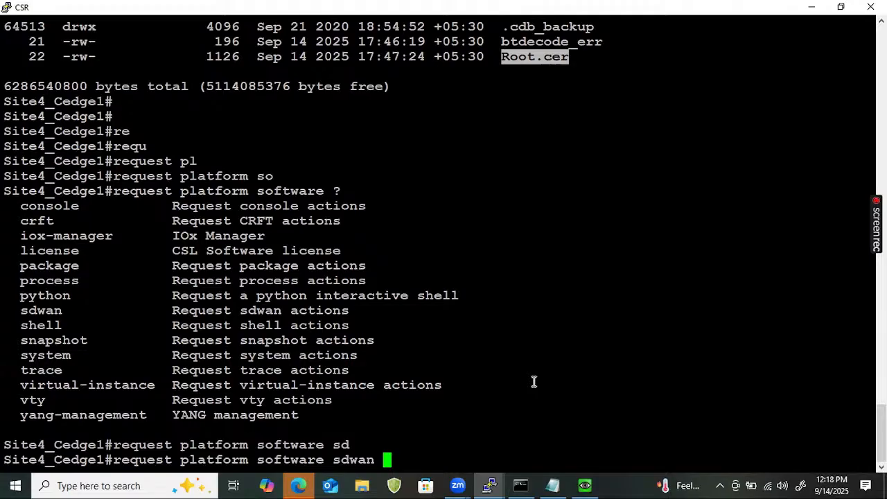
text(ro)
key(Tab)
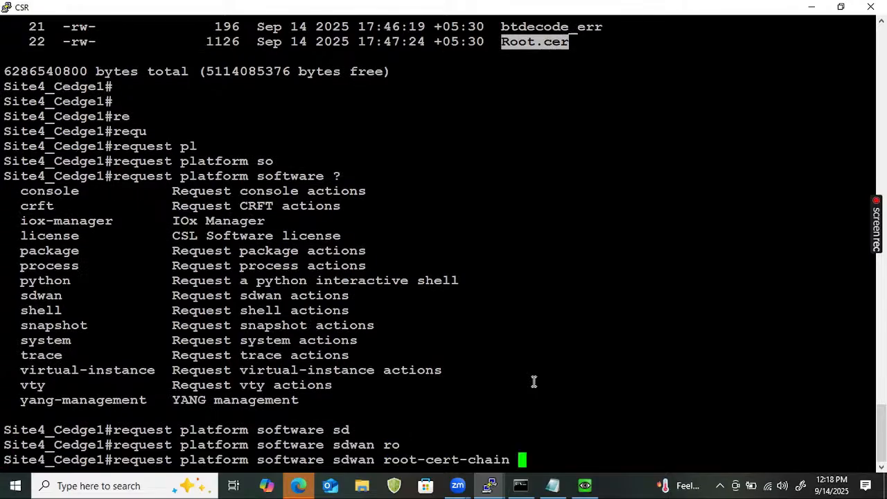
text(in)
key(Tab)
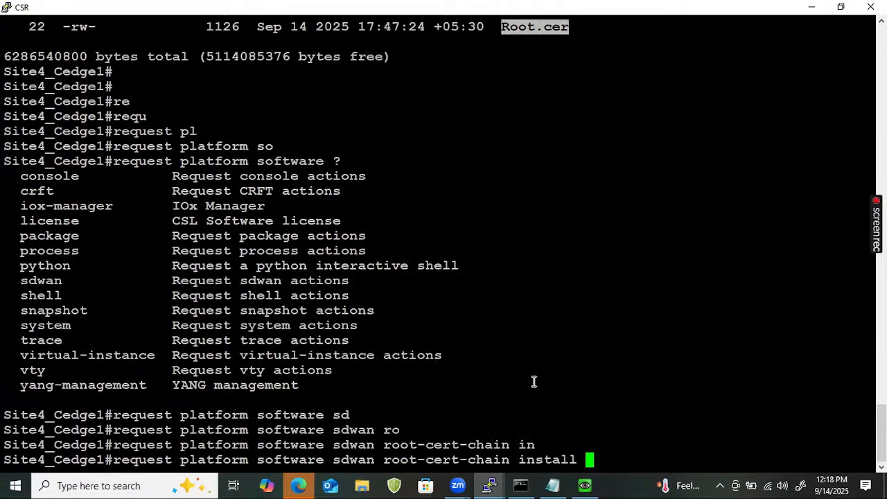
text(bo)
key(Tab)
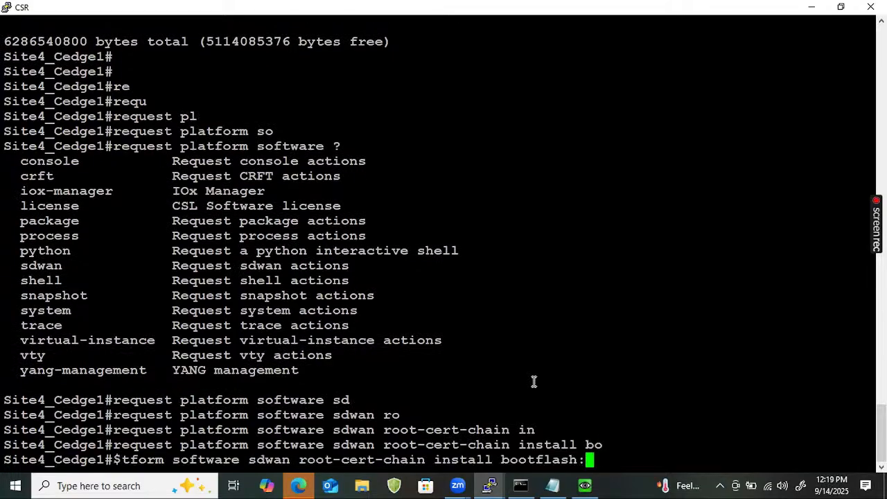
text(Root.cer)
key(Return)
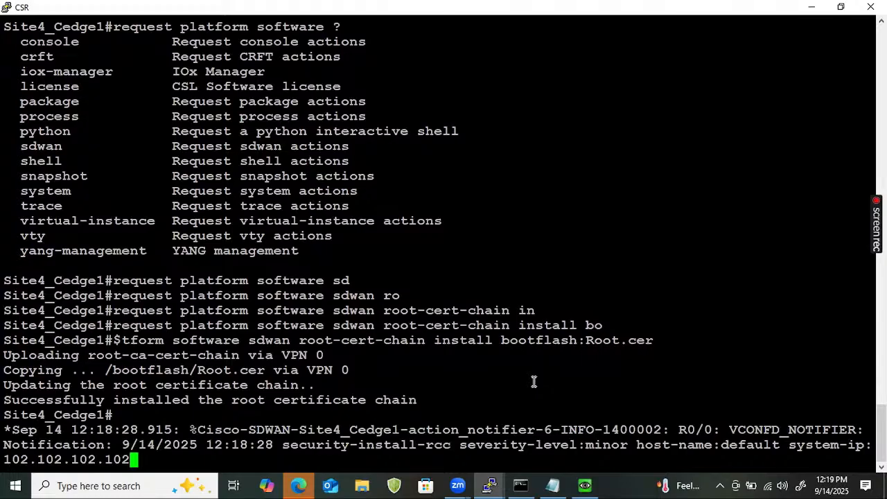
key(Return)
key(Return)
key(Return)
key(Return)
key(Return)
key(Return)
key(Return)
key(Return)
key(Return)
key(Return)
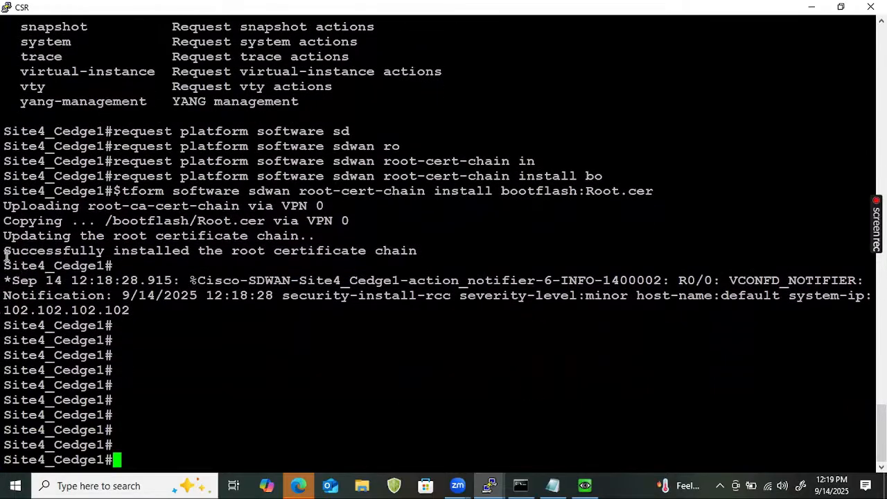
drag(5, 253, 418, 259)
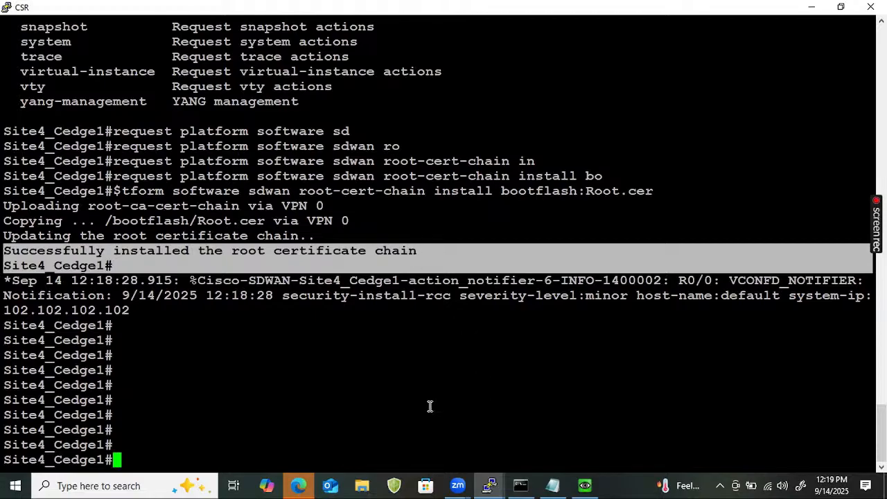
- Enter the activation command request platform software sdwan vedge_cloud activate chassis-number without running it
text(re)
key(Tab)
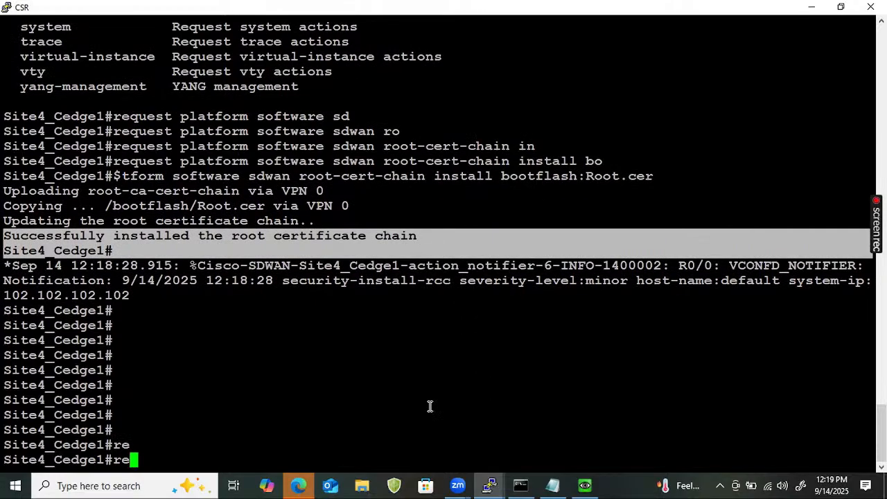
text(u)
key(BackSpace)
text(qu)
key(Tab)
text(pl)
key(Tab)
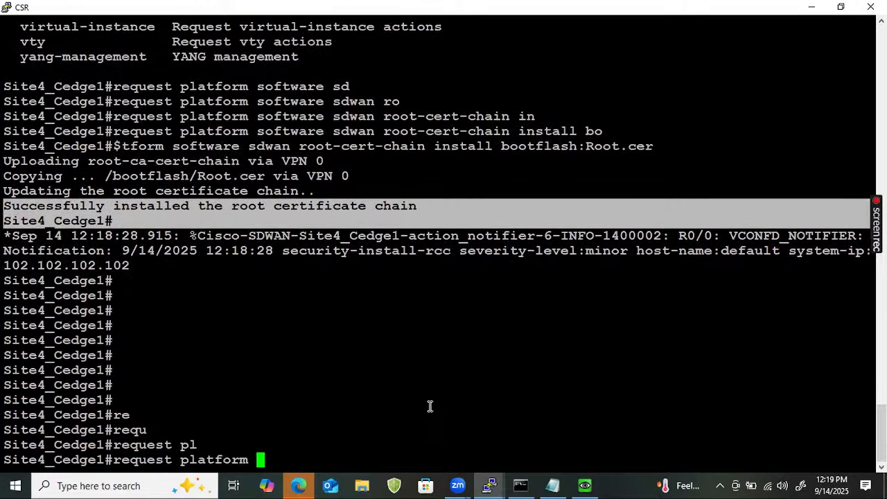
text(so)
key(Tab)
text(sd)
key(Tab)
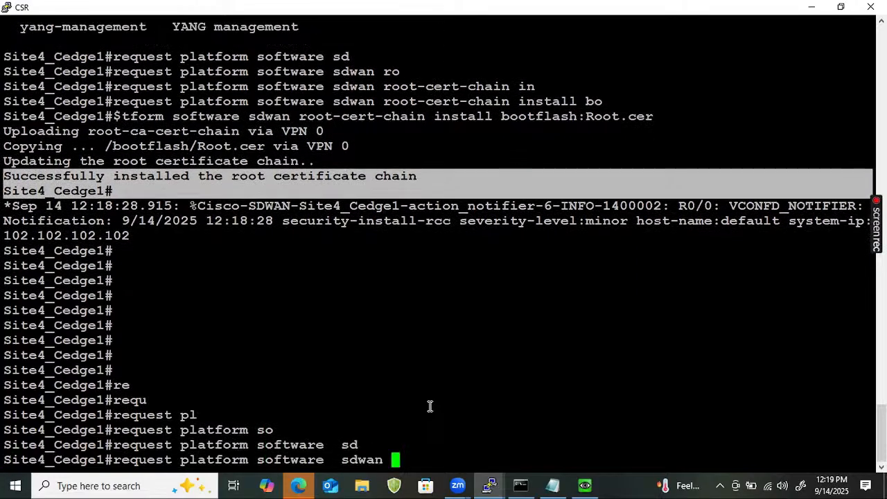
text(ve)
key(Tab)
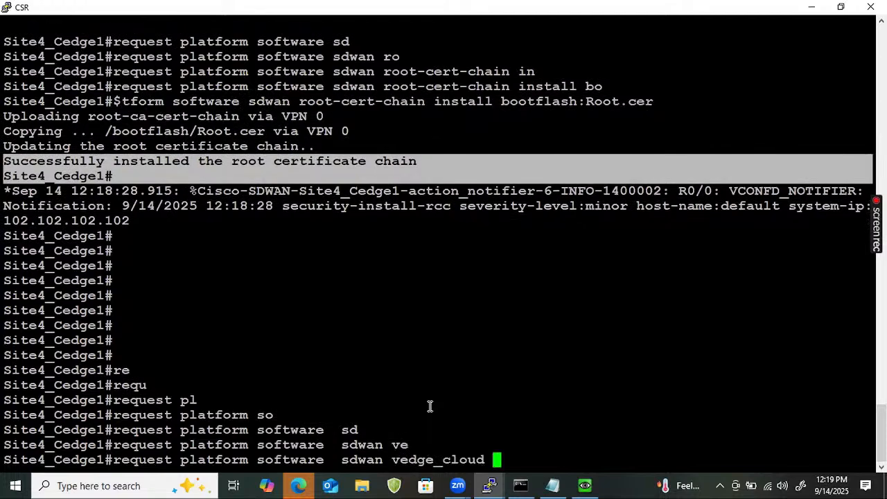
text(ac)
key(Tab)
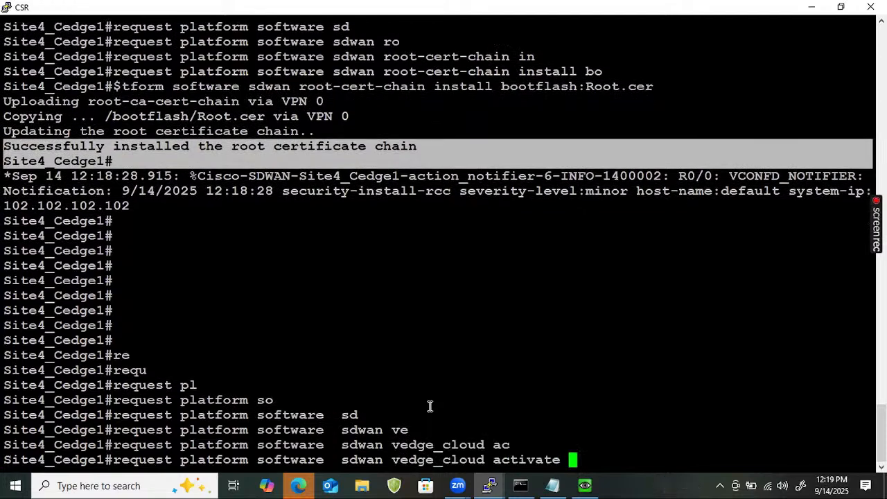
text(ch)
key(Tab)
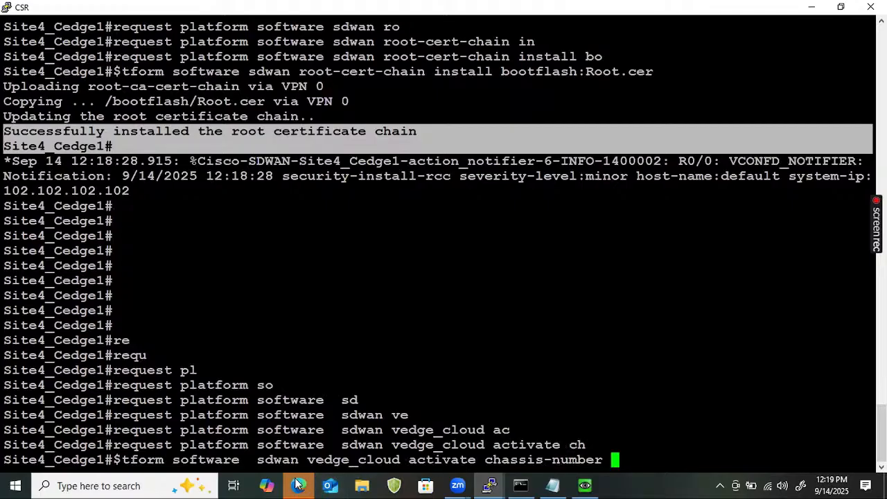
- Switch to Cisco vManage in the browser, cancelling the ultravnc_wrapper prompt, and open the WAN Edge device list under Configuration
mouse_move(311, 483)
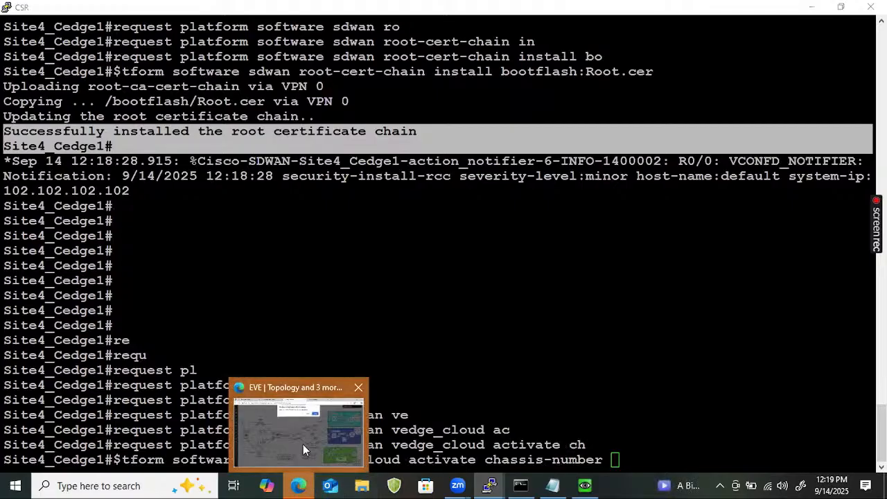
click(303, 445)
click(564, 115)
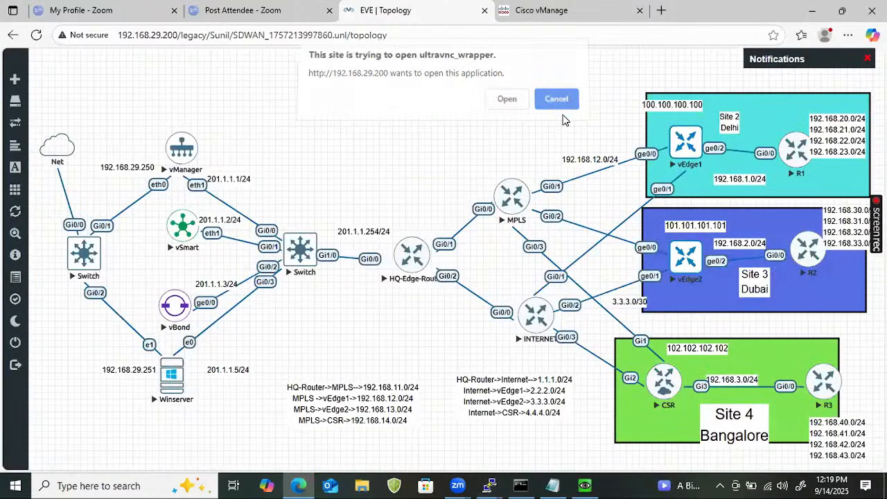
click(548, 10)
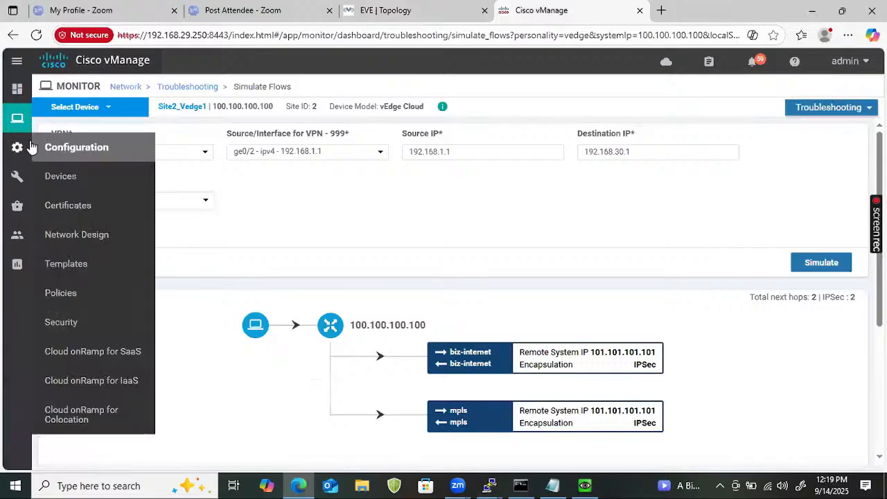
mouse_move(13, 131)
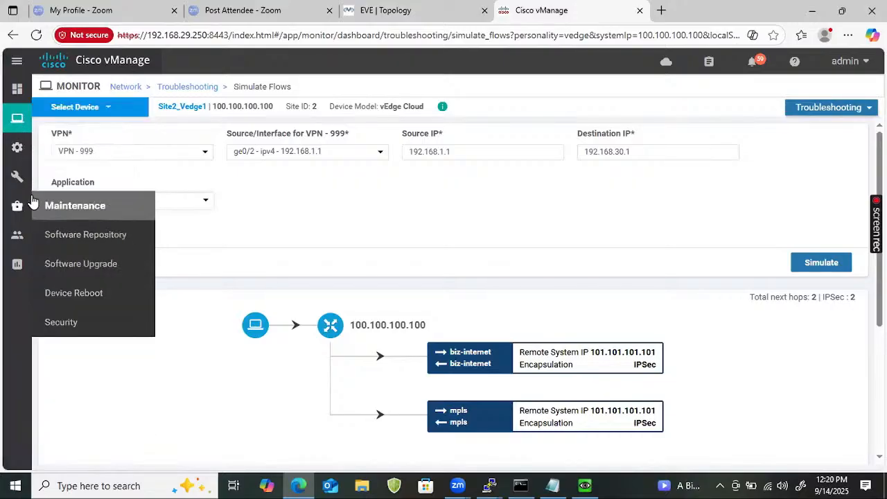
mouse_move(32, 146)
click(59, 175)
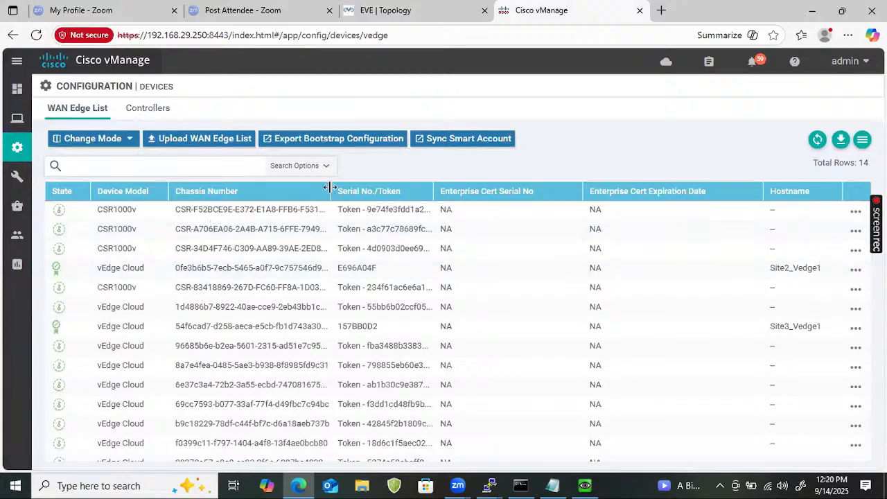
- Widen the Chassis Number column and copy the chassis number of the first CSR1000v in the list
drag(438, 200, 439, 200)
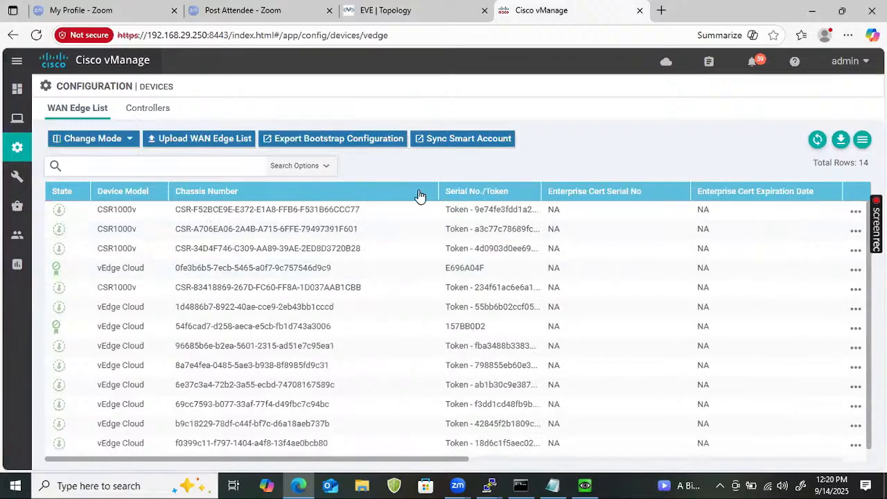
drag(355, 210, 165, 210)
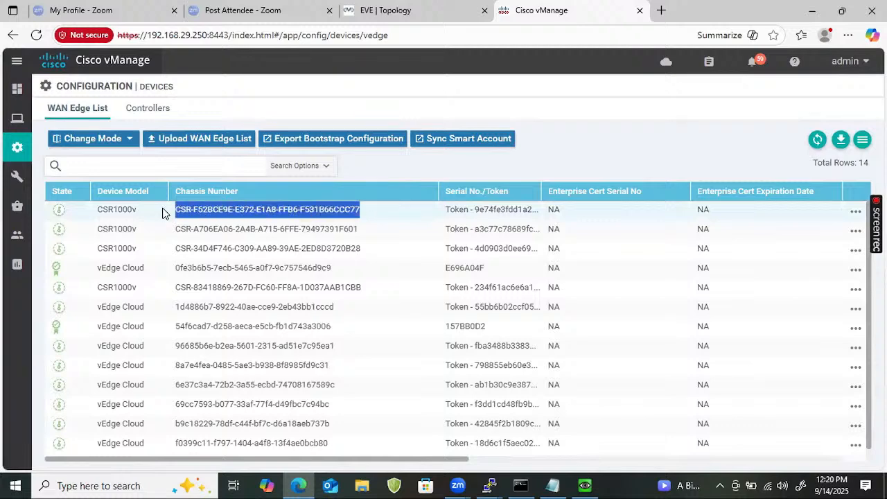
right_click(216, 214)
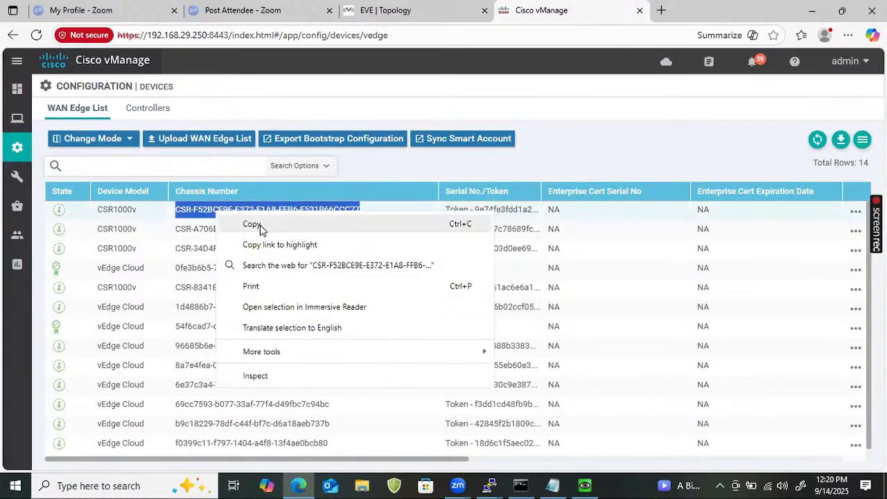
click(260, 225)
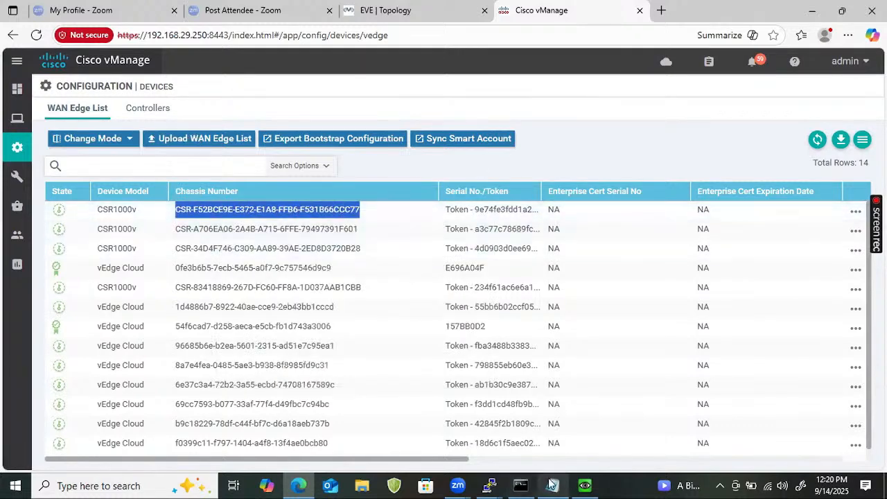
- Switch to the CSR terminal and extend the vedge_cloud activate chassis-number command with the copied chassis number and the token keyword
click(489, 485)
click(826, 455)
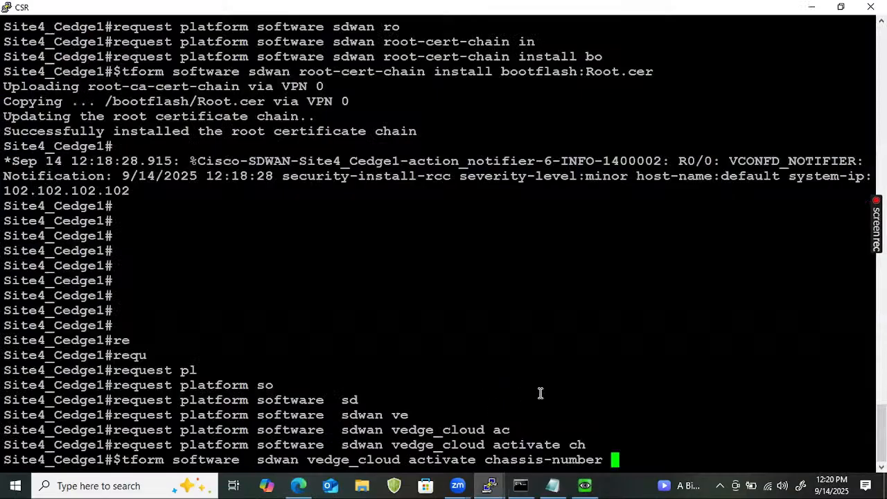
right_click(547, 390)
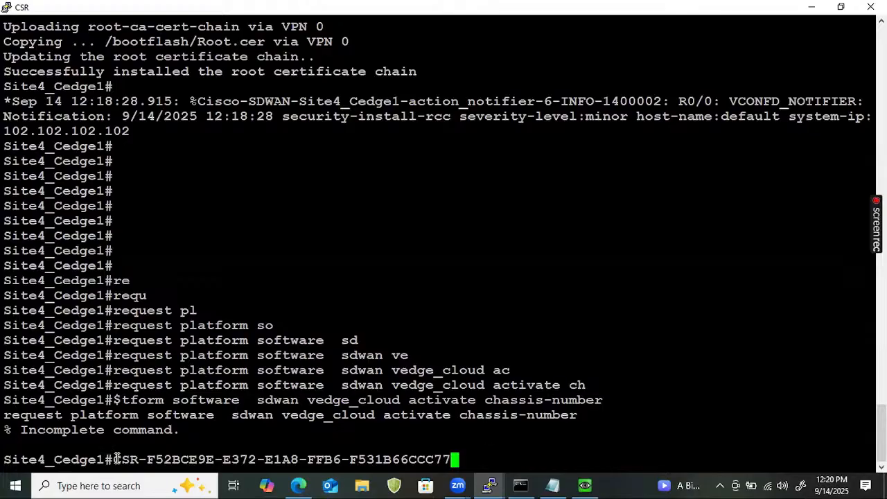
drag(111, 460, 448, 463)
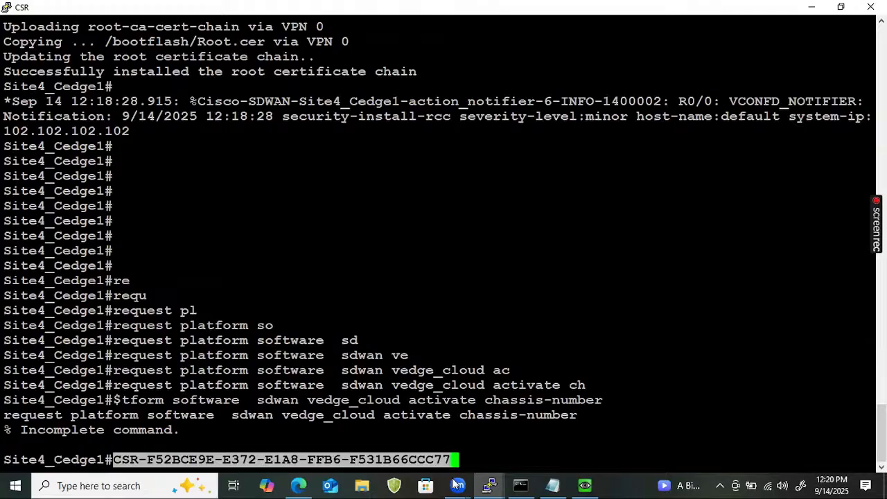
key(Up)
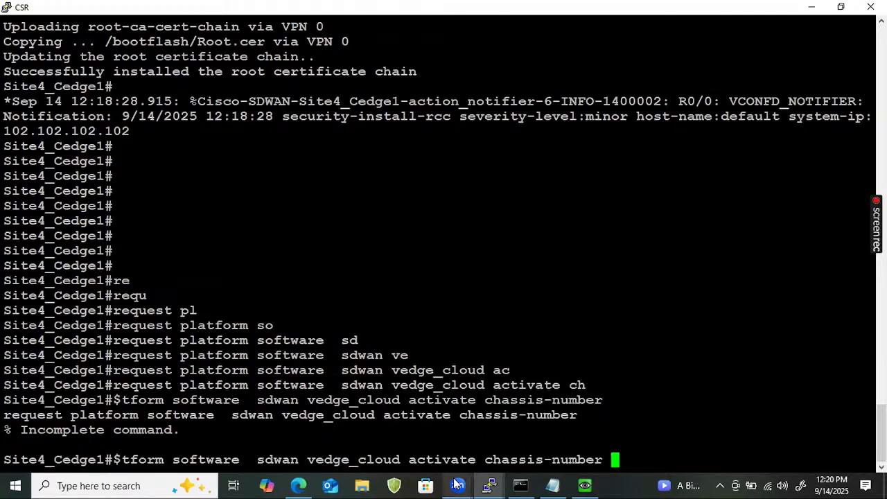
right_click(667, 404)
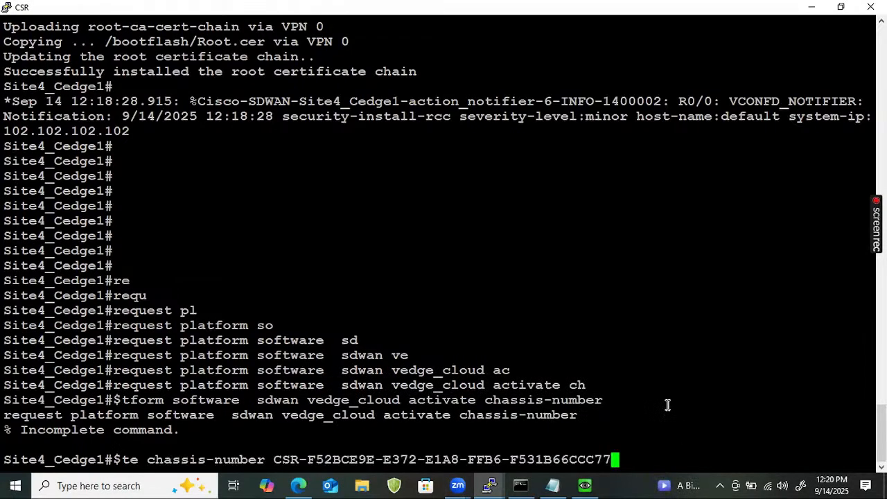
text(token)
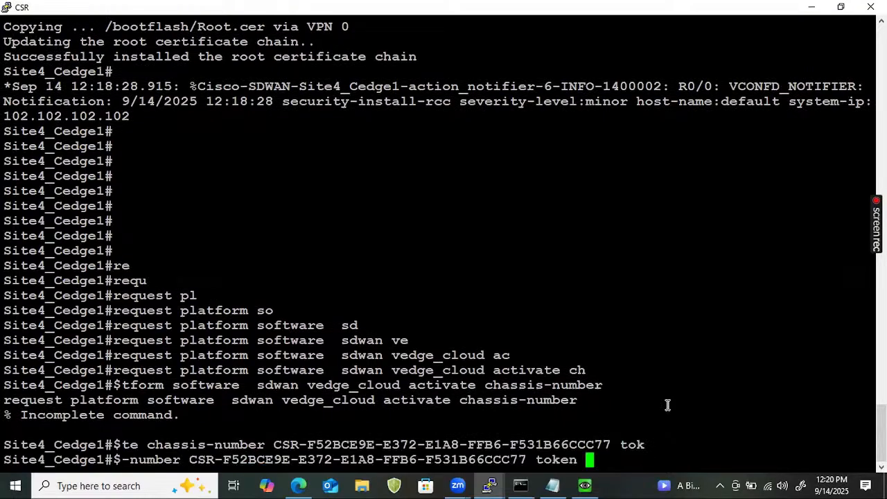
click(434, 30)
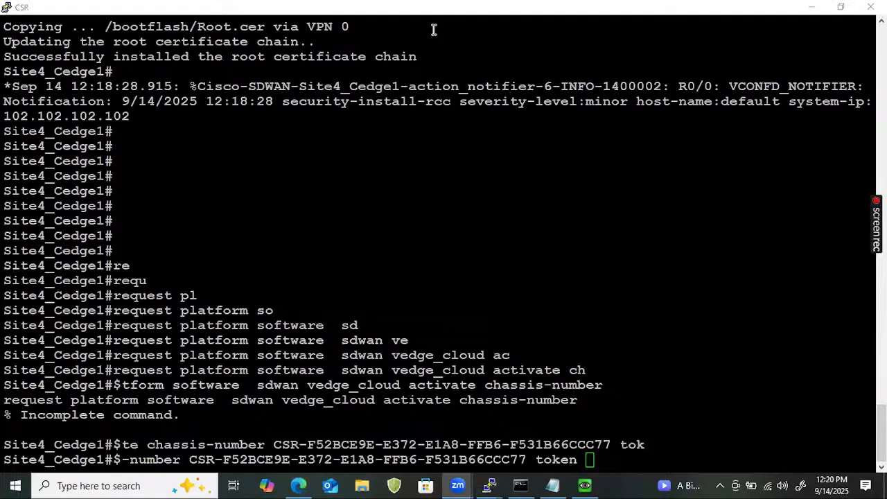
- Switch to vManage, widen the Serial No./Token column and copy the token of the first CSR1000v
click(298, 485)
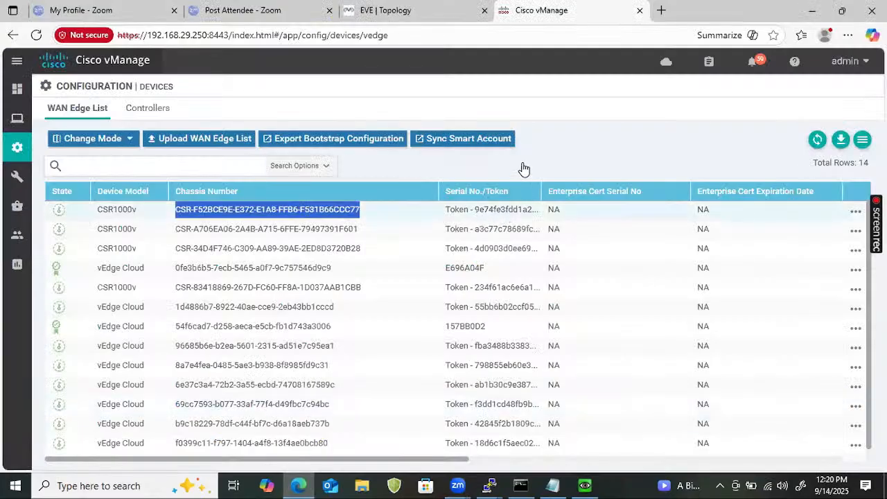
drag(541, 187, 669, 208)
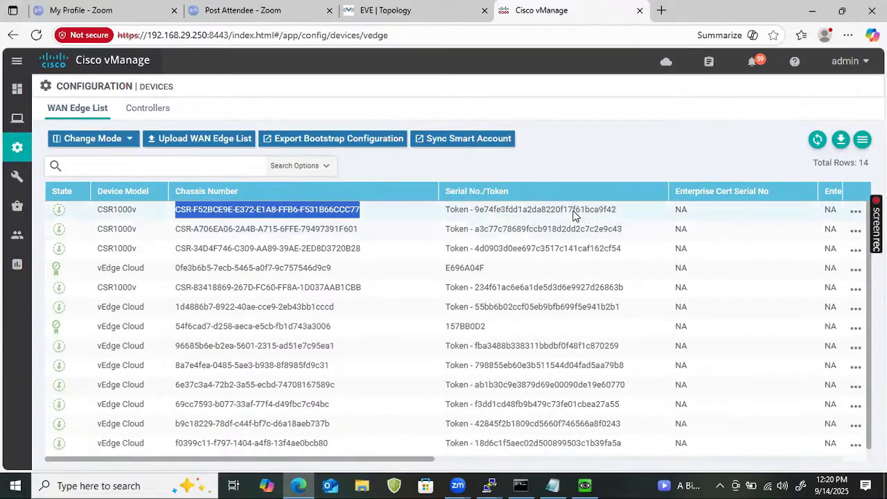
double_click(555, 211)
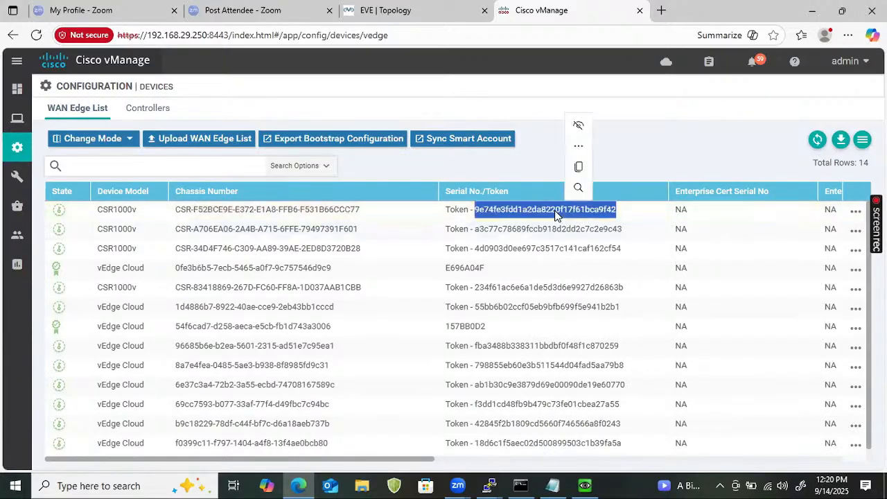
right_click(559, 215)
click(580, 223)
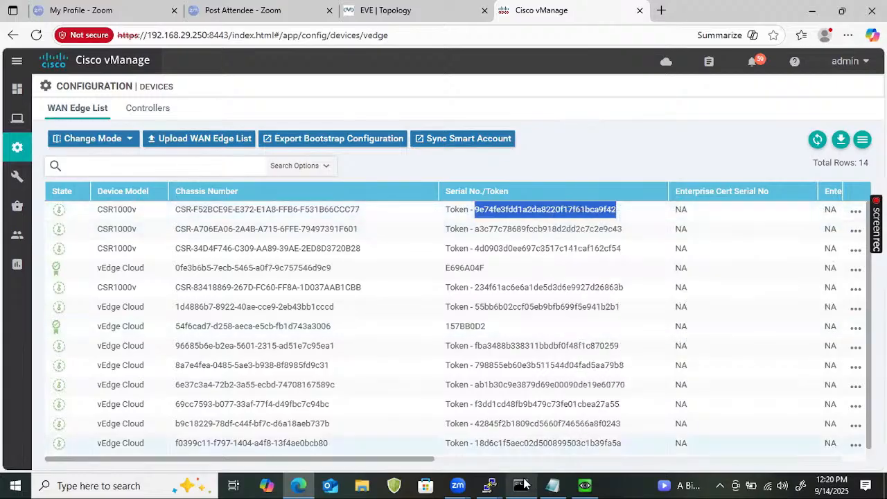
- Switch to the CSR terminal, paste the device token into the pending activation command and run it
mouse_move(494, 484)
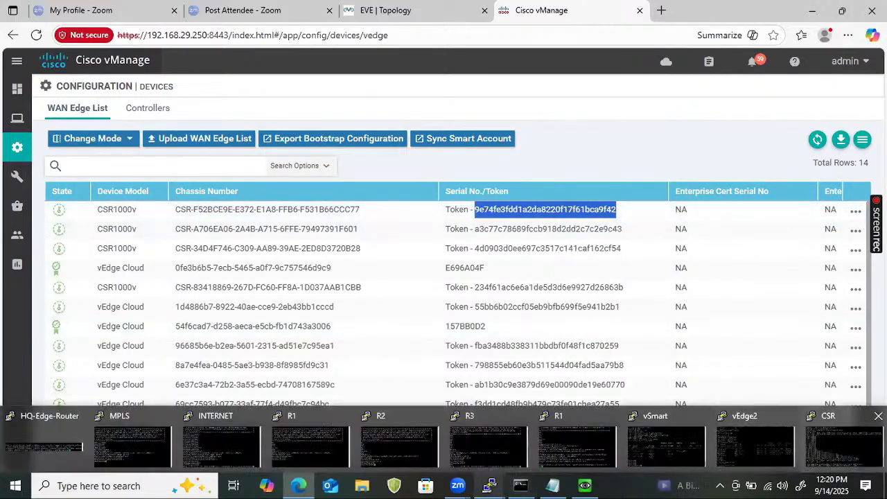
click(845, 437)
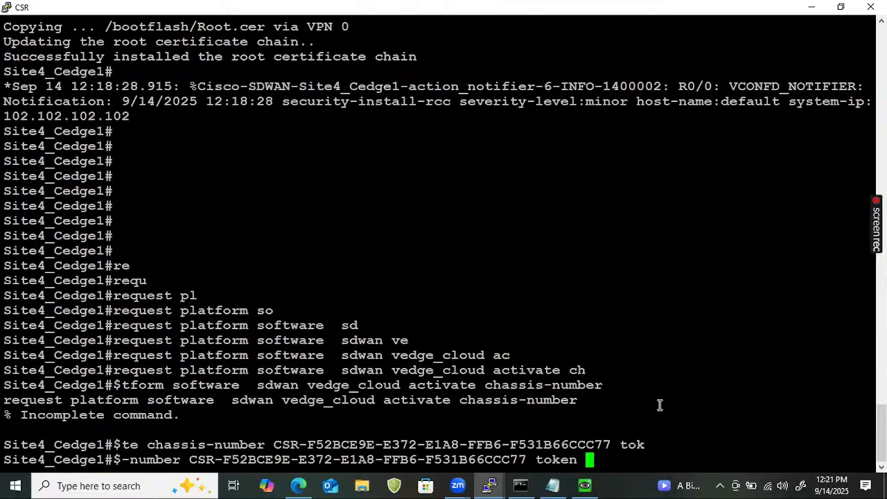
right_click(645, 418)
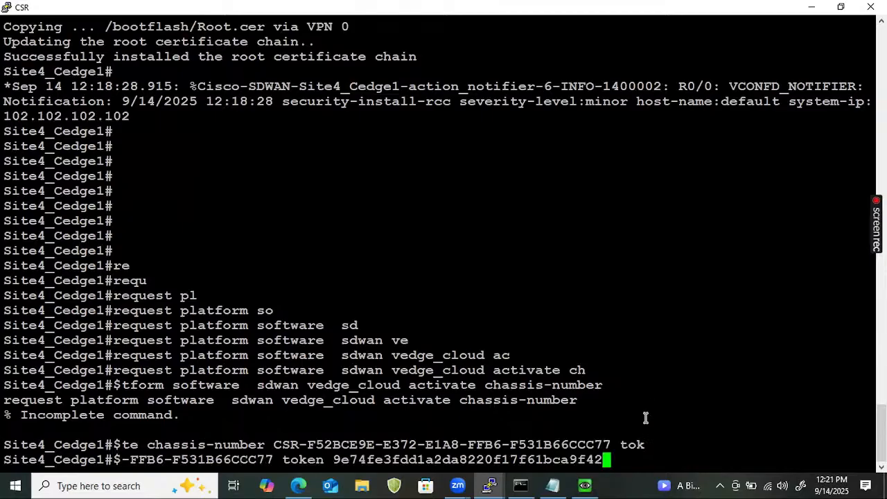
key(Return)
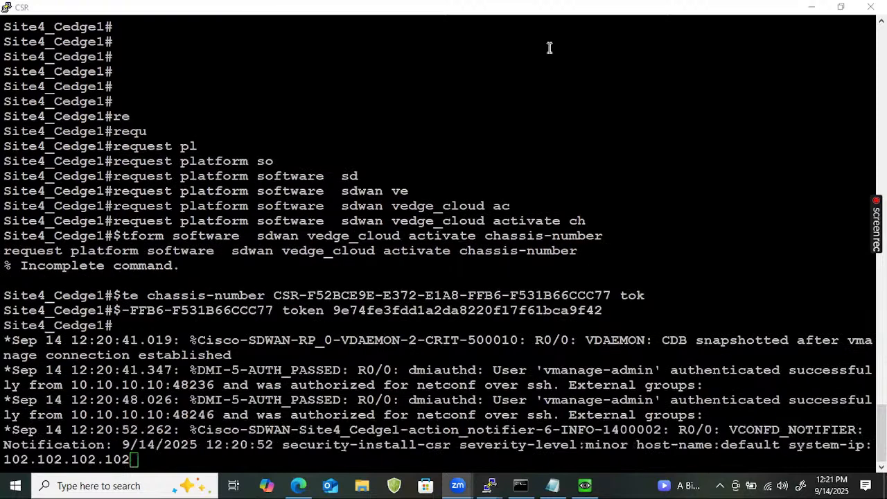
- Examine the vmanage-admin authentication messages logged on Site4_Cedge1 after the activation command
drag(690, 372, 811, 392)
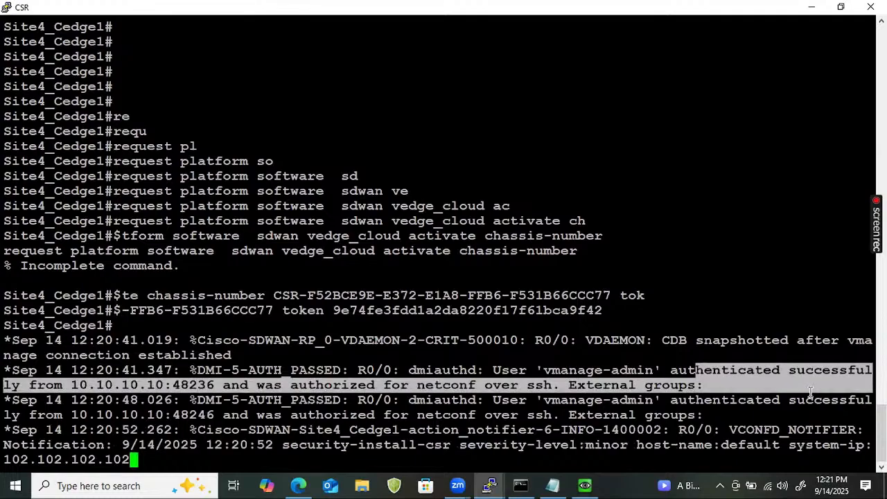
click(811, 392)
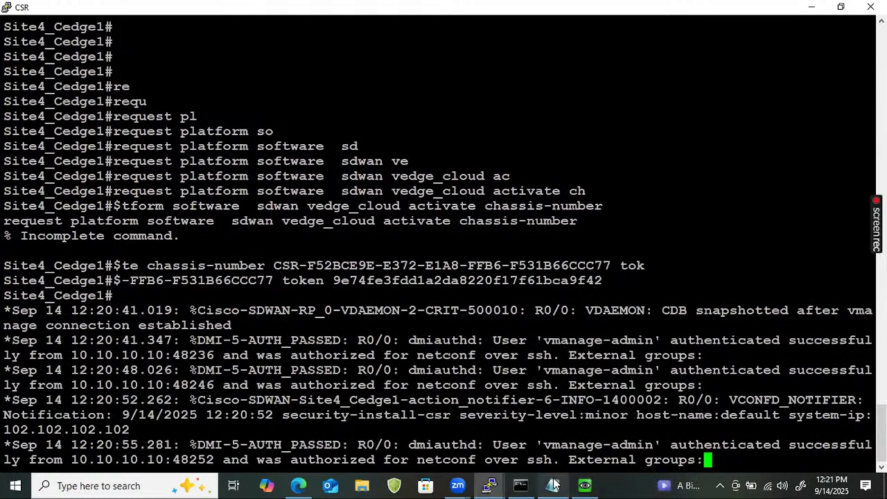
mouse_move(491, 484)
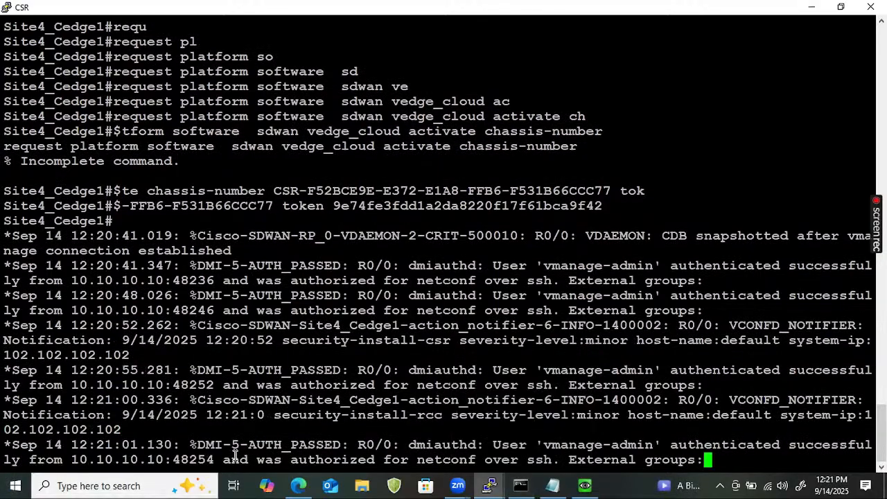
- Switch to vManage, check the first CSR1000v in the WAN Edge list and open the Main Dashboard
click(303, 484)
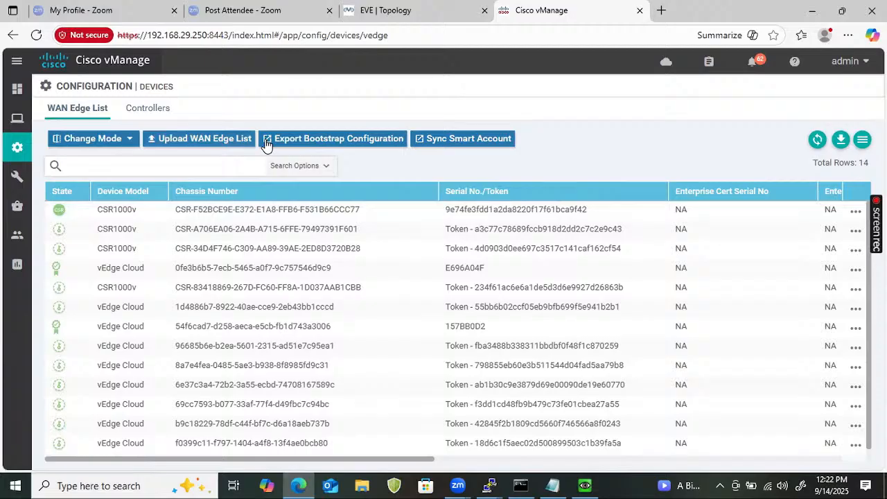
mouse_move(15, 116)
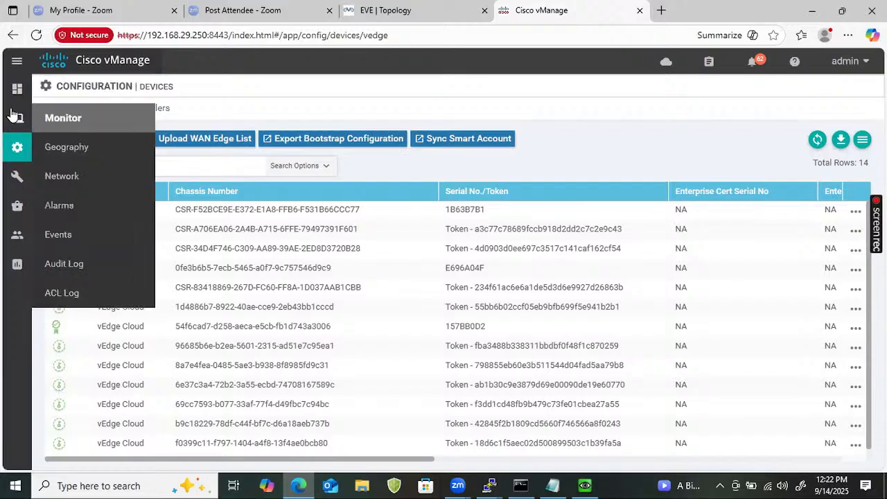
mouse_move(14, 89)
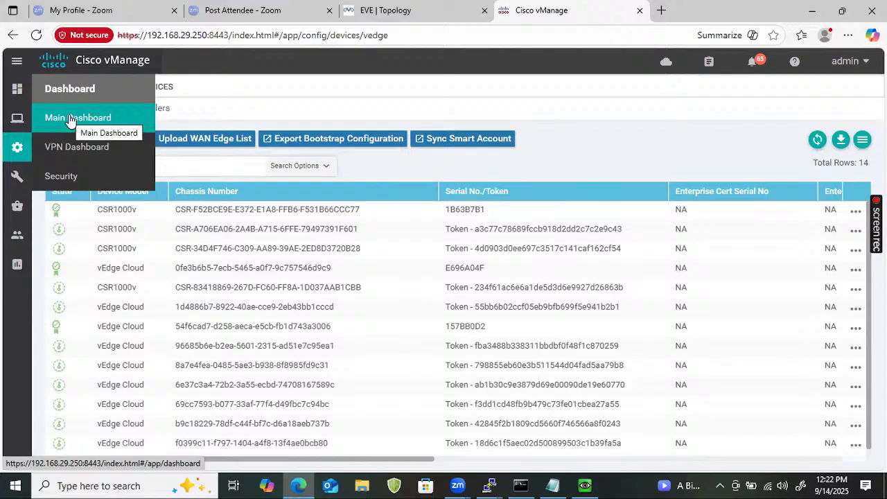
click(70, 119)
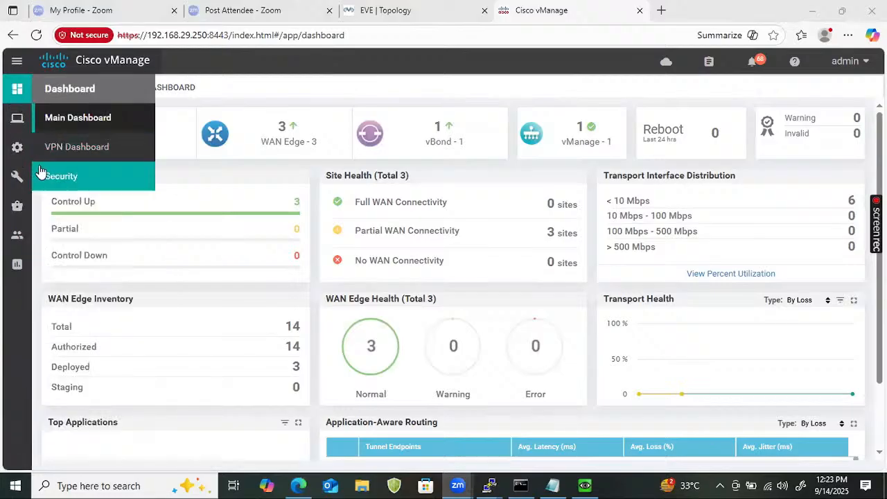
- Open the feature templates under Configuration and start a copy of the Vedge_System template
mouse_move(15, 149)
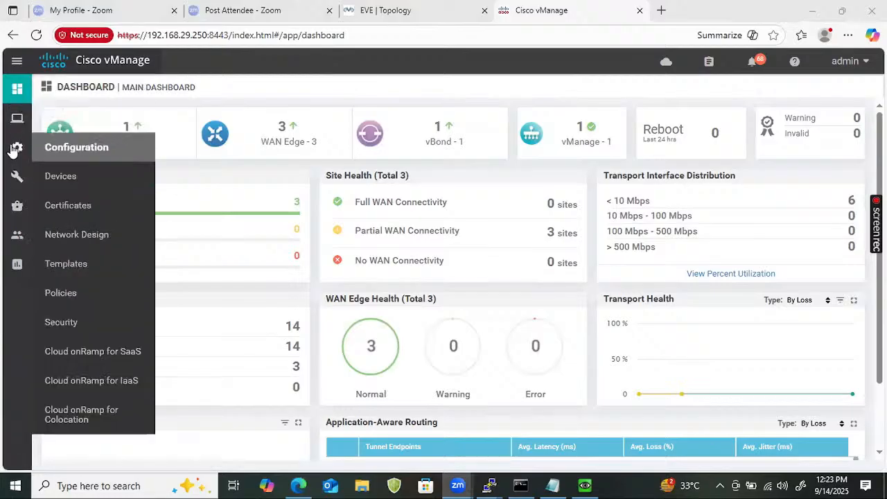
click(70, 272)
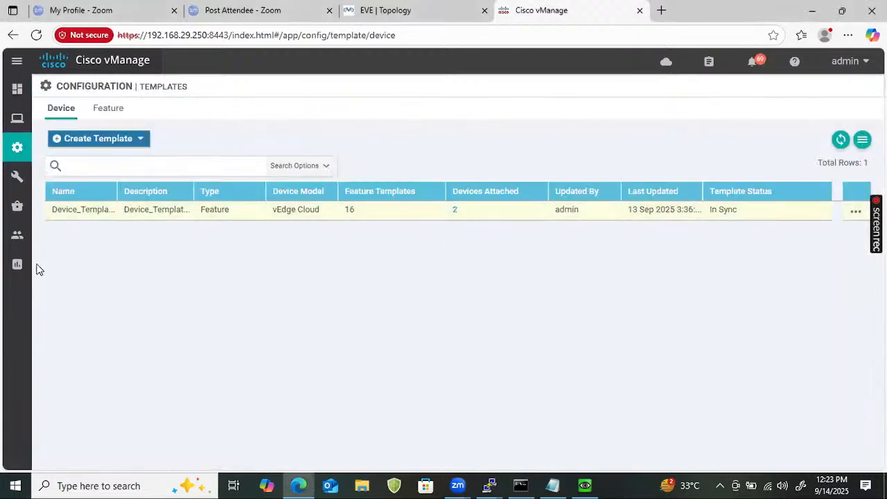
click(108, 108)
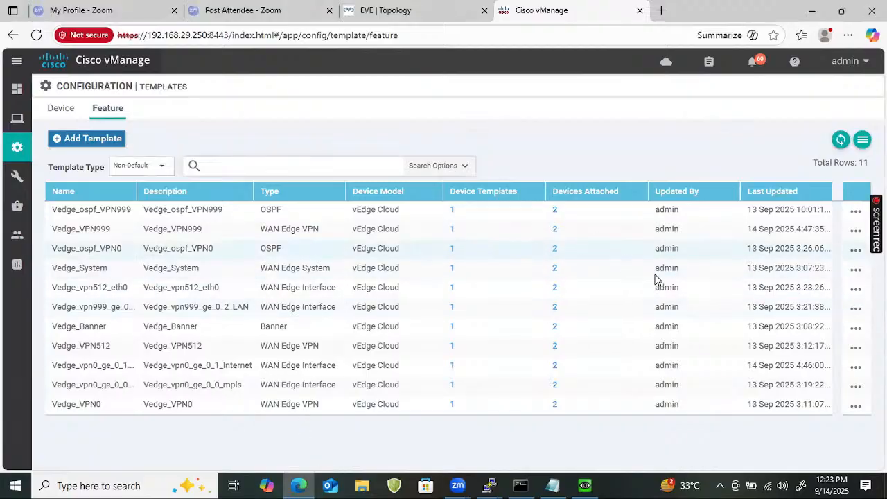
click(855, 270)
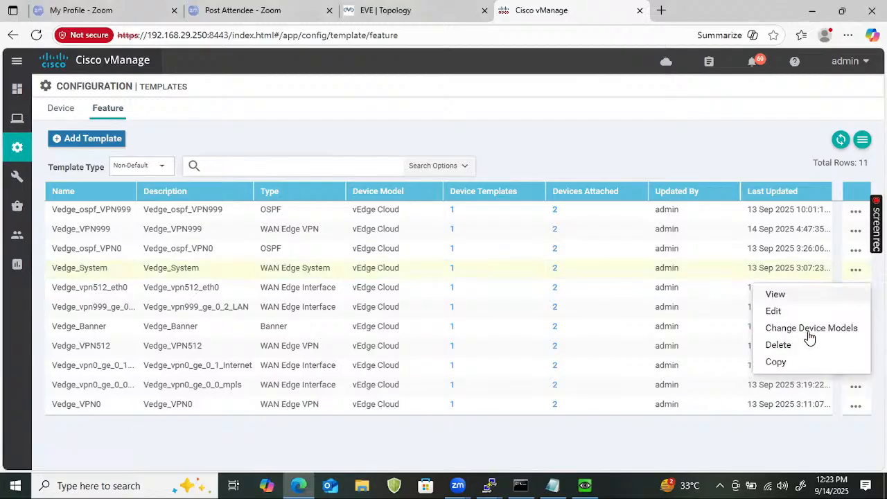
click(775, 361)
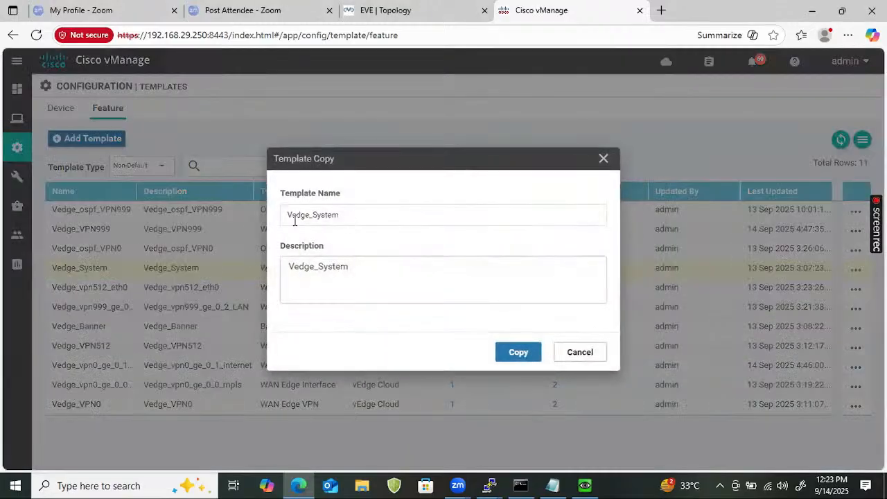
- Name the Vedge_System copy CSR_Vedge_System, use the same text as its description and create the copy
click(290, 217)
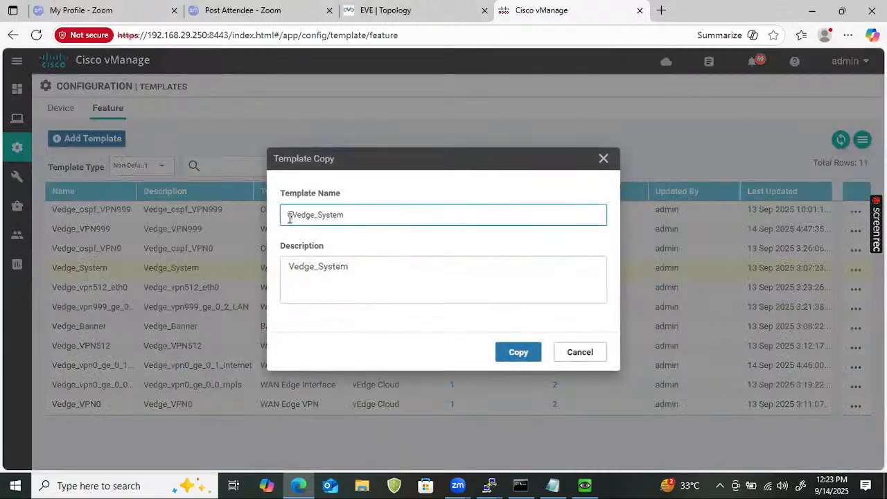
text(CSR)
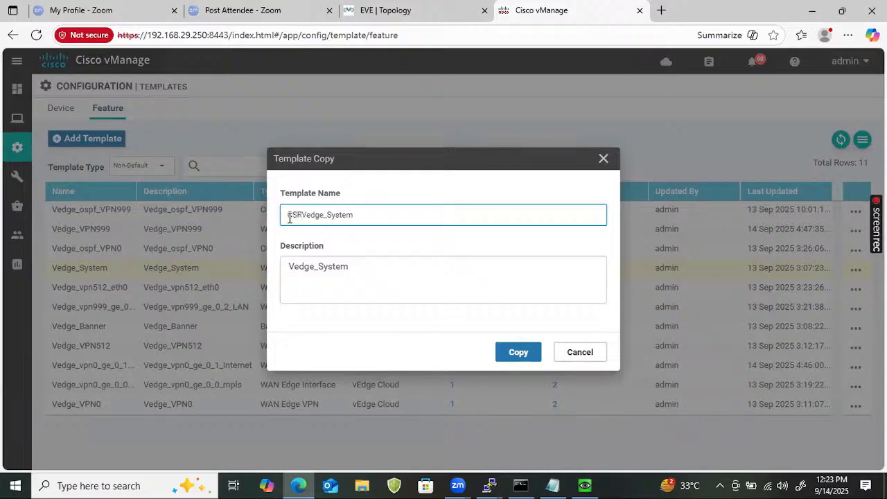
text(_)
key(ctrl+a)
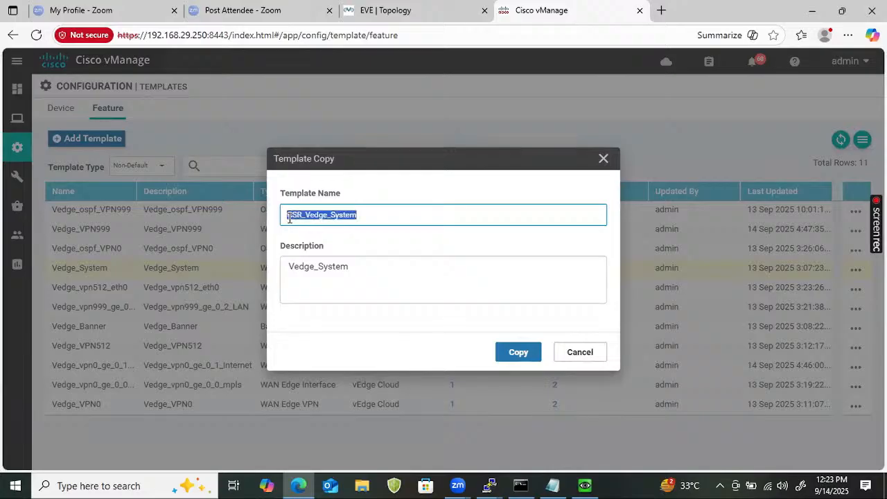
click(340, 272)
key(ctrl+a)
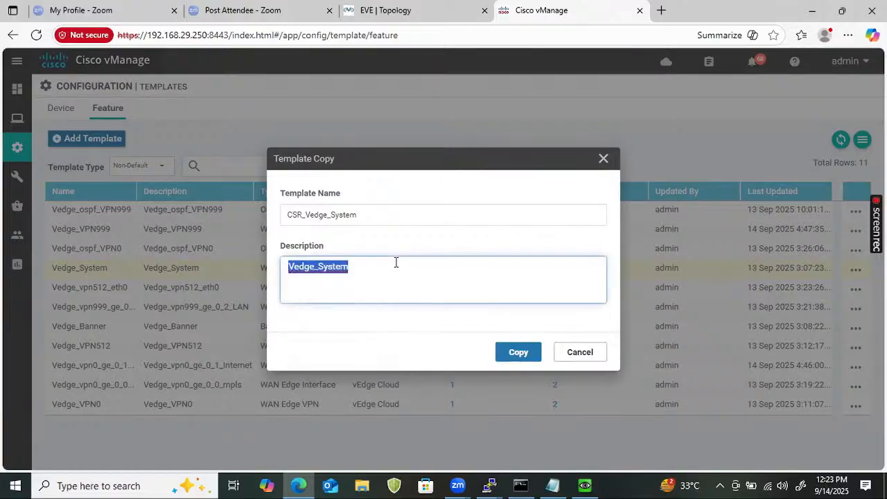
key(ctrl+v)
click(516, 354)
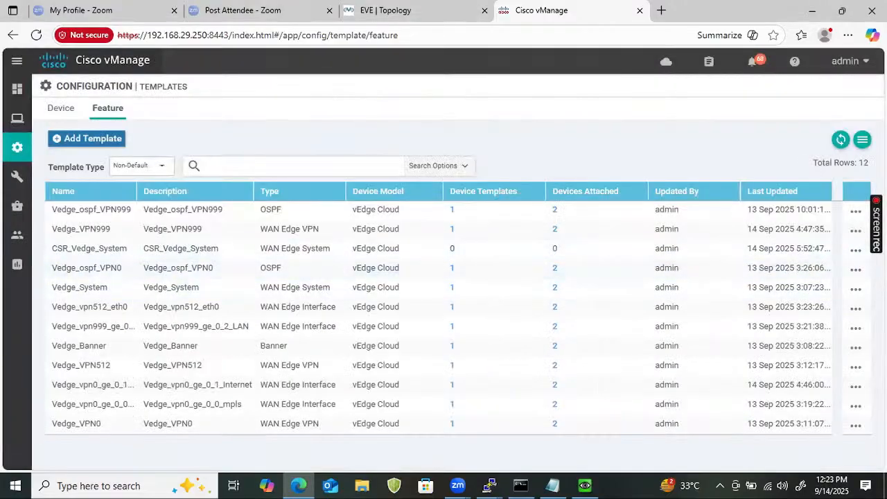
- Add the CSR1000v device model to the CSR_Vedge_System feature template
click(854, 253)
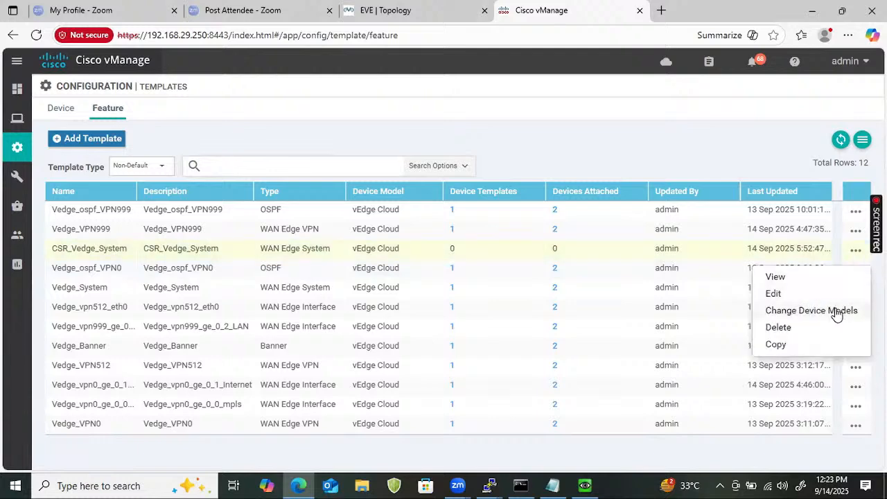
click(835, 311)
click(285, 248)
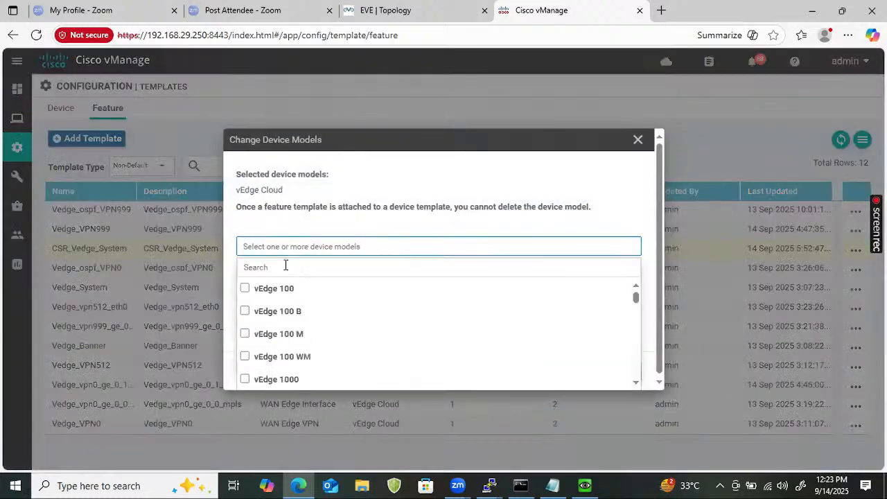
click(285, 266)
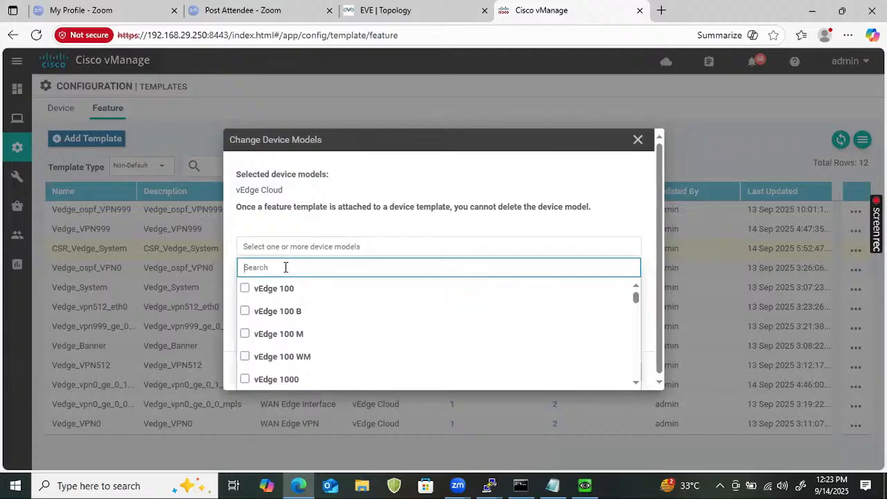
text(CSE)
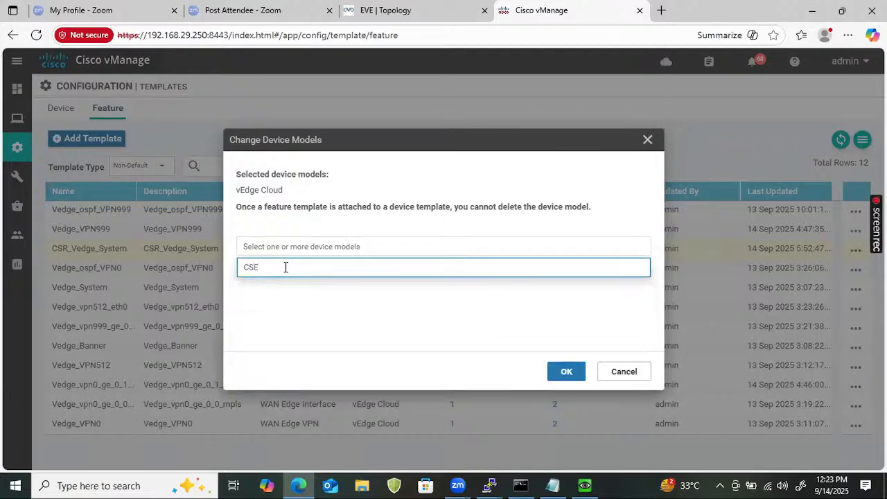
key(BackSpace)
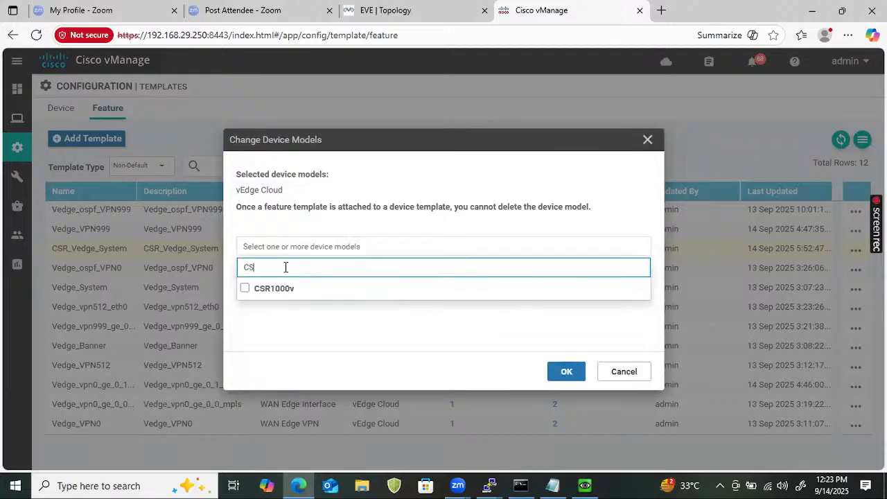
text(R)
click(245, 290)
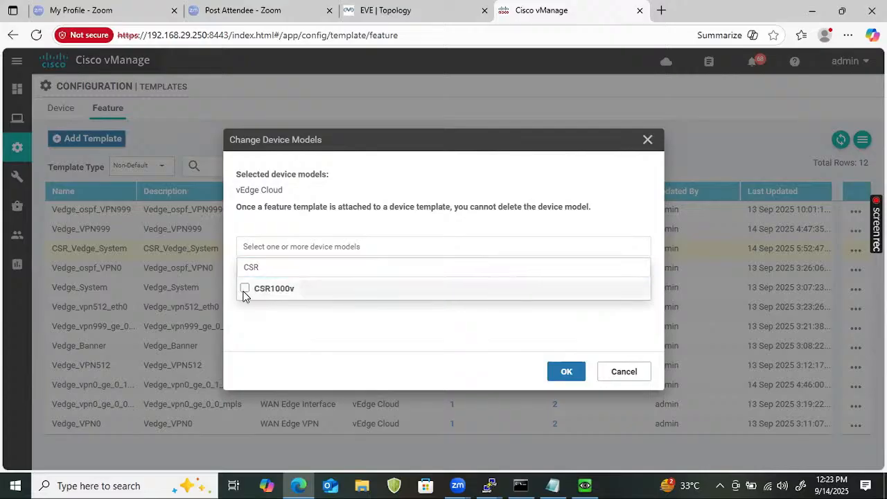
click(561, 371)
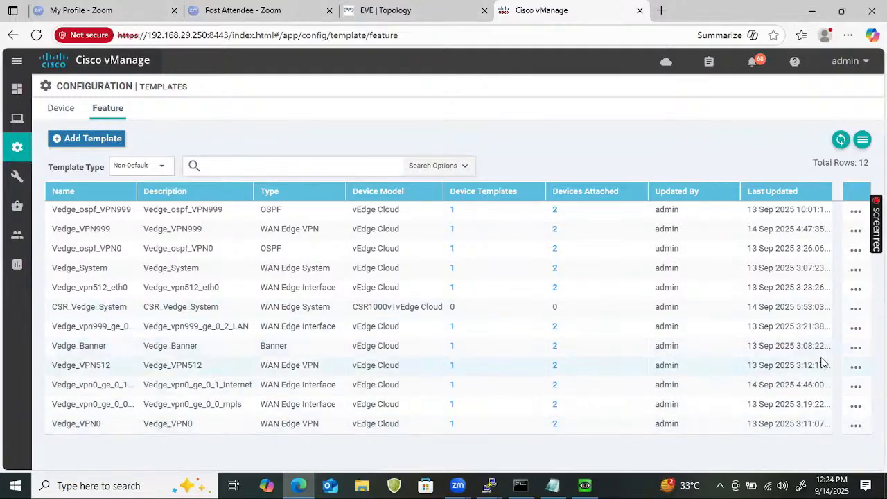
- Copy the Vedge_Banner feature template with CSR_Cedge_Banner as both its name and description
click(858, 350)
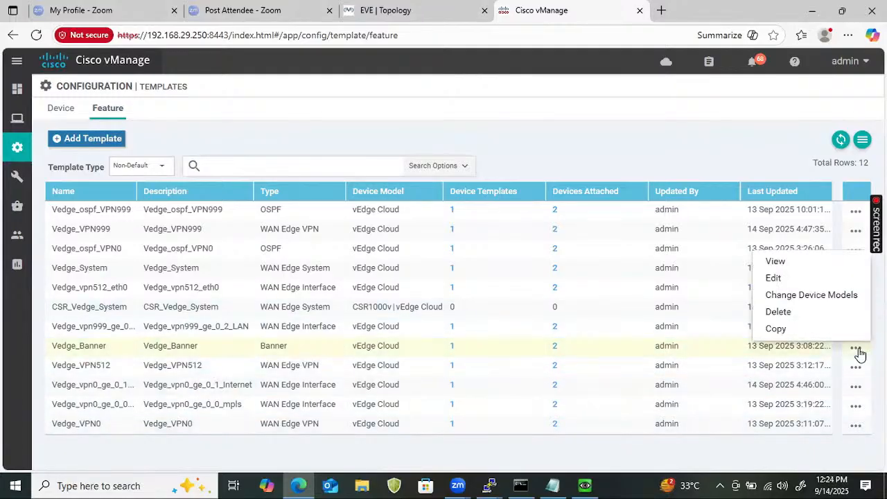
click(776, 328)
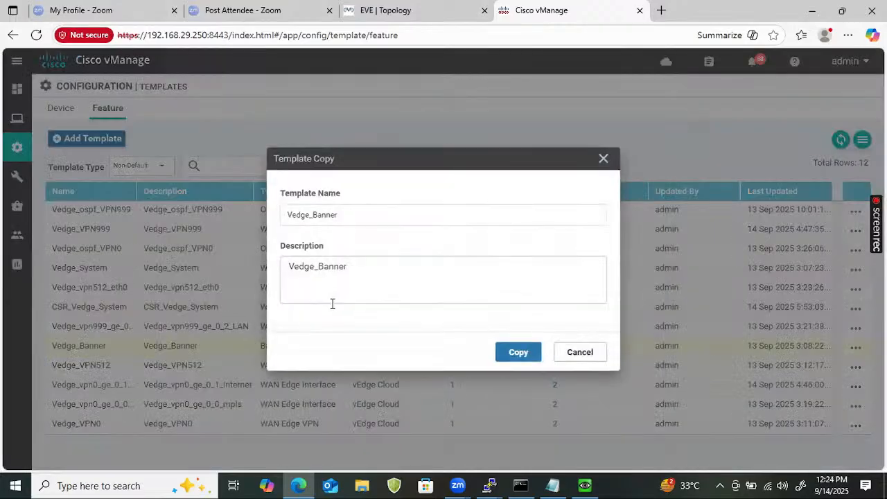
click(287, 215)
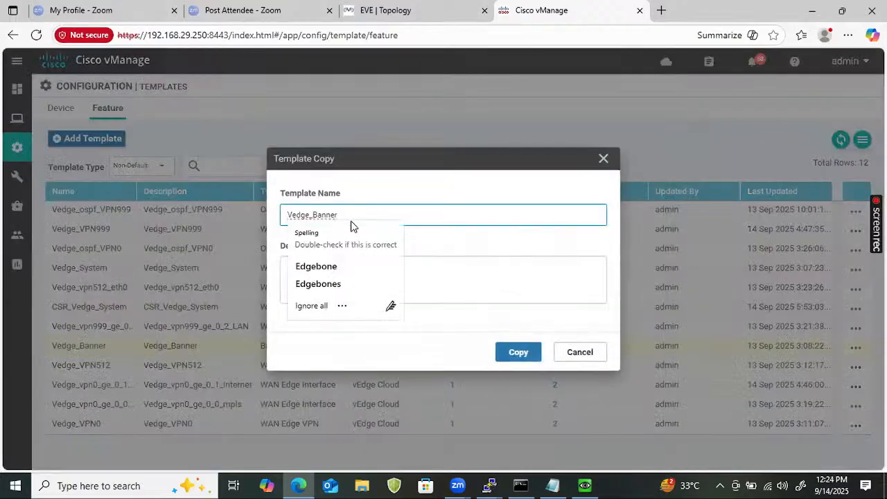
text(CSR_)
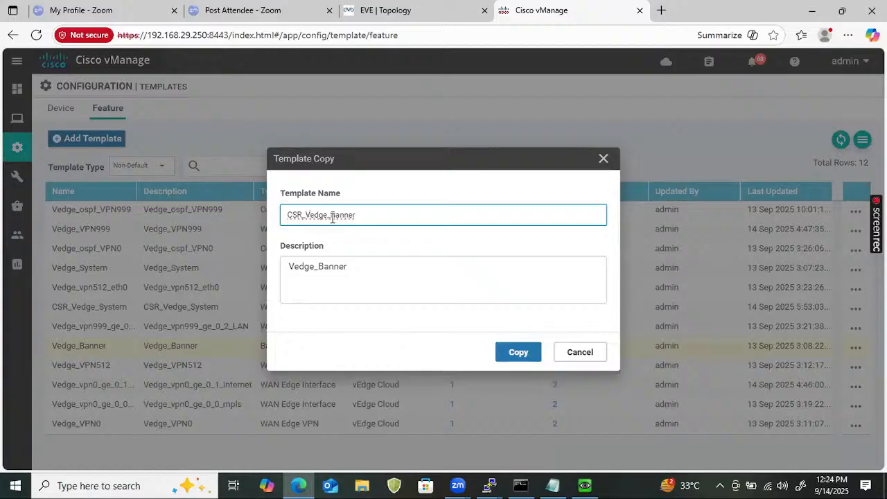
key(Delete)
text(C)
key(ctrl+a)
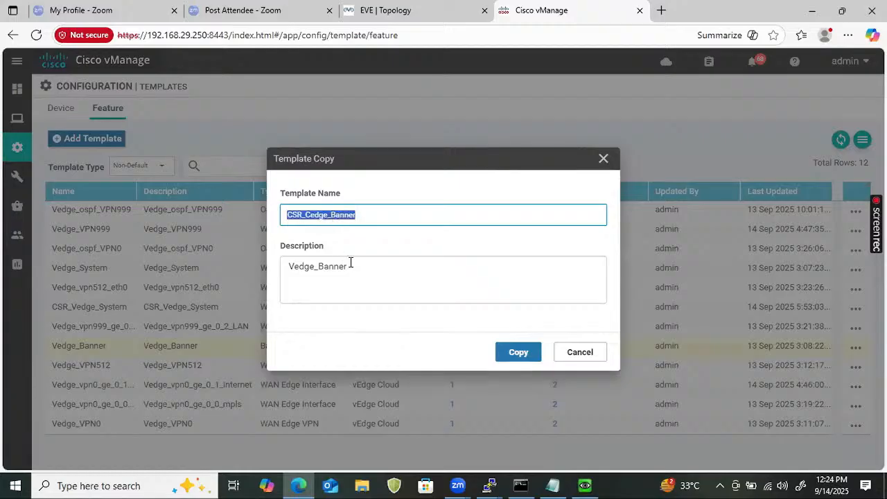
key(ctrl+c)
drag(350, 266, 296, 252)
key(ctrl+v)
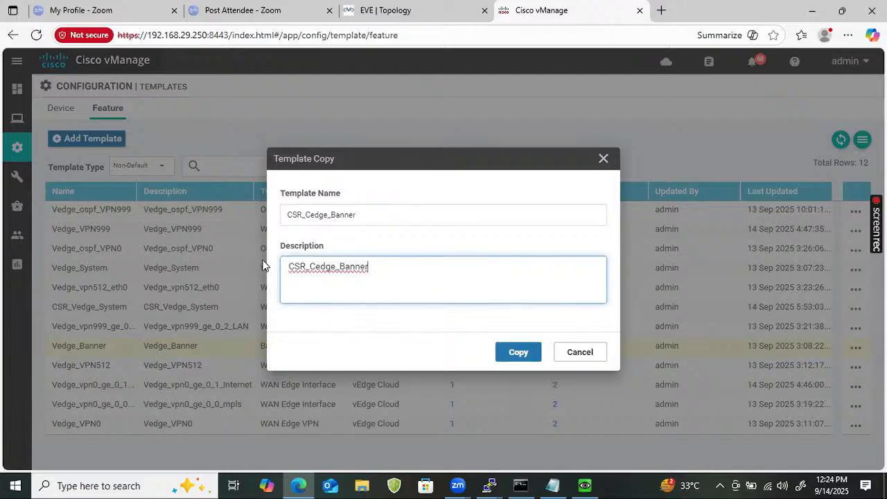
click(505, 353)
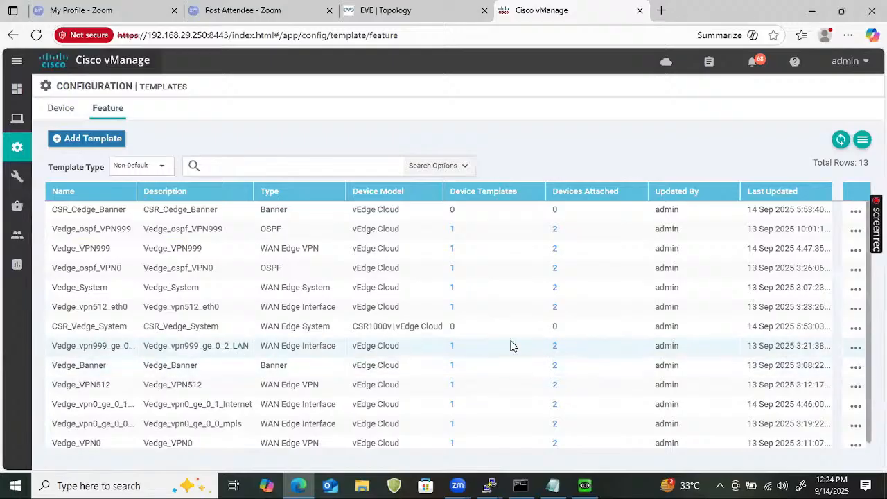
- Add the CSR1000v device model to the CSR_Cedge_Banner feature template
click(856, 211)
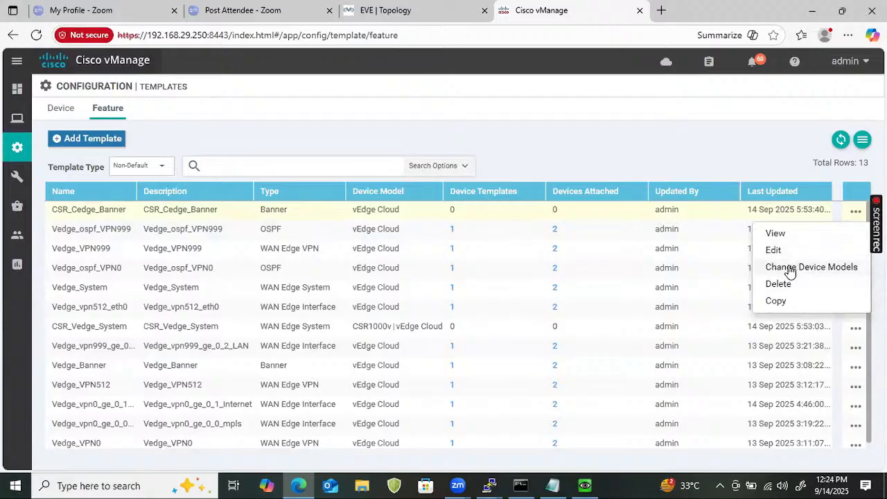
click(789, 268)
click(333, 248)
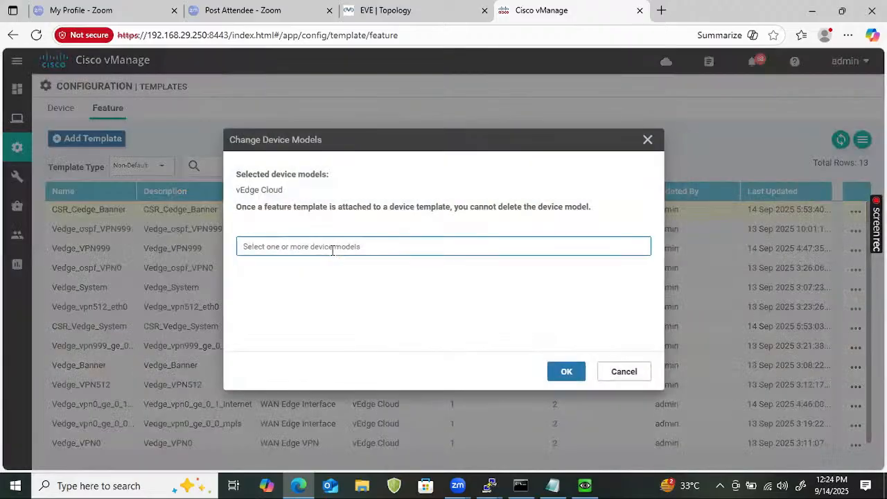
click(320, 274)
text(v)
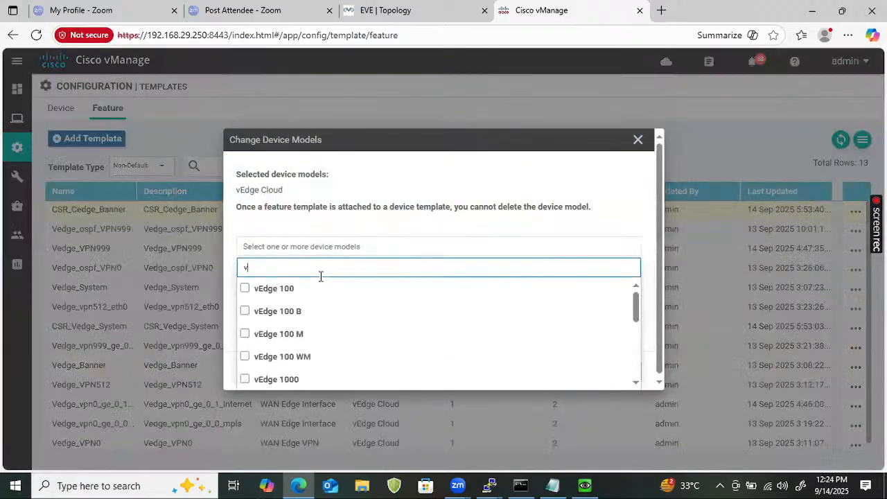
text(ed)
drag(637, 317, 604, 234)
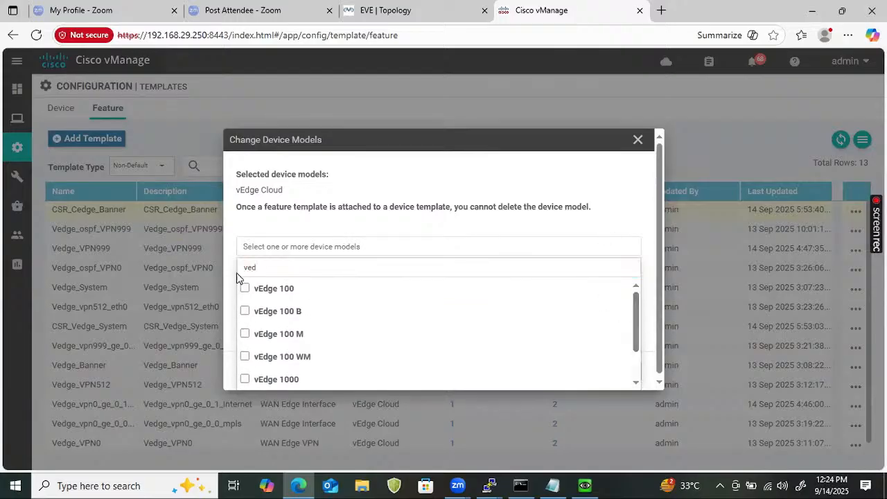
double_click(310, 268)
text(CSR)
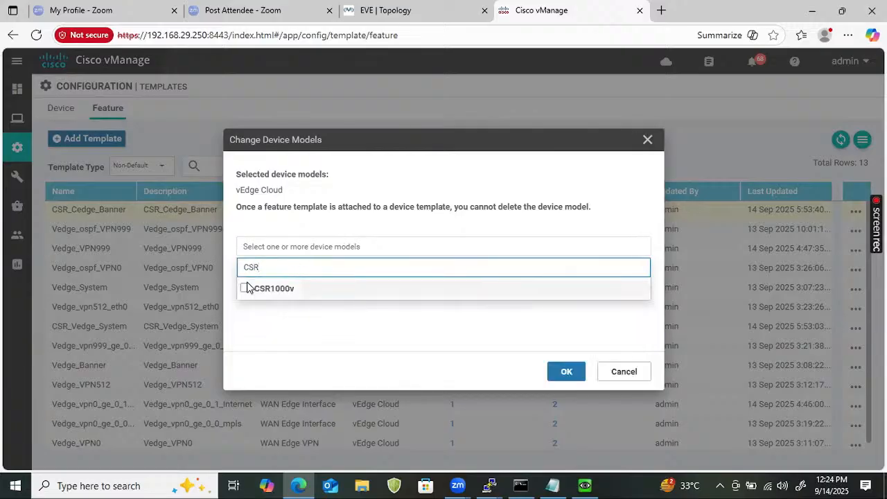
click(247, 288)
click(564, 372)
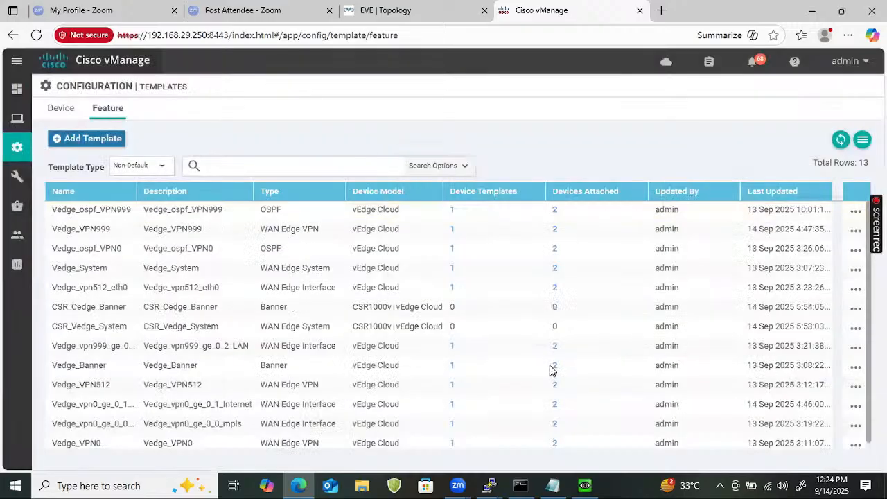
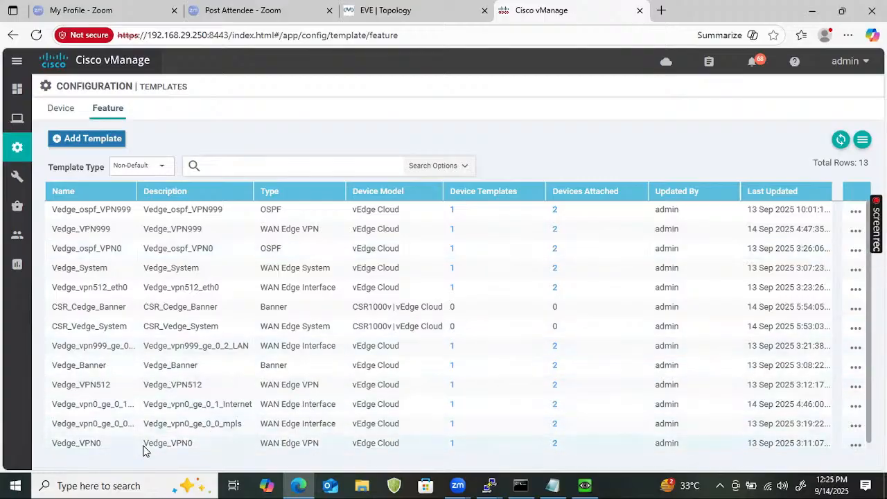
- Start a copy of the Vedge_VPN0 feature template and name it CSR_Cedge_VPN0
click(856, 445)
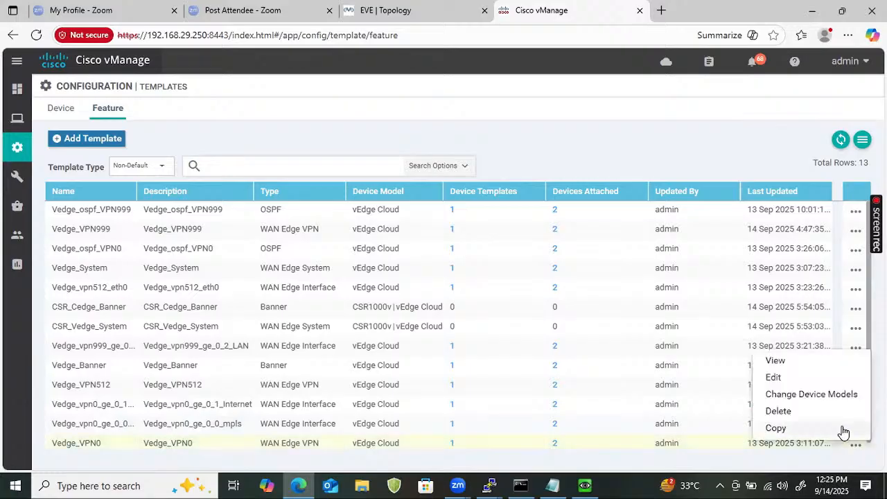
click(803, 434)
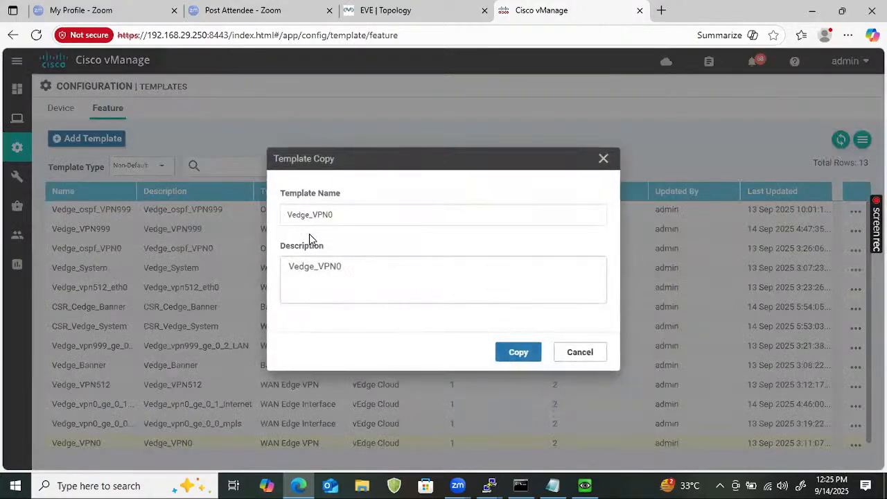
click(290, 220)
text(CSR)
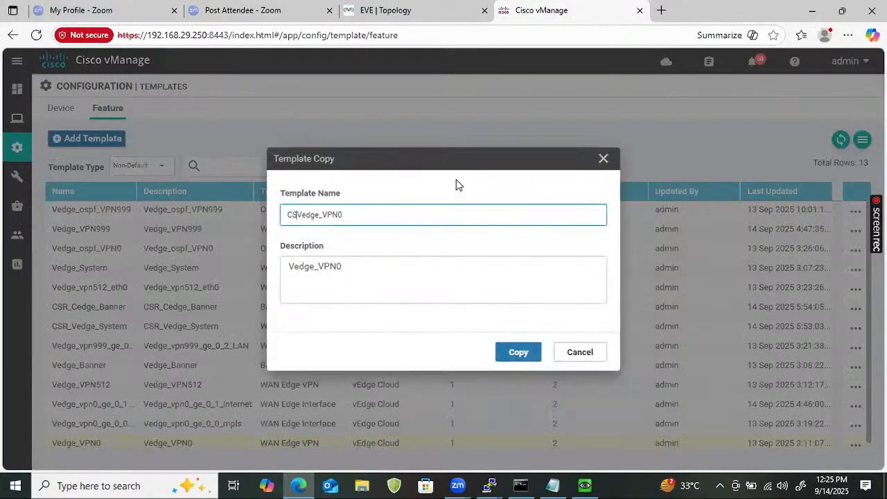
text(_)
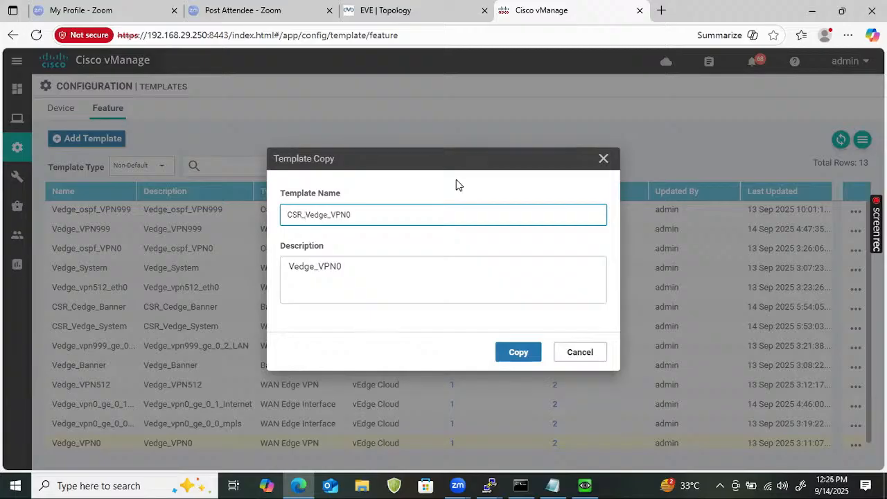
key(Delete)
text(C)
key(Delete)
key(BackSpace)
text(Ce)
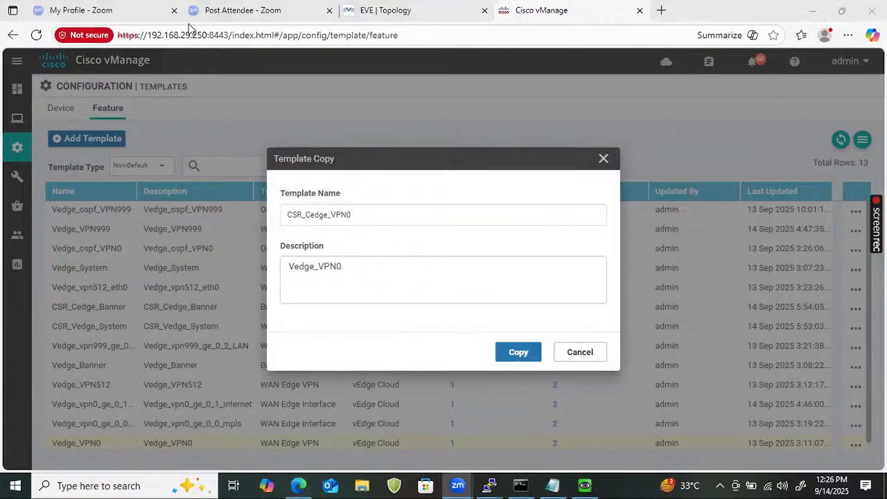
- Reuse the name CSR_Cedge_VPN0 as the description of the Vedge_VPN0 copy and create it
double_click(363, 209)
key(ctrl+c)
double_click(365, 271)
key(ctrl+v)
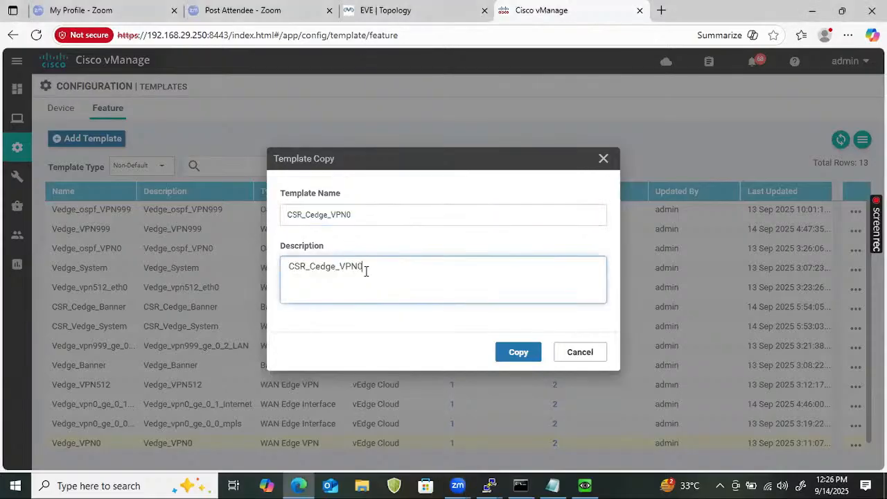
click(518, 354)
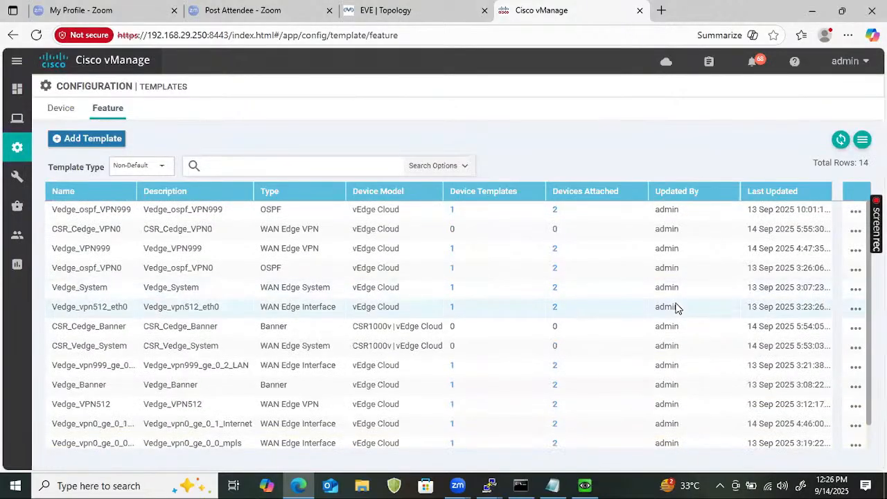
- Add the CSR1000v device model to the CSR_Cedge_VPN0 feature template
click(855, 230)
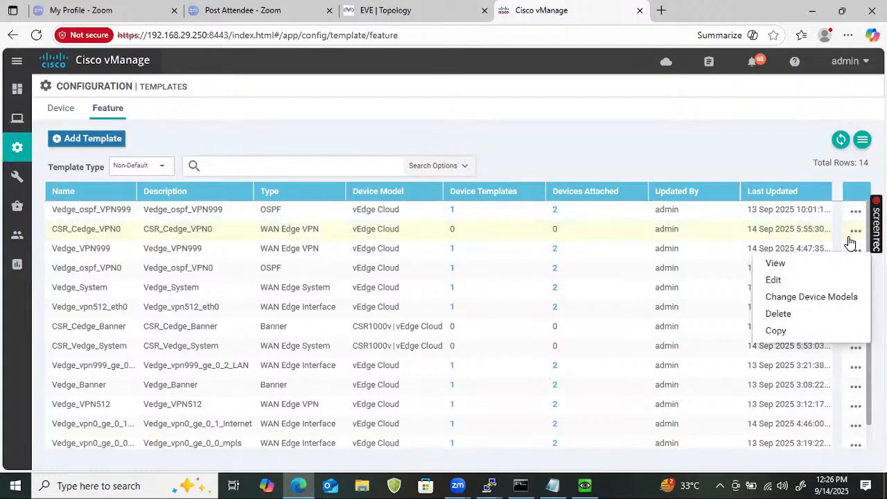
click(775, 297)
click(362, 251)
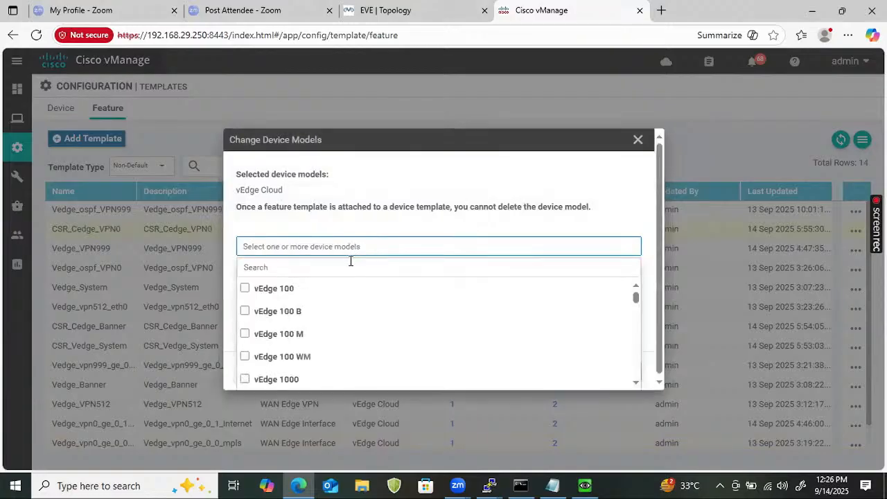
click(350, 261)
text(c)
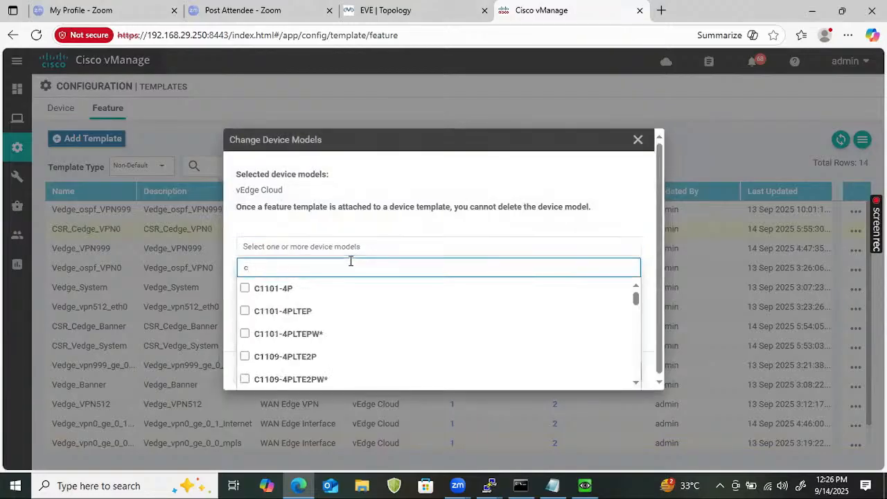
text(sr)
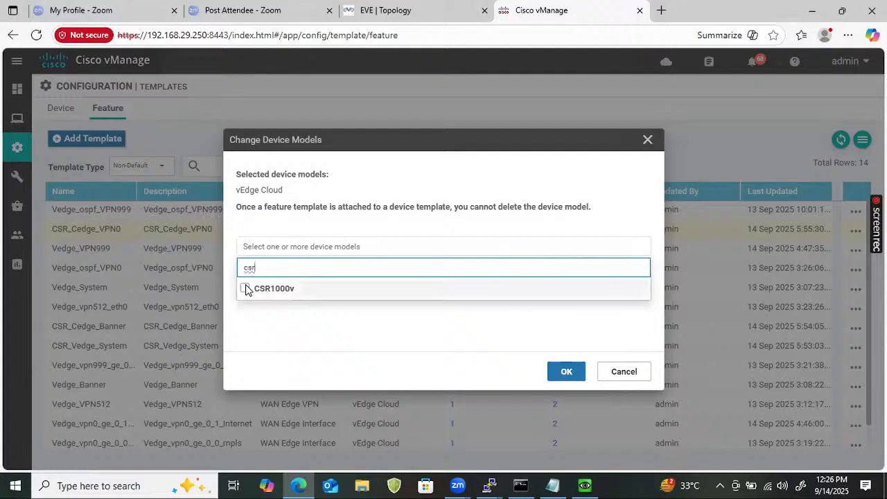
click(246, 289)
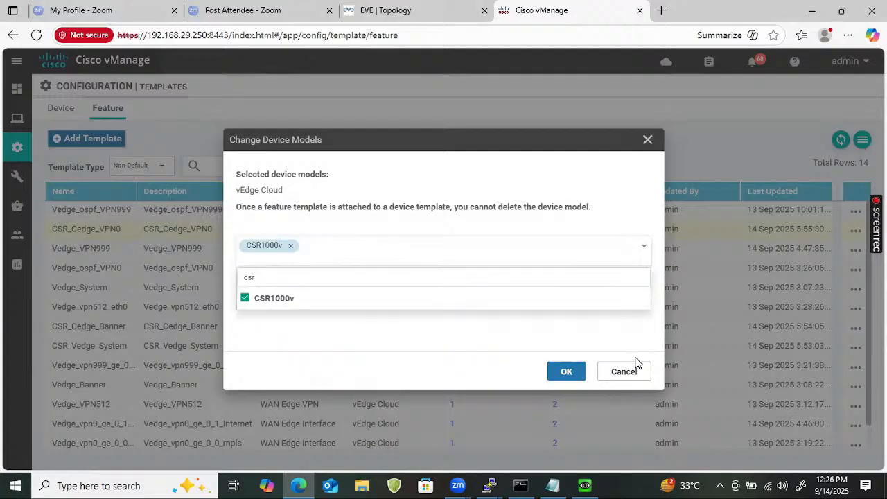
click(567, 373)
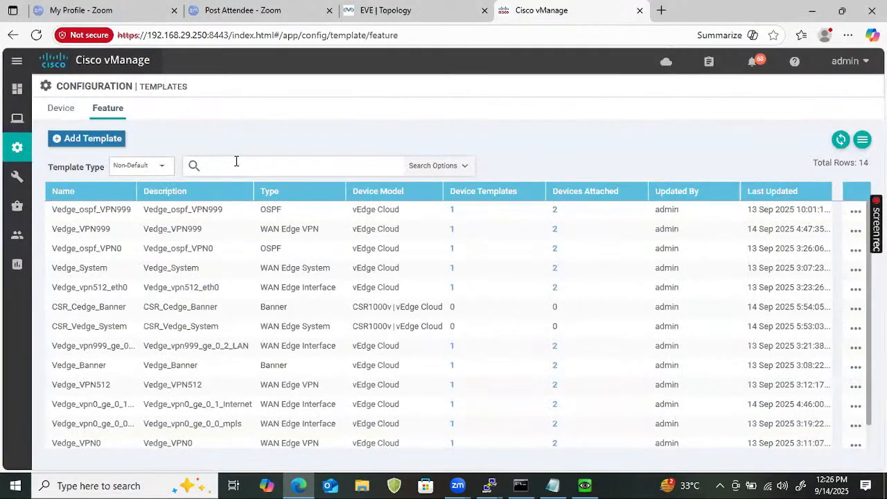
- Filter the feature template list by the term vpn
click(236, 161)
text(vpn)
key(Return)
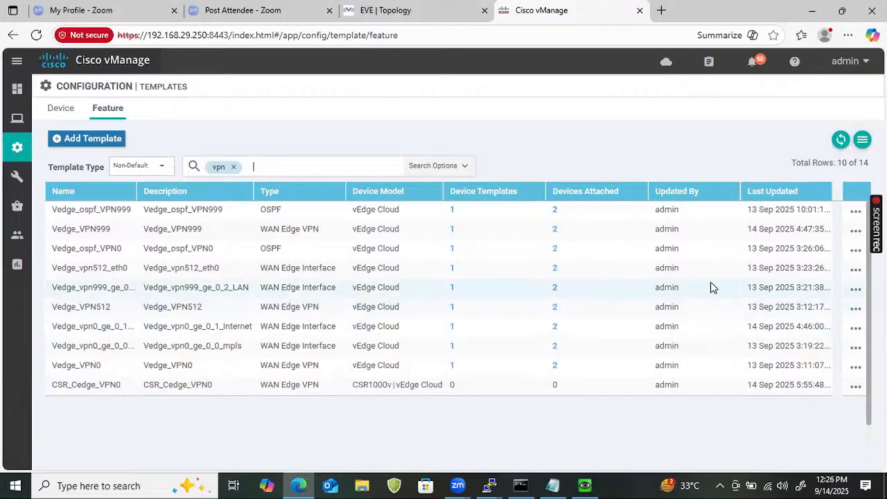
- Copy the Vedge_VPN512 feature template with CSR_Cedge_VPN512 as both its name and description
click(856, 309)
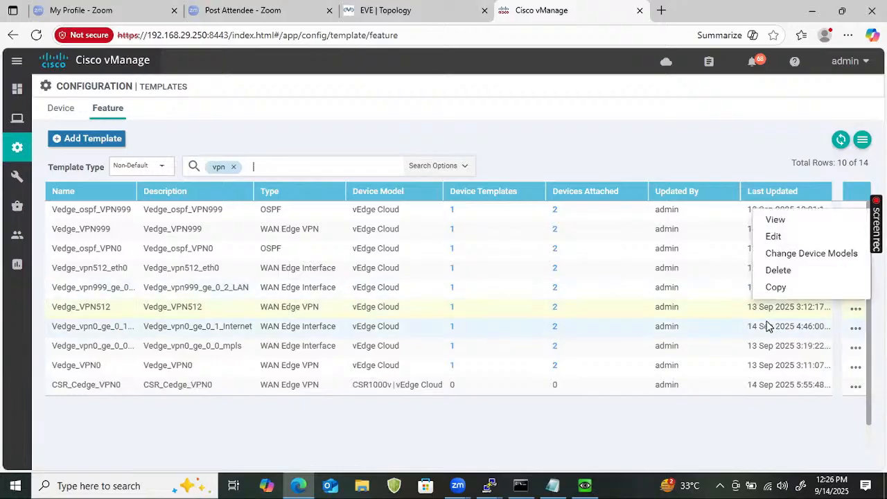
click(777, 287)
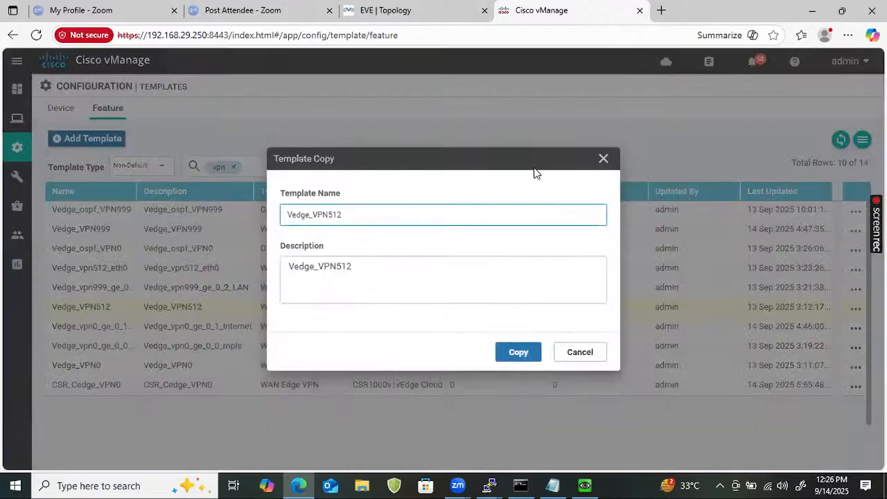
text(CSR_)
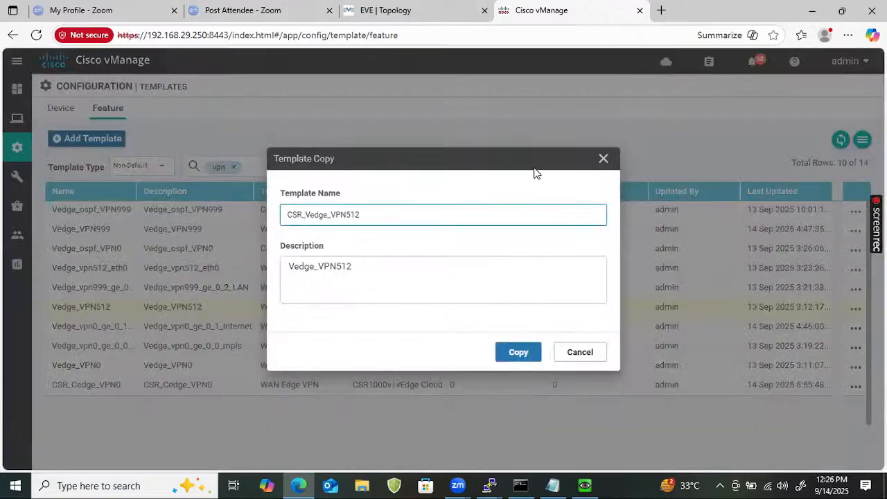
key(Delete)
text(C)
key(ctrl+a)
key(ctrl+c)
click(429, 272)
key(ctrl+a)
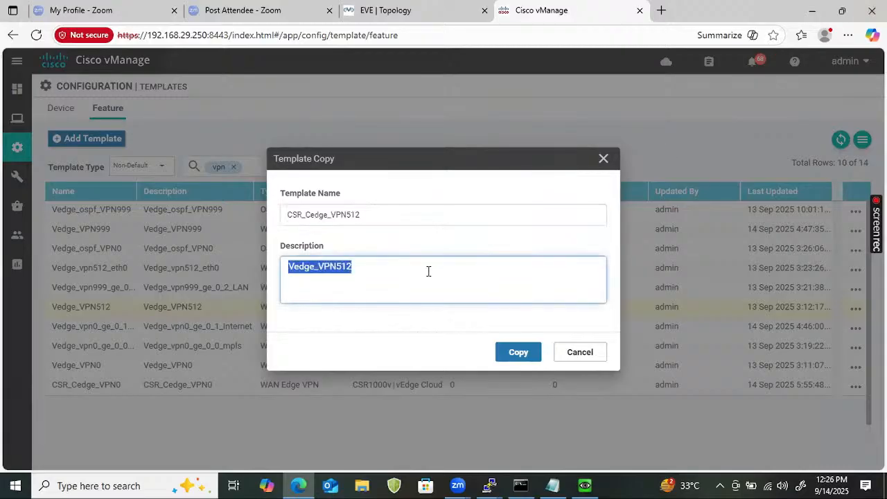
key(ctrl+v)
click(515, 352)
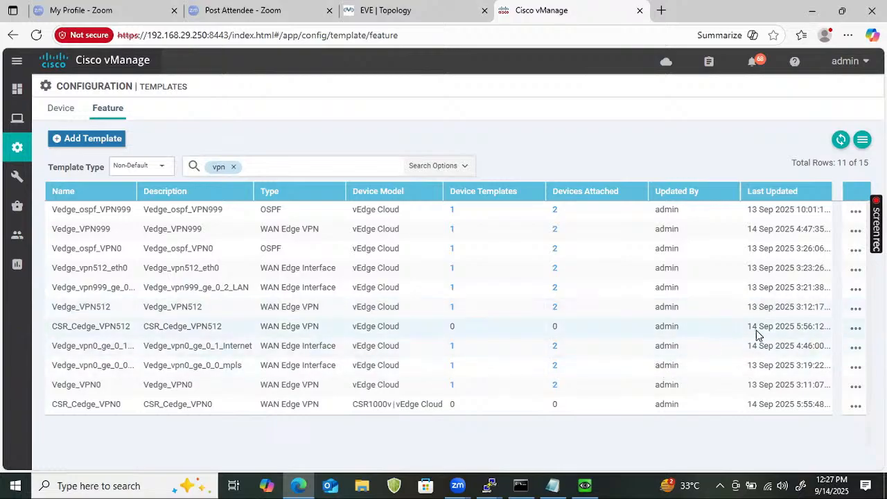
- Add the CSR1000v device model to the CSR_Cedge_VPN512 feature template
click(854, 331)
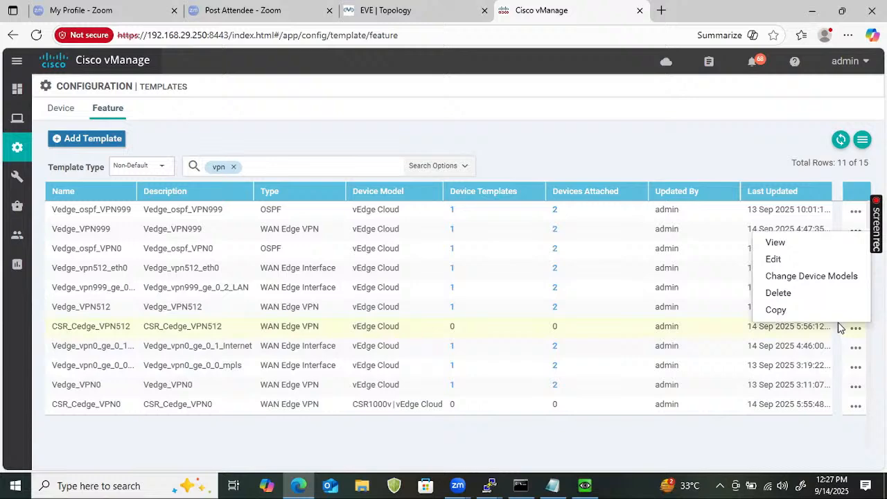
click(803, 277)
click(375, 248)
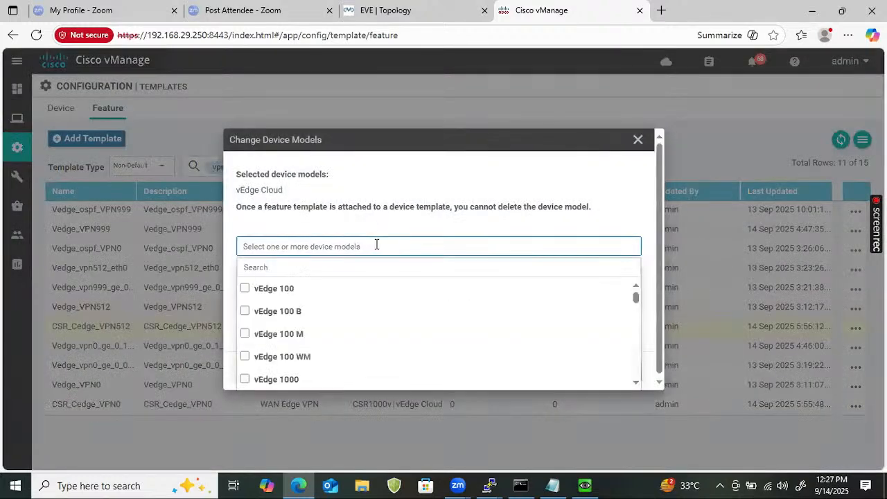
click(357, 267)
text(CSR)
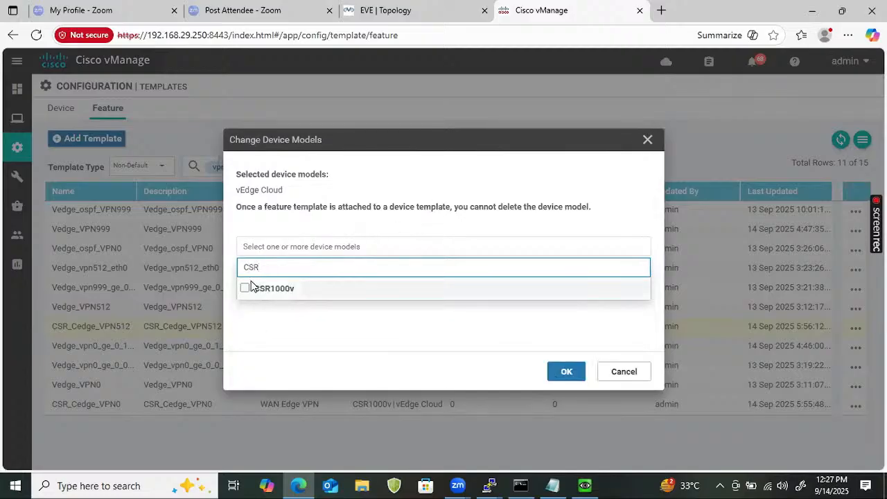
click(245, 288)
click(566, 372)
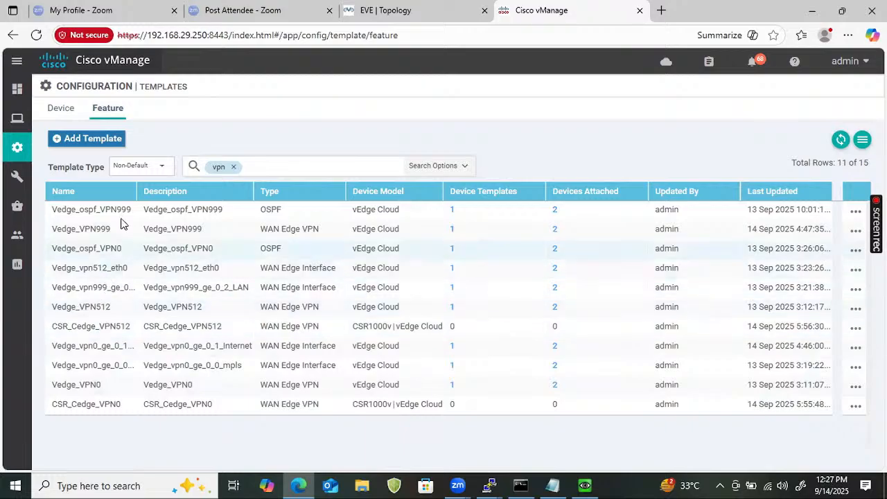
- Copy the Vedge_VPN999 feature template with CSR_Cedge_VPN999 as both its name and description
click(857, 232)
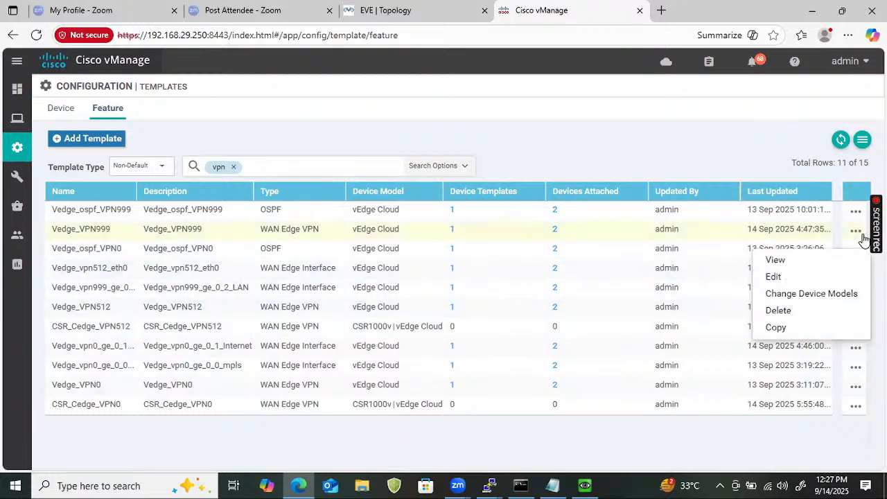
click(800, 329)
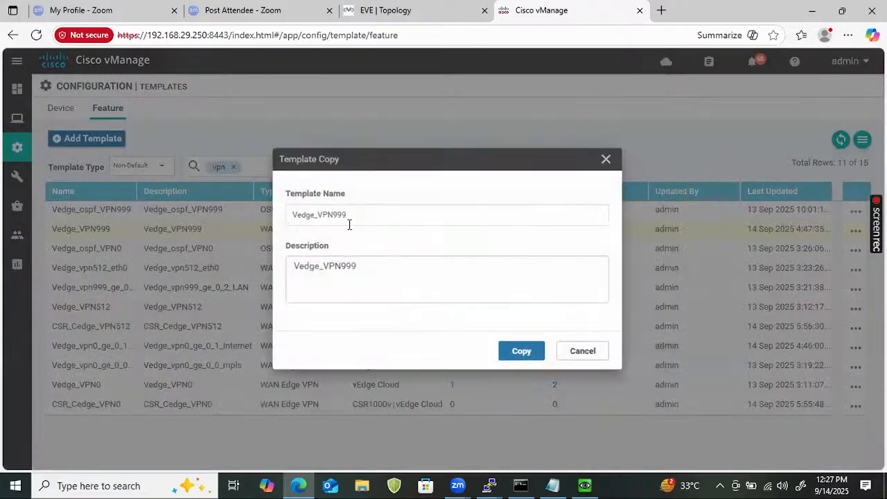
click(288, 215)
key(Delete)
text(CSR)
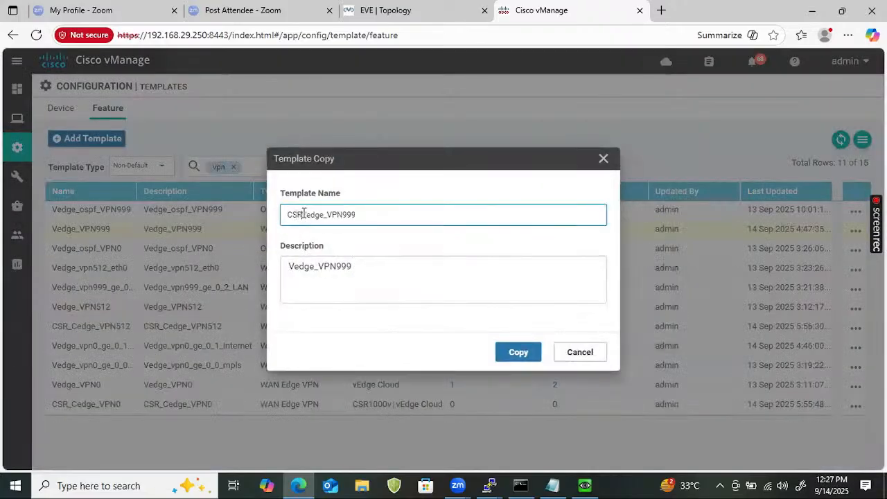
text(V)
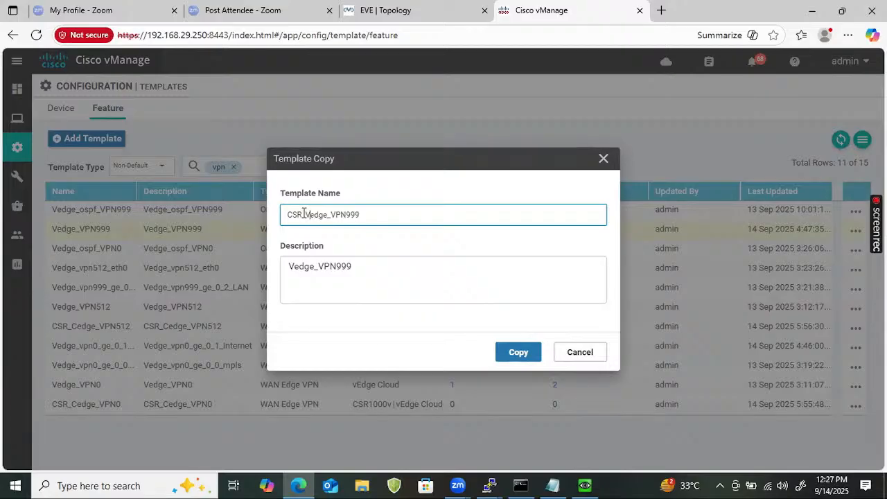
key(Delete)
text(C)
double_click(382, 219)
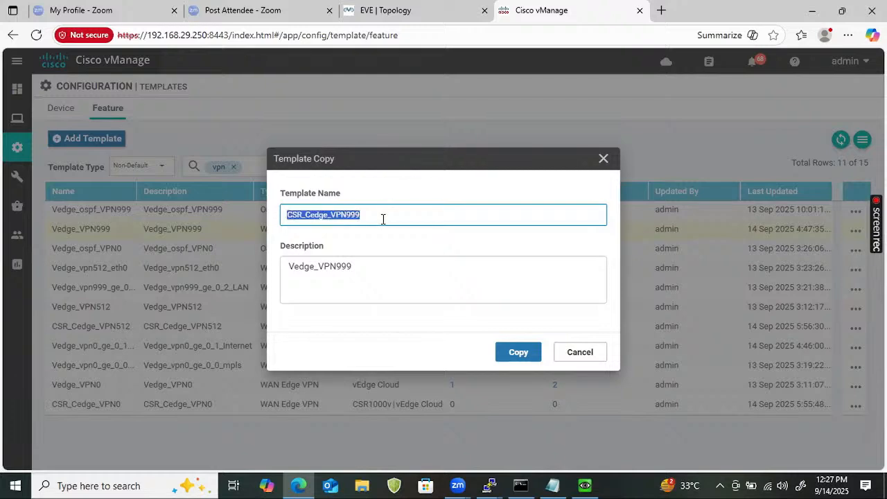
double_click(376, 257)
key(ctrl+v)
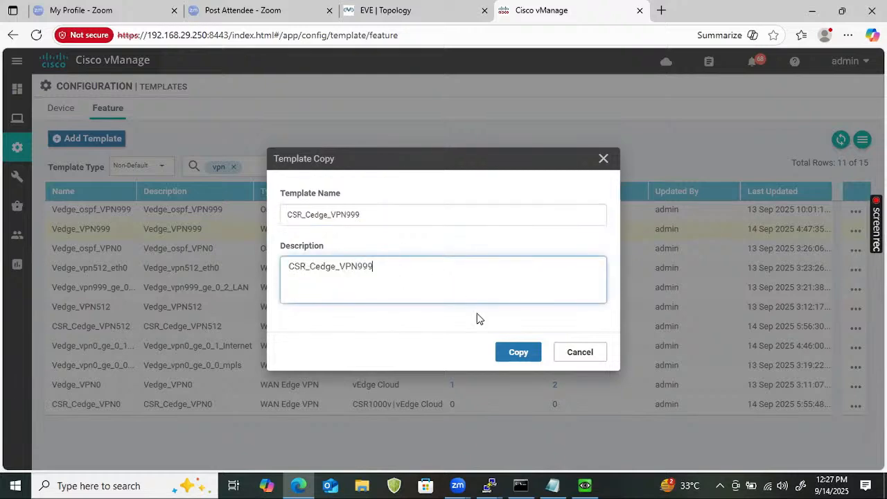
click(519, 353)
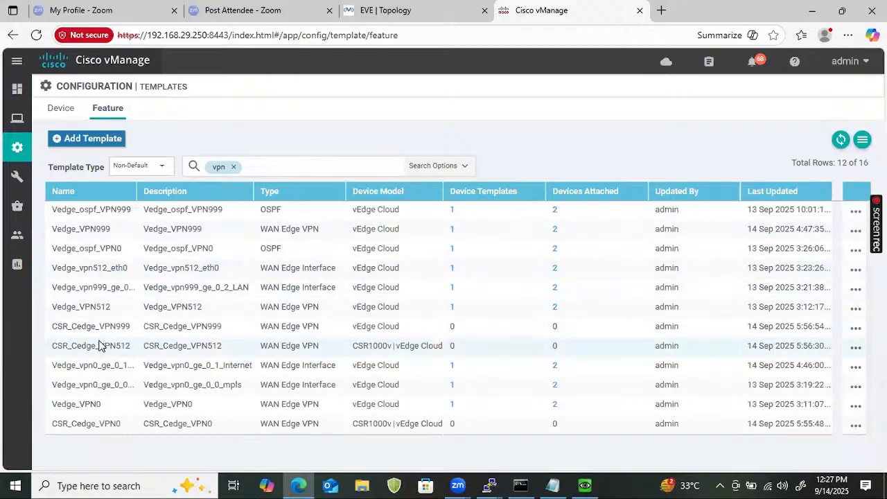
- Add the CSR1000v device model to the CSR_Cedge_VPN999 feature template
click(856, 328)
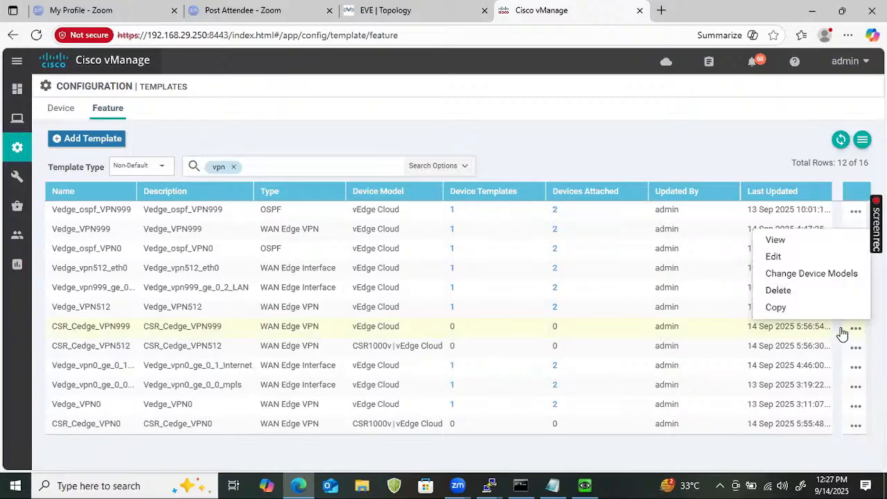
click(787, 275)
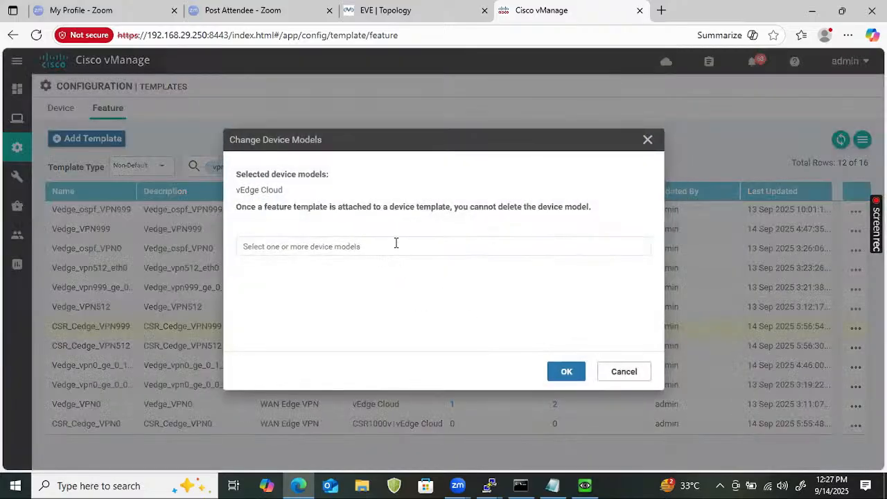
click(396, 244)
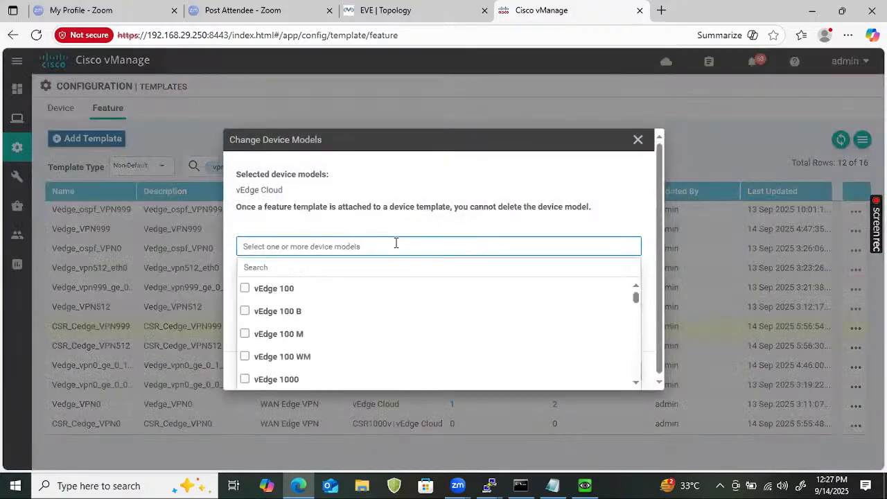
click(353, 259)
text(CSR)
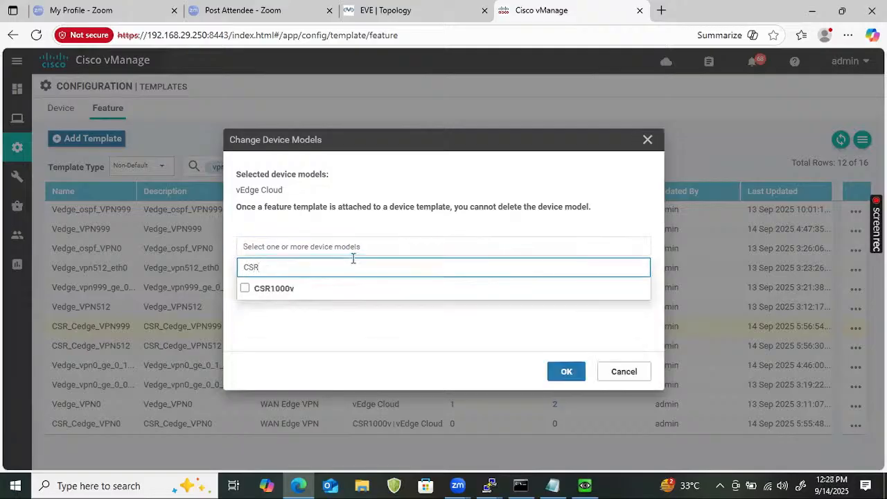
click(246, 286)
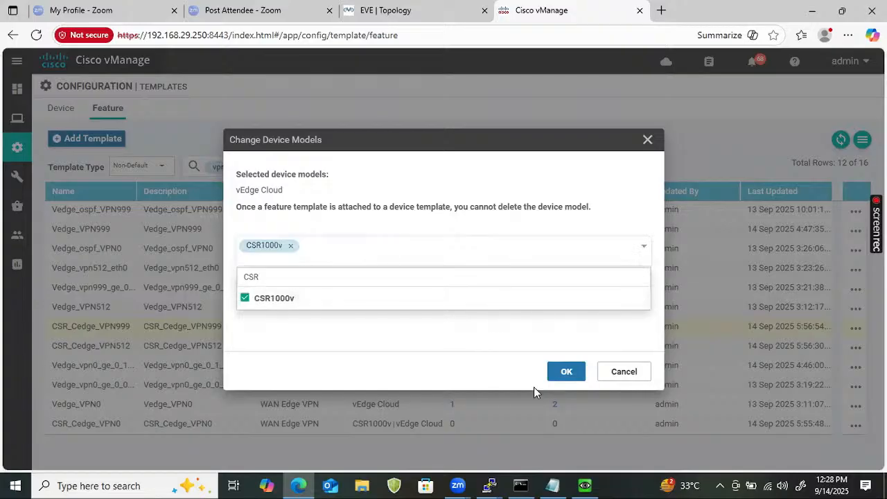
click(567, 372)
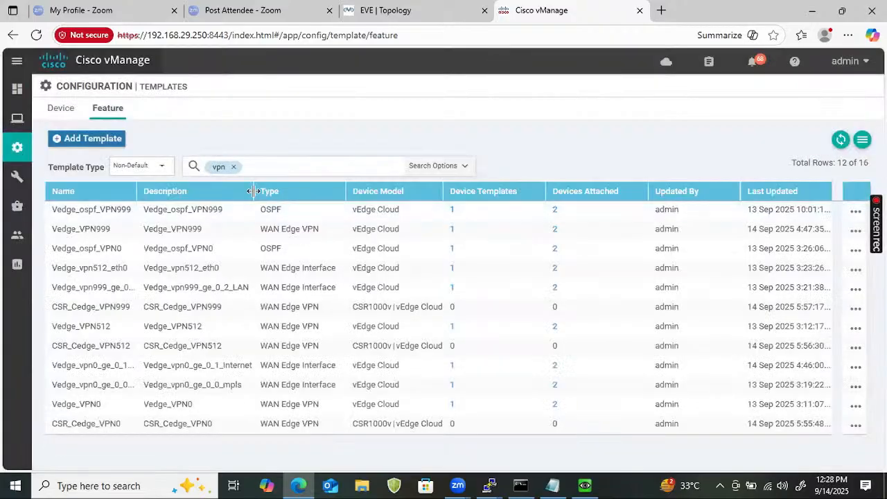
- Replace the vpn filter on the feature template list with CSR to review the CSR templates
click(278, 168)
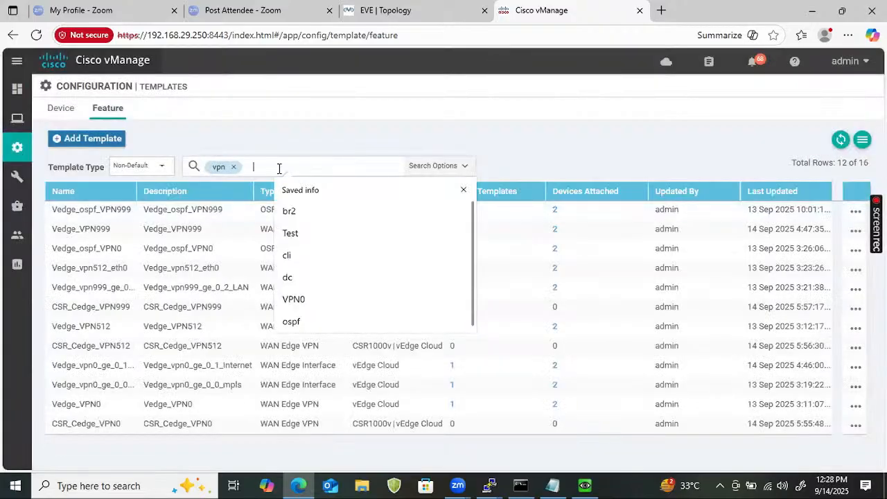
key(BackSpace)
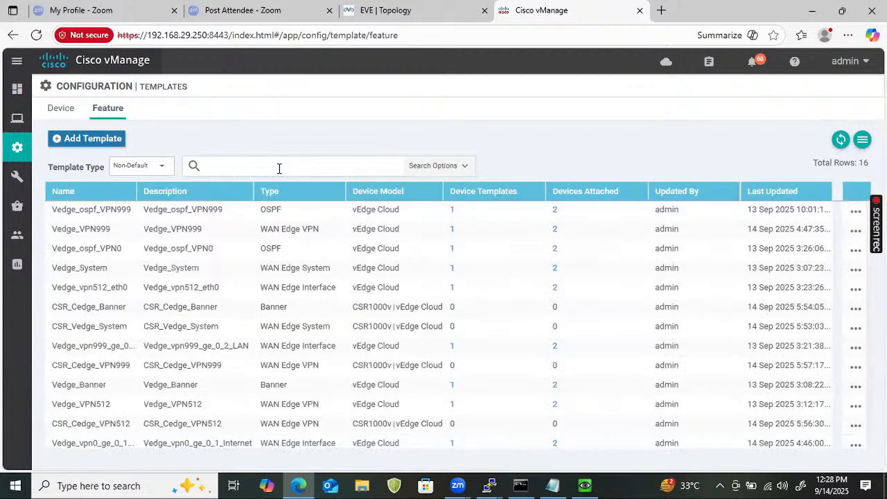
text(CSR)
key(Return)
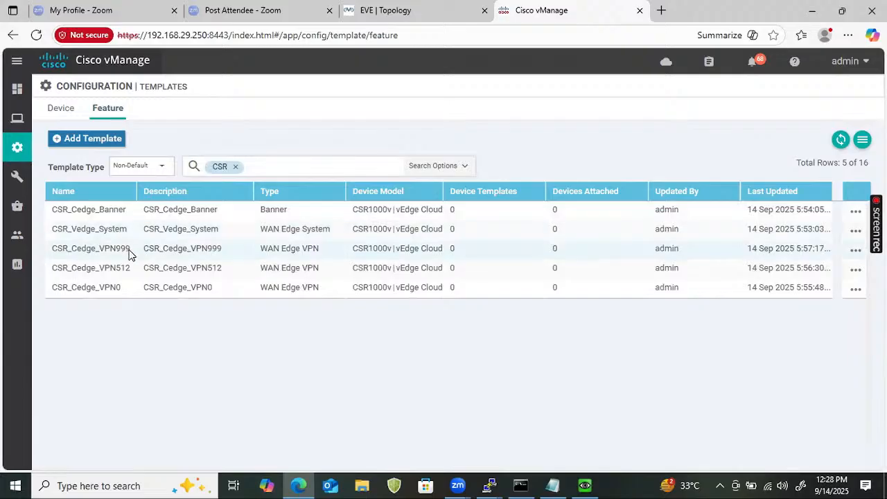
- Replace the current filter on the feature template list with the term mpls
click(236, 167)
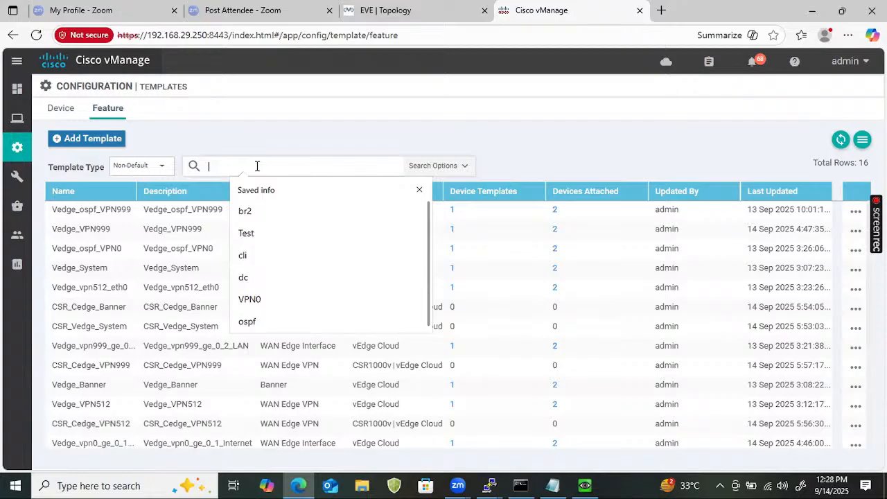
text(mpls)
key(Return)
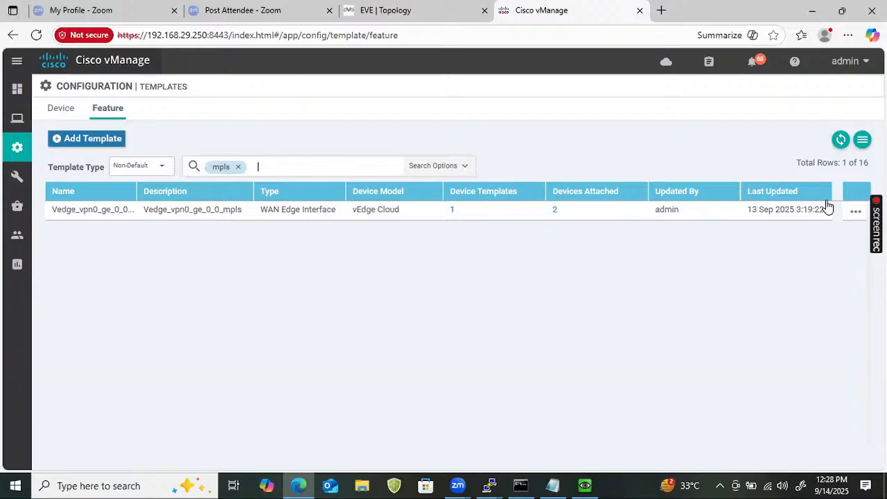
- Start a copy of the Vedge_vpn0_ge_0_0_mpls feature template and name it CSR_Cedge_vpn0_g1_mpls
click(855, 212)
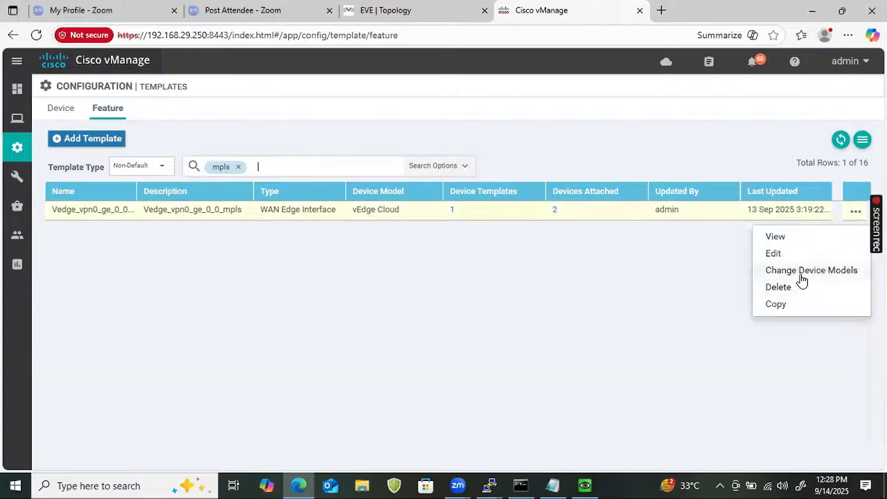
click(783, 304)
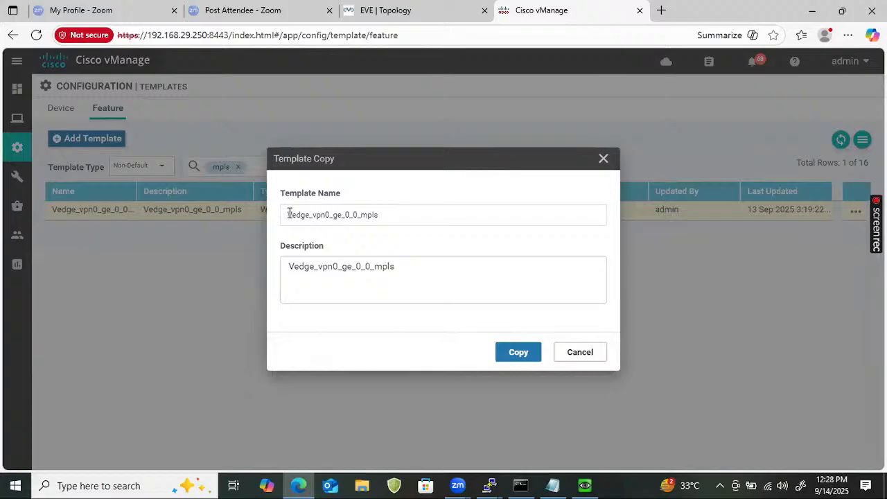
click(290, 214)
text(CSR_)
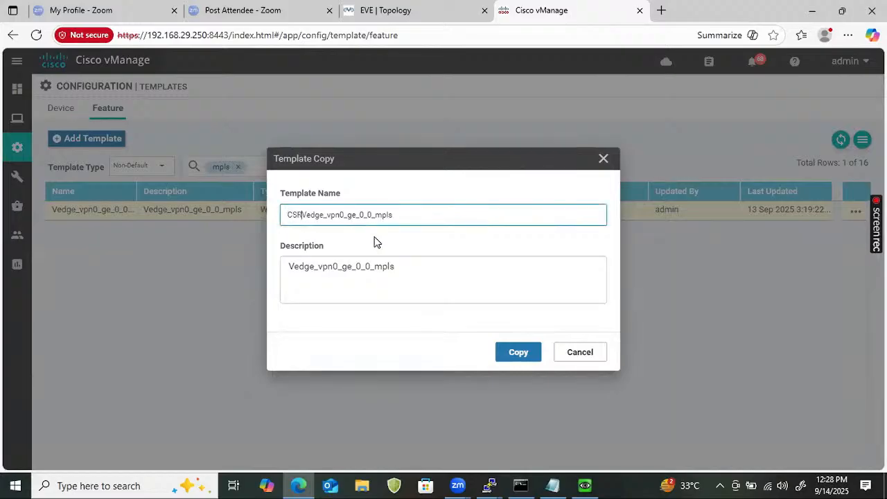
key(BackSpace)
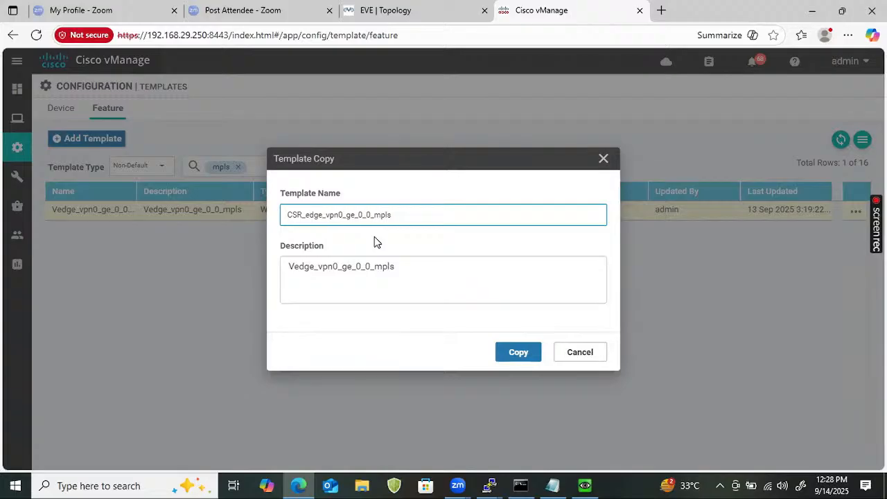
text(C)
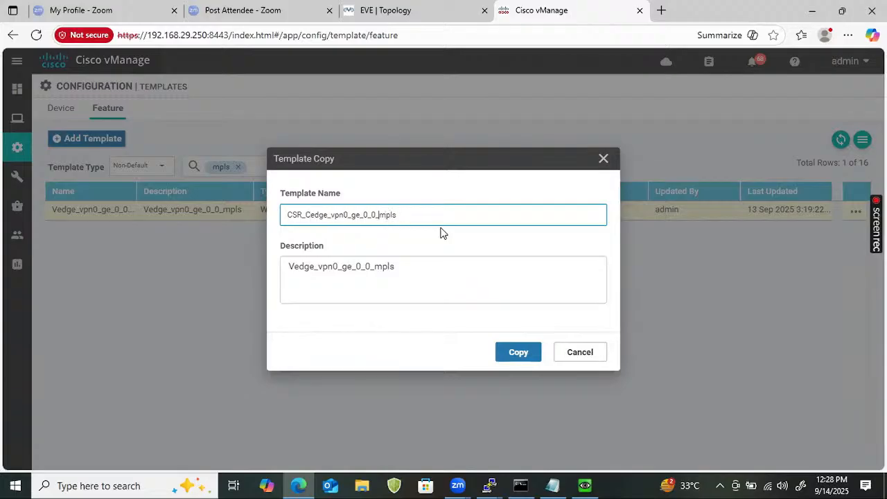
key(BackSpace)
key(BackSpace)
key(BackSpace)
key(BackSpace)
key(BackSpace)
key(BackSpace)
text(1_)
- Reuse the name CSR_Cedge_vpn0_g1_mpls as the description and create the template copy
key(ctrl+a)
click(395, 269)
key(ctrl+a)
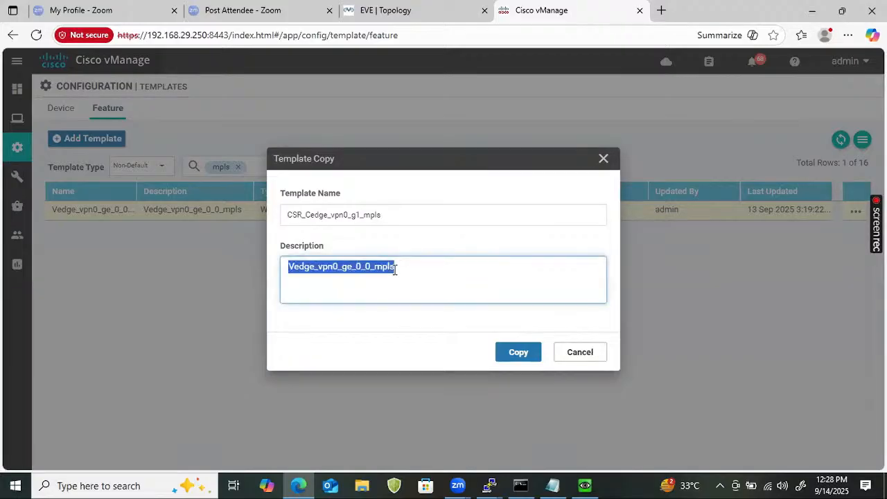
key(ctrl+v)
click(514, 353)
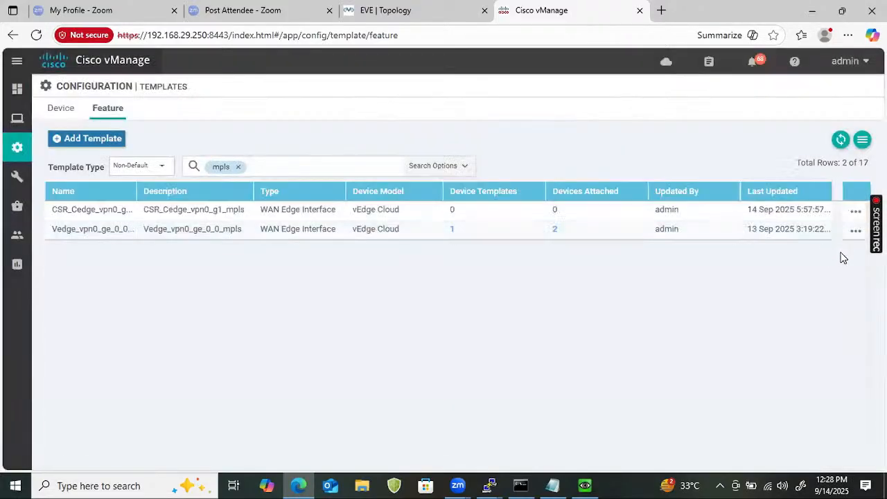
- Add the CSR1000v device model to the CSR_Cedge_vpn0_g1_mpls feature template
click(855, 211)
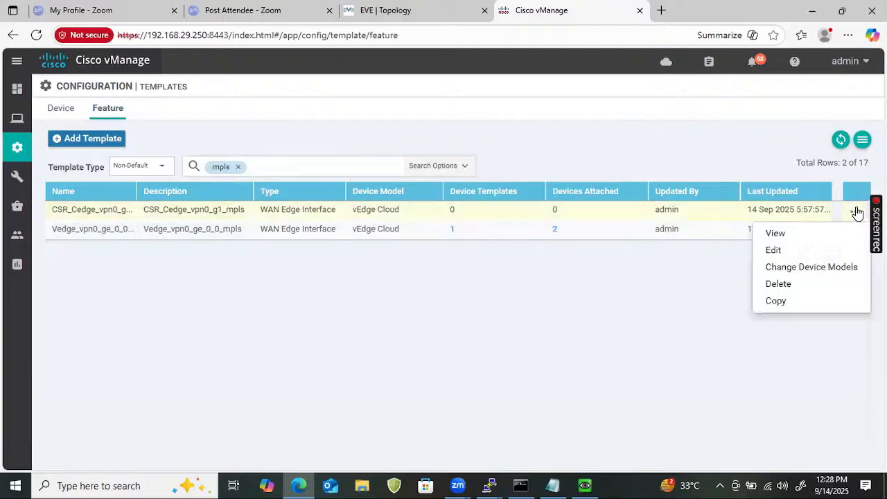
click(787, 267)
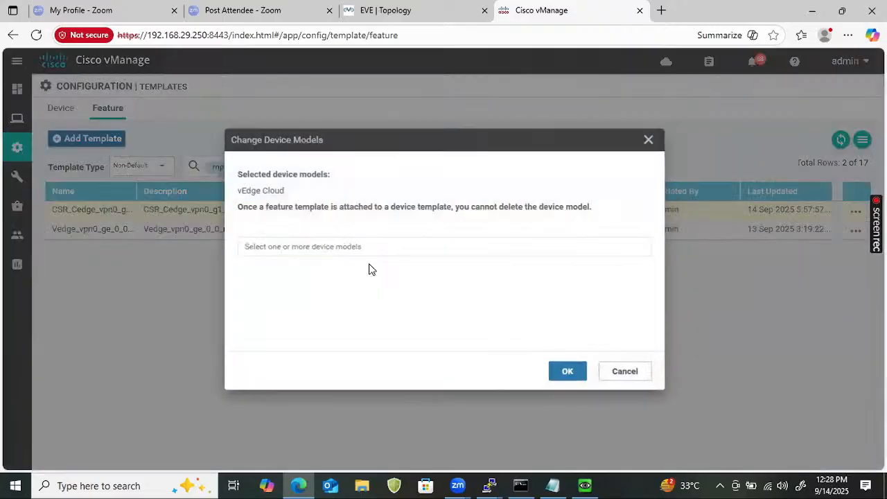
click(332, 247)
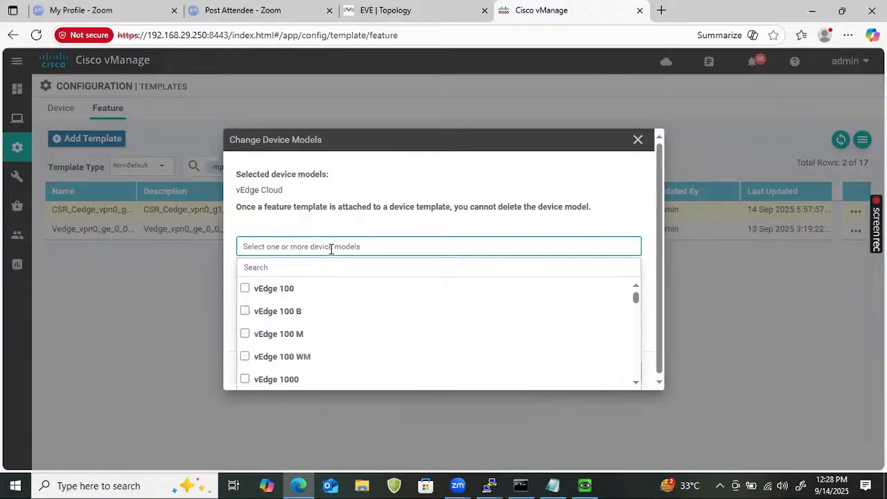
click(324, 272)
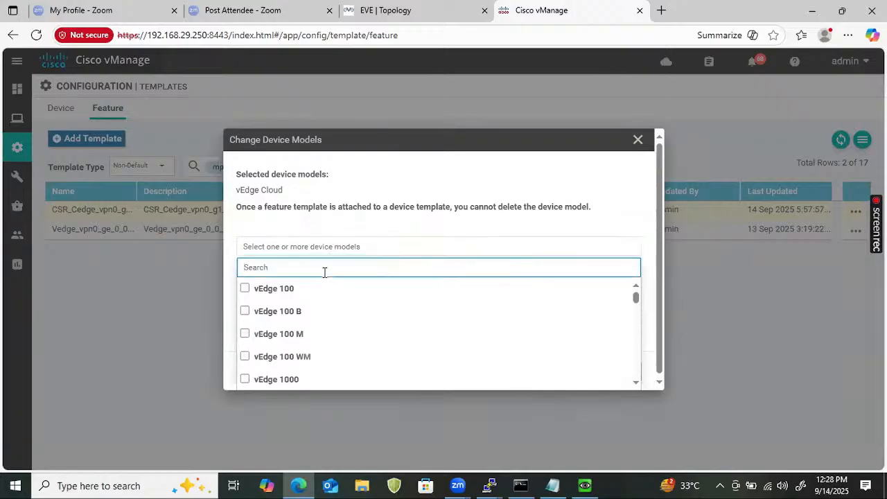
text(csr)
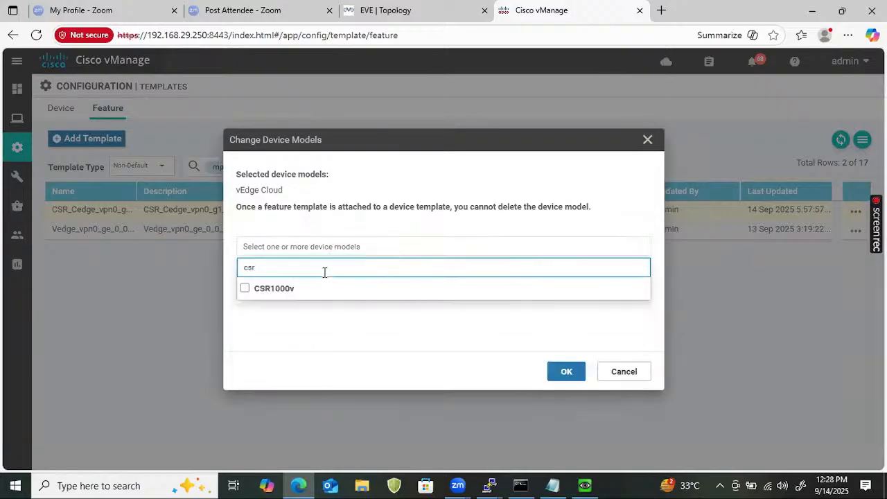
click(282, 288)
click(566, 372)
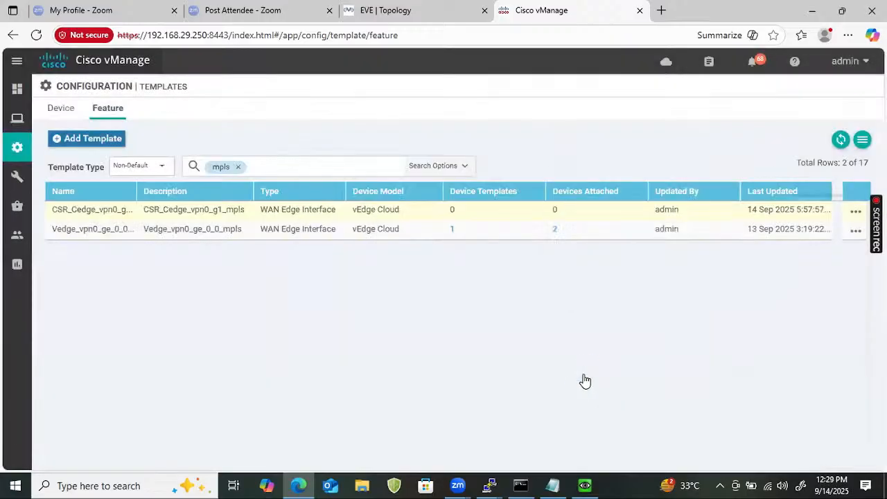
- Replace the mpls filter on the feature template list with the term internet
click(238, 168)
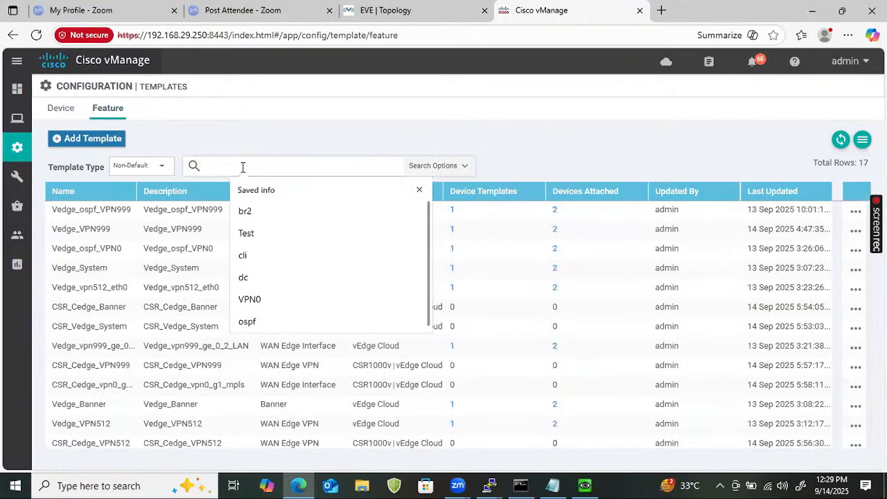
text(inter)
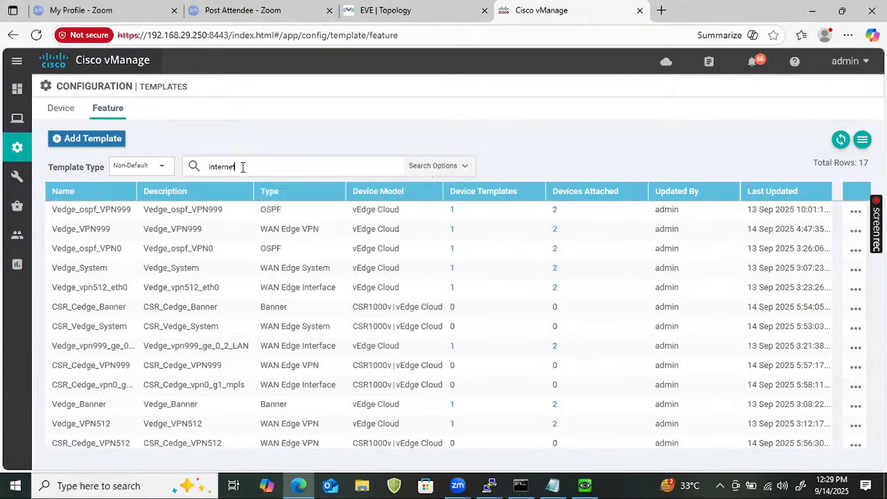
text(net)
key(Return)
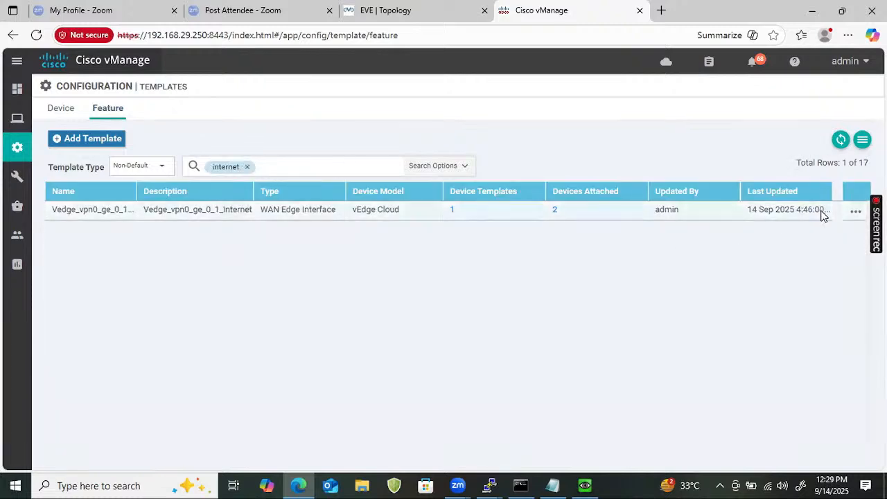
- Start a copy of the Vedge_vpn0_ge_0_1_Internet feature template and name it CSR_Cedge_vpn0_g2_Internet
click(856, 213)
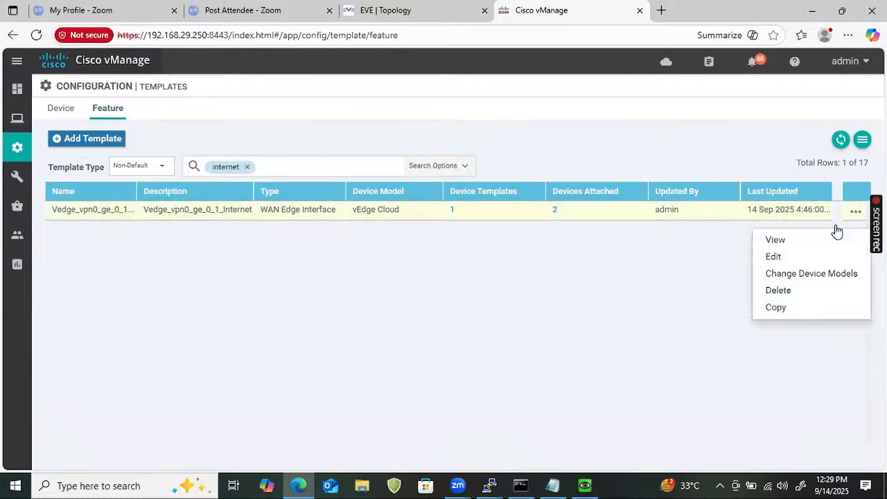
click(782, 307)
click(300, 215)
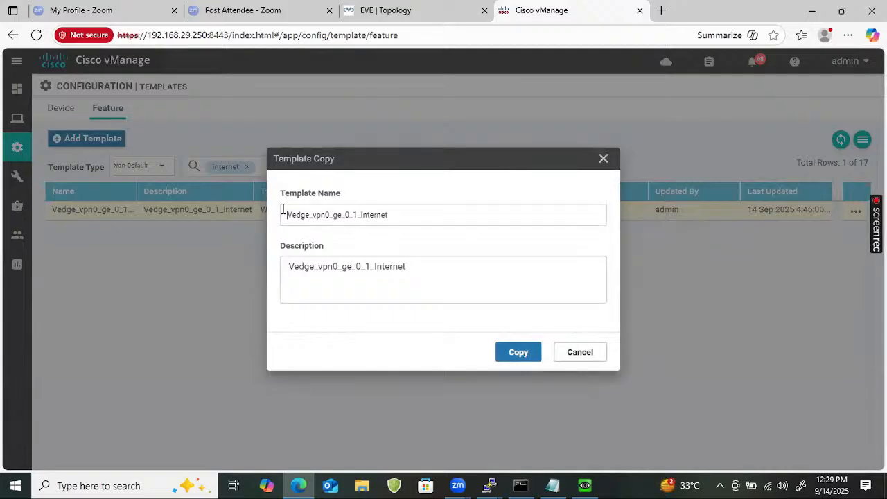
text(CSR)
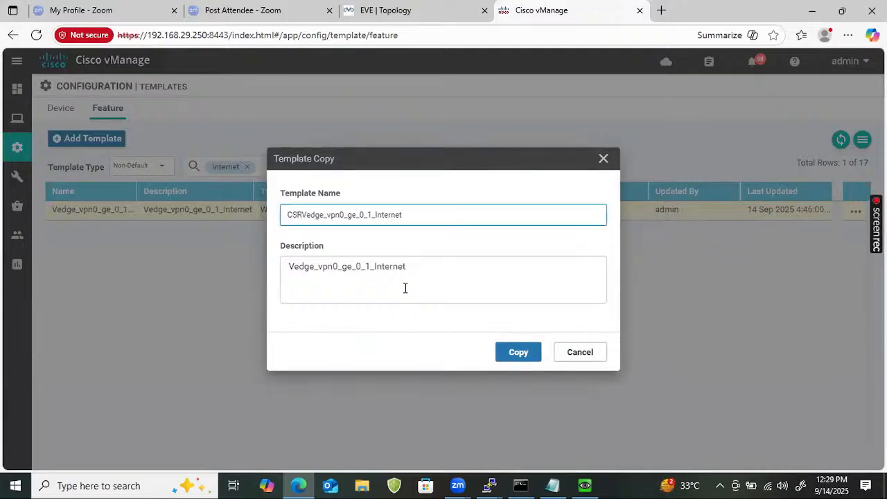
text(_)
key(Delete)
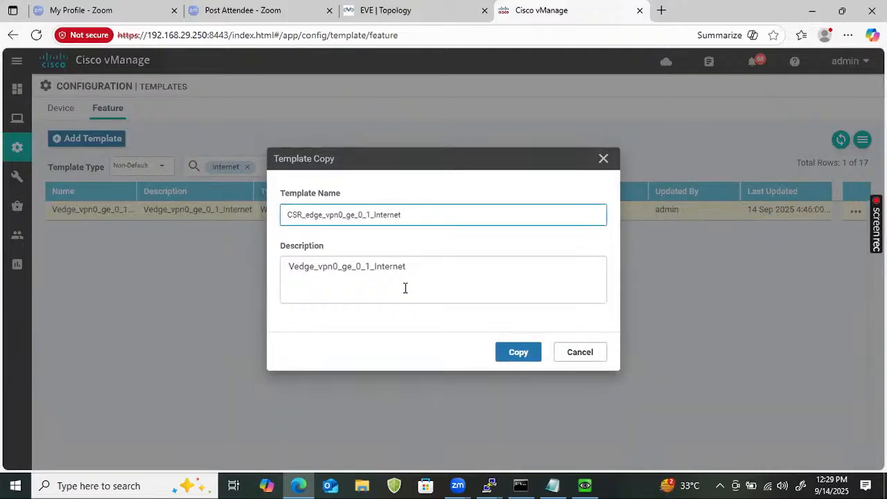
text(C)
click(429, 215)
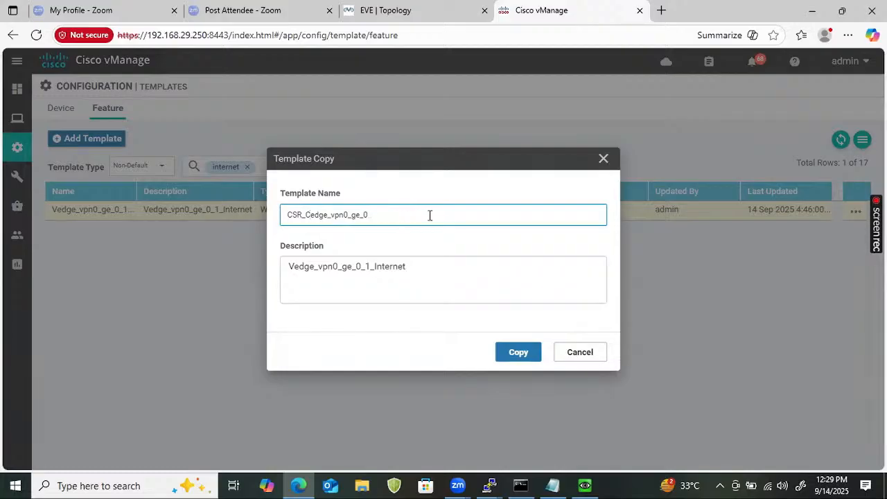
key(ctrl+a)
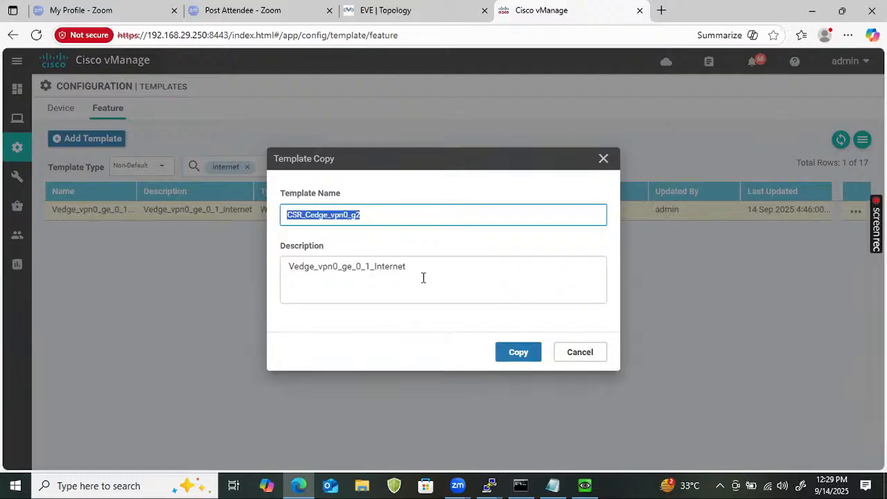
click(394, 221)
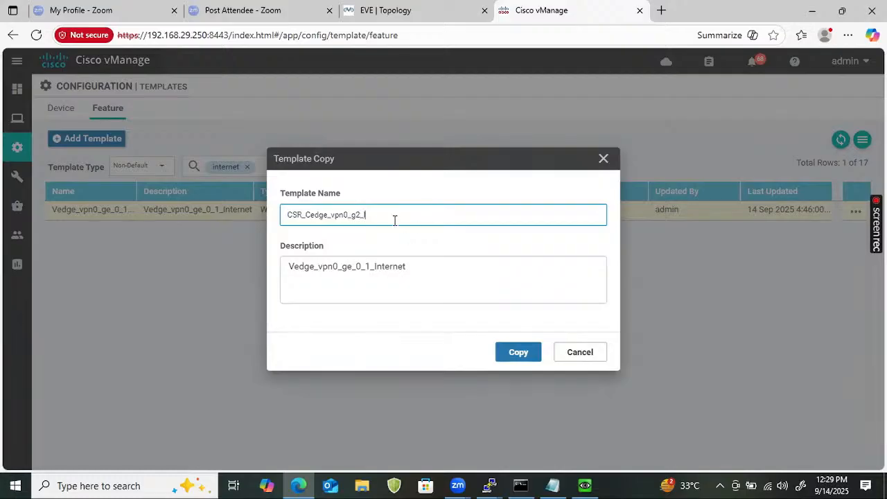
text(_Internet)
- Reuse the name CSR_Cedge_vpn0_g2_Internet as the description and create the template copy
key(ctrl+a)
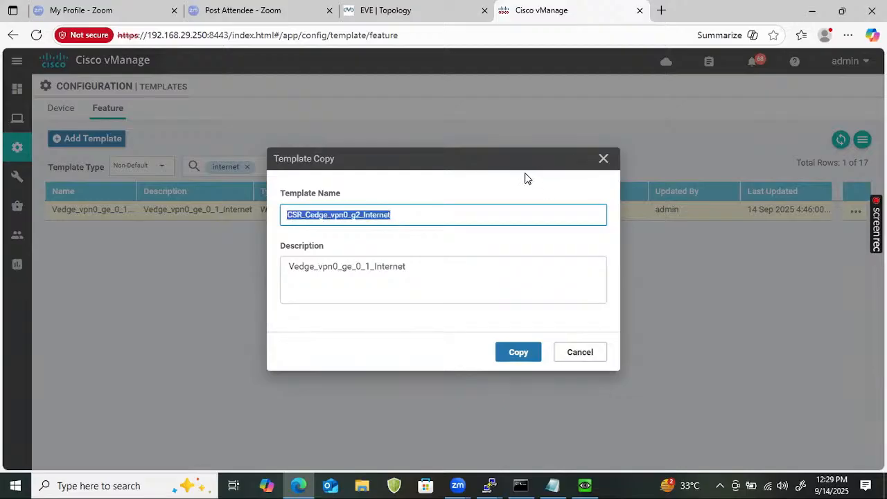
click(447, 267)
key(ctrl+a)
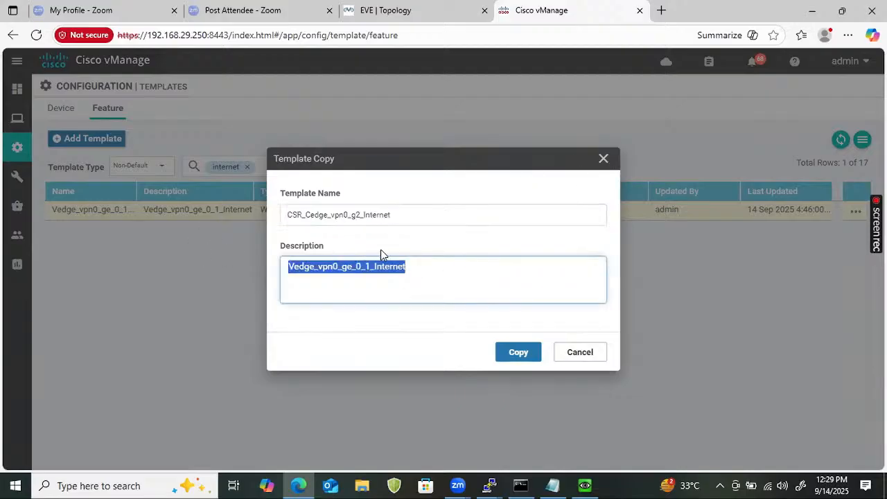
key(ctrl+v)
click(503, 354)
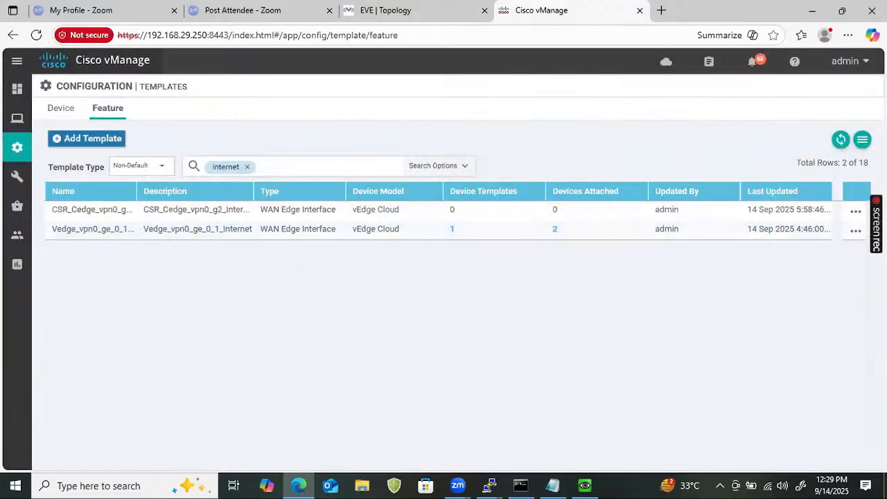
- Add the CSR1000v device model to the CSR_Cedge_vpn0_g2_Internet feature template
click(855, 211)
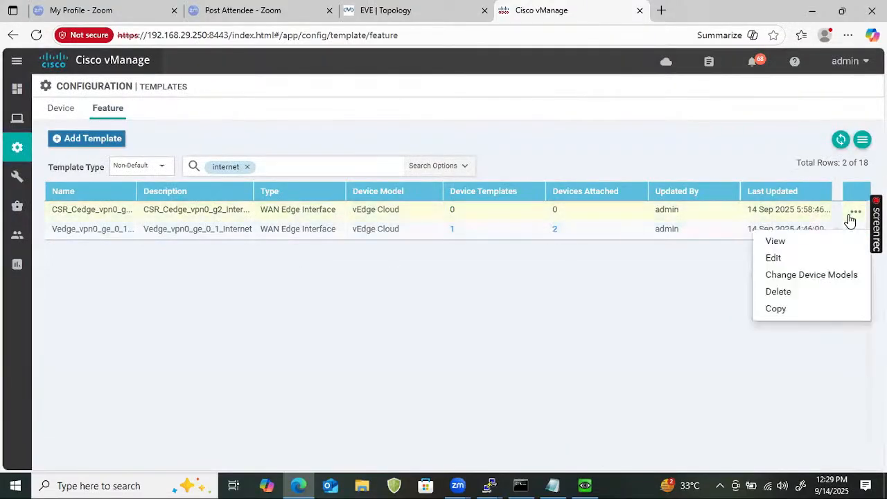
click(808, 278)
click(404, 248)
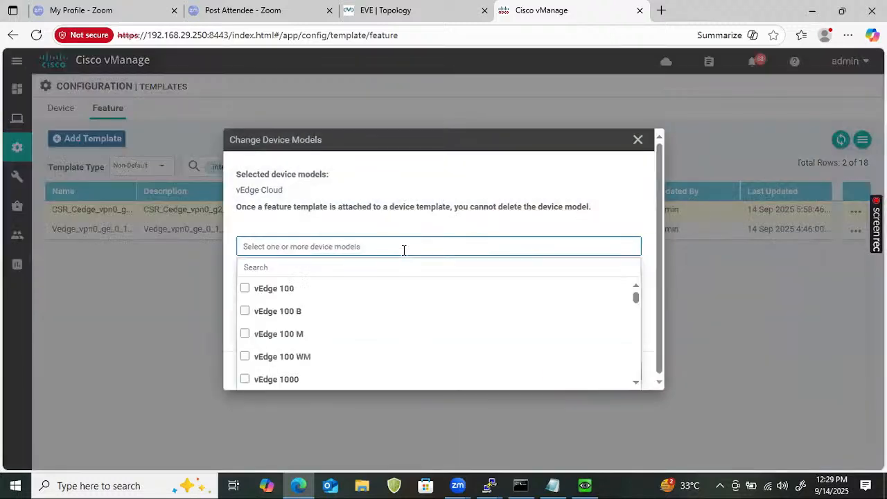
click(394, 262)
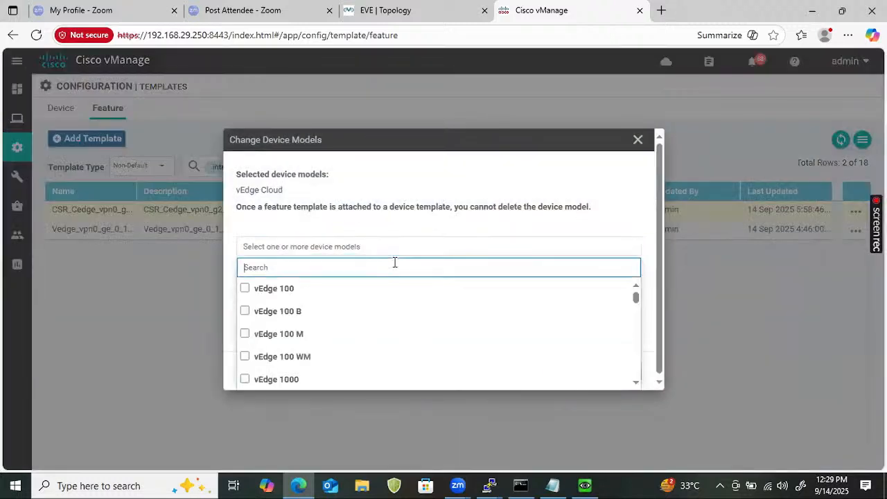
text(csr)
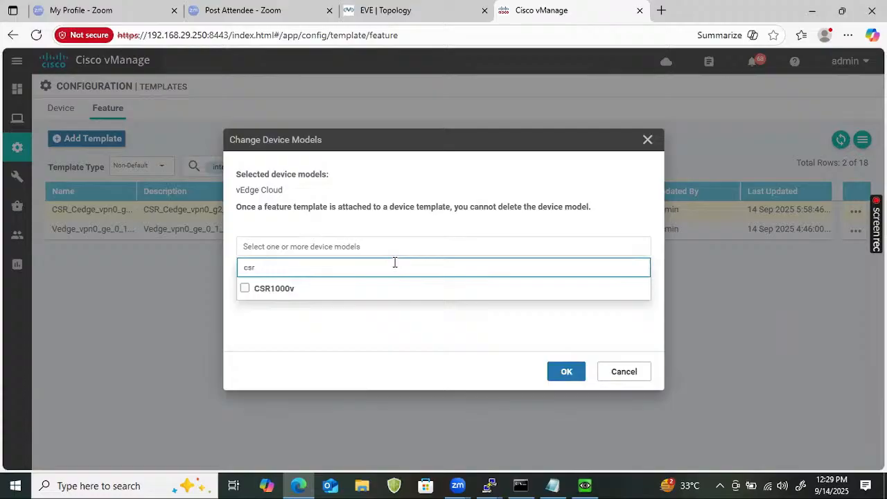
click(269, 291)
click(563, 372)
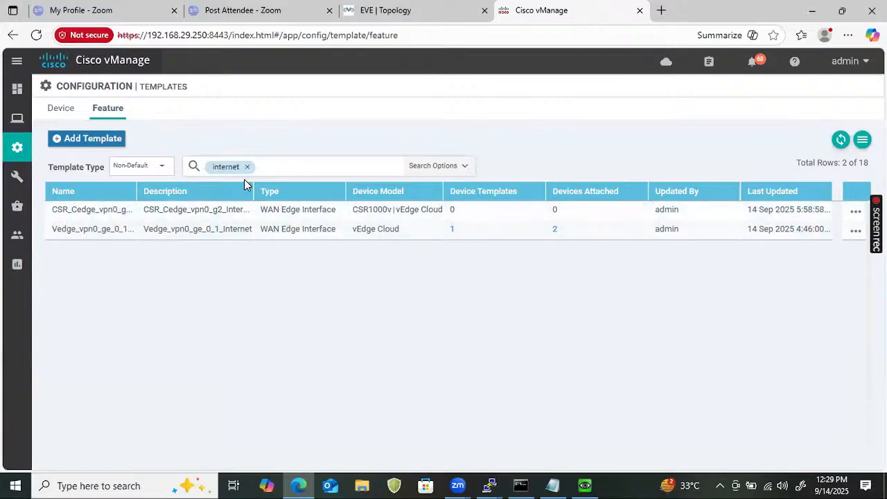
- Replace the internet filter on the feature template list with the term LAN
click(249, 168)
click(285, 166)
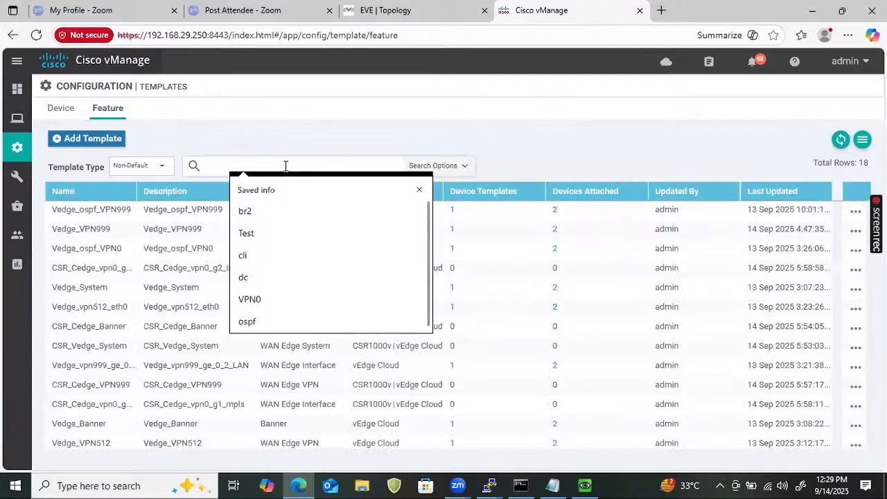
text(LAN)
key(Return)
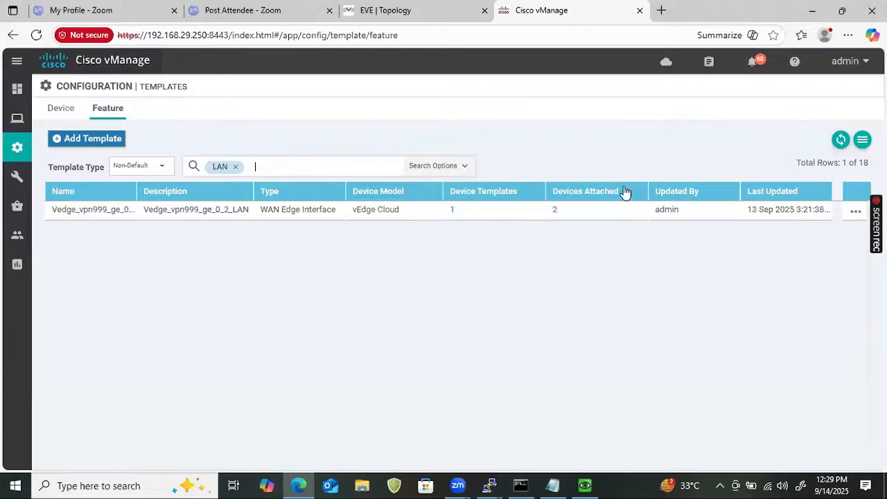
- Start a copy of the Vedge_vpn999_ge_0_2_LAN feature template and name it CSR_Cedge_vpn999_g3_LAN
click(855, 212)
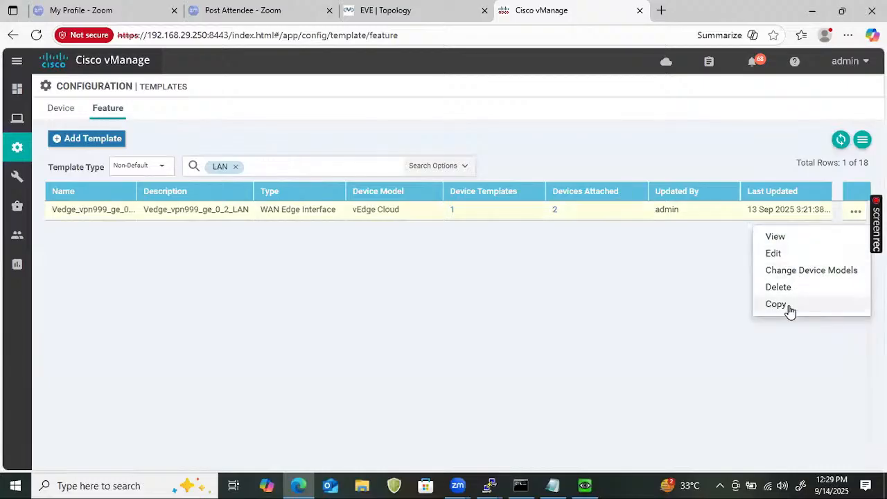
click(786, 309)
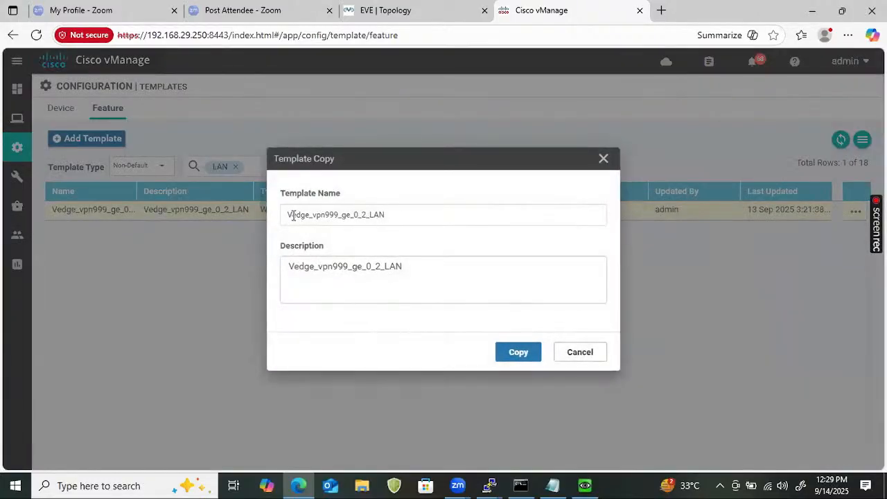
click(289, 214)
text(CSR)
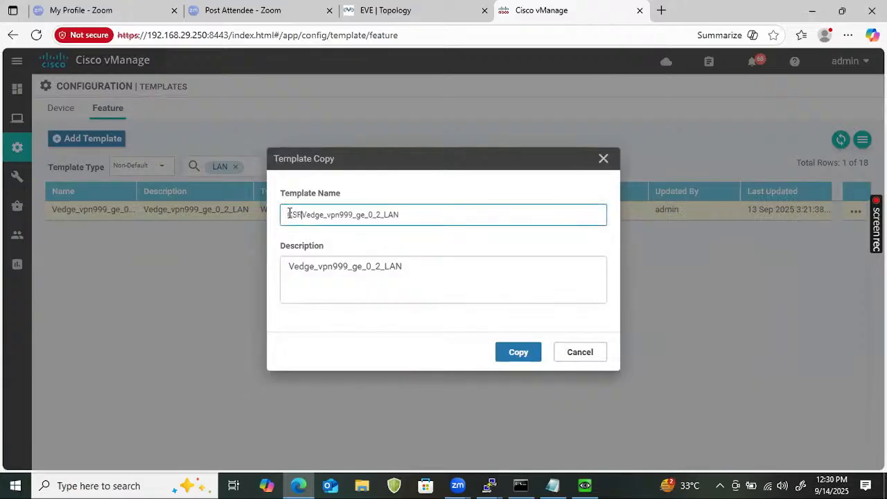
text(_)
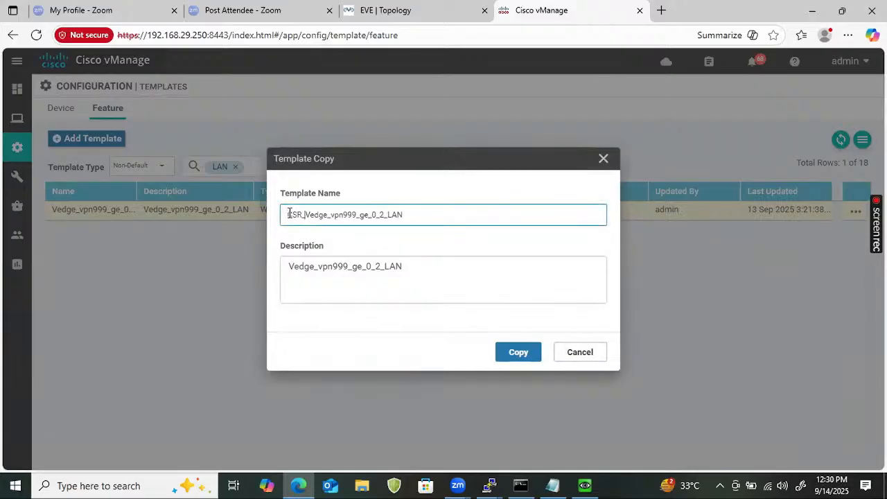
text(C)
key(BackSpace)
click(418, 213)
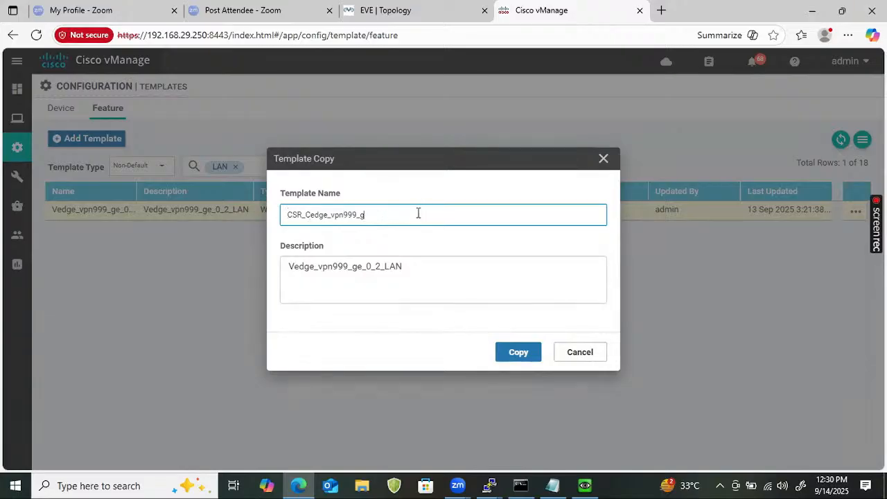
text(3_LAN)
- Reuse the name CSR_Cedge_vpn999_g3_LAN as the description and create the template copy
key(ctrl+a)
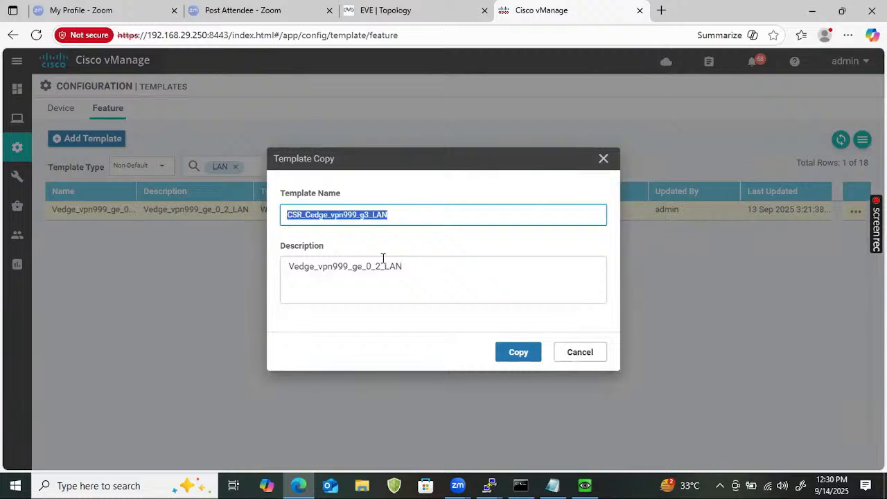
click(385, 275)
key(ctrl+a)
key(ctrl+v)
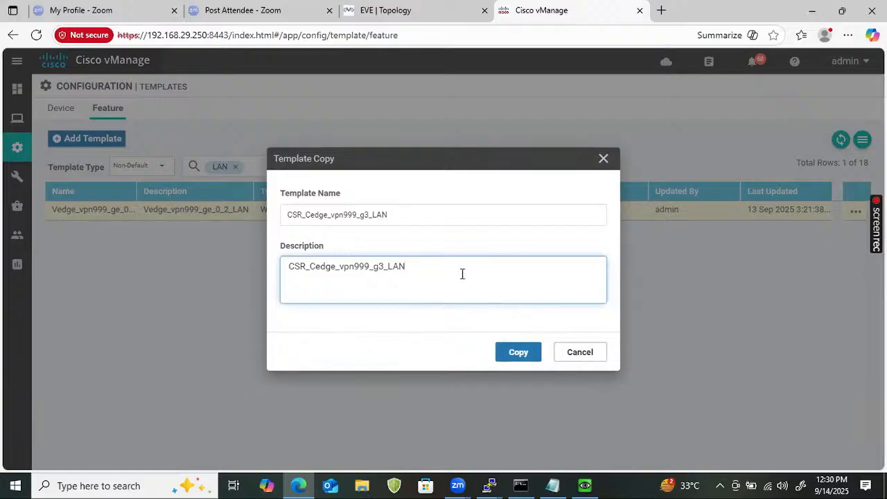
click(516, 355)
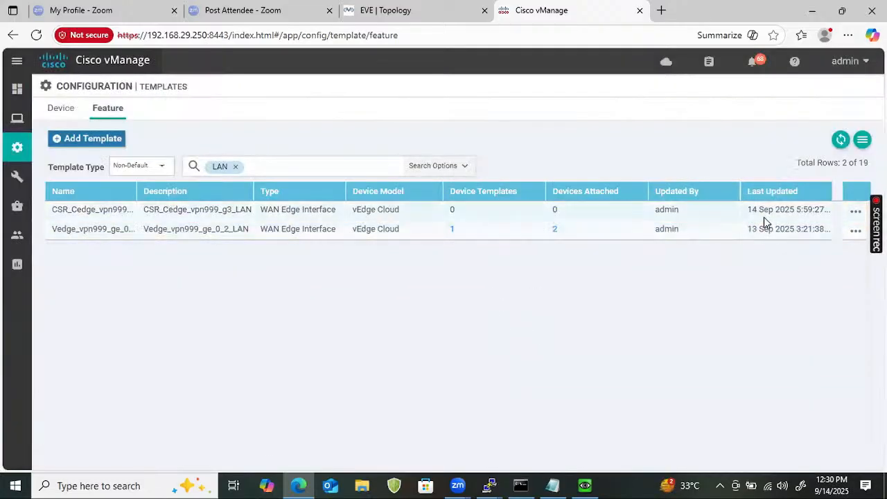
click(848, 214)
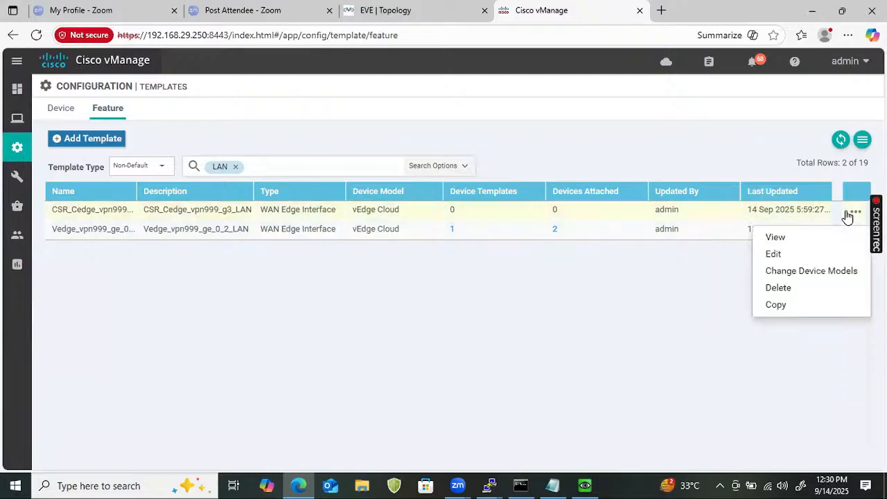
click(791, 256)
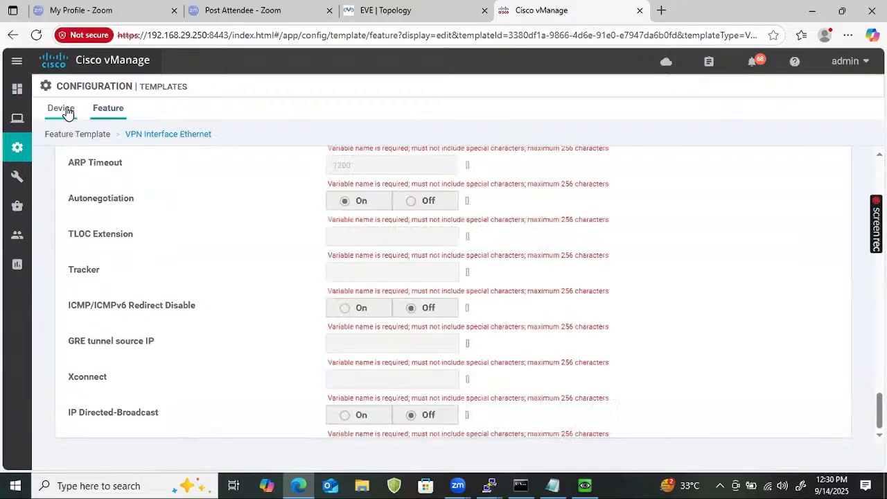
click(62, 110)
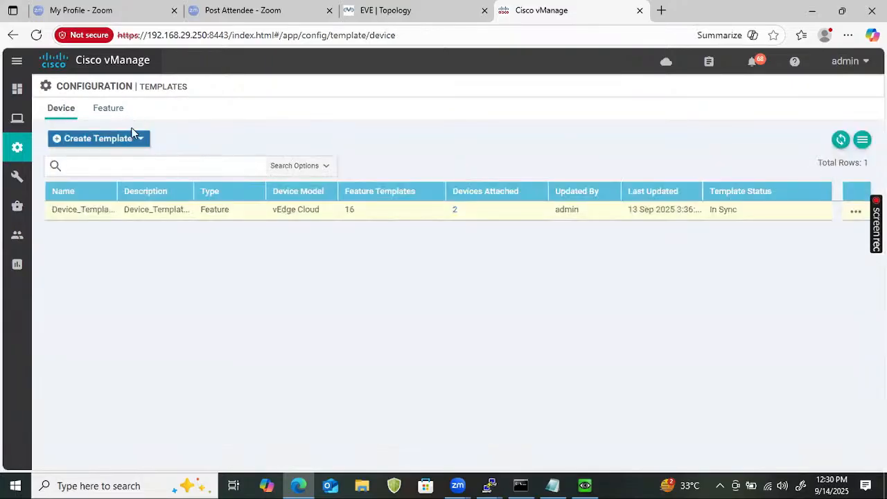
click(111, 109)
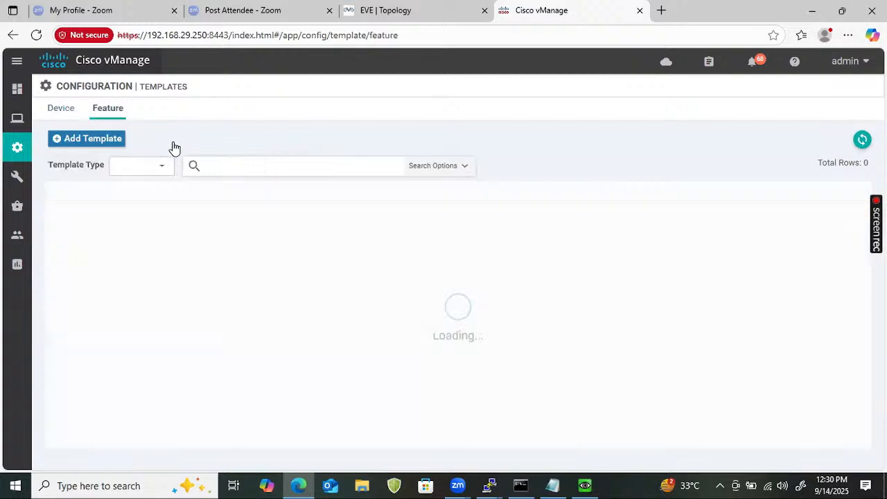
- Filter the feature template list by the term CSR
click(246, 167)
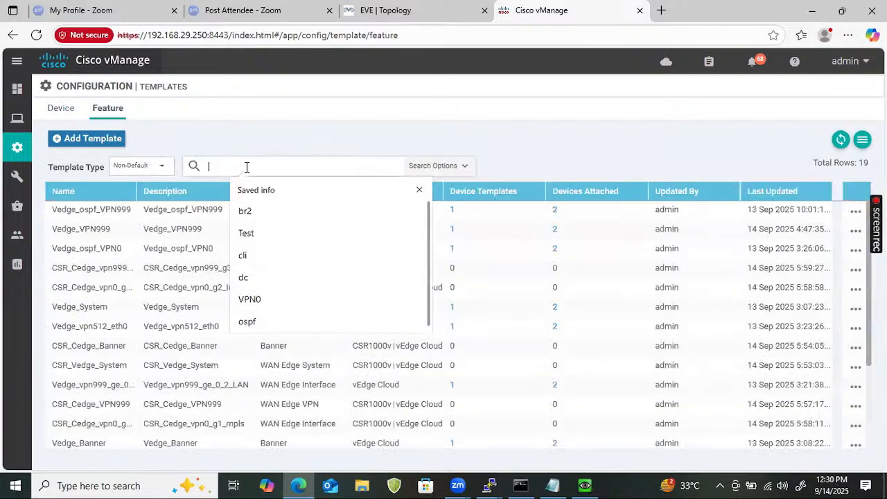
text(CSR)
key(Return)
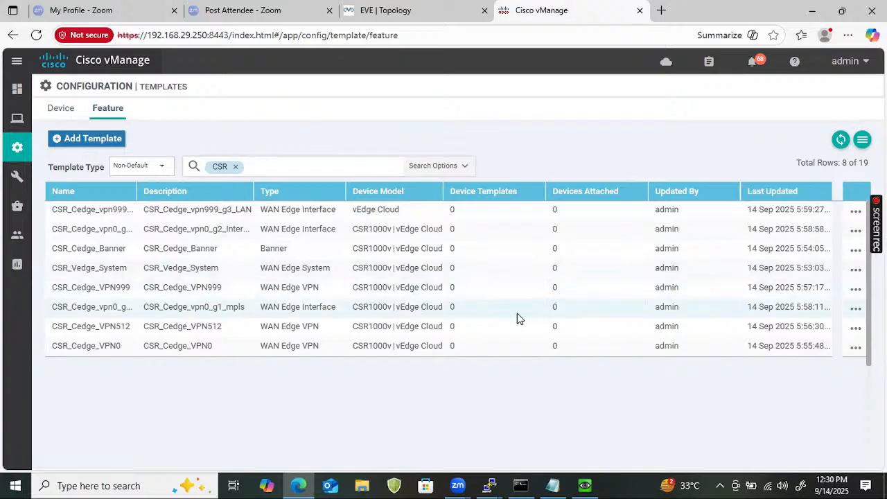
- Add CSR1000v to the device models of the CSR_Cedge_vpn999_g3_LAN feature template
click(857, 212)
click(824, 271)
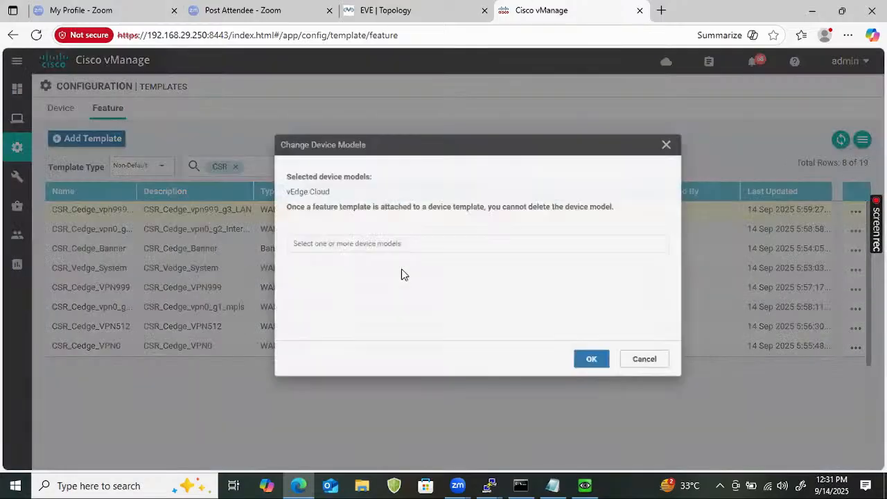
click(384, 248)
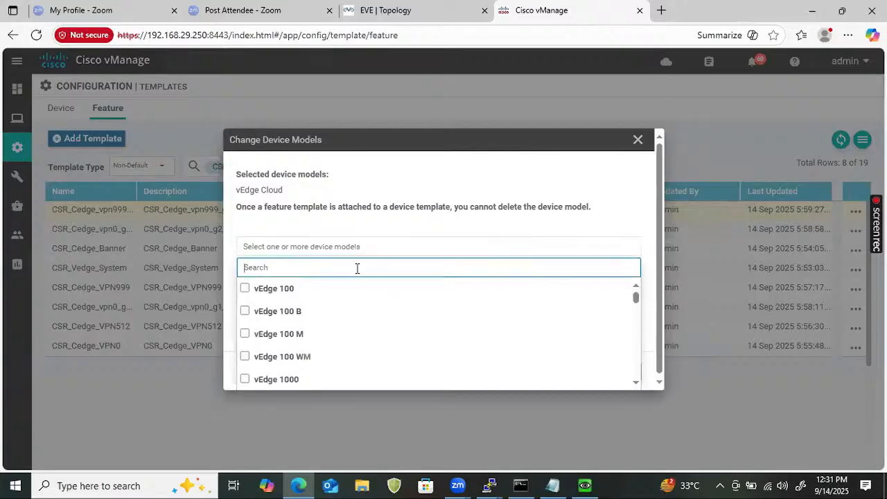
text(CSR)
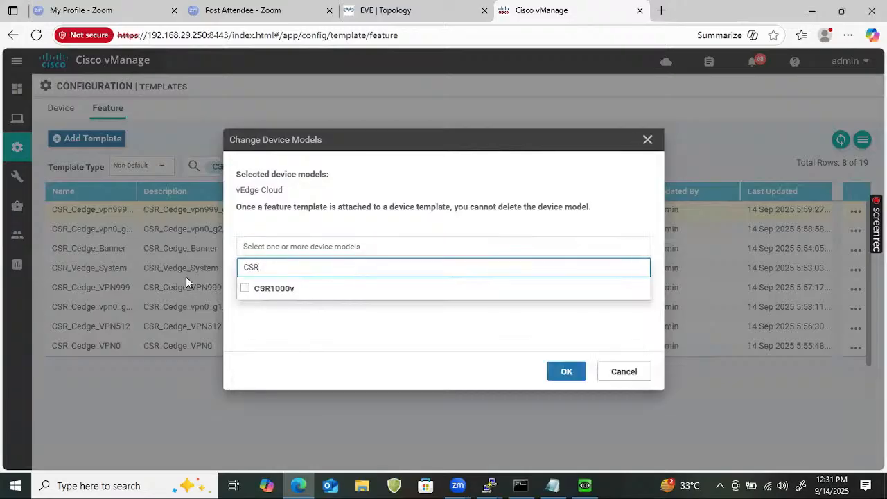
click(243, 288)
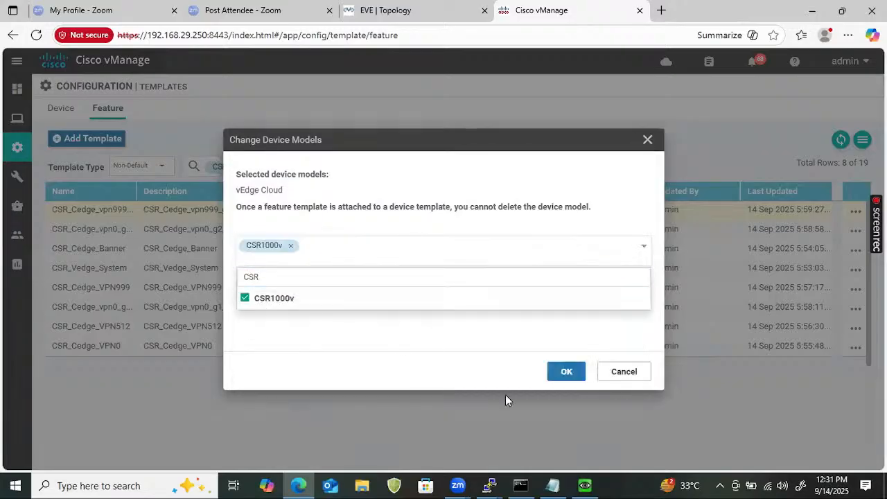
click(563, 374)
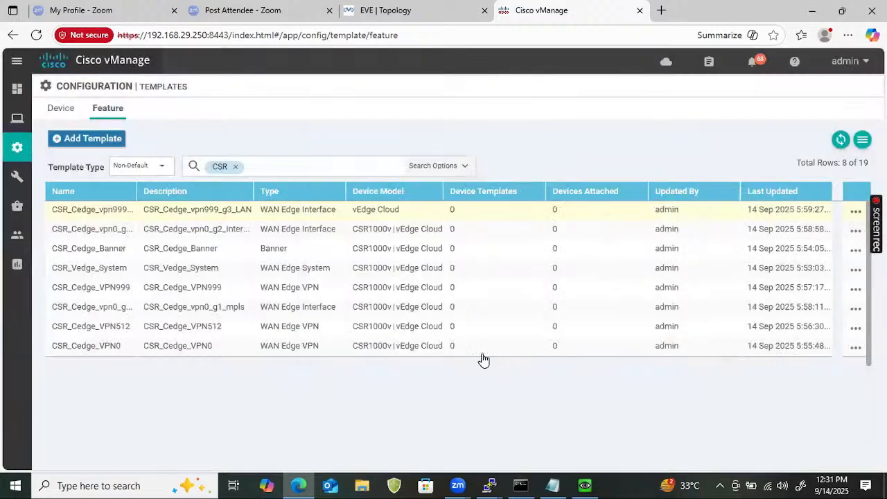
- Replace the CSR filter on the feature template list with the term ospf
click(235, 166)
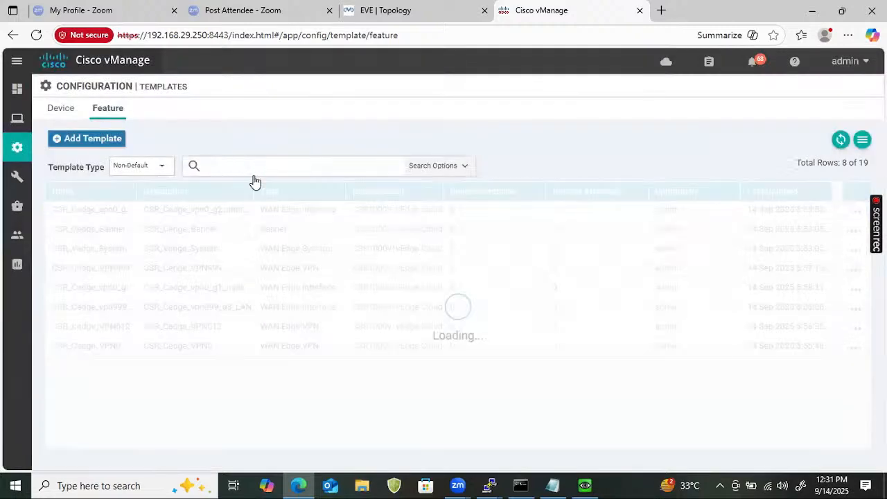
click(257, 168)
text(ospf)
key(Return)
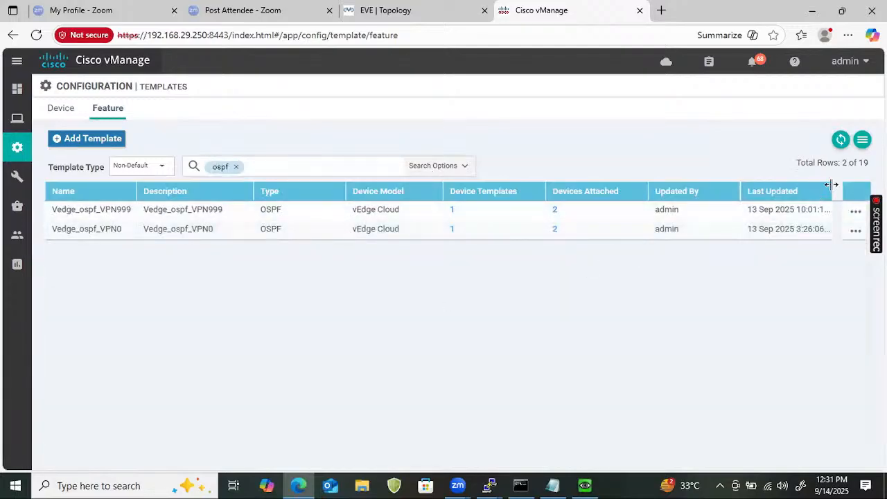
- Start a copy of the Vedge_ospf_VPN0 feature template and name it CSR_Cedge_ospf_VPN0
click(855, 230)
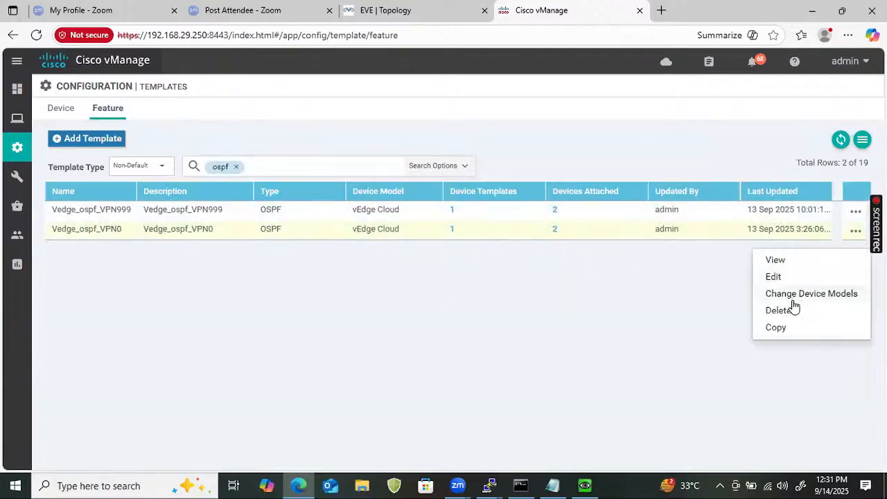
click(777, 327)
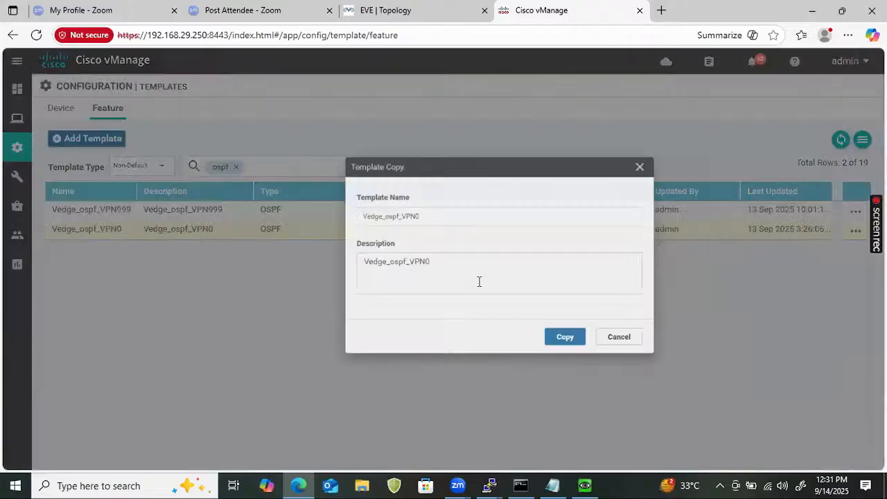
click(287, 214)
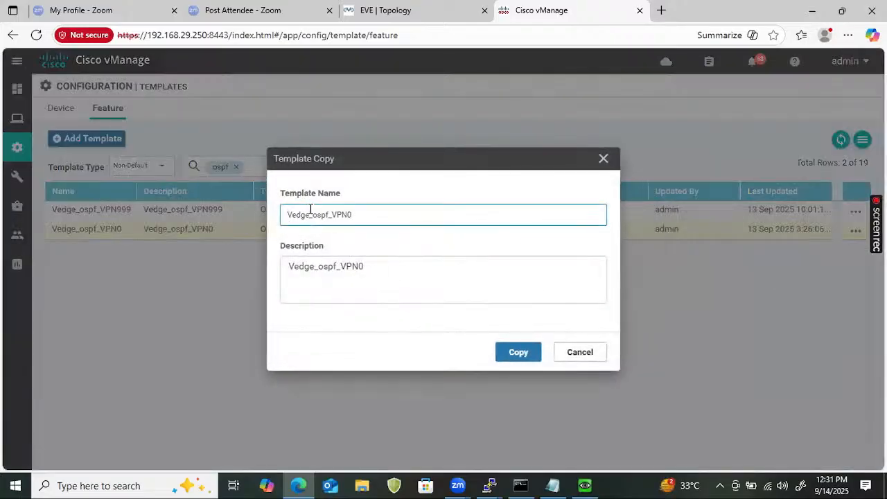
text(CSR_)
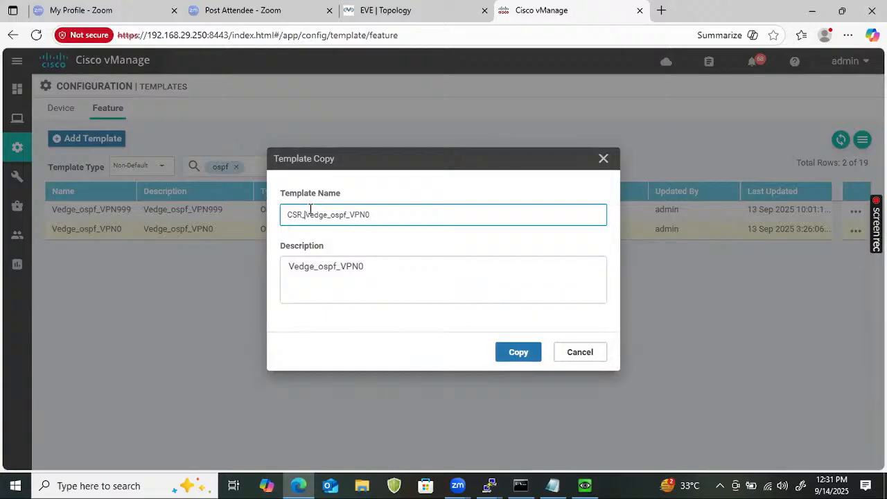
key(Delete)
text(C)
- Reuse the name CSR_Cedge_ospf_VPN0 as the description and create the template copy
double_click(361, 220)
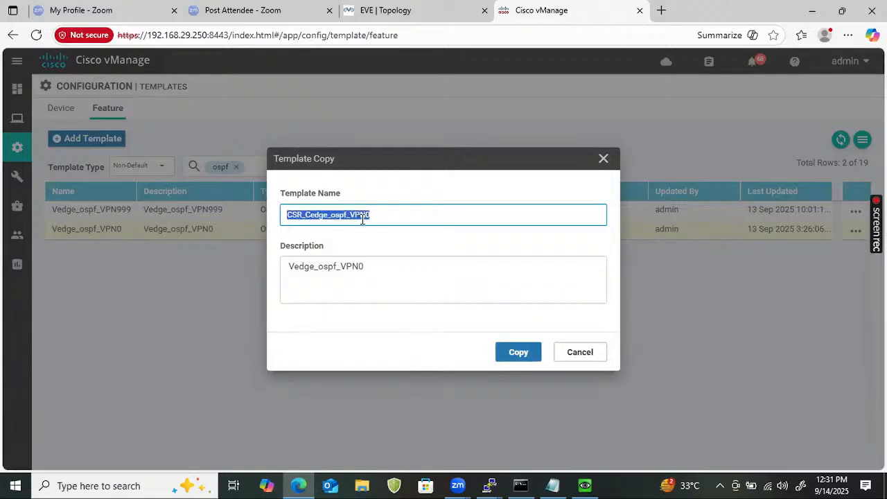
double_click(362, 269)
key(ctrl+v)
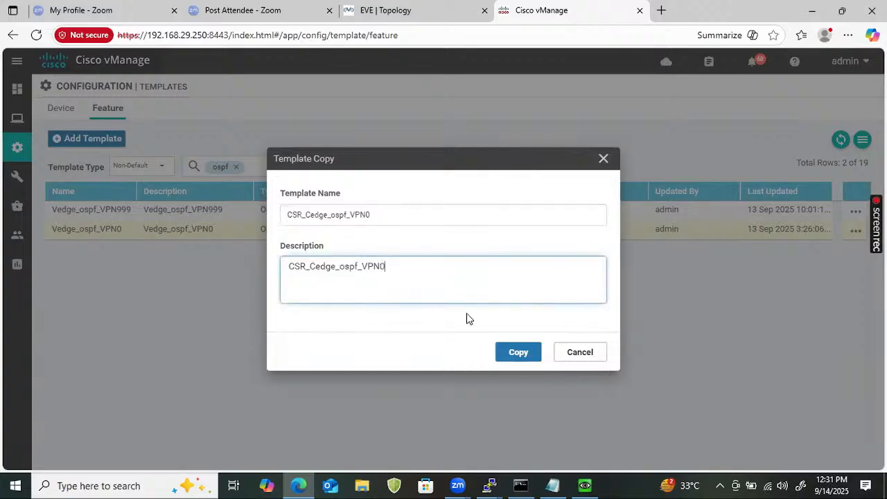
click(513, 354)
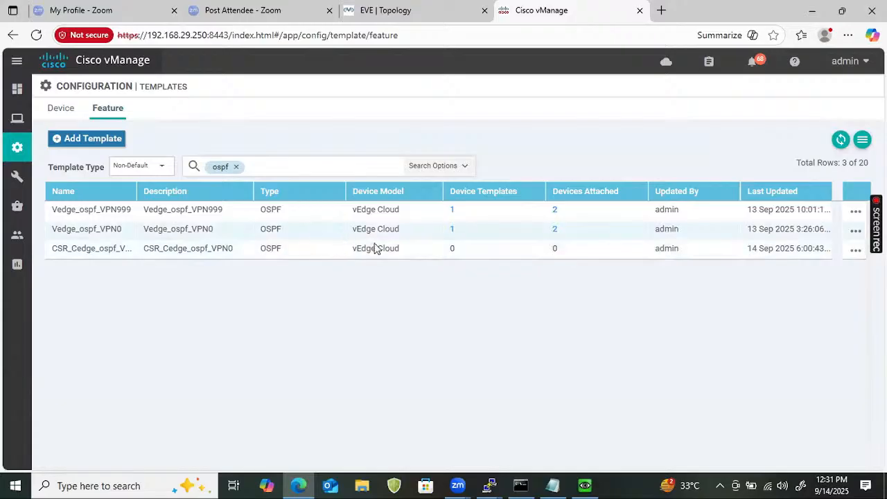
- Add CSR1000v to the device models of the CSR_Cedge_ospf_VPN0 feature template
click(855, 250)
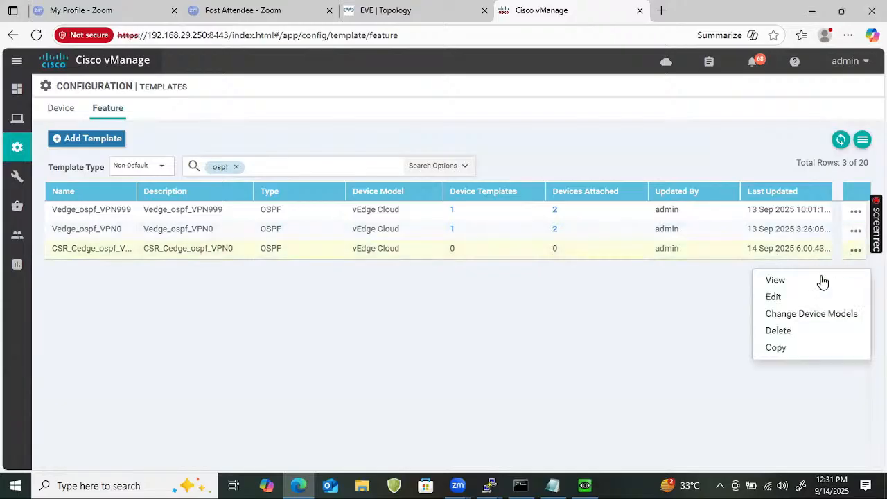
click(806, 316)
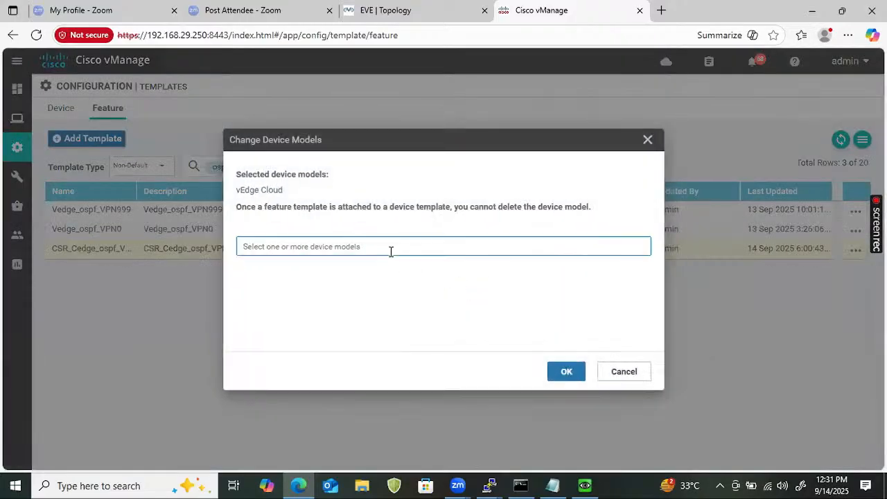
click(390, 248)
click(360, 267)
text(cs)
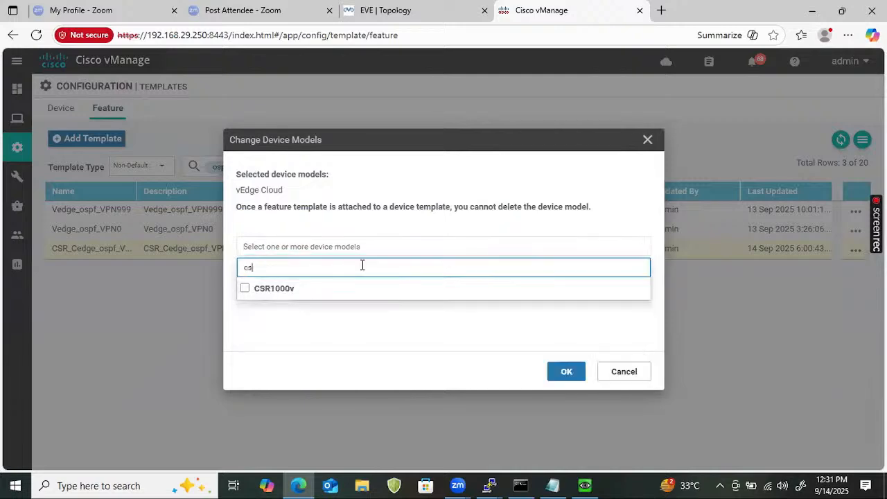
text(r)
click(245, 287)
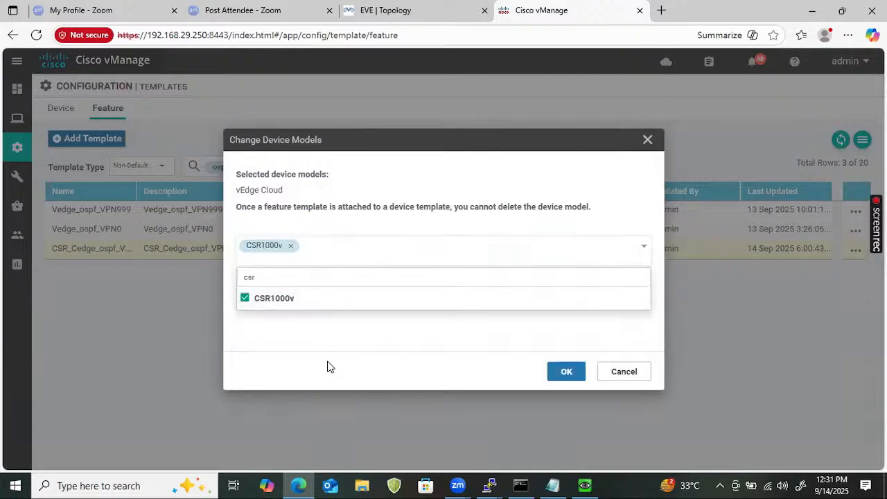
click(565, 372)
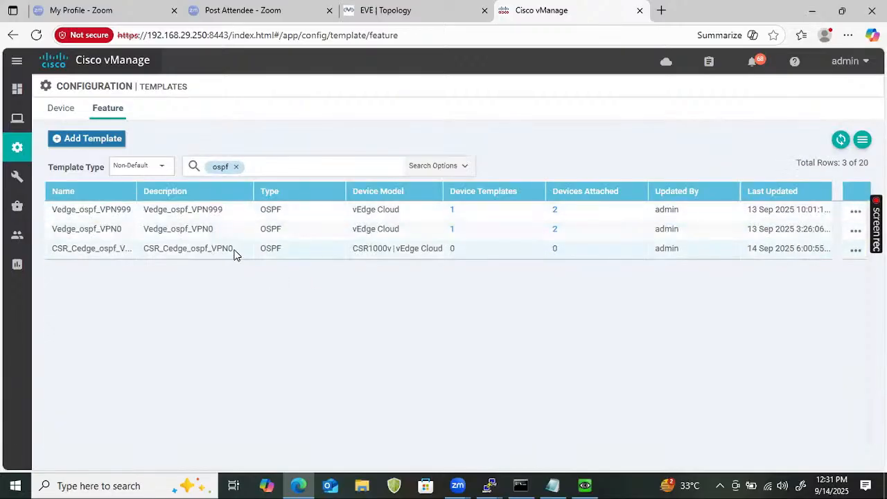
- Start a copy of the Vedge_ospf_VPN999 feature template and name it CSR_Cedge_ospf_VPN999
click(857, 211)
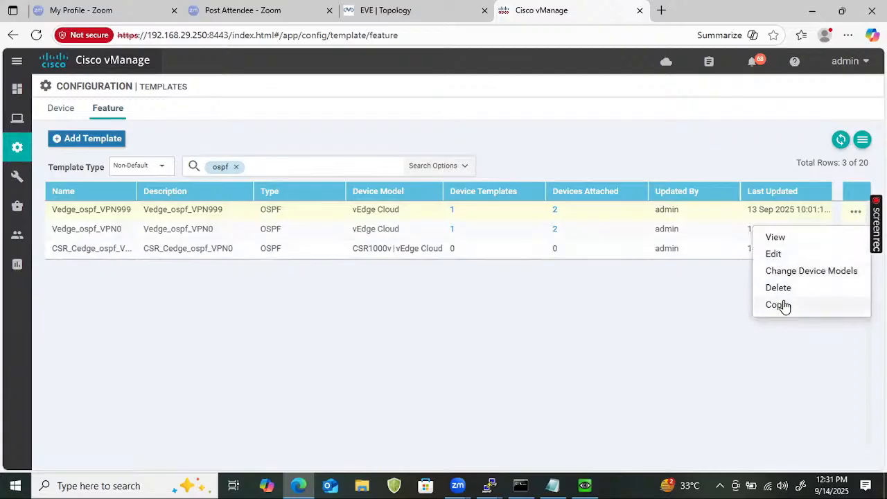
click(778, 305)
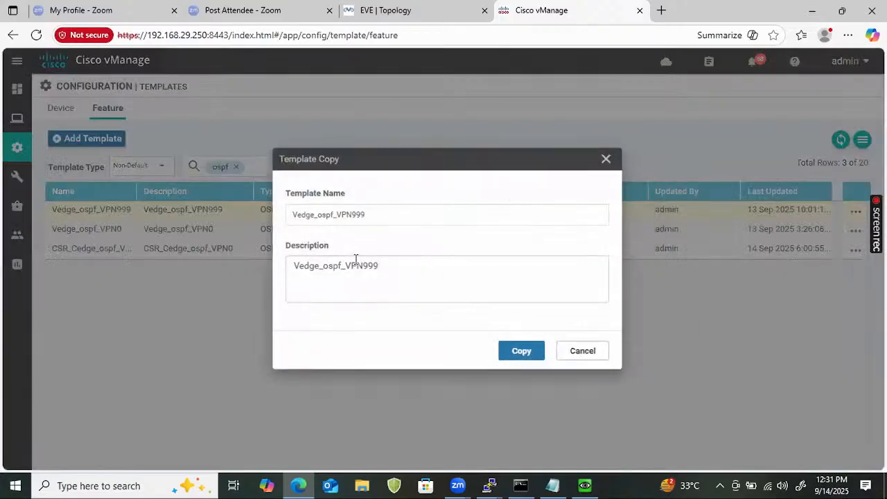
click(291, 213)
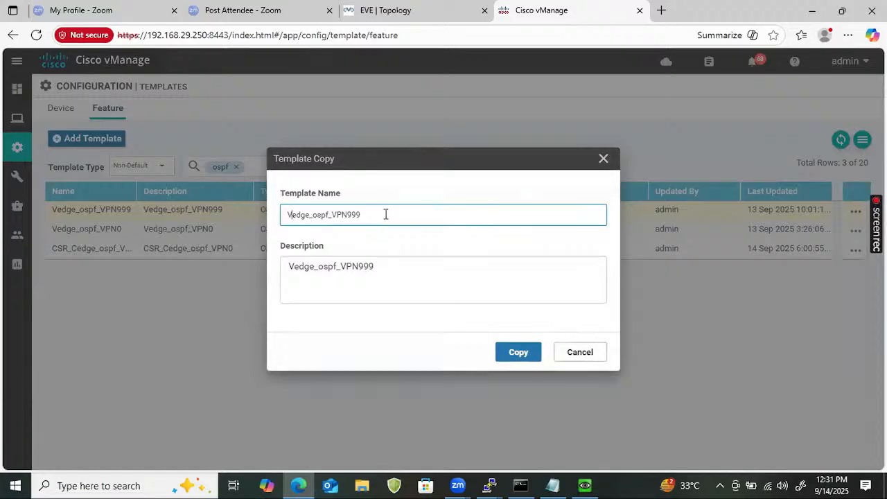
text(CSR)
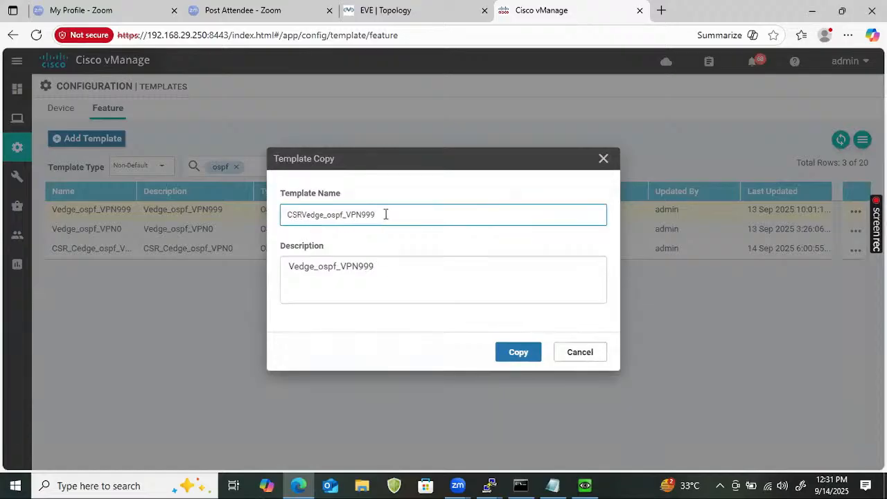
text(_)
key(BackSpace)
text(C)
- Reuse the name CSR_Cedge_ospf_VPN999 as the description and create the template copy
key(ctrl+a)
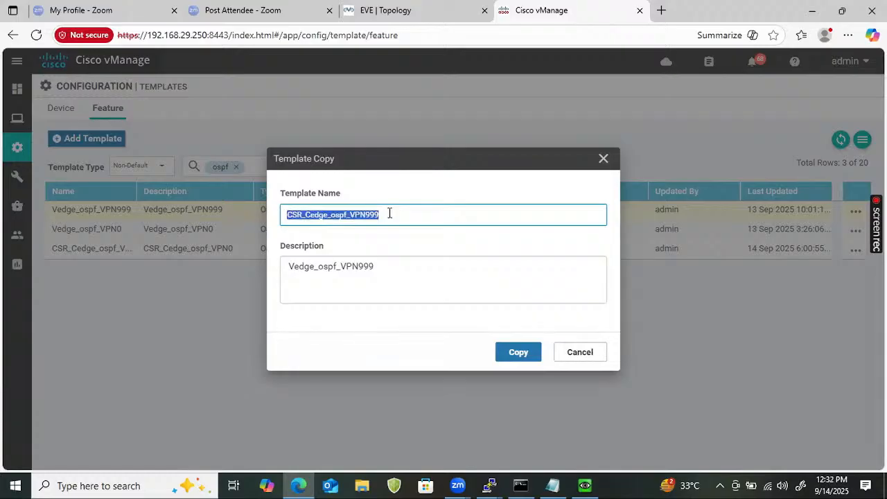
click(390, 264)
key(ctrl+a)
key(ctrl+v)
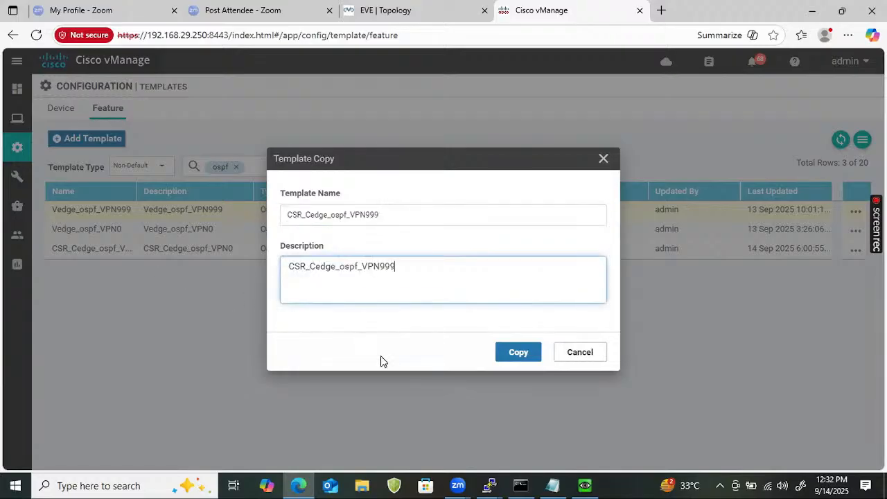
click(507, 359)
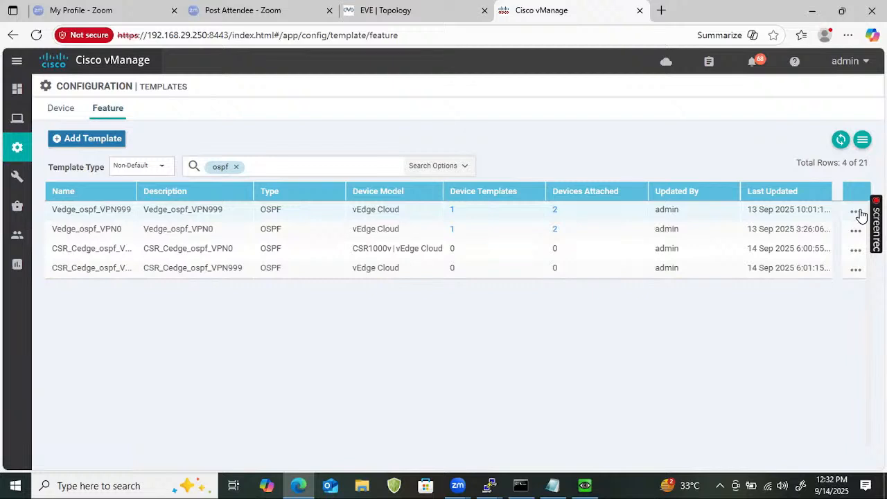
- Add CSR1000v to the device models of the CSR_Cedge_ospf_VPN999 feature template
click(857, 212)
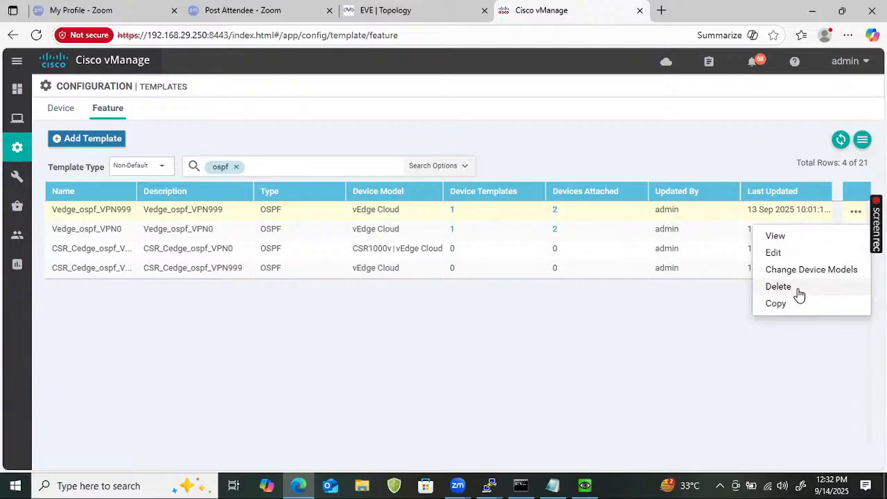
click(580, 421)
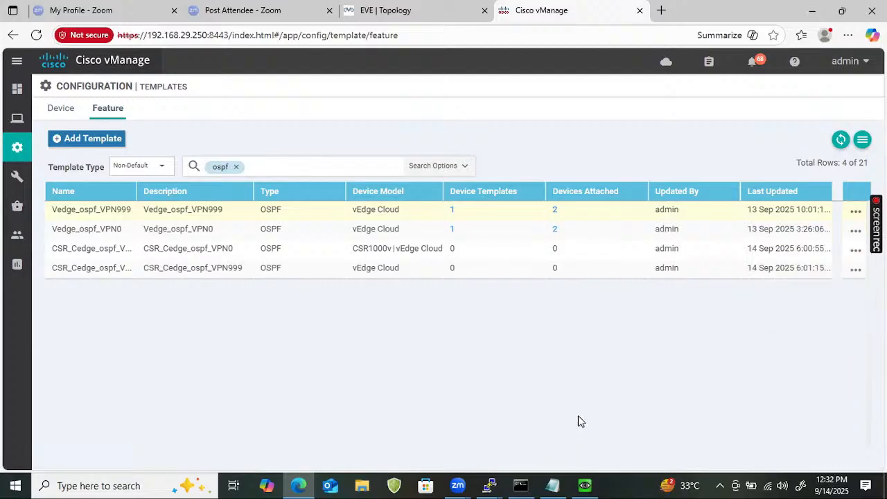
click(855, 270)
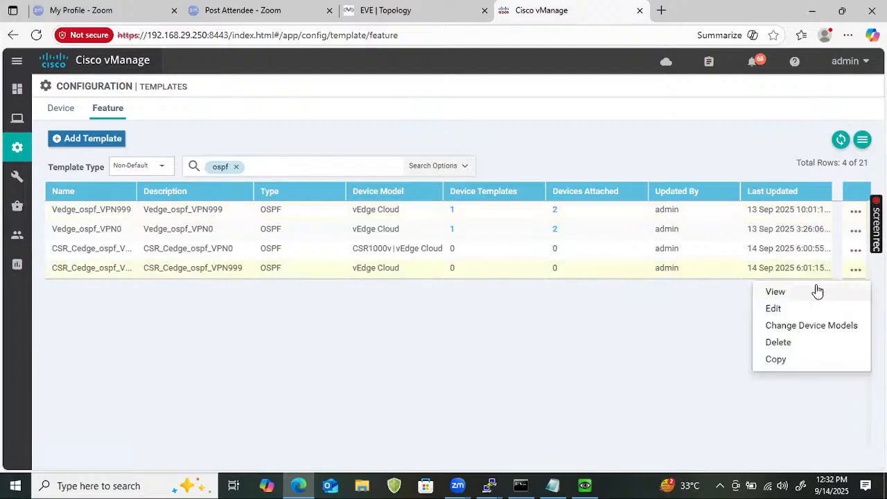
click(797, 326)
click(308, 248)
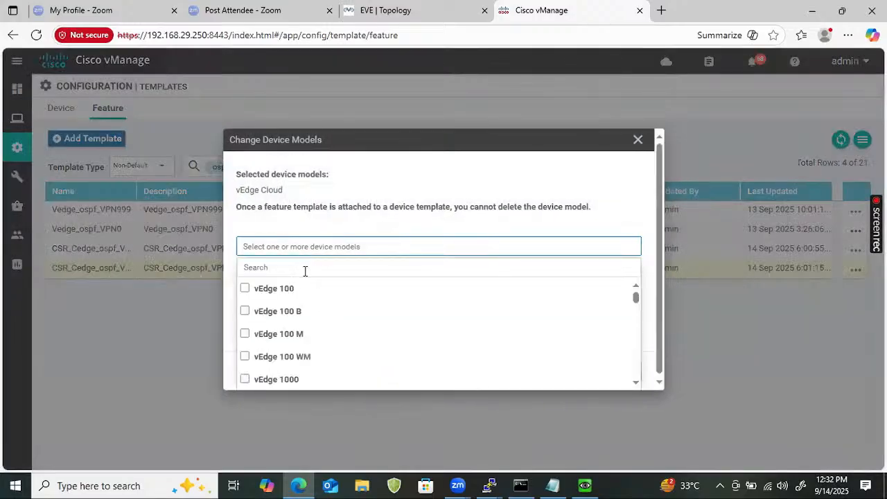
text(CSR)
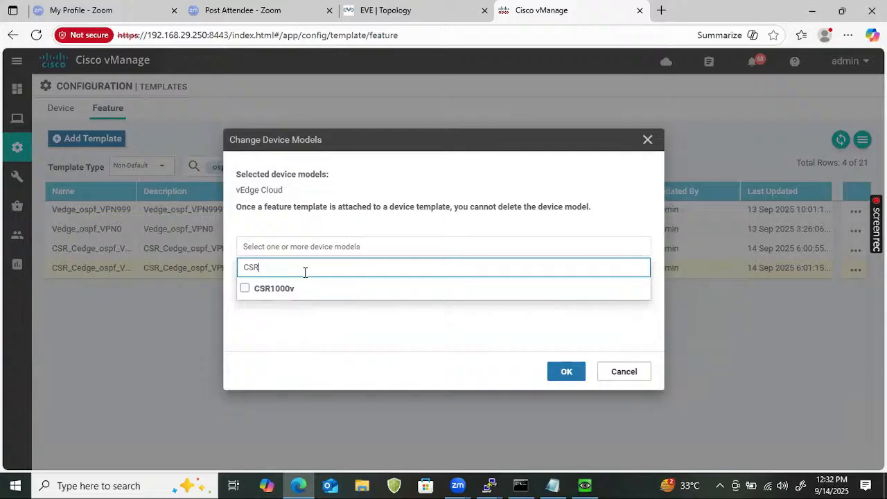
click(285, 288)
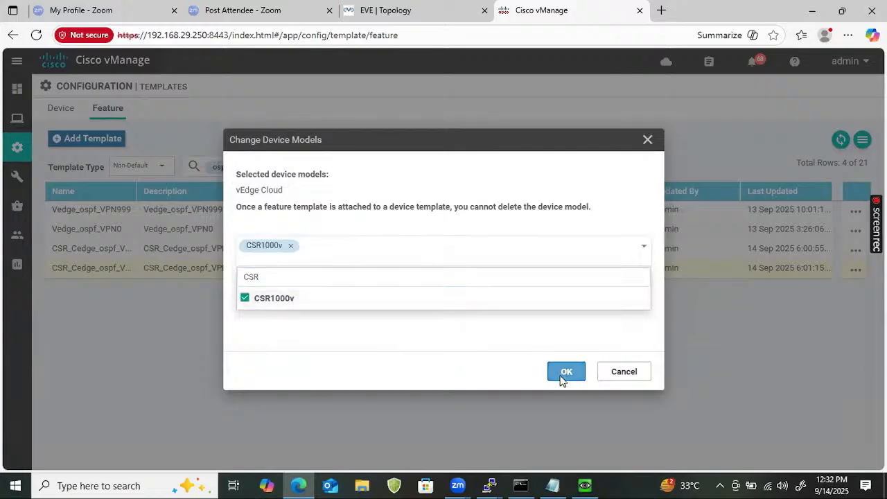
click(562, 378)
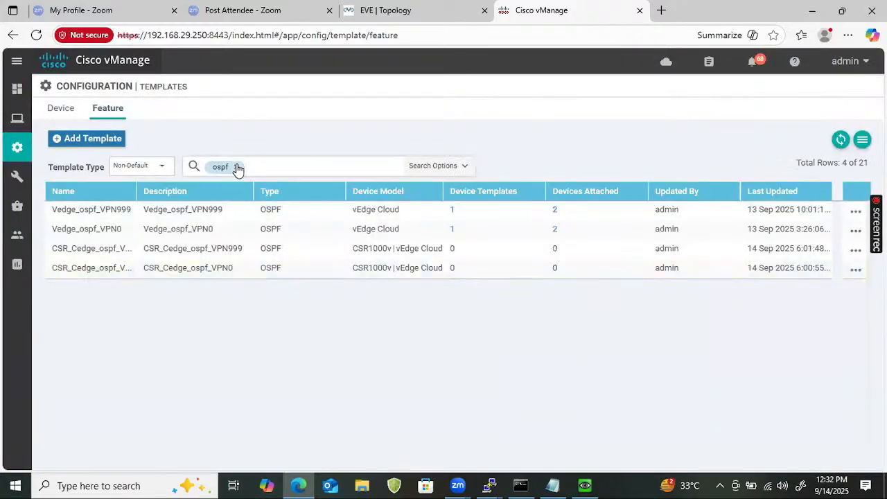
- Replace the ospf filter on the feature template list with the term CSR
click(237, 168)
click(262, 166)
text(CSR)
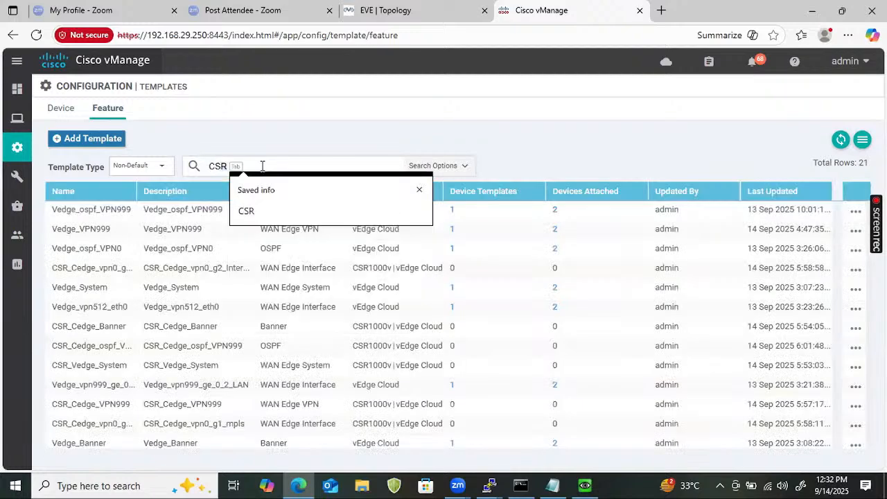
key(Return)
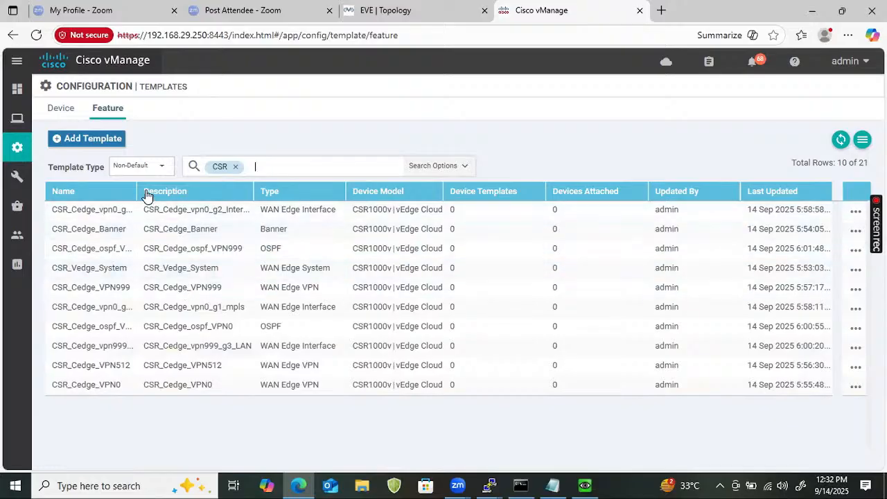
- Widen the Name column of the feature template list and open CSR_Cedge_vpn0_g1_mpls for editing
drag(137, 183, 169, 183)
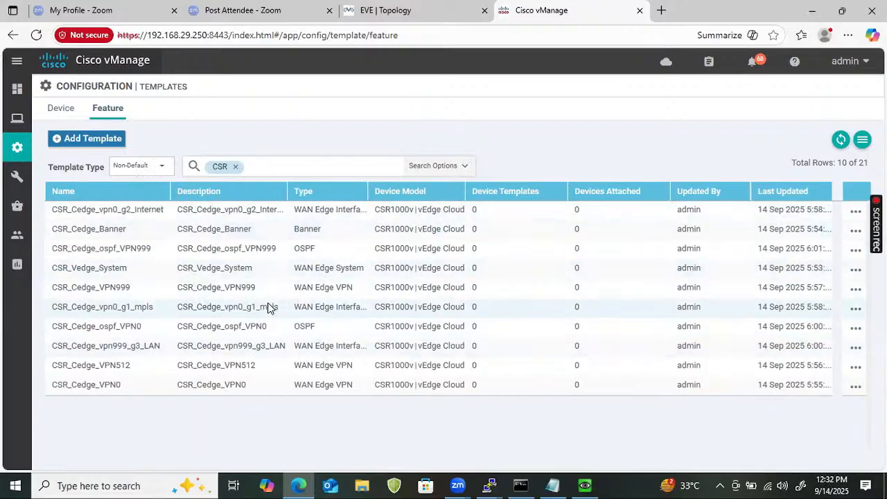
click(854, 311)
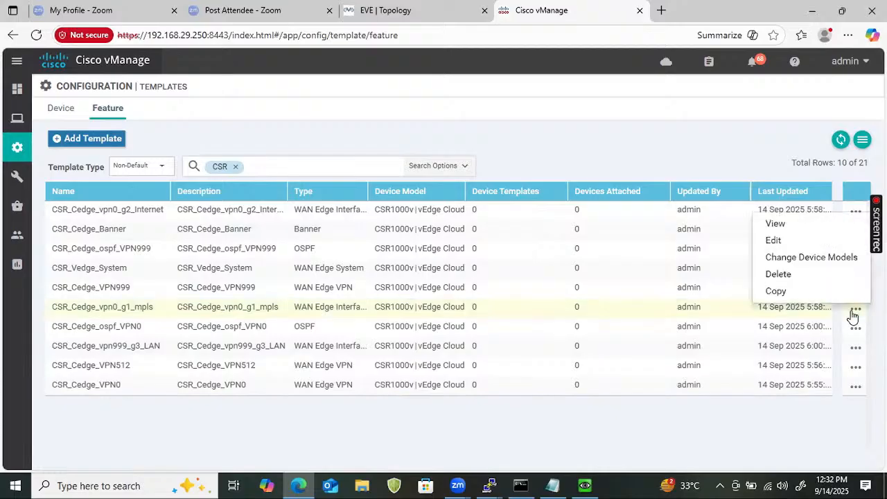
click(773, 243)
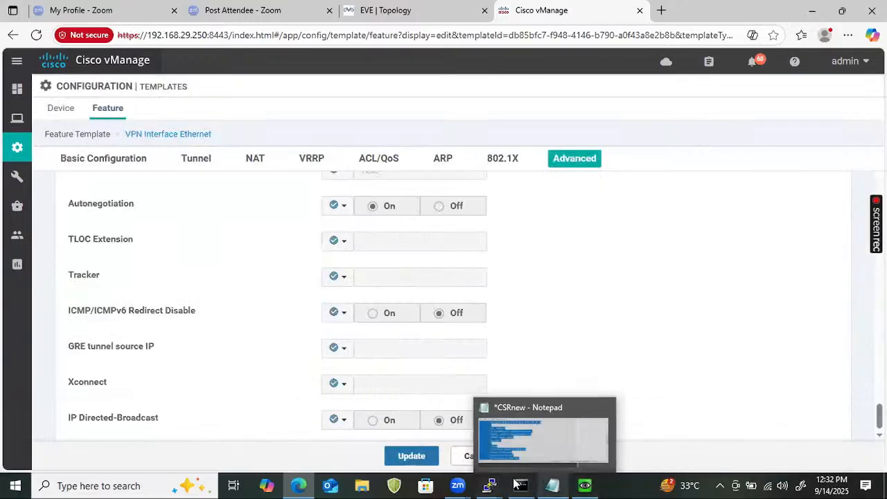
- Switch to the CSR console in PuTTY, log in as admin with the account password and enter privileged mode
click(490, 486)
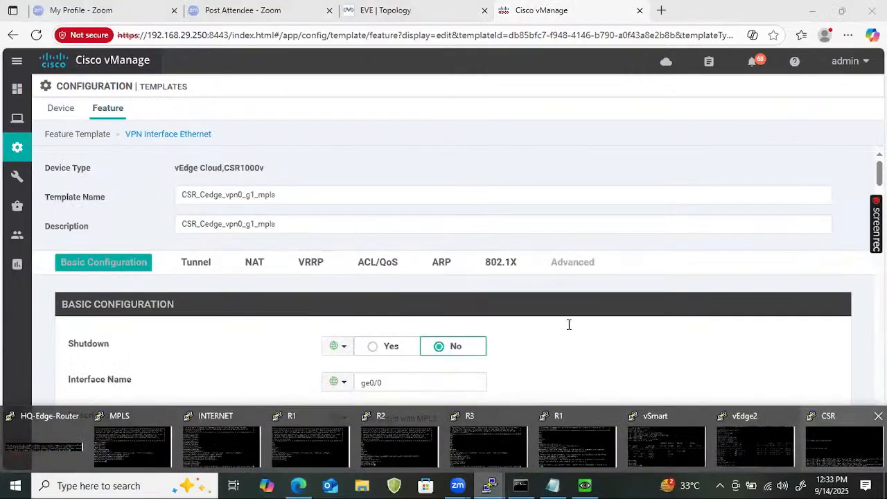
click(838, 447)
key(Return)
key(Return)
key(Return)
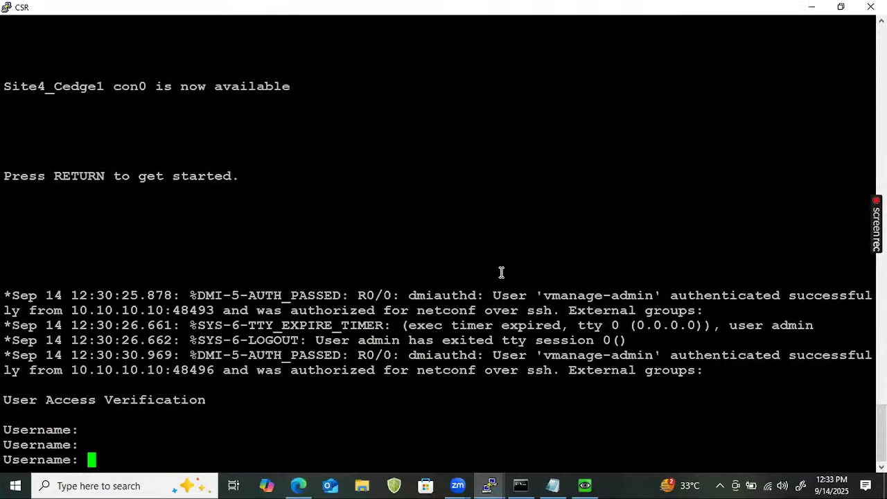
text(admin)
key(Return)
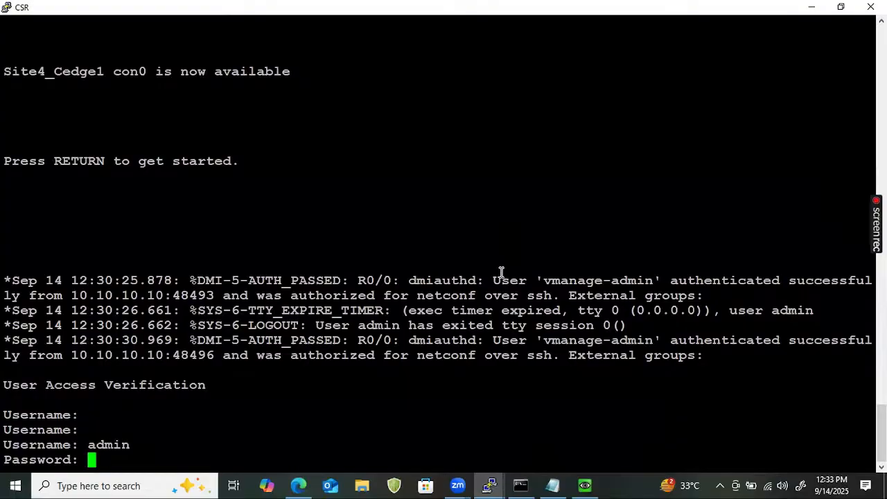
key(Return)
text(e)
key(BackSpace)
text(ena)
key(Return)
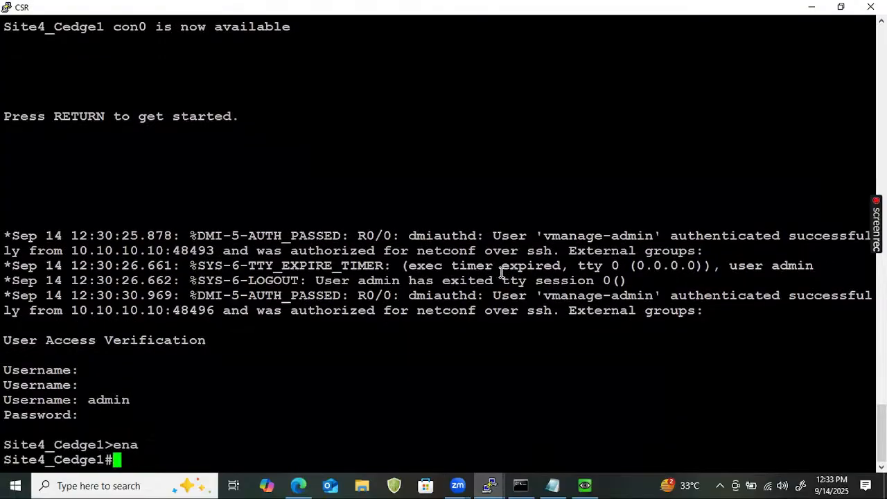
- Run show ip int brief on Site4_Cedge1 and copy the interface name GigabitEthernet1 from the output
key(Return)
text(show ip imnt)
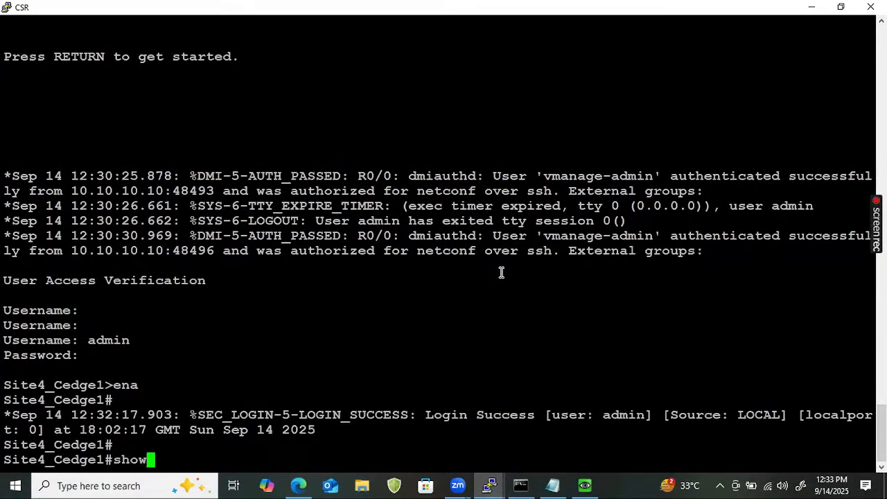
key(BackSpace)
key(BackSpace)
key(BackSpace)
key(BackSpace)
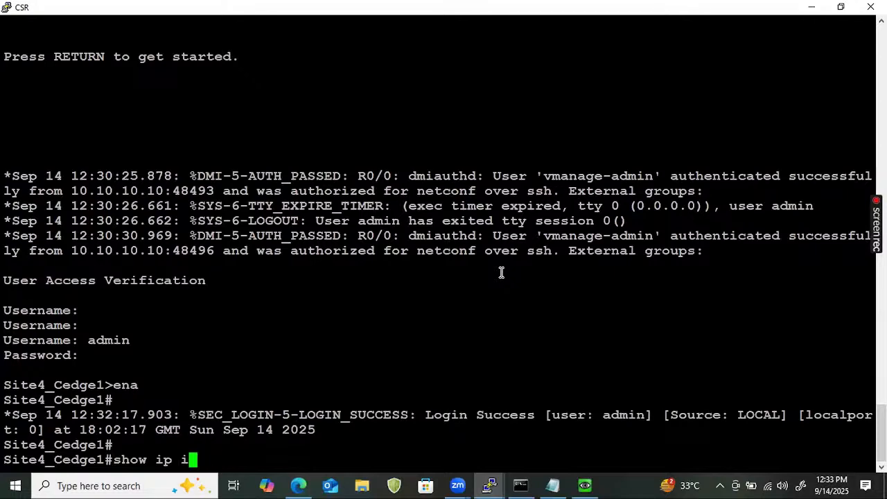
text(nt brief)
key(Return)
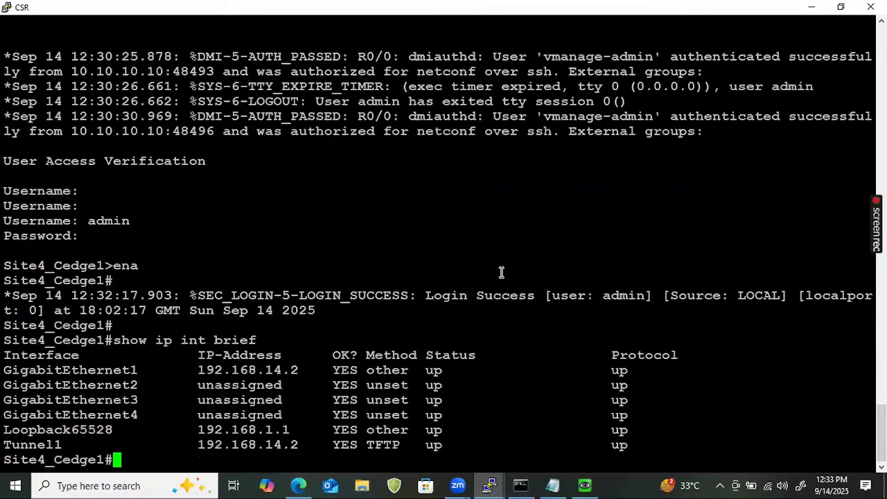
double_click(78, 370)
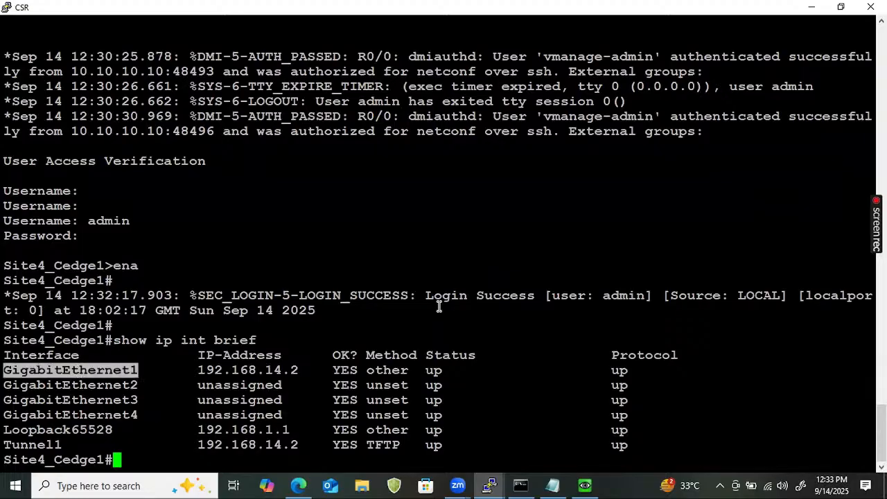
- Switch back to vManage, set the interface name of CSR_Cedge_vpn0_g1_mpls to GigabitEthernet1 and save the template
click(298, 485)
click(378, 390)
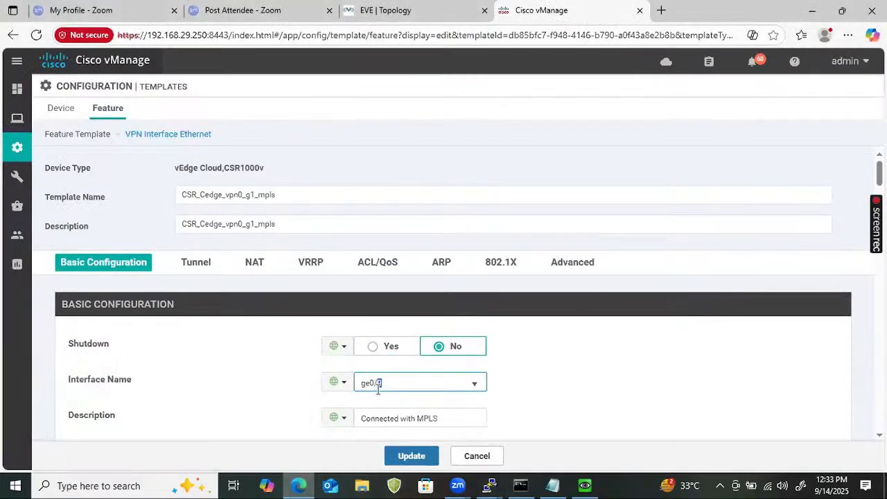
key(ctrl+a)
text(GigabitEthernet1)
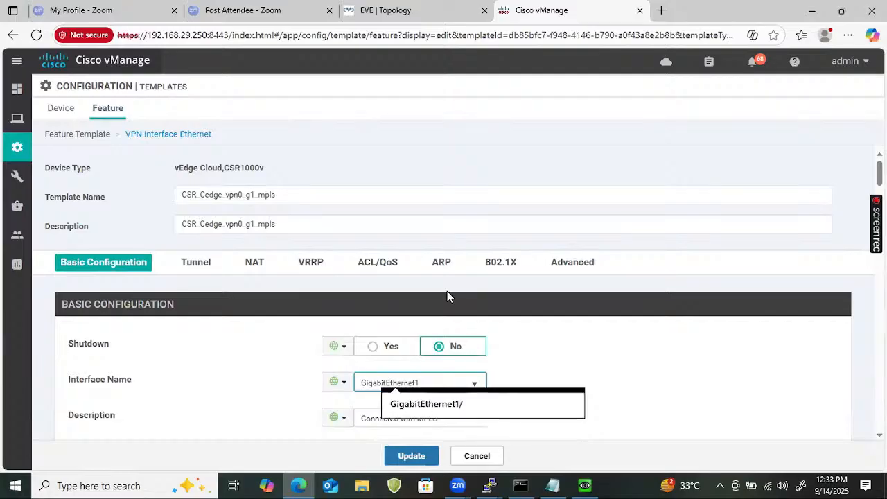
click(257, 386)
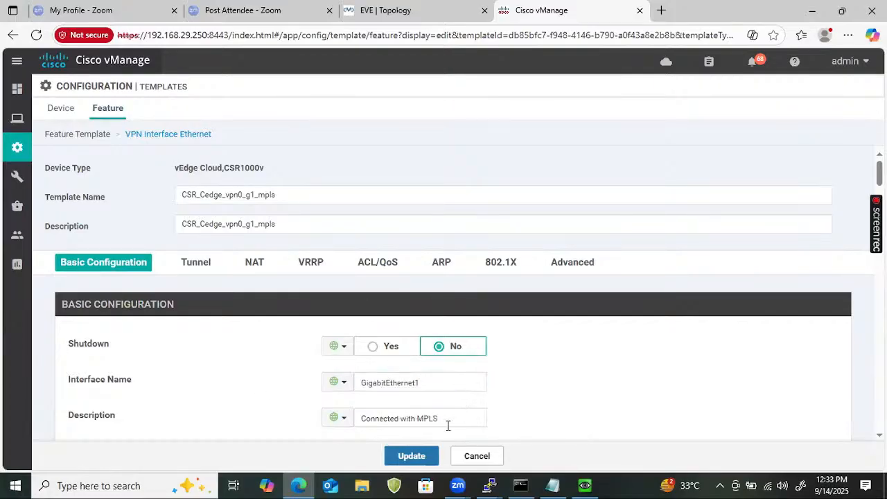
click(415, 456)
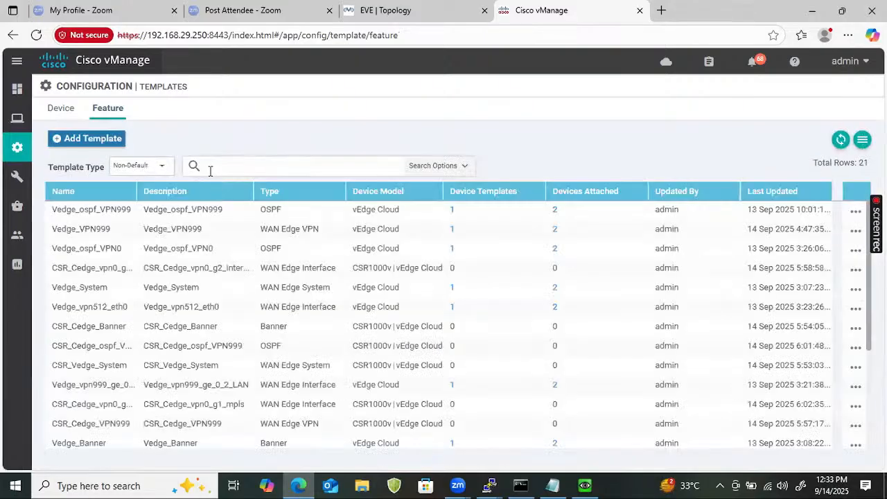
- Filter the feature template list by CSR and open CSR_Cedge_vpn0_g2_Internet for editing
click(198, 166)
text(CSR)
key(Return)
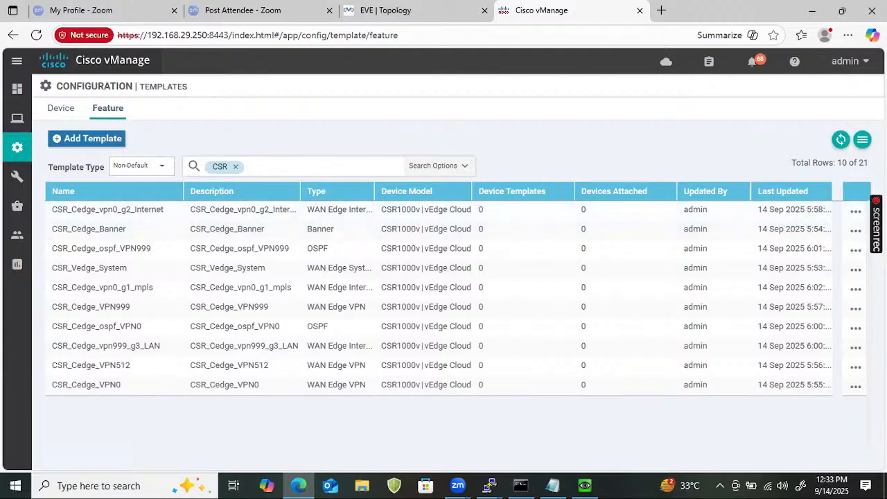
click(854, 212)
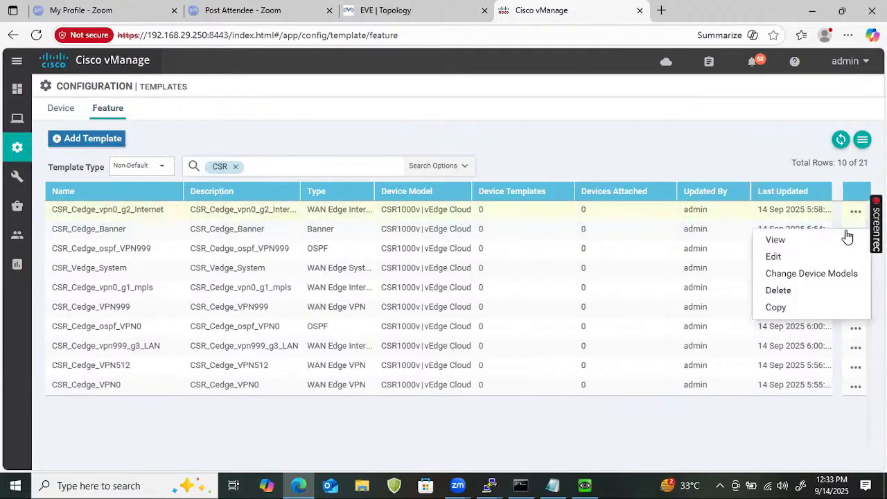
click(773, 257)
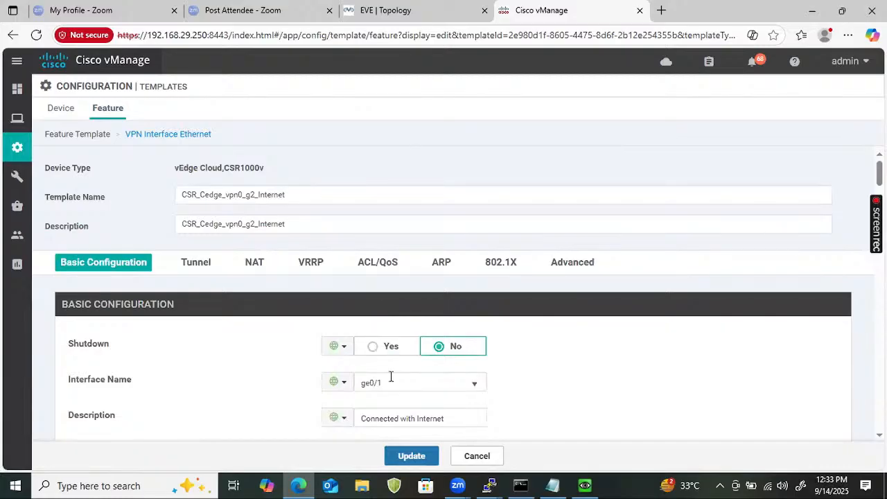
- Set the interface name of CSR_Cedge_vpn0_g2_Internet to GigabitEthernet2 and save the template
click(391, 377)
key(ctrl+a)
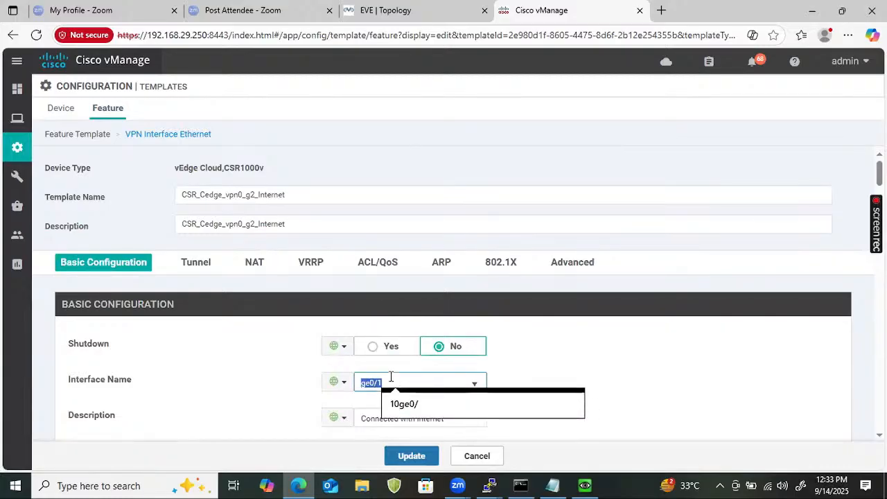
text(GigabitEthernet1)
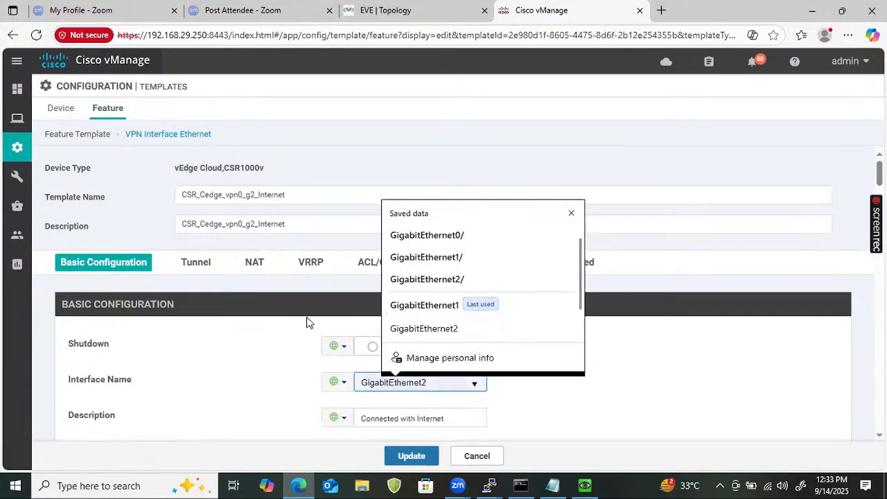
click(203, 357)
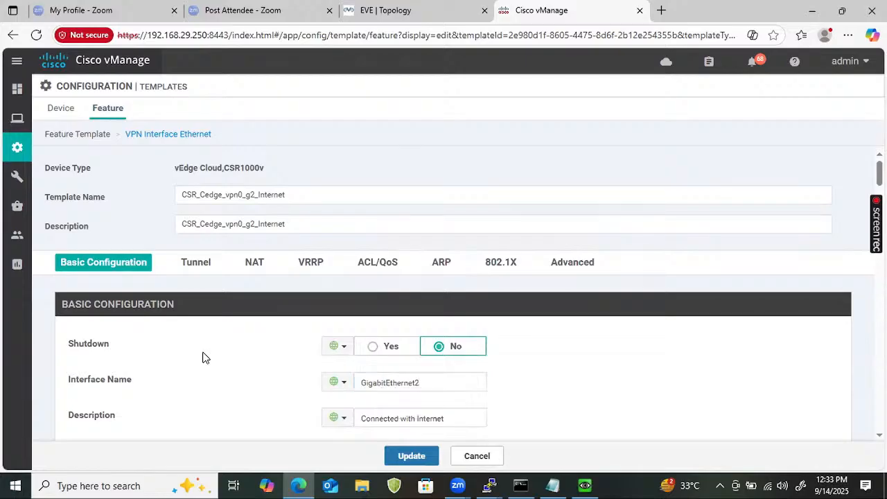
click(407, 457)
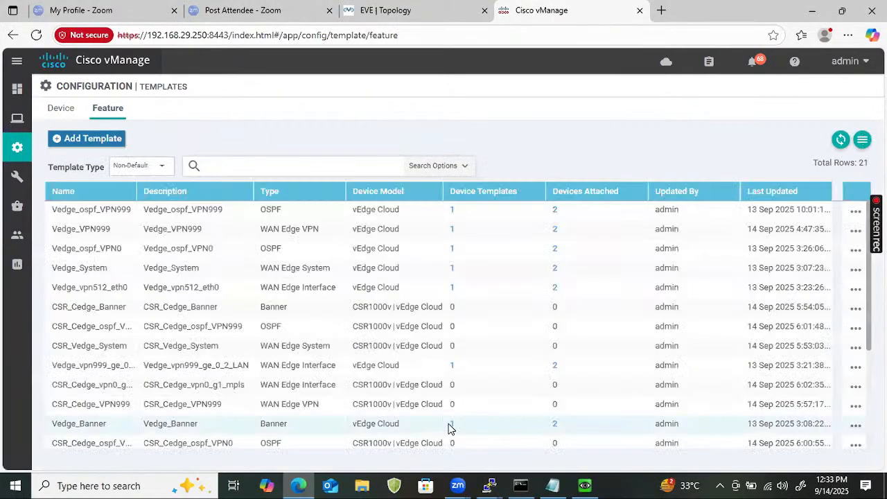
- Filter the feature template list by CSR and open CSR_Cedge_vpn999_g3_LAN for editing
click(293, 171)
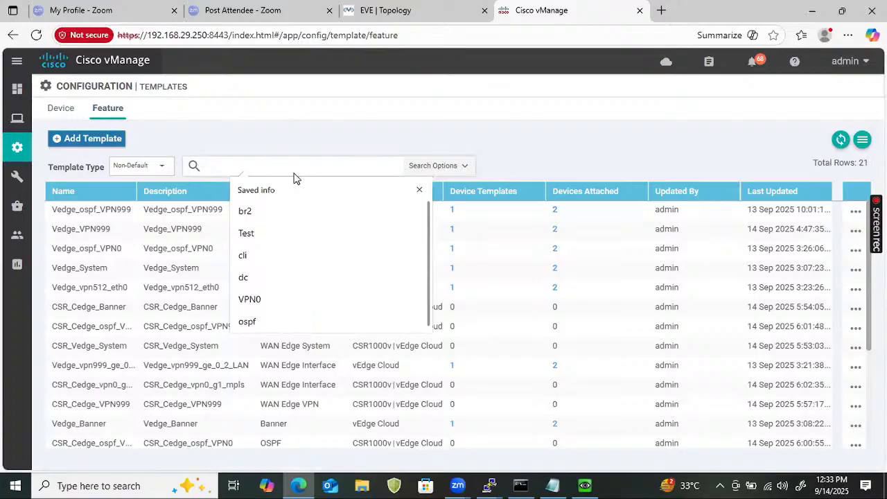
text(CSR)
key(Return)
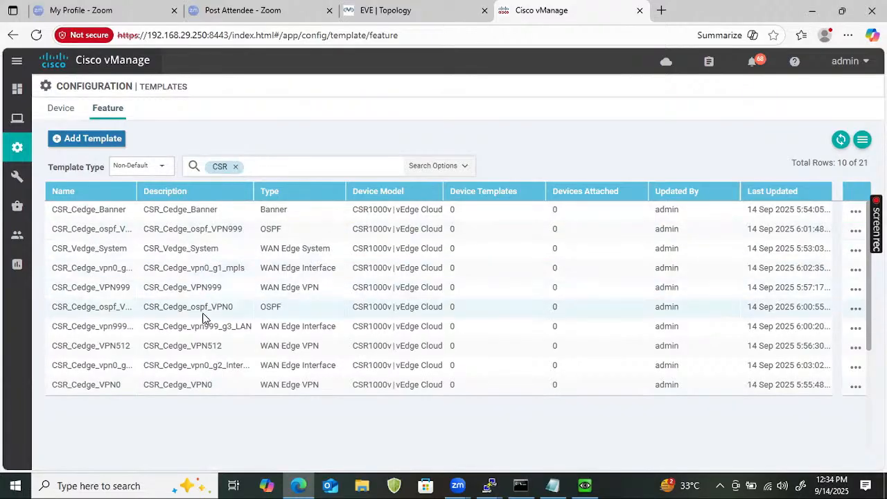
click(856, 328)
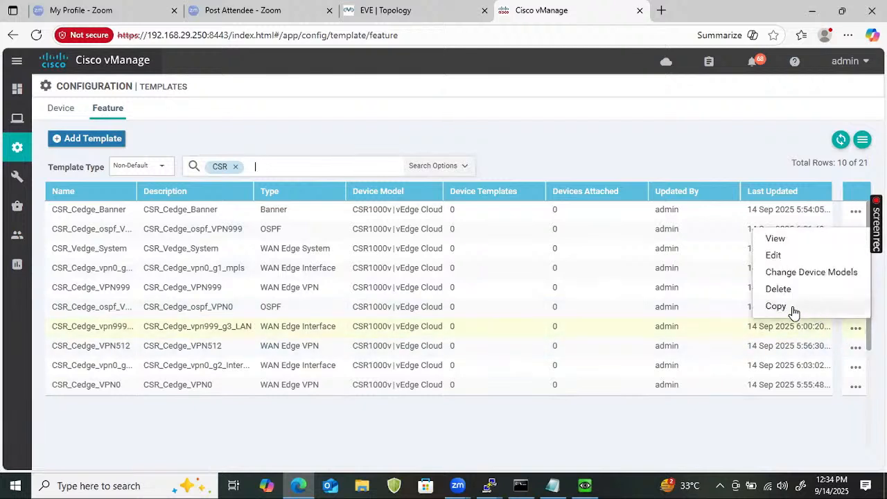
click(774, 257)
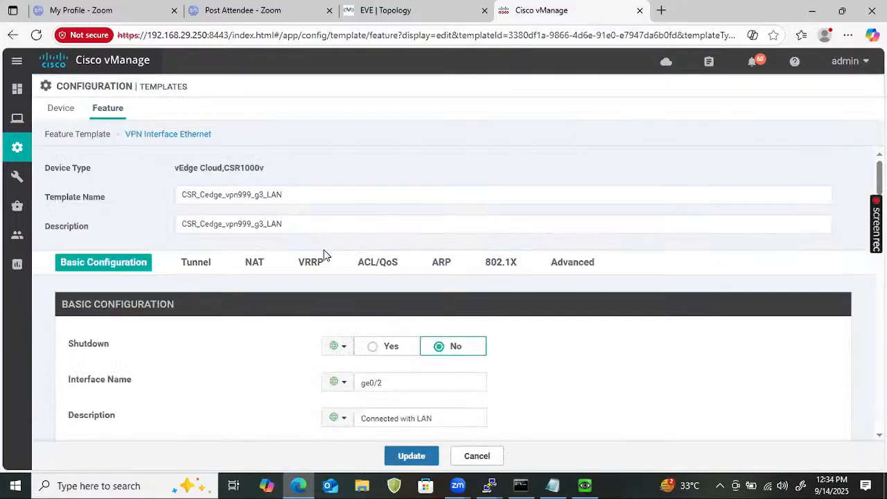
- Set the interface name of CSR_Cedge_vpn999_g3_LAN to GigabitEthernet3 and save the template
click(386, 382)
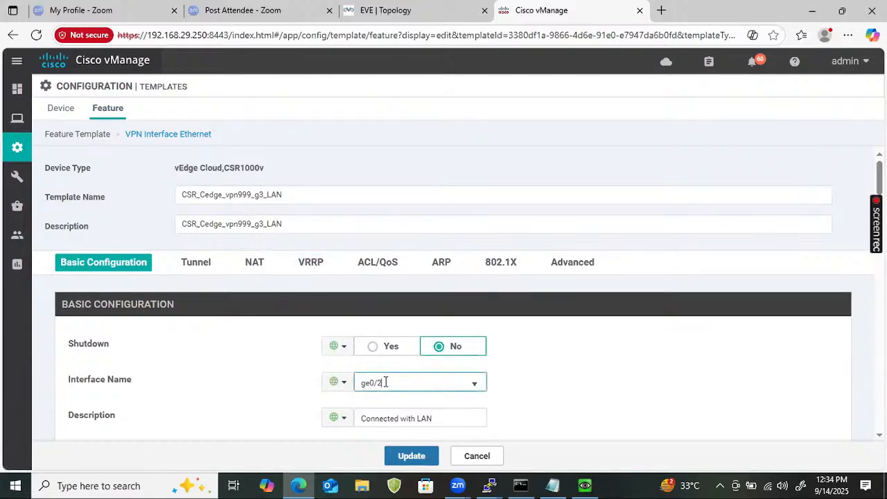
key(ctrl+a)
text(GigabitEthernet3)
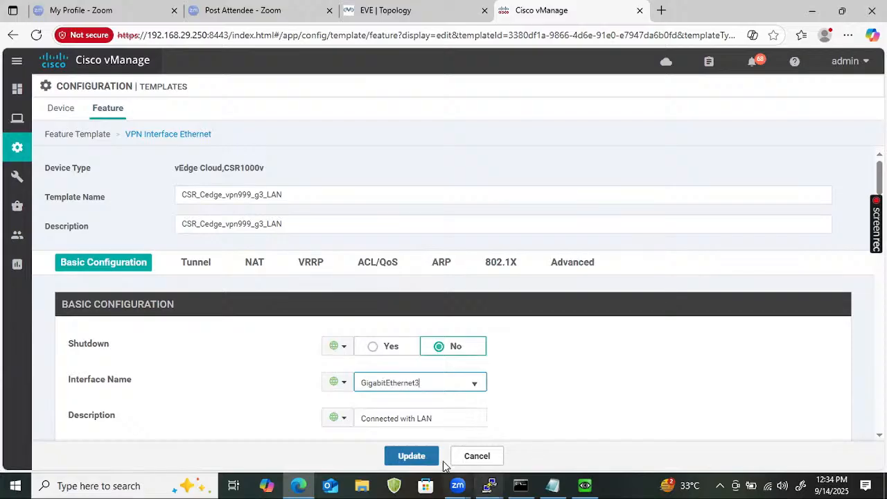
click(411, 456)
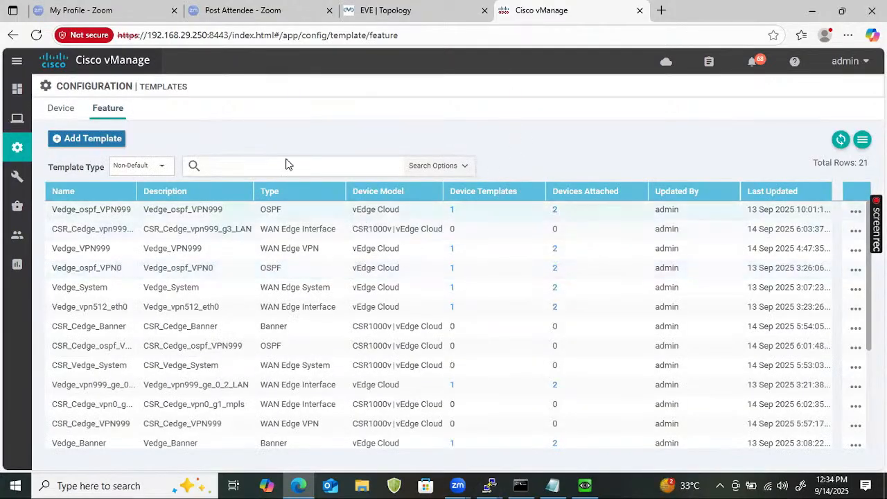
- Filter the feature template list by CSR and widen its Name column to show the full template names
click(260, 162)
text(CSR)
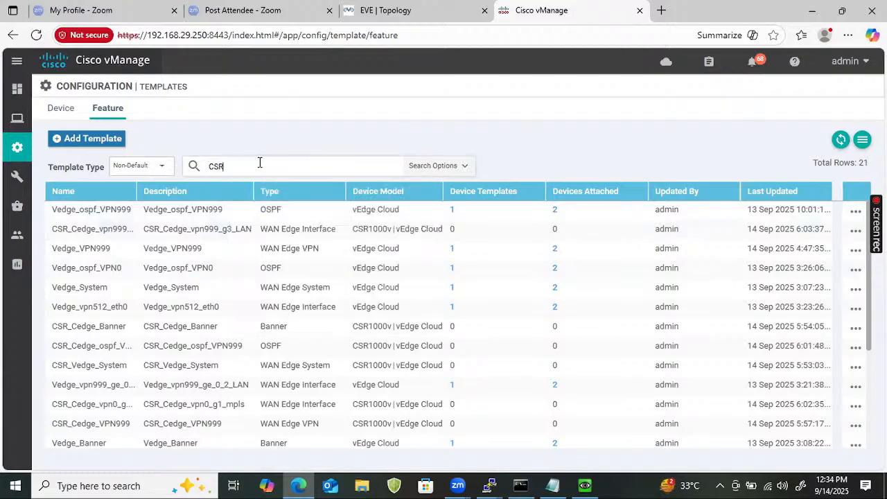
key(Return)
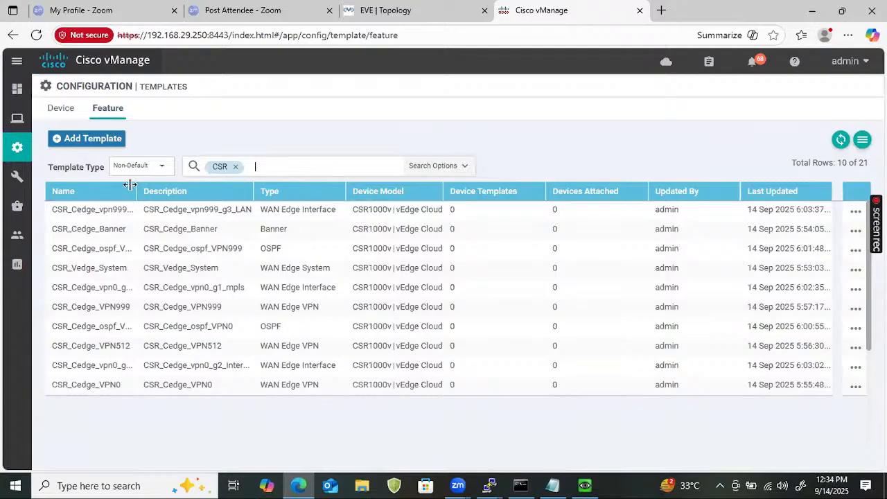
drag(136, 186, 173, 187)
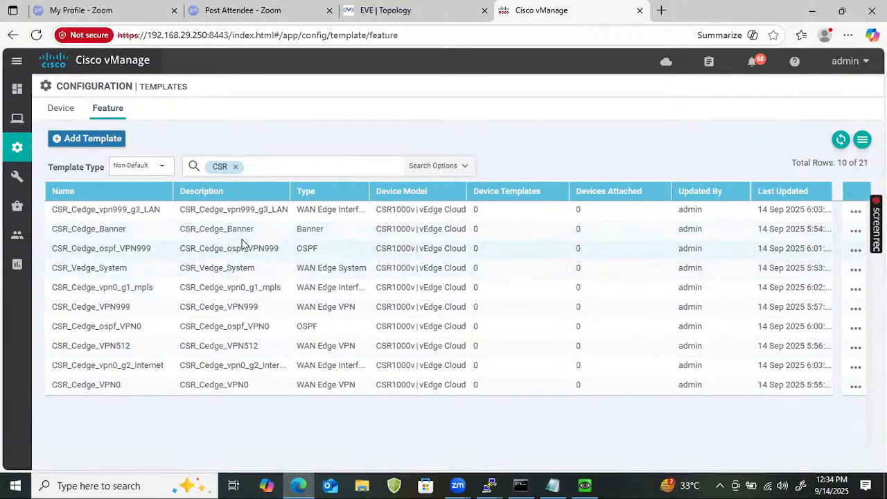
- Open the CSR_Cedge_ospf_VPN999 feature template for editing and bring up the interface settings of its OSPF area 0
click(849, 252)
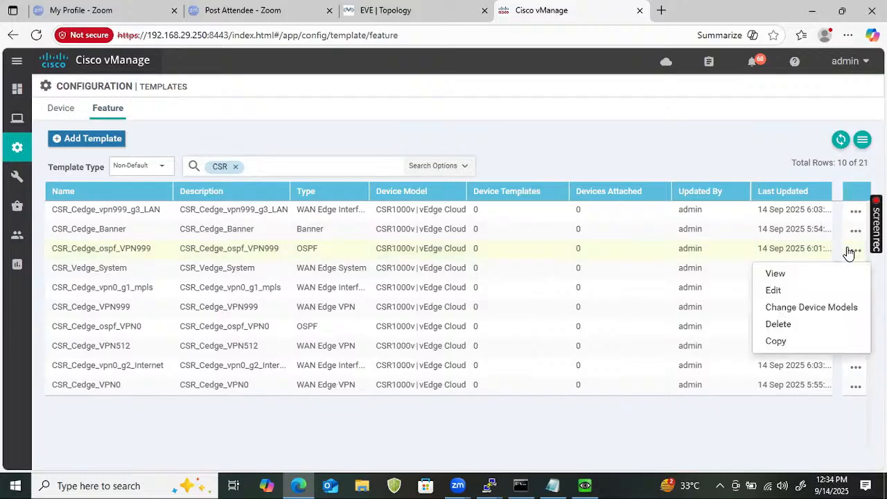
click(774, 291)
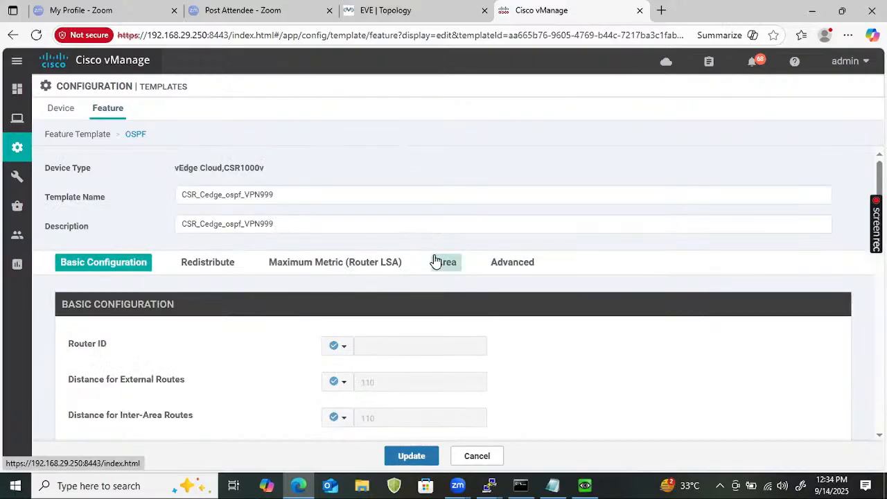
click(436, 262)
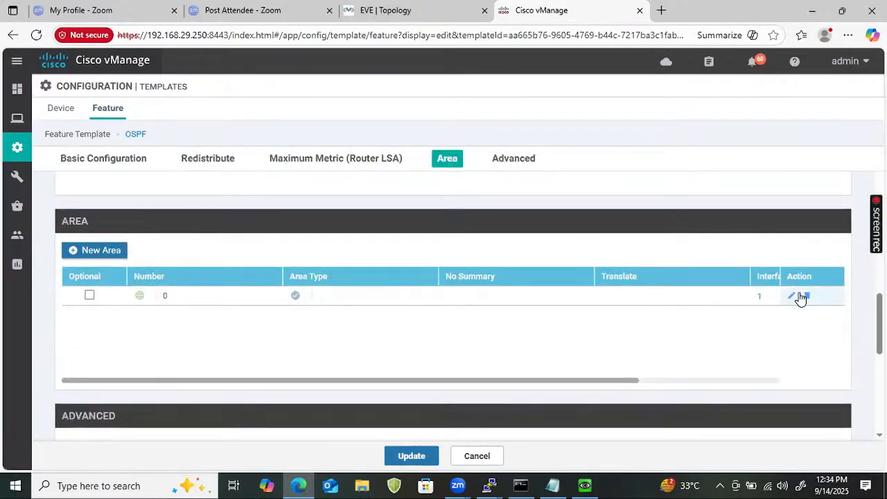
click(793, 294)
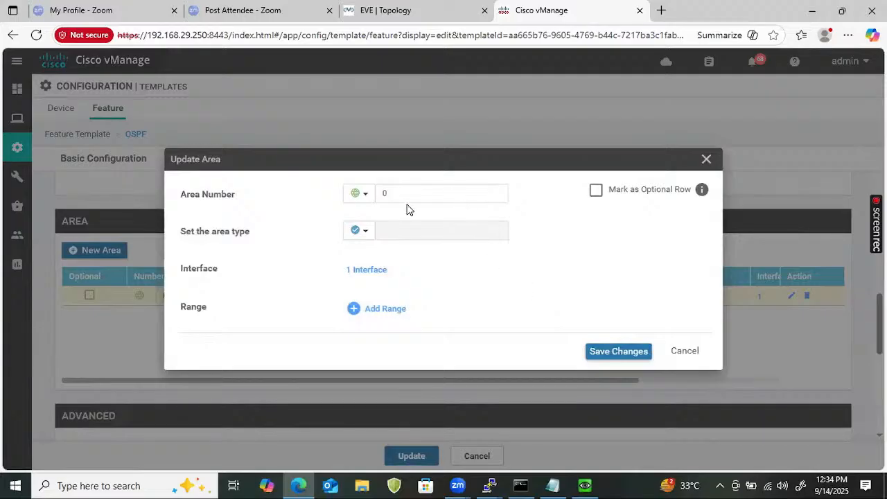
click(375, 271)
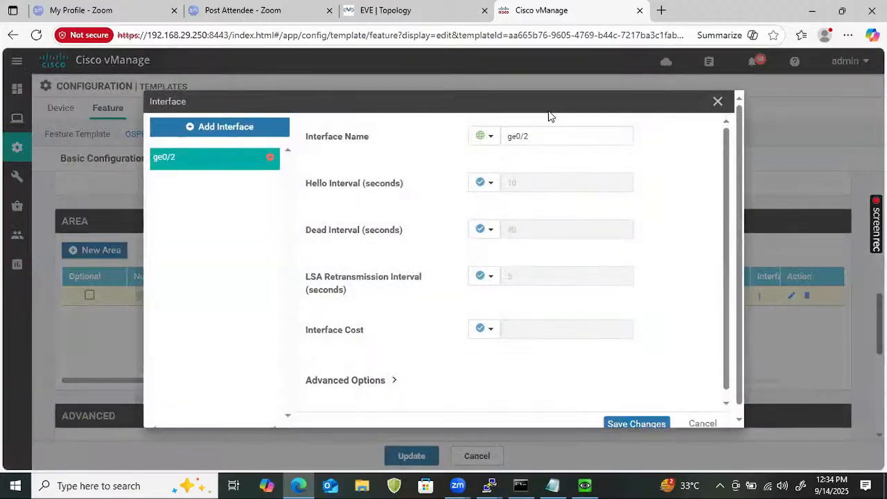
- Set the area 0 interface name to GigabitEthernet3, save the area changes and update the CSR_Cedge_ospf_VPN999 template
click(530, 135)
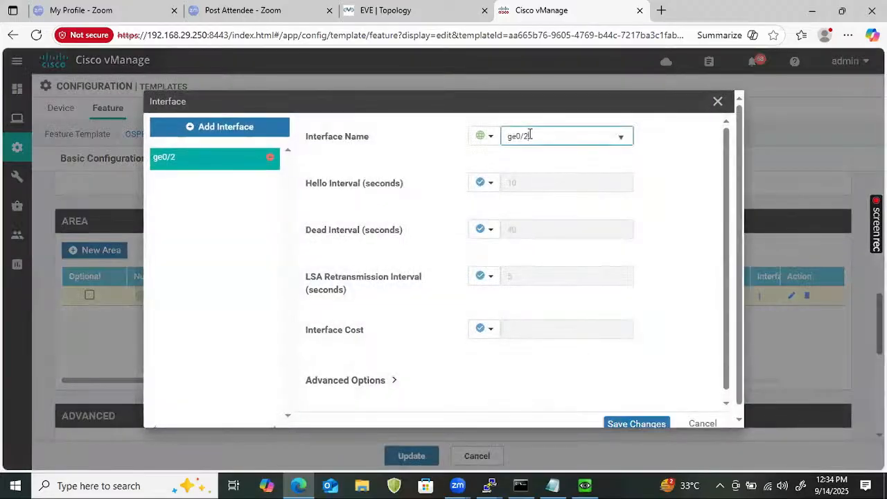
key(ctrl+a)
text(GigabitEthernet1)
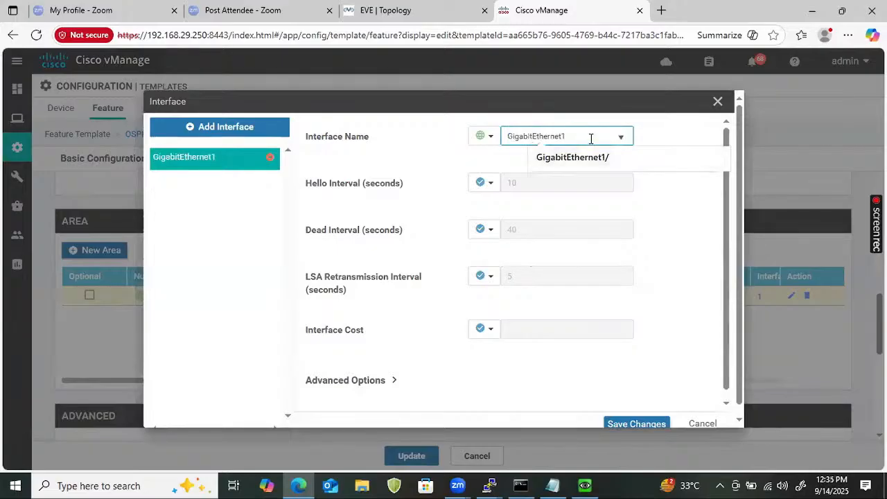
key(BackSpace)
text(3)
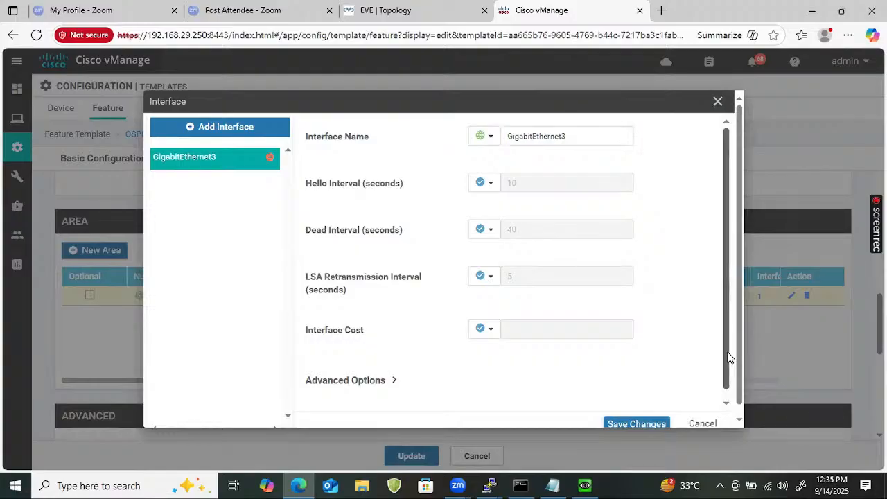
scroll(665, 388, down, 1)
click(636, 422)
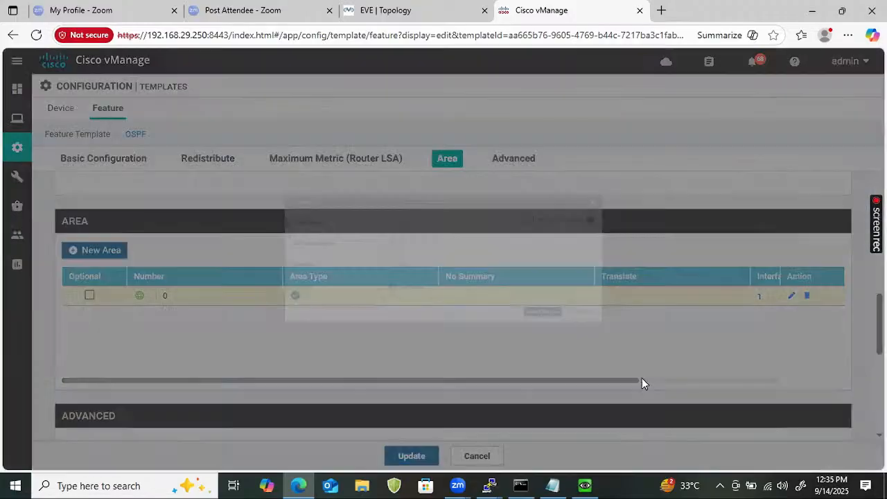
click(625, 356)
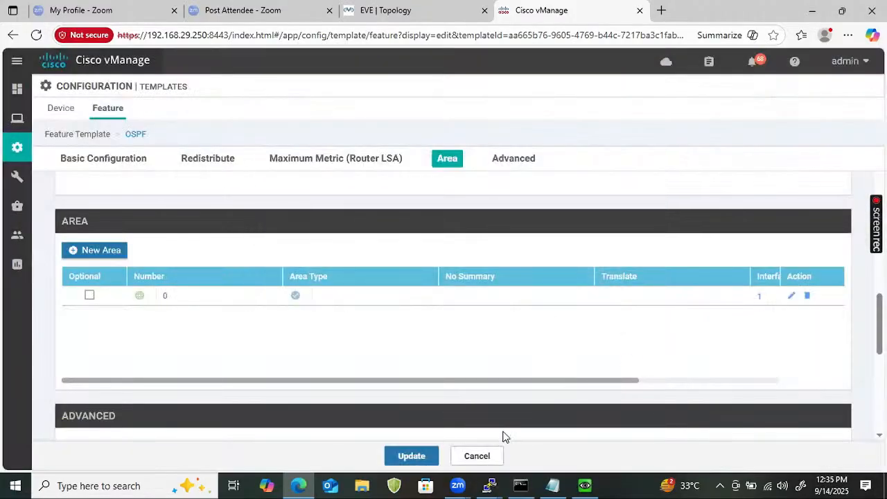
click(406, 456)
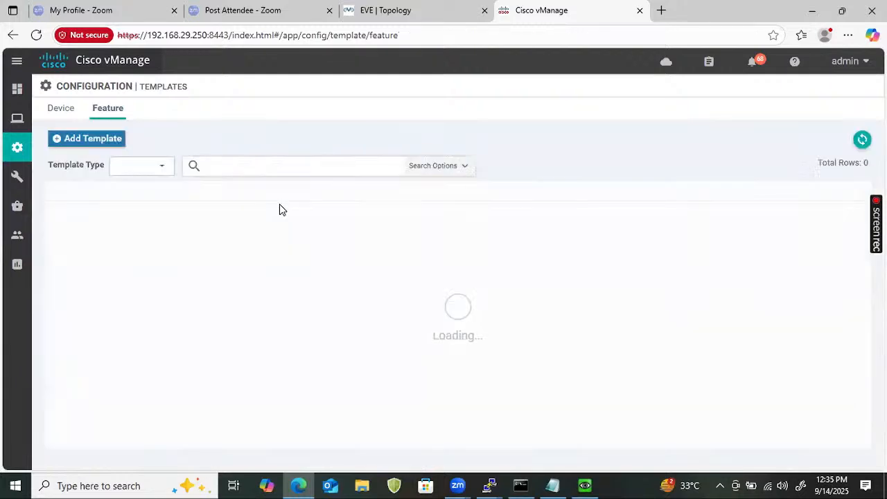
- Filter the feature template list by ospf and open CSR_Cedge_ospf_VPN0 for editing
click(255, 165)
text(ospf)
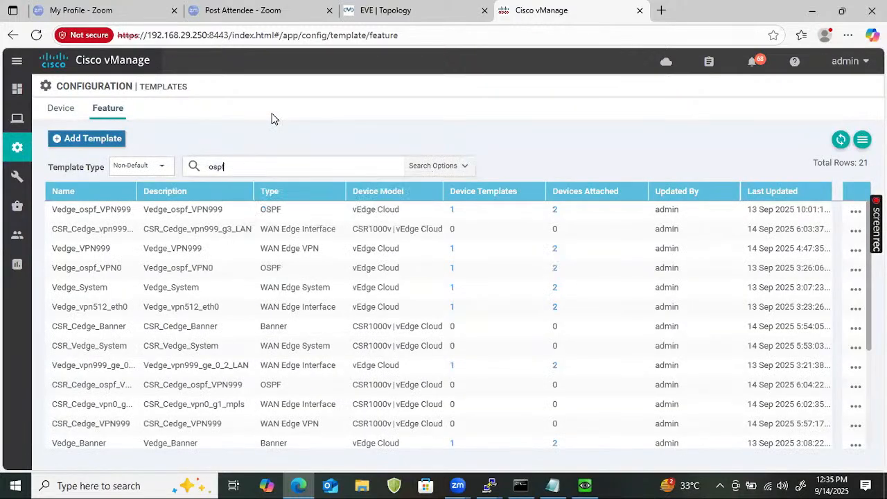
key(Return)
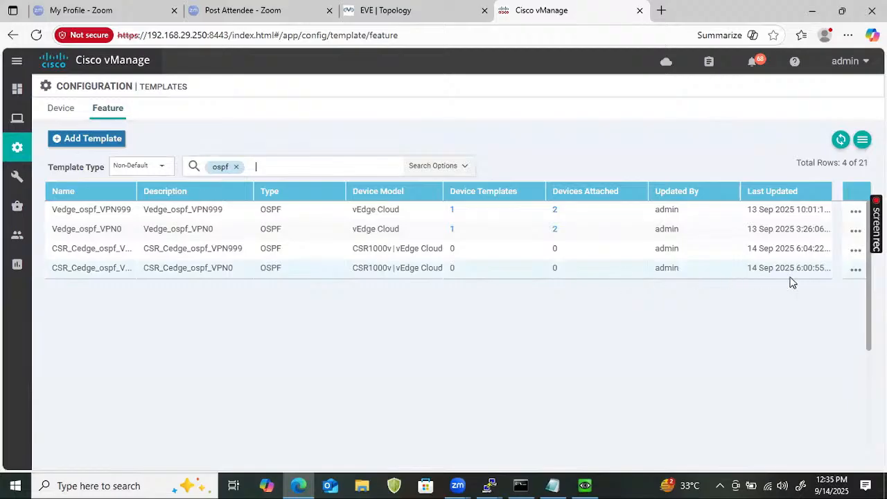
click(855, 271)
click(773, 314)
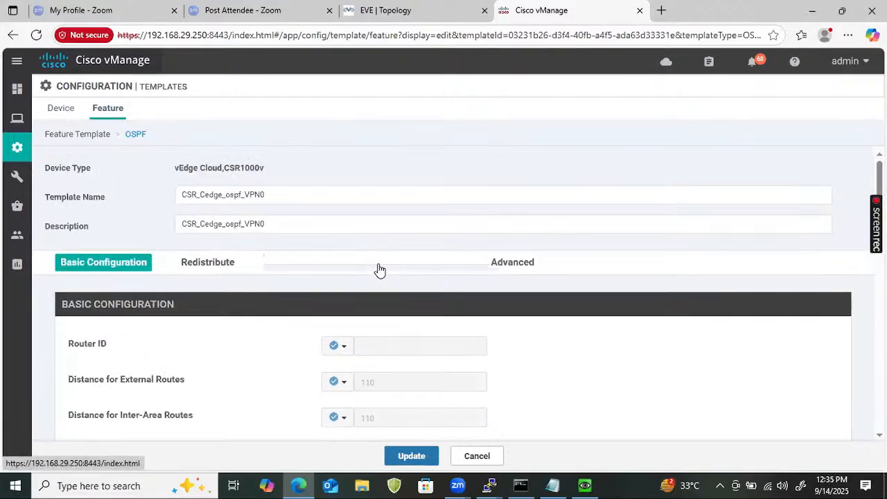
- Set the OSPF area 0 interface name of CSR_Cedge_ospf_VPN0 to GigabitEthernet1 and save the area and template
scroll(410, 339, down, 5)
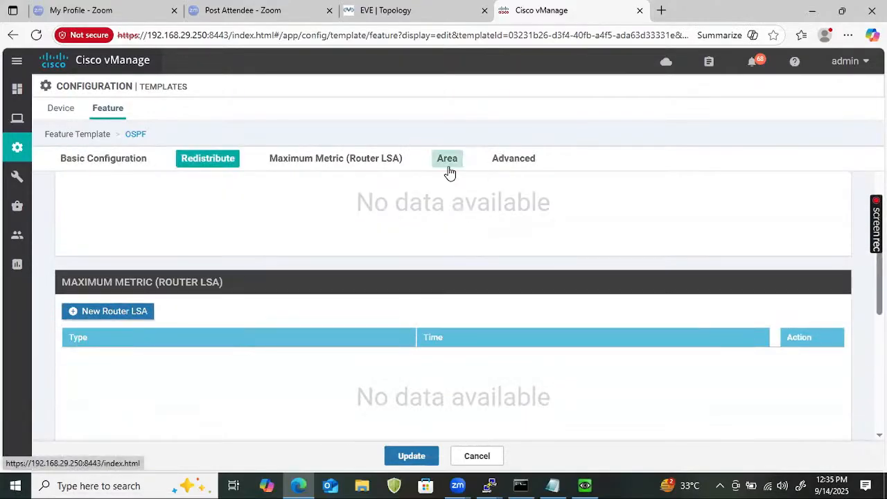
click(448, 168)
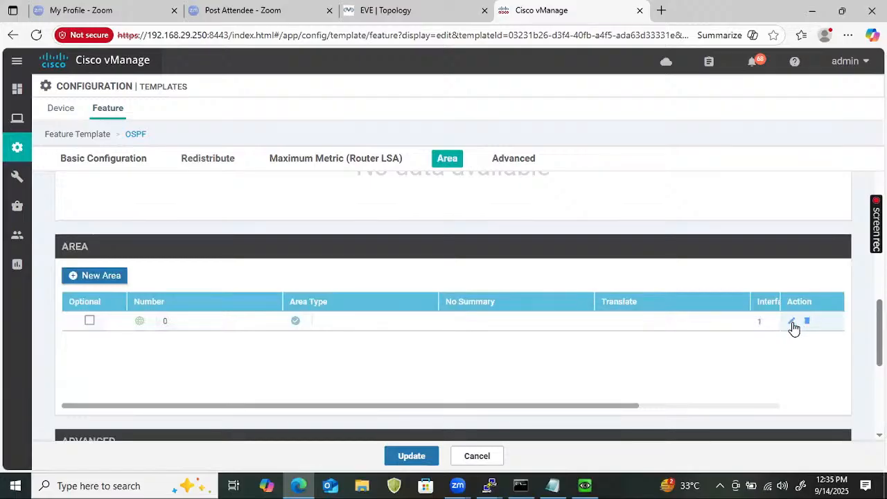
click(792, 324)
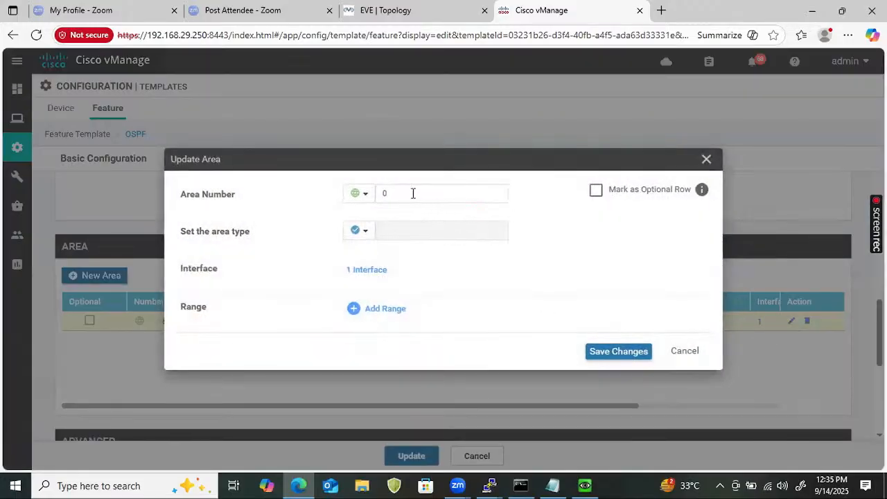
click(366, 270)
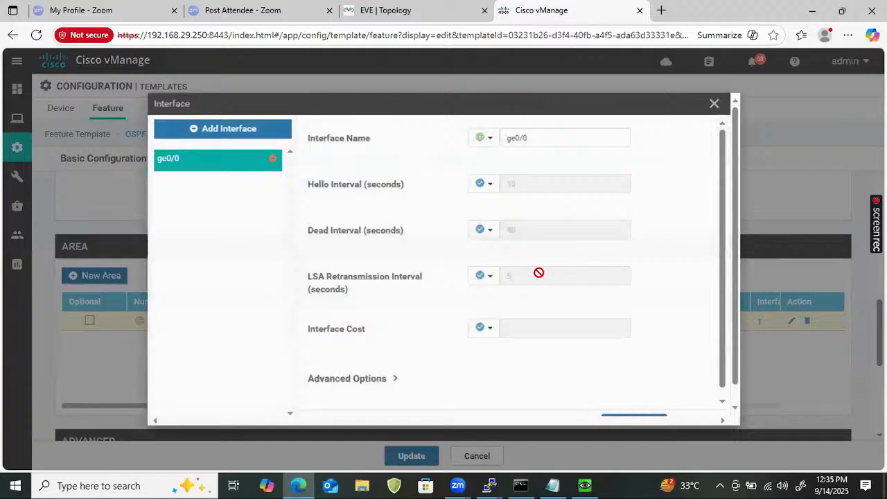
click(534, 139)
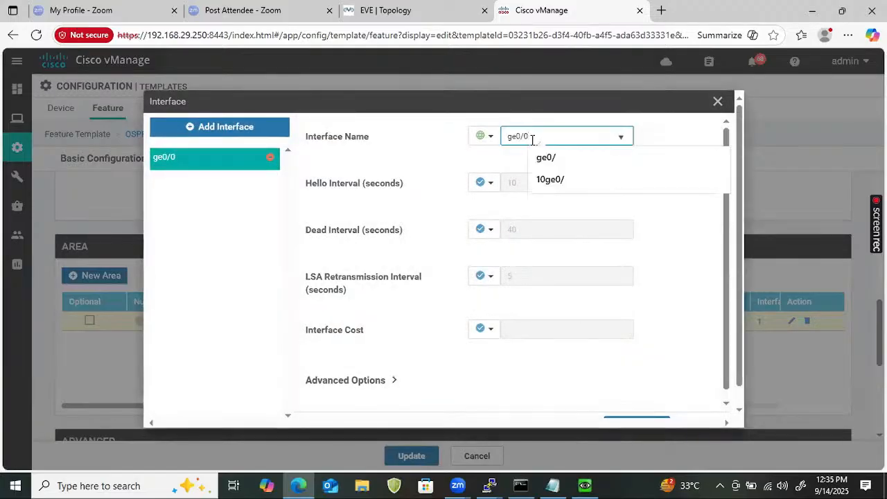
triple_click(532, 138)
text(GigabitEthernet1)
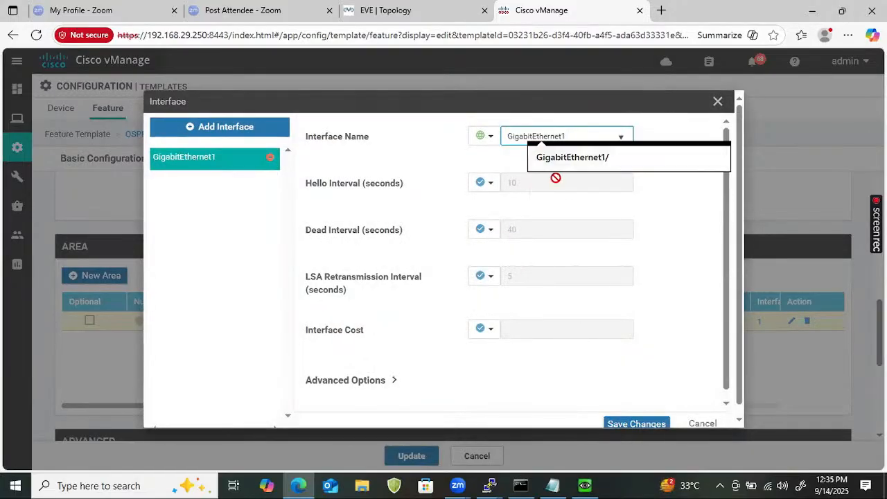
click(438, 159)
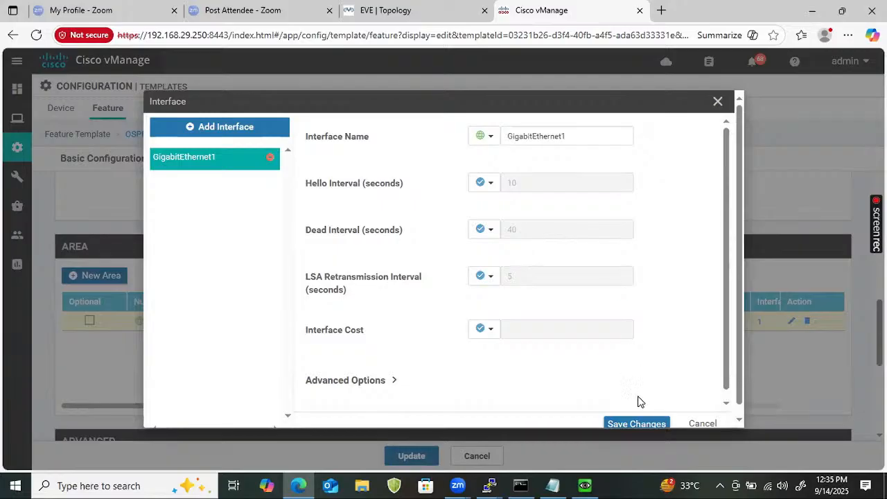
click(636, 424)
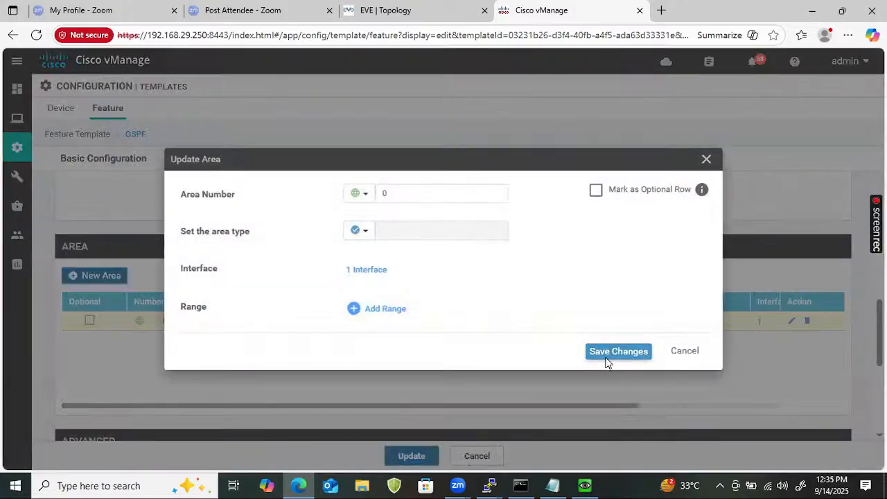
click(608, 358)
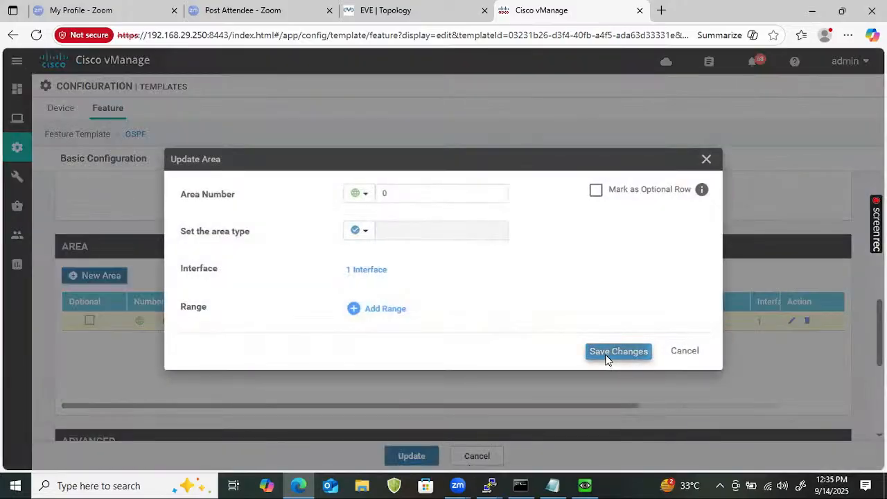
click(411, 456)
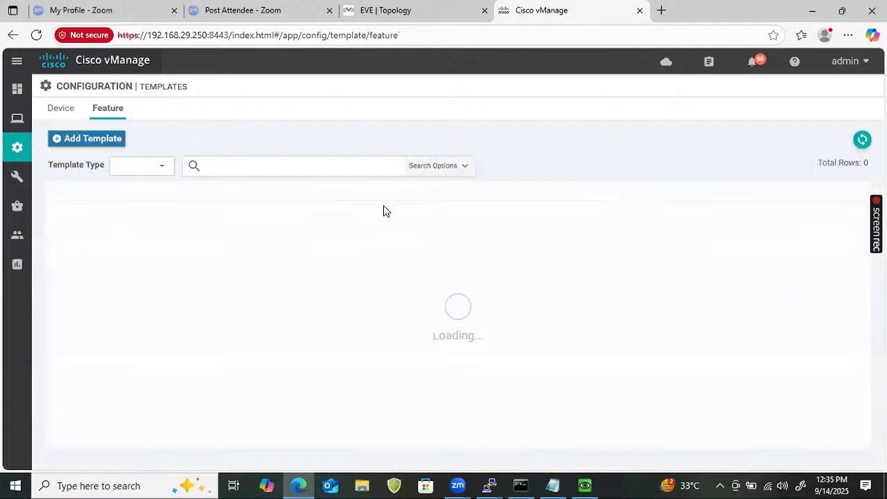
- Filter the feature template list by eth0 and start a copy of the Vedge_vpn512_eth0 template
click(271, 160)
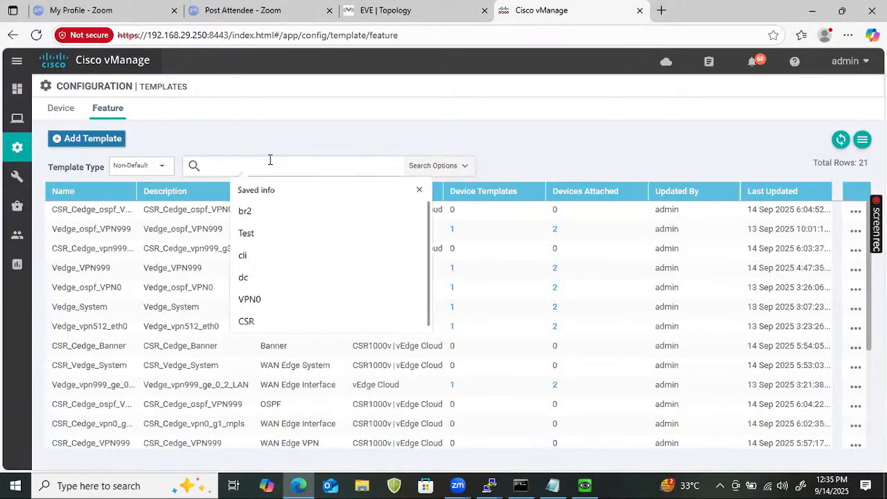
text(eth0)
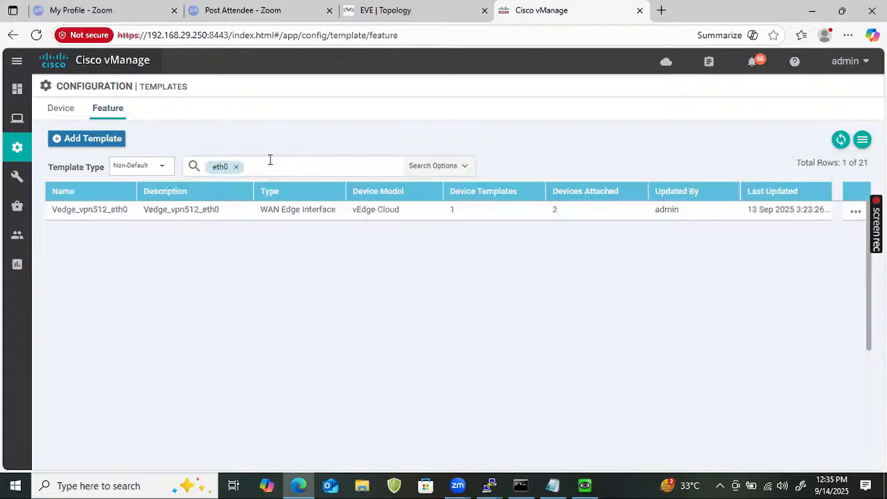
click(856, 211)
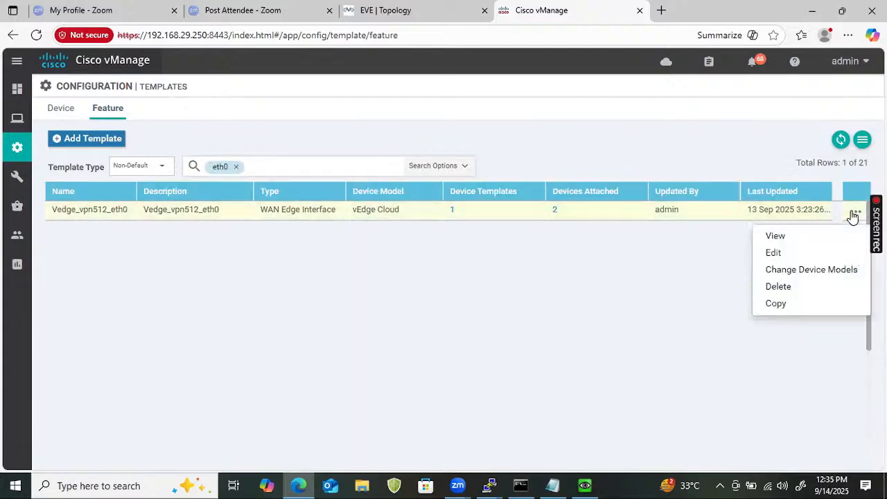
click(776, 304)
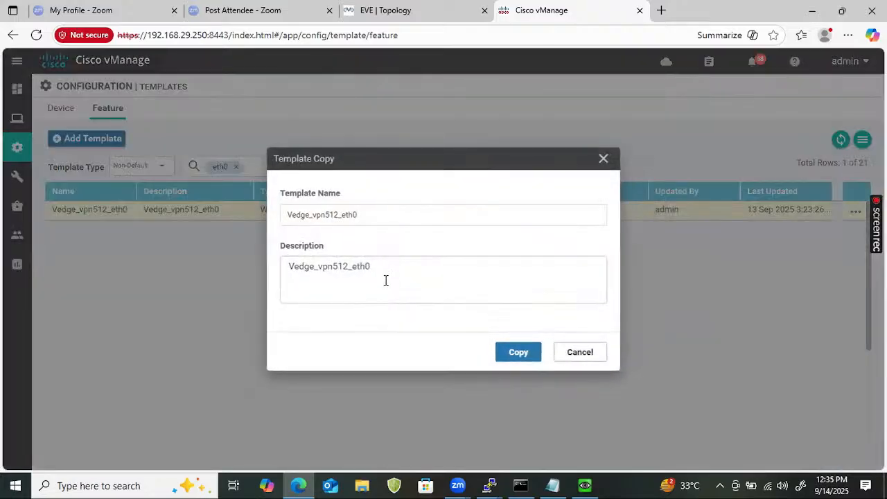
- Change the template name of the copy to CSR_Cedge_vpn512_G4
click(352, 217)
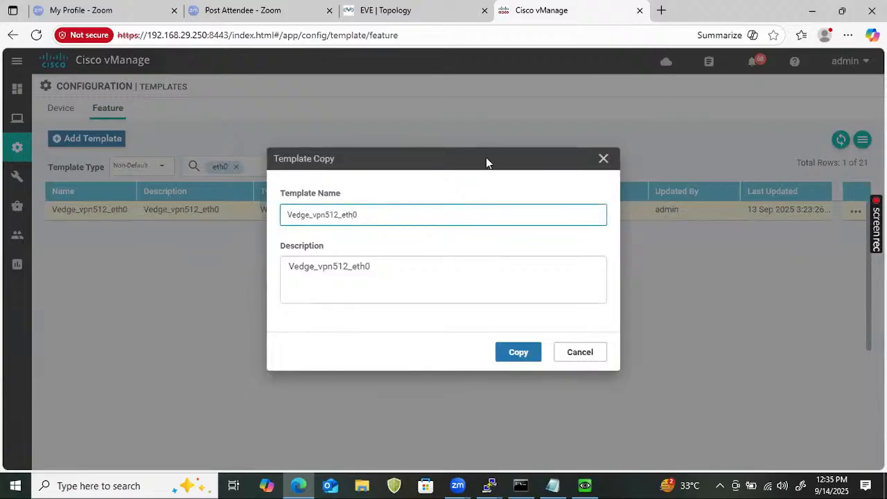
text(Ced)
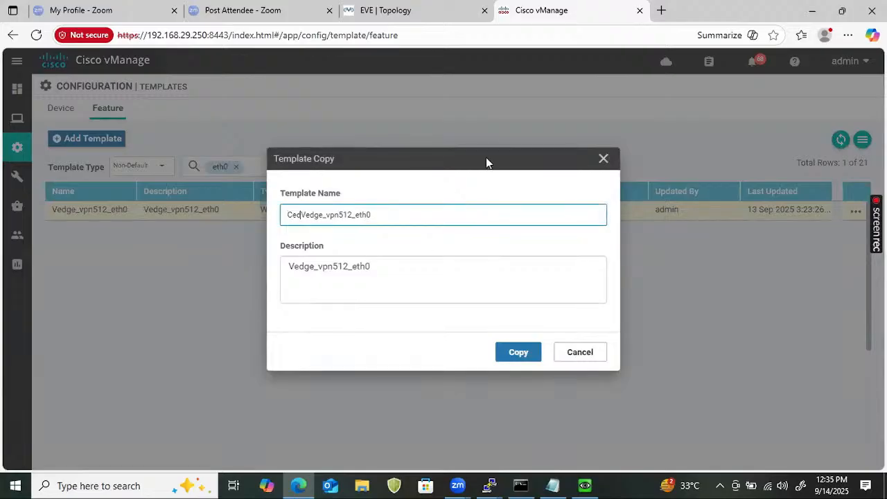
text(ge)
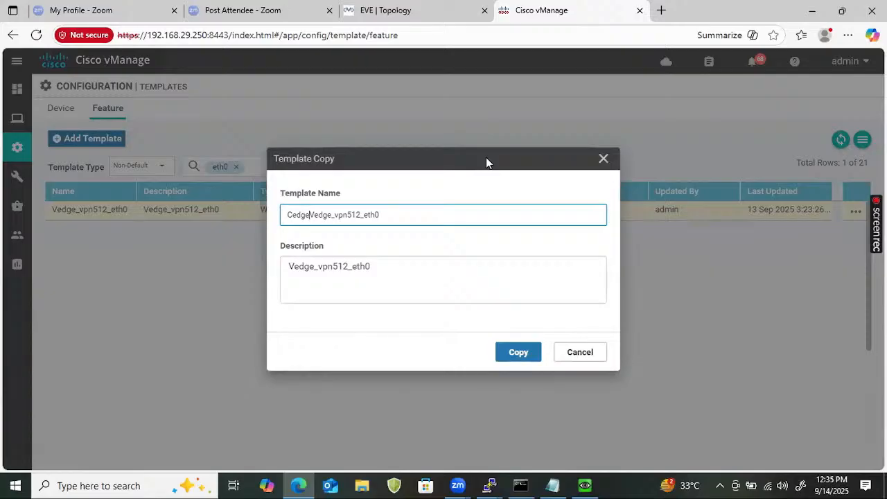
key(Home)
text(CSR)
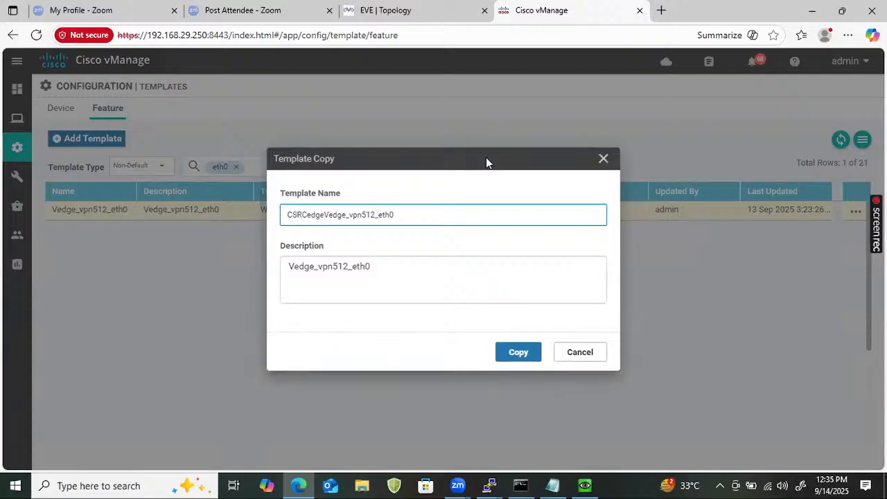
text(_)
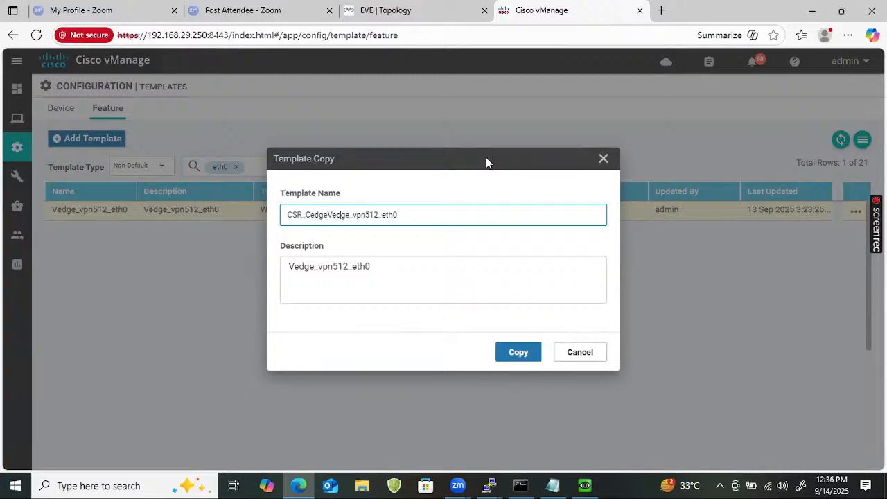
key(Right)
key(BackSpace)
key(BackSpace)
key(BackSpace)
key(BackSpace)
key(BackSpace)
key(End)
key(BackSpace)
key(BackSpace)
key(BackSpace)
key(BackSpace)
text(4)
key(ctrl+a)
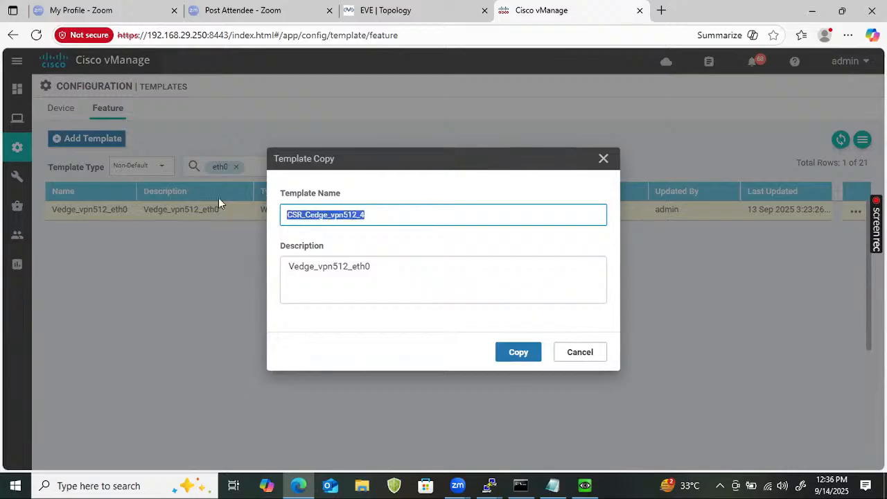
click(361, 216)
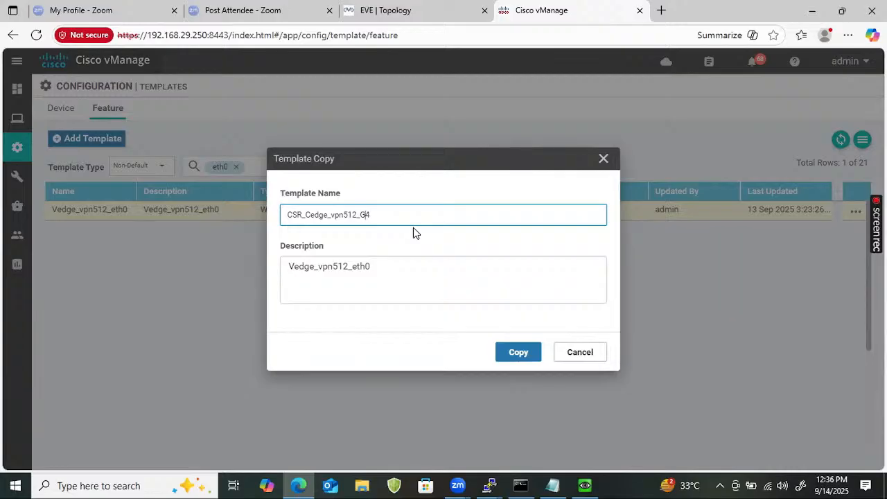
- Set the description of the copied template to CSR_Cedge_vpn512_G4 and create the copy
key(ctrl+a)
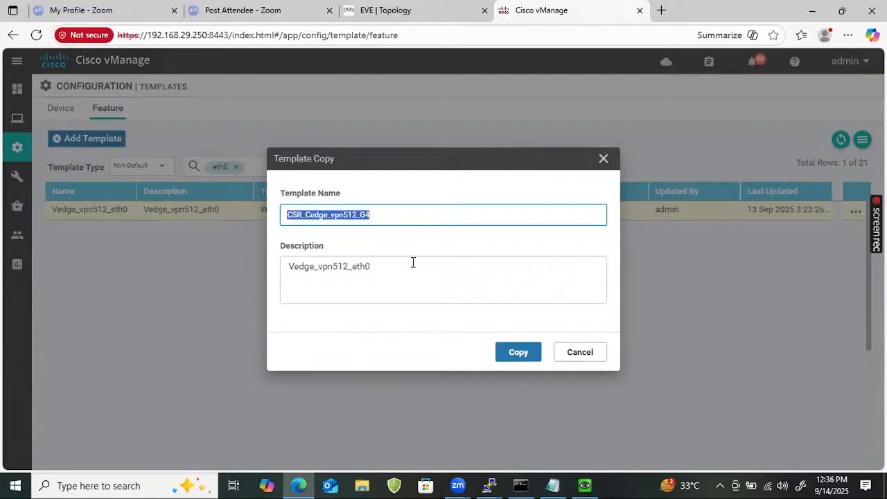
click(408, 260)
key(ctrl+a)
key(ctrl+v)
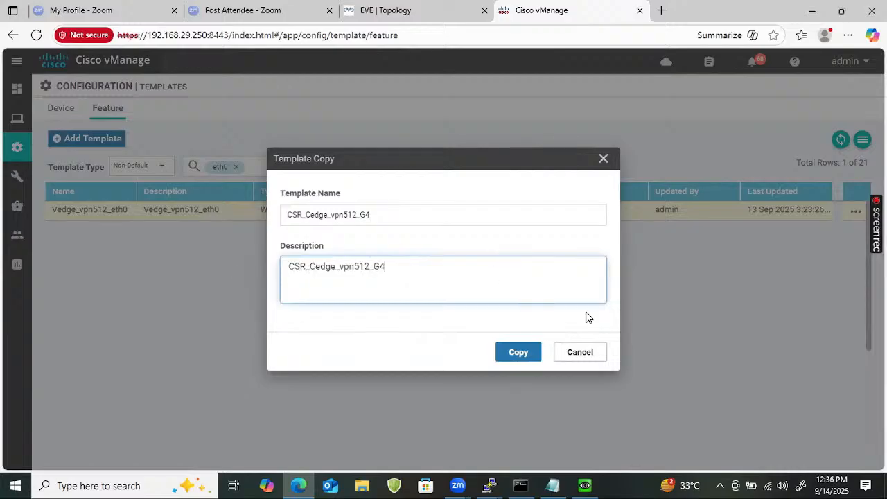
click(516, 350)
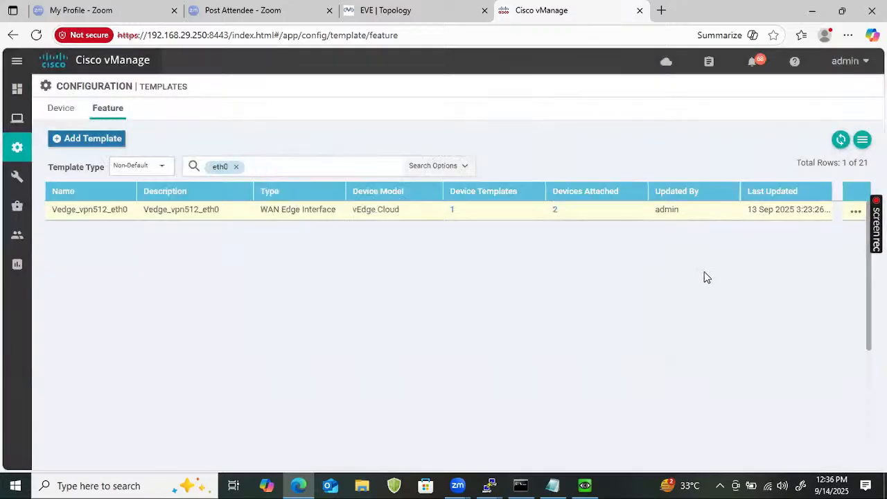
- Filter the feature template list by g4 instead of eth0 and open CSR_Cedge_vpn512_G4 for editing
click(853, 208)
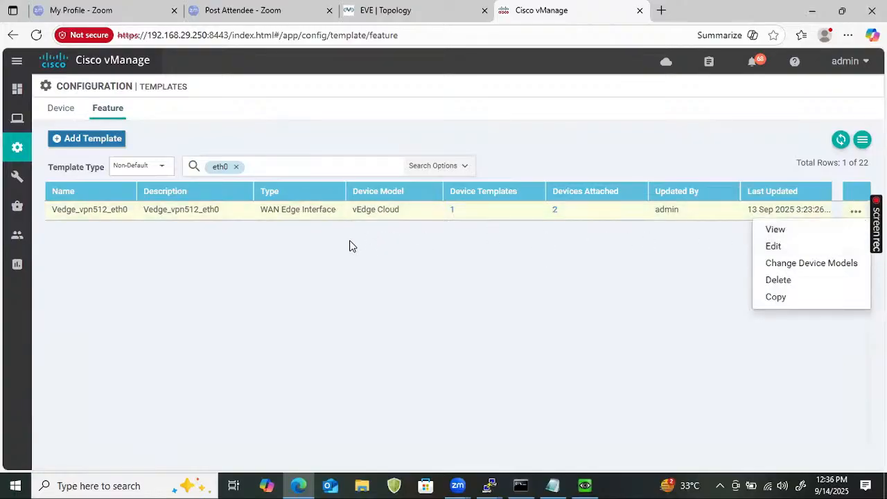
click(235, 167)
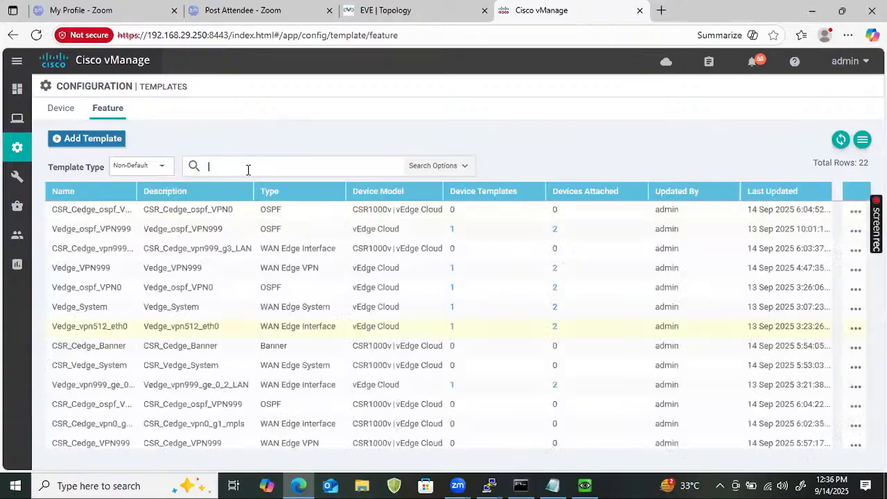
click(248, 168)
text(g4)
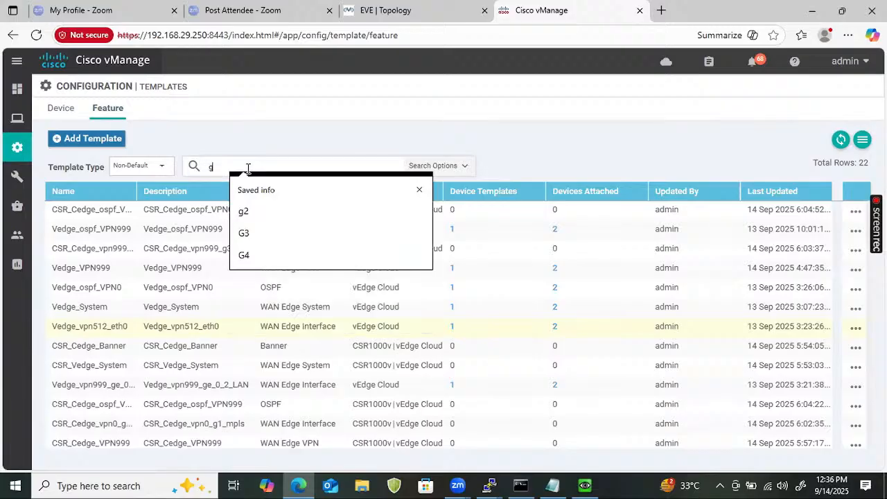
key(Return)
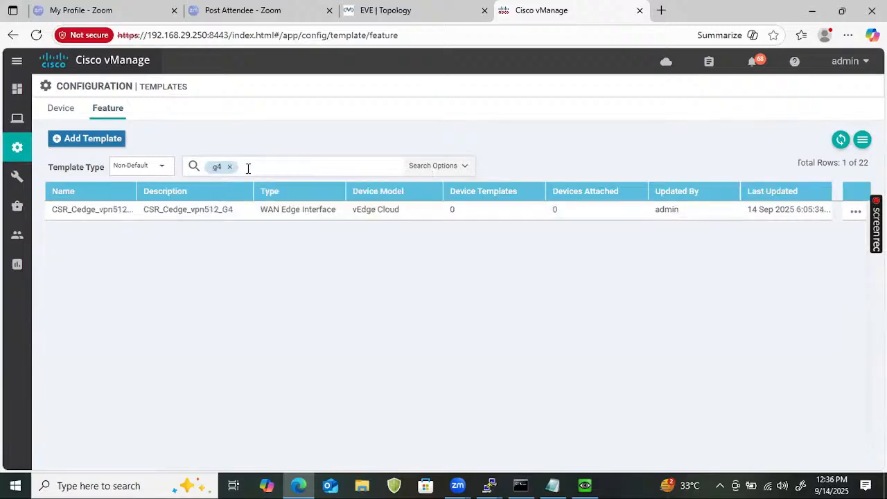
click(855, 211)
click(774, 250)
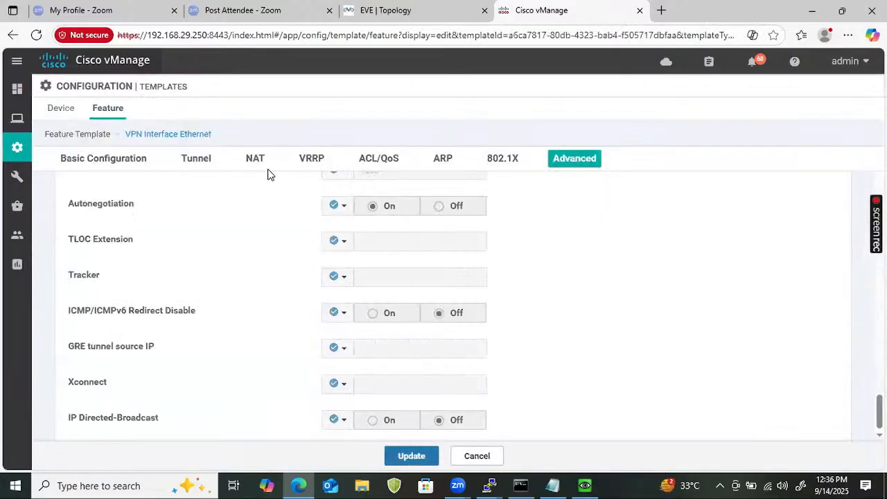
- Set the interface name of CSR_Cedge_vpn512_G4 to GigabitEthernet4, copied from the CSR terminal's interface list, and update the template
click(391, 386)
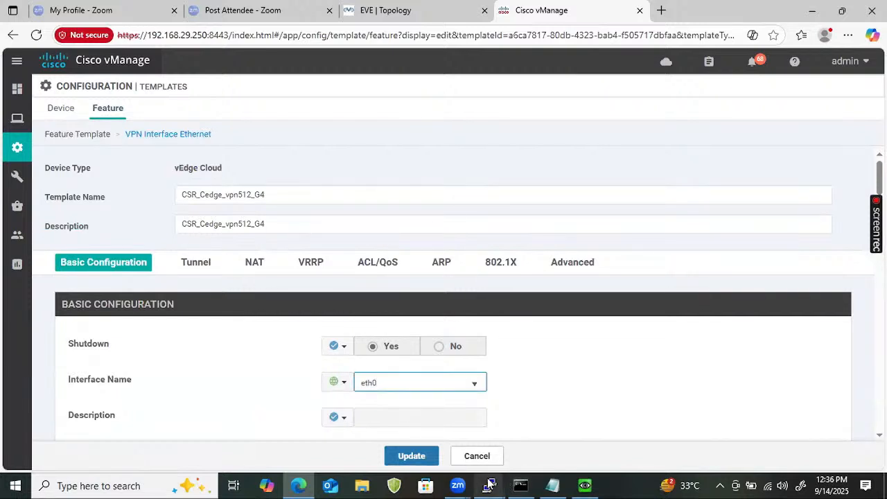
key(alt+Tab)
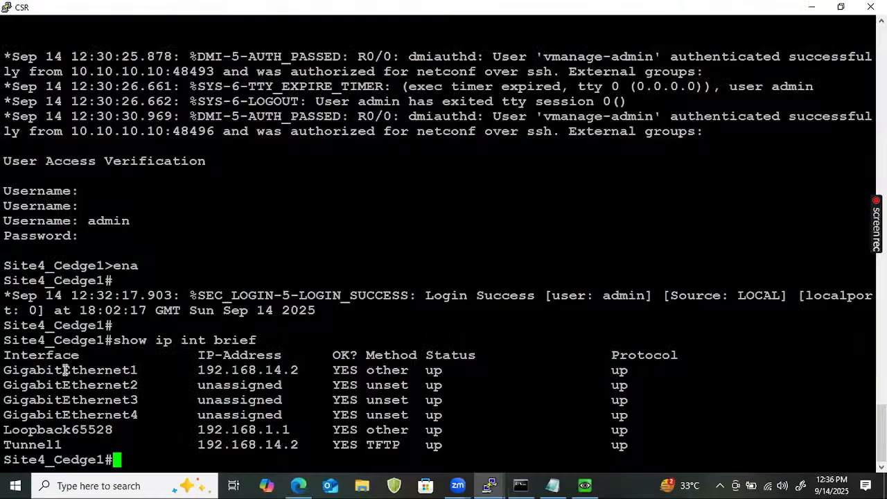
double_click(72, 420)
key(Return)
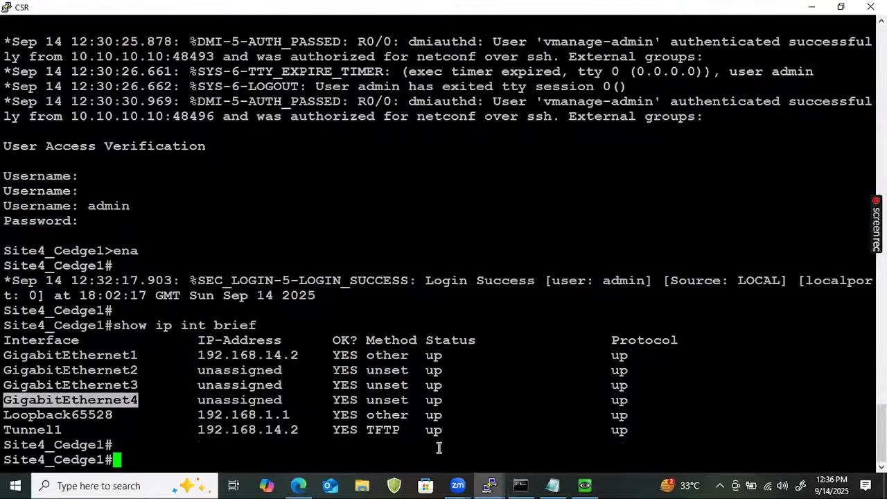
click(305, 483)
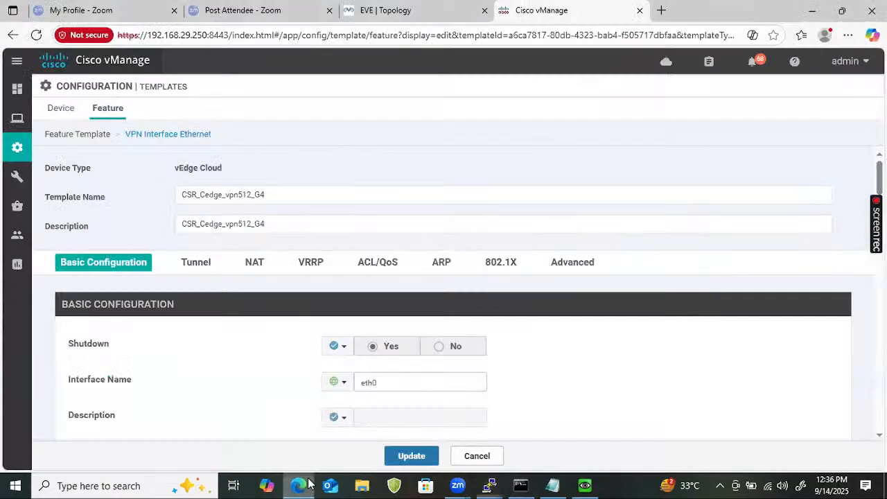
drag(382, 383, 273, 391)
key(ctrl+v)
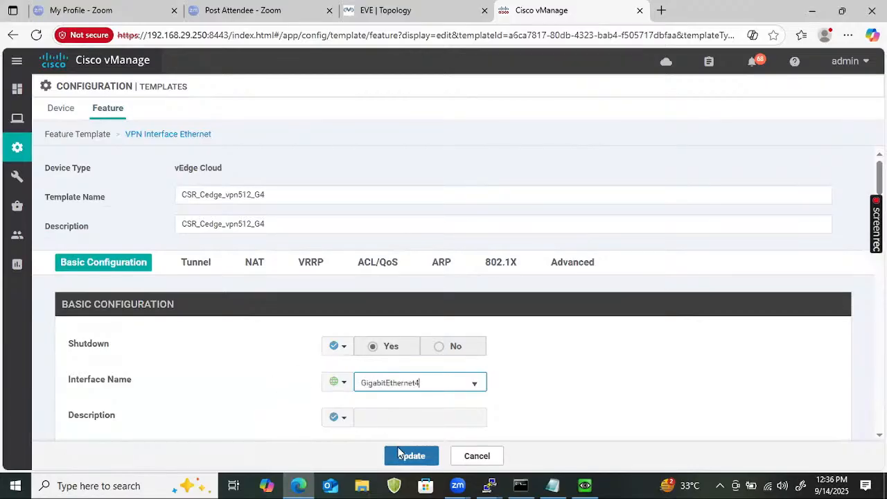
click(418, 456)
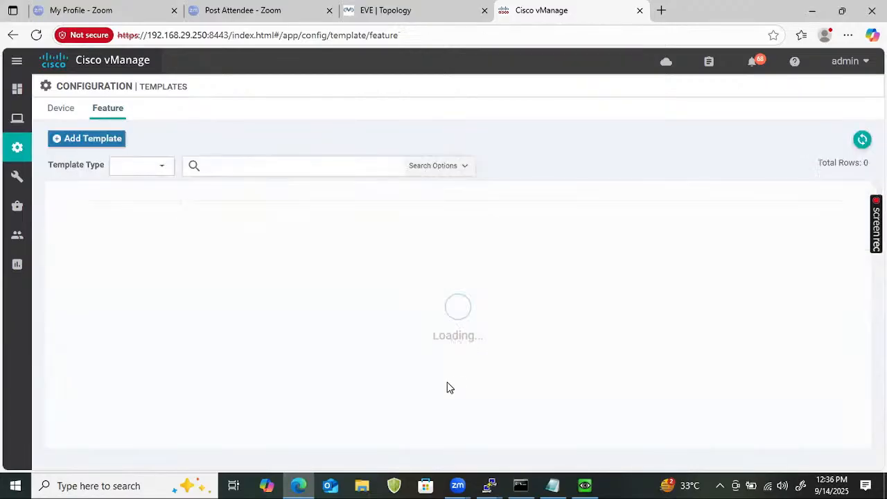
- Filter the feature templates by g4, add CSR1000v to the device models of CSR_Cedge_vpn512_G4, and clear the filter
click(254, 169)
text(g4)
key(Return)
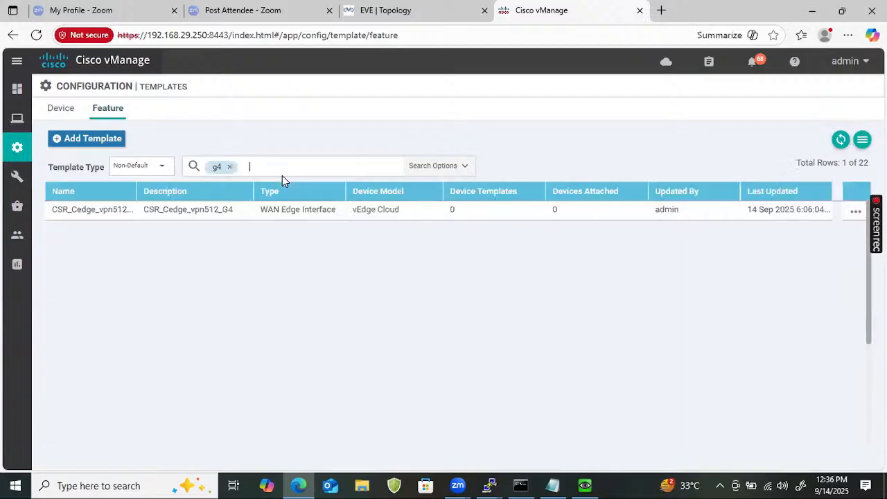
click(856, 212)
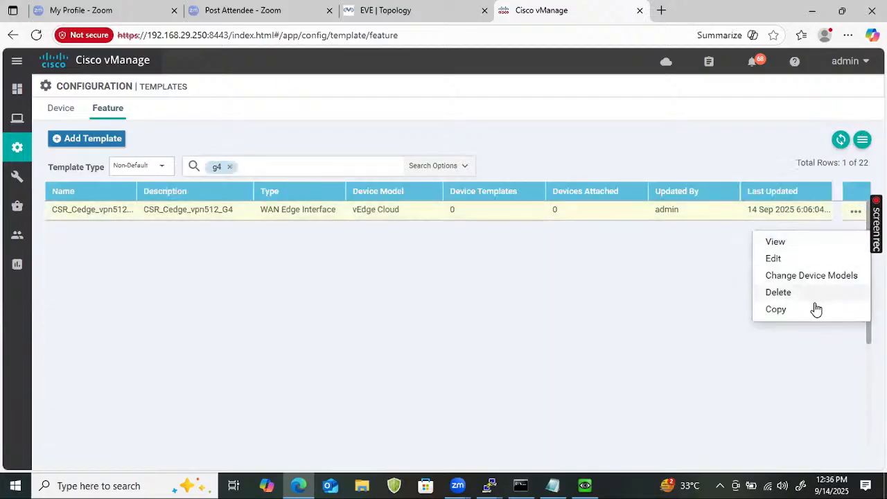
click(805, 278)
click(447, 241)
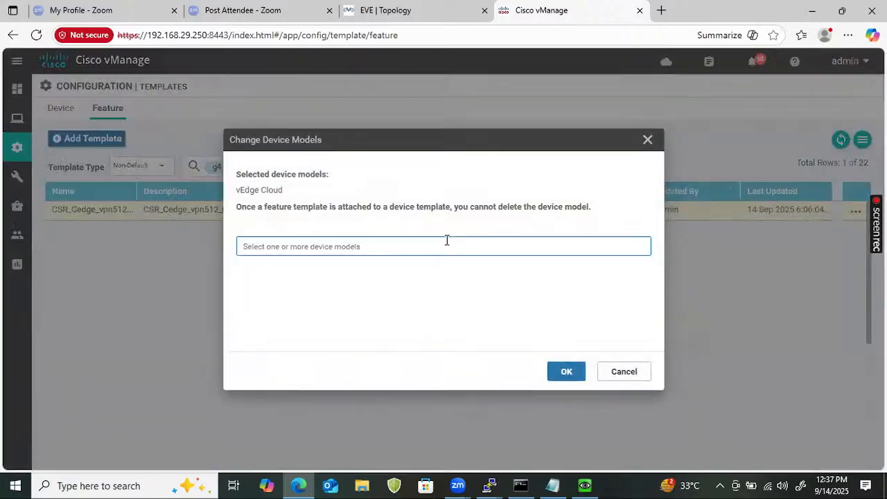
click(301, 268)
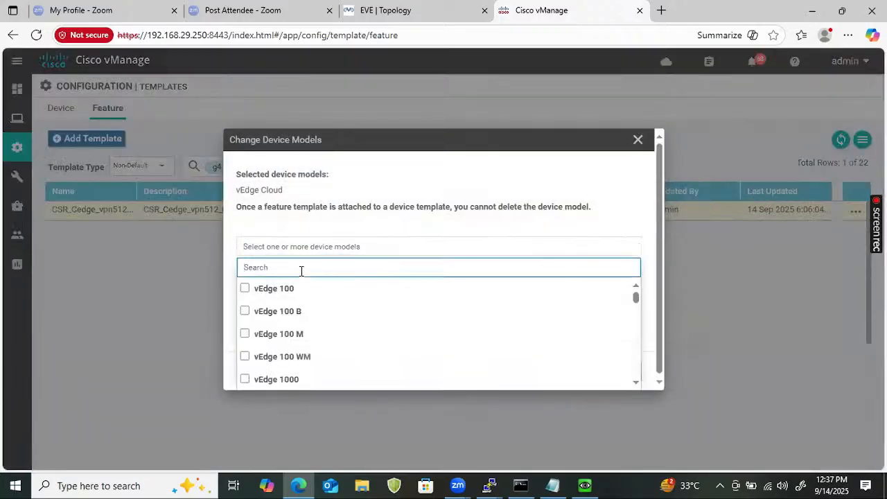
text(csr)
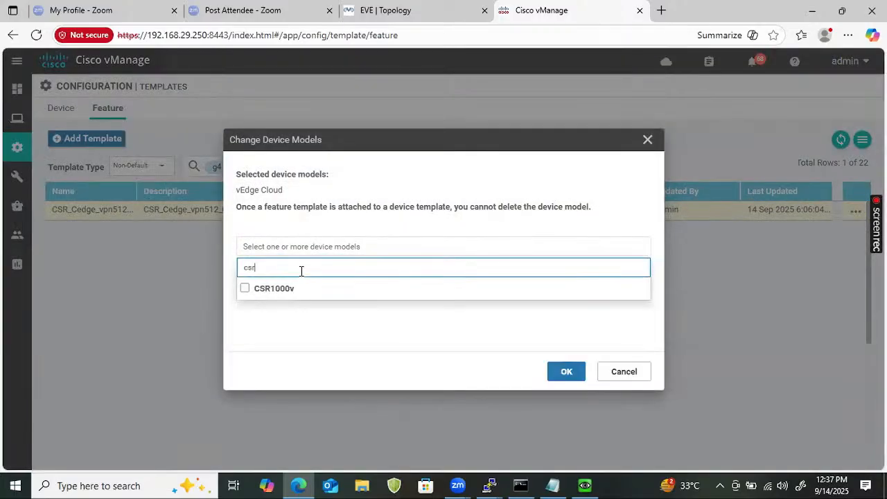
click(244, 288)
click(555, 375)
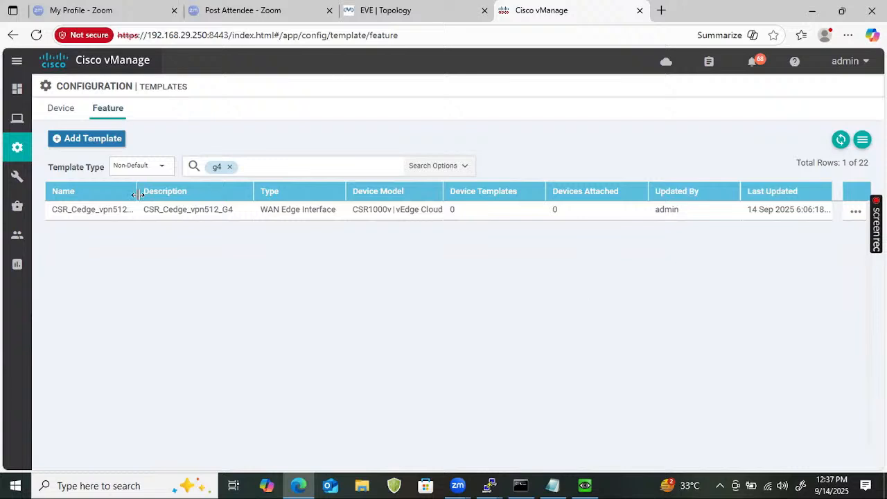
click(229, 167)
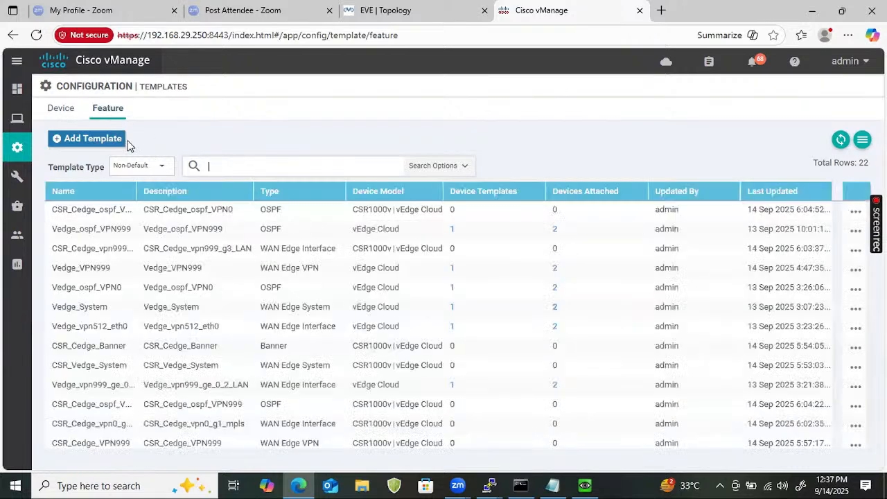
- Start a new device template from feature templates with CSR1000v as the device model
click(61, 109)
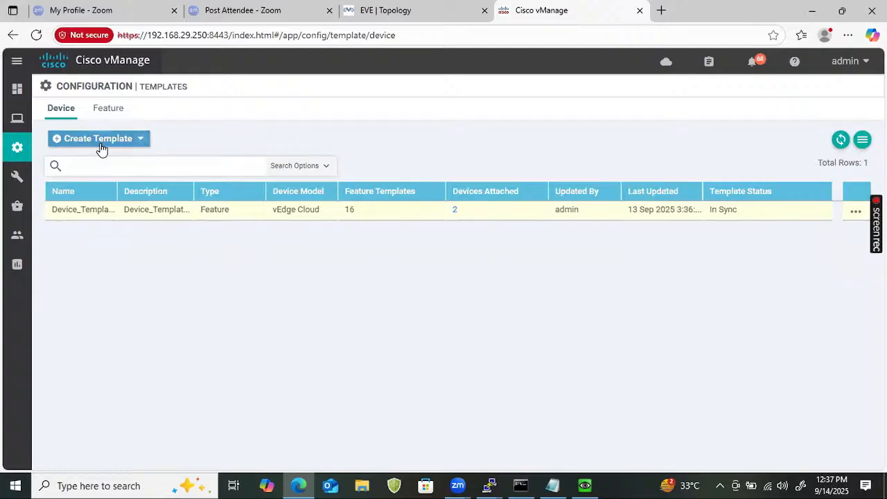
click(100, 142)
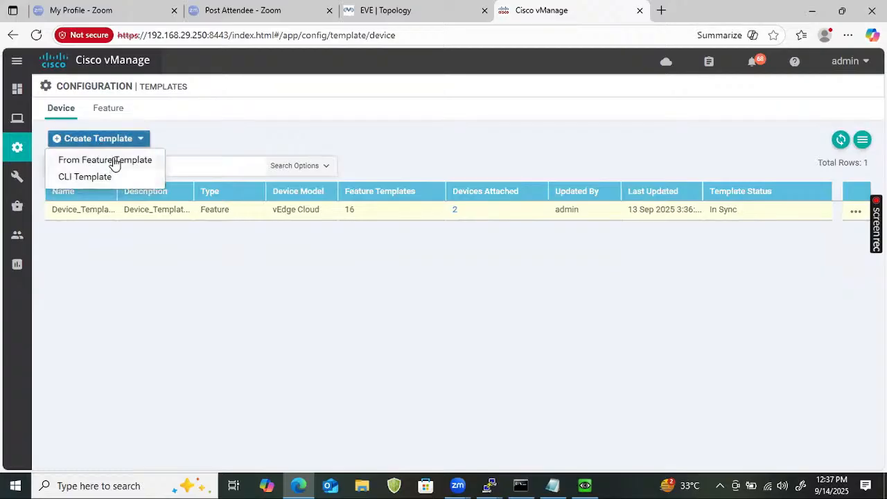
click(115, 161)
click(299, 142)
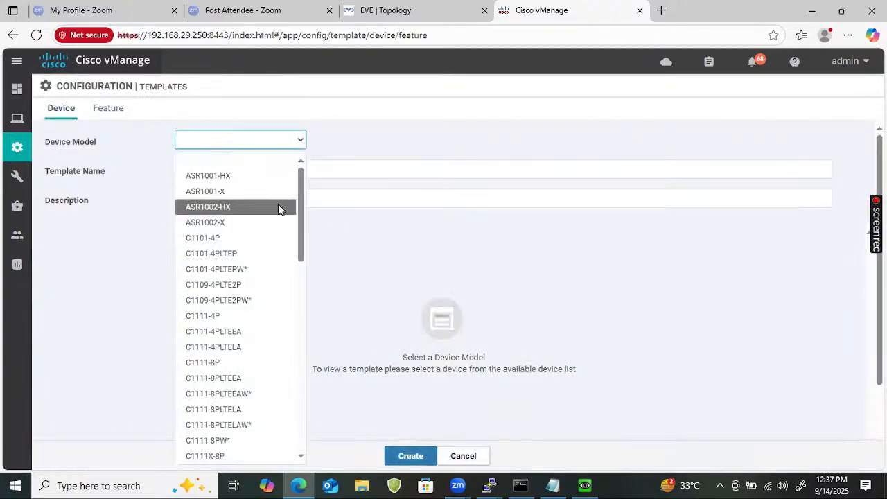
drag(300, 226, 297, 331)
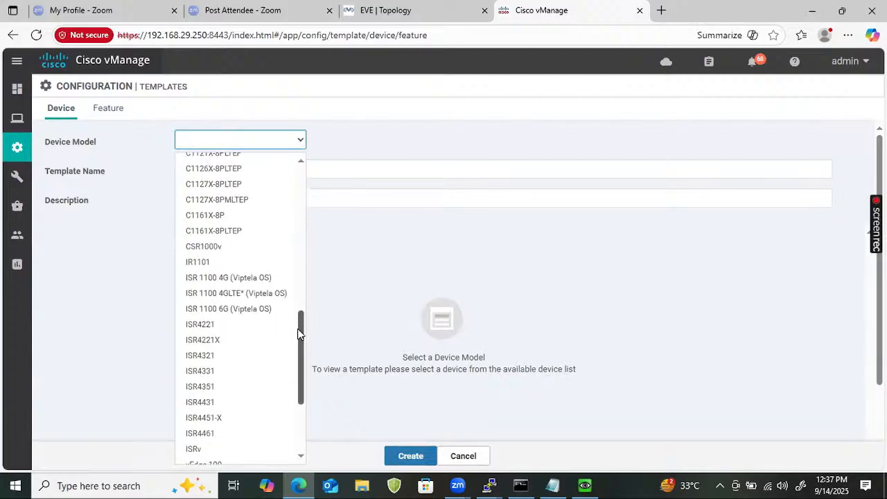
click(219, 247)
- Enter CSR_Device_template as both the name and the description of the device template
click(257, 162)
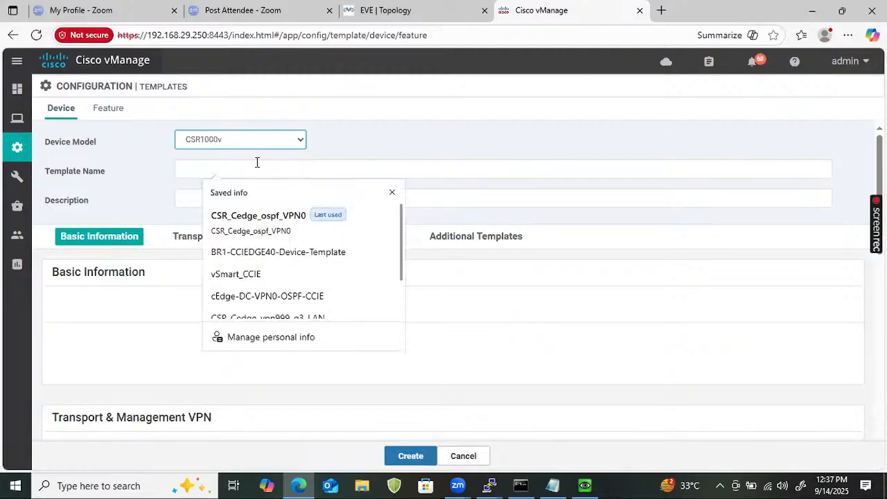
text(CSR)
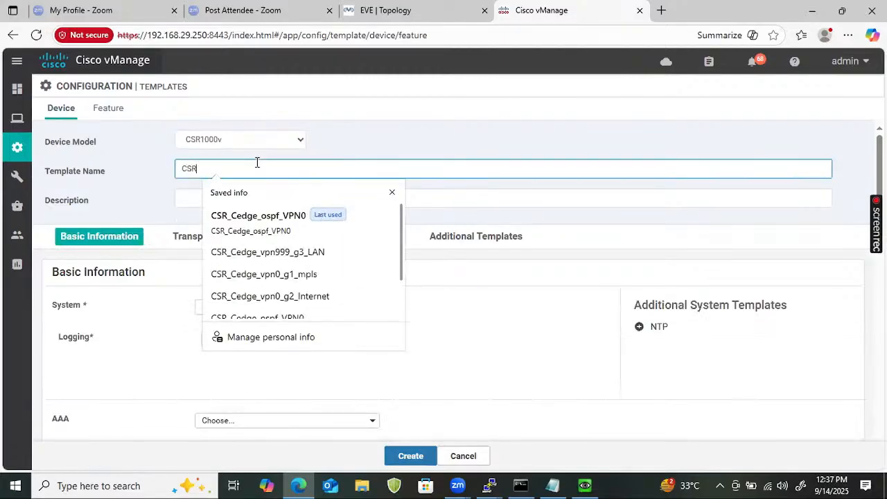
text(_Device_template)
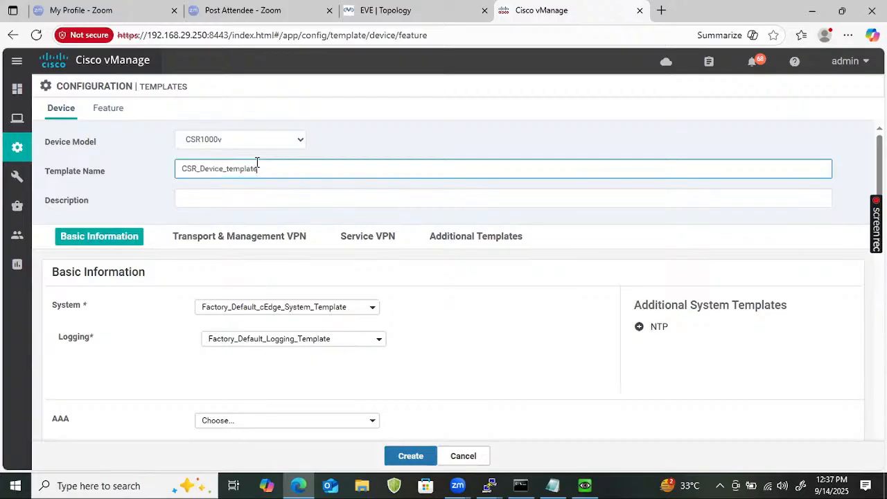
double_click(257, 166)
key(ctrl+c)
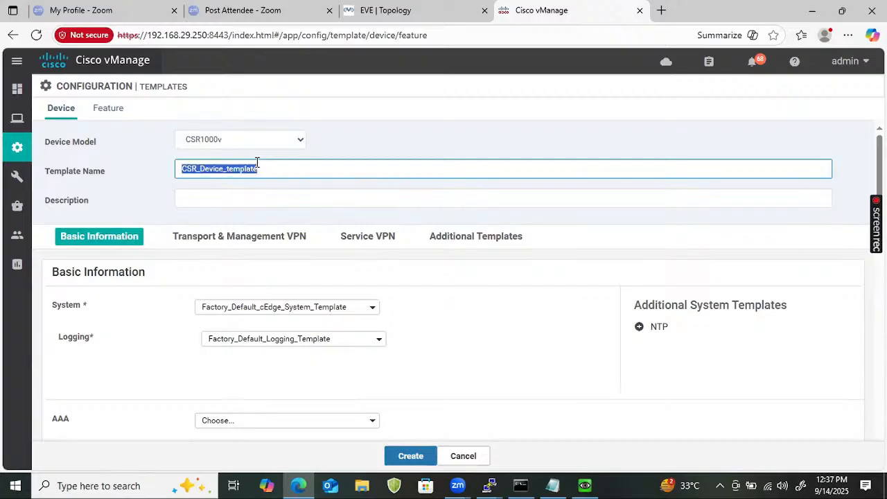
click(273, 201)
key(ctrl+v)
- Select CSR_Vedge_System as the System template in the device template's basic information
scroll(177, 277, down, 4)
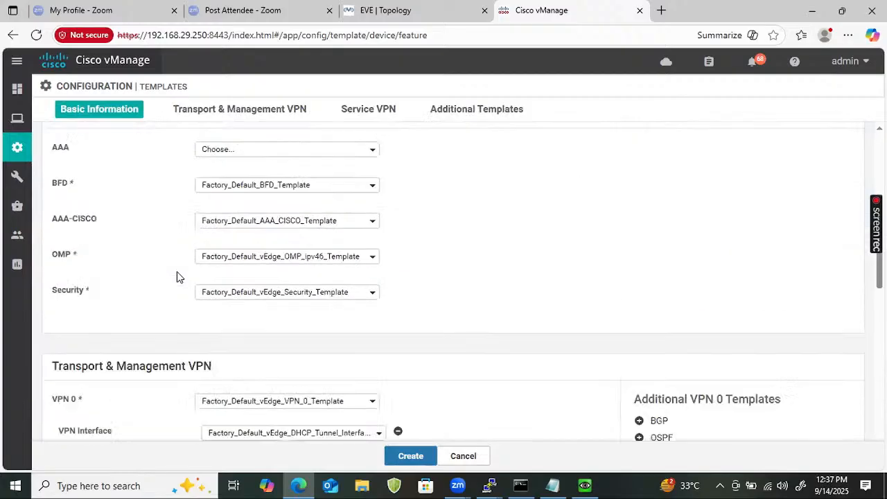
scroll(231, 242, up, 2)
scroll(261, 192, up, 1)
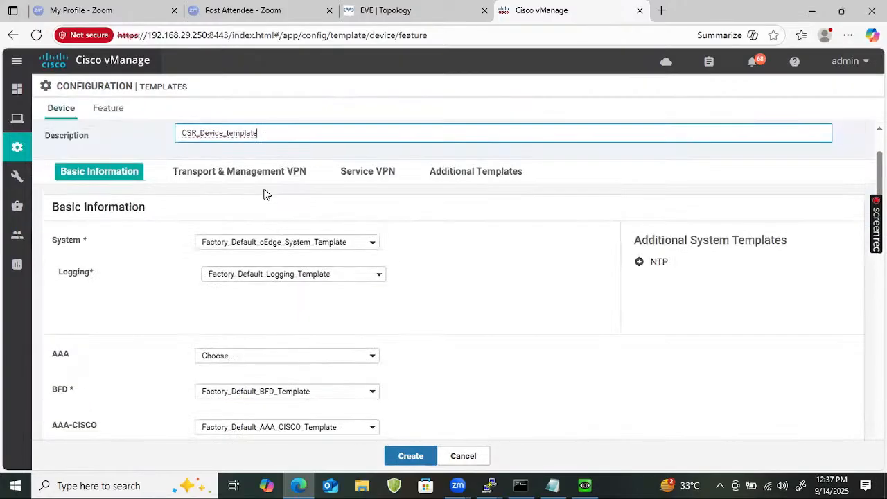
click(261, 243)
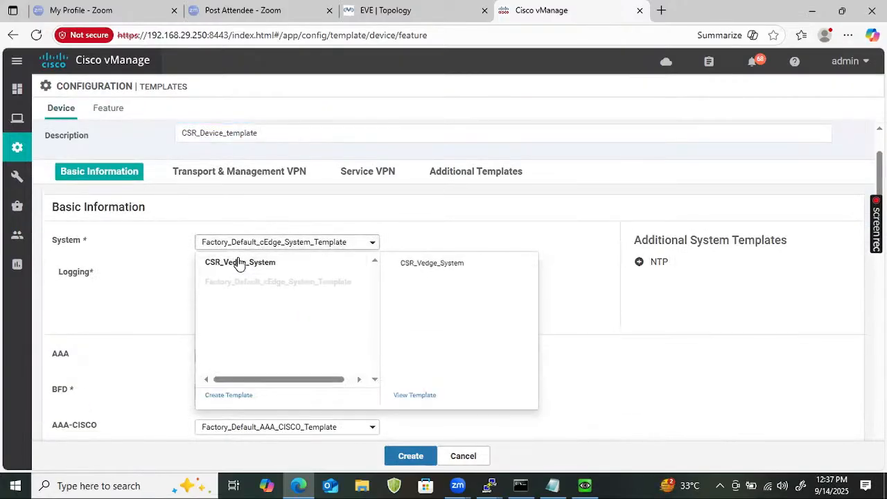
click(239, 264)
- Select CSR_Cedge_VPN0 as the VPN 0 template and CSR_Cedge_vpn0_g1_mpls as its VPN interface template
scroll(206, 279, down, 5)
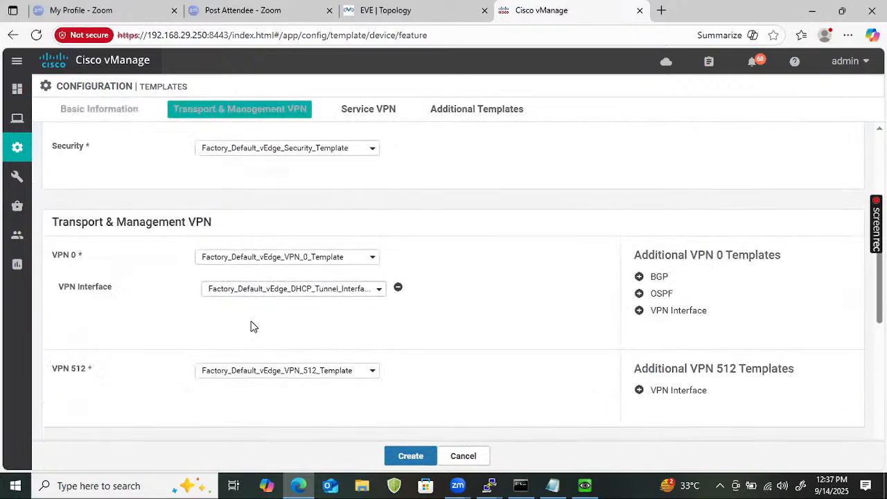
click(303, 260)
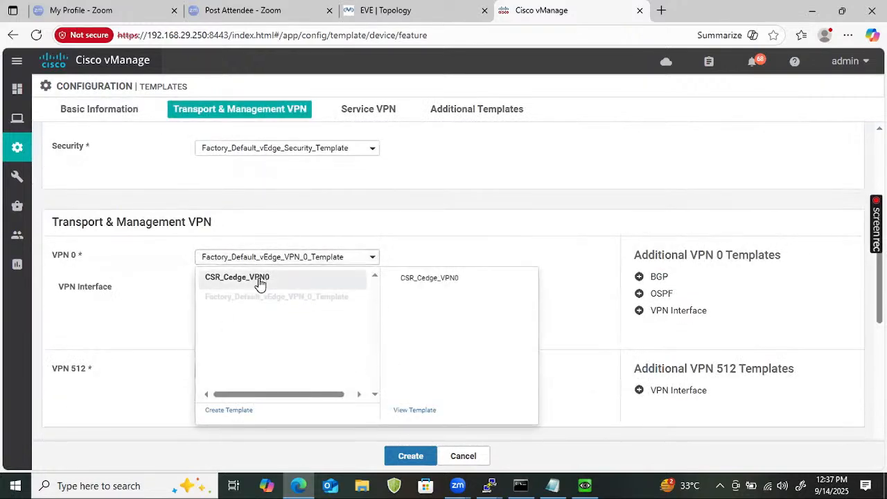
click(260, 278)
click(319, 291)
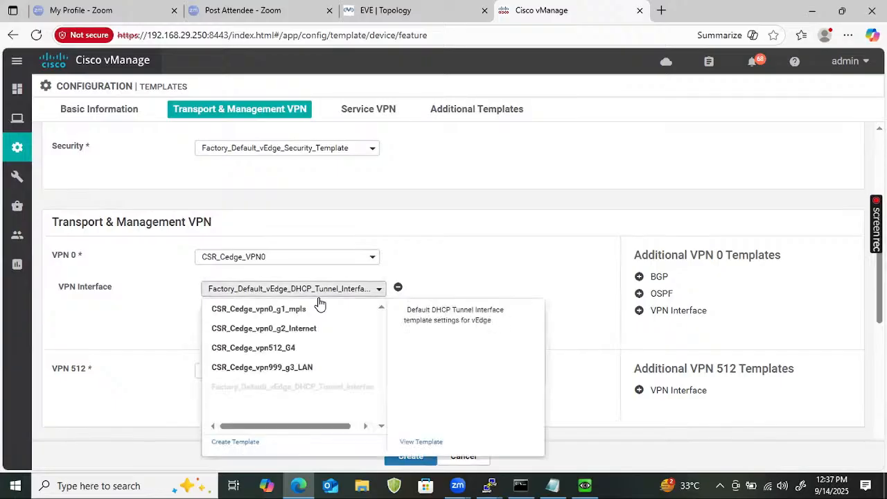
click(305, 309)
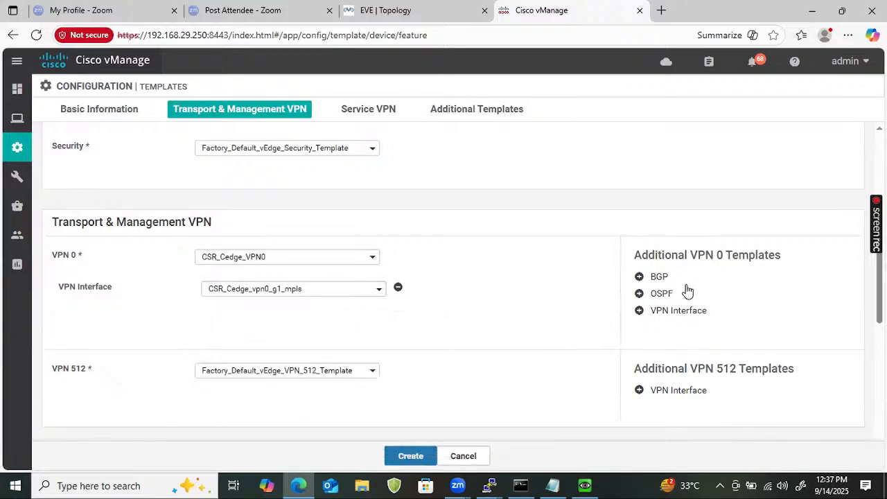
- Add a second VPN 0 interface with CSR_Cedge_vpn0_g2_Internet and an OSPF template set to CSR_Cedge_ospf_VPN0
click(669, 314)
click(287, 330)
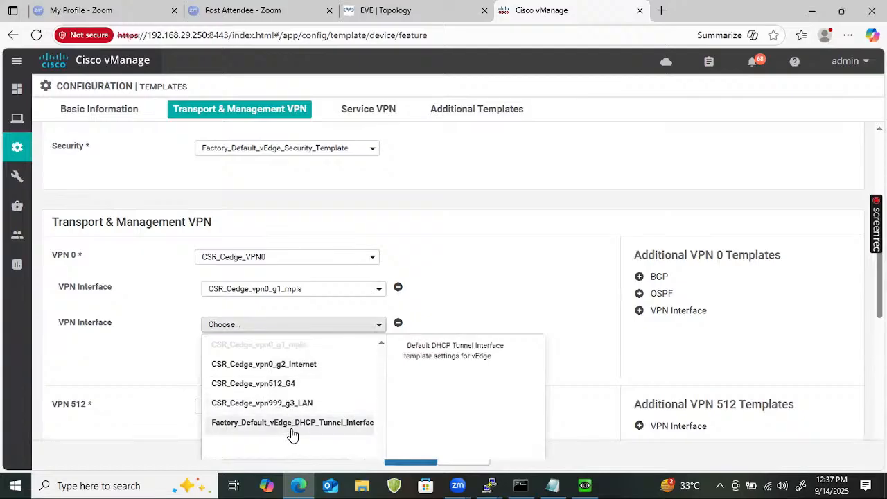
click(283, 364)
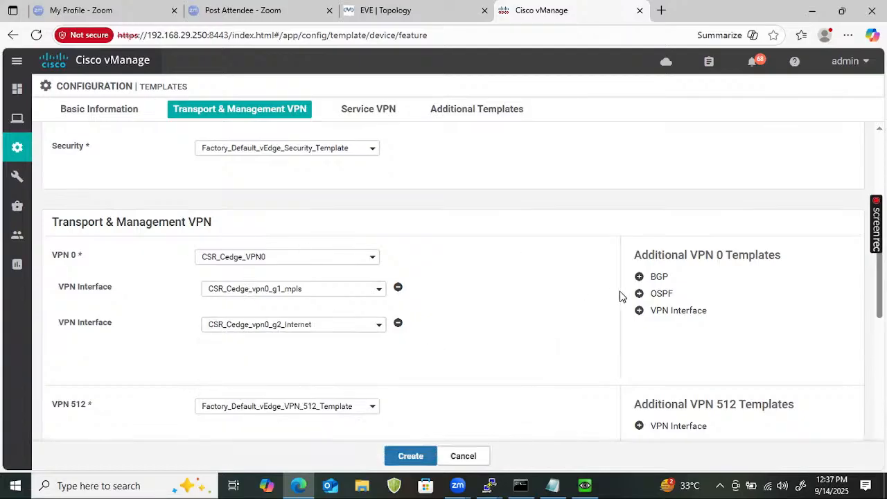
click(655, 295)
click(274, 289)
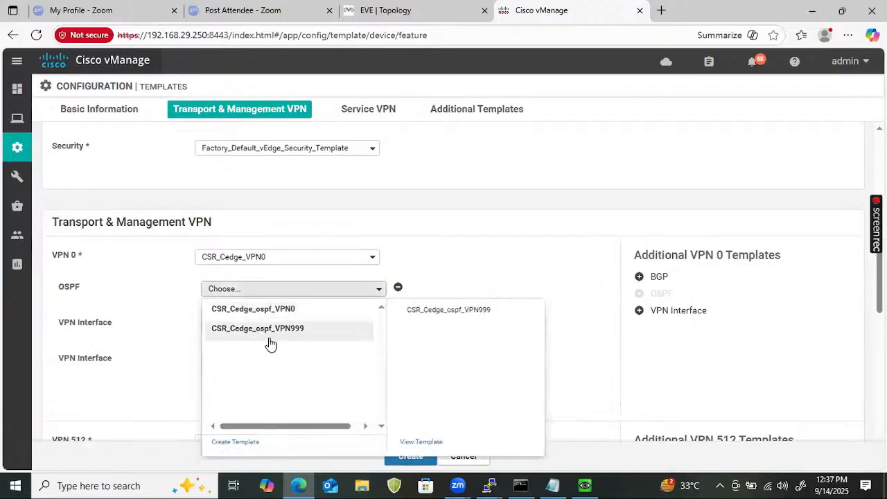
click(262, 316)
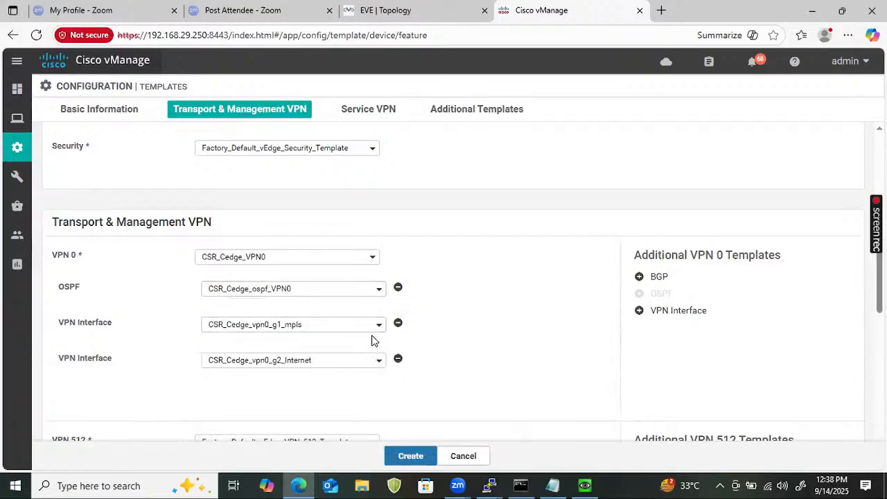
- Select CSR_Cedge_VPN512 as the VPN 512 template and add a VPN interface using CSR_Cedge_vpn512_G4
scroll(343, 346, down, 3)
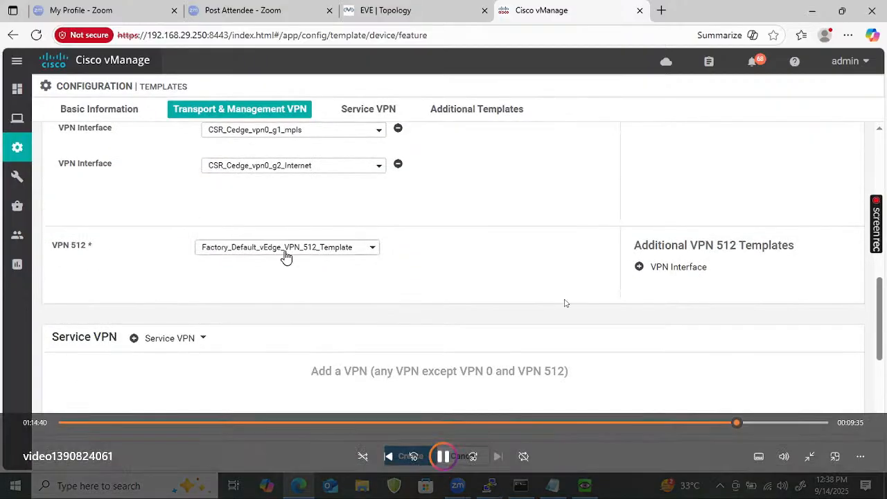
click(284, 249)
click(268, 268)
click(658, 267)
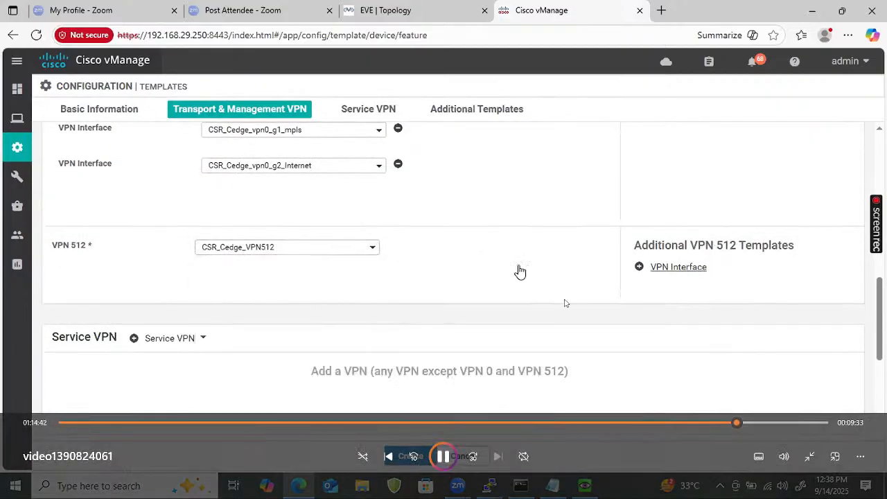
click(313, 280)
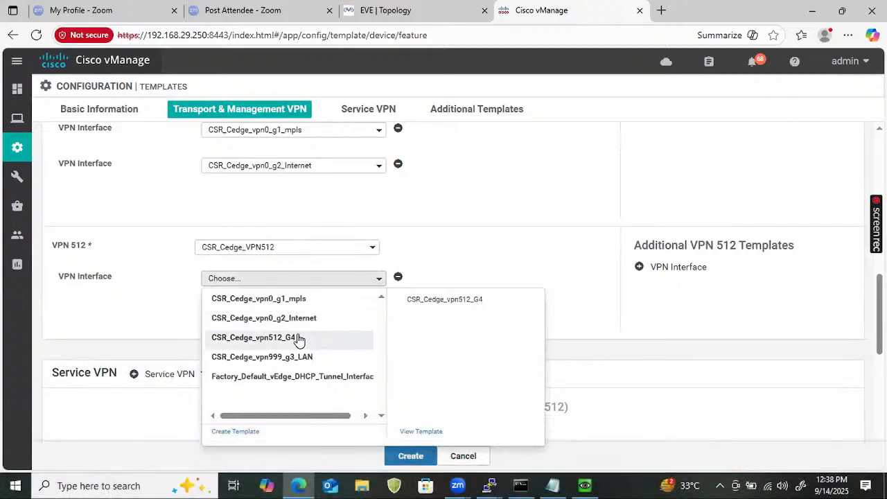
click(300, 337)
- Add one service VPN to the device template and select CSR_Cedge_VPN999 for it
scroll(204, 346, down, 2)
click(169, 241)
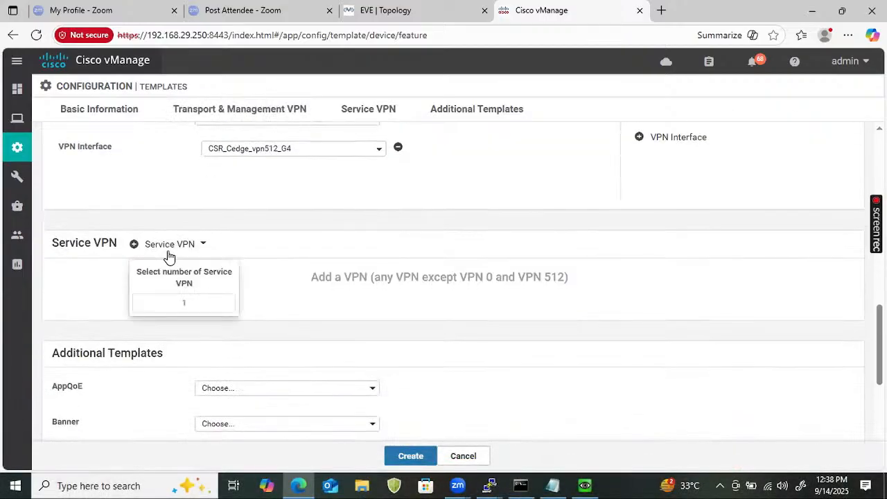
scroll(170, 269, down, 1)
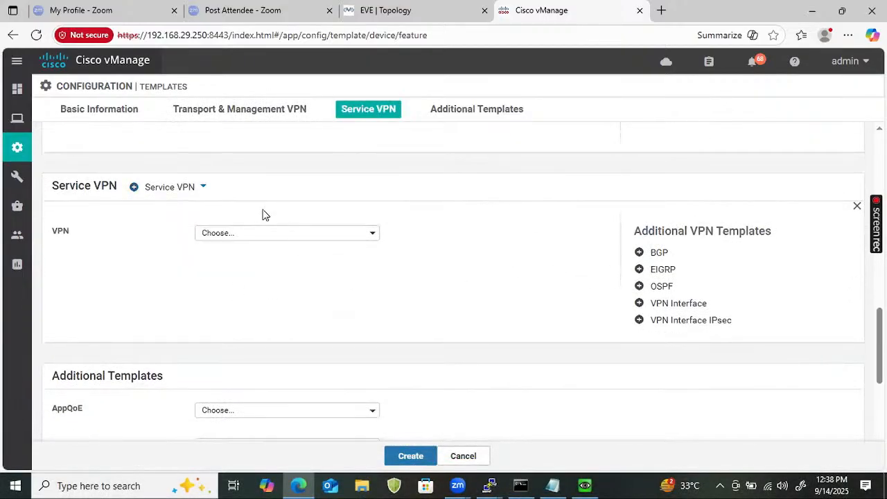
click(227, 236)
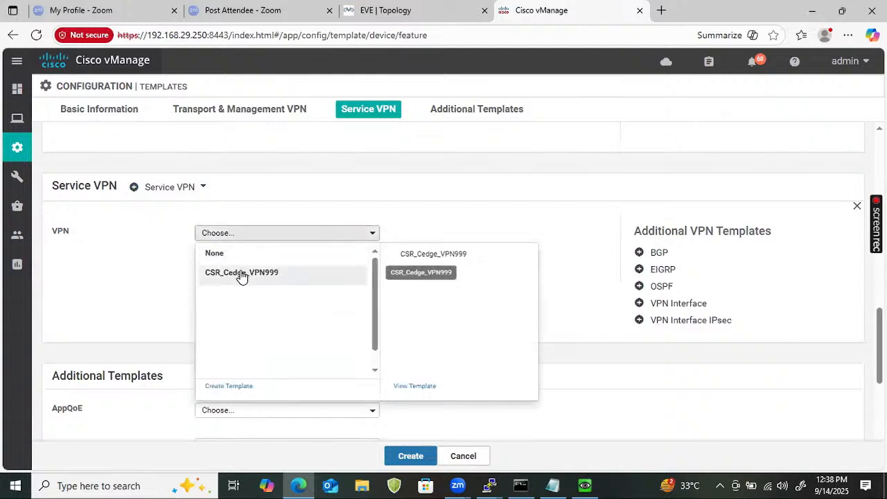
click(240, 275)
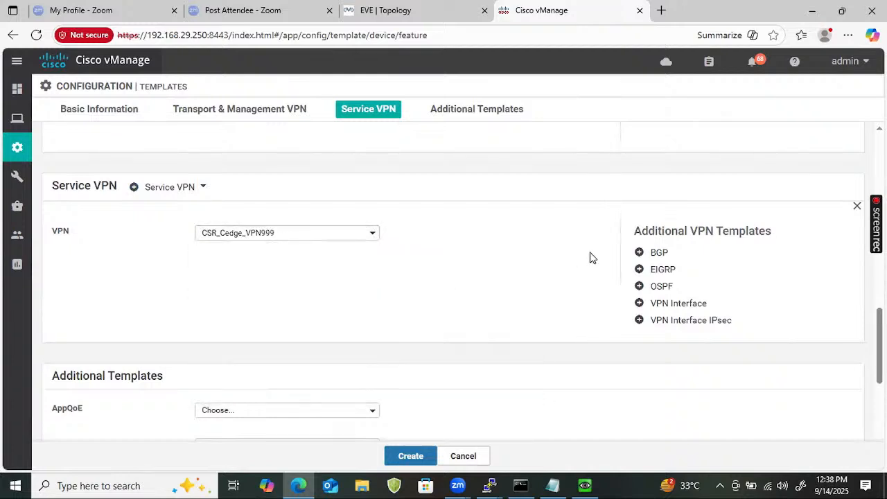
- Add OSPF and VPN interface templates to the service VPN, using CSR_Cedge_ospf_VPN999 and CSR_Cedge_vpn999_g3_LAN
click(661, 286)
click(682, 305)
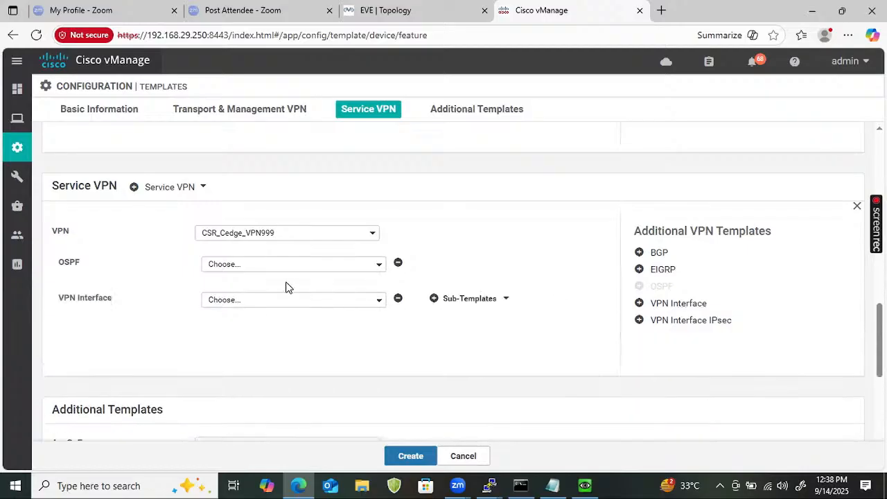
click(282, 300)
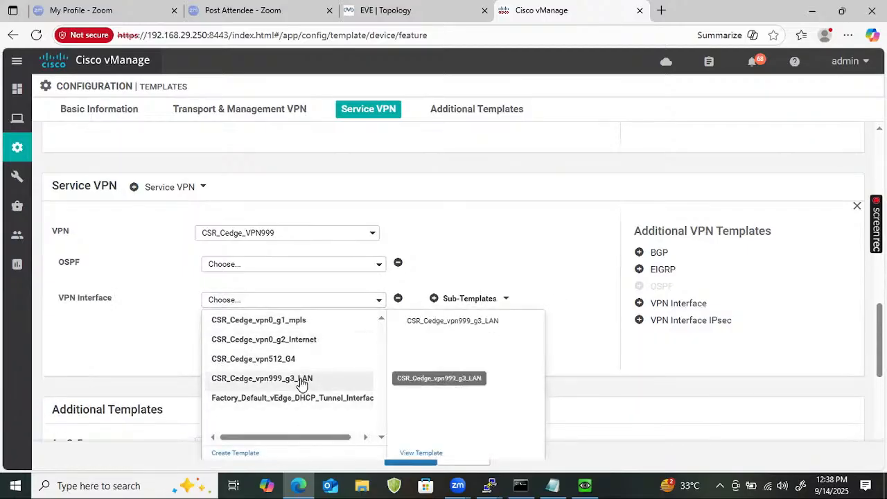
click(301, 383)
click(287, 267)
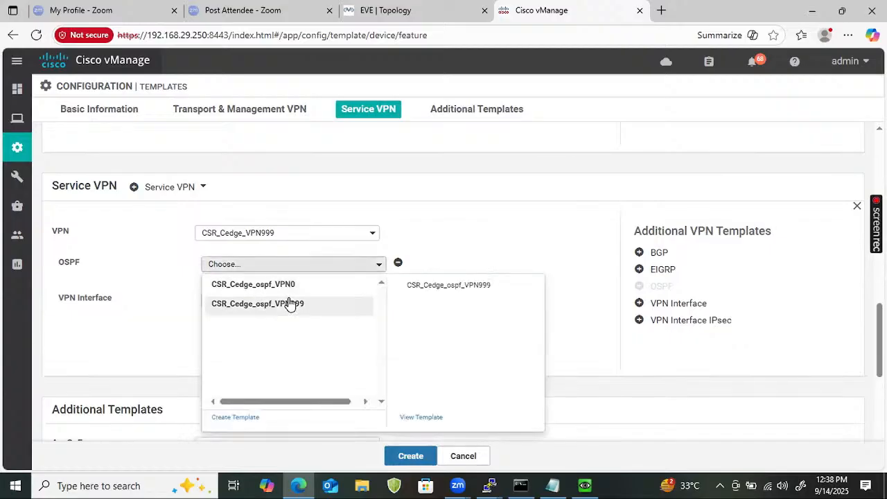
click(290, 305)
- Select CSR_Cedge_Banner as the Banner template and create the device template
scroll(264, 298, down, 3)
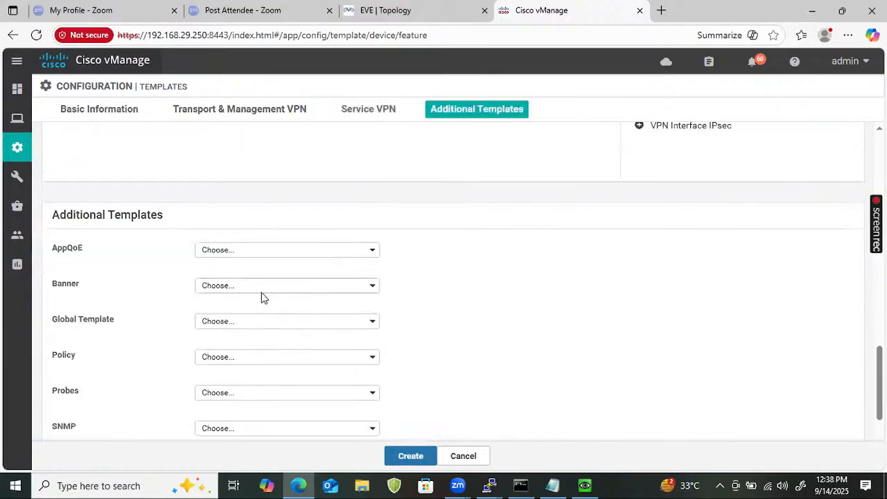
click(276, 285)
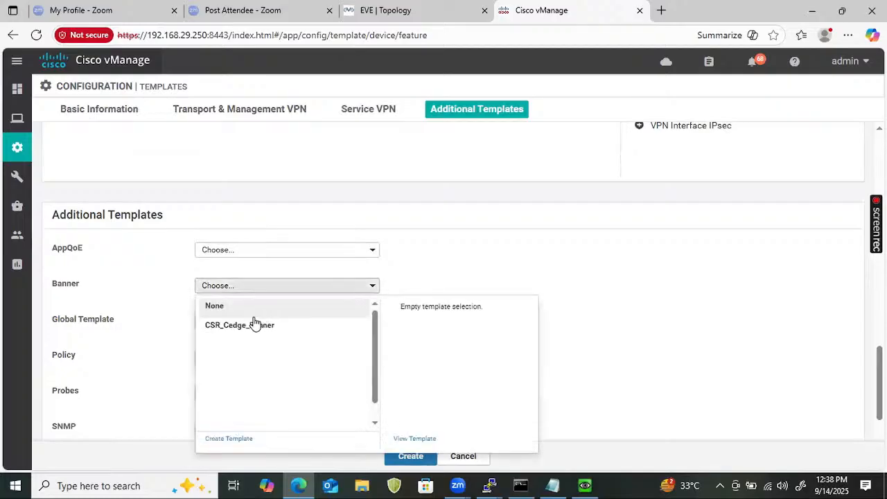
click(254, 323)
click(411, 455)
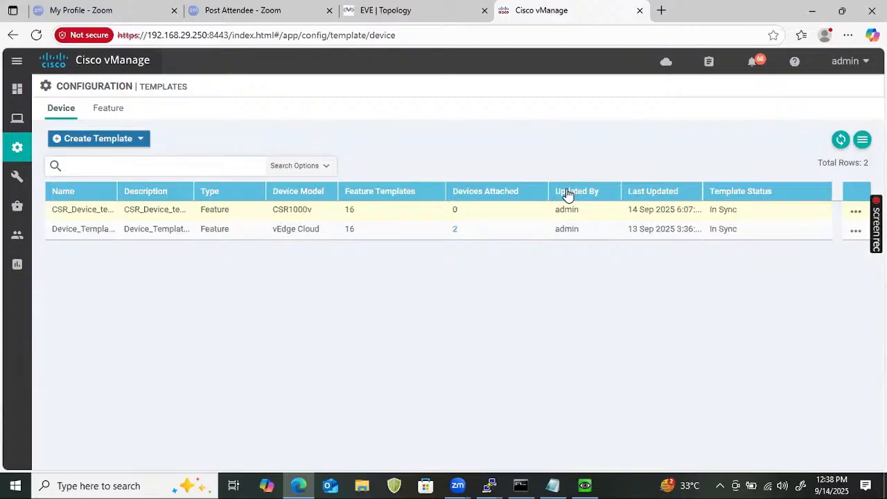
- Attach the device Site4_Cedge1 to the CSR1000v template CSR_Device_template
mouse_move(568, 301)
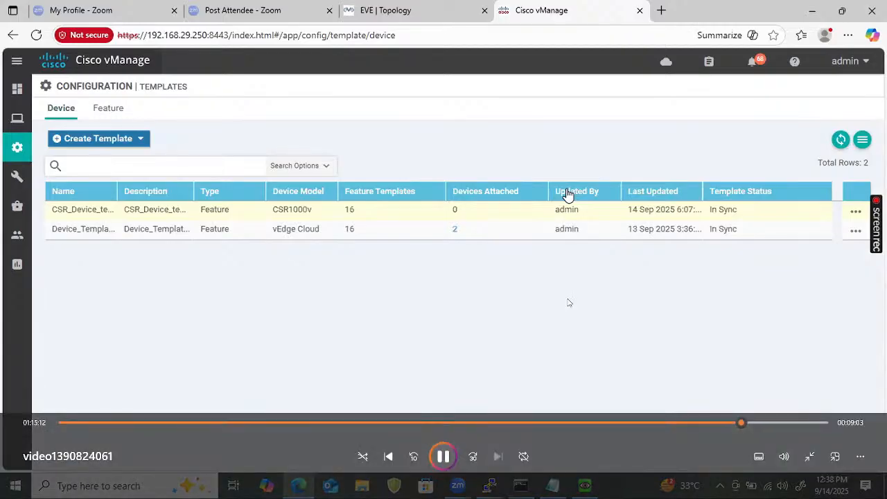
click(855, 212)
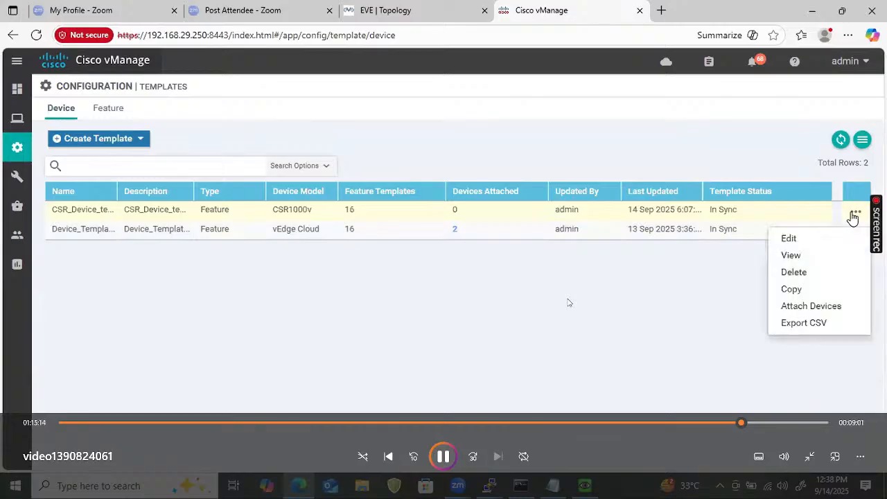
click(809, 306)
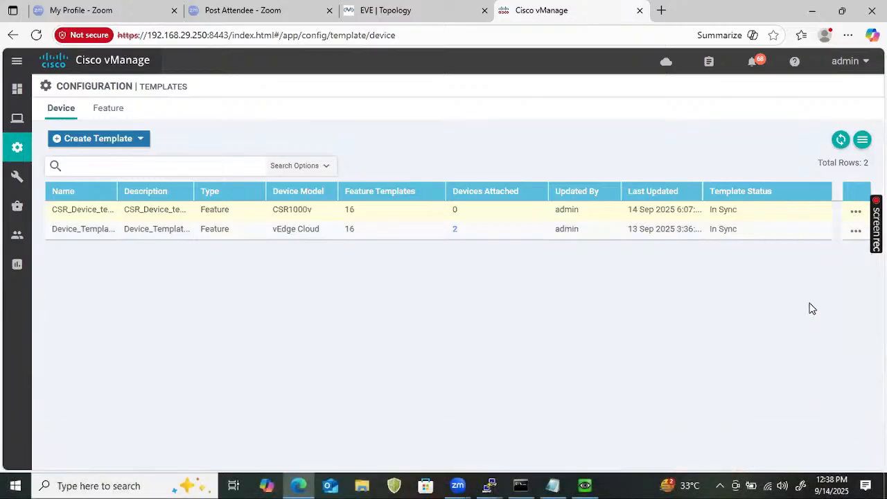
click(317, 271)
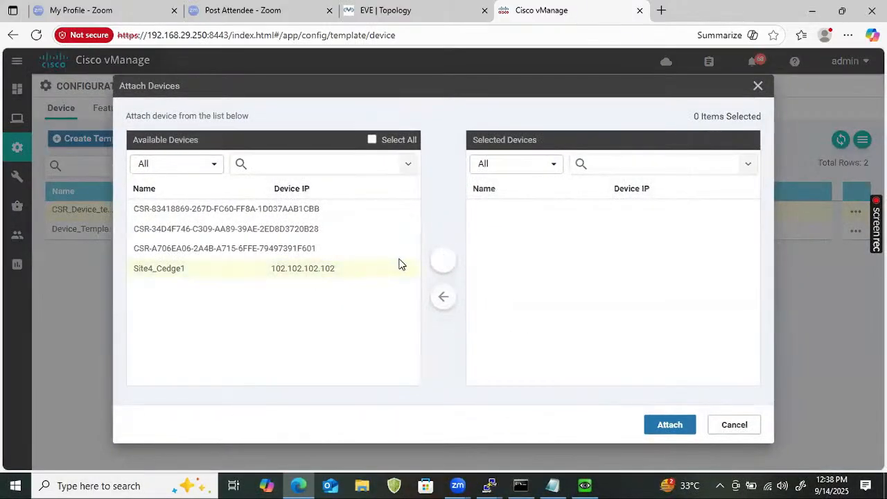
click(438, 260)
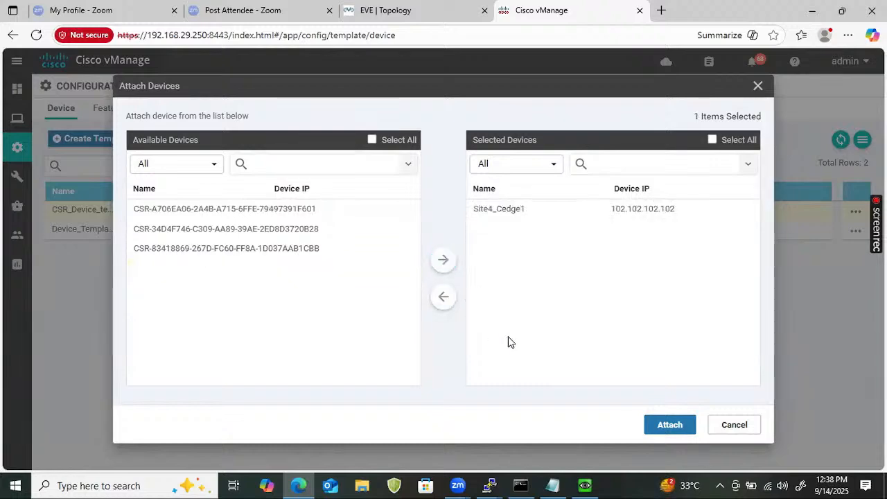
click(670, 424)
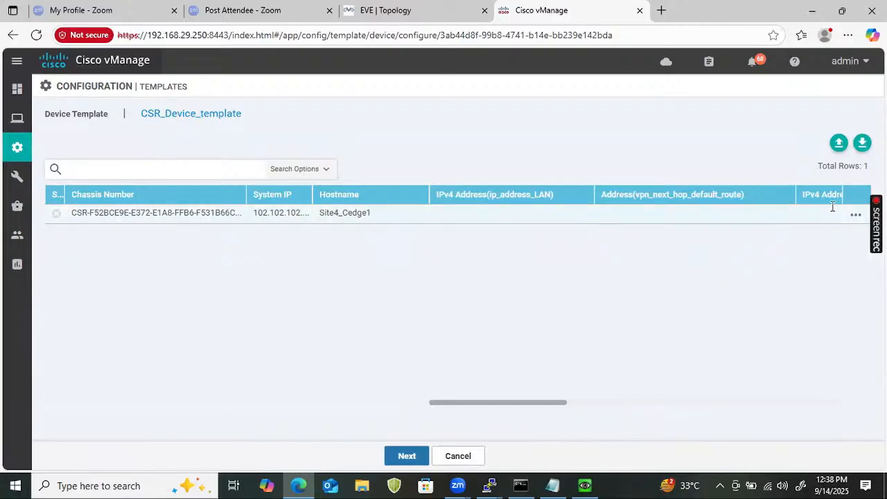
- Edit Site4_Cedge1's template variables, check the Site 4 LAN subnet in the EVE topology, and set the LAN IPv4 address to 192.168.3.1/24
click(855, 215)
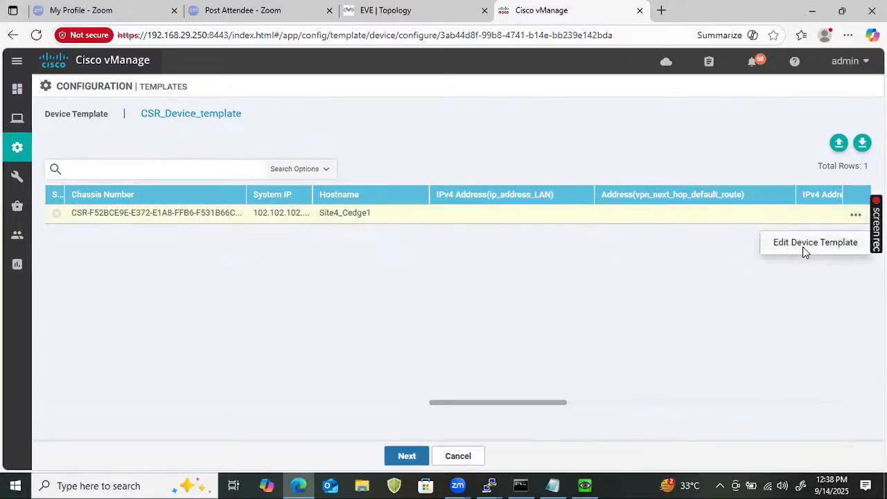
click(802, 244)
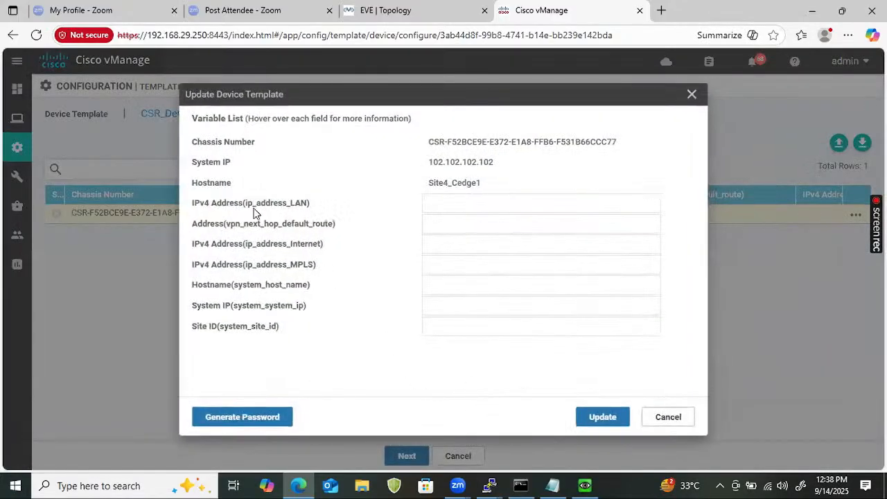
mouse_move(254, 210)
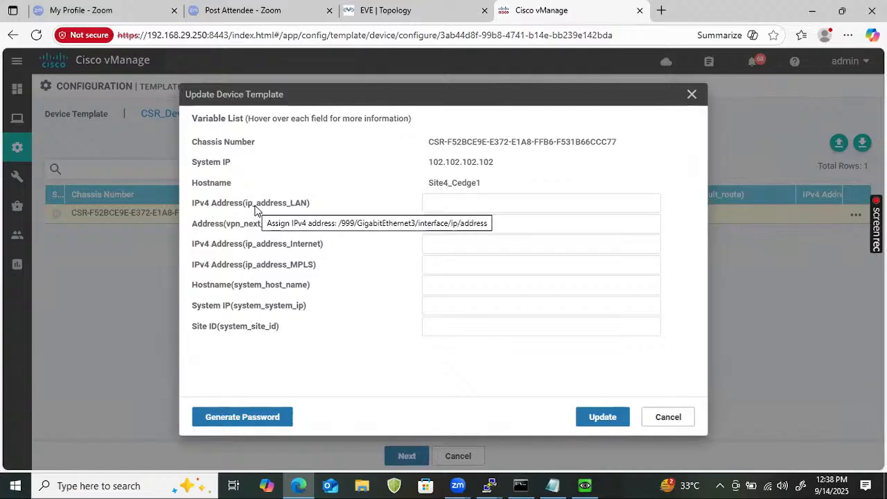
click(445, 200)
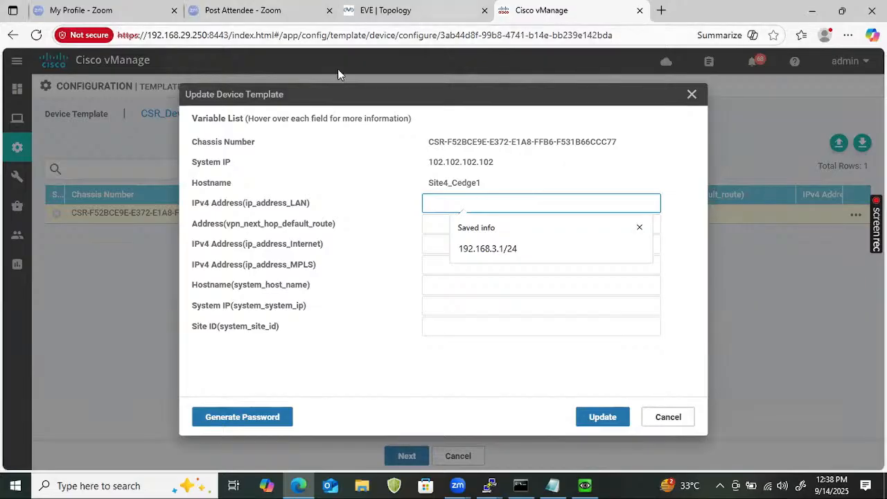
click(367, 16)
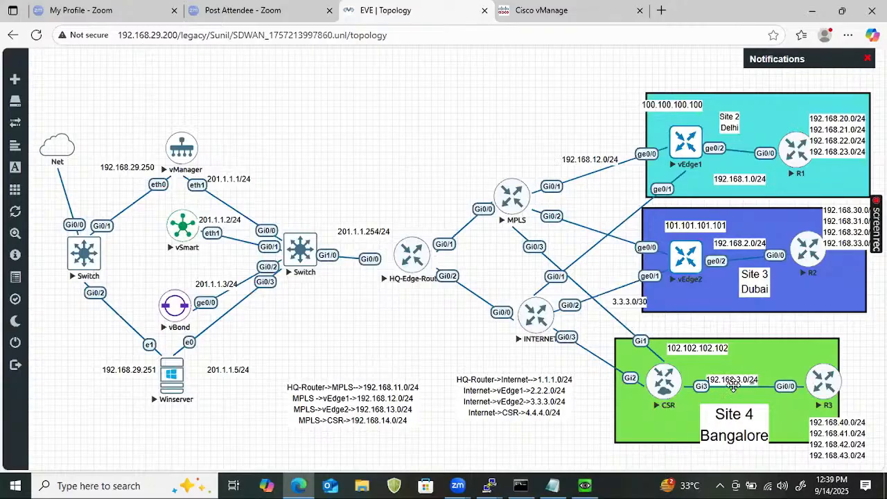
click(598, 10)
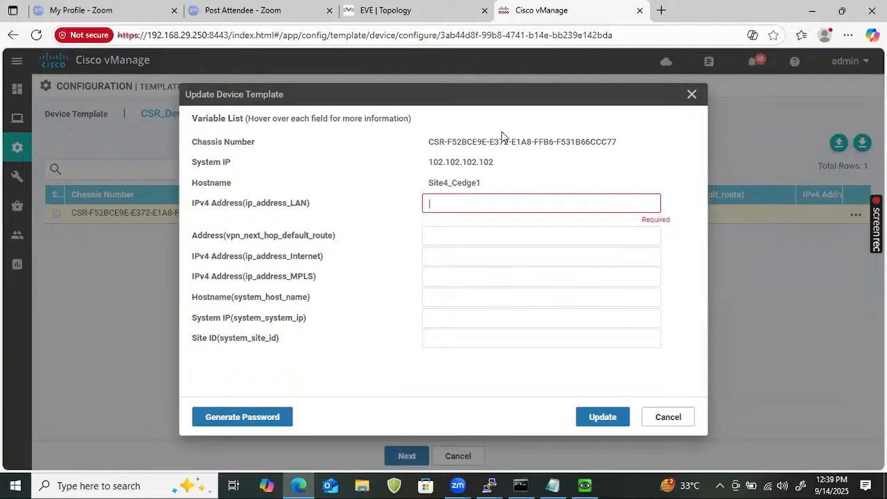
text(192.)
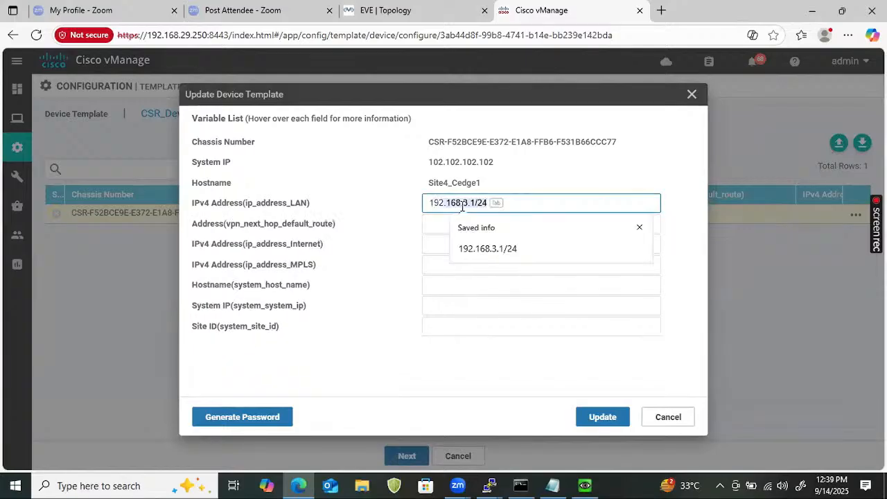
key(Return)
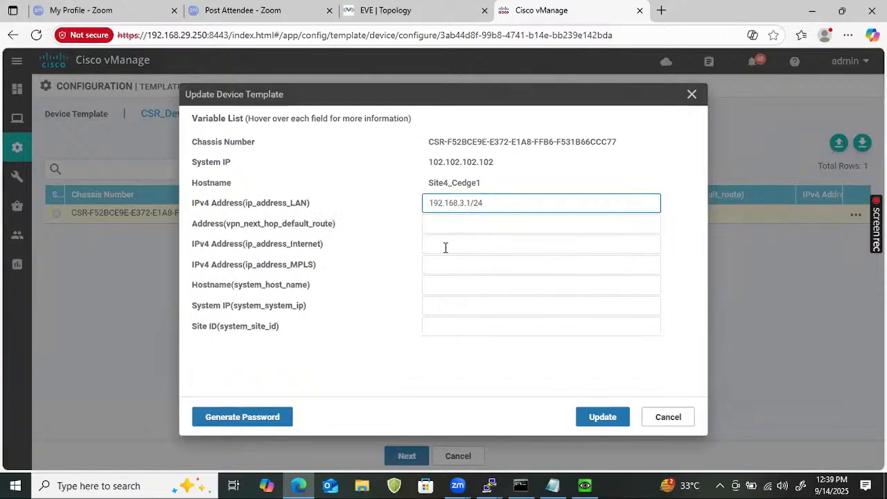
- Check the Internet-to-CSR subnet in the EVE topology, then set the default-route next hop to 4.4.4.1 and the Internet IPv4 address to 4.4.4.2/24
click(491, 229)
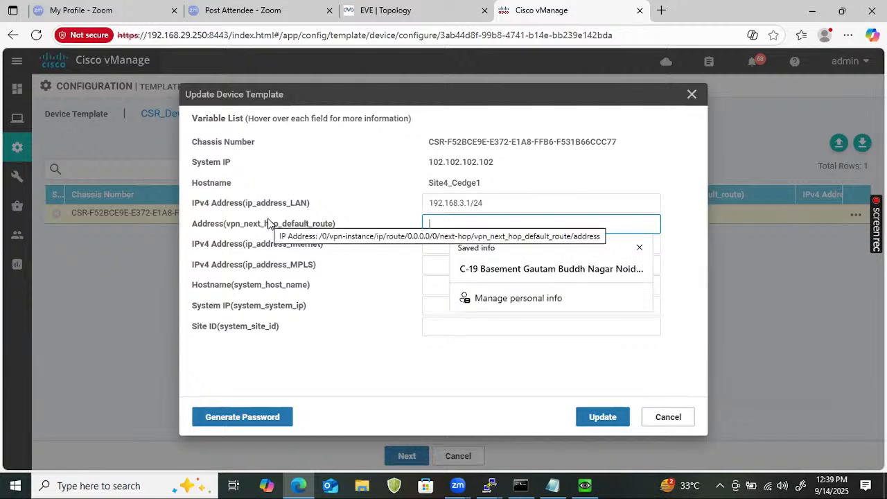
click(415, 11)
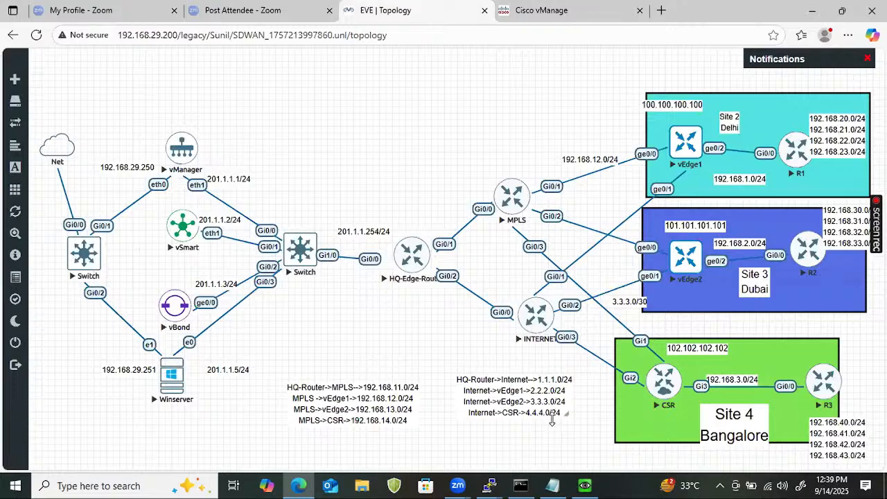
click(571, 14)
text(4.4.4.1)
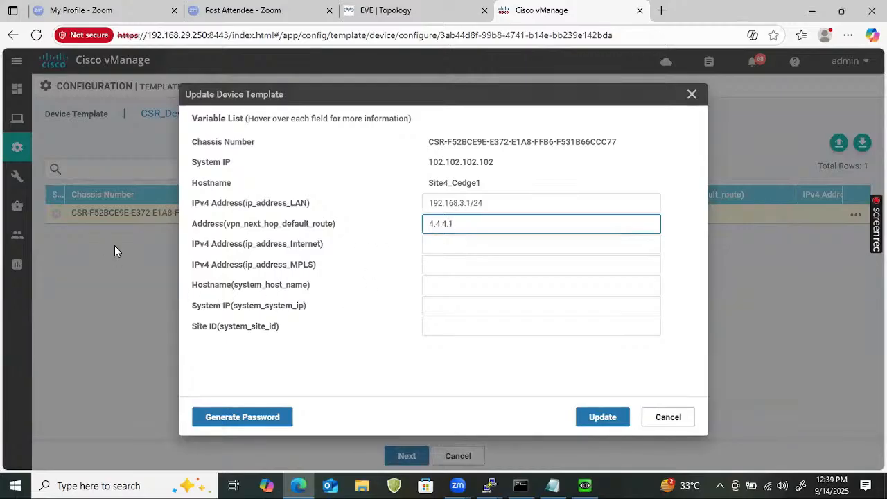
click(445, 247)
text(4.4.4.)
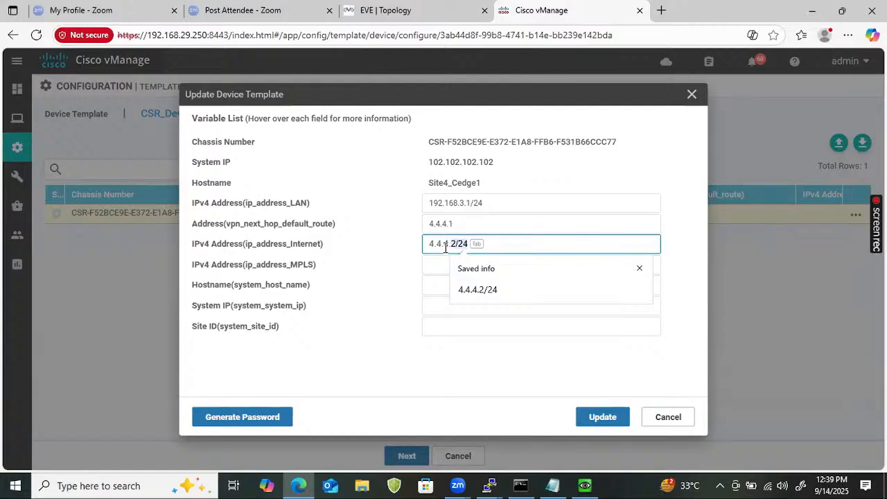
key(Tab)
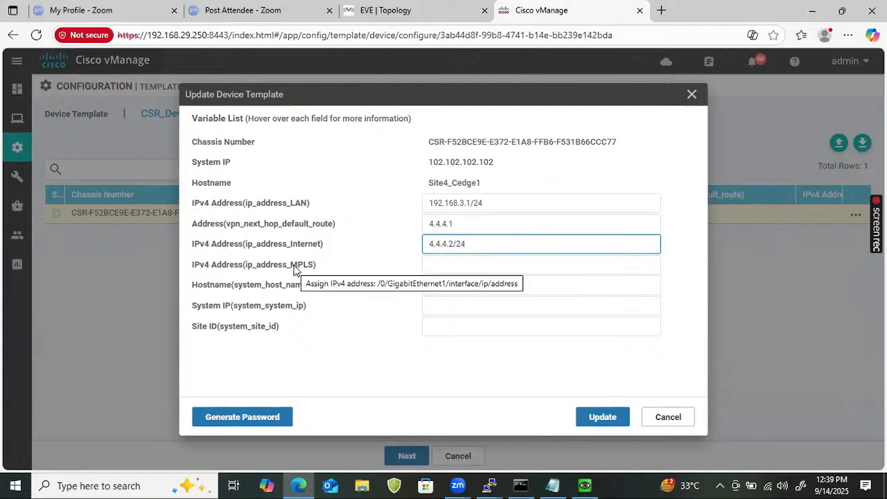
- Set the MPLS IPv4 address to 192.168.14.2/24 and check it against the EVE topology
click(456, 265)
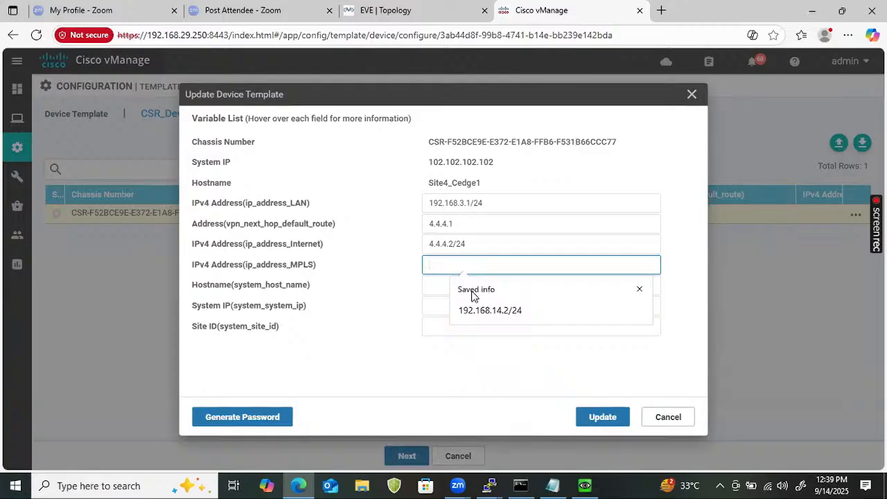
click(487, 311)
click(437, 15)
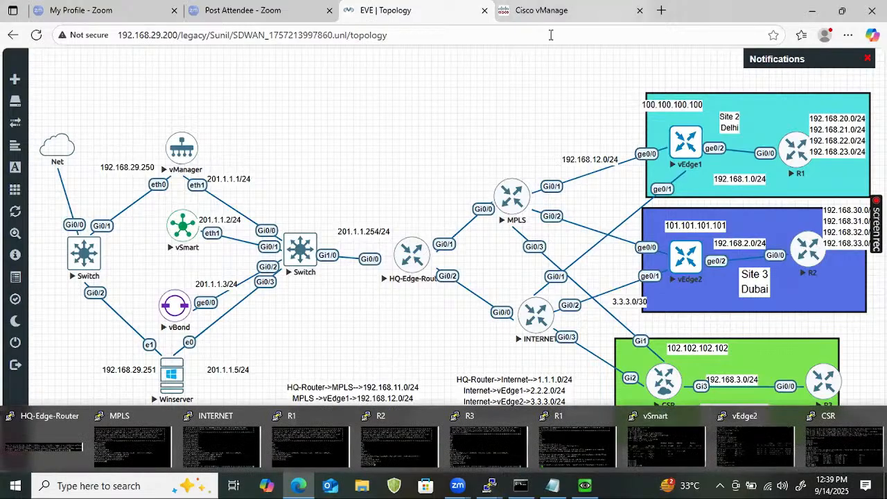
click(539, 10)
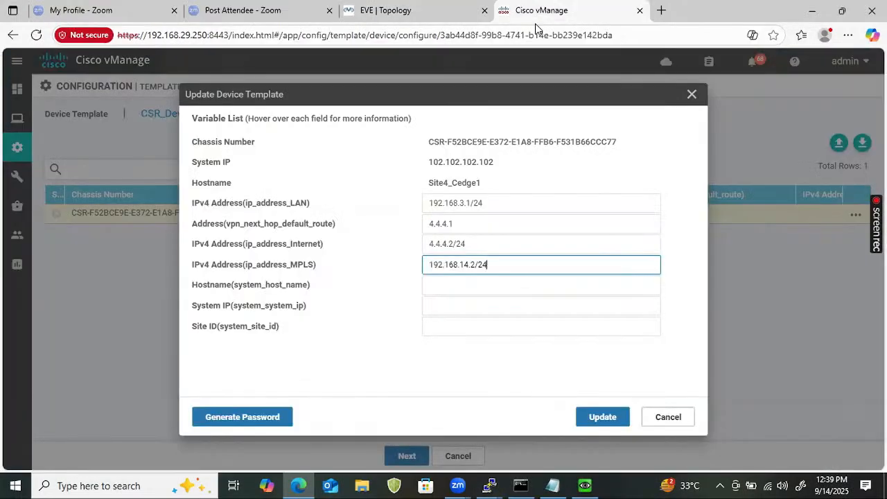
- Copy the device's listed hostname Site4_Cedge1 and system IP 102.102.102.102 into the corresponding template variables
click(446, 286)
drag(490, 185, 436, 176)
key(ctrl+c)
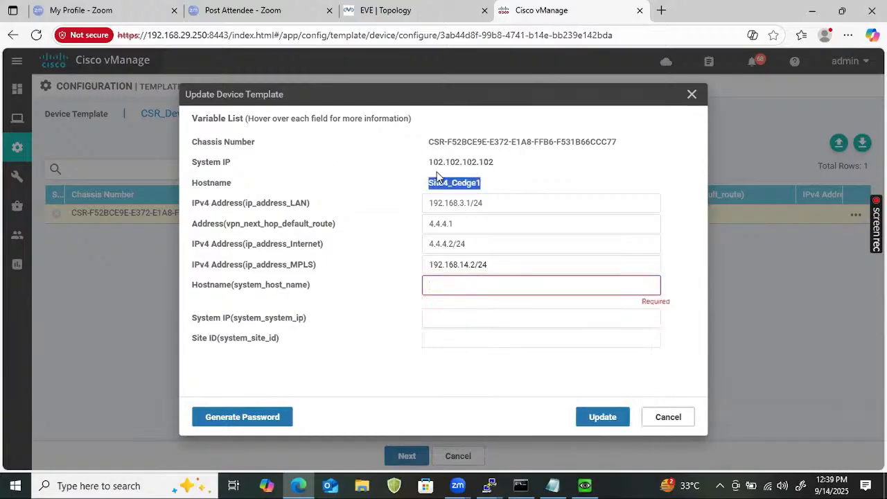
click(460, 288)
key(ctrl+v)
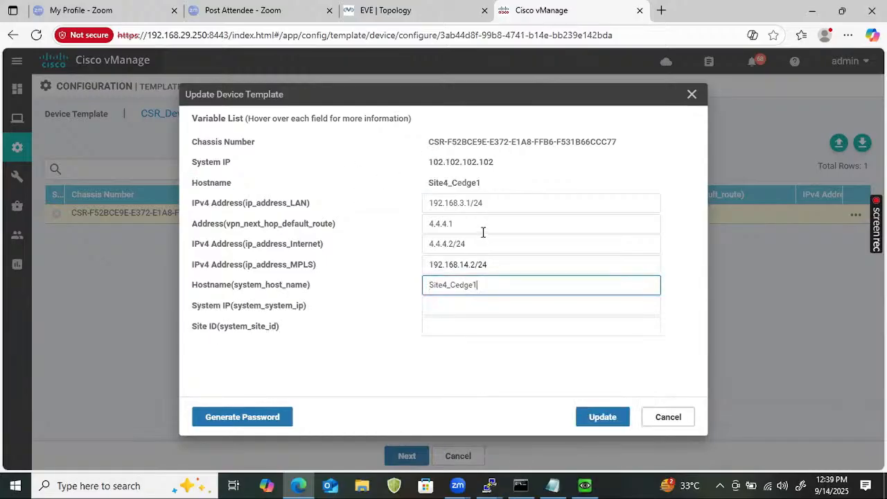
triple_click(495, 162)
drag(447, 163, 428, 162)
key(ctrl+c)
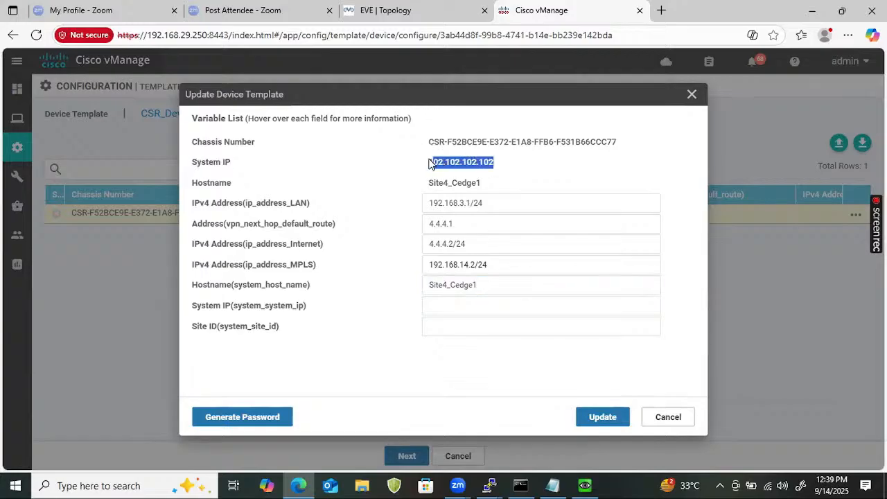
click(427, 312)
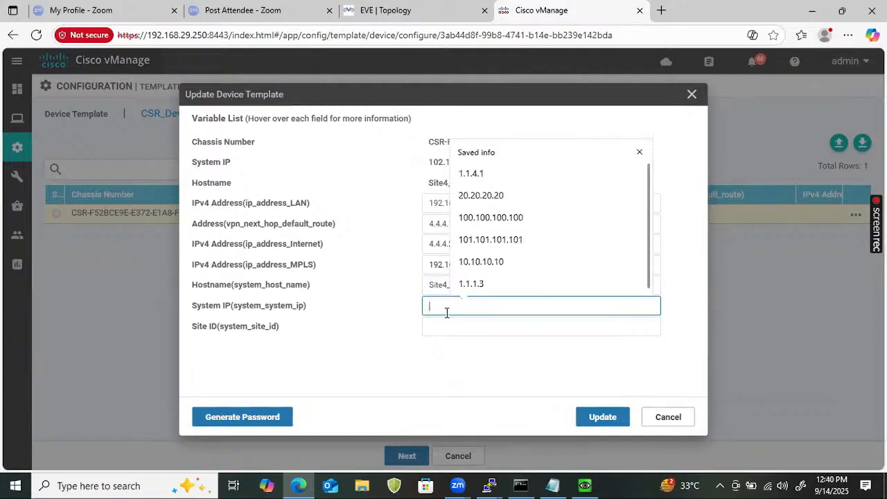
key(ctrl+v)
- Set the site ID to 4 and save the device's template variables
click(461, 331)
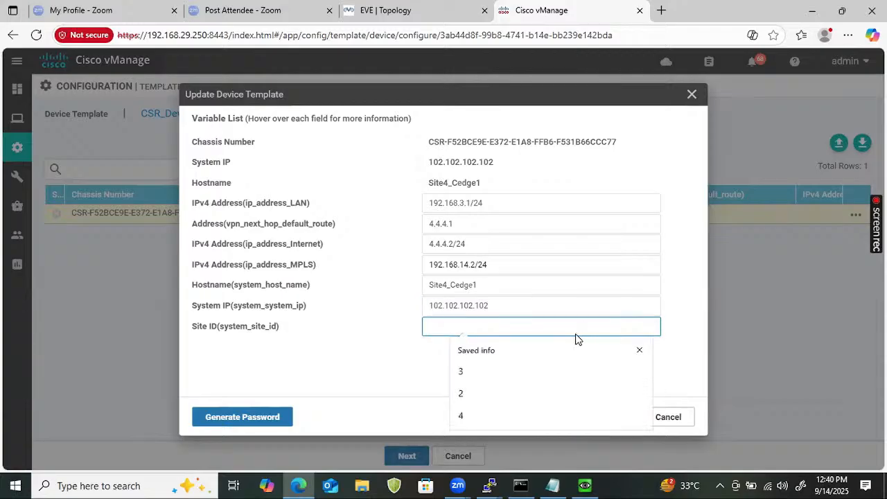
text(4)
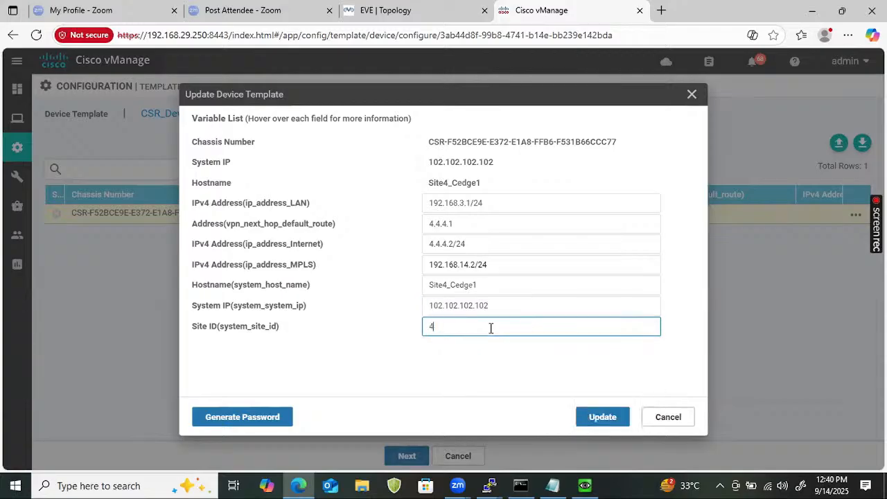
click(608, 422)
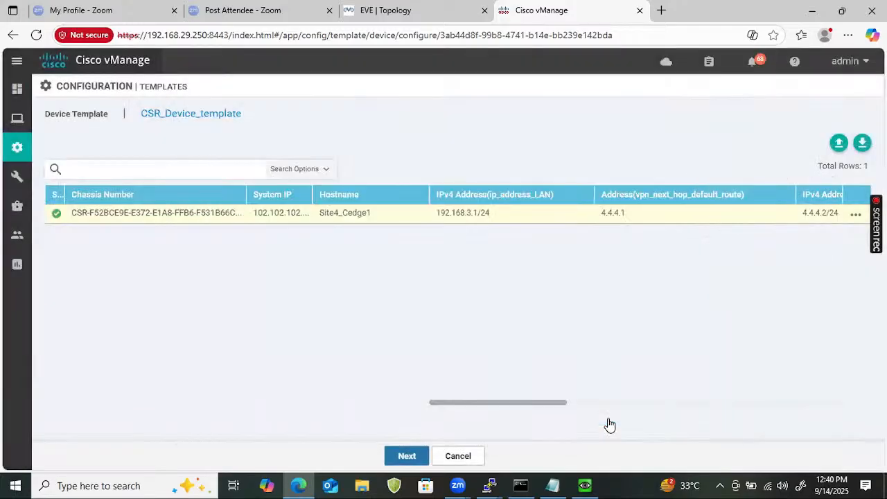
- Push the CSR_Device_template configuration to Site4_Cedge1 and check the task's progress
click(397, 461)
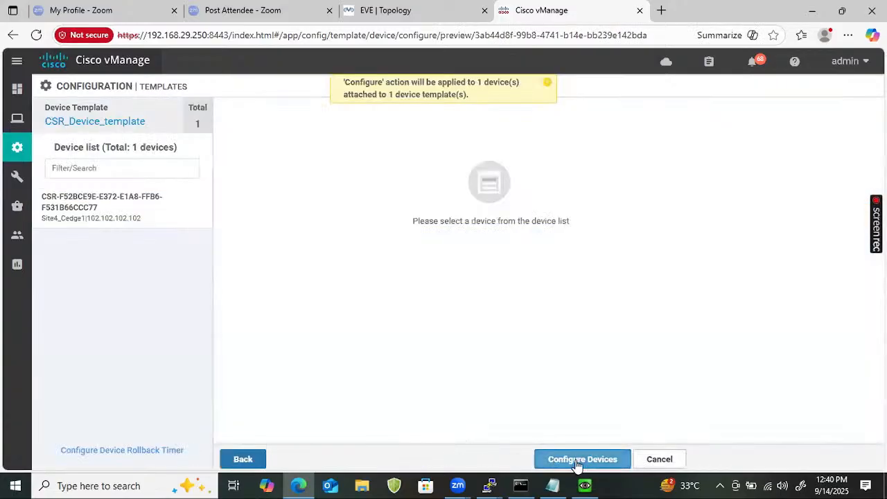
click(575, 461)
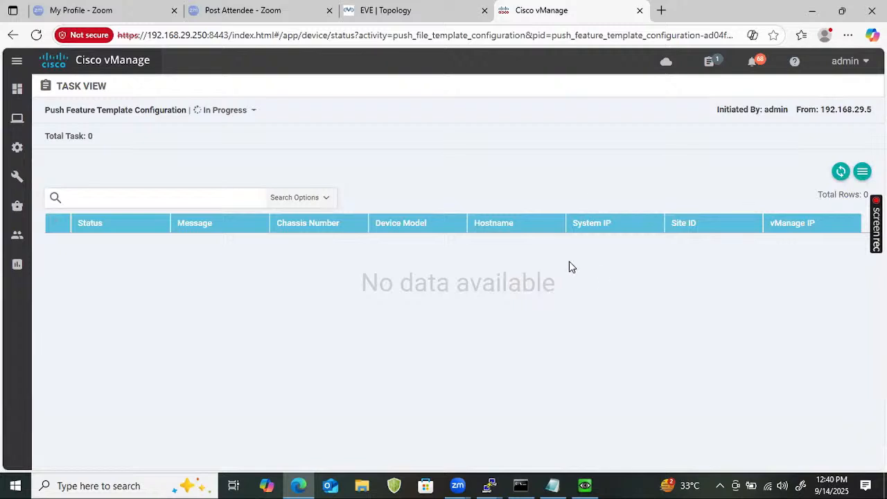
click(452, 20)
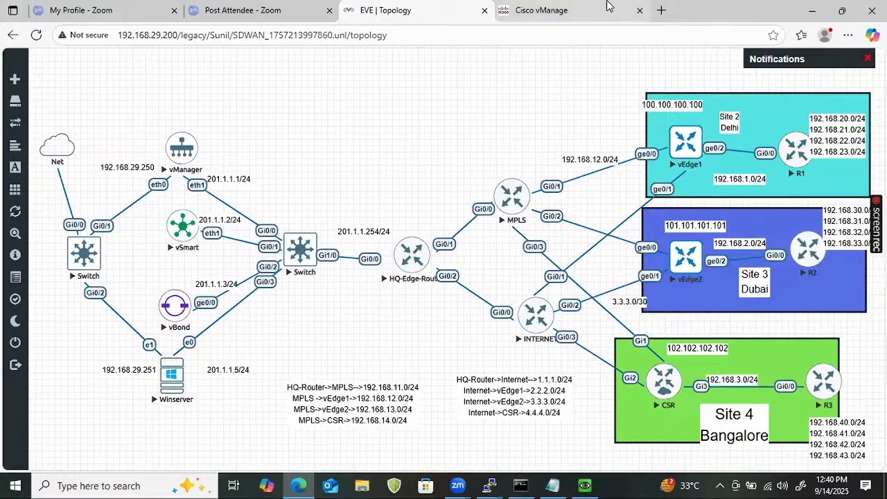
click(556, 7)
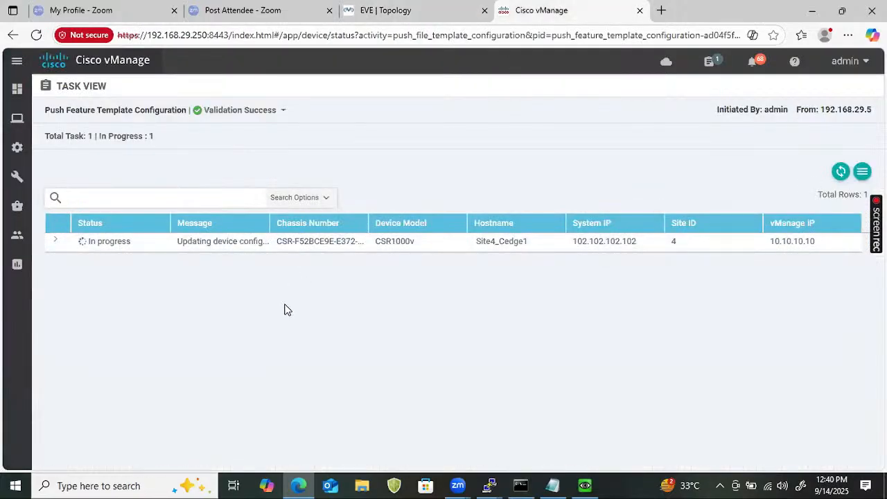
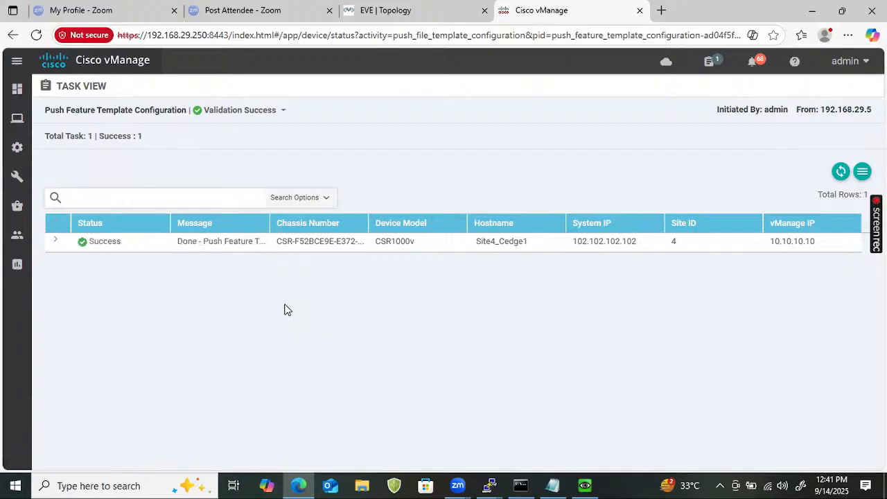
- Open the R3 router's console and check its latest OSPF adjacency log message
click(503, 482)
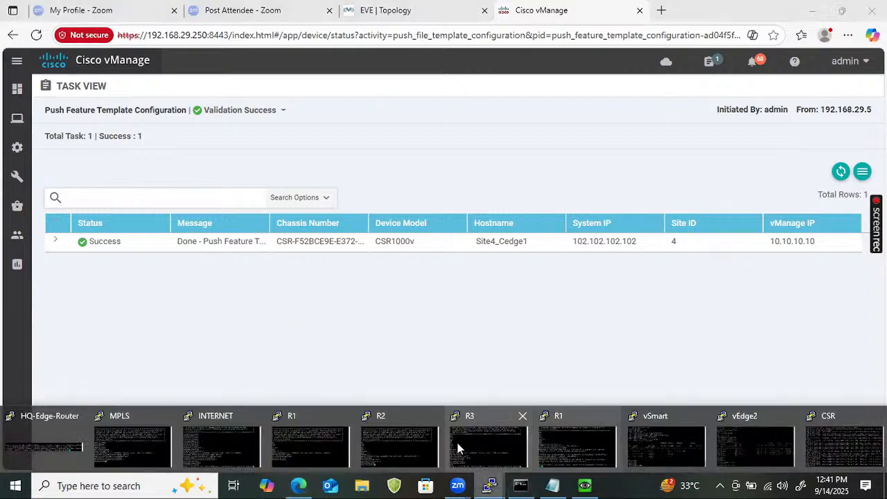
click(469, 440)
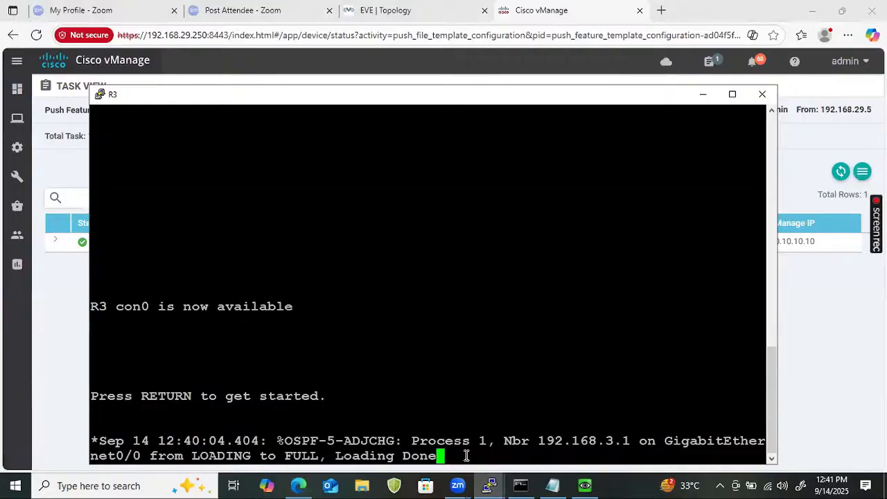
click(249, 428)
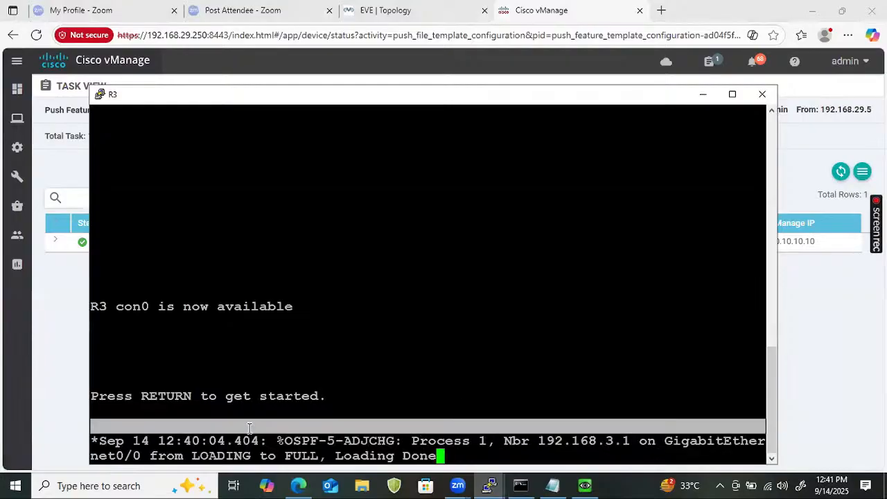
- Open the IOSv R1 router's console and enter privileged mode with ena
click(489, 485)
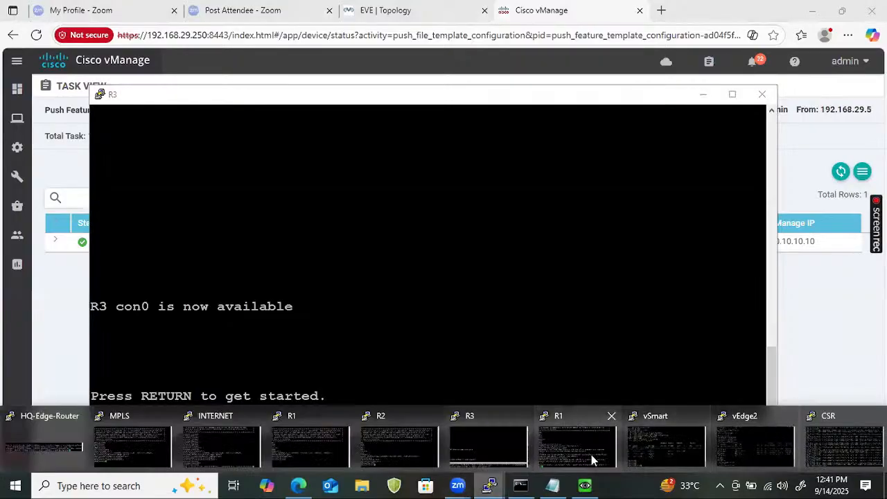
click(591, 454)
key(Return)
key(Return)
key(Return)
key(Return)
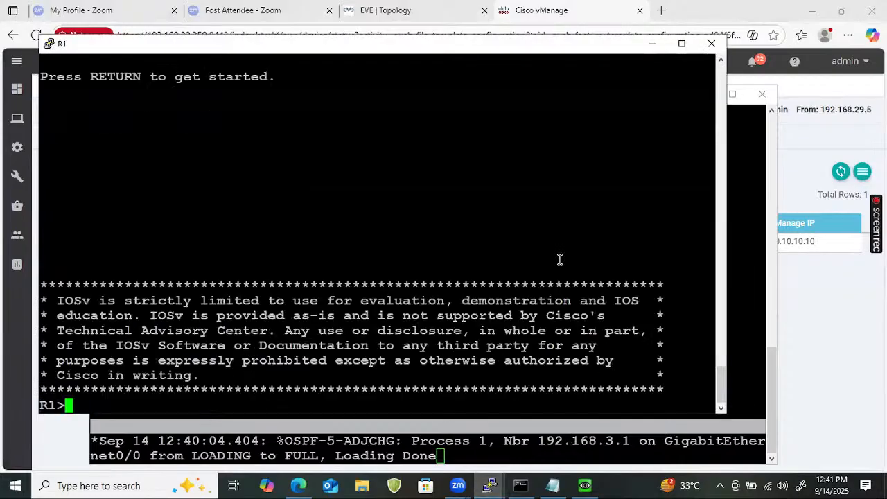
text(ena)
key(Return)
- Display R1's OSPF routes with show ip route ospf and highlight the entries 192.168.40.0/24 through 192.168.43.0/24
text(show )
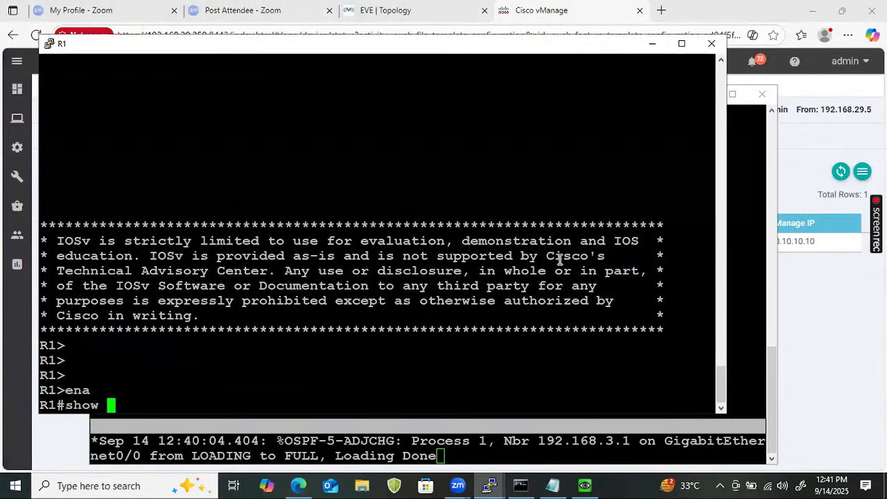
text(ip route ospf)
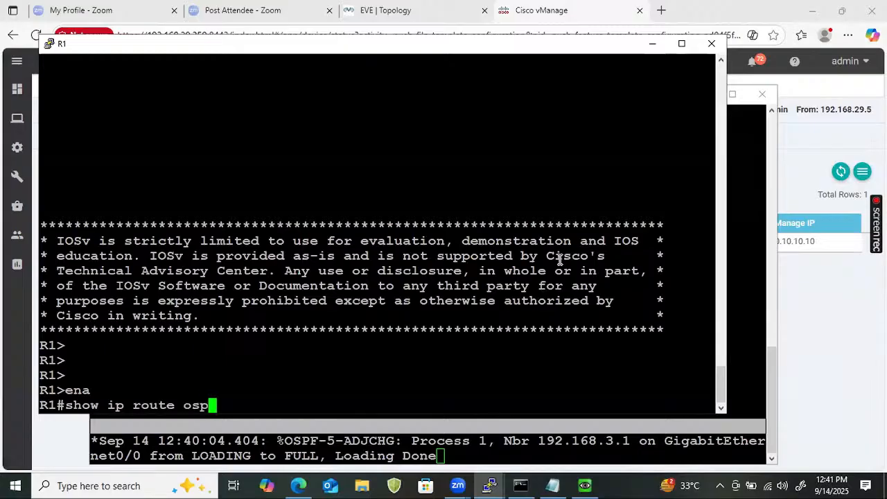
key(Return)
key(Return)
key(Return)
key(Return)
key(Return)
key(Return)
key(Return)
key(Return)
key(Return)
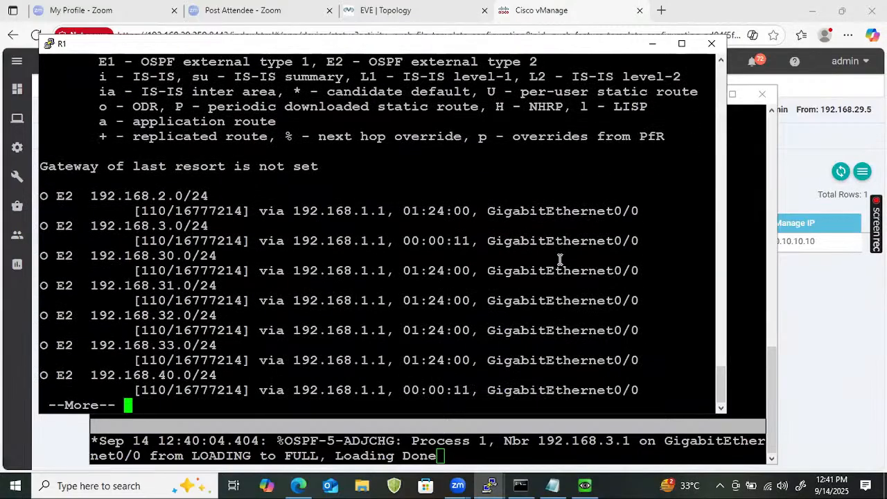
key(Return)
key(Return)
key(Return)
key(Return)
key(Return)
key(Return)
key(Return)
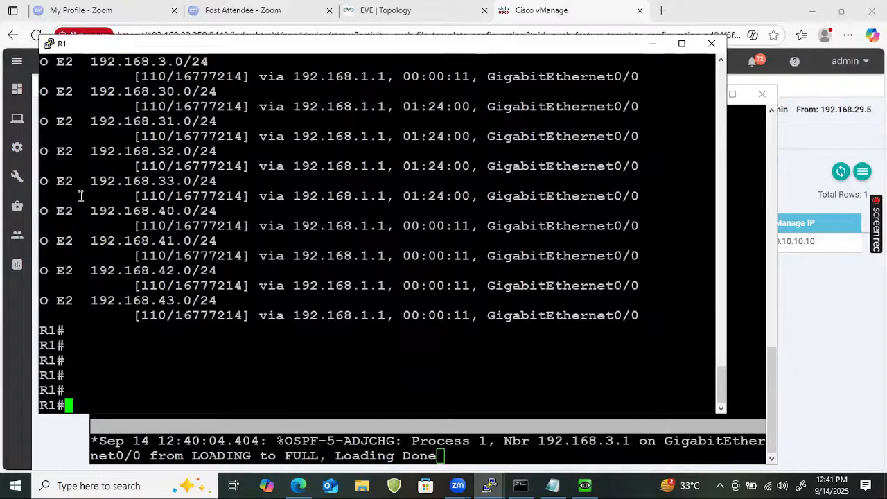
drag(41, 212, 726, 322)
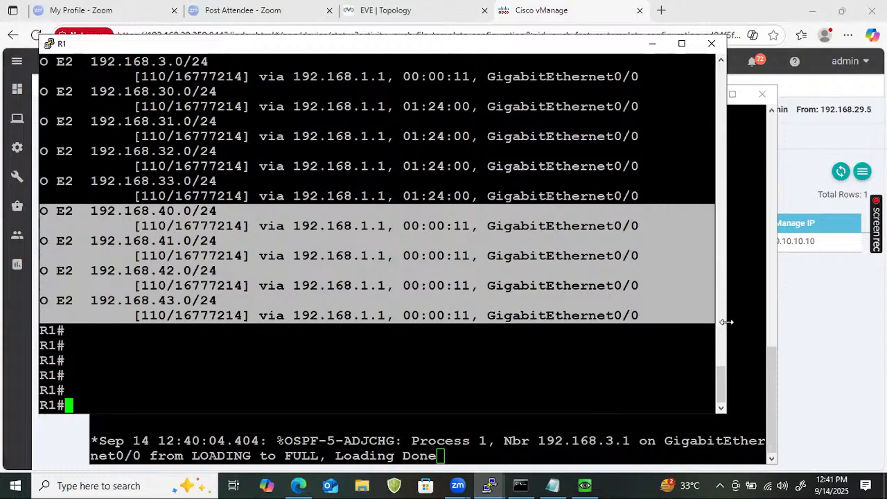
- Ping 192.168.40.1 from R1 using 192.168.20.1 as the source address
text(ping 192.)
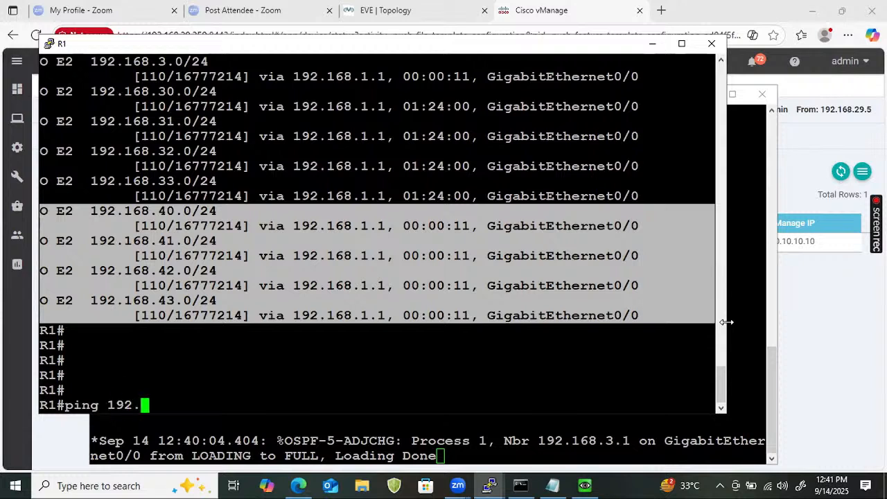
text(168.40.1)
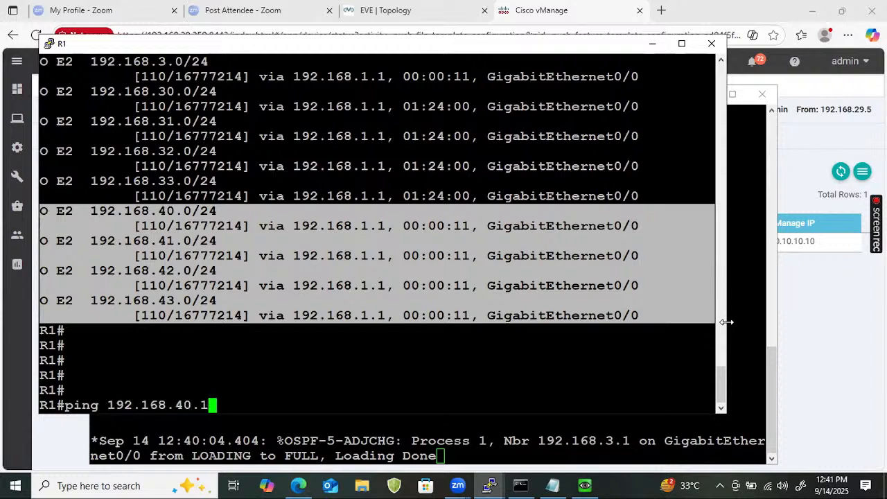
text(192.168.20.)
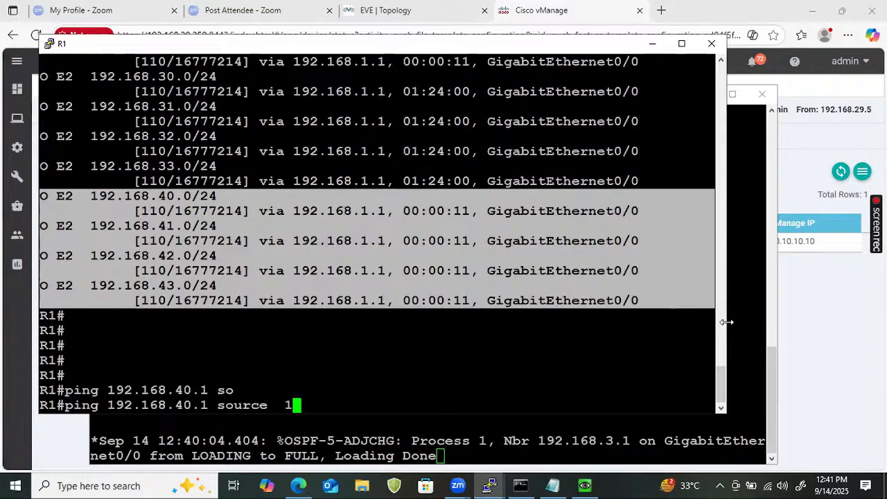
text(1)
key(Return)
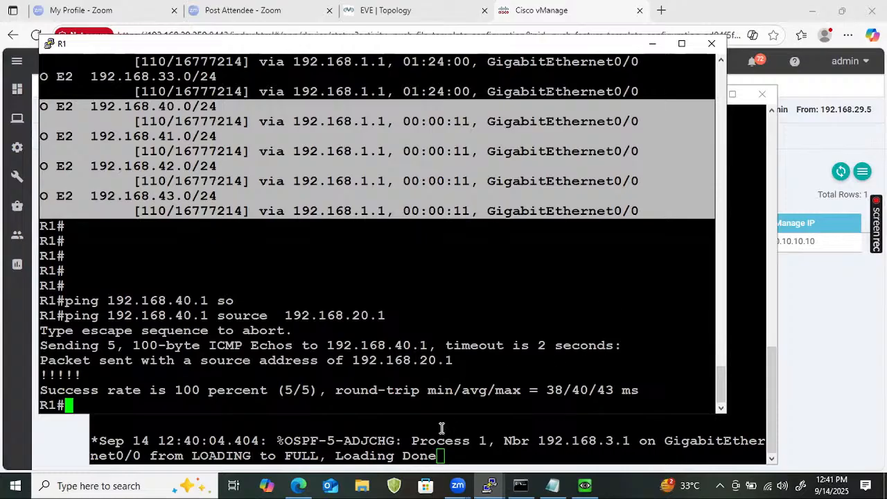
- Switch to the vSmart controller's console and log in as admin with the account password
click(498, 484)
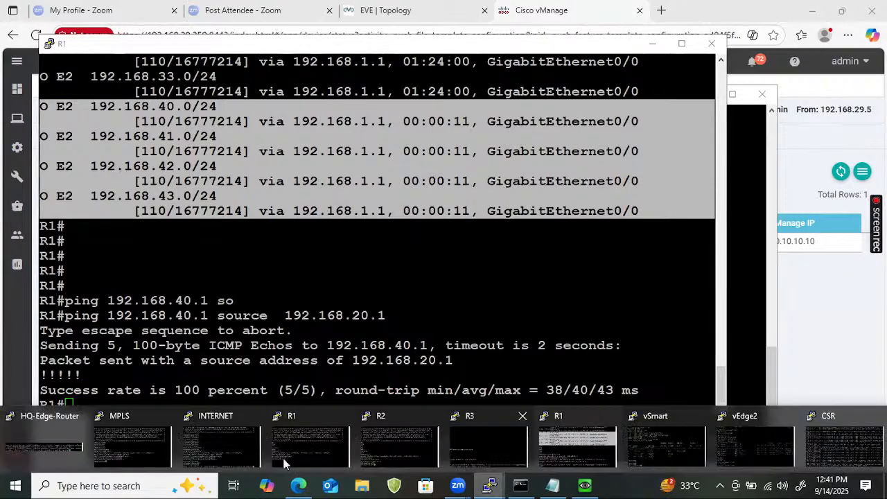
click(665, 443)
key(Return)
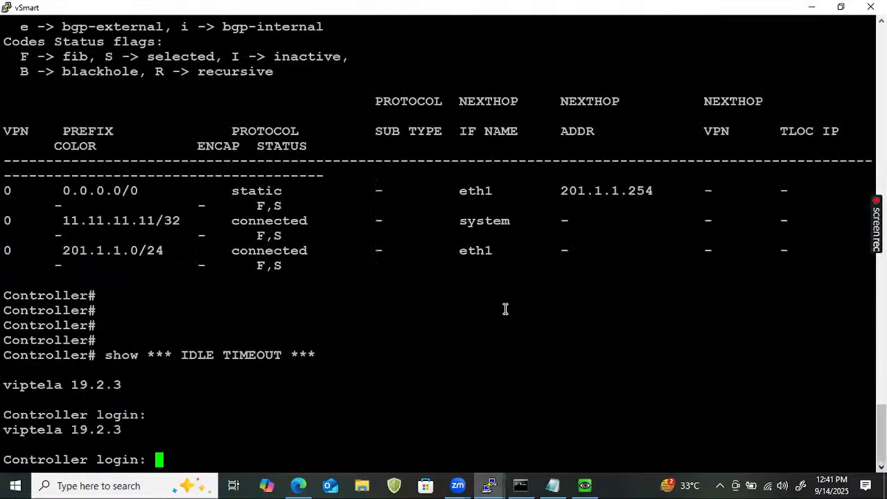
text(admin)
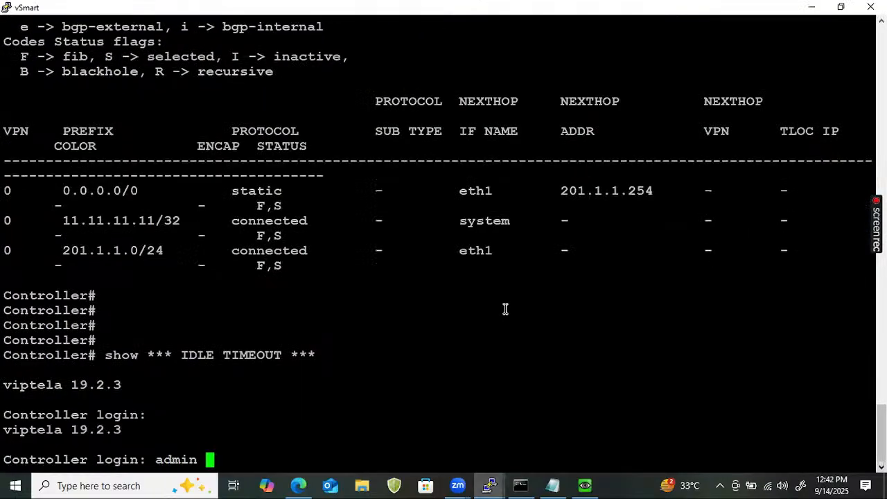
key(BackSpace)
key(Return)
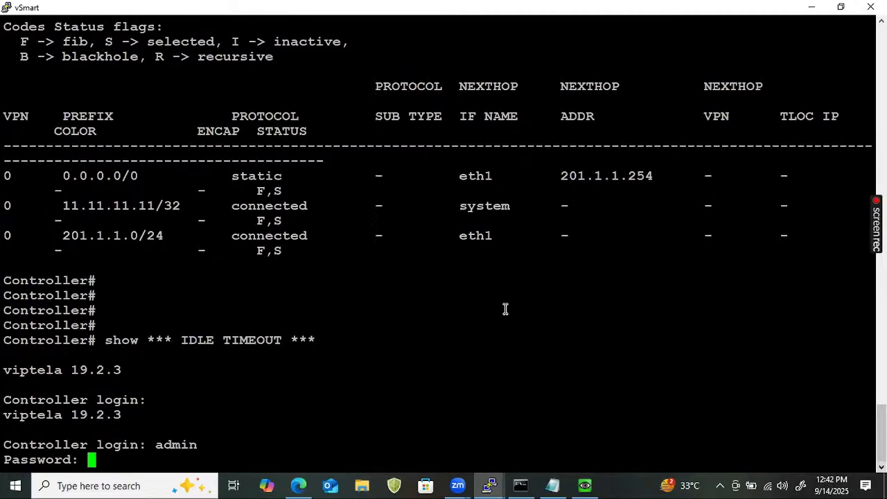
key(Return)
- Display the first page of the controller's TLOC entries with show omp tlocs, leaving out the rest of the output
text(show tl)
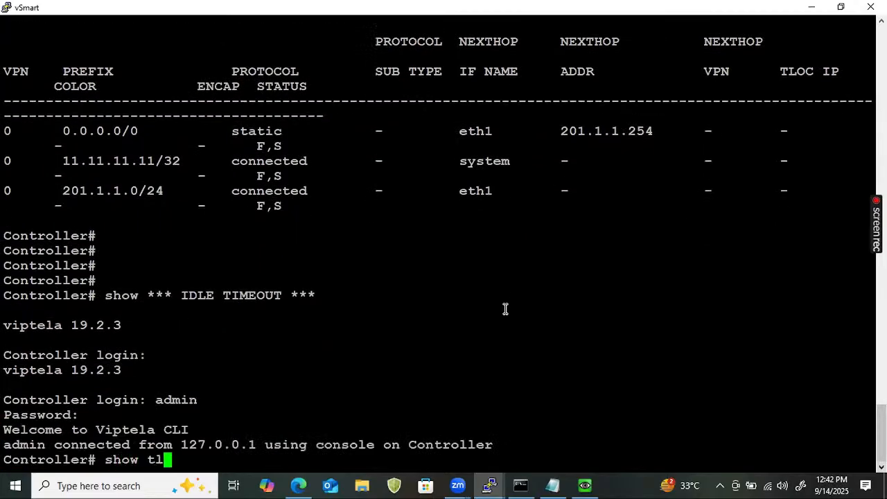
text(o)
key(Tab)
key(BackSpace)
key(BackSpace)
key(BackSpace)
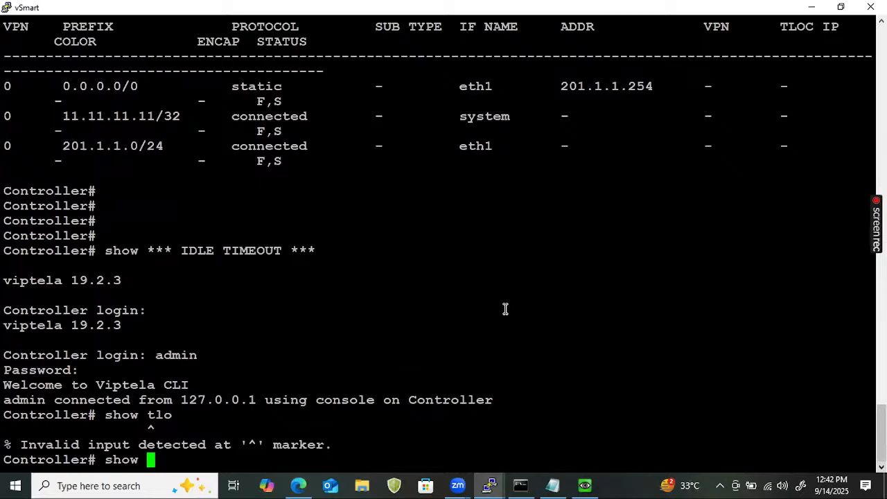
text(ompl)
key(Tab)
key(BackSpace)
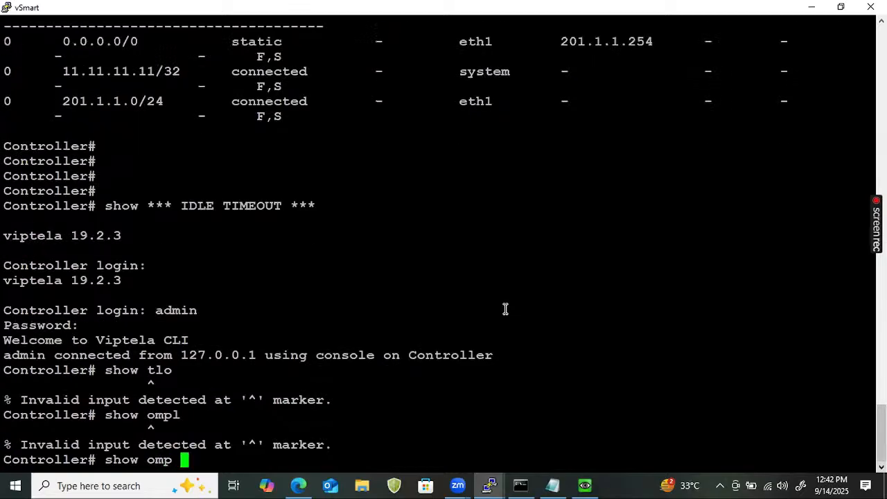
text(tlocs)
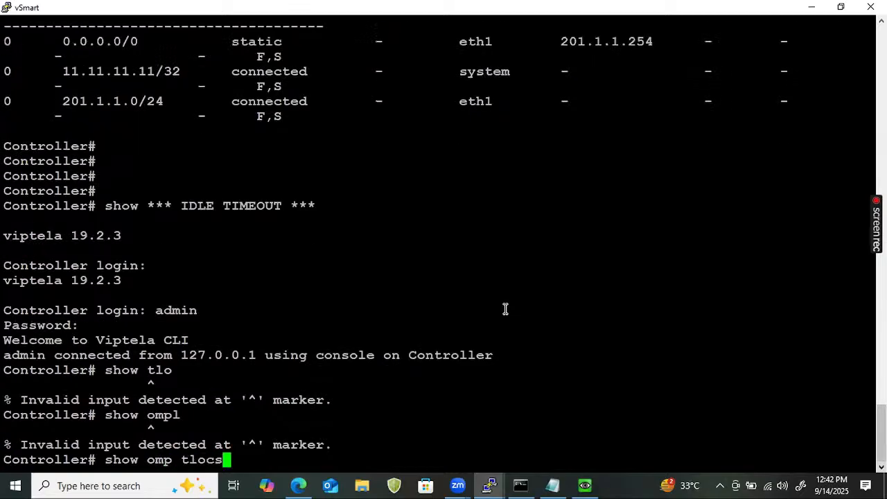
key(Return)
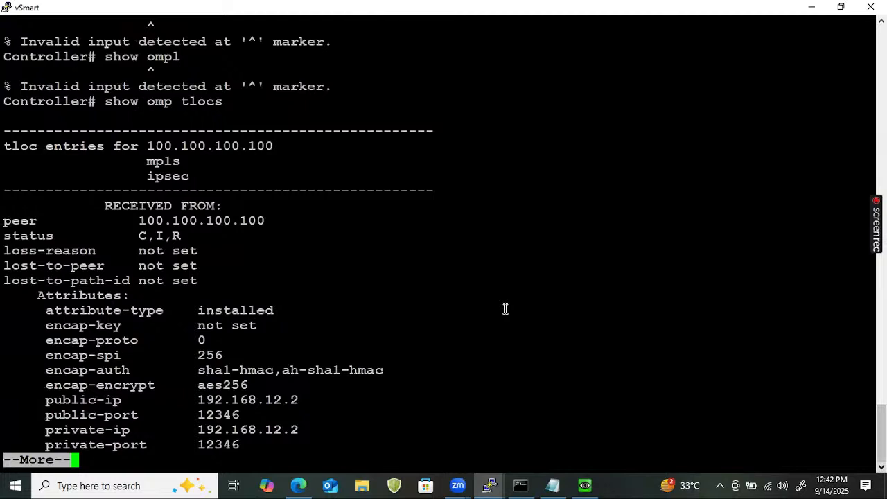
key(q)
- List the TLOC paths on the controller with show omp tloc-paths
key(Up)
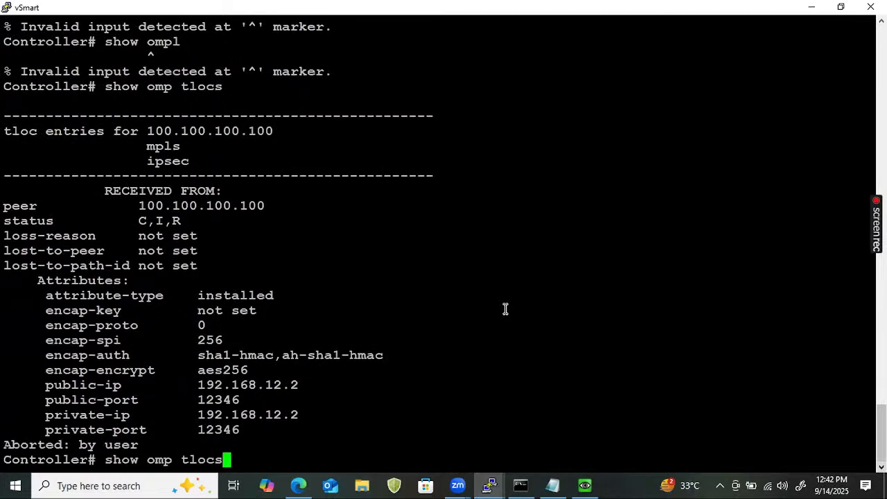
key(BackSpace)
text(-p)
key(Tab)
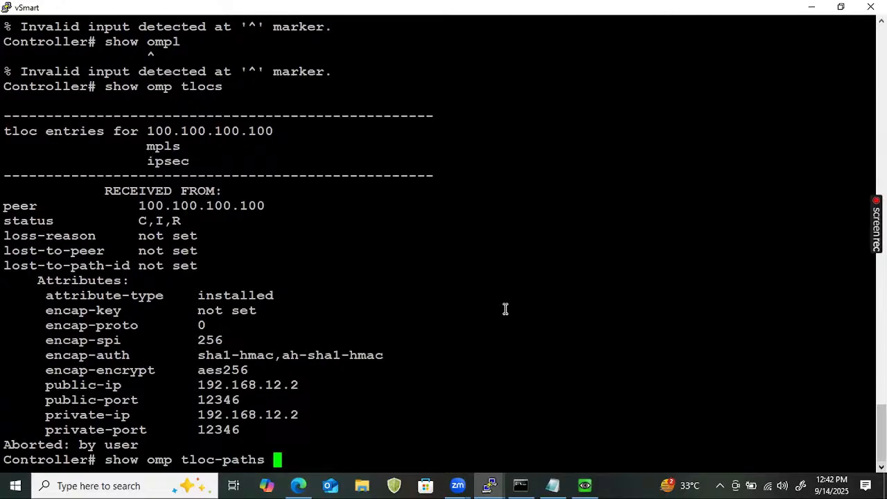
key(Return)
key(Return)
key(Return)
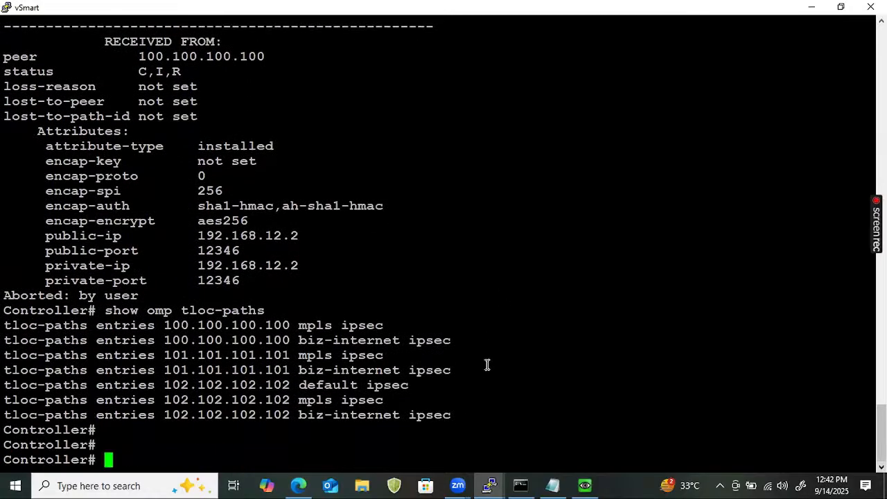
- Examine the TLOC path entries for 101.101.101.101 and 102.102.102.102, highlighting the default ipsec entry of 102.102.102.102
drag(465, 424, 236, 356)
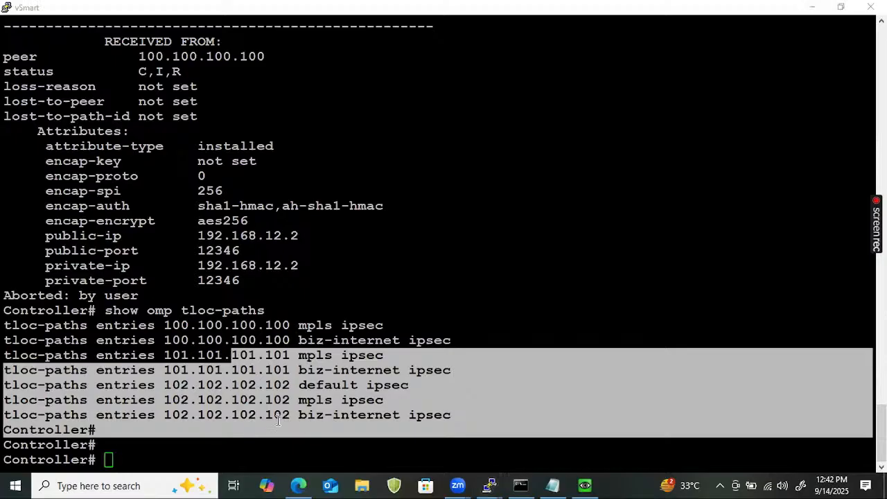
click(334, 422)
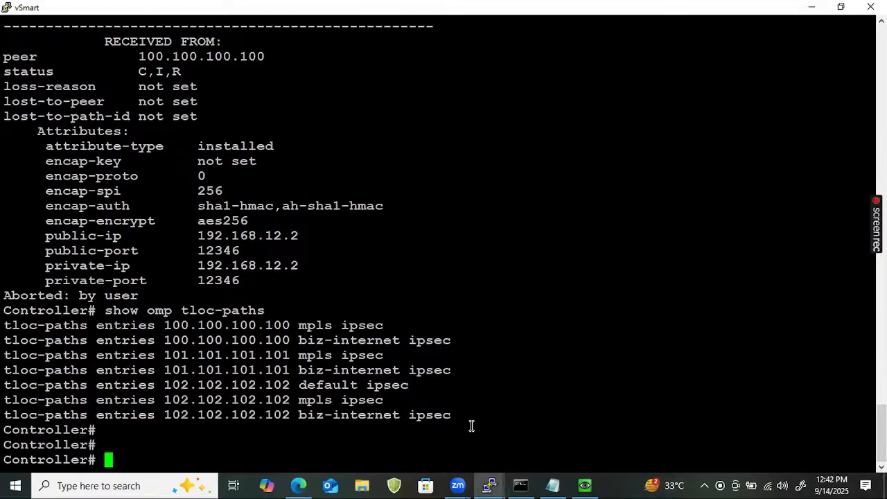
drag(463, 410, 221, 402)
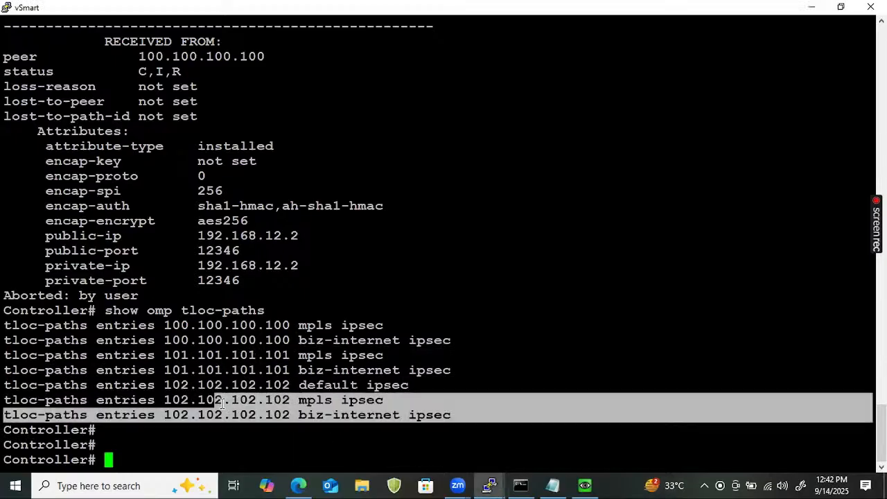
click(466, 390)
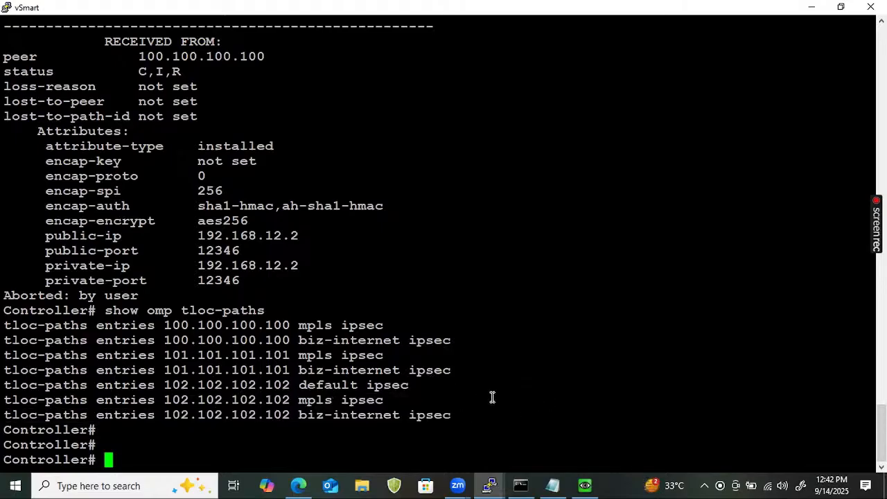
drag(178, 384, 399, 386)
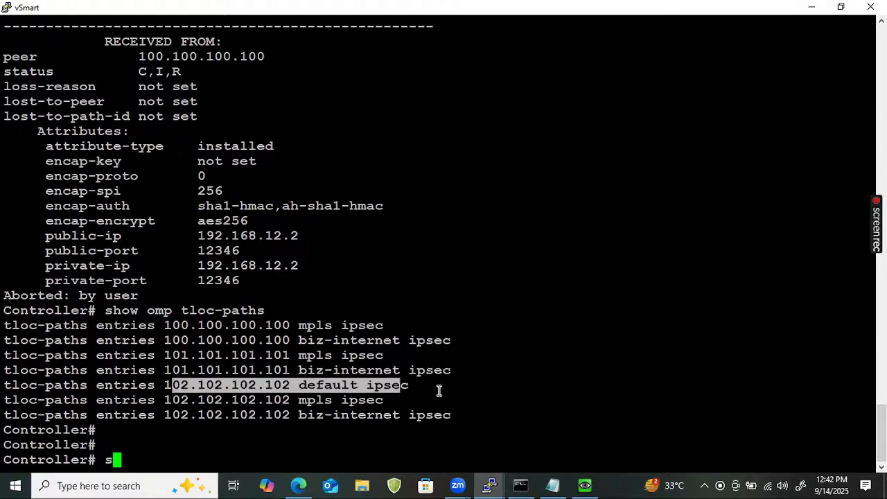
- Run show omp tloc-paths twice more on the controller to recheck the TLOC path list
key(Up)
key(Return)
key(Return)
key(Return)
key(Return)
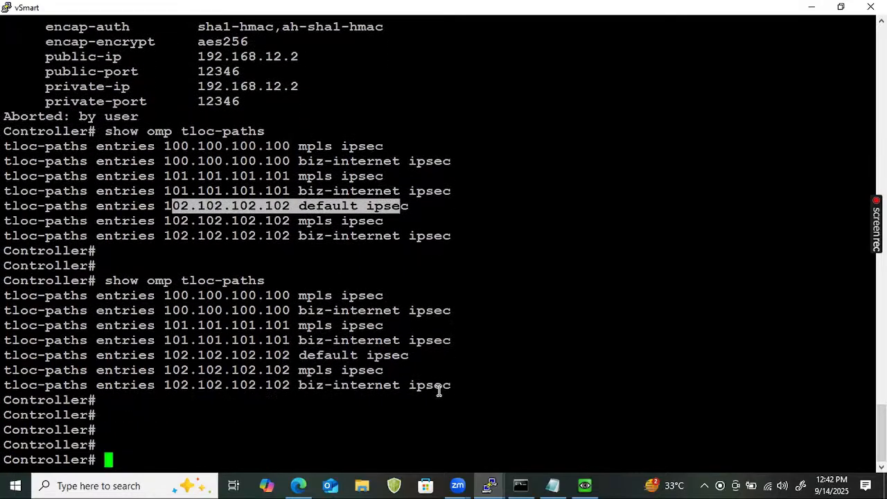
key(Up)
key(Return)
key(Return)
key(Return)
key(Return)
key(Return)
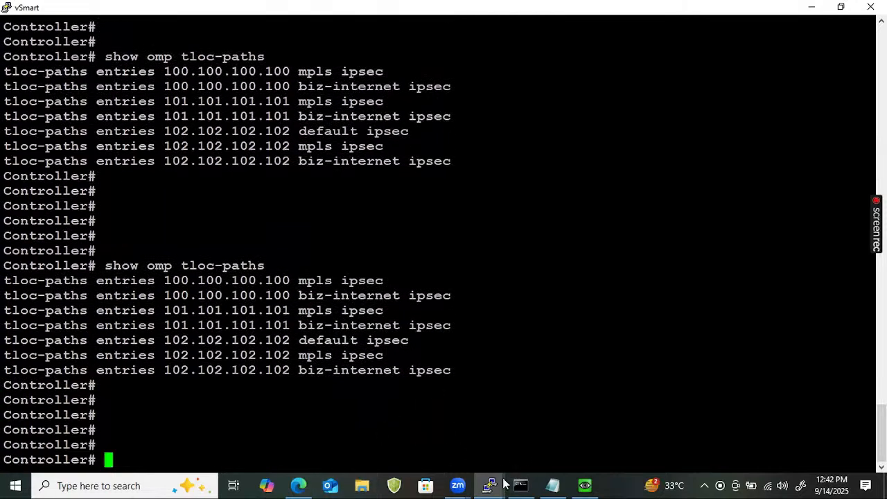
- List all BFD sessions on the Site 3 vEdge with show bfd sessions, paging through to the end of the output
mouse_move(490, 484)
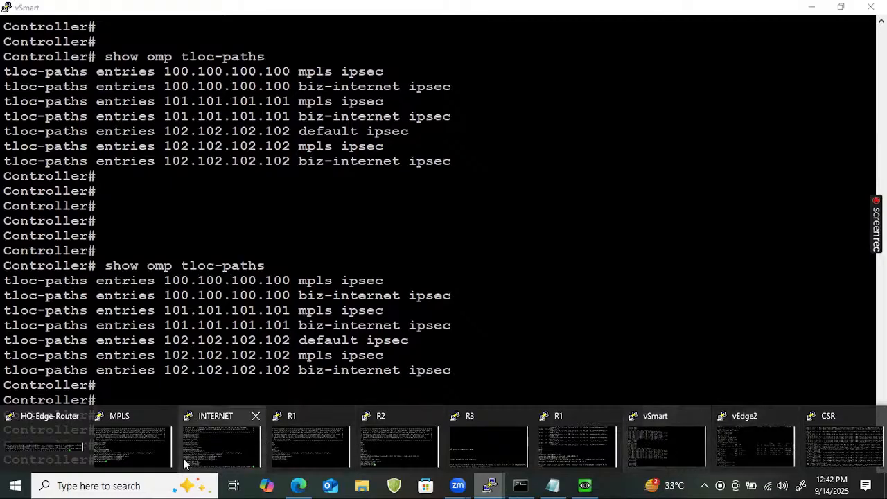
click(731, 445)
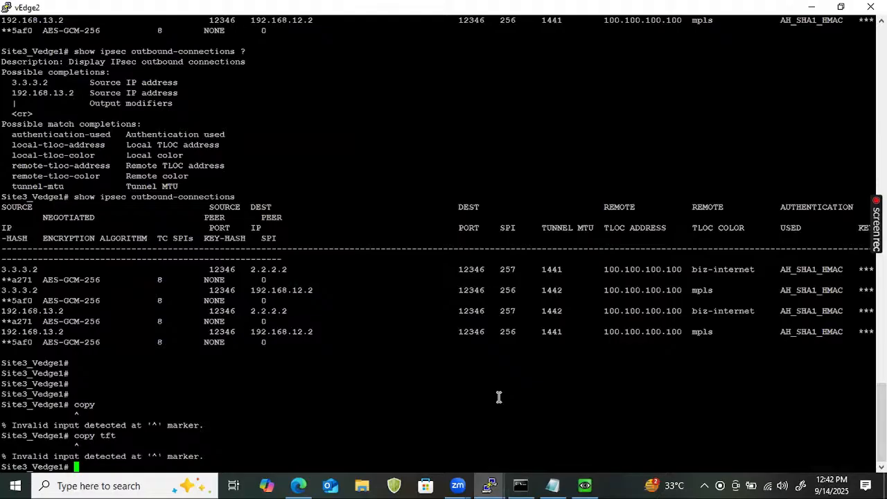
key(Return)
text(sho)
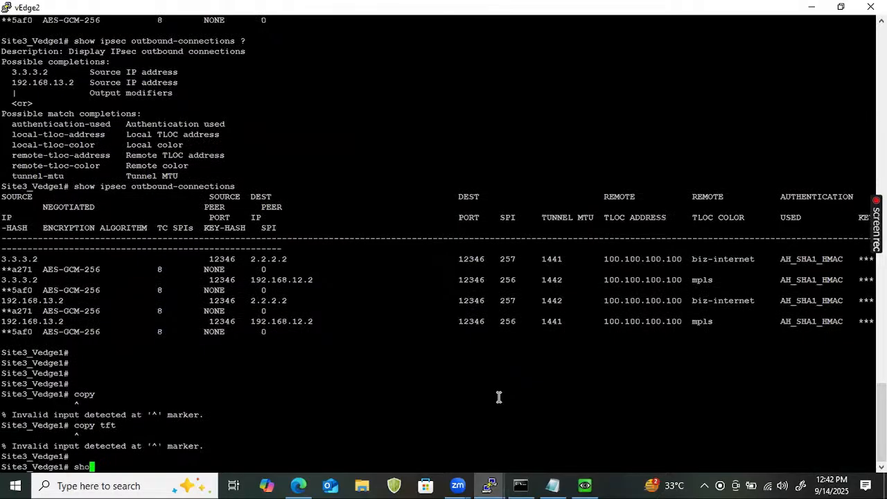
text(w bfd s)
key(Tab)
text(essions)
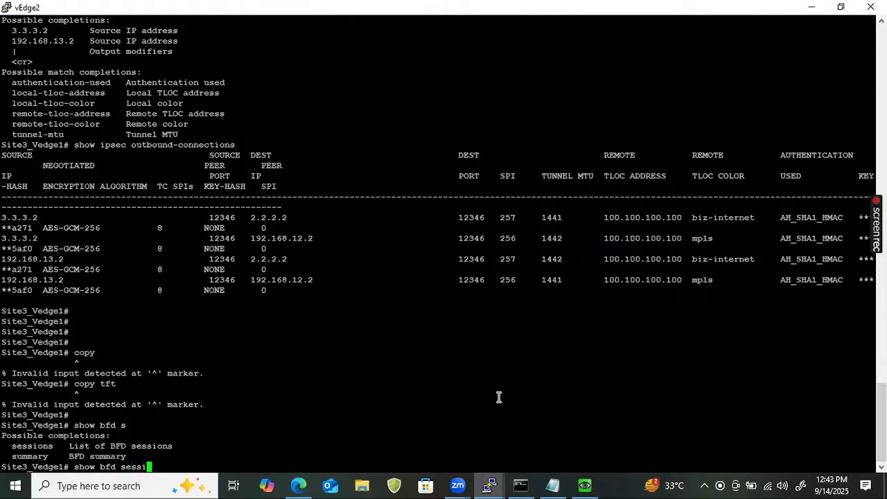
key(Return)
key(Return)
key(Return)
key(Return)
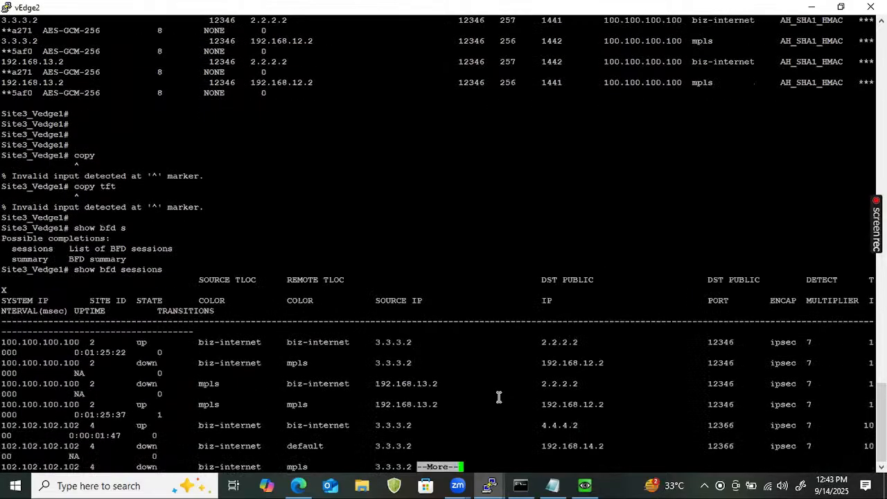
key(Return)
key(Return)
key(Return)
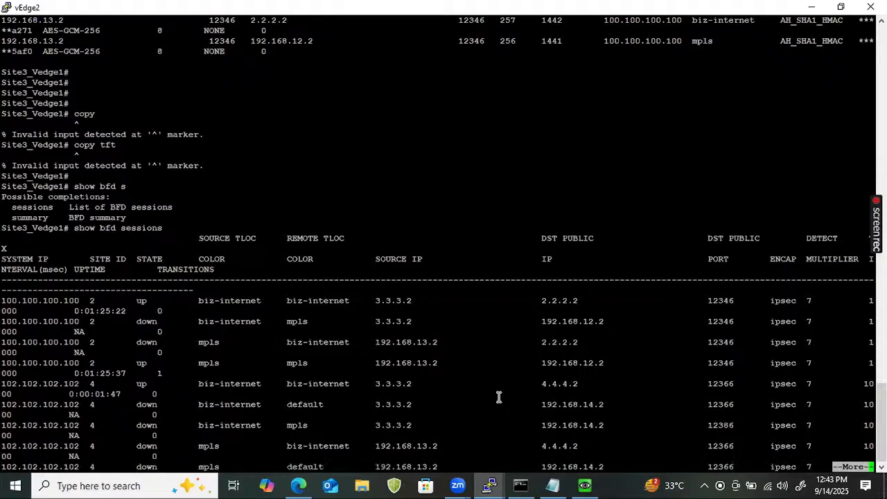
key(q)
key(Return)
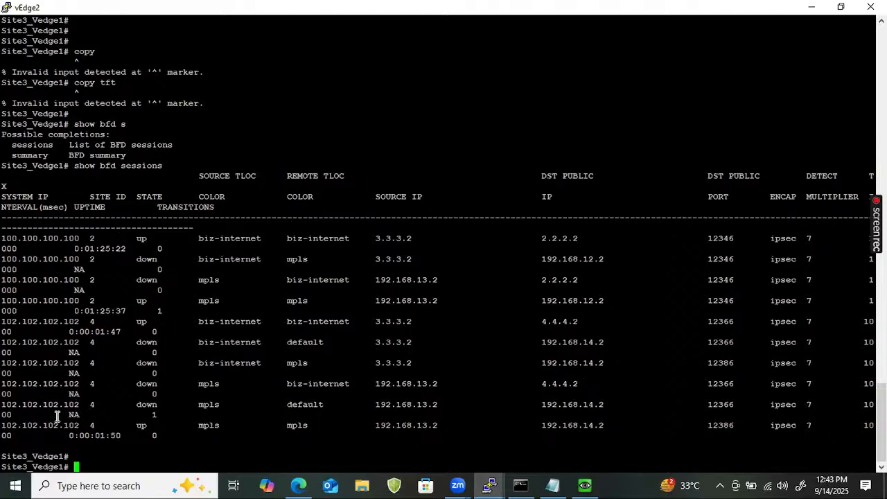
- Highlight the mpls-to-mpls and biz-internet-to-biz-internet BFD sessions with 102.102.102.102 to examine them
drag(6, 424, 326, 437)
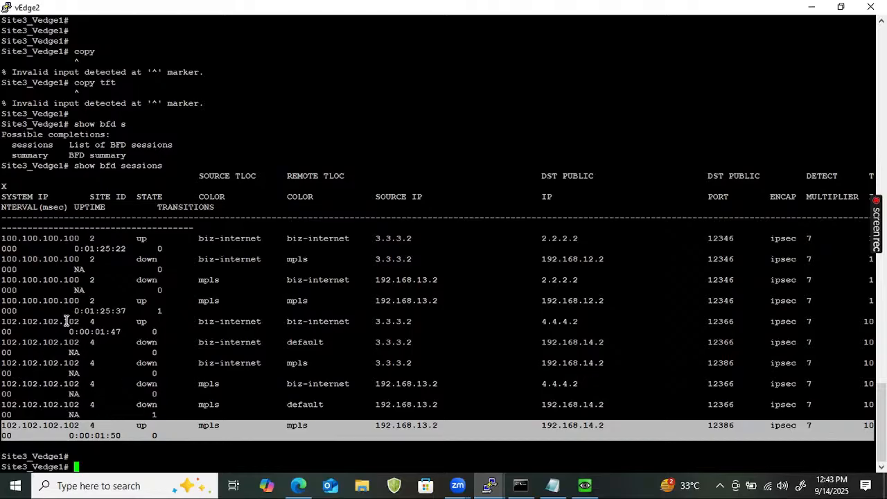
click(5, 326)
drag(5, 325, 513, 331)
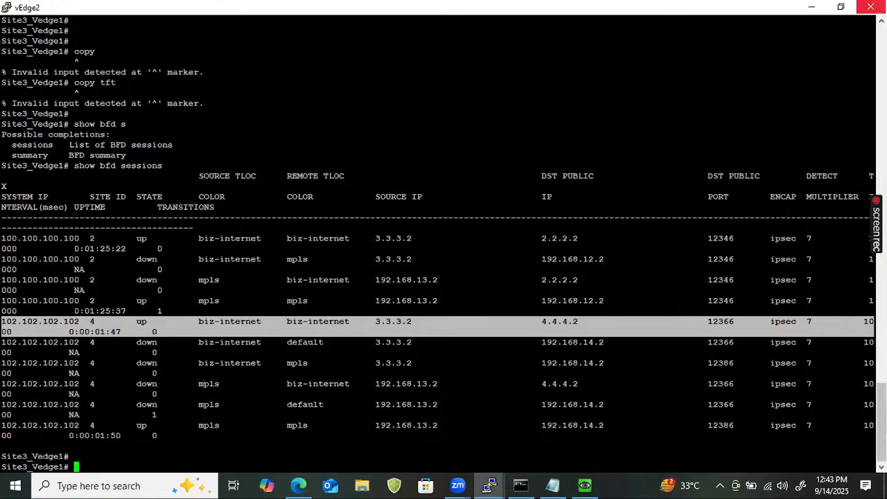
- Put the open terminal windows away and switch to the EVE topology in the browser
click(812, 6)
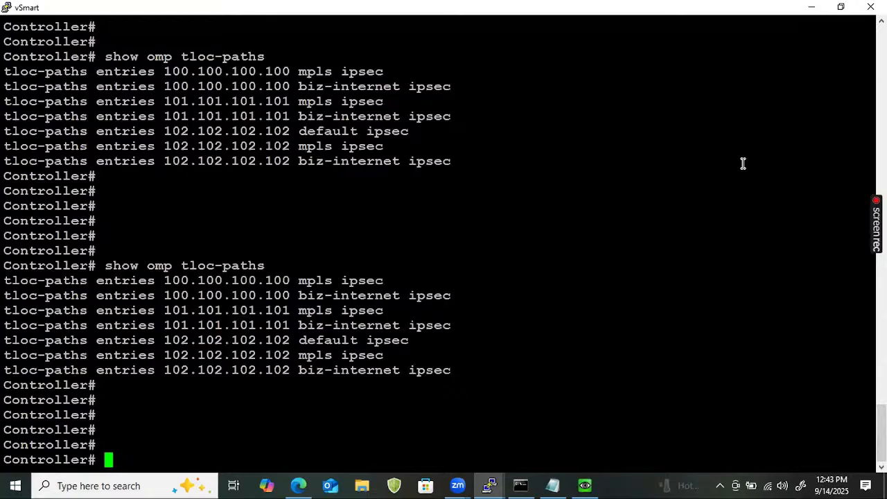
click(808, 6)
click(703, 94)
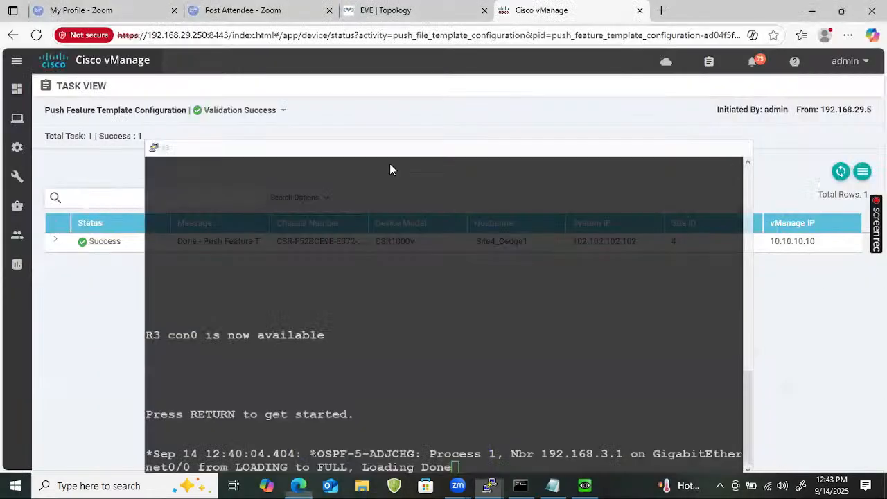
click(409, 14)
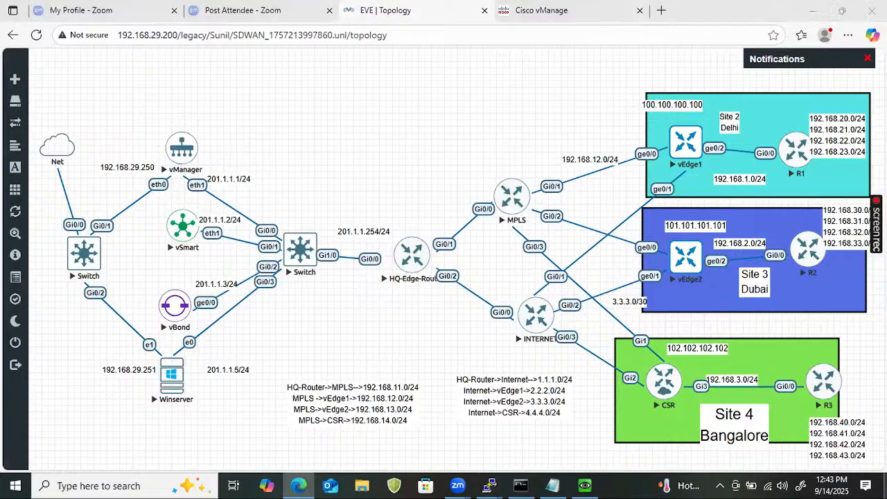
- Switch to File Explorer and look through the recent files in Quick access
click(362, 485)
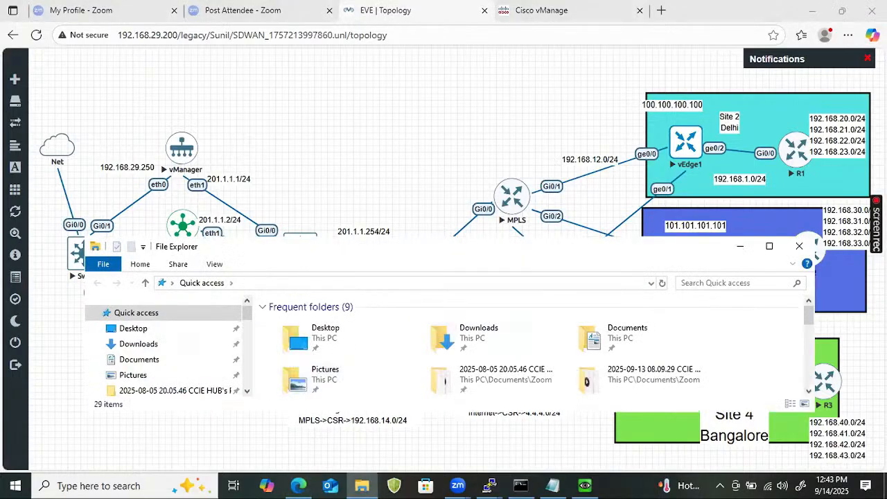
click(769, 246)
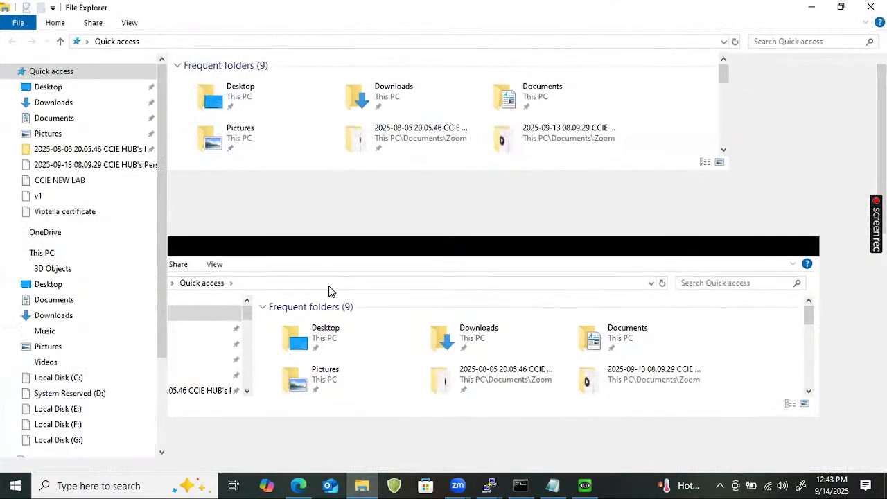
scroll(317, 281, down, 3)
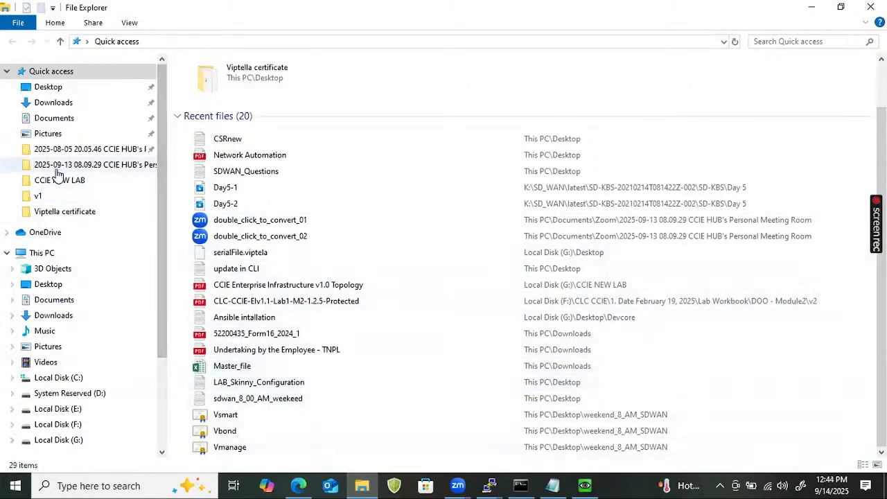
click(813, 8)
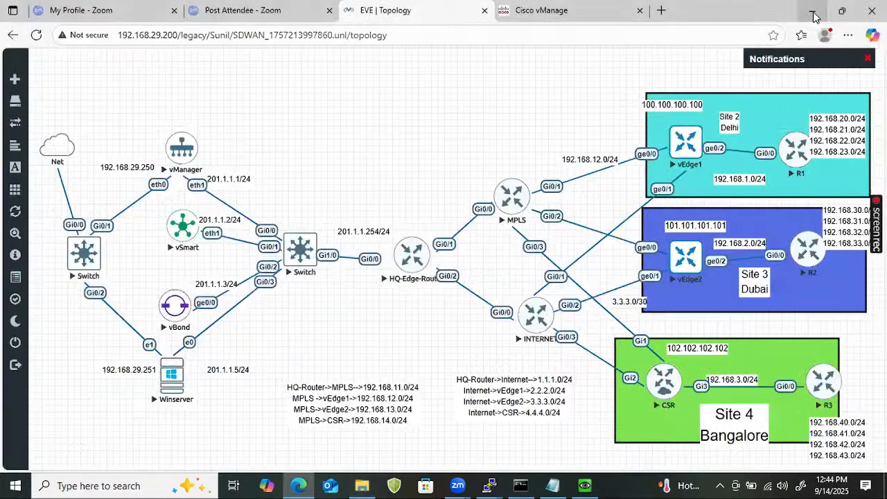
- Search Quick access for sdwan in a new maximized File Explorer window
key(super+e)
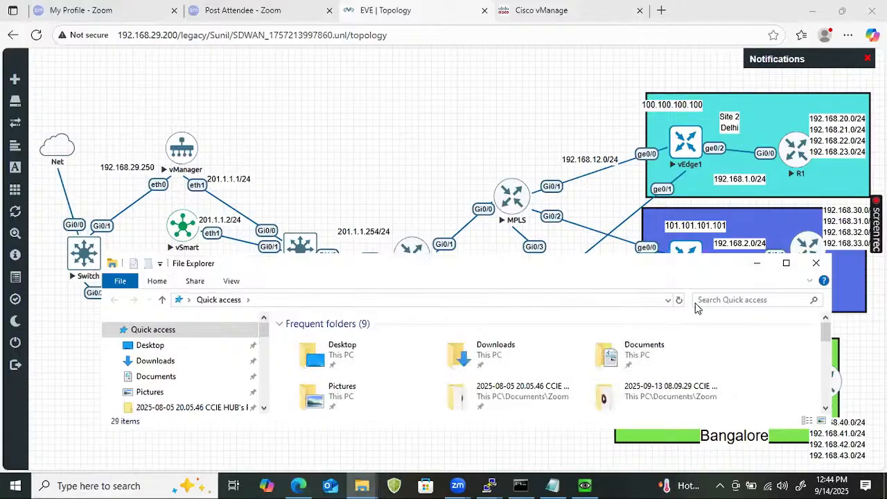
click(703, 299)
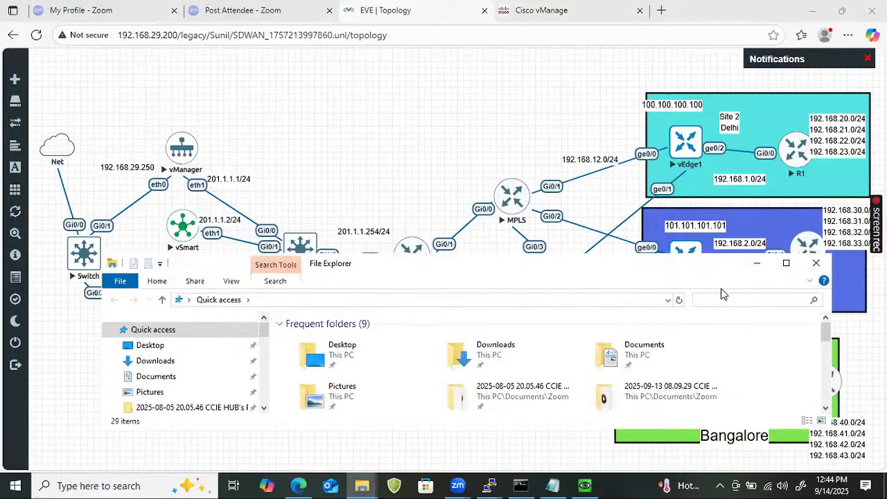
text(sdwan)
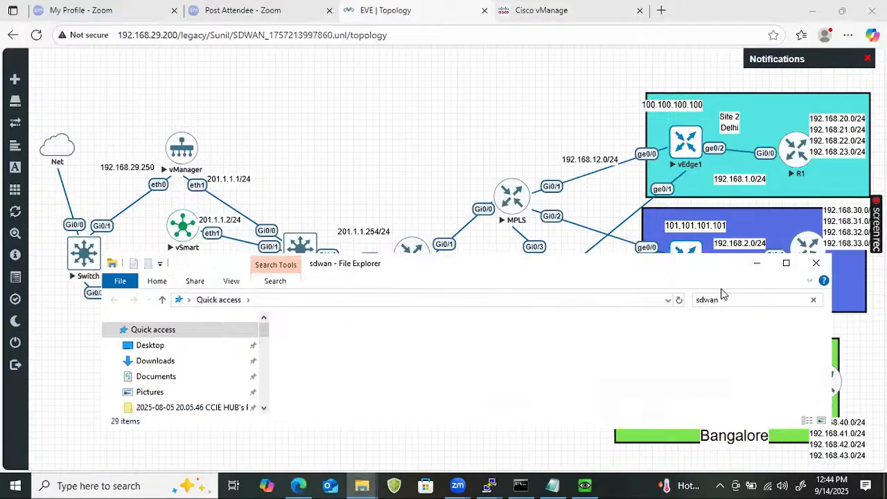
click(786, 264)
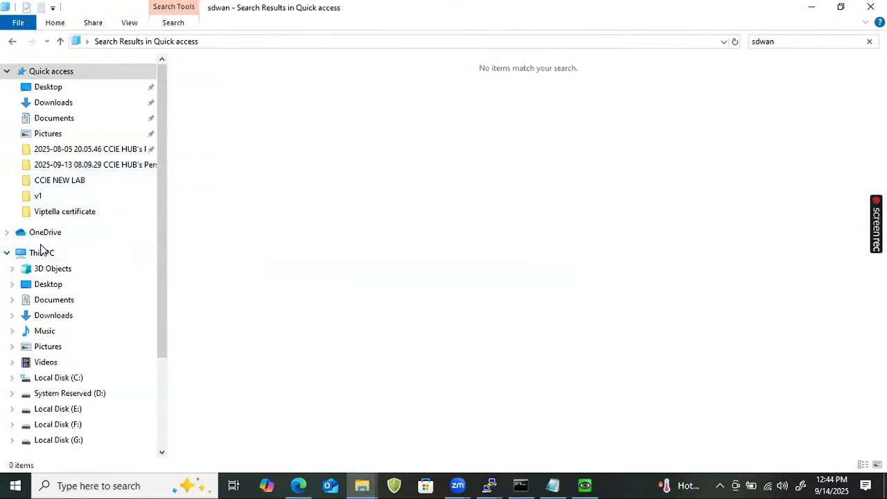
- Search the whole of This PC for sdwan
click(41, 251)
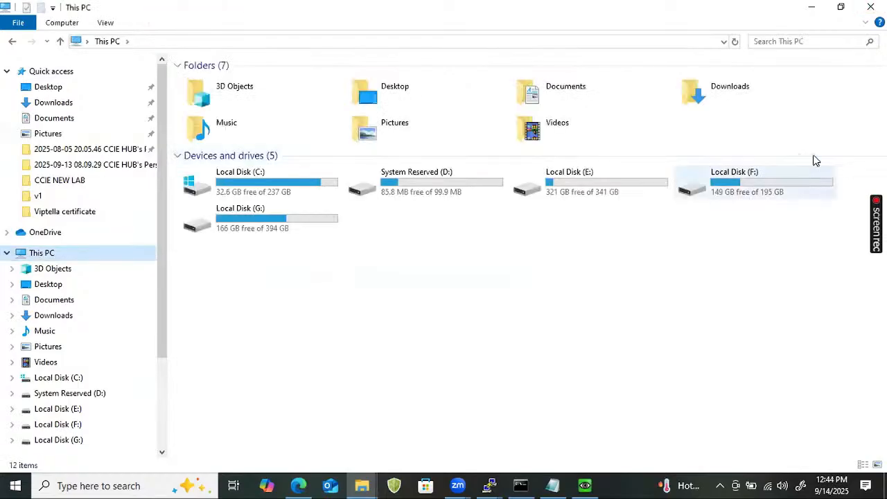
click(796, 43)
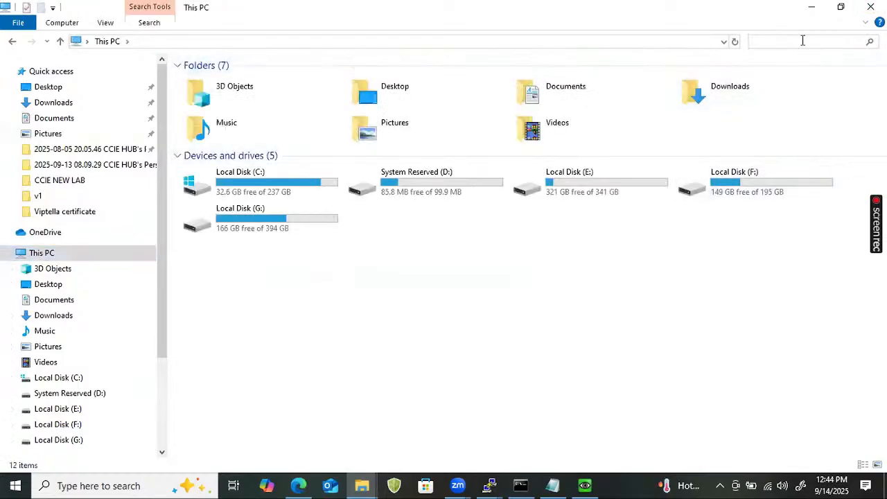
text(sdwan)
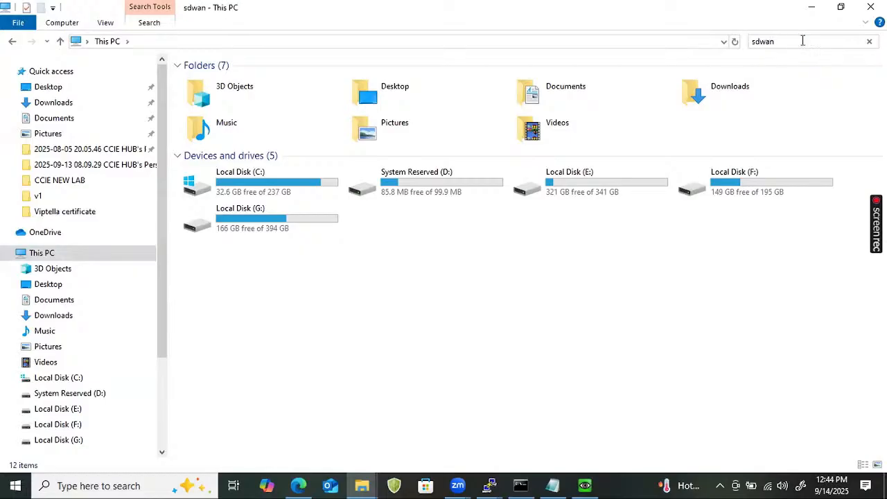
key(Return)
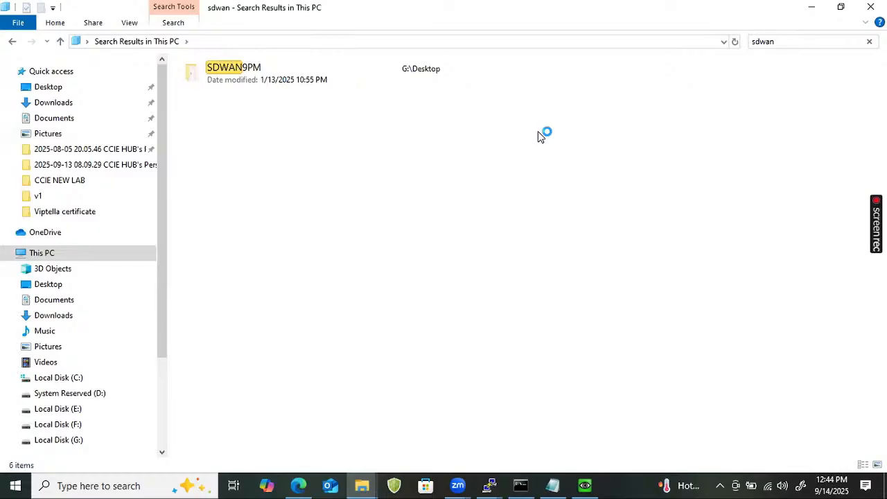
- Open the SDWAN folder from the search results and open the SD-WAN Outline PDF in it
double_click(261, 165)
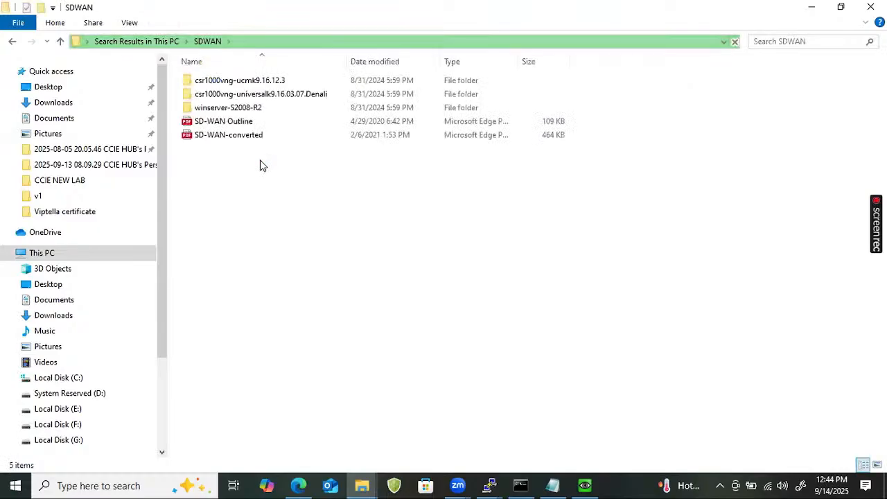
click(259, 122)
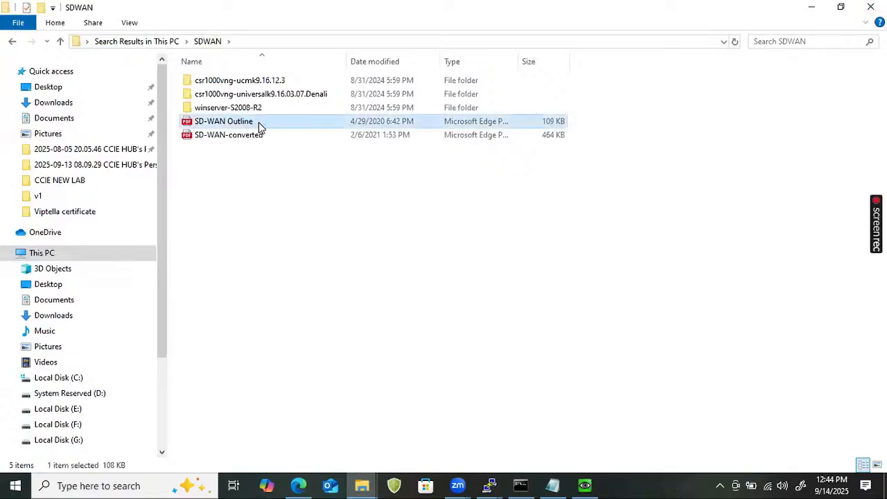
double_click(259, 122)
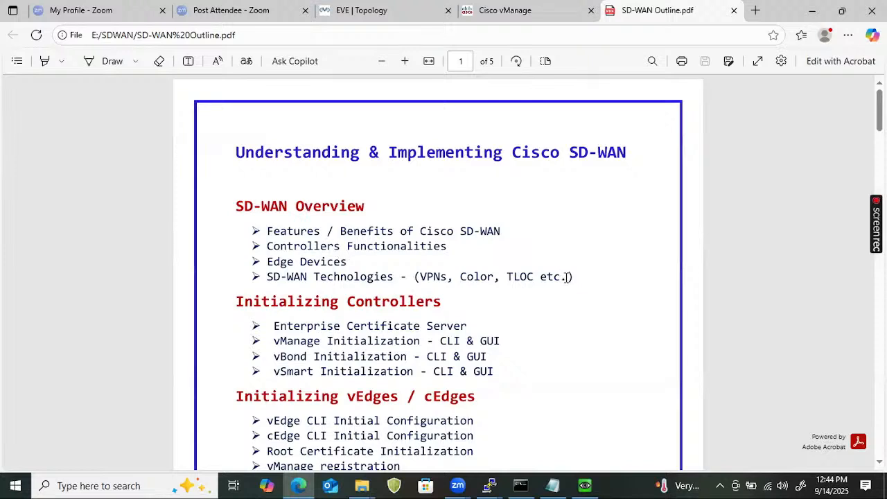
- Highlight the SD-WAN Overview section of the course outline, from its heading to the SD-WAN Technologies bullet
drag(572, 276, 242, 169)
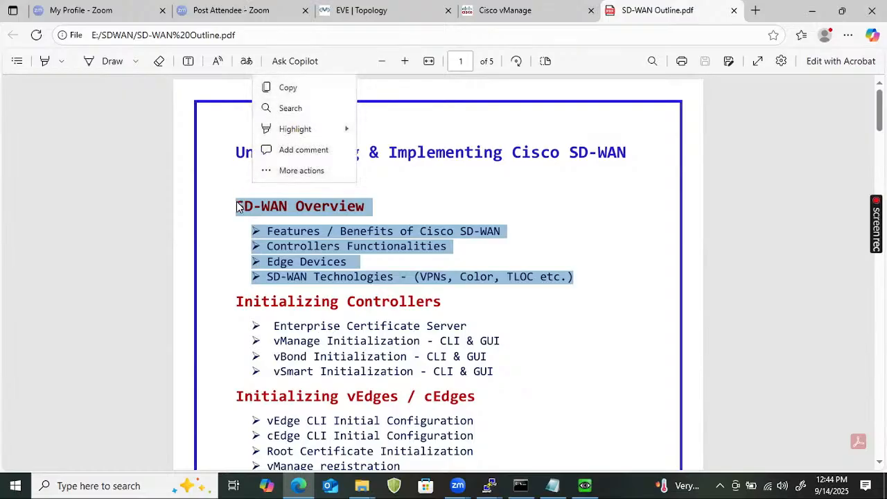
click(237, 201)
drag(237, 206, 598, 299)
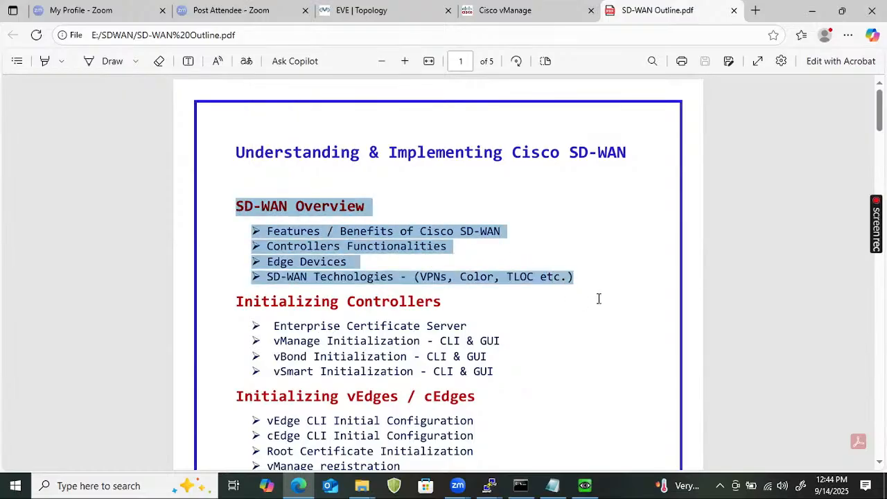
- Examine the Initializing Controllers and Initializing vEdges / cEdges sections of the outline, highlighting their topics
scroll(445, 307, down, 2)
scroll(478, 288, down, 2)
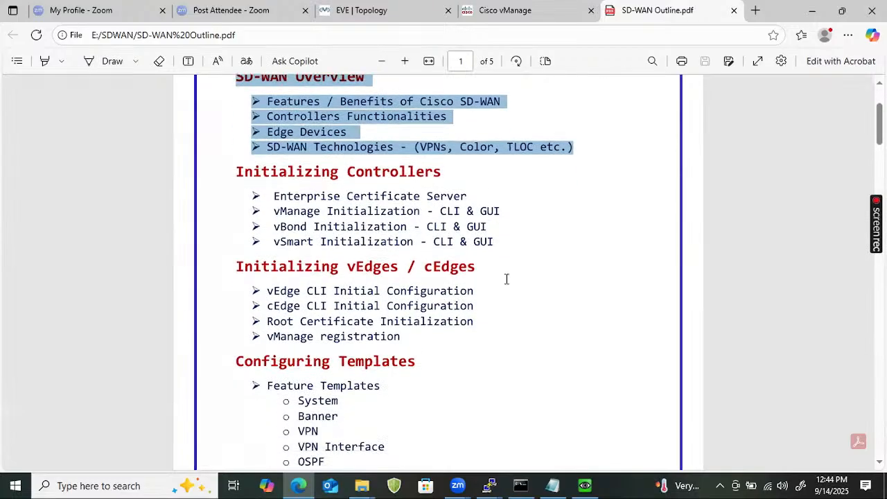
drag(499, 241, 202, 179)
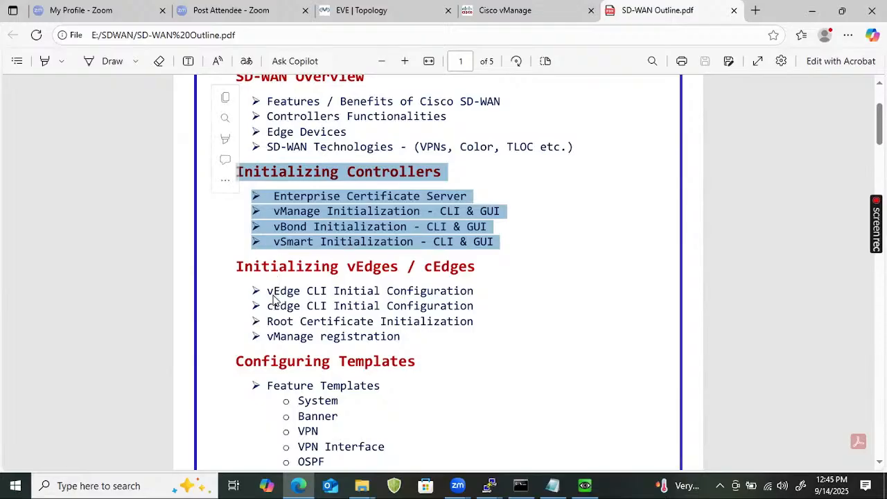
drag(269, 291, 437, 339)
mouse_move(437, 339)
mouse_down()
mouse_move(439, 327)
mouse_move(439, 337)
mouse_up()
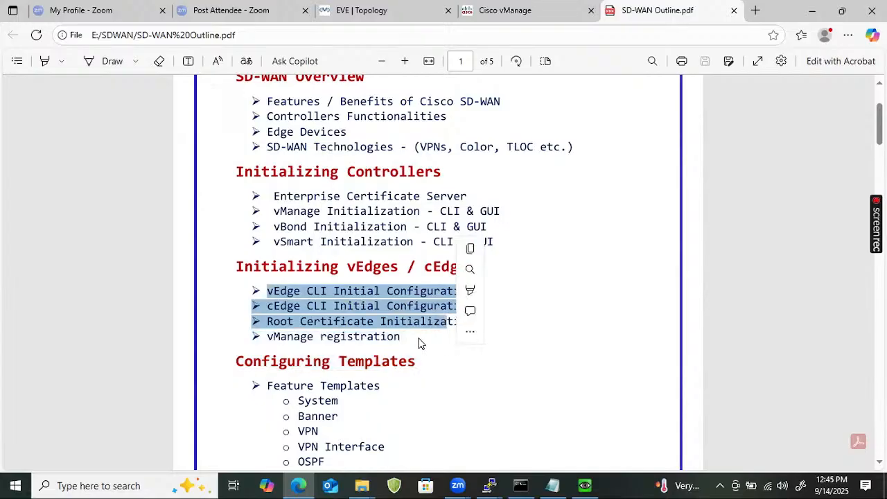
click(420, 342)
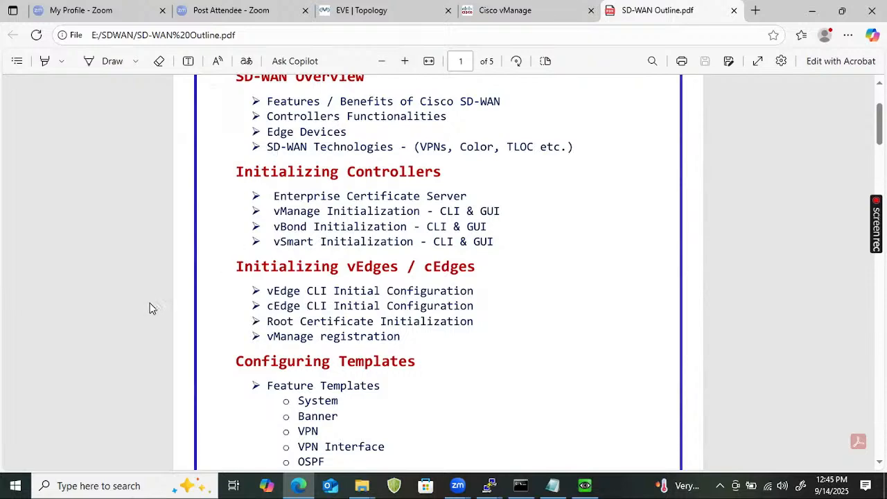
- Examine the Configuring Templates section of the outline, highlighting the feature template topics down to BGP
scroll(206, 312, down, 2)
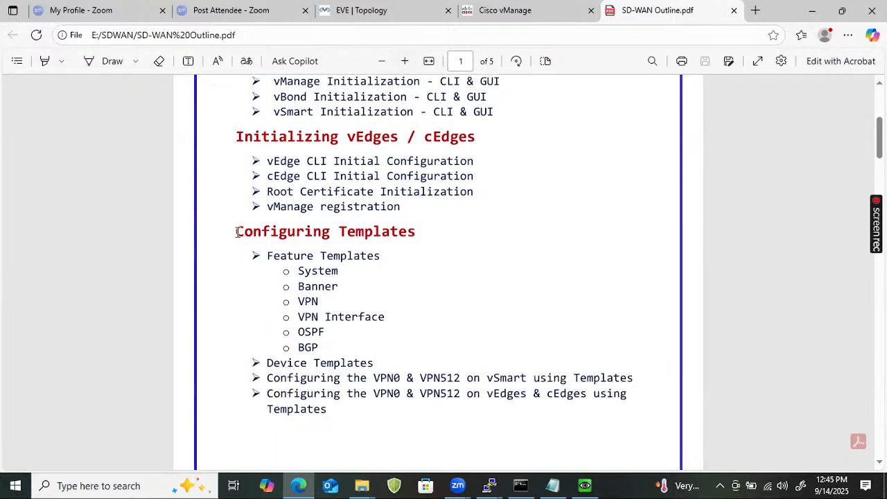
drag(236, 231, 388, 328)
drag(317, 355, 285, 348)
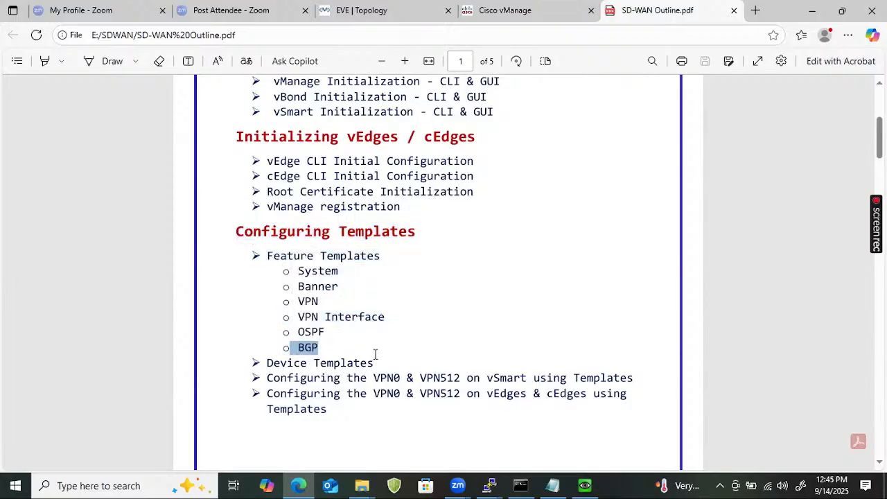
- Highlight the two outline bullets on configuring VPN0 & VPN512 using templates, ending with the vSmart bullet selected
drag(269, 378, 596, 385)
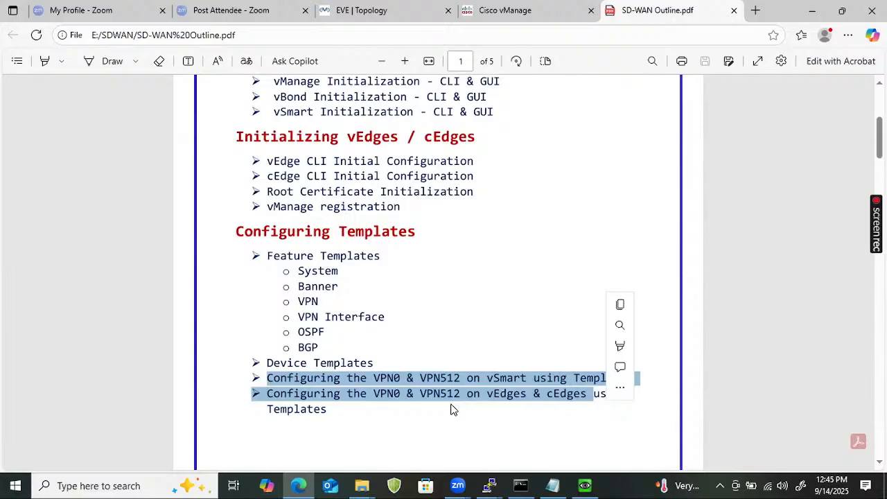
triple_click(330, 385)
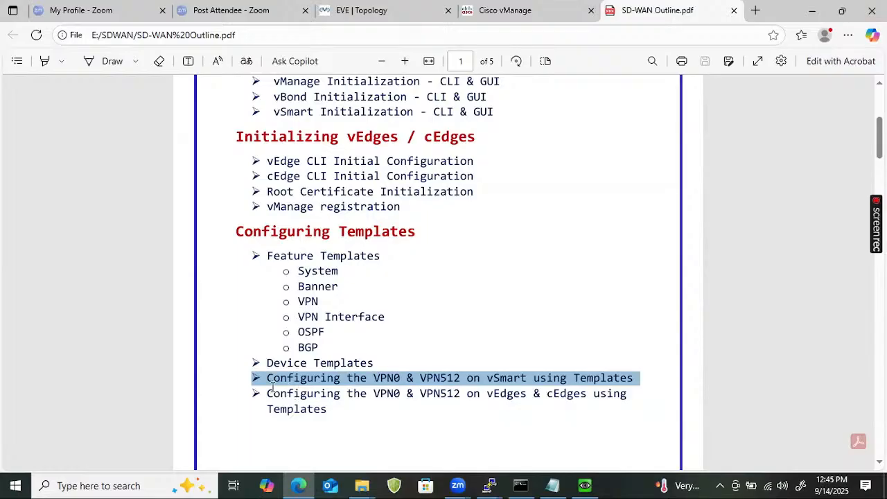
drag(261, 390, 341, 430)
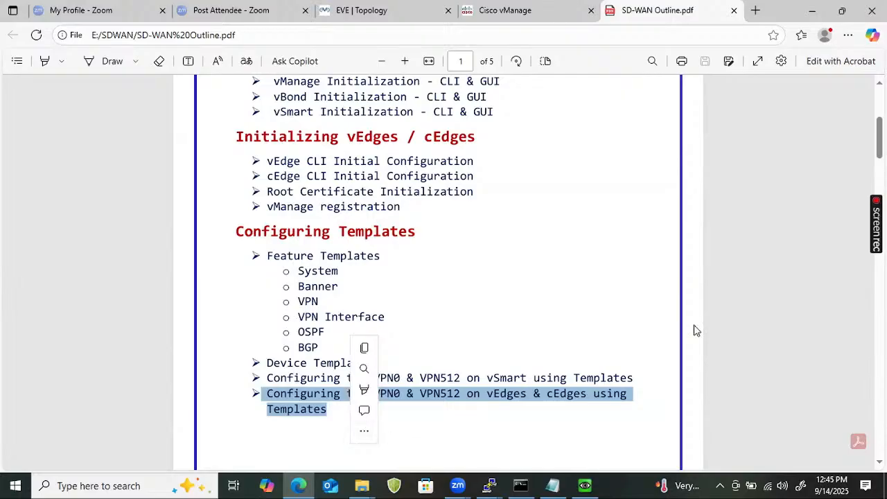
drag(638, 379, 228, 382)
- Highlight the Service VPN bullets on page 2, and the outline from Configuring Centralized Policies through Configuring TLOC Extensions
scroll(490, 346, down, 4)
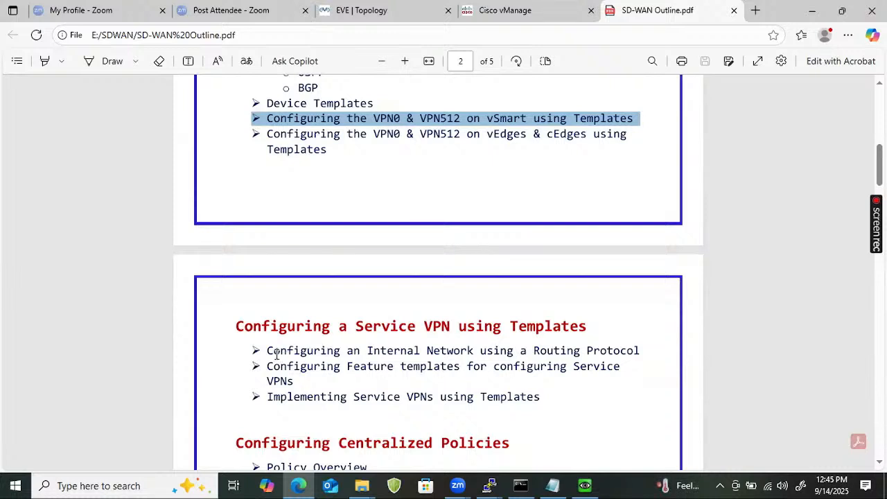
drag(274, 350, 561, 397)
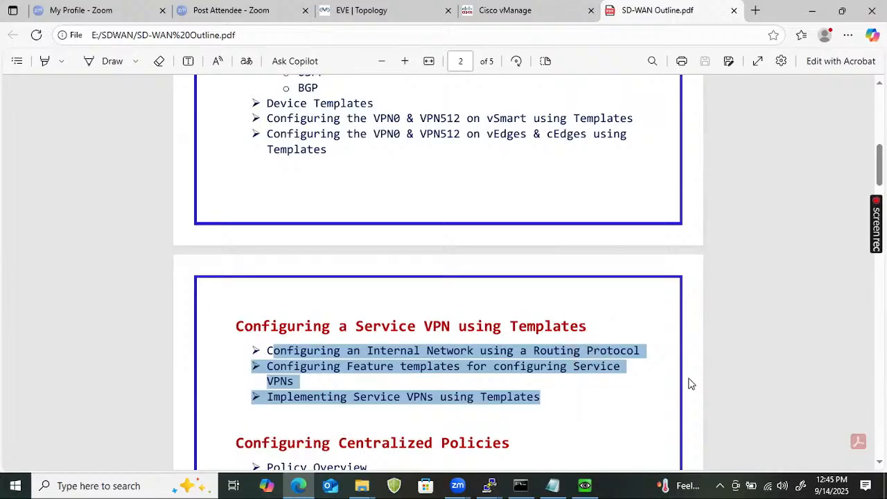
scroll(336, 405, down, 2)
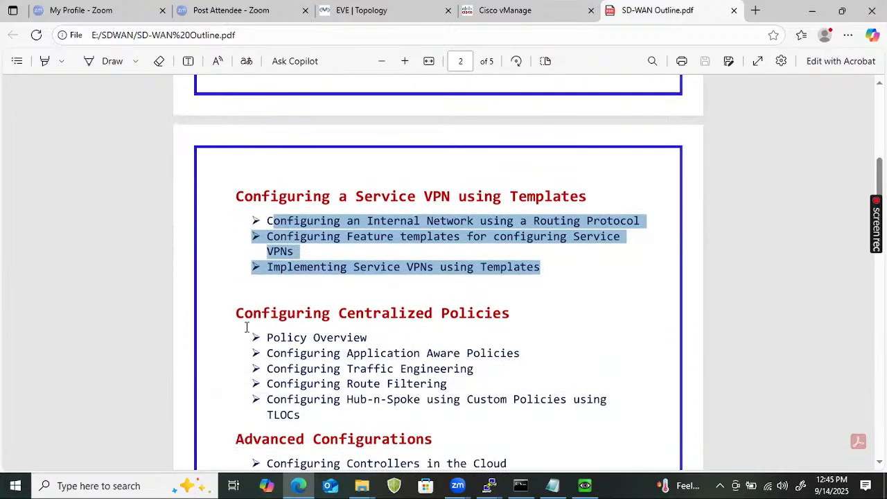
drag(237, 313, 467, 430)
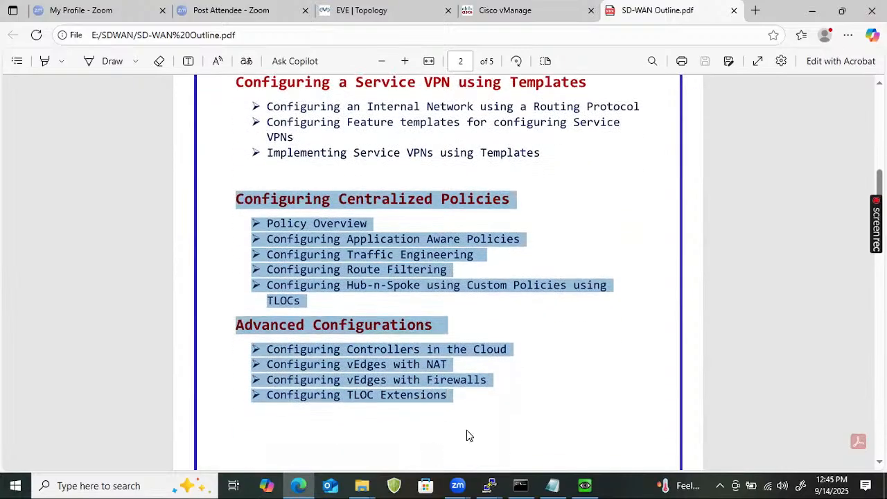